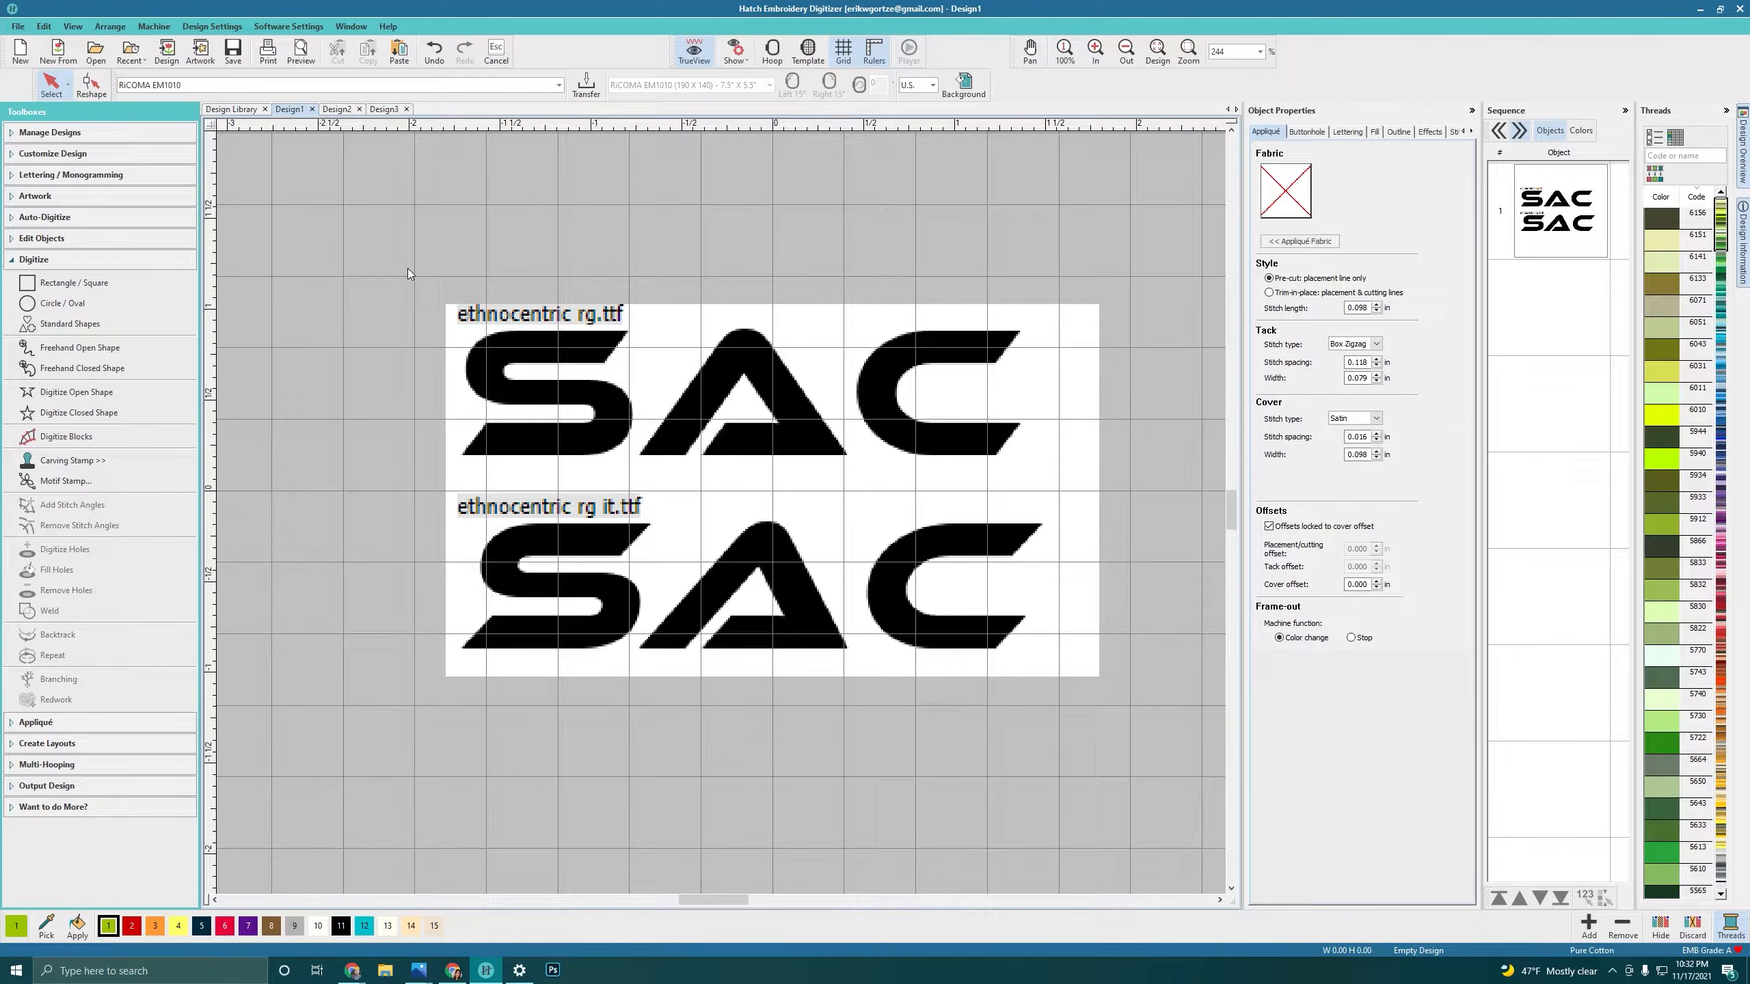
Step: Examine the letter shapes and edges of both SAC font samples in the Design1 artwork up close
{"action": "left_click", "coordinate": [1300, 133]}
{"action": "left_click", "coordinate": [1267, 133]}
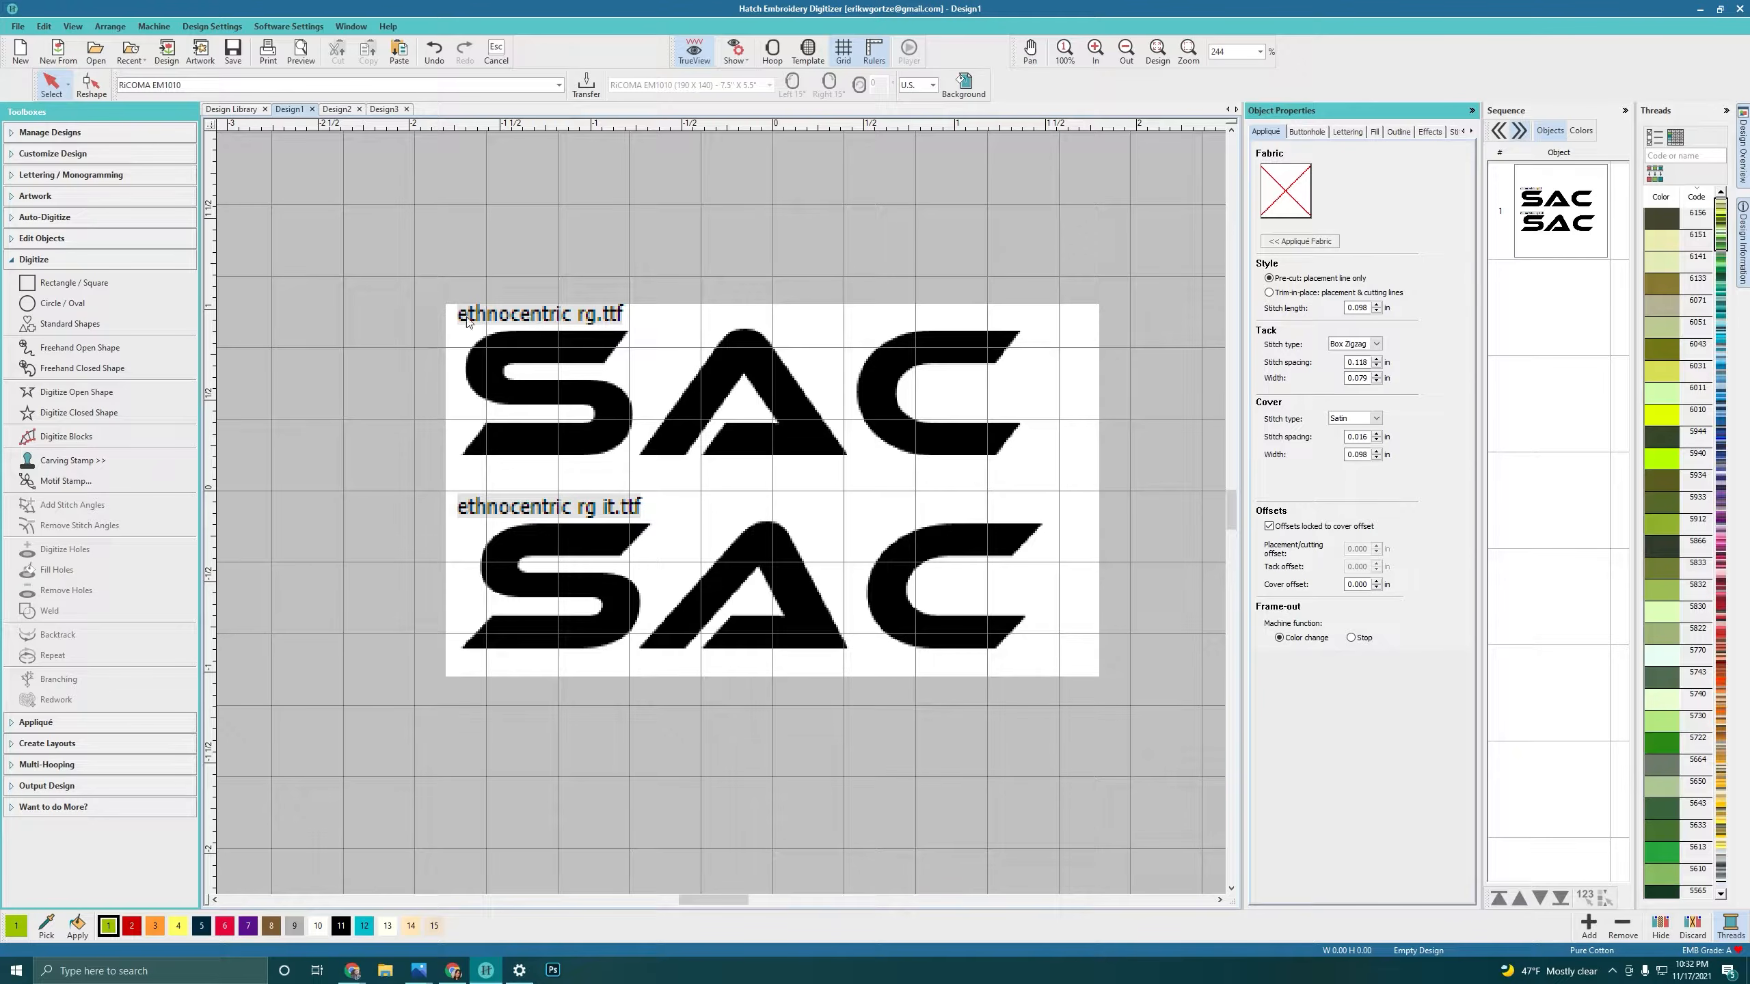
{"action": "scroll", "coordinate": [600, 358], "scroll_direction": "up", "scroll_amount": 6}
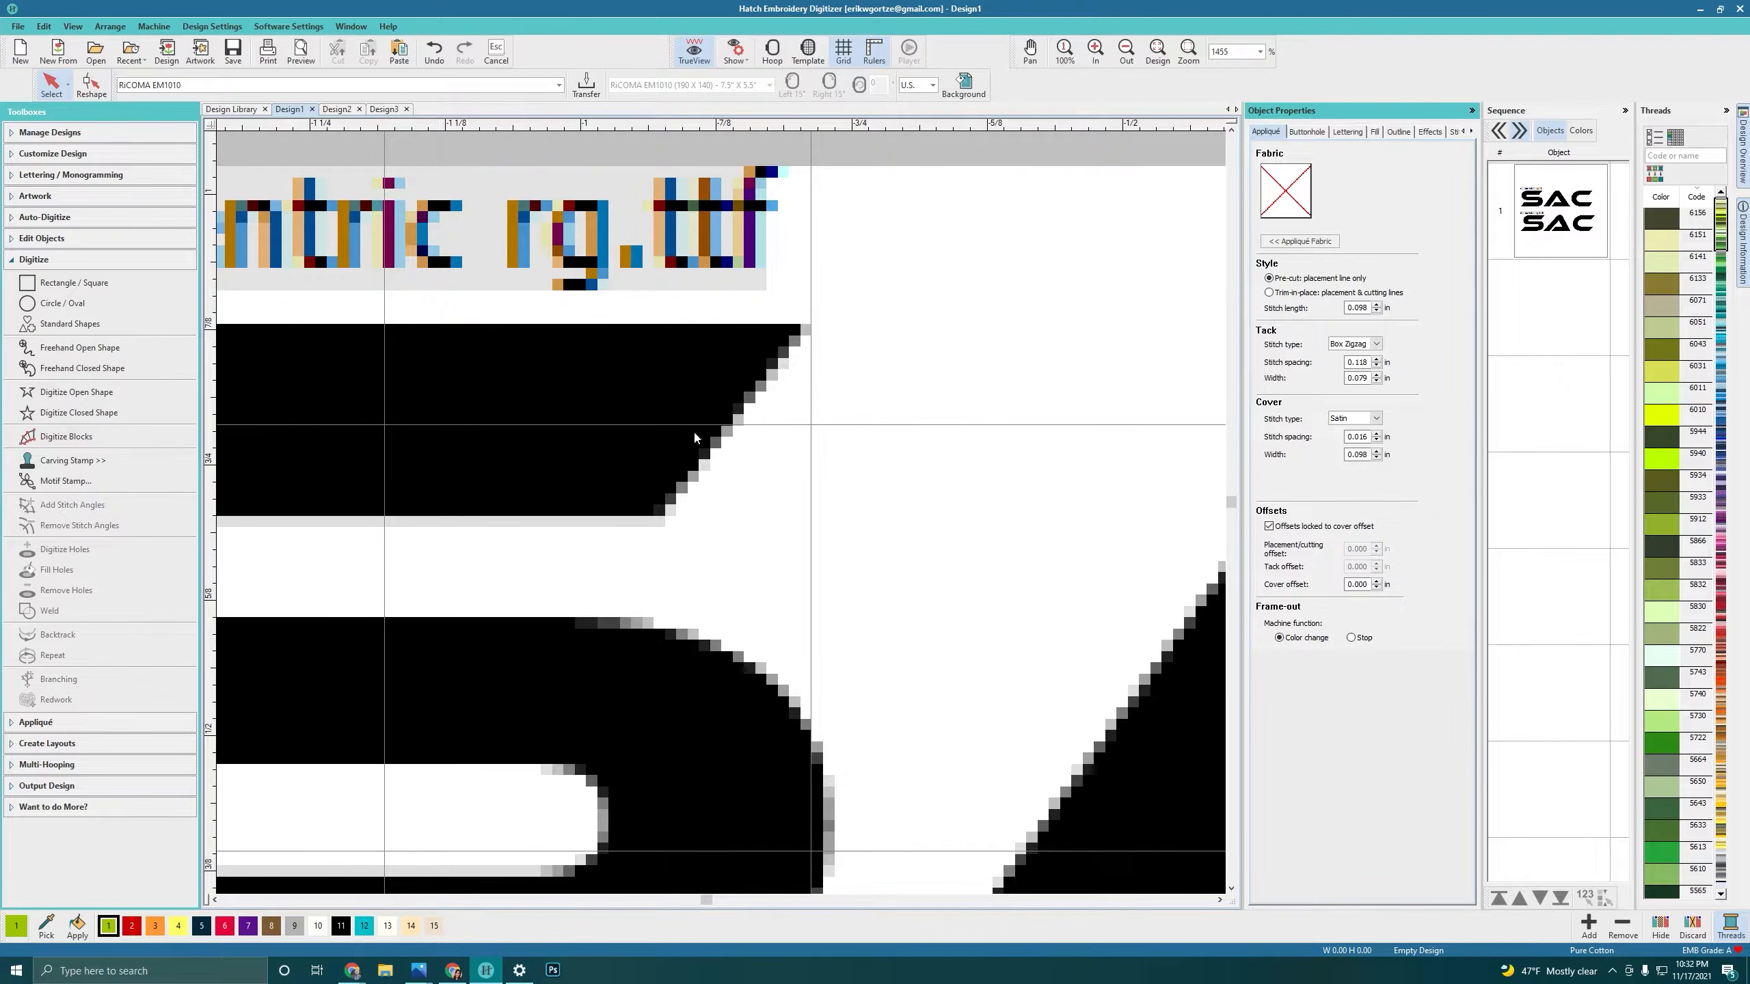
{"action": "scroll", "coordinate": [605, 481], "scroll_direction": "down", "scroll_amount": 2}
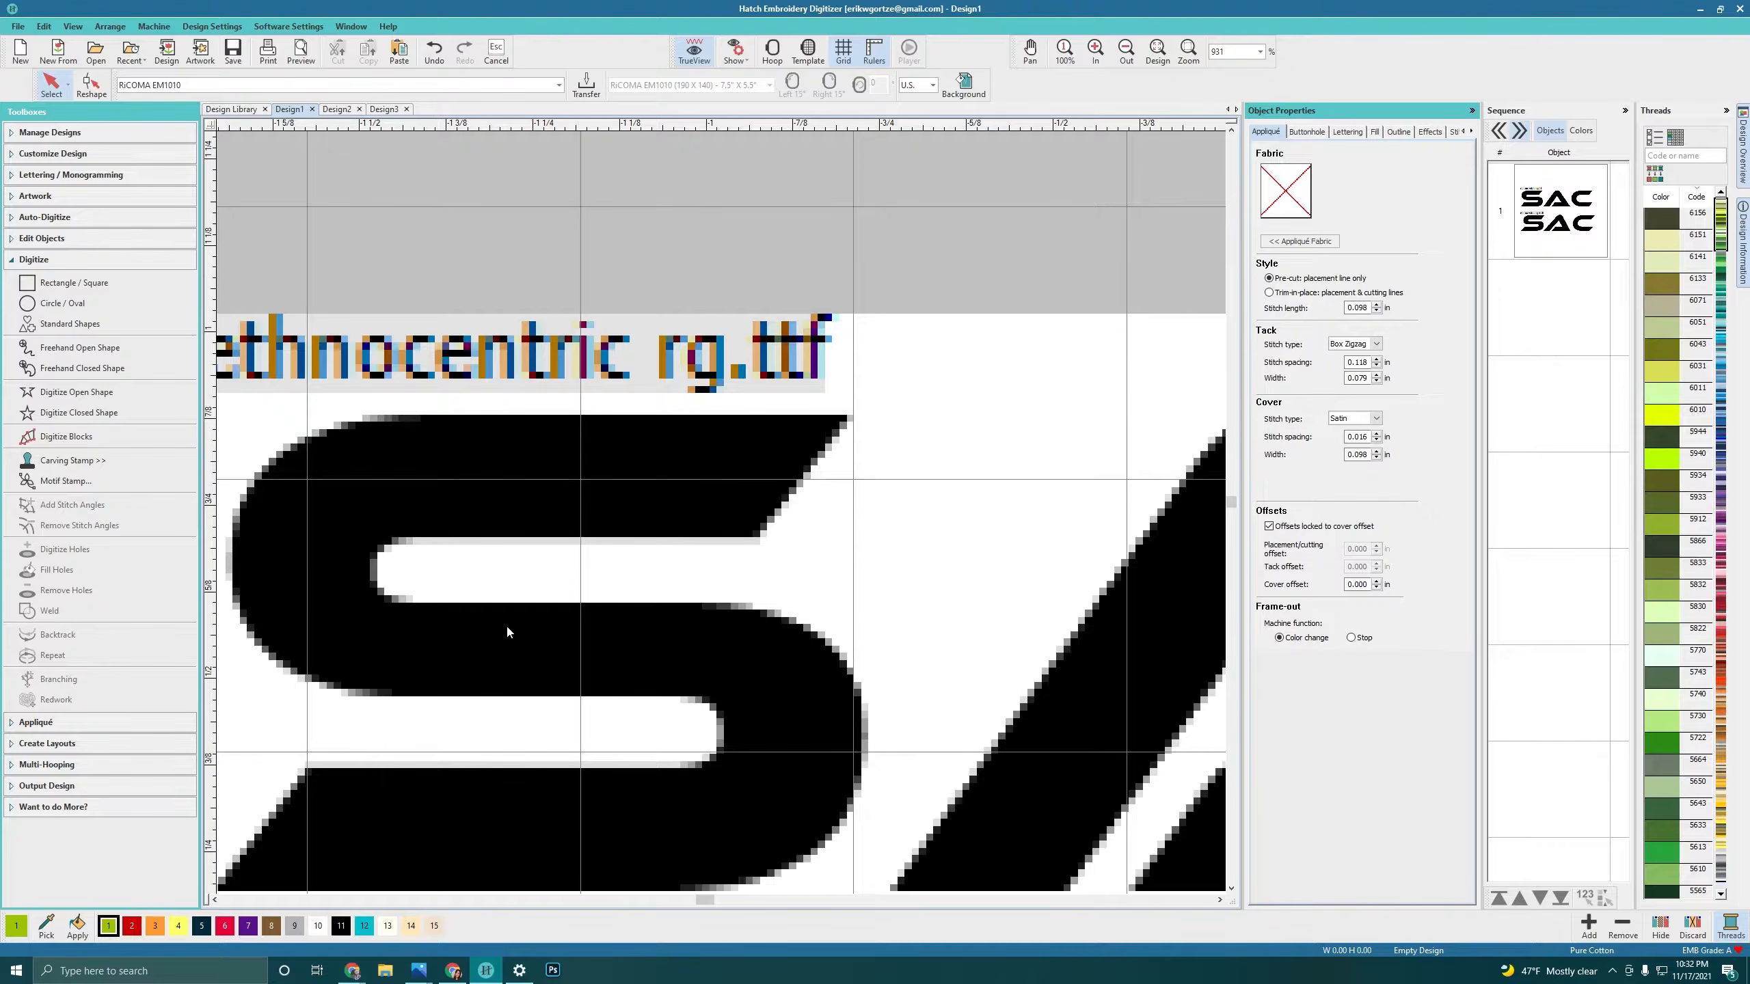
{"action": "scroll", "coordinate": [508, 631], "scroll_direction": "down", "scroll_amount": 5}
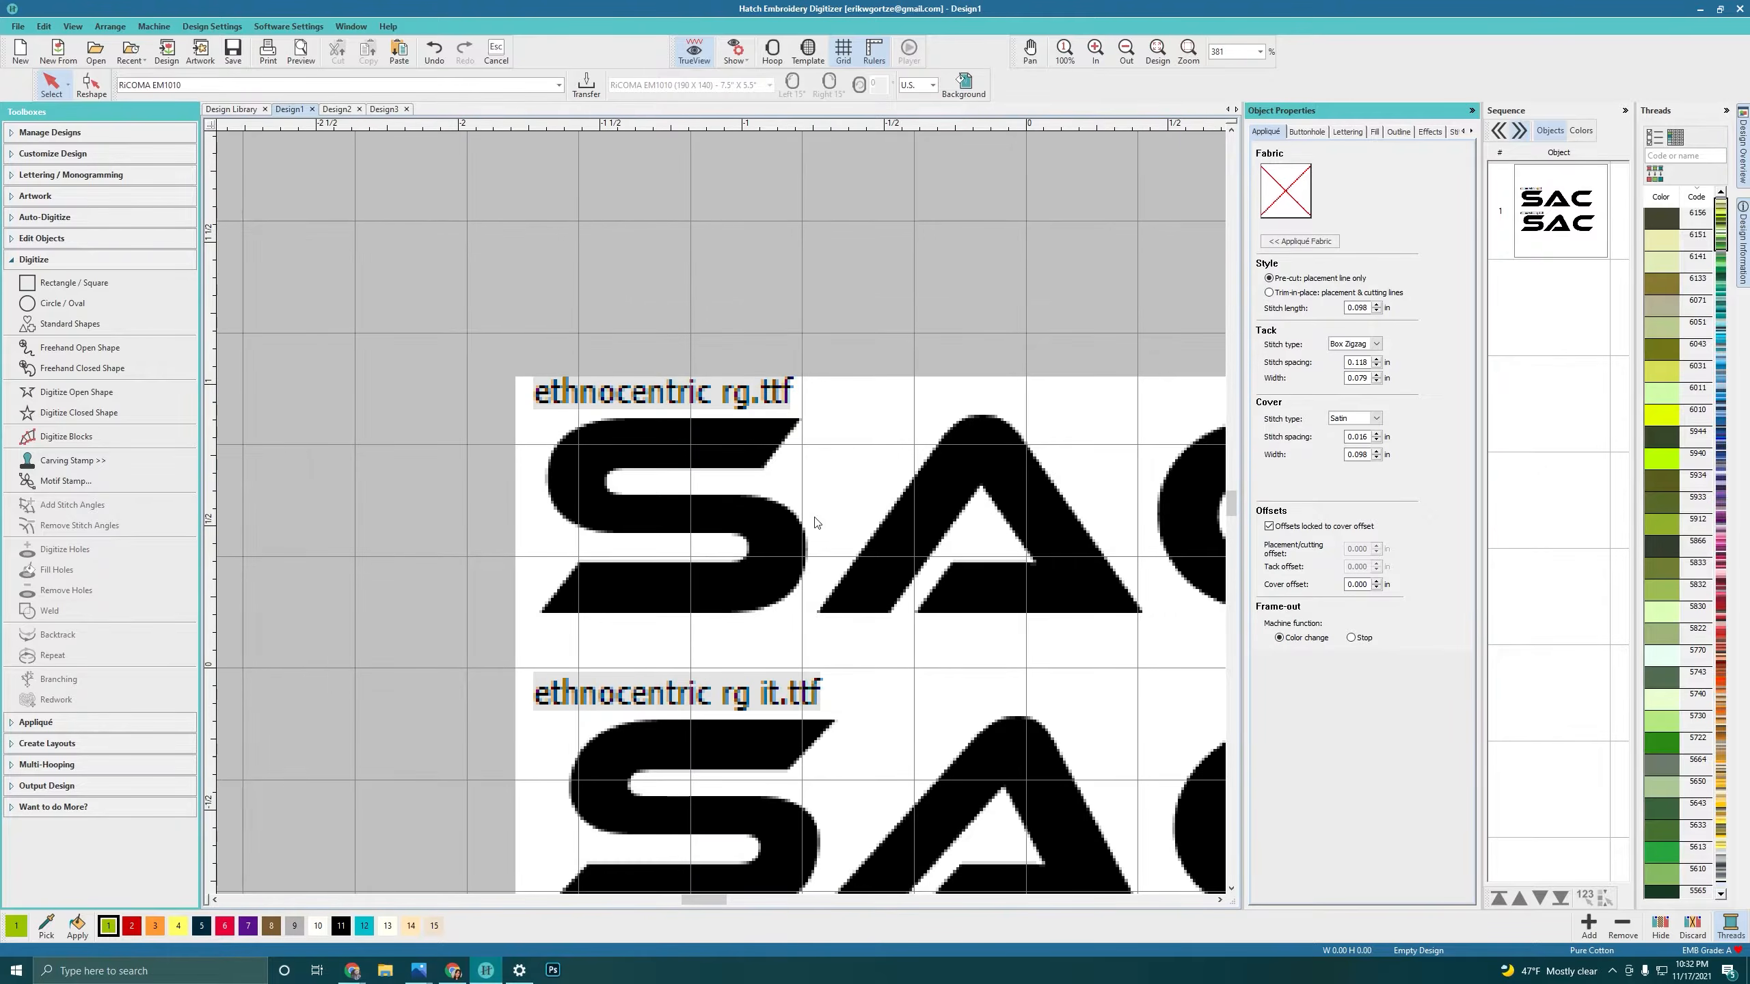
{"action": "scroll", "coordinate": [716, 513], "scroll_direction": "up", "scroll_amount": 3}
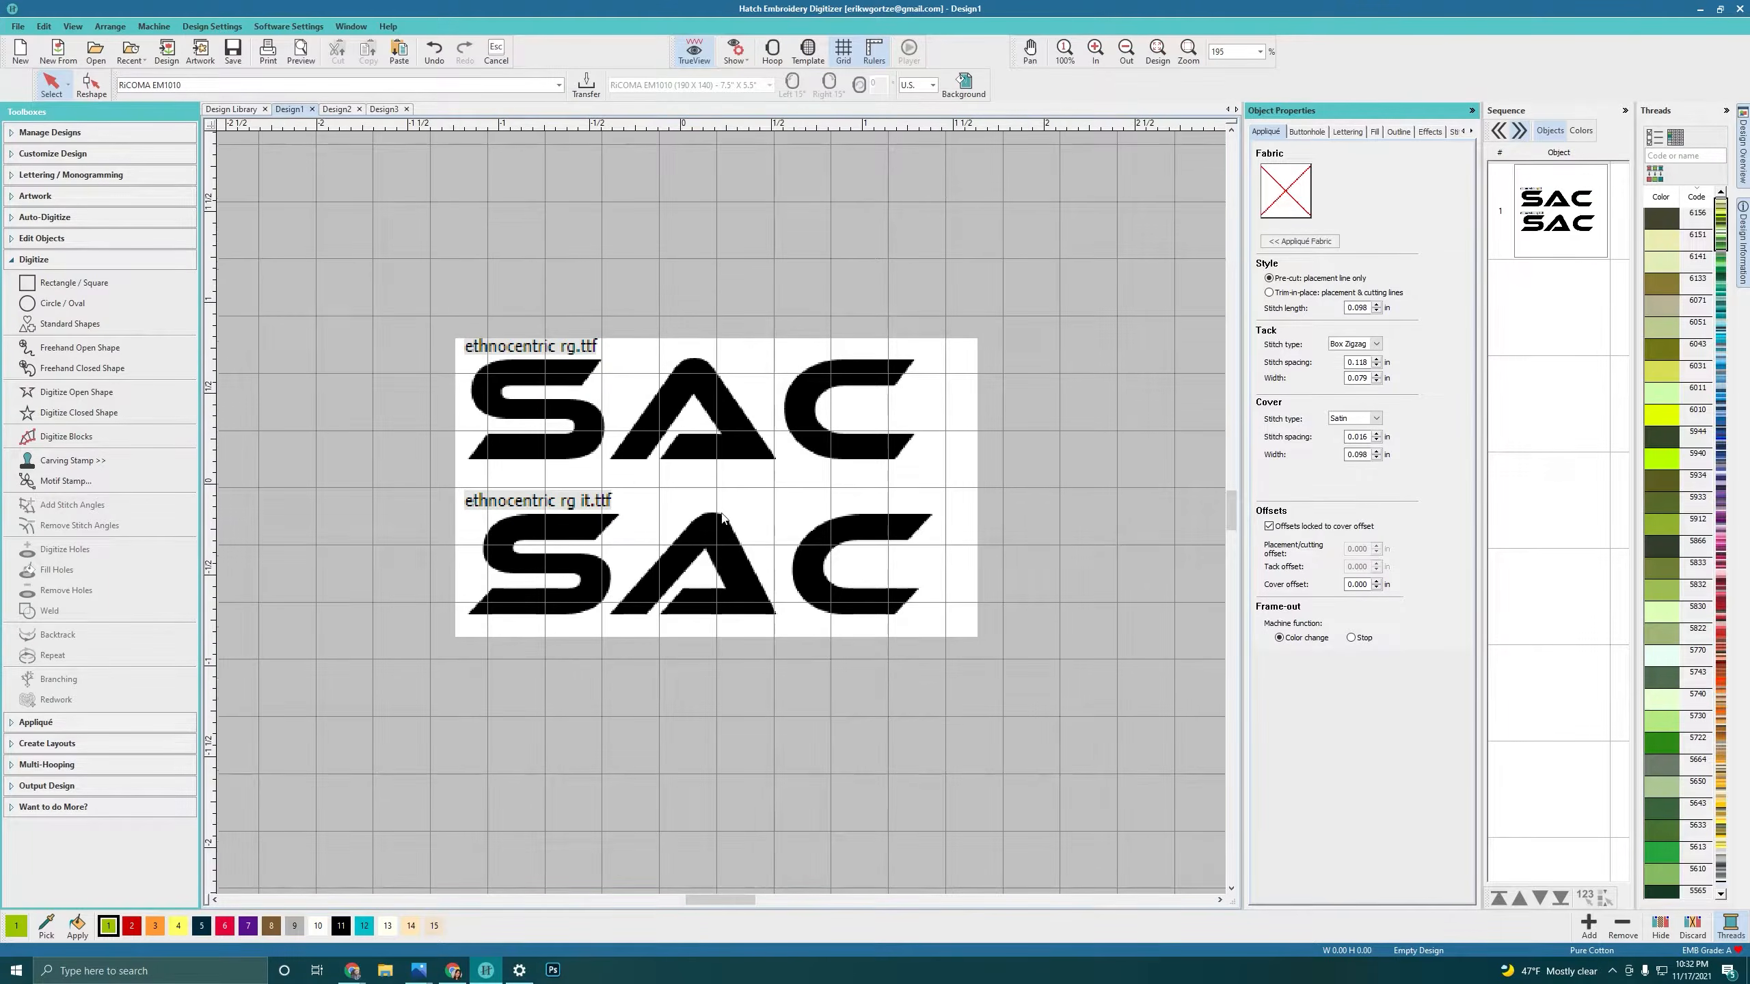
{"action": "left_click", "coordinate": [347, 111]}
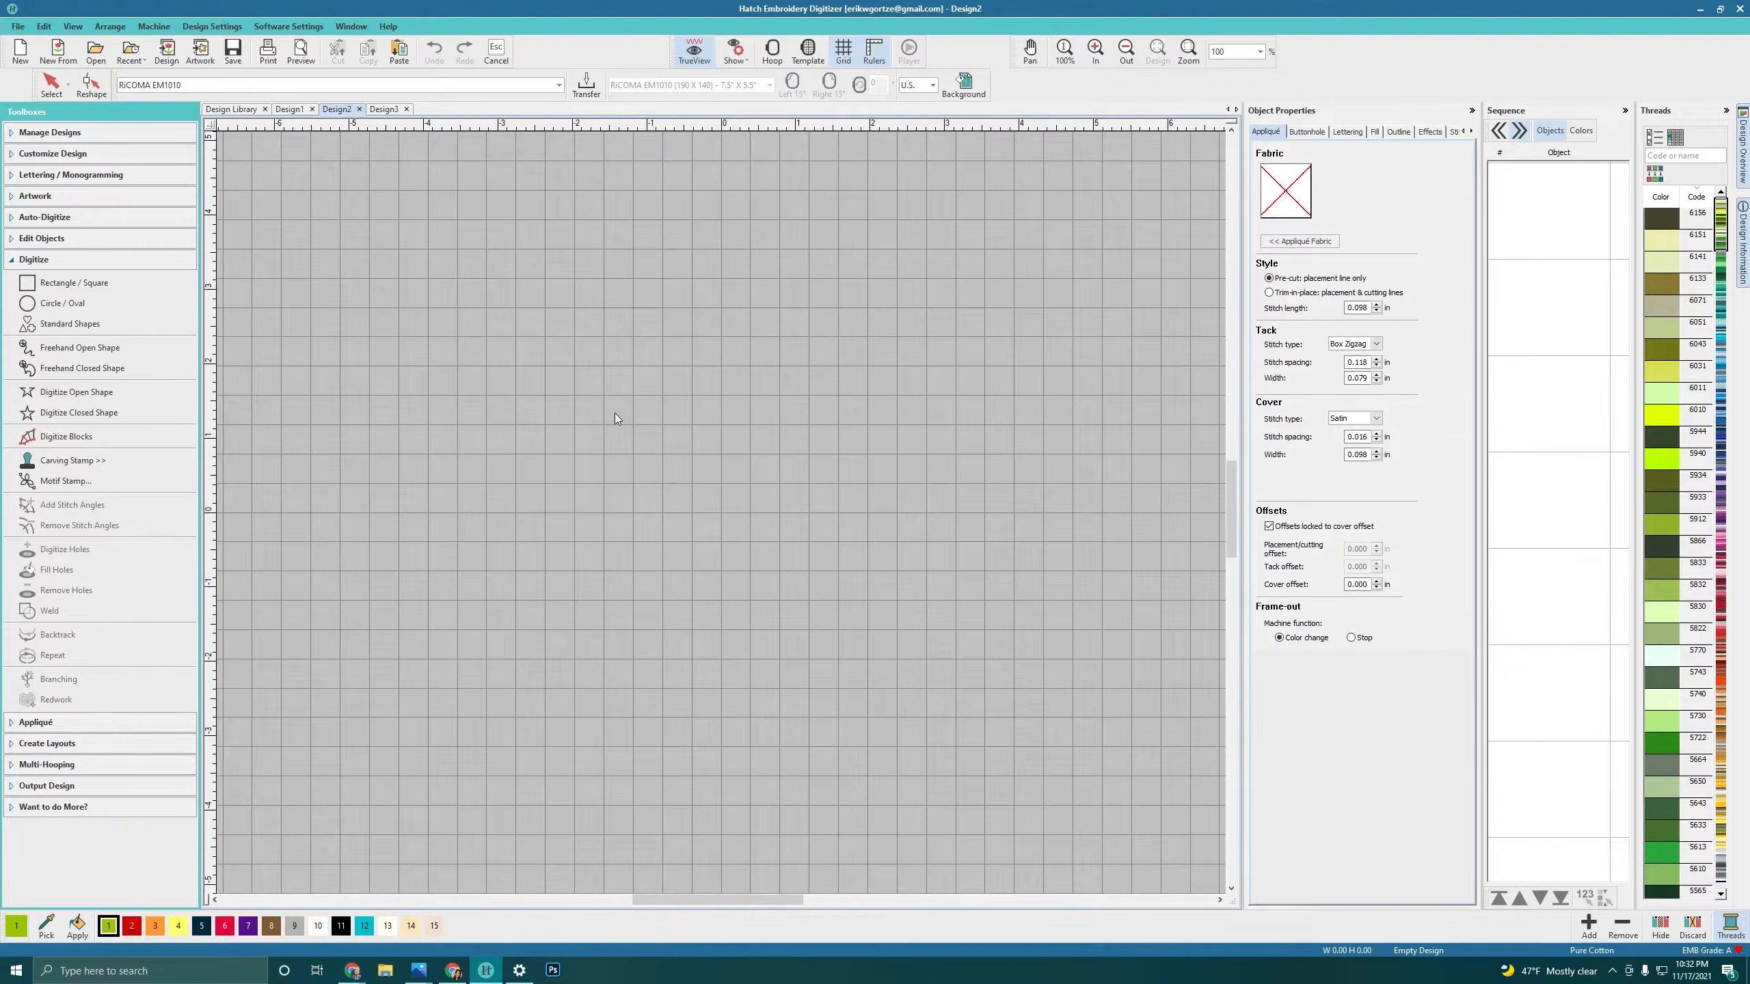
{"action": "scroll", "coordinate": [721, 513], "scroll_direction": "down", "scroll_amount": 2}
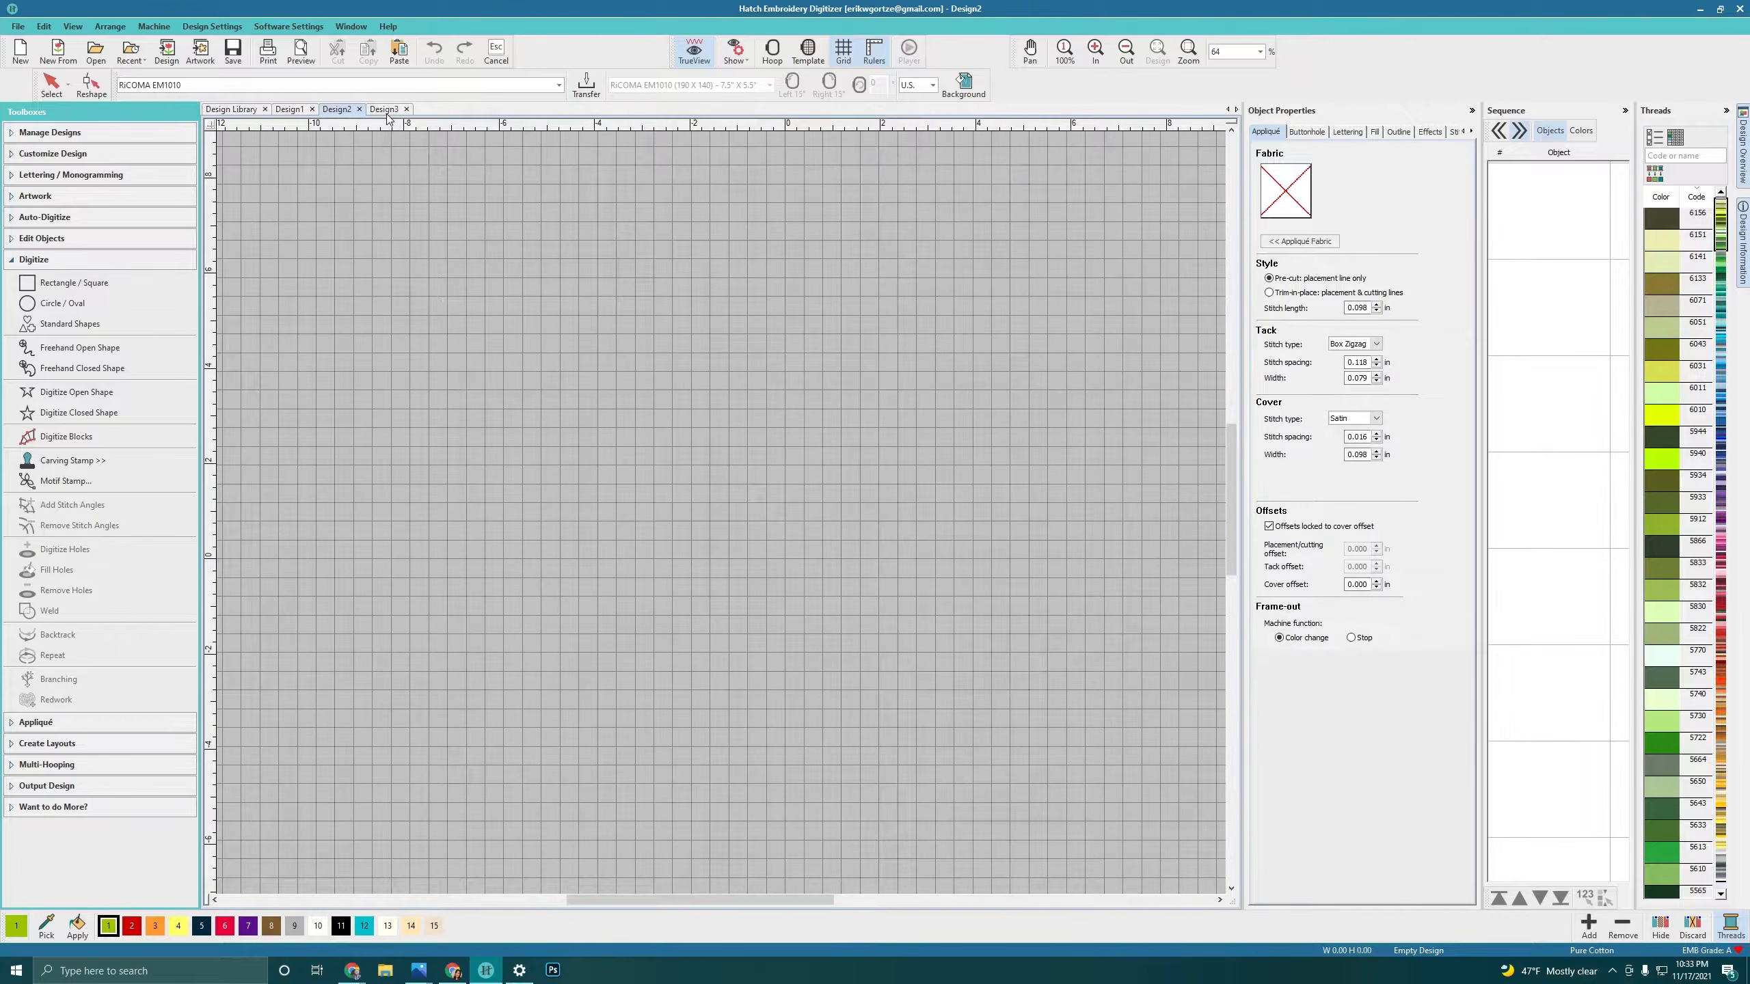
{"action": "left_click", "coordinate": [292, 111]}
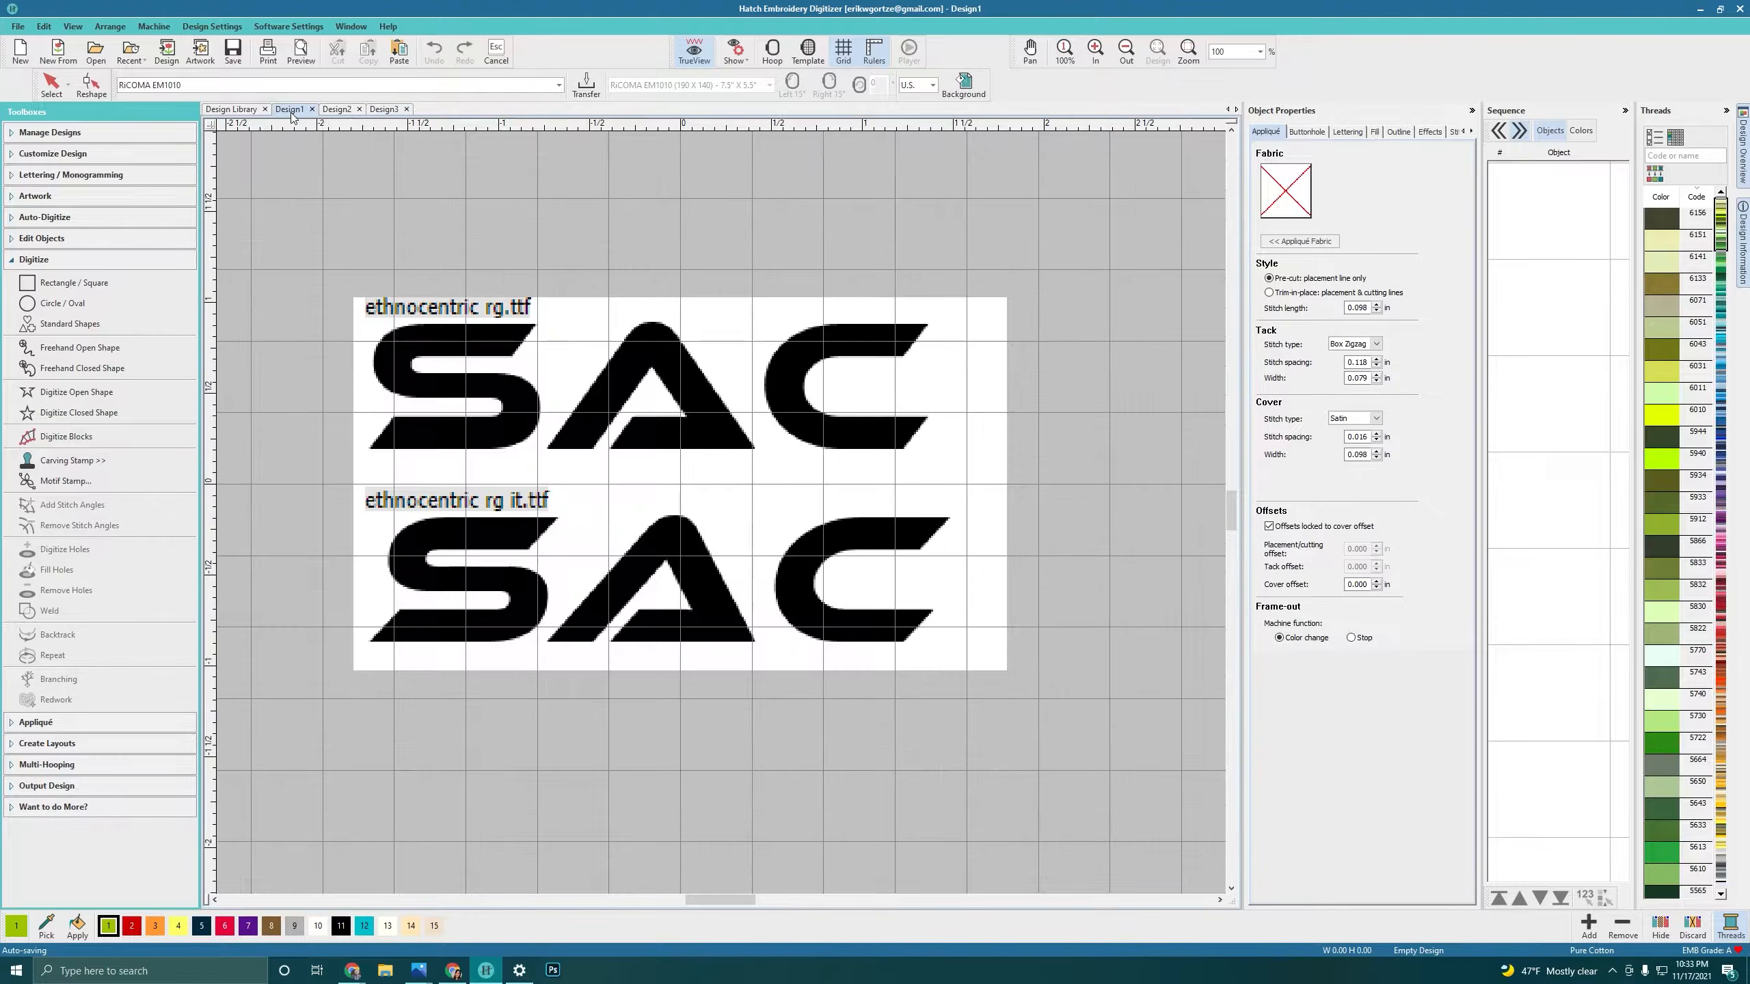
Step: In the empty Design2, start a lettering object and choose the 3D Foam Impact font
{"action": "left_click", "coordinate": [339, 111]}
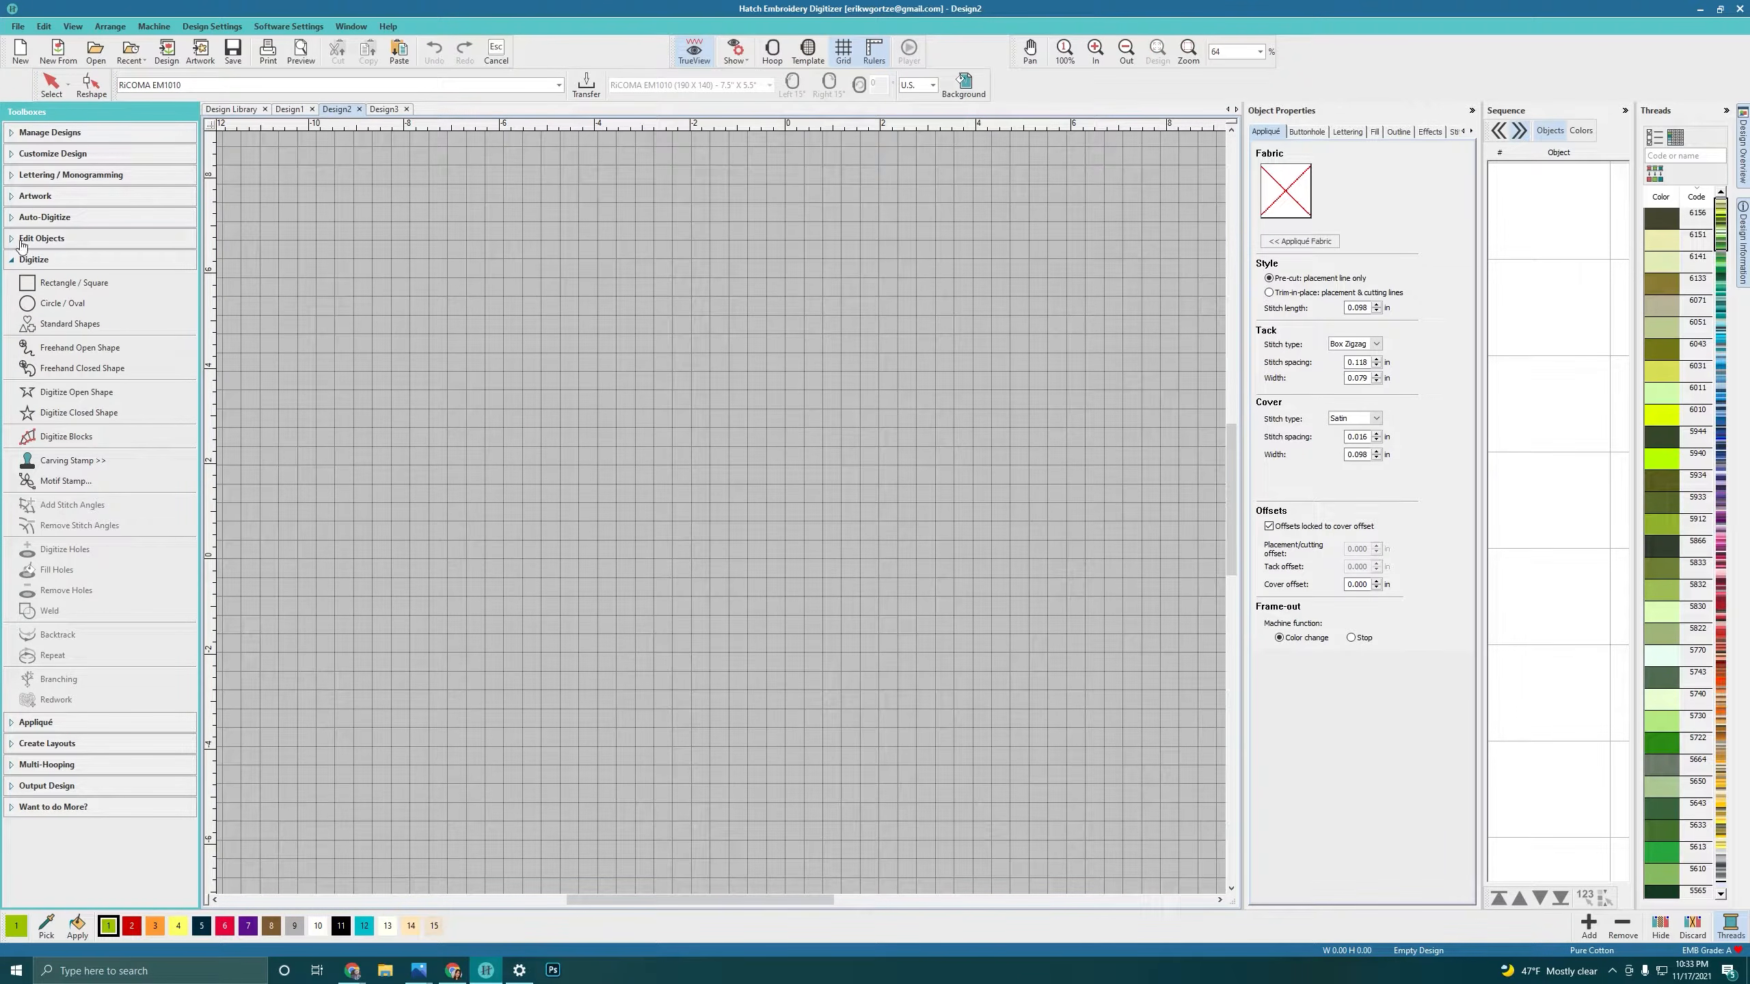
{"action": "left_click", "coordinate": [61, 176]}
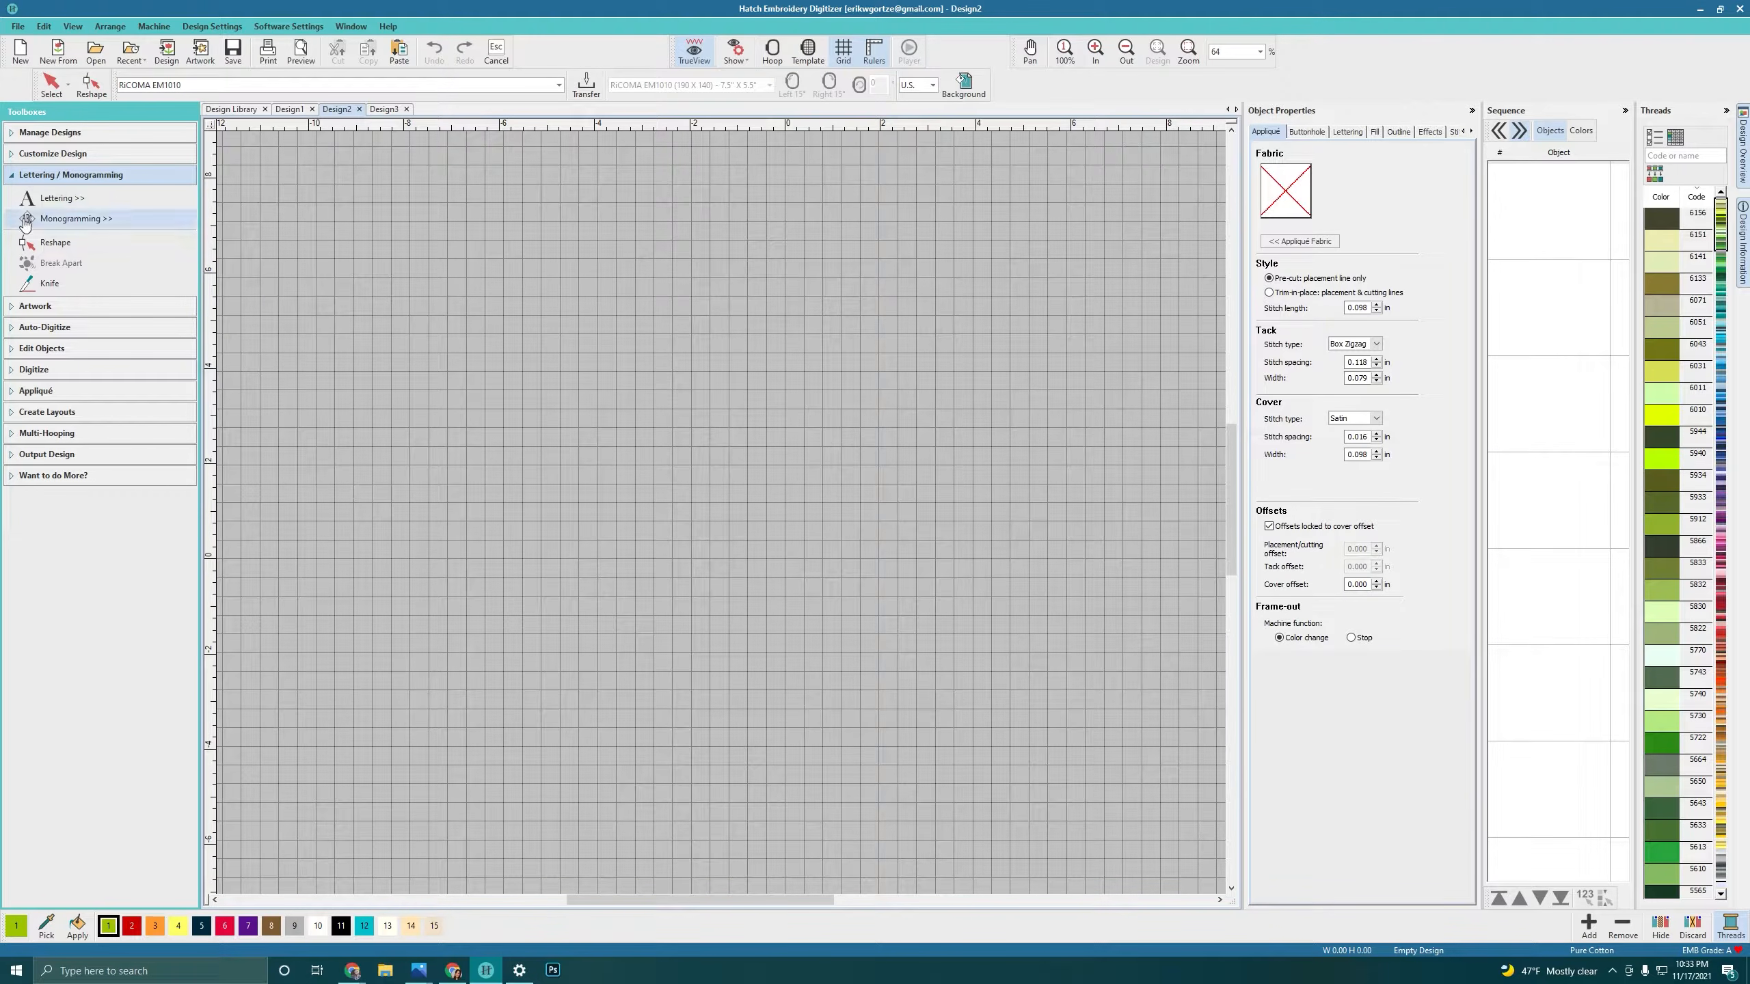
{"action": "left_click", "coordinate": [60, 198]}
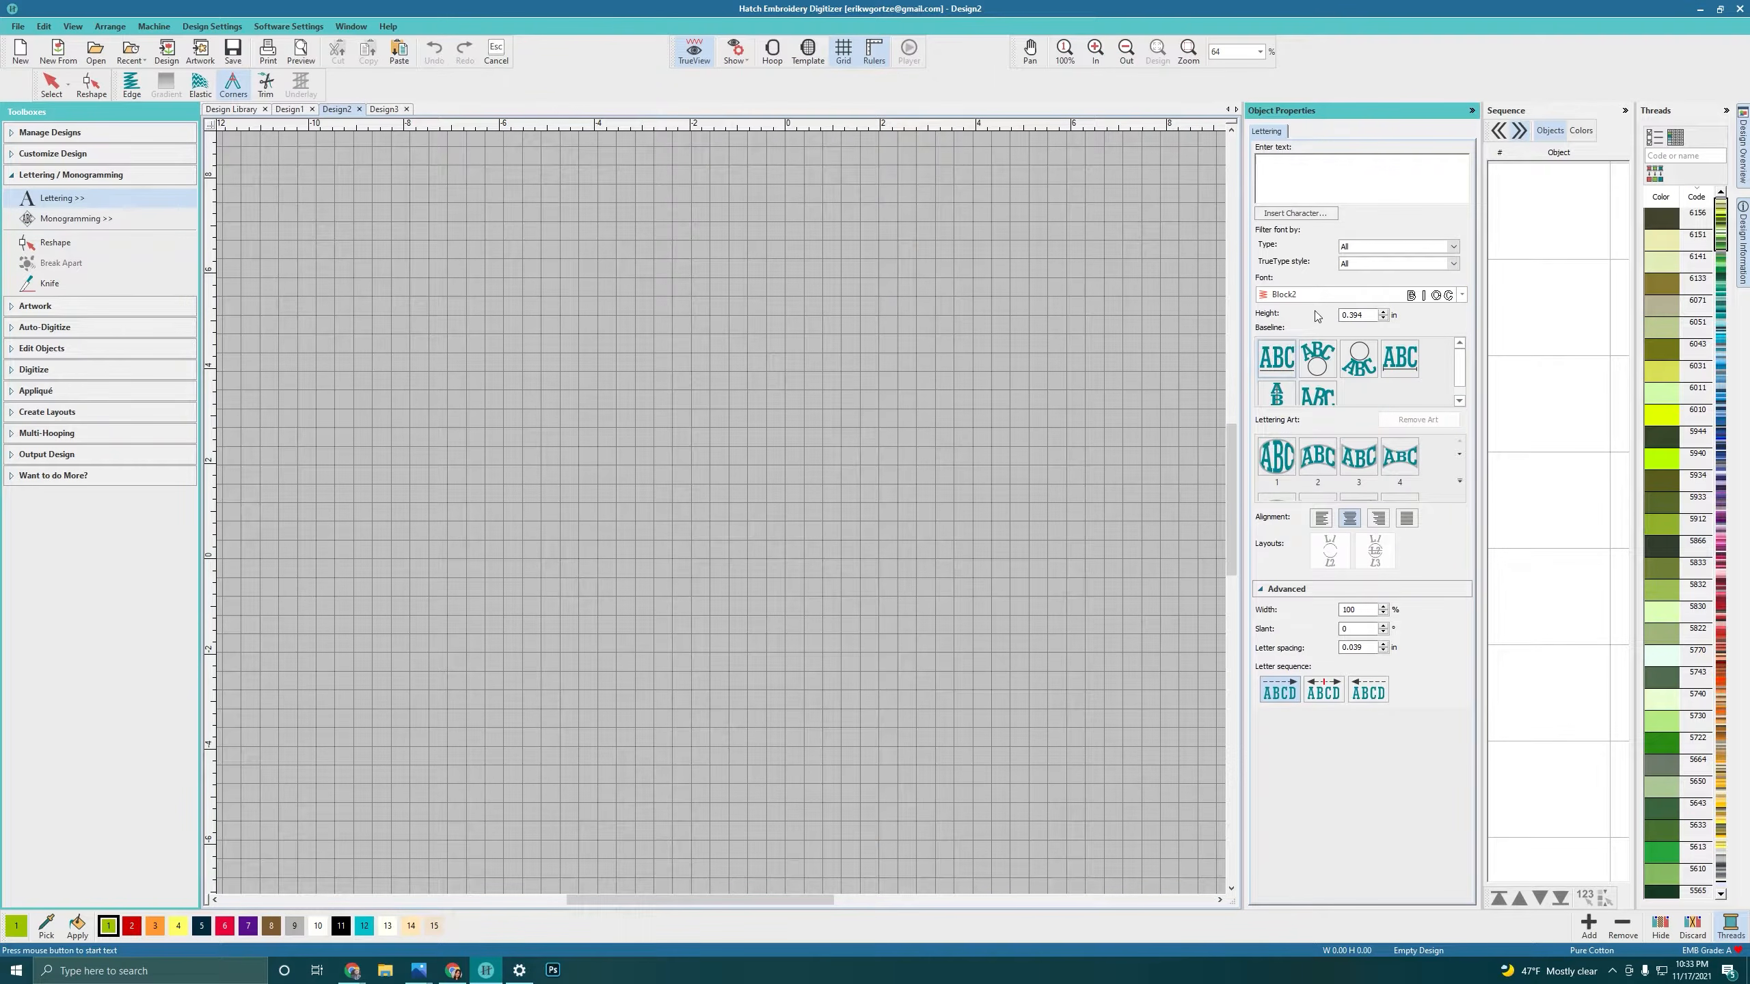
{"action": "left_click", "coordinate": [1462, 295]}
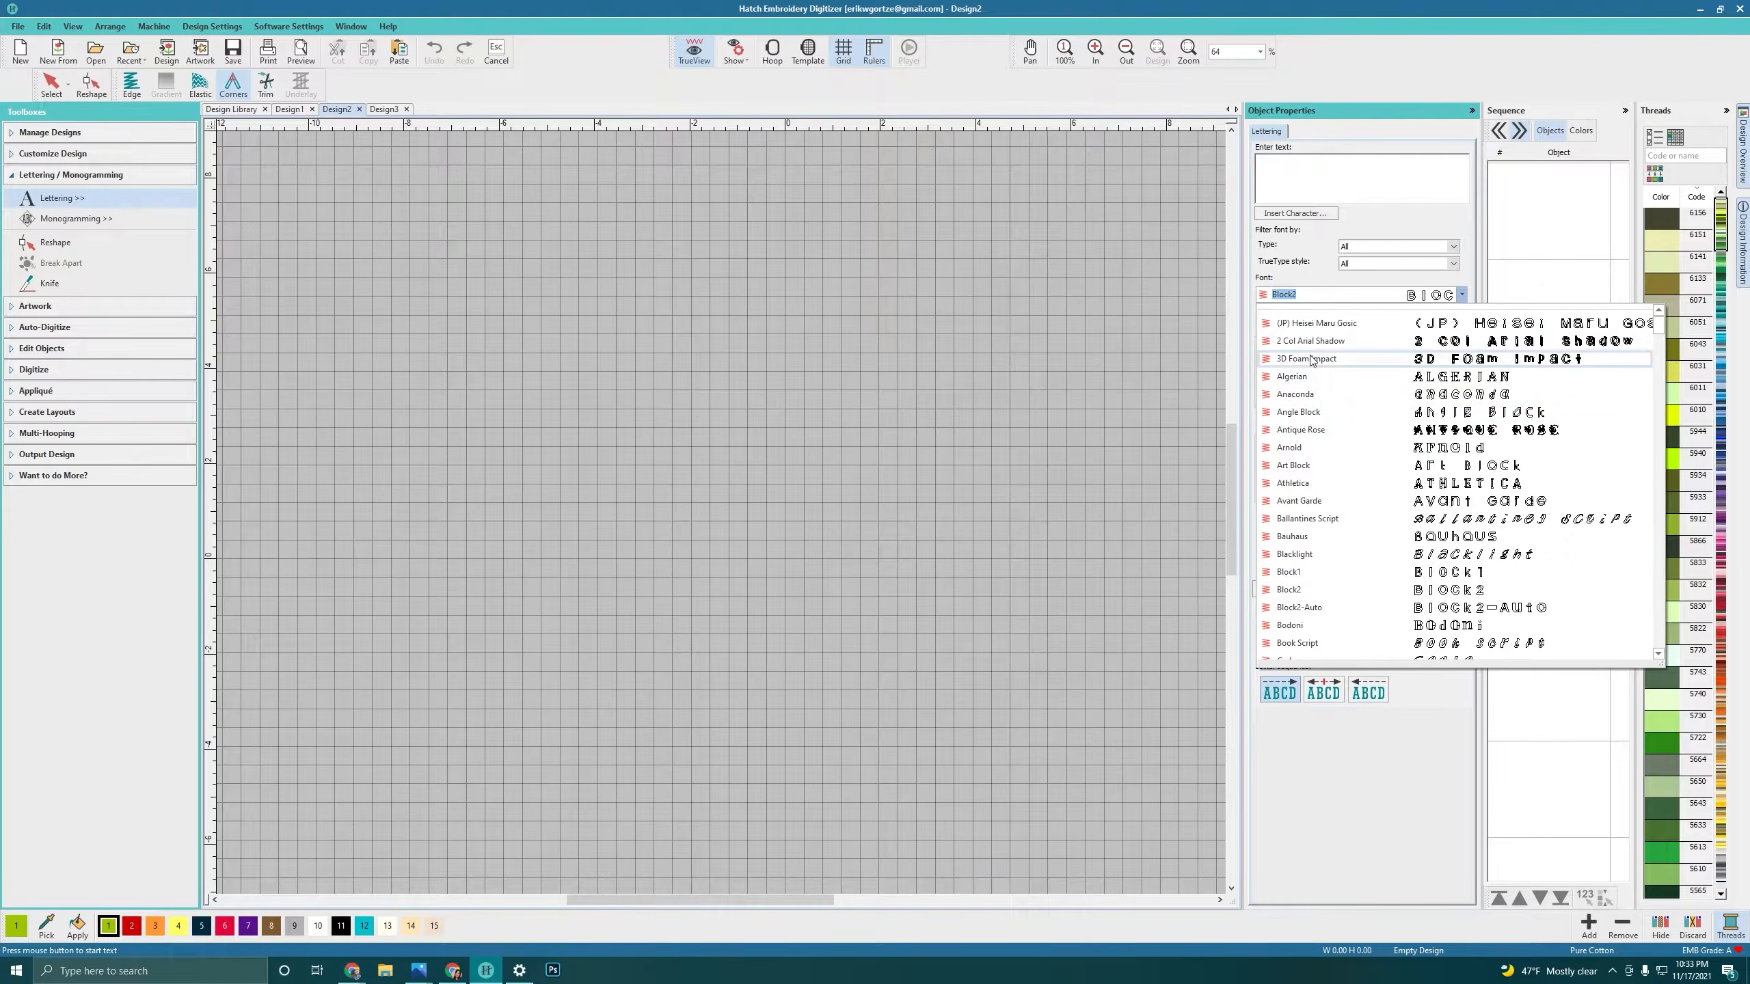
{"action": "left_click", "coordinate": [1406, 359]}
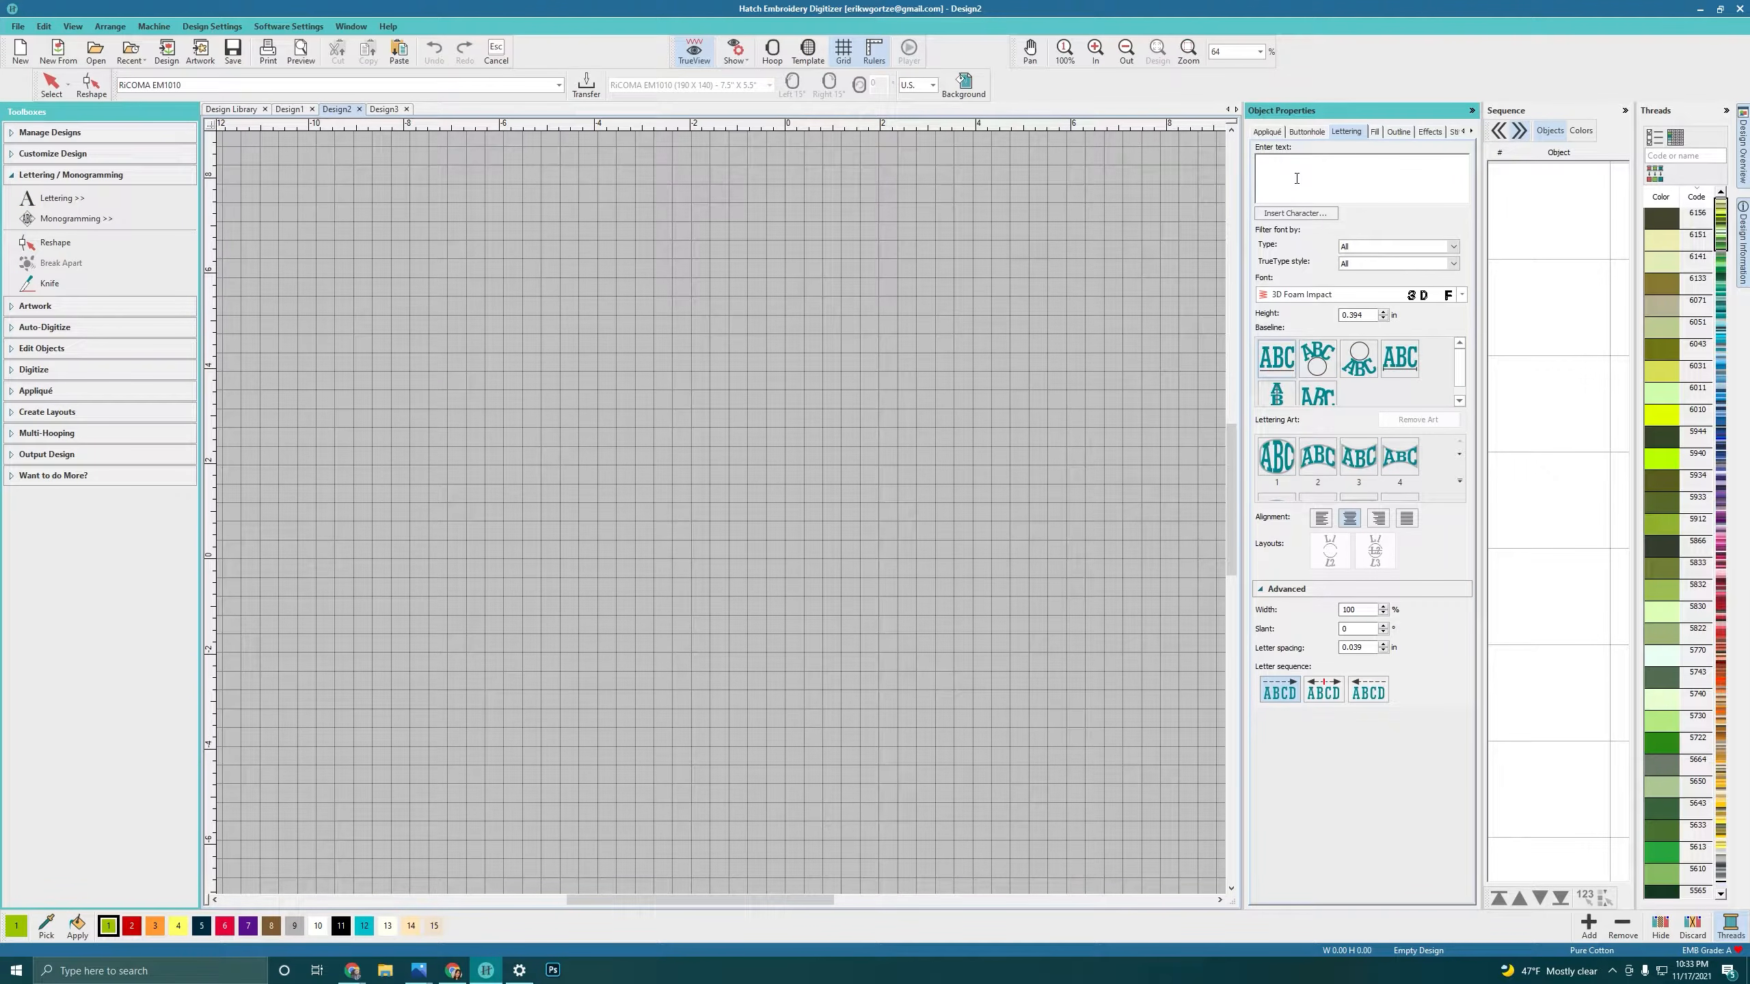
Step: Enter SAC as the lettering text, place it in the design and view it up close
{"action": "type", "text": "SAC"}
{"action": "key", "text": "Return"}
{"action": "scroll", "coordinate": [719, 511], "scroll_direction": "up", "scroll_amount": 8}
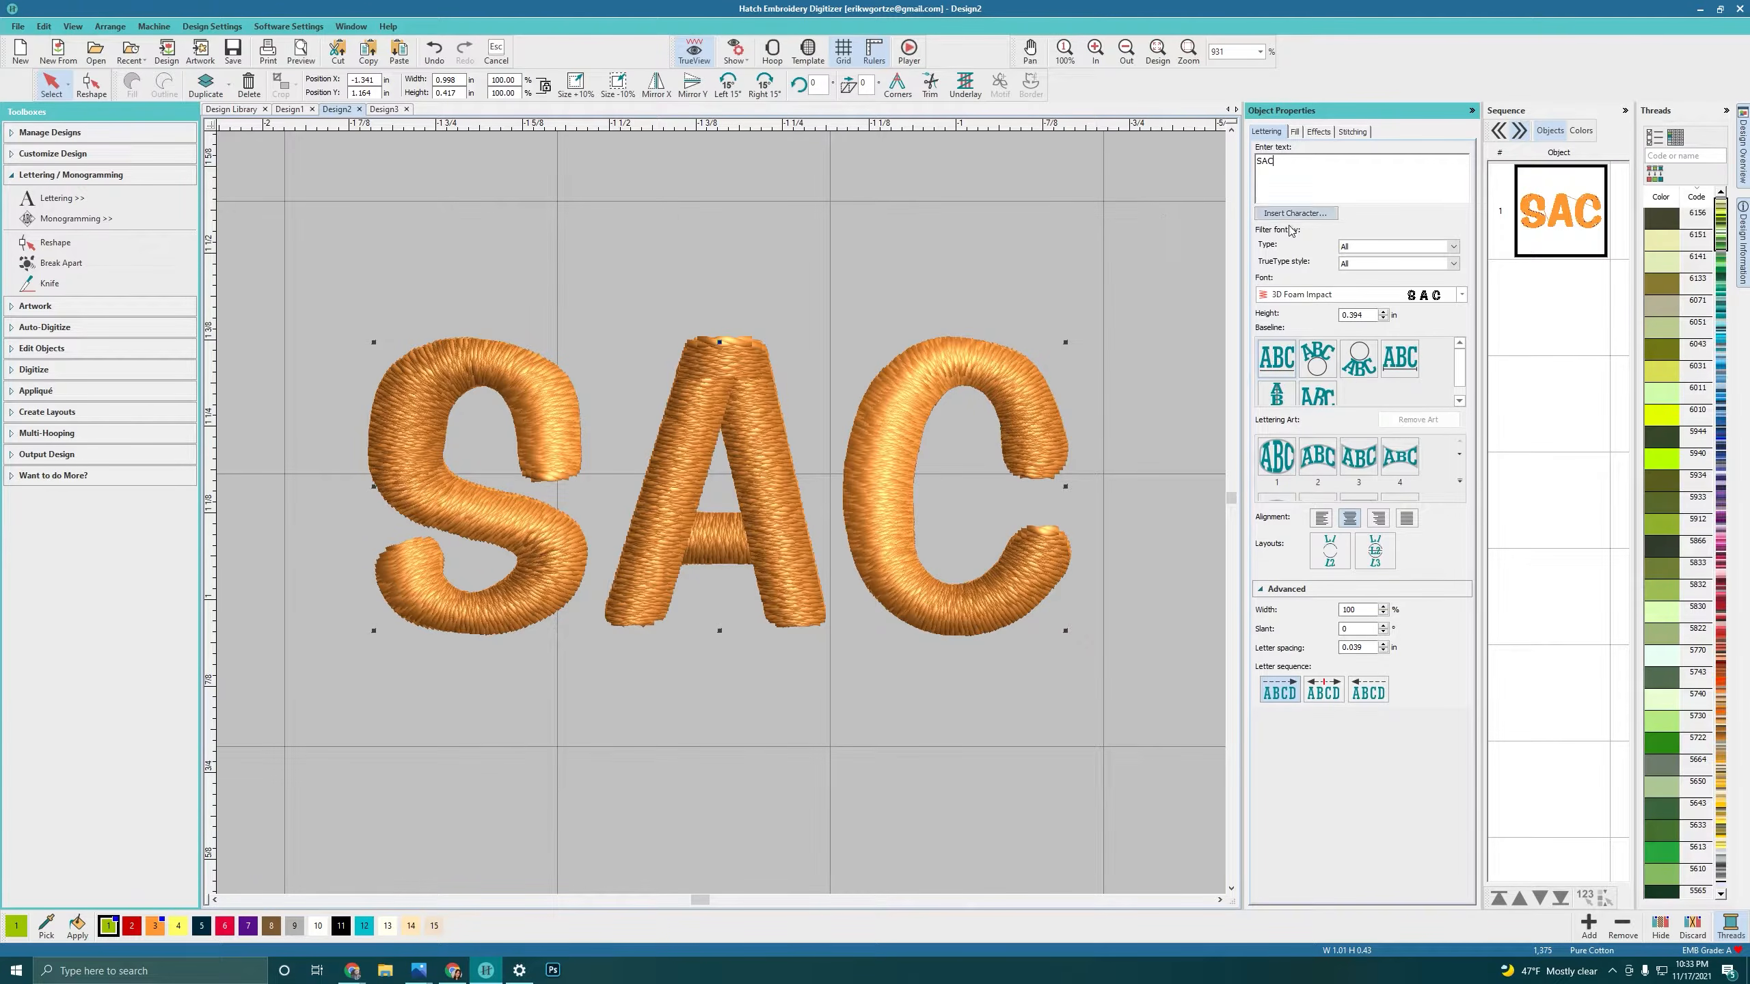
Step: Check the SAC lettering in the sequence by color and by object, and play its stitch-out simulation
{"action": "left_click", "coordinate": [1581, 131]}
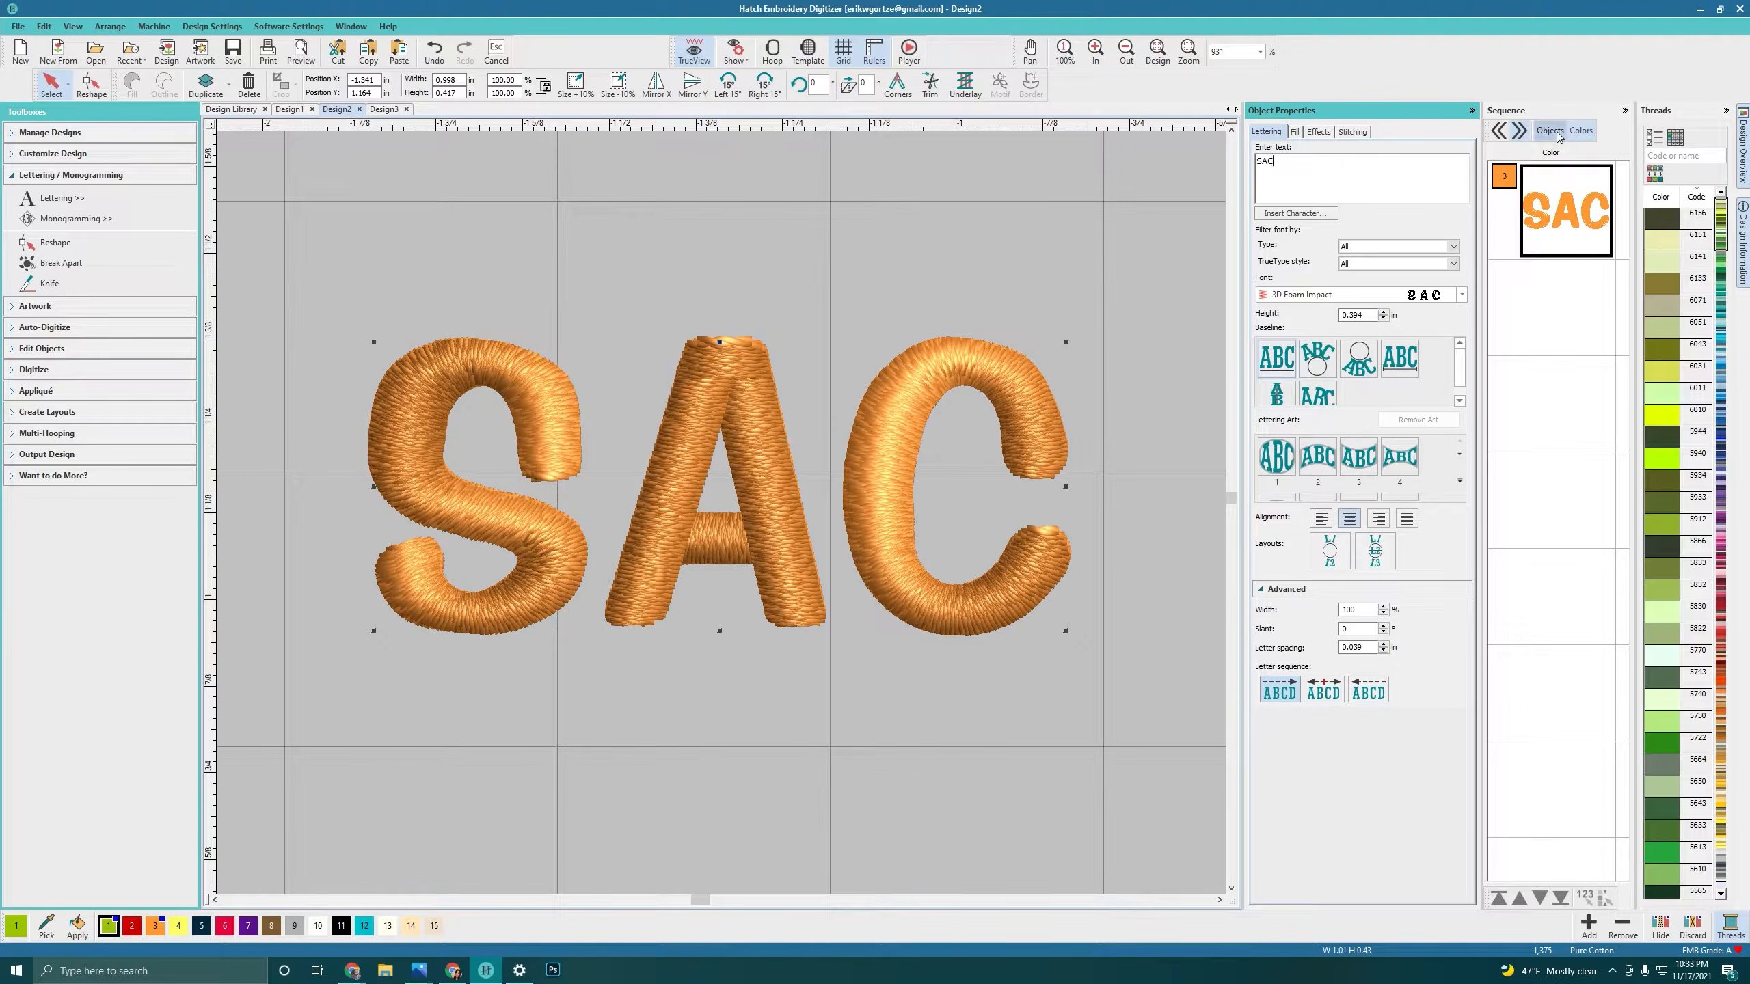
{"action": "left_click", "coordinate": [1550, 131]}
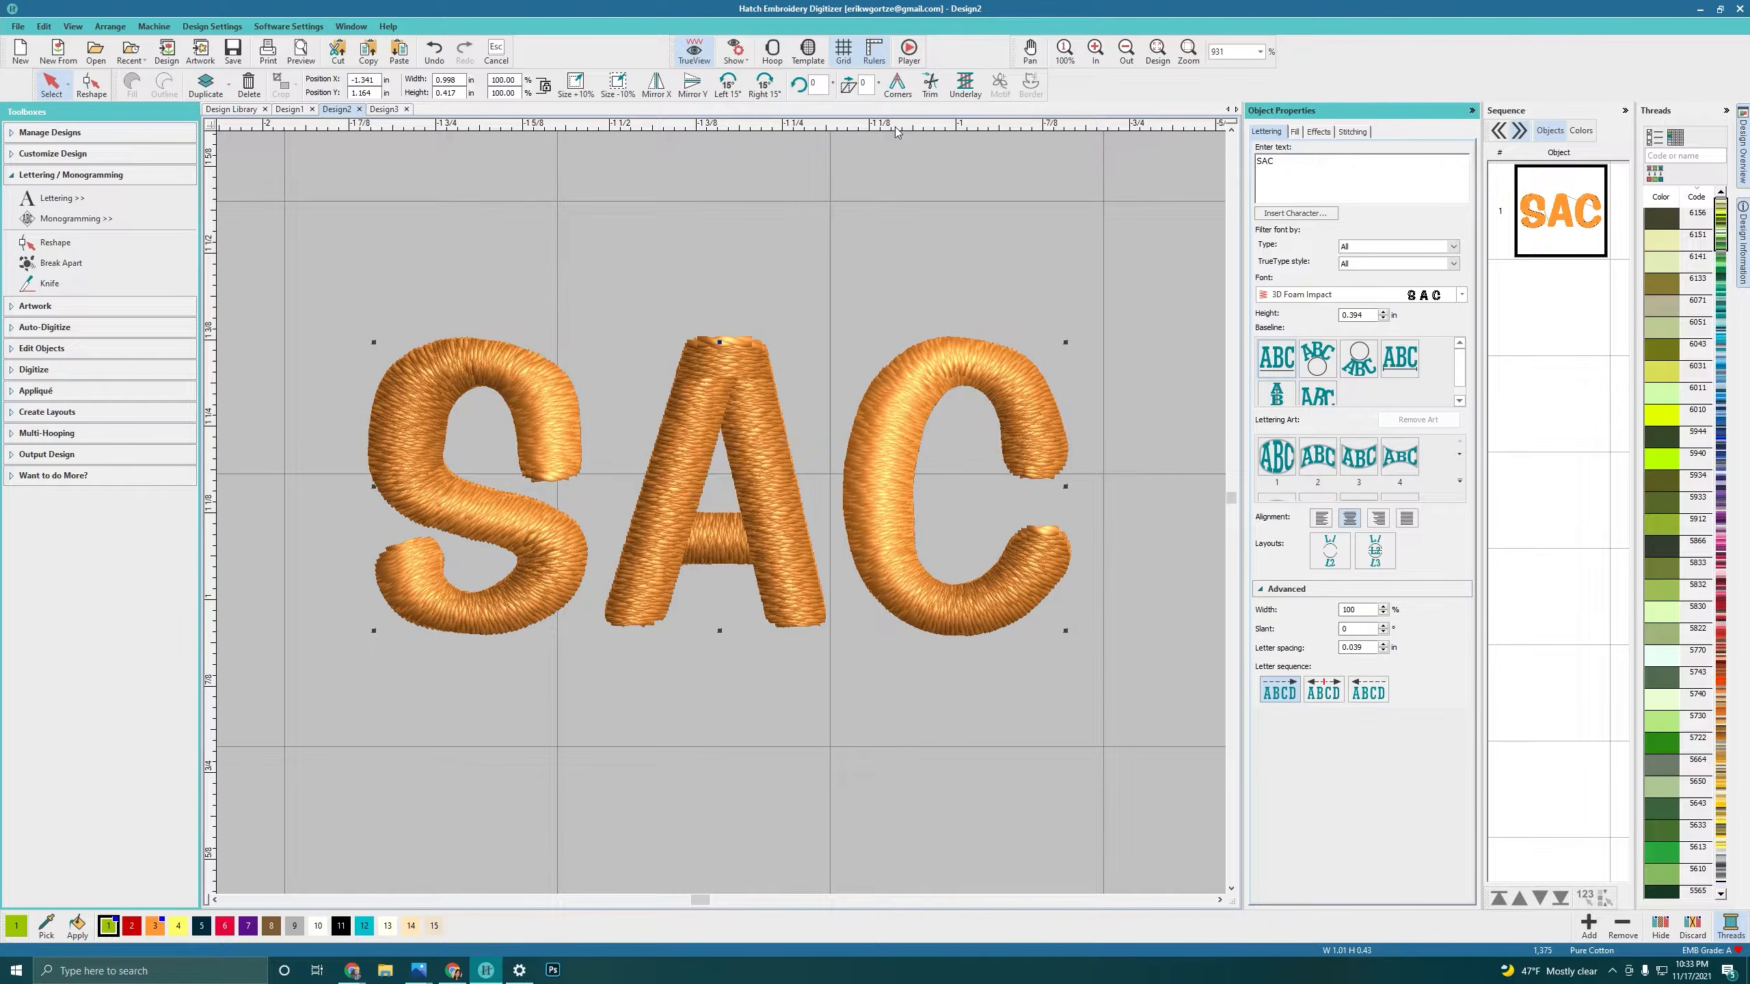
{"action": "left_click", "coordinate": [893, 59]}
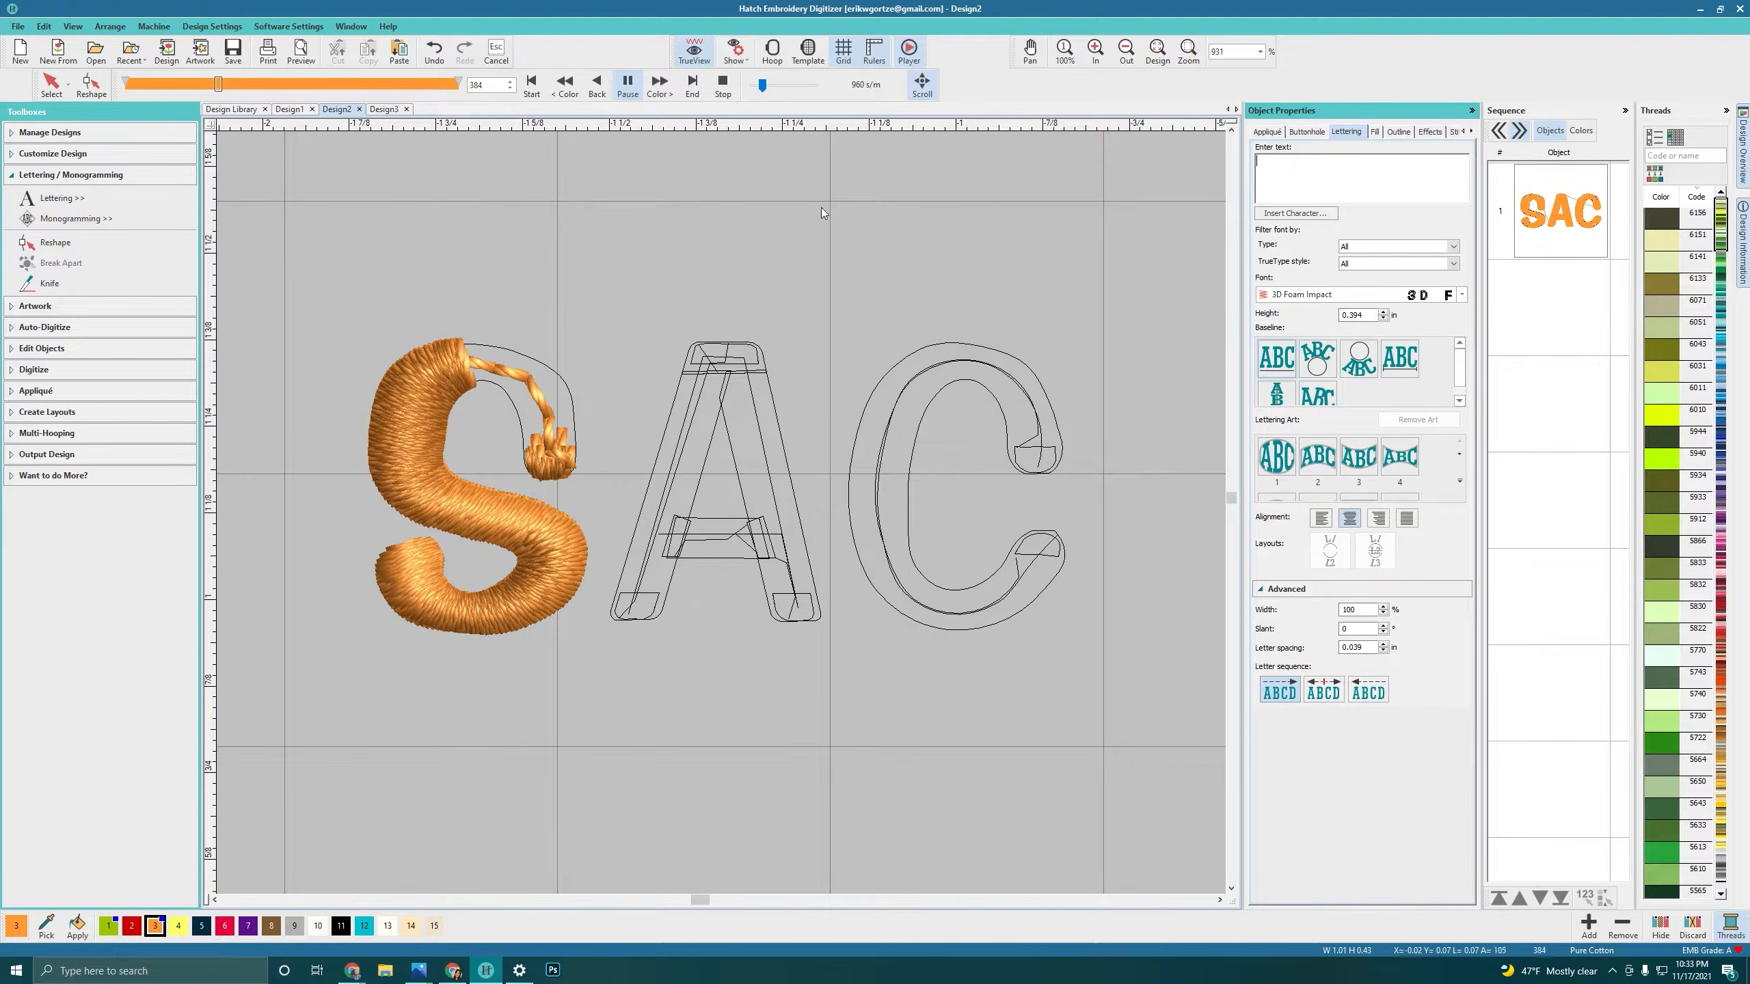
Step: From the empty Design3, start opening a design and browse through the desktop's 476-tiffany3d-dst shortcut to its 2-inch folder
{"action": "left_click", "coordinate": [383, 109]}
{"action": "left_click", "coordinate": [96, 52]}
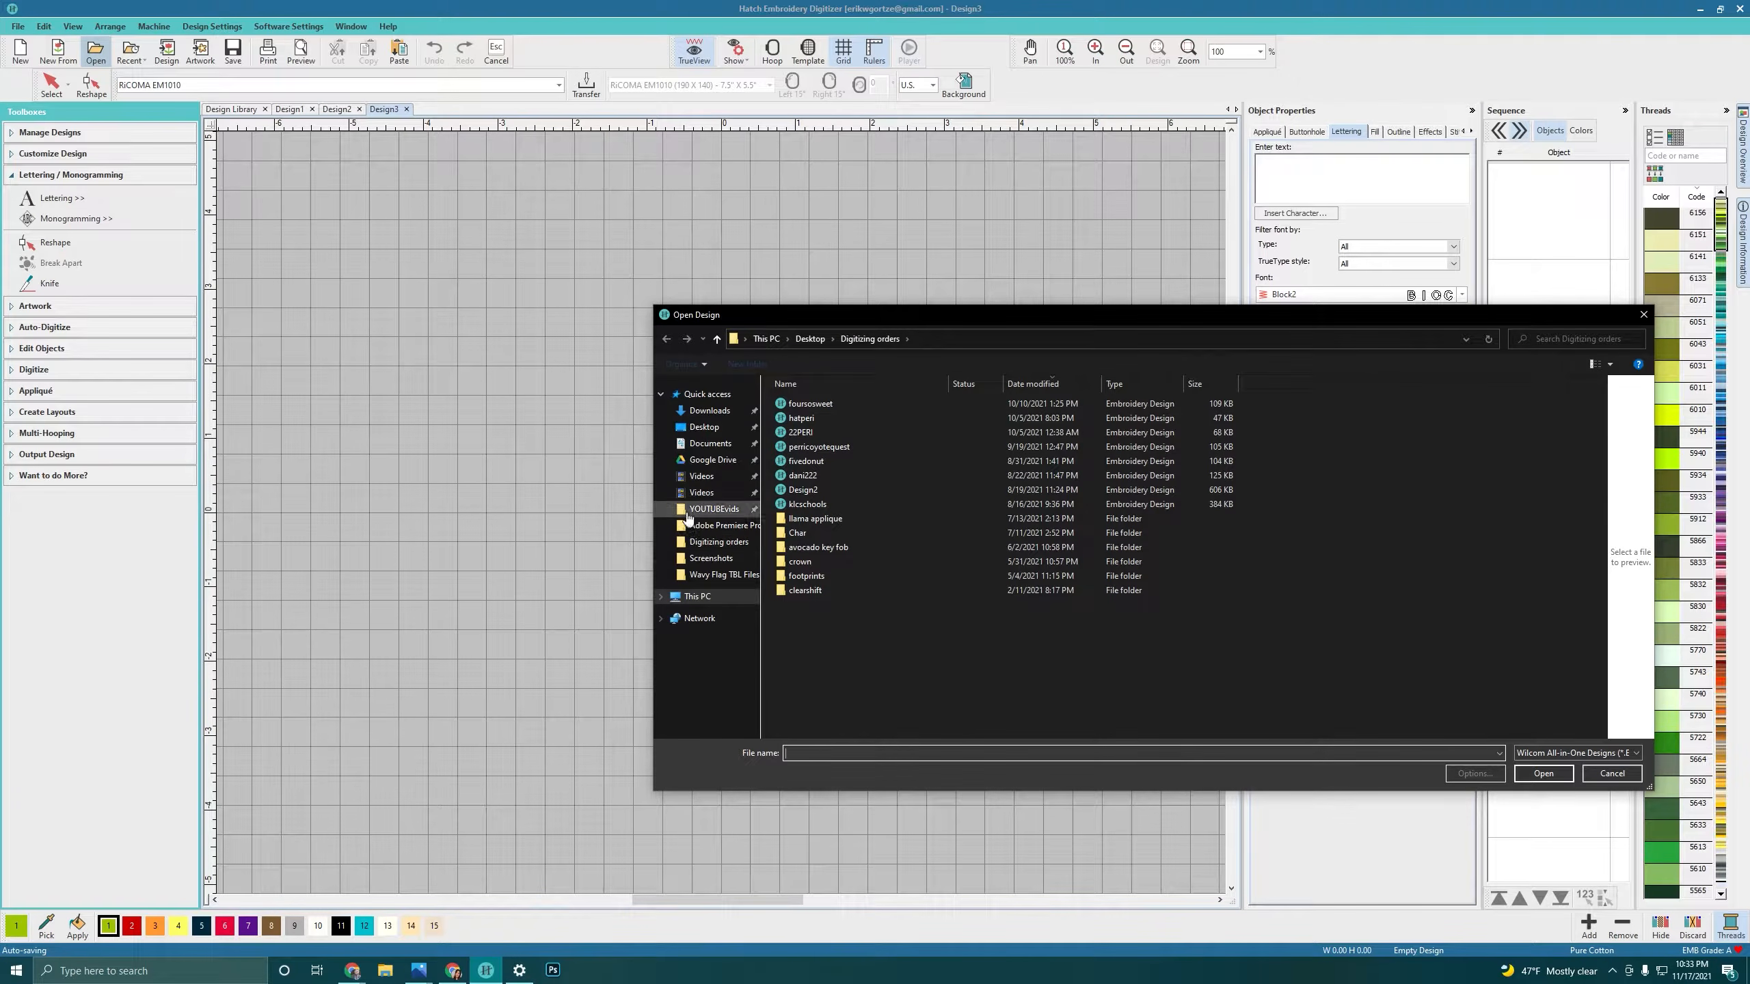
{"action": "scroll", "coordinate": [888, 570], "scroll_direction": "down", "scroll_amount": 2}
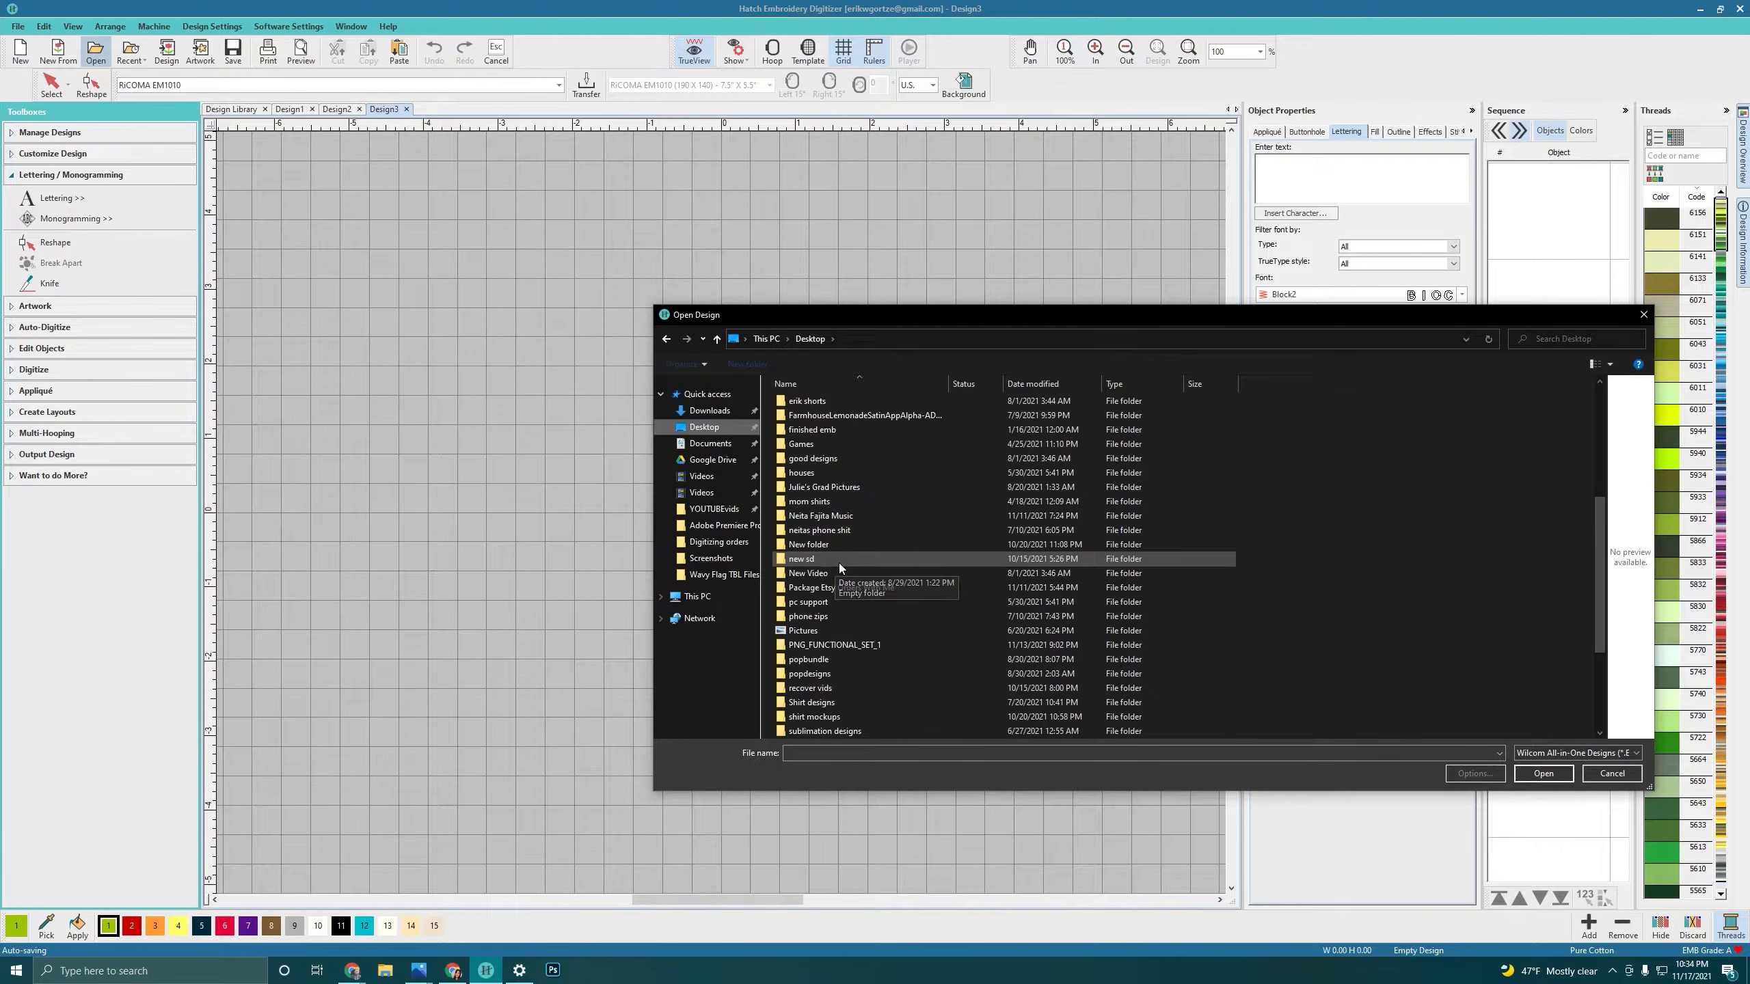
{"action": "scroll", "coordinate": [839, 564], "scroll_direction": "down", "scroll_amount": 8}
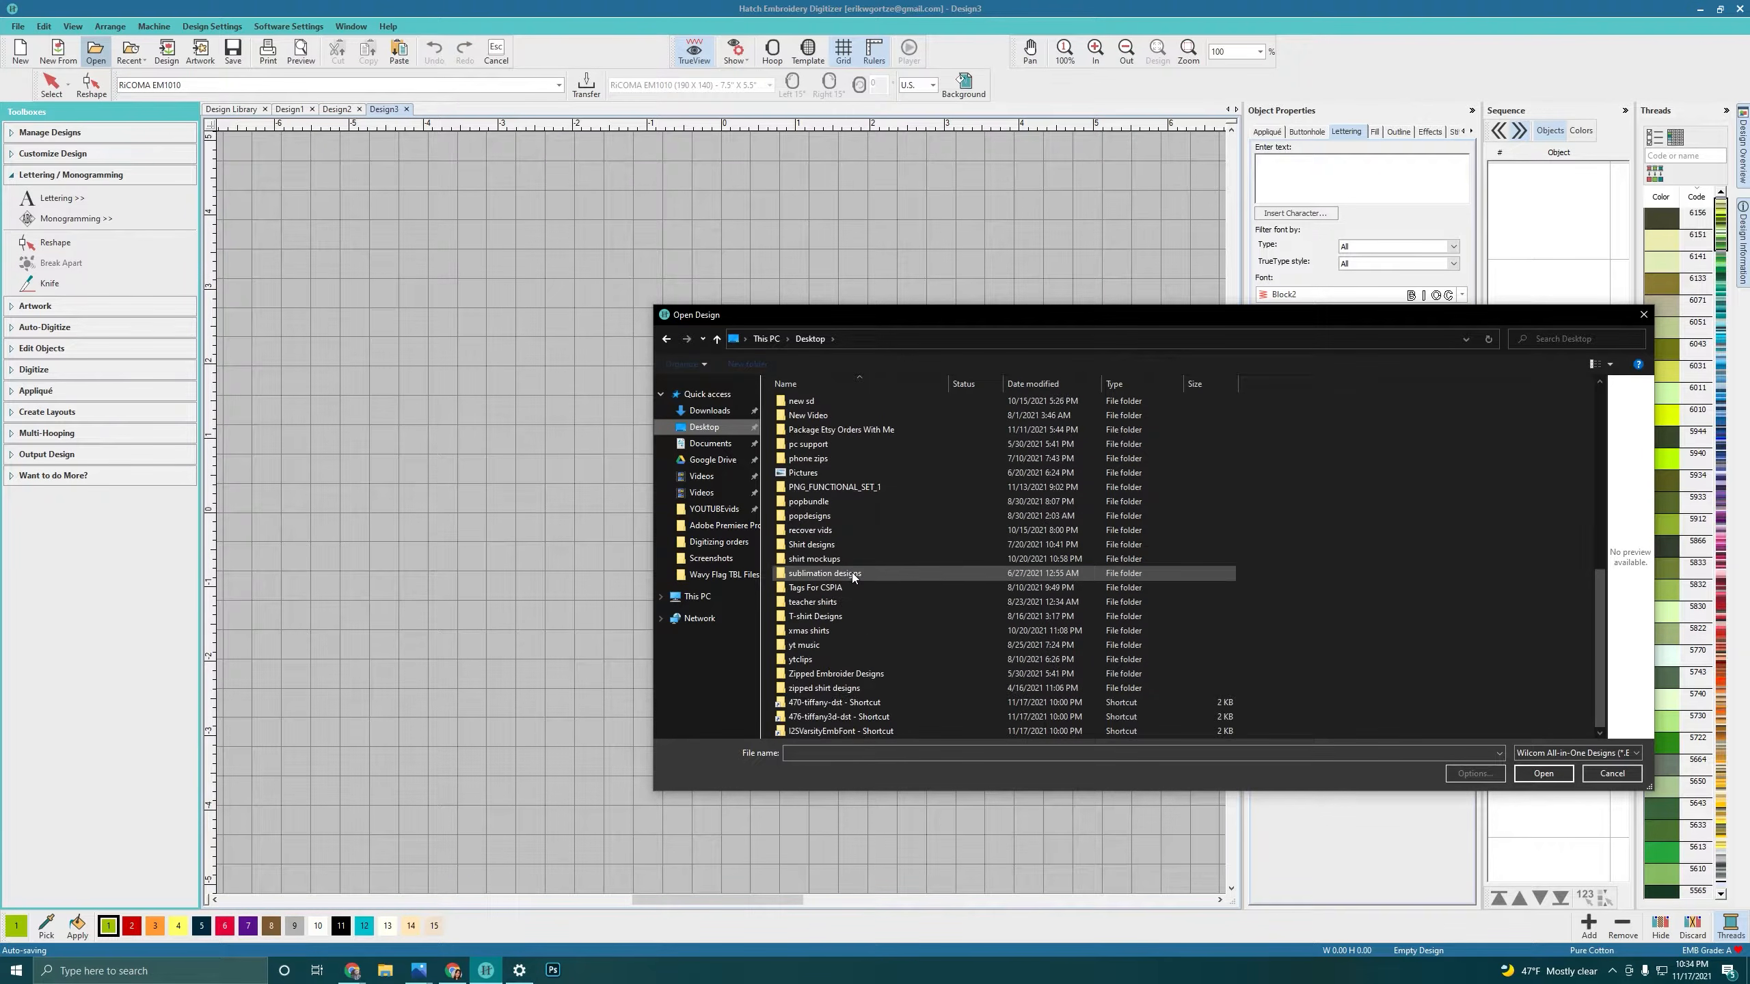
{"action": "double_click", "coordinate": [844, 718]}
{"action": "double_click", "coordinate": [790, 405]}
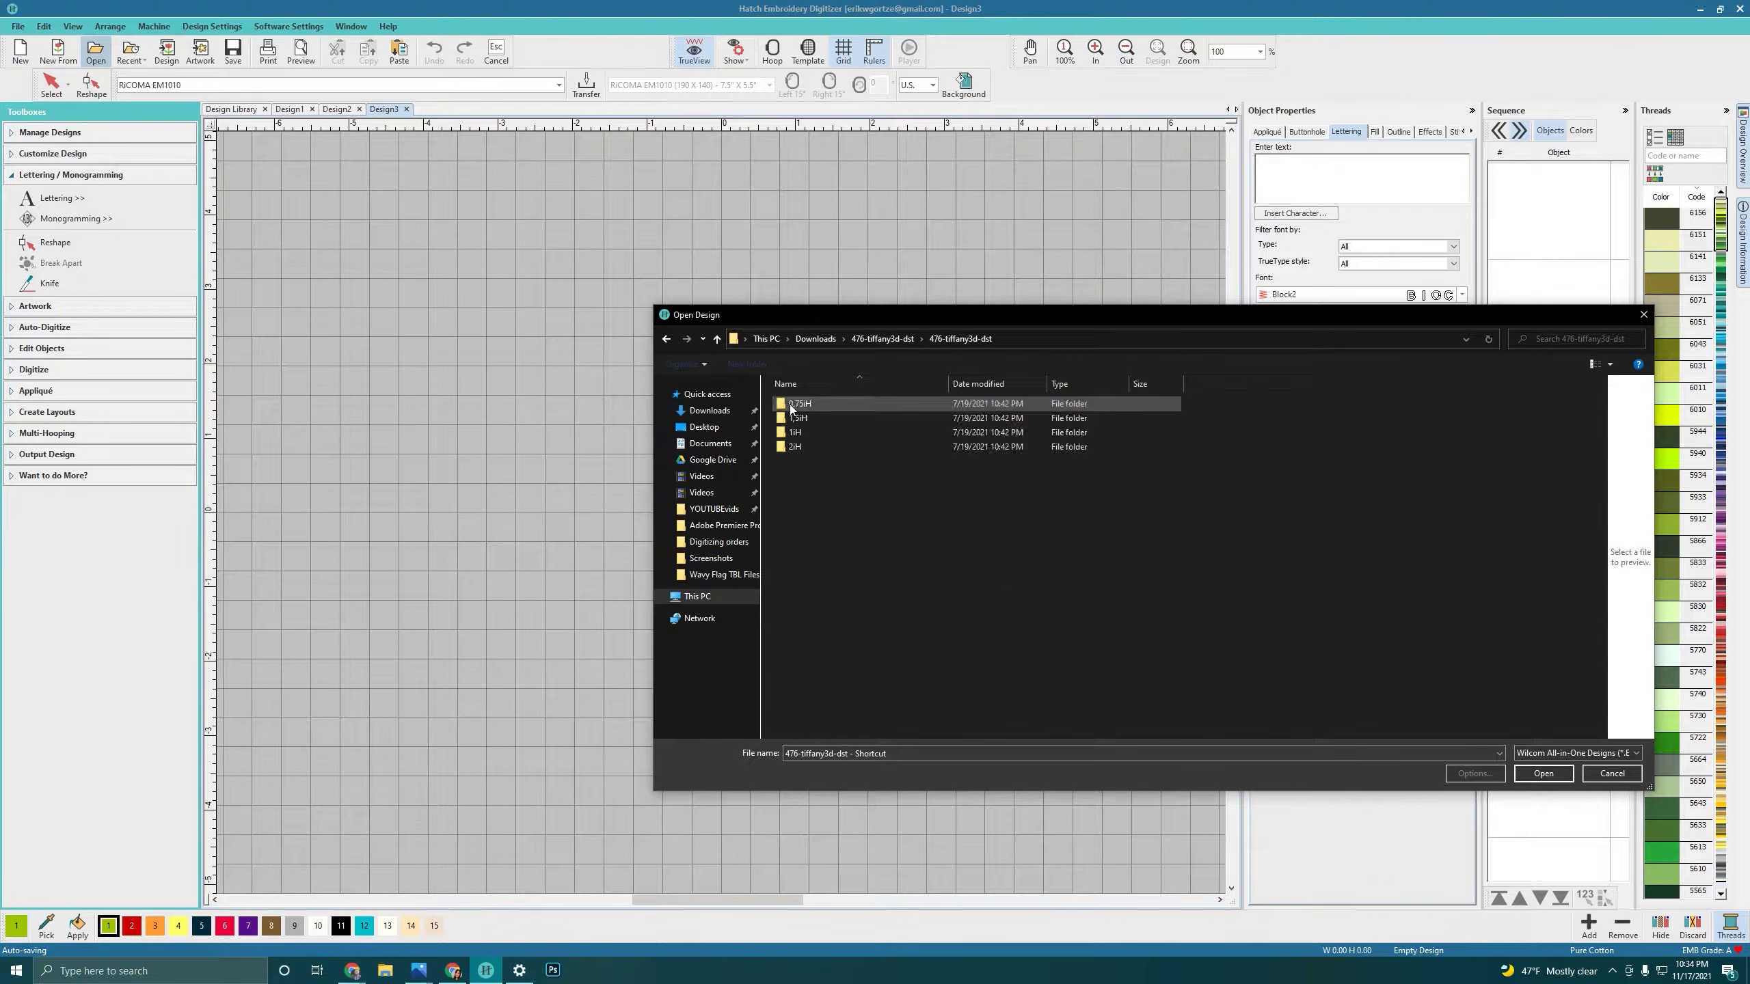
{"action": "double_click", "coordinate": [816, 444]}
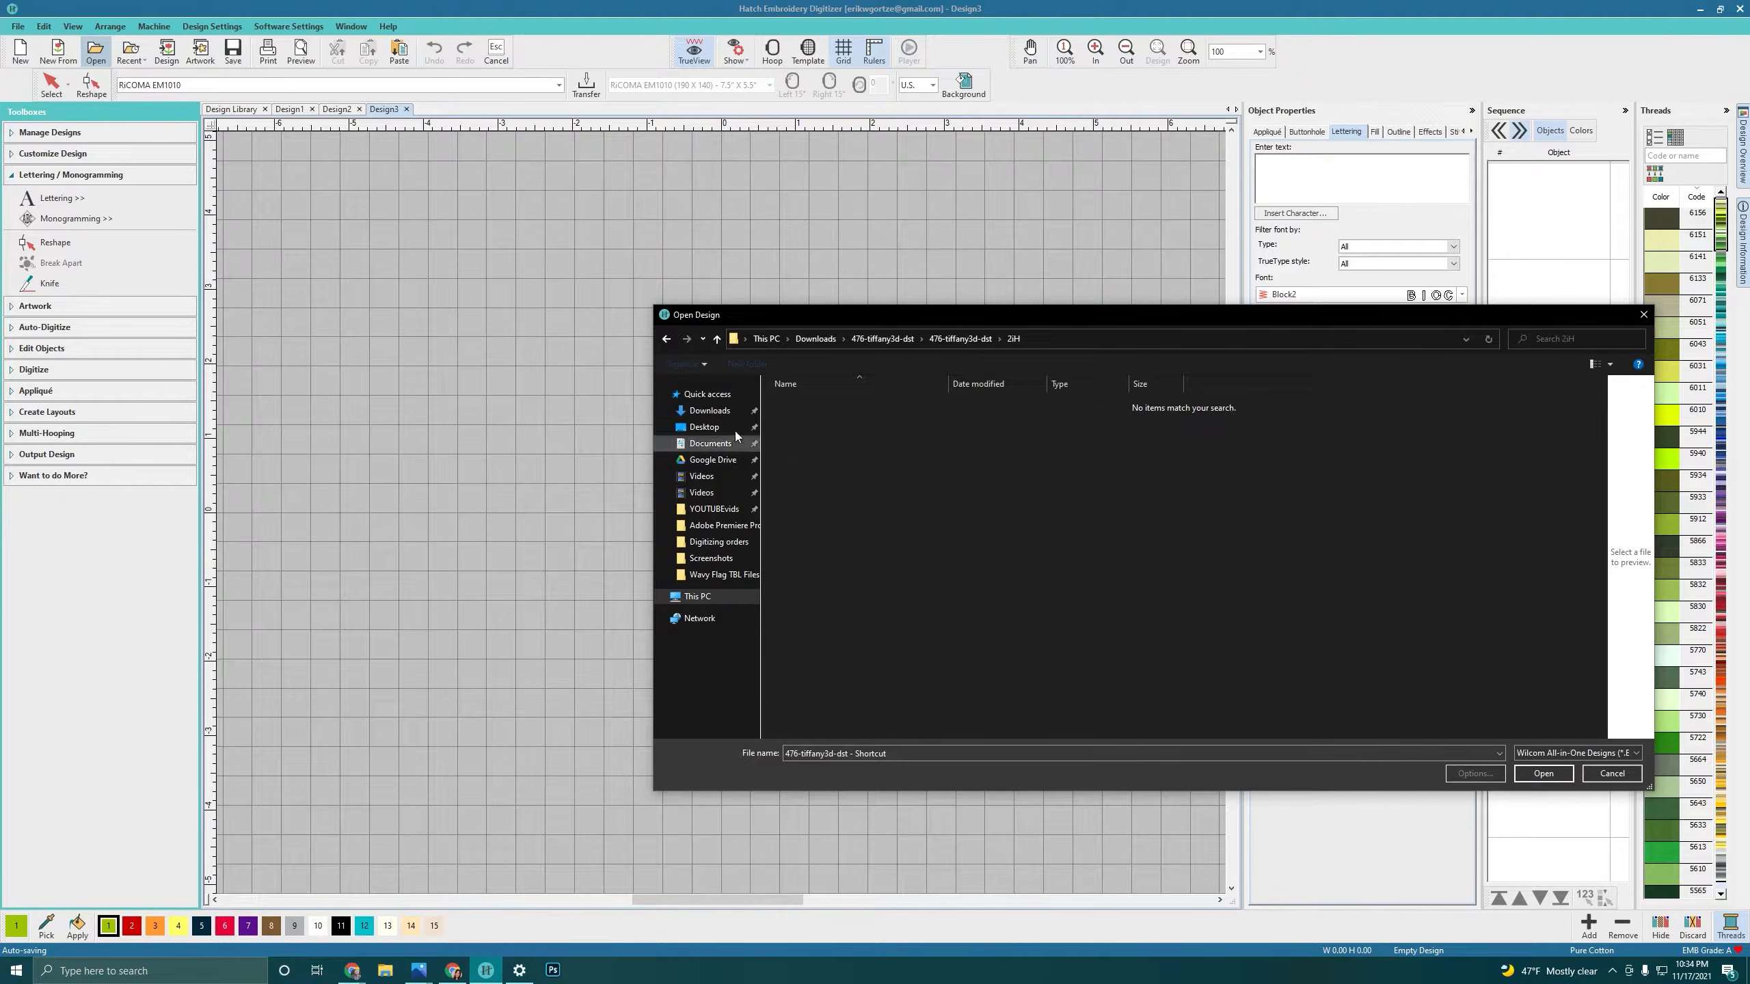
Step: Filter the design files to the Tajima (*.DST) format
{"action": "left_click", "coordinate": [1571, 751]}
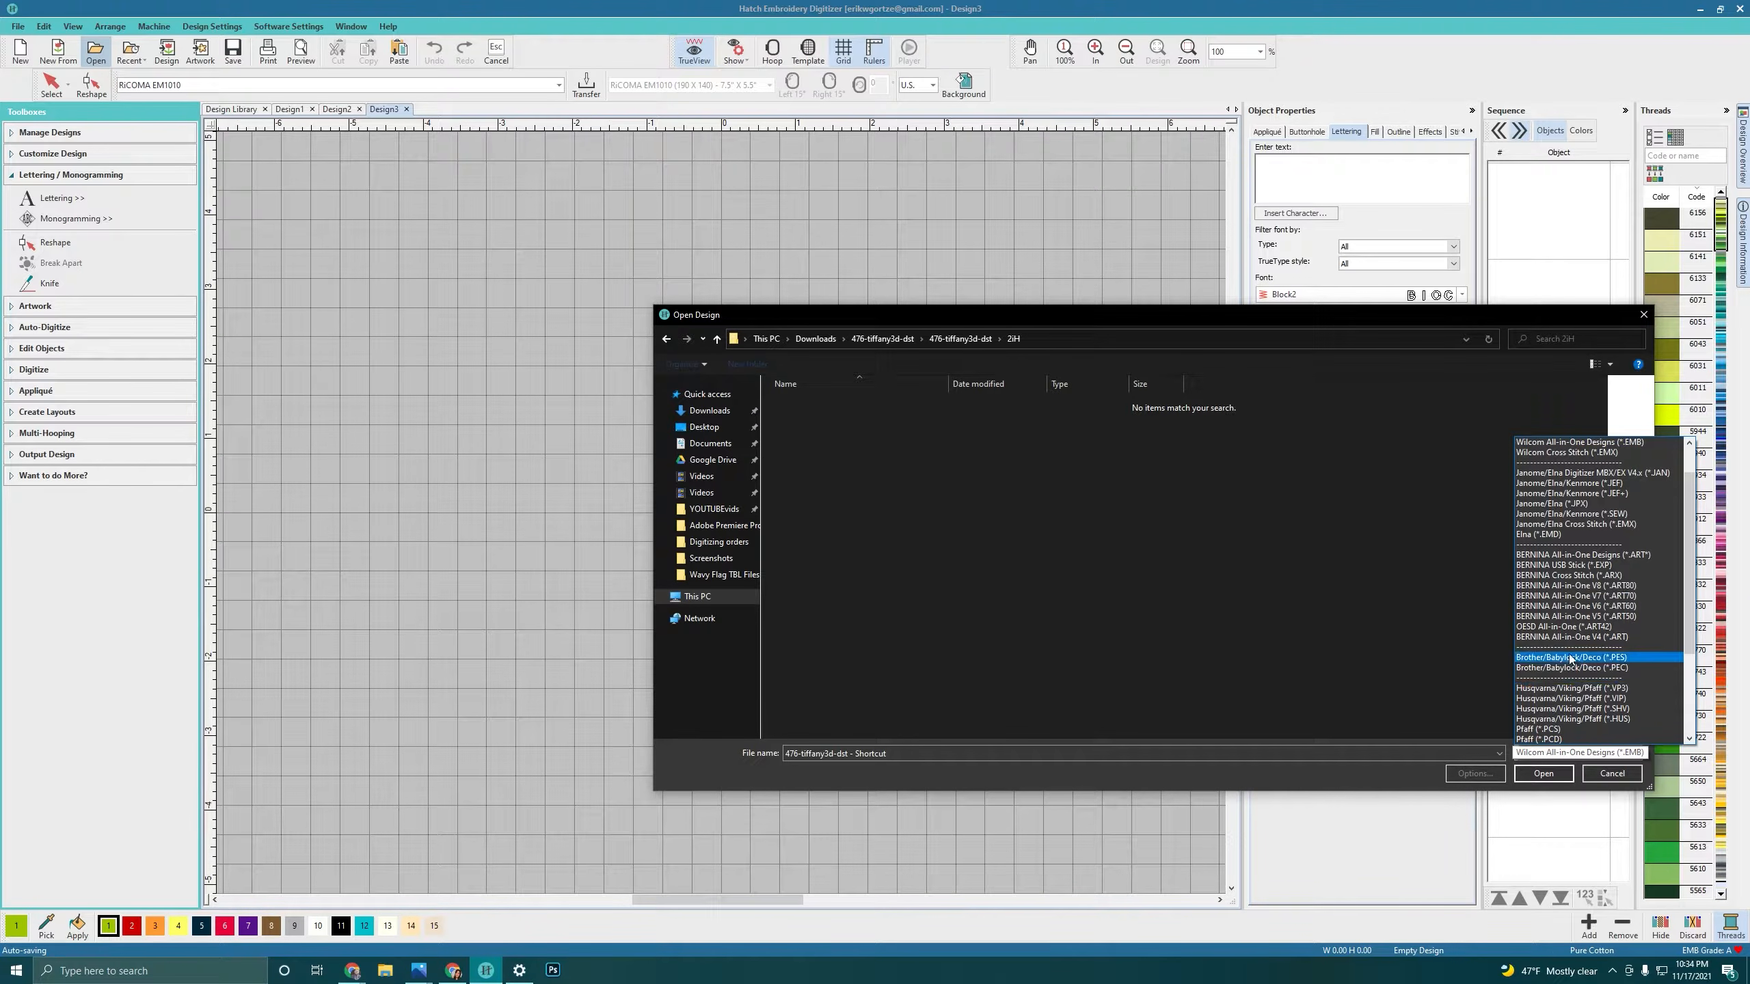
{"action": "scroll", "coordinate": [1578, 648], "scroll_direction": "up", "scroll_amount": 2}
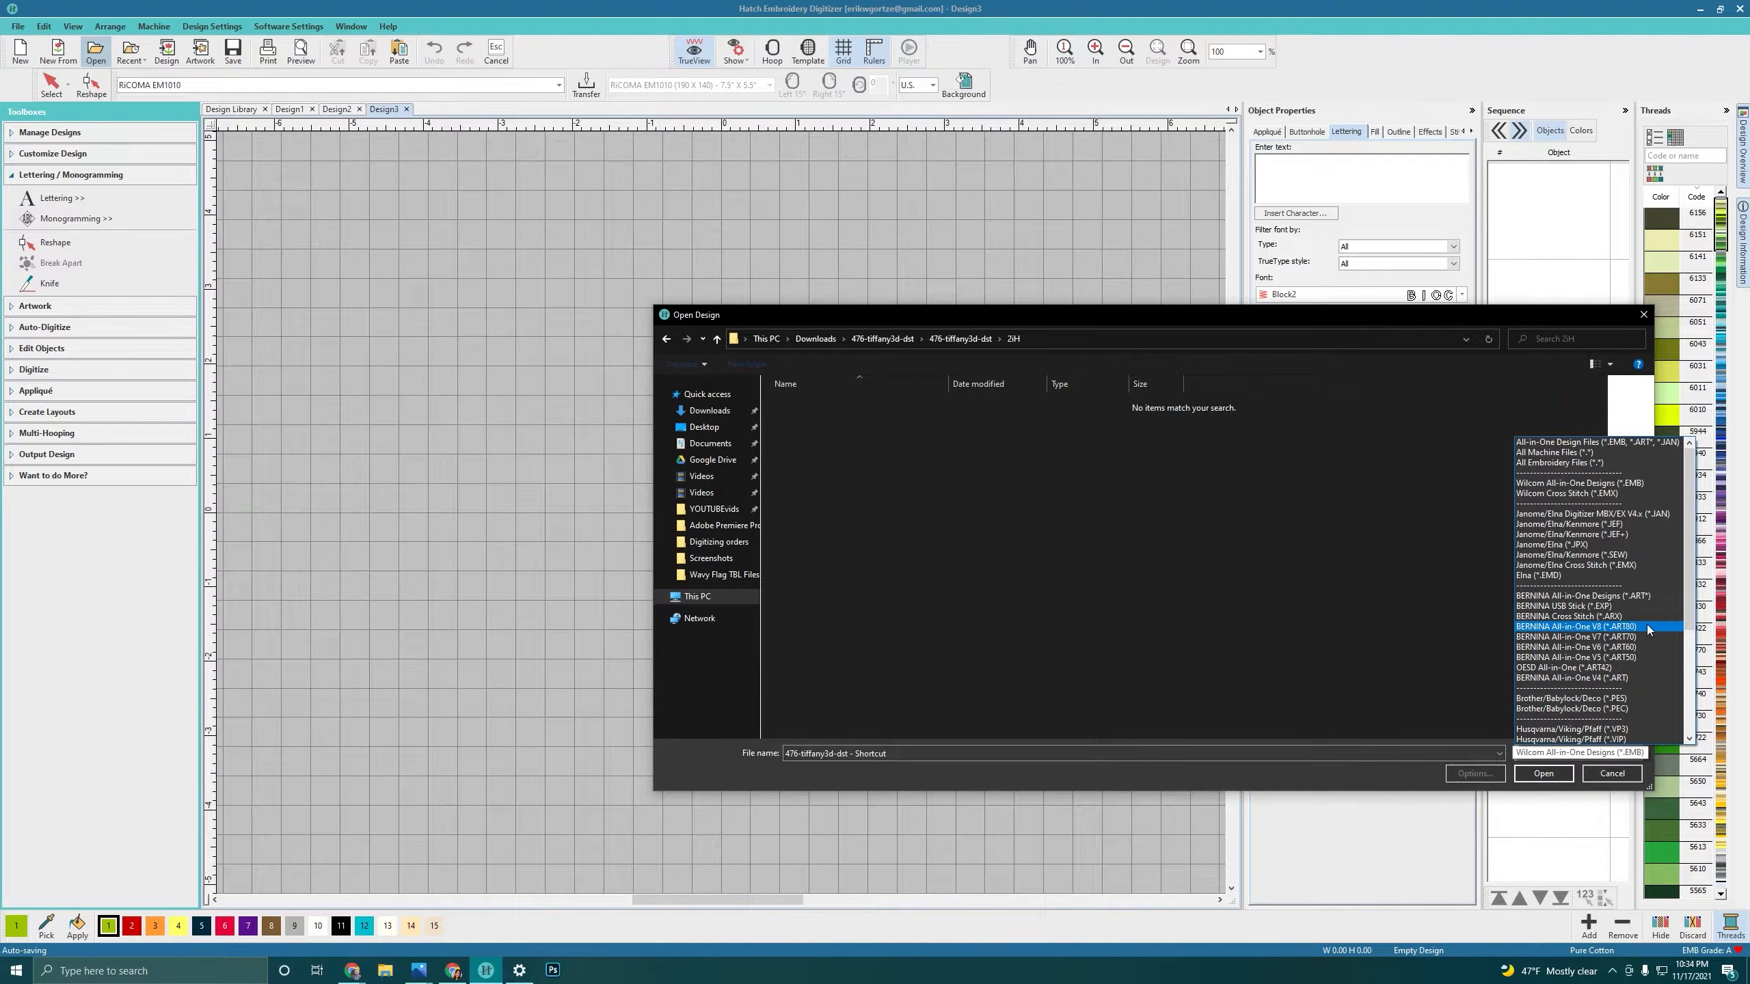
{"action": "scroll", "coordinate": [1620, 691], "scroll_direction": "down", "scroll_amount": 6}
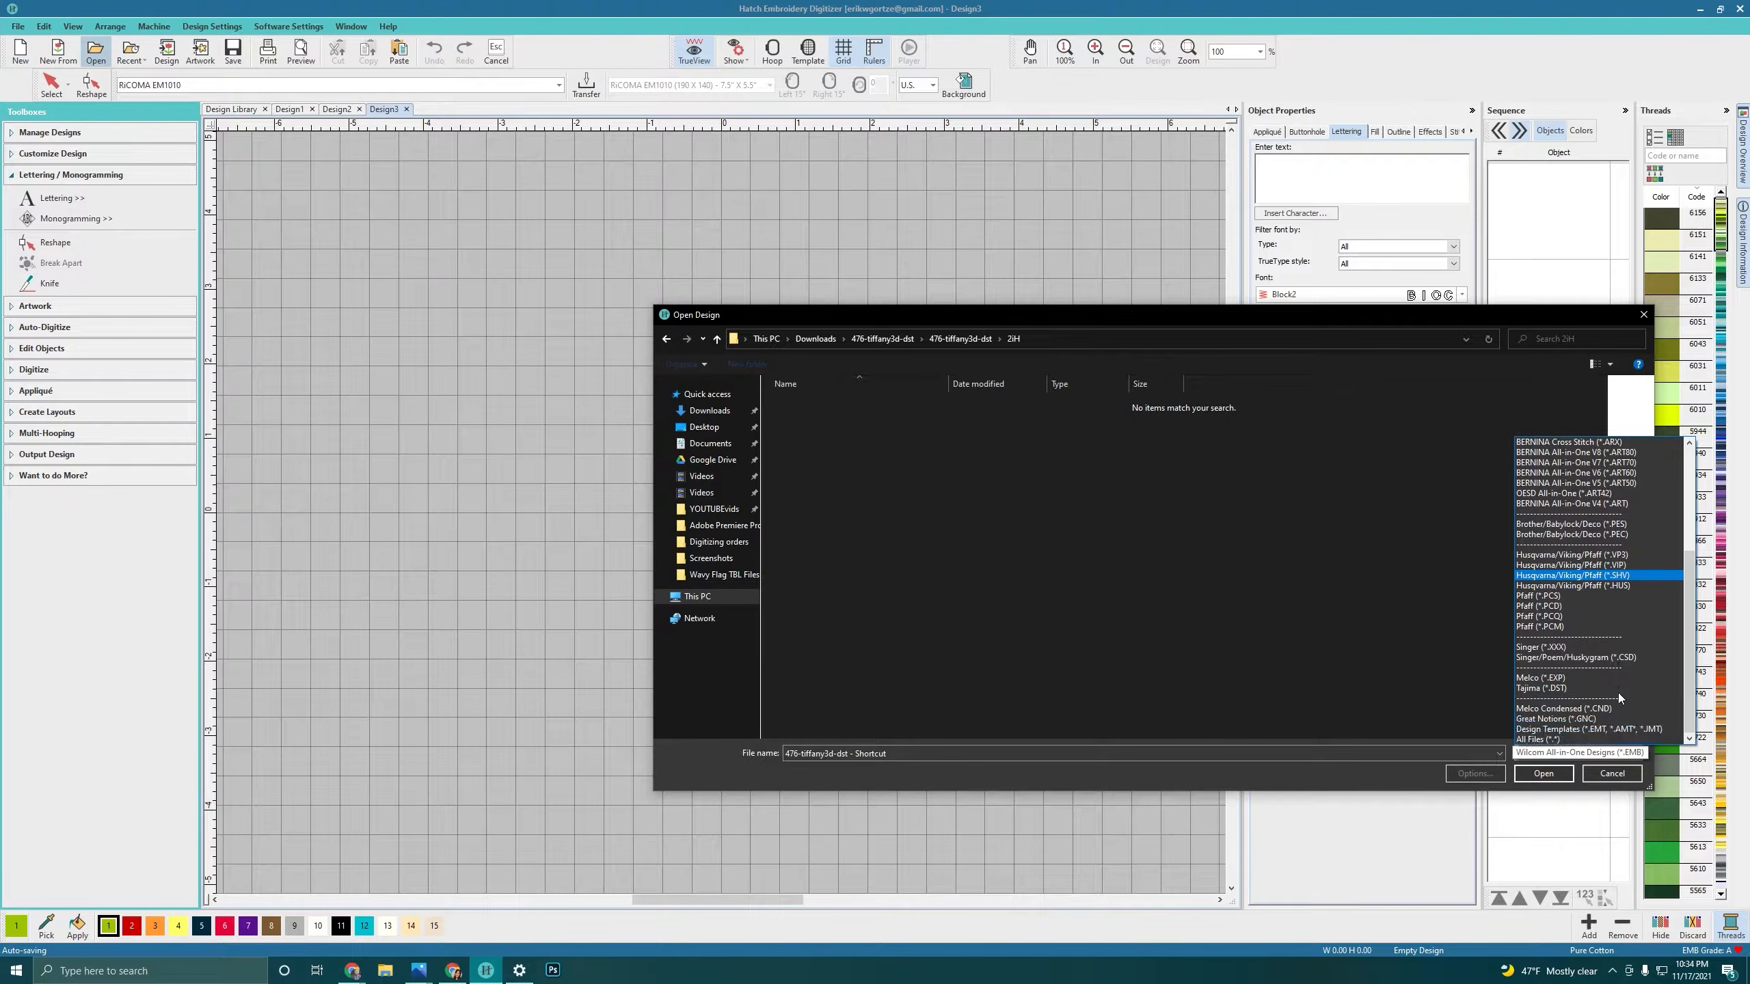
{"action": "left_click", "coordinate": [1542, 688]}
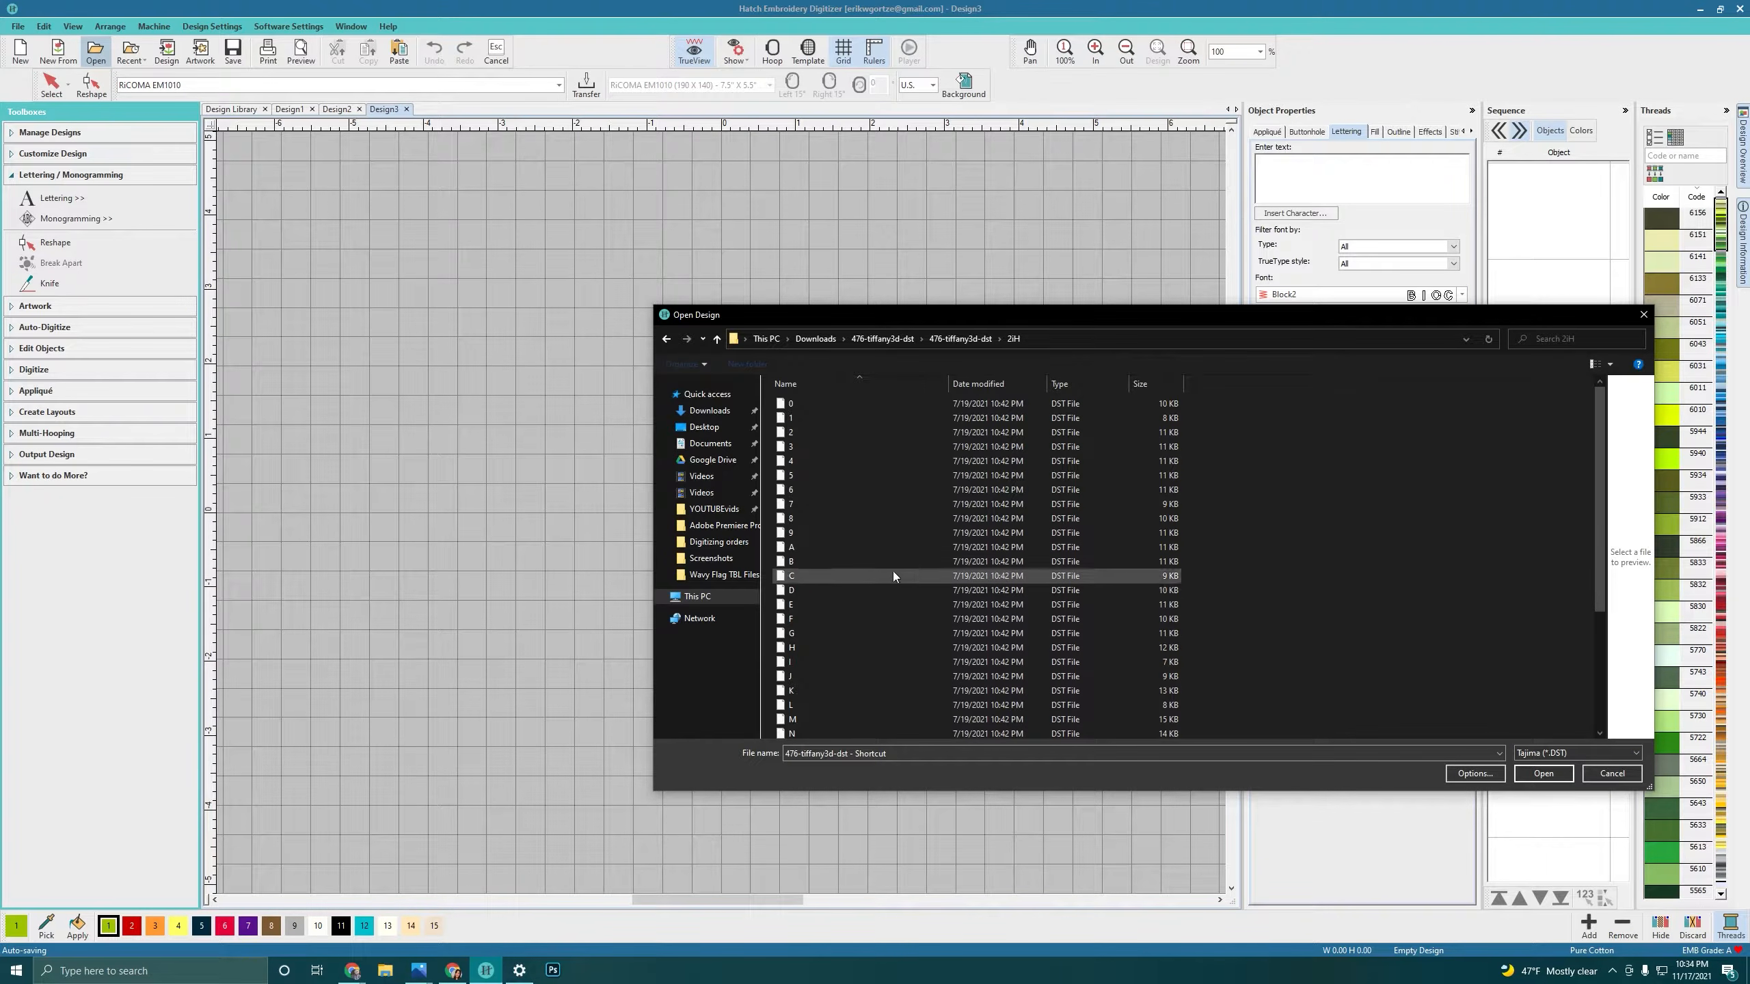
Step: Open the letter S design from the 2-inch Tiffany 3D set, accept the non-native design notice and inspect its stitching
{"action": "scroll", "coordinate": [820, 621], "scroll_direction": "down", "scroll_amount": 4}
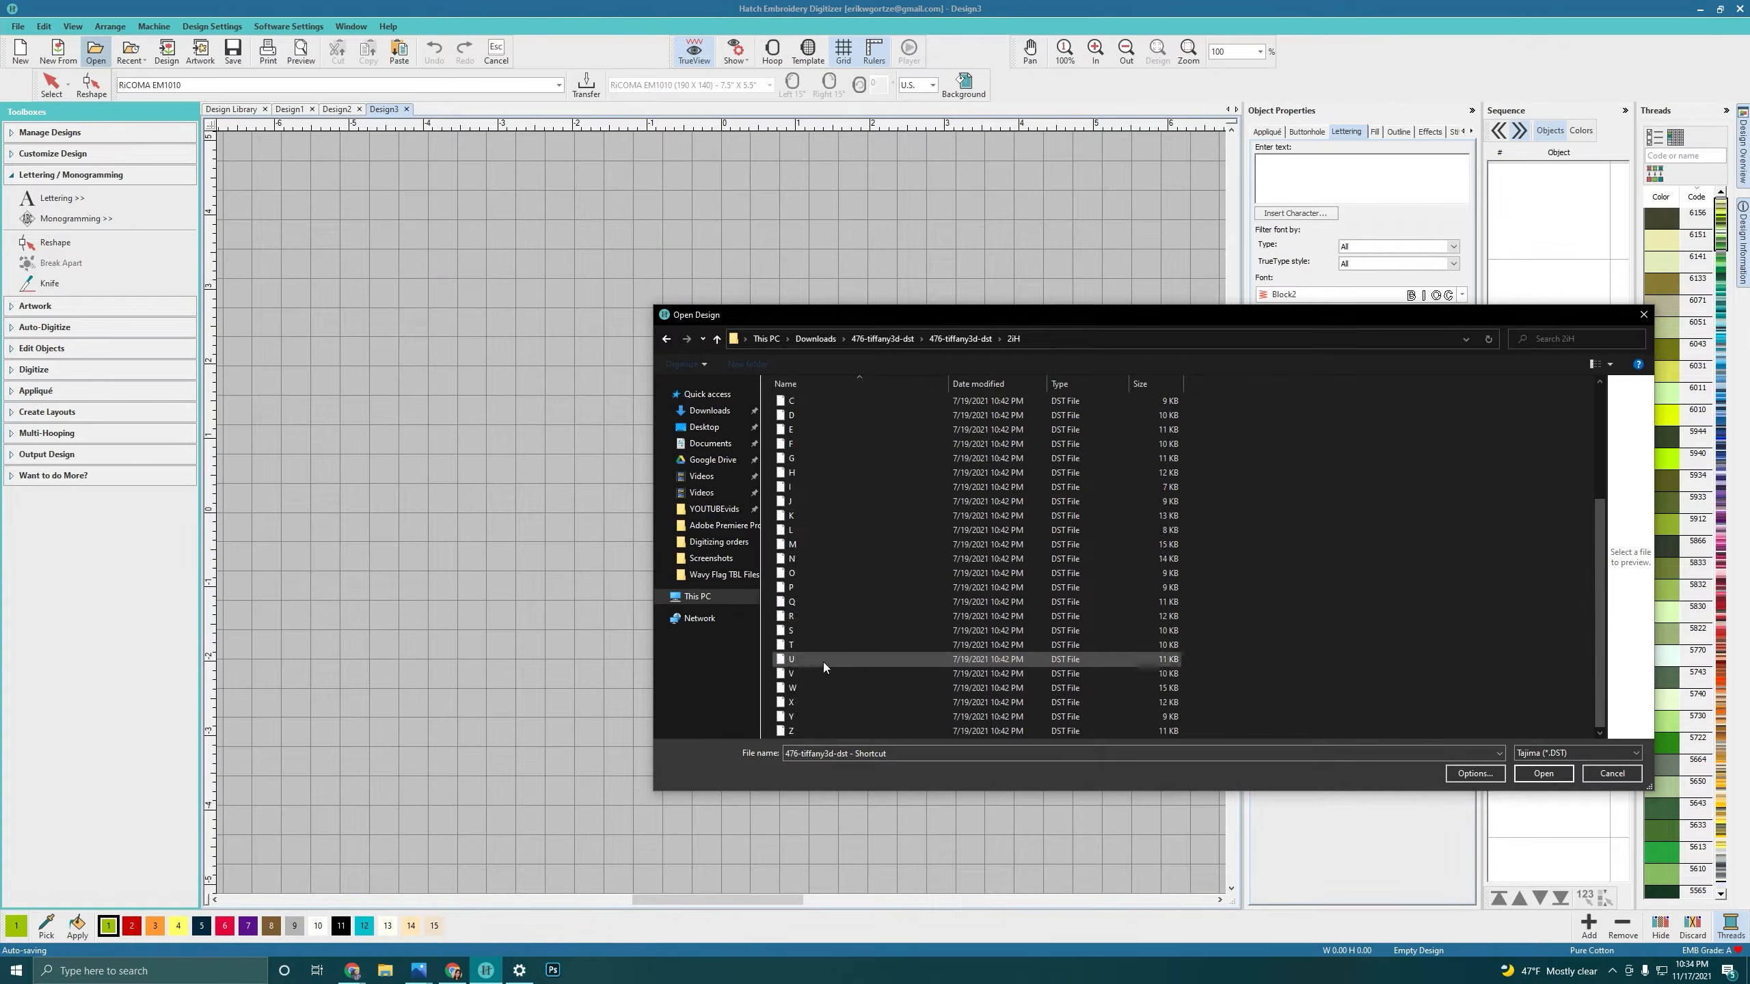
{"action": "left_click", "coordinate": [793, 630]}
{"action": "left_click", "coordinate": [1543, 773]}
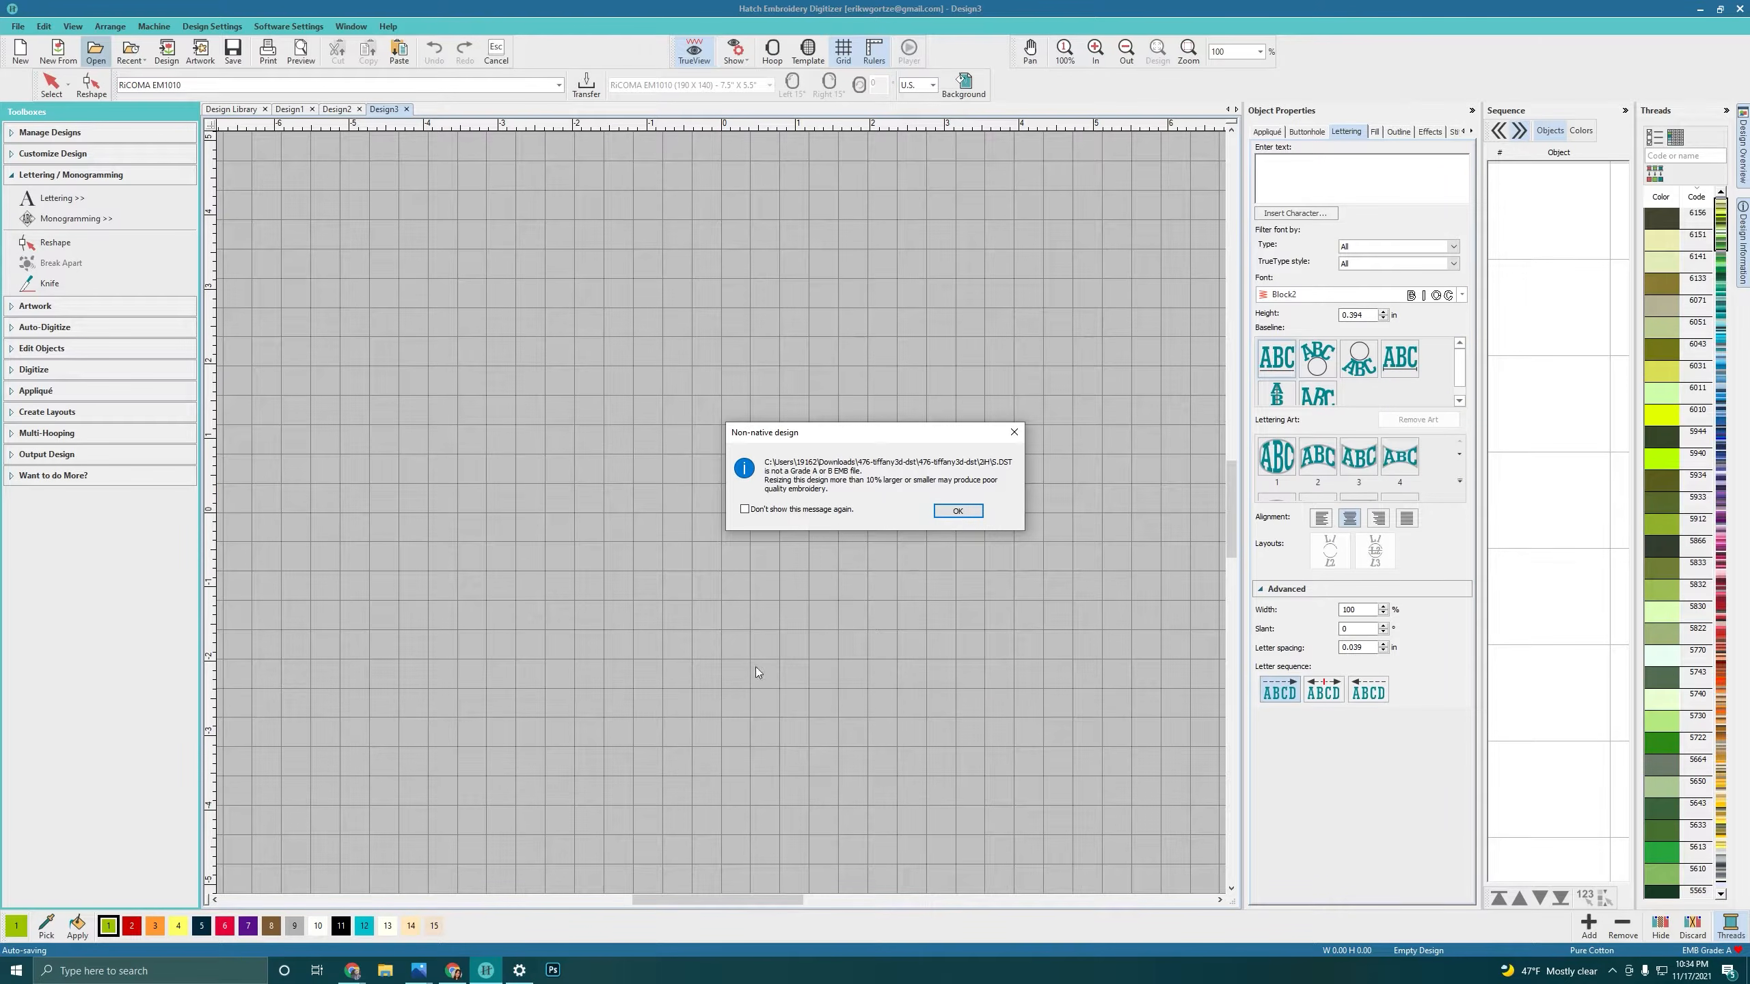
{"action": "left_click", "coordinate": [951, 512]}
{"action": "scroll", "coordinate": [769, 513], "scroll_direction": "up", "scroll_amount": 7}
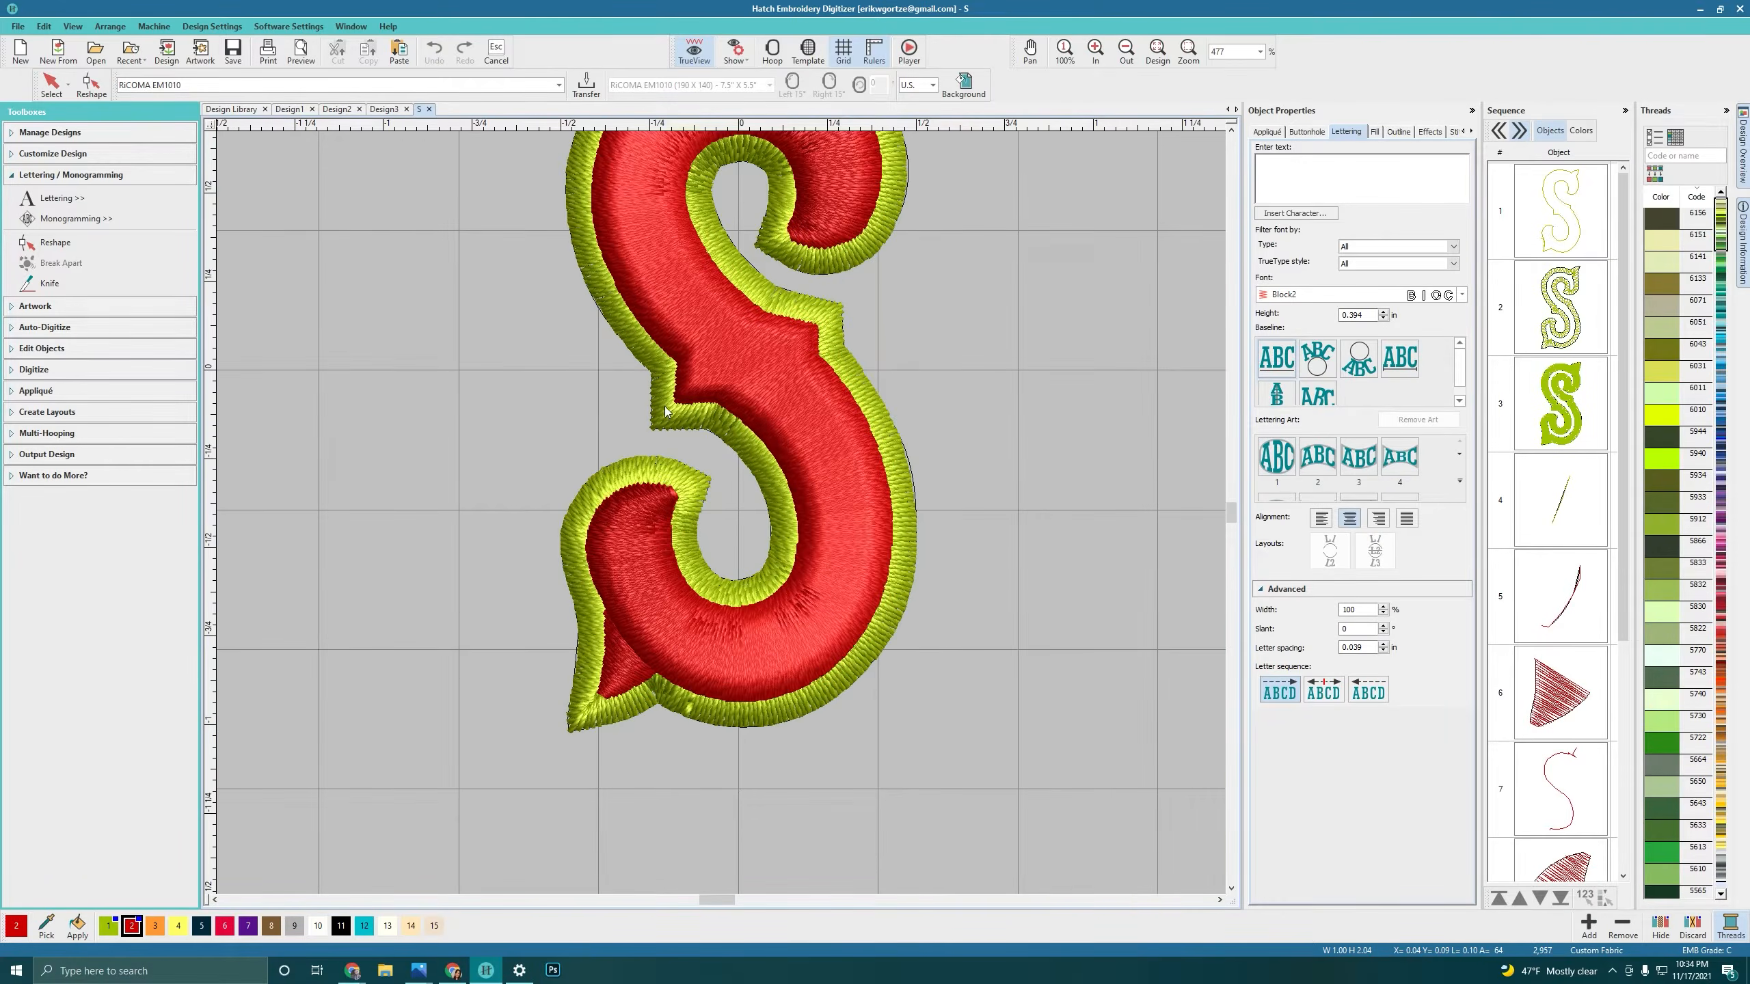
{"action": "scroll", "coordinate": [734, 506], "scroll_direction": "down", "scroll_amount": 3}
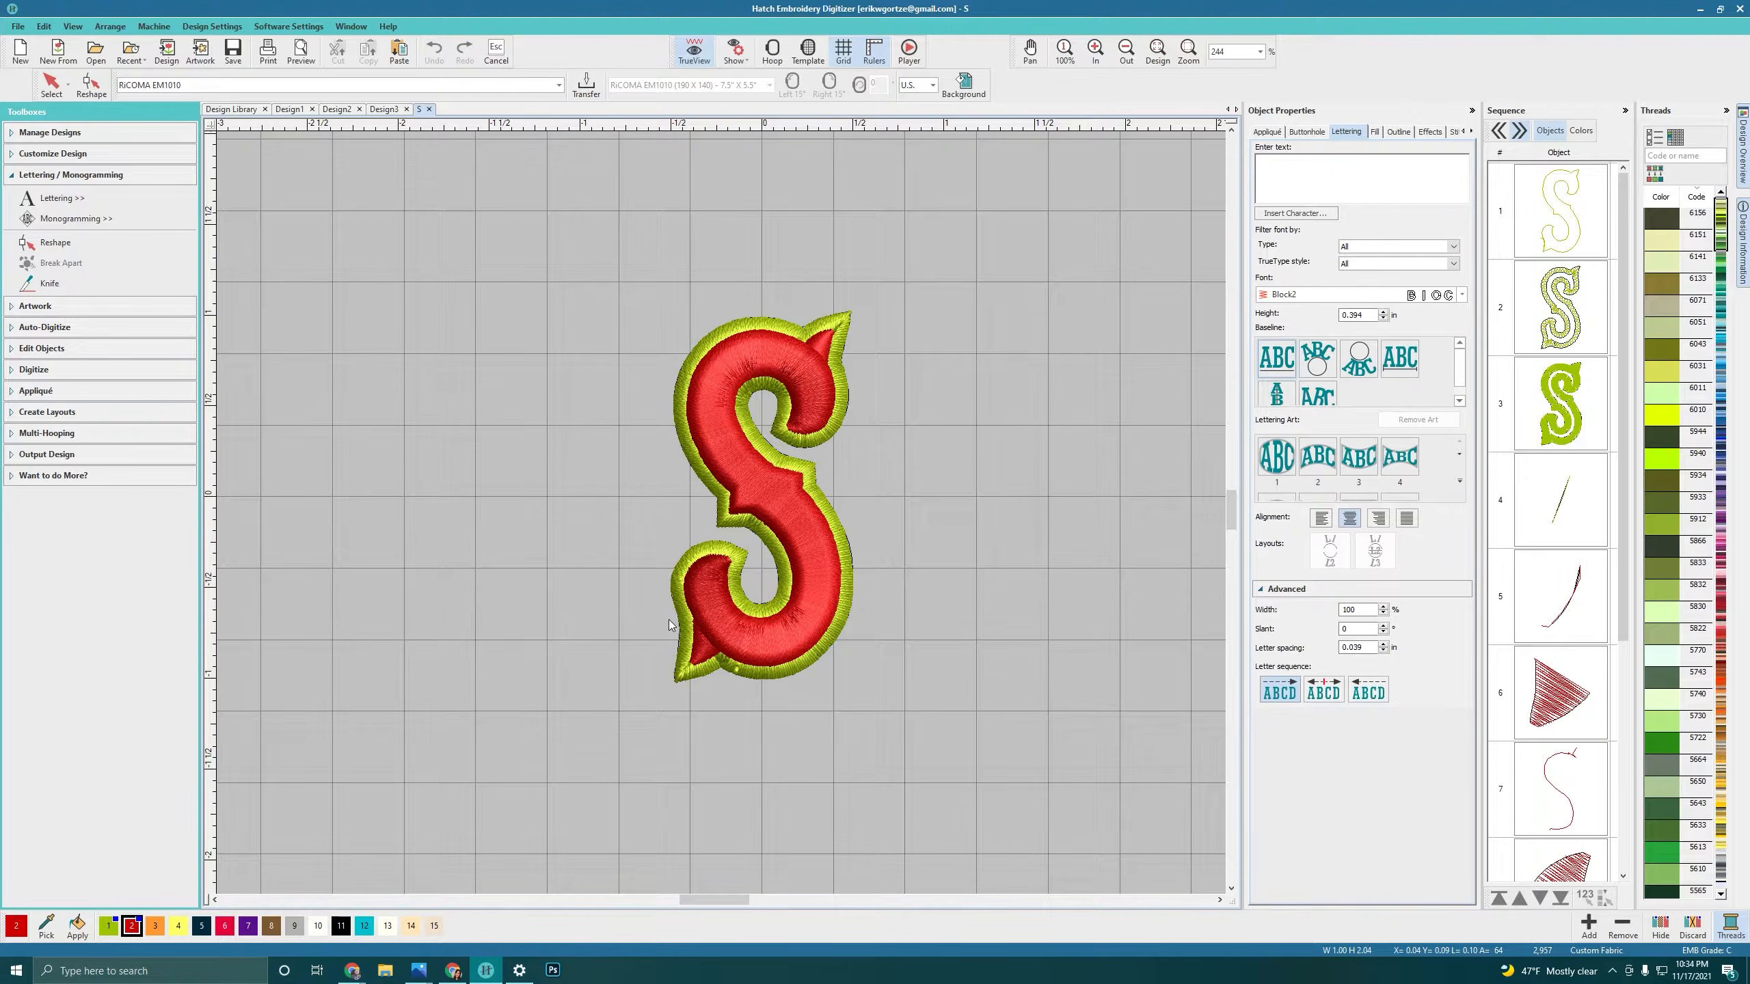
Step: Switch to the Apex Embroidery Designs website in Chrome, skim its home page and search the site for 3d
{"action": "mouse_move", "coordinate": [352, 971]}
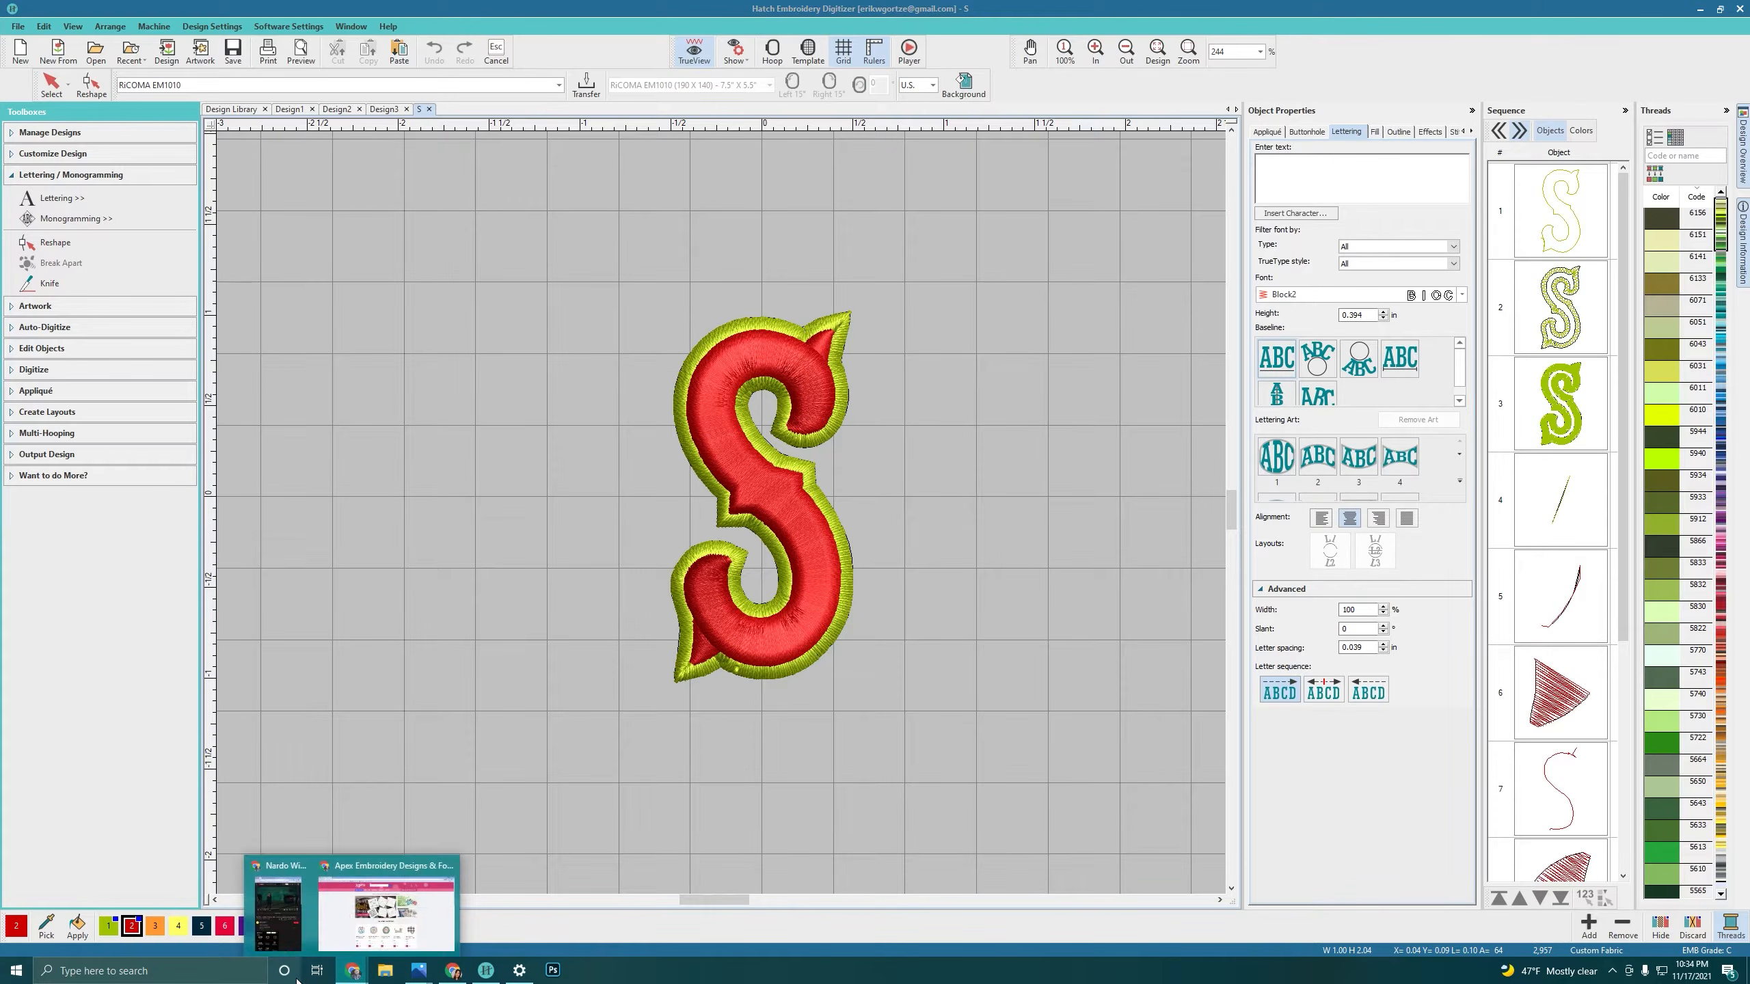
{"action": "left_click", "coordinate": [338, 924]}
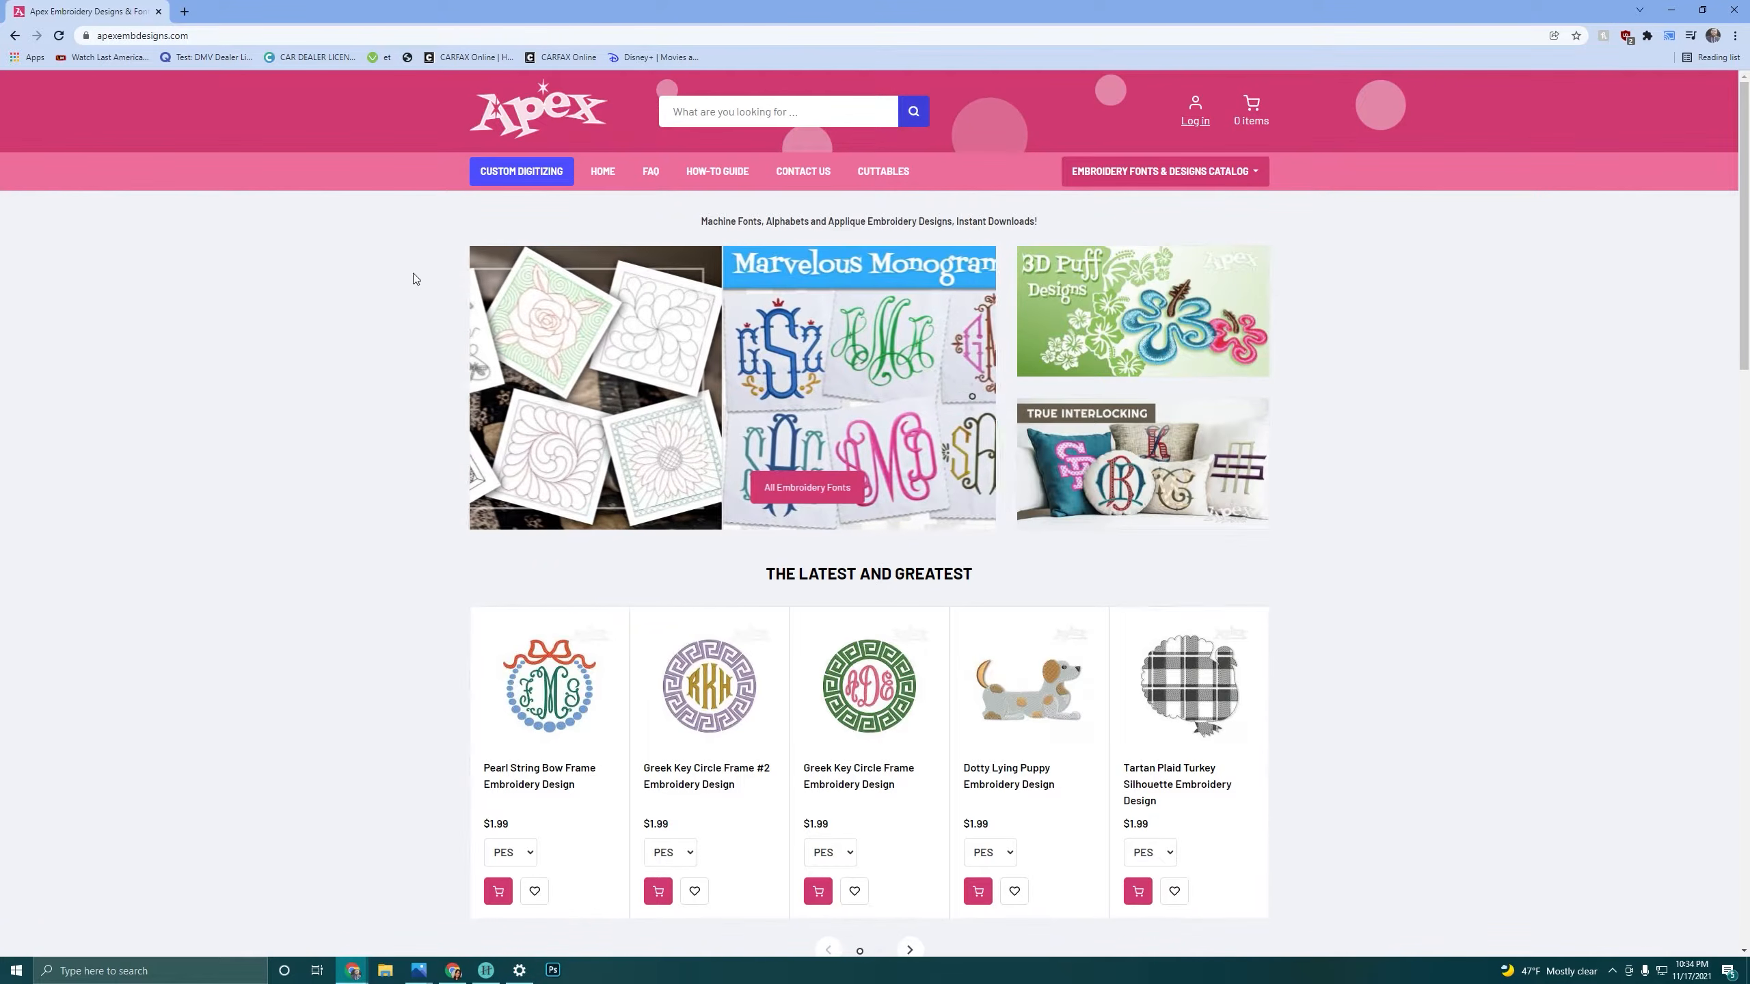
{"action": "scroll", "coordinate": [648, 372], "scroll_direction": "down", "scroll_amount": 8}
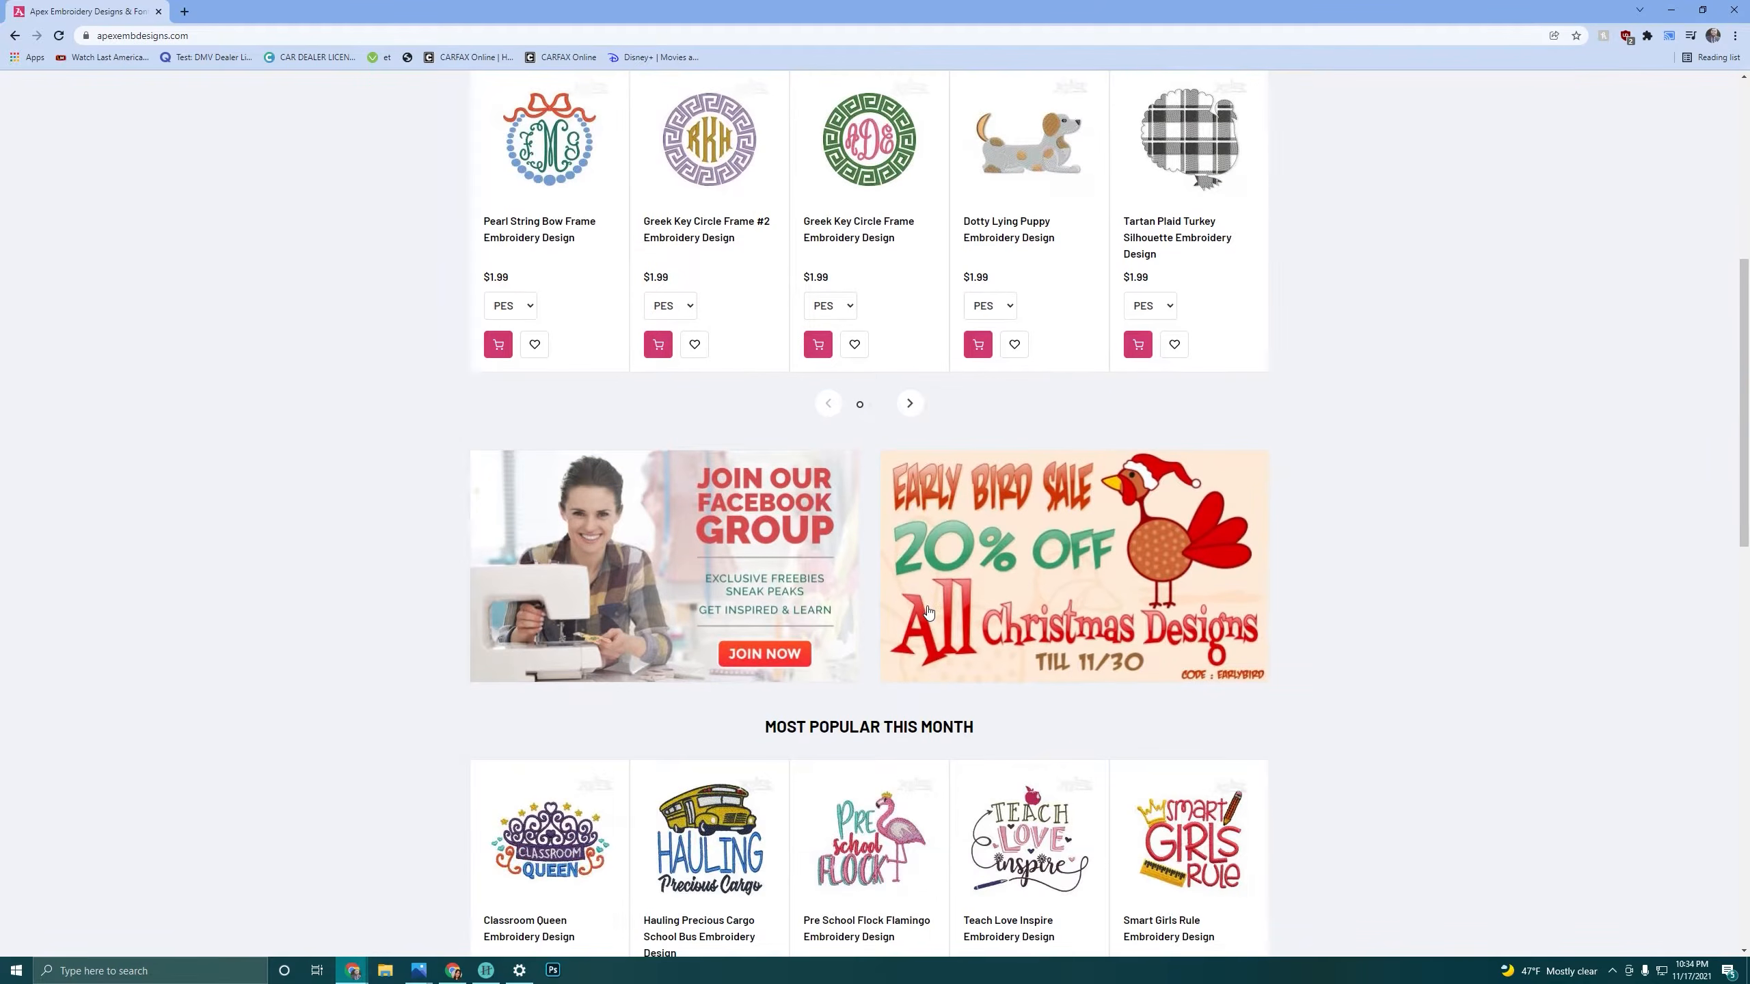
{"action": "scroll", "coordinate": [741, 153], "scroll_direction": "up", "scroll_amount": 8}
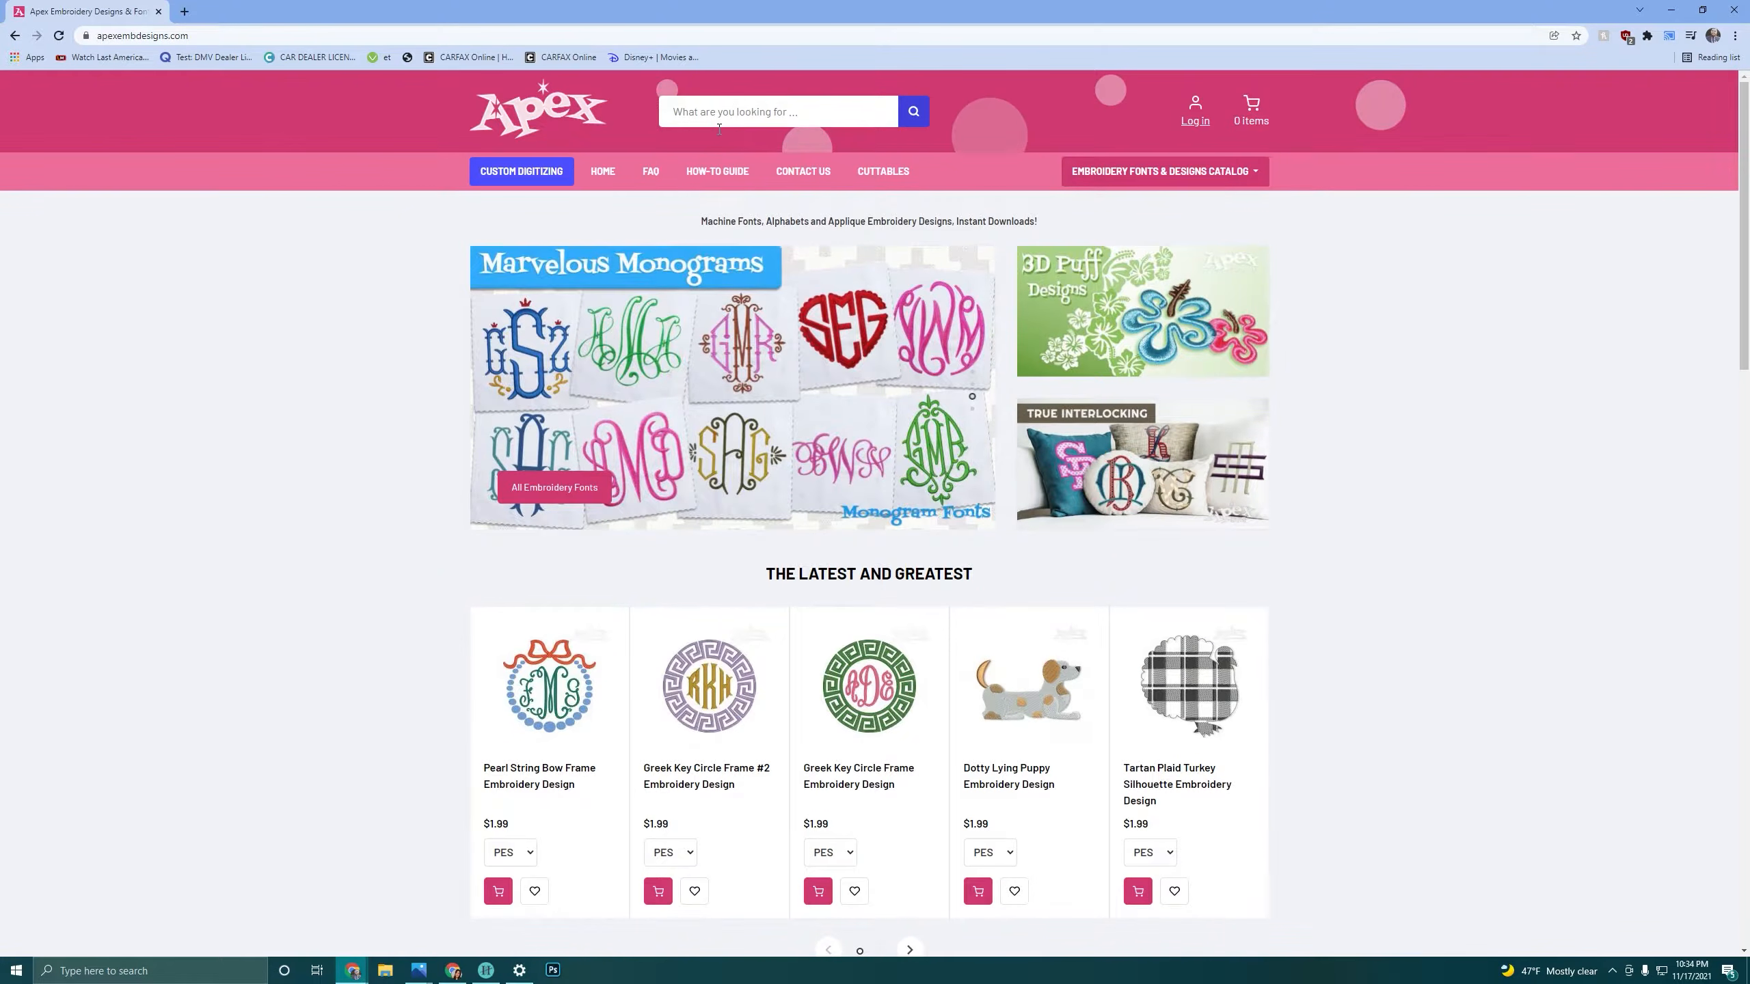
{"action": "left_click", "coordinate": [718, 126]}
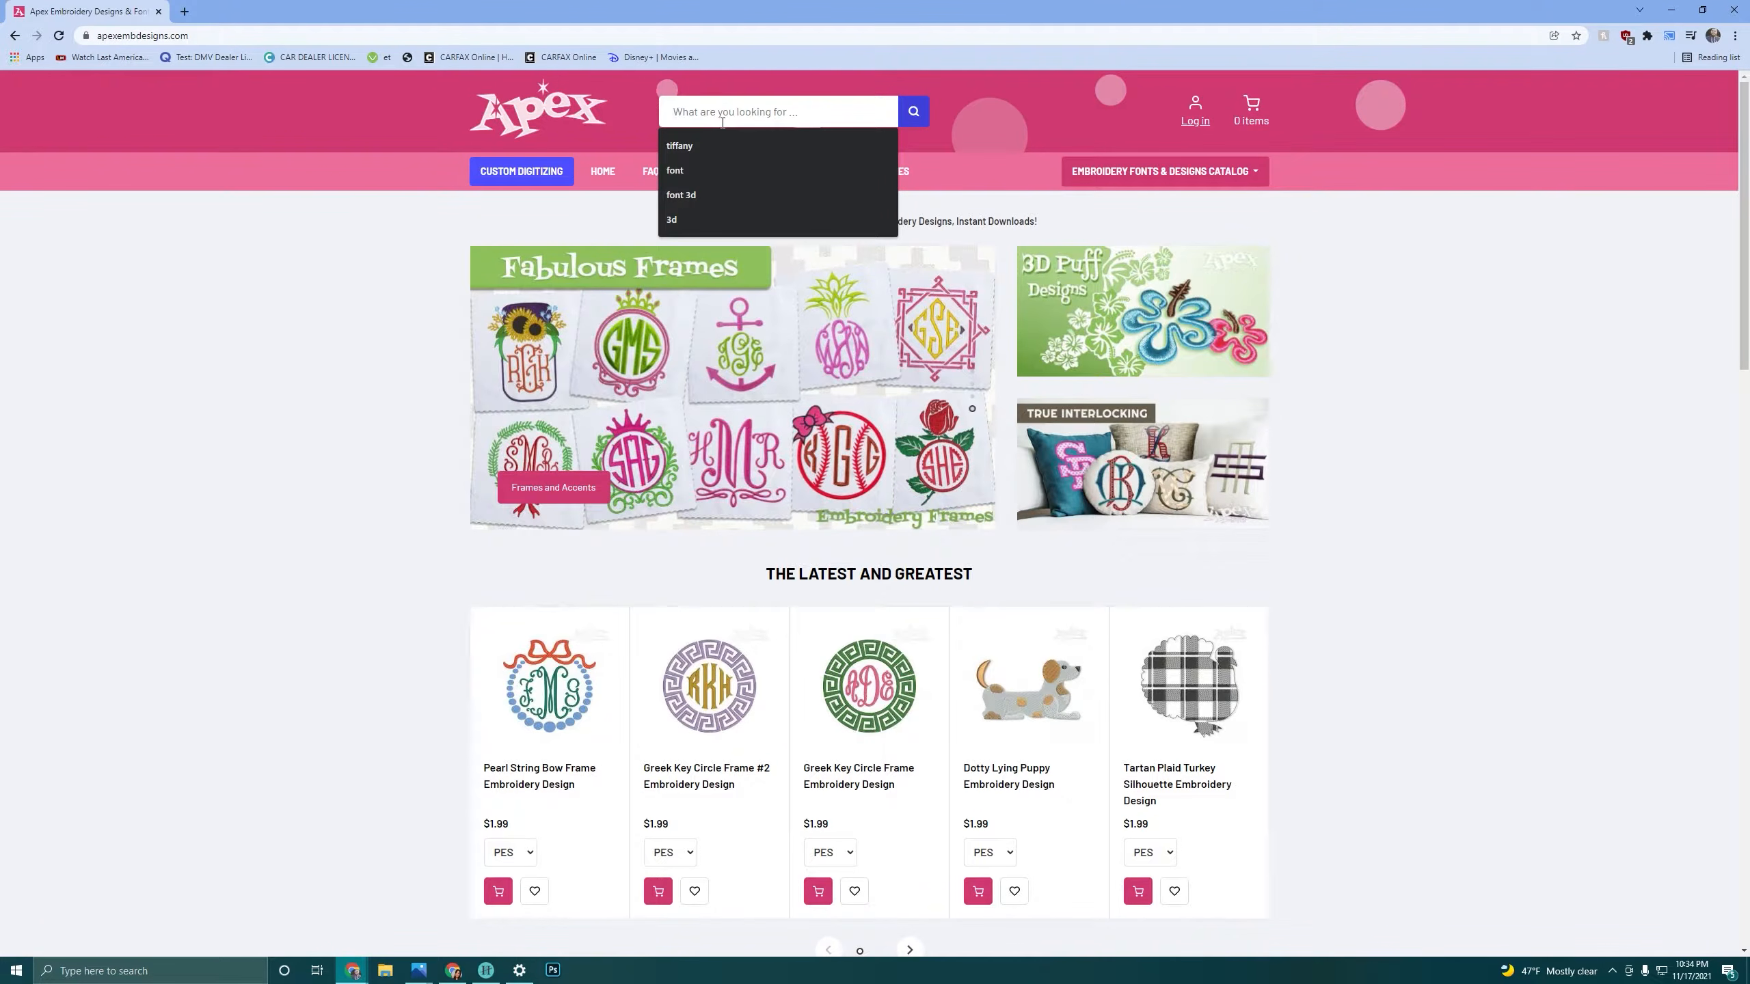
{"action": "type", "text": "3d"}
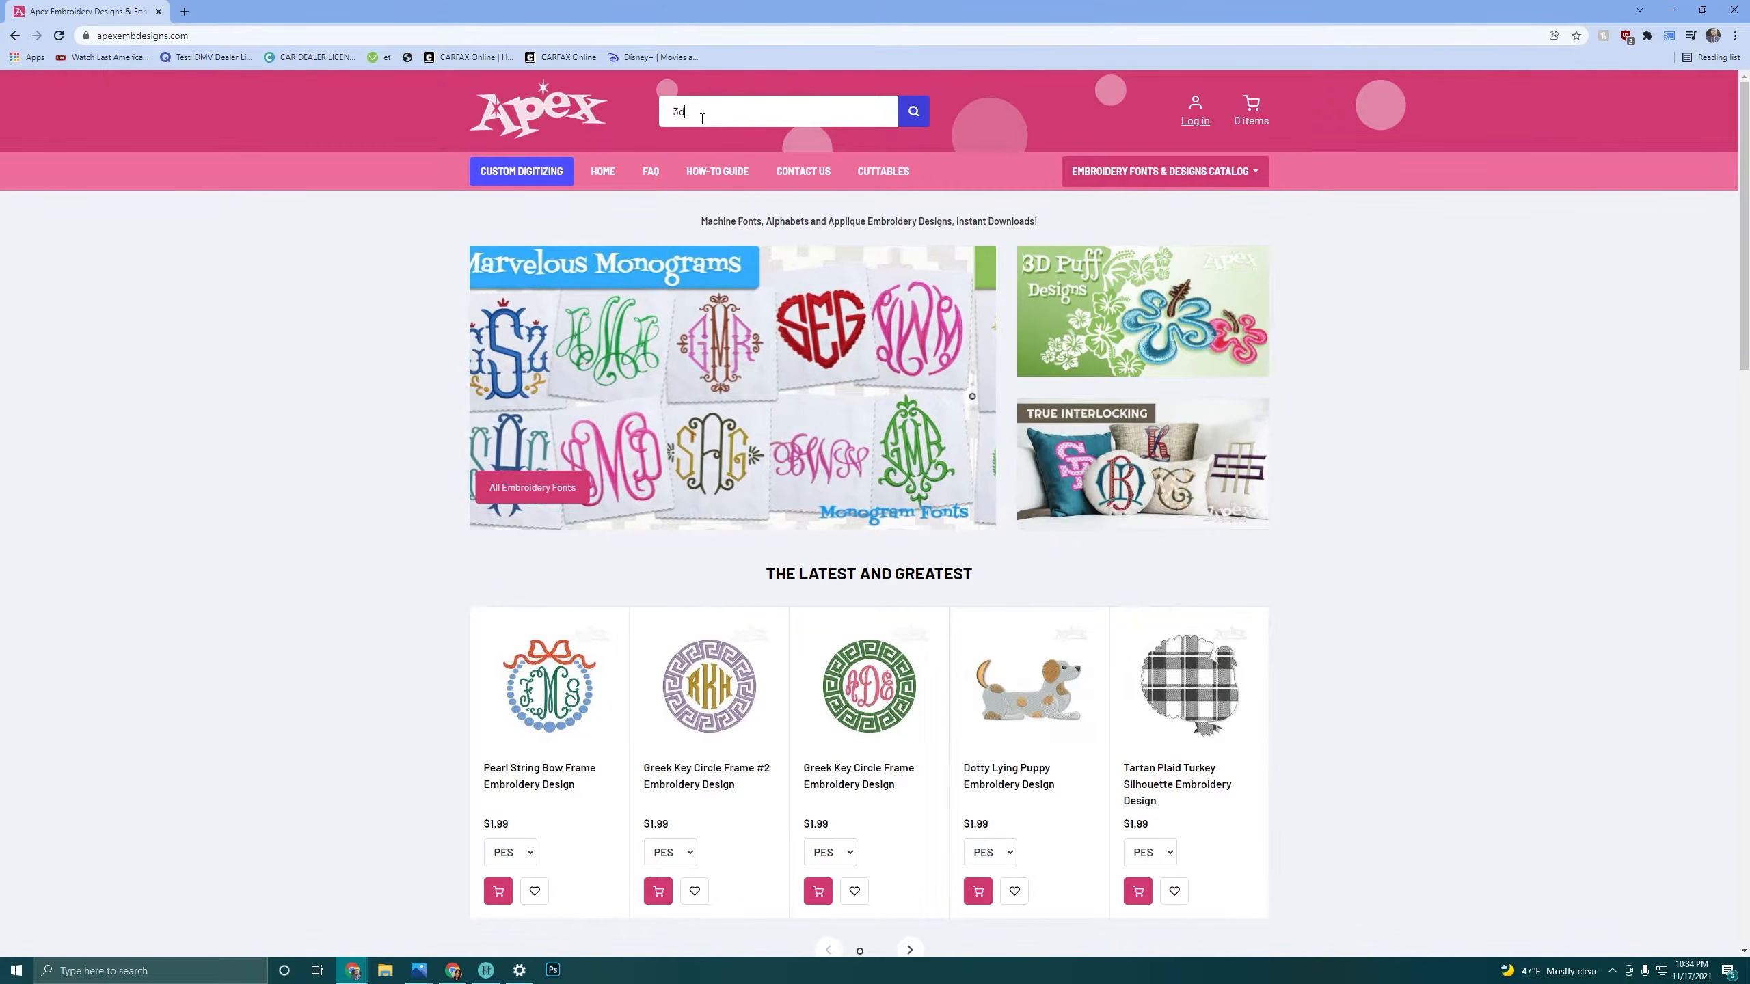
{"action": "key", "text": "Return"}
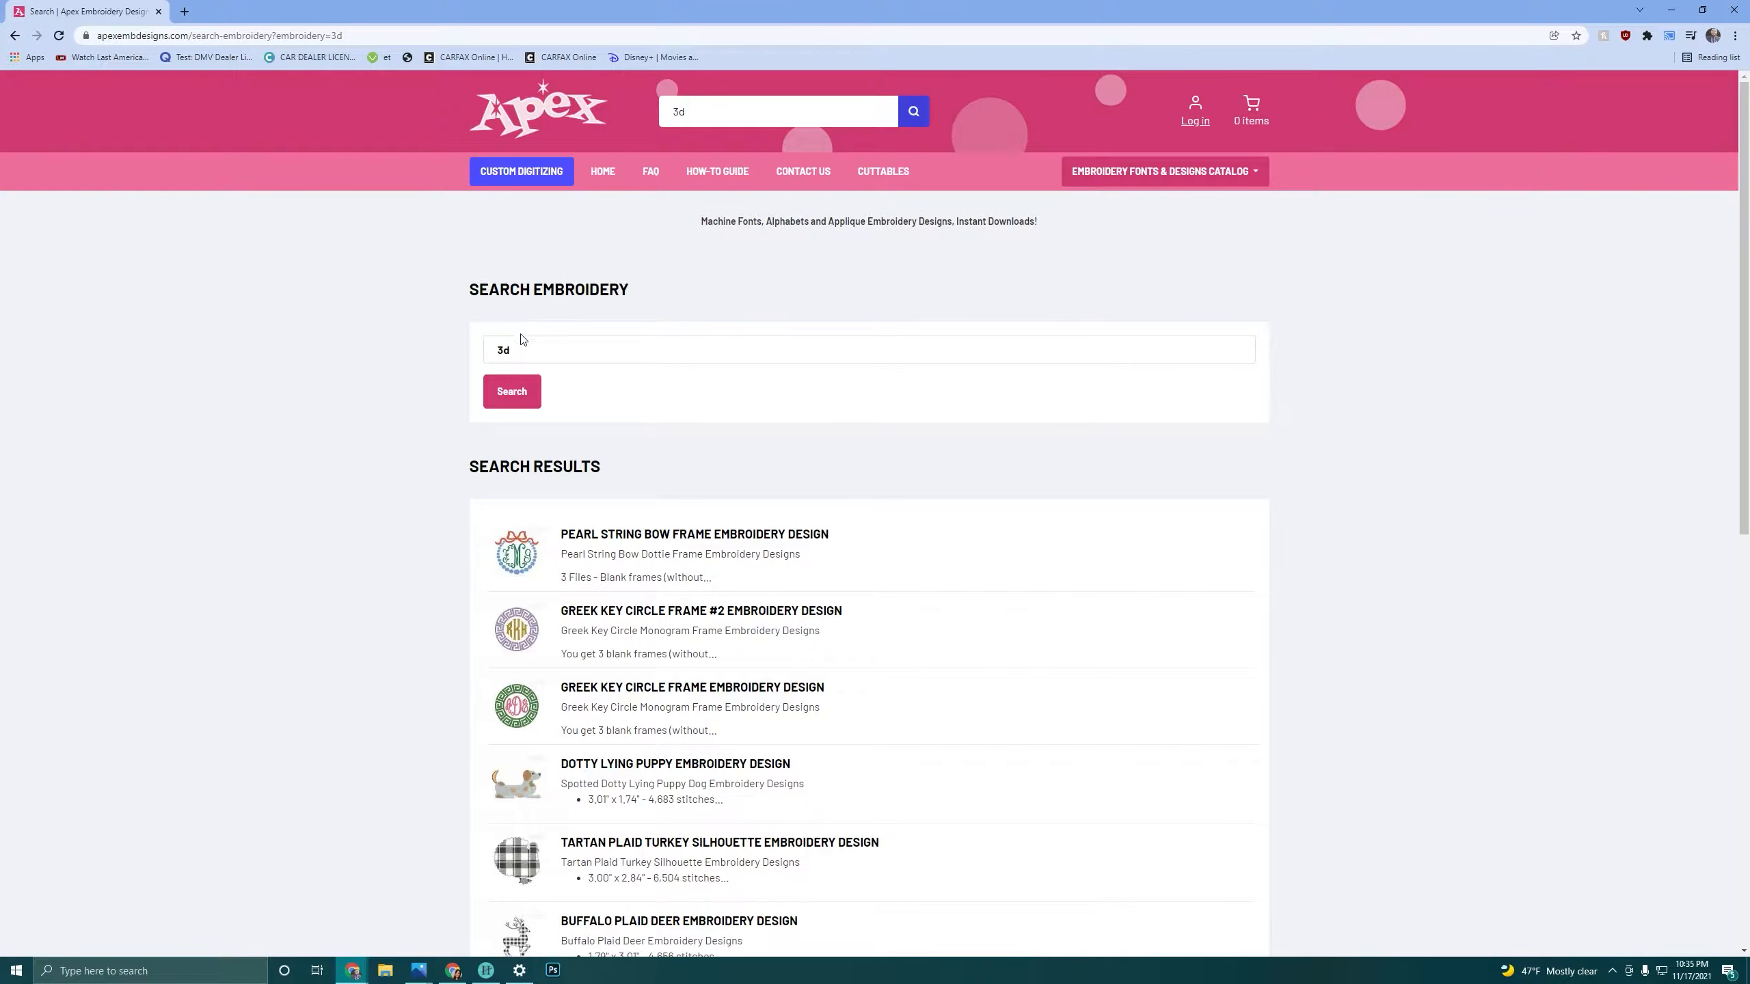
Step: Look through the 3d search results, including page 3, and open the site's FAQ page
{"action": "scroll", "coordinate": [516, 510], "scroll_direction": "down", "scroll_amount": 4}
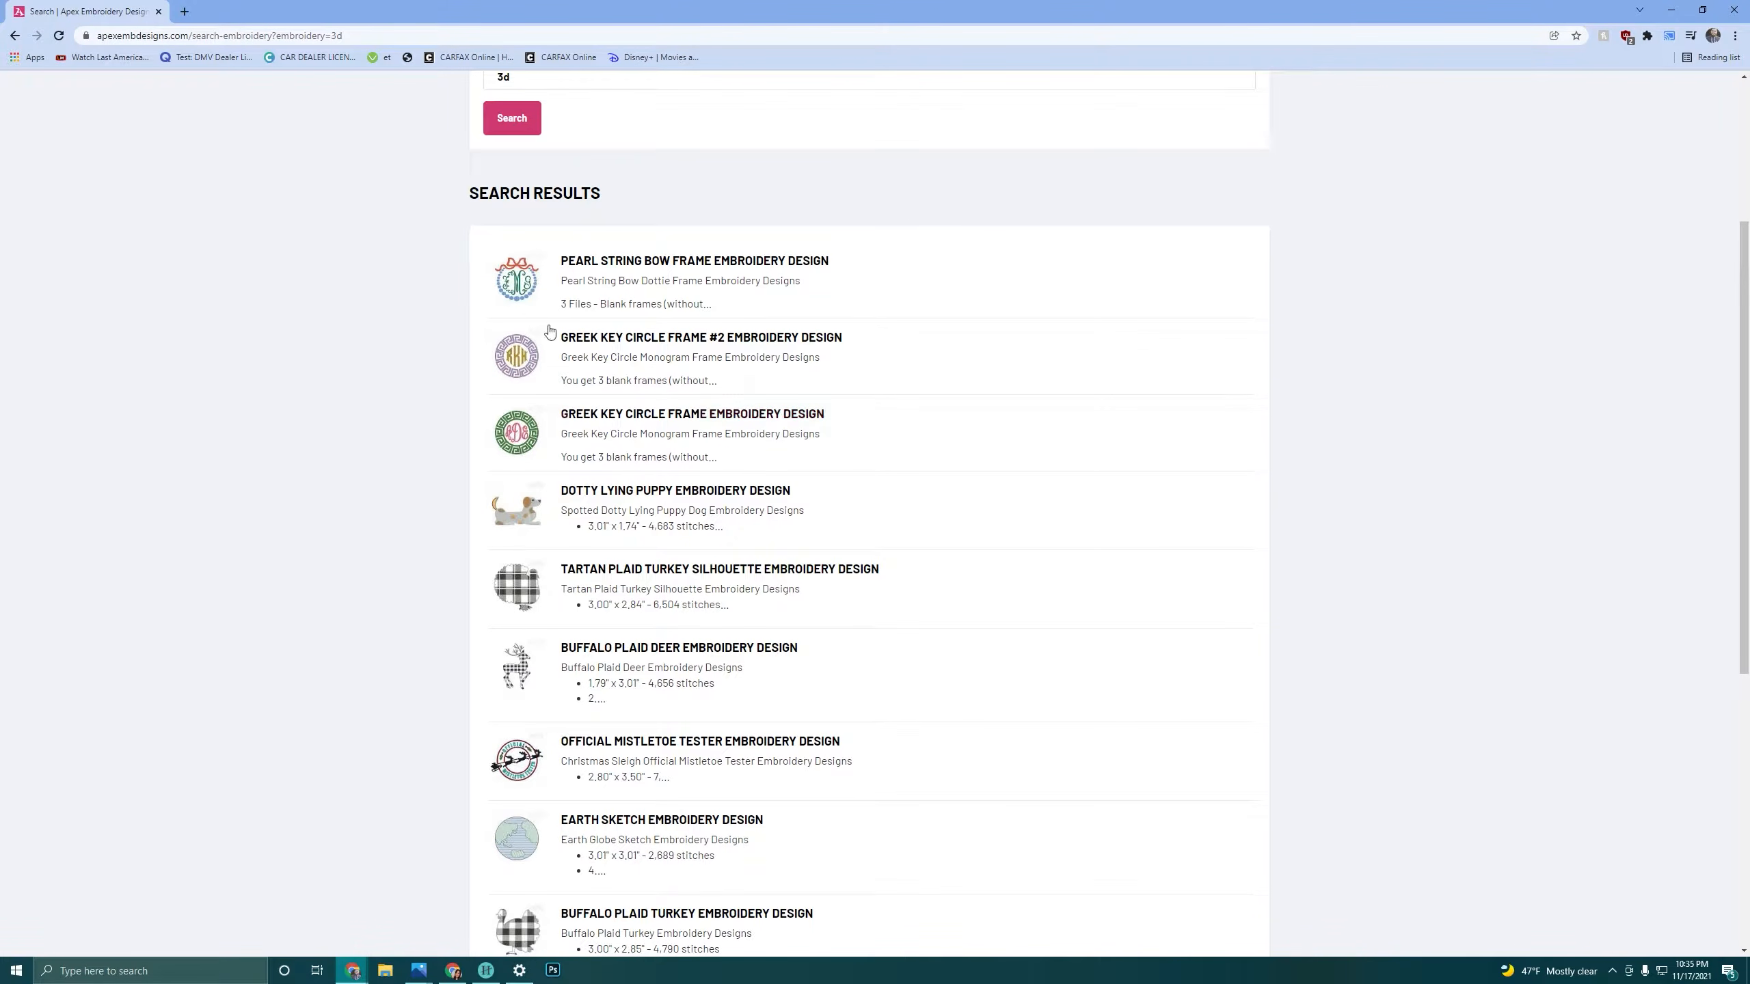
{"action": "scroll", "coordinate": [543, 678], "scroll_direction": "down", "scroll_amount": 5}
{"action": "scroll", "coordinate": [543, 682], "scroll_direction": "down", "scroll_amount": 1}
{"action": "left_click", "coordinate": [542, 664]}
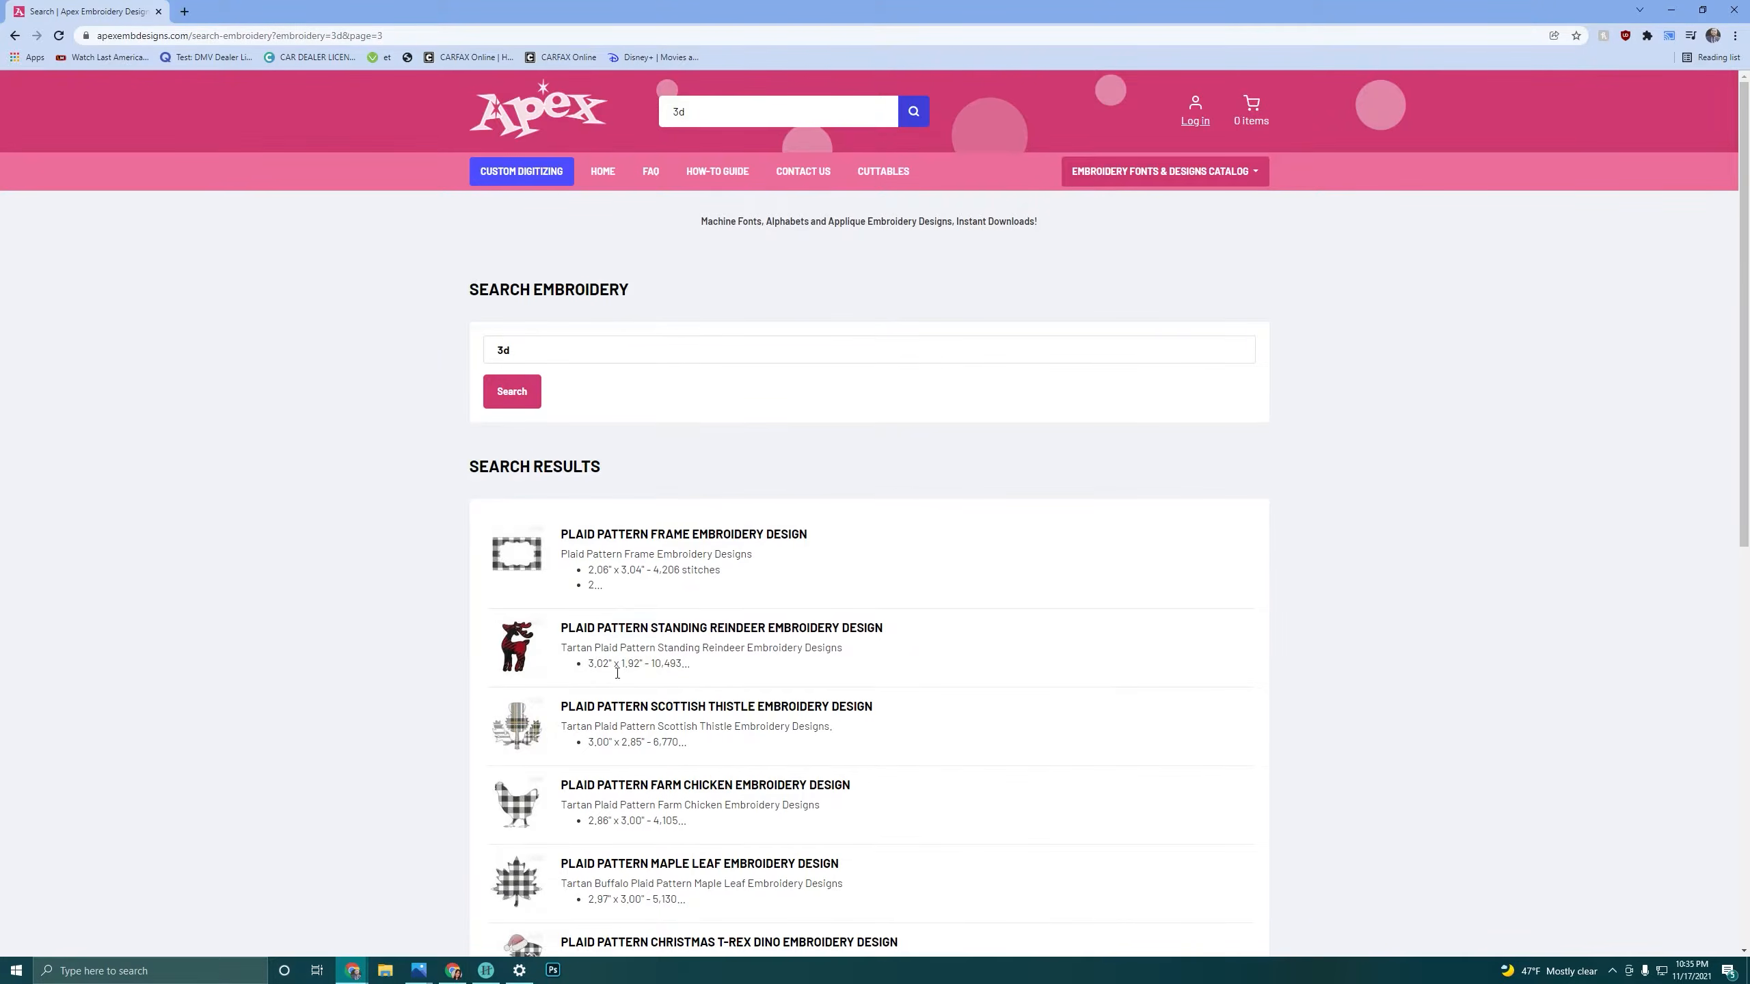
{"action": "scroll", "coordinate": [591, 677], "scroll_direction": "down", "scroll_amount": 4}
{"action": "scroll", "coordinate": [472, 640], "scroll_direction": "down", "scroll_amount": 4}
{"action": "scroll", "coordinate": [448, 566], "scroll_direction": "up", "scroll_amount": 8}
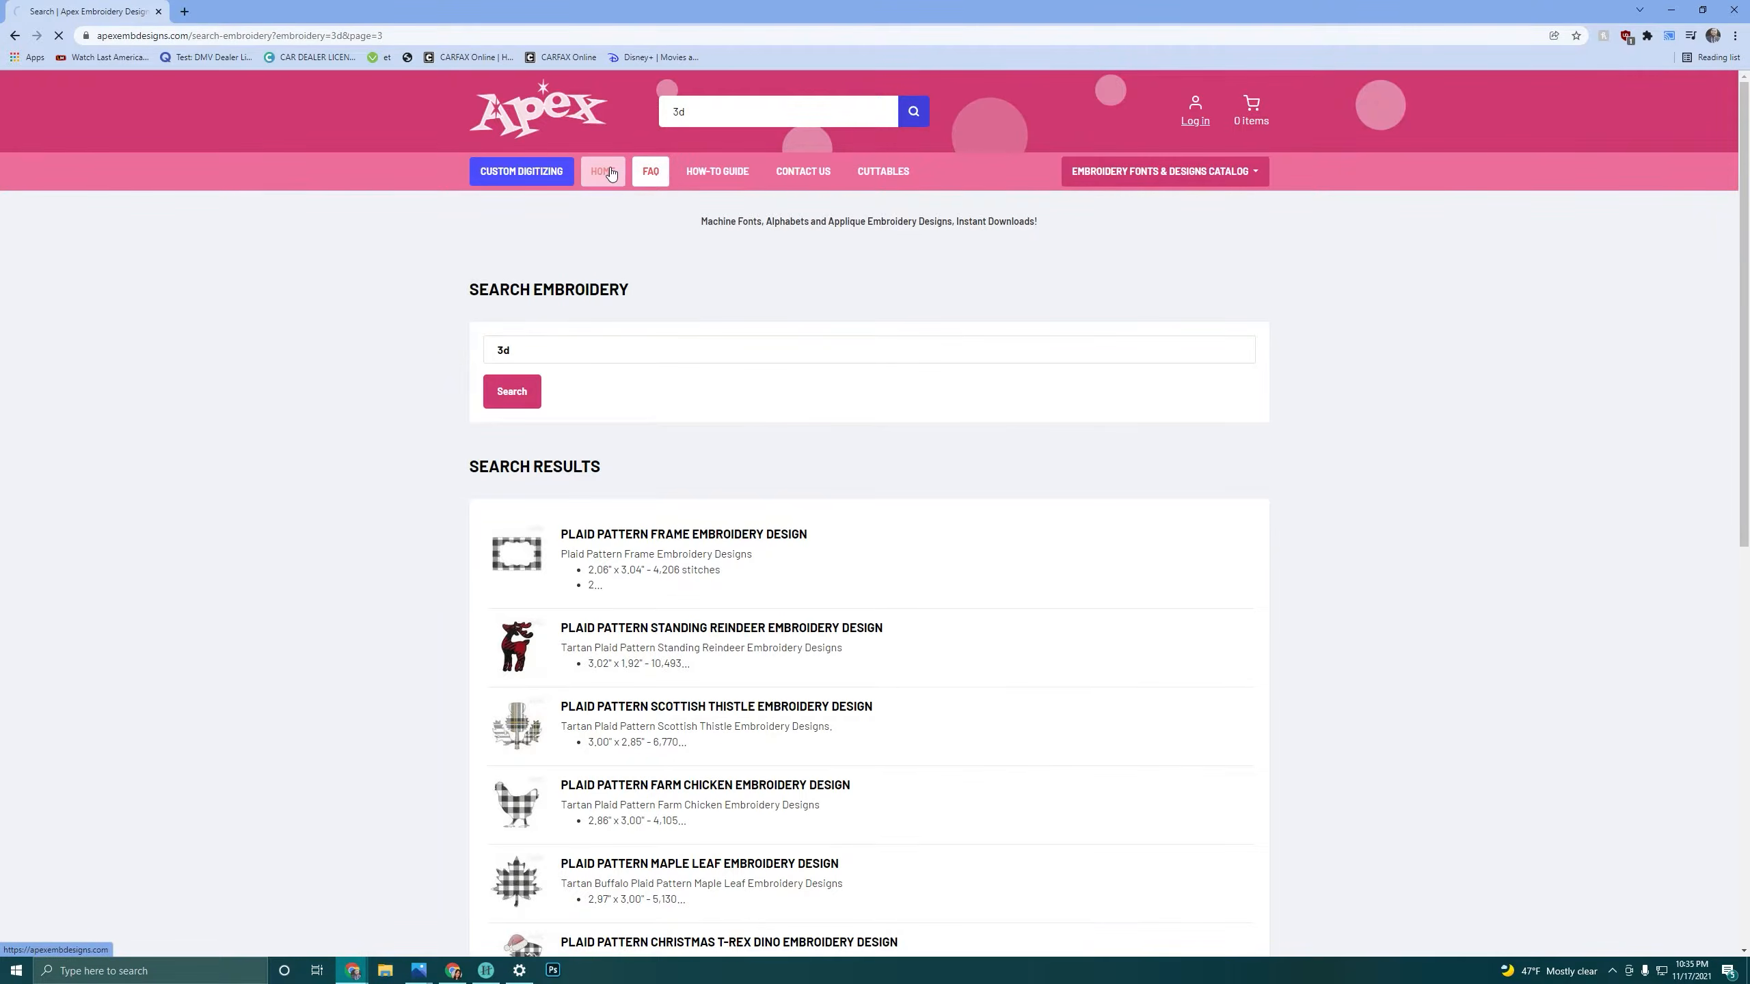
{"action": "left_click", "coordinate": [647, 181]}
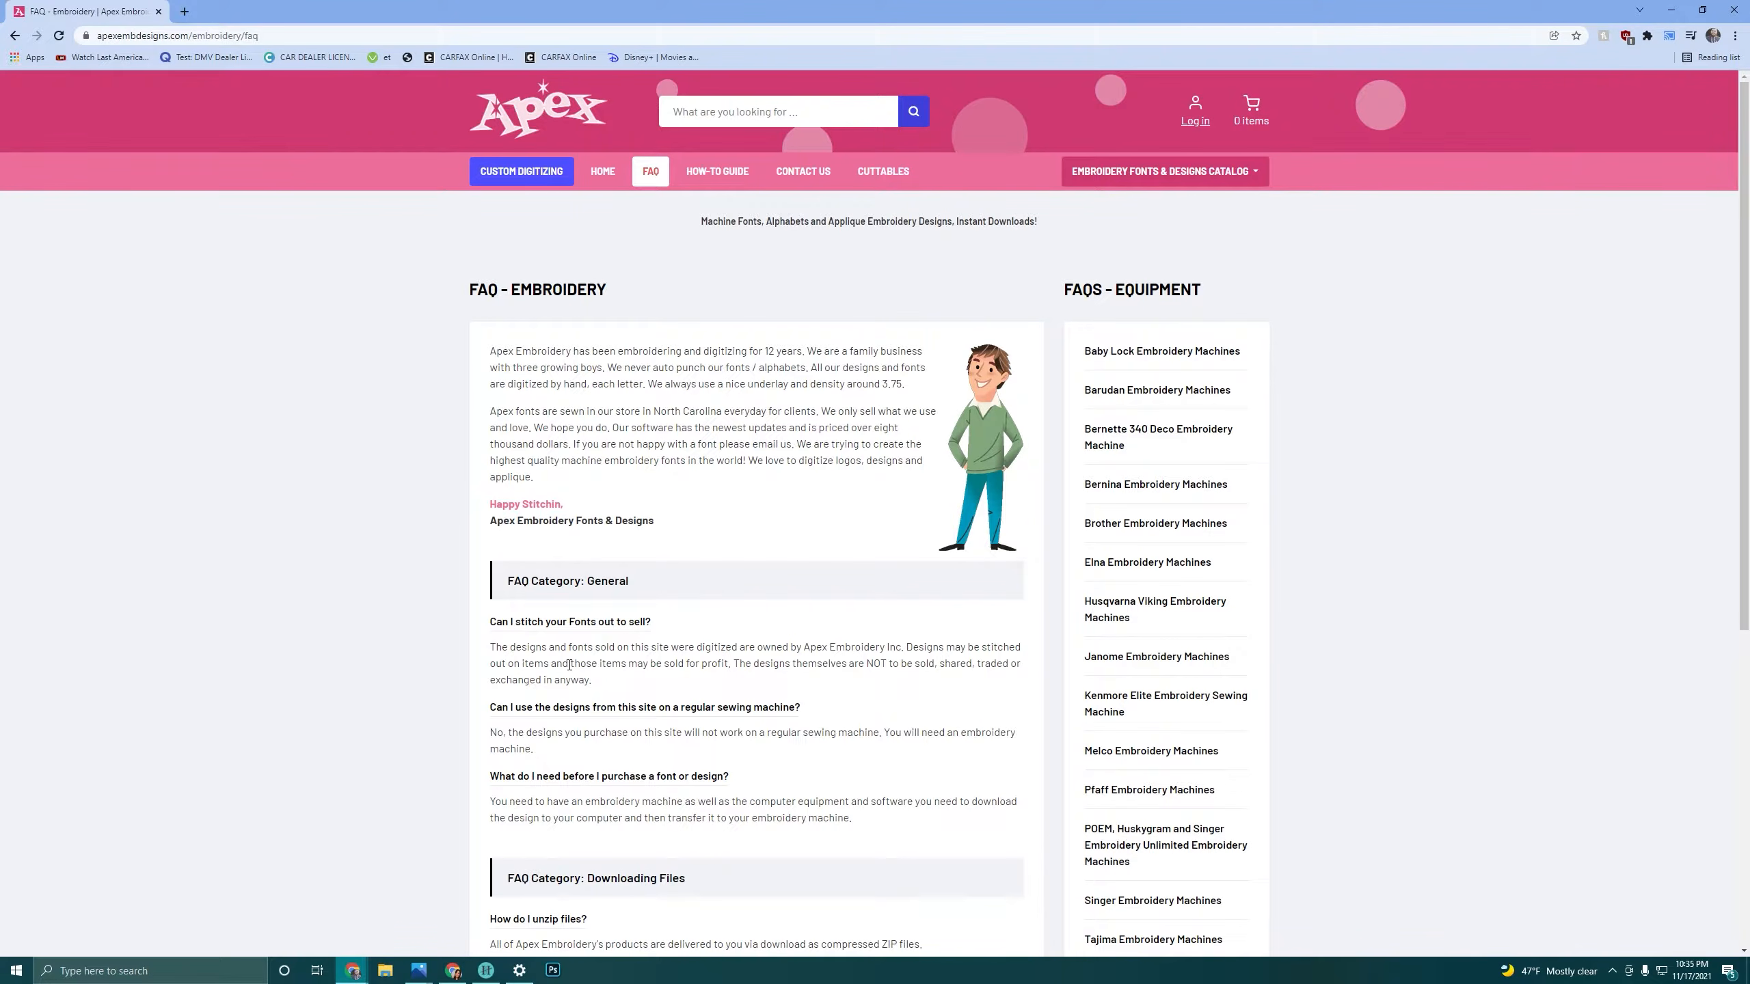
Step: Switch back to Hatch's Design1 and digitize a vertical open-shape line about 0.83 in tall beside the upper SAC artwork
{"action": "left_click", "coordinate": [483, 972]}
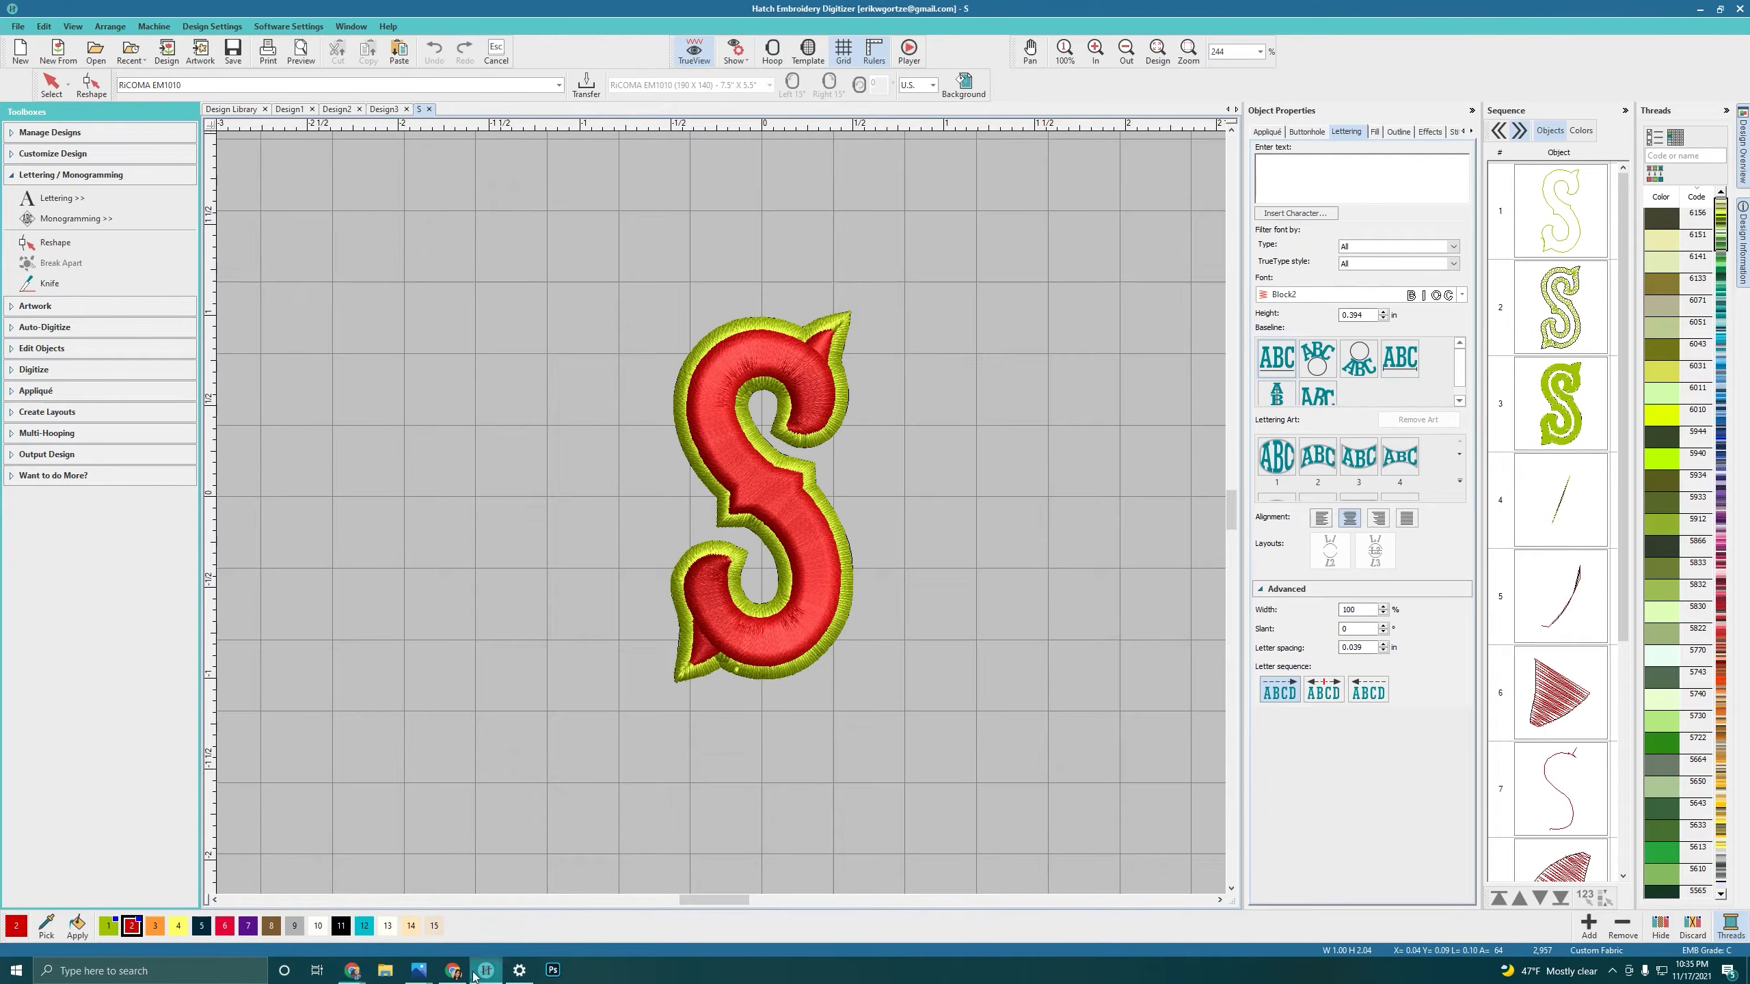
{"action": "left_click", "coordinate": [286, 109]}
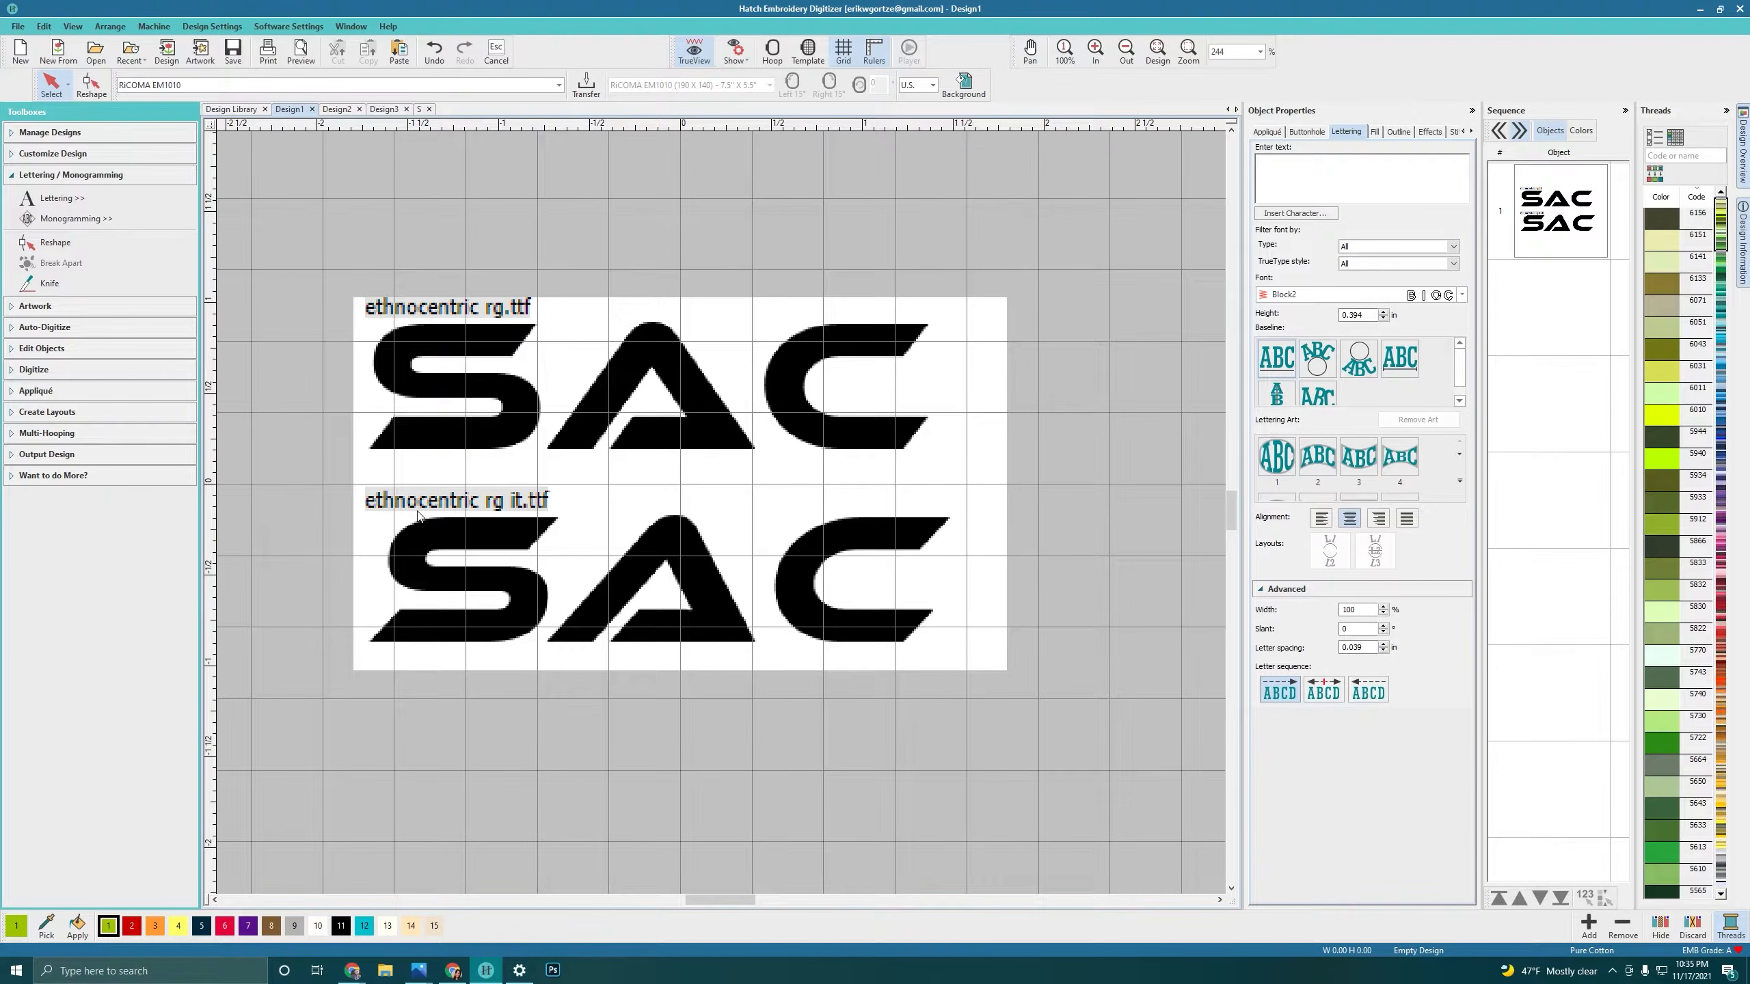
{"action": "scroll", "coordinate": [720, 520], "scroll_direction": "up", "scroll_amount": 3}
{"action": "scroll", "coordinate": [707, 522], "scroll_direction": "up", "scroll_amount": 1}
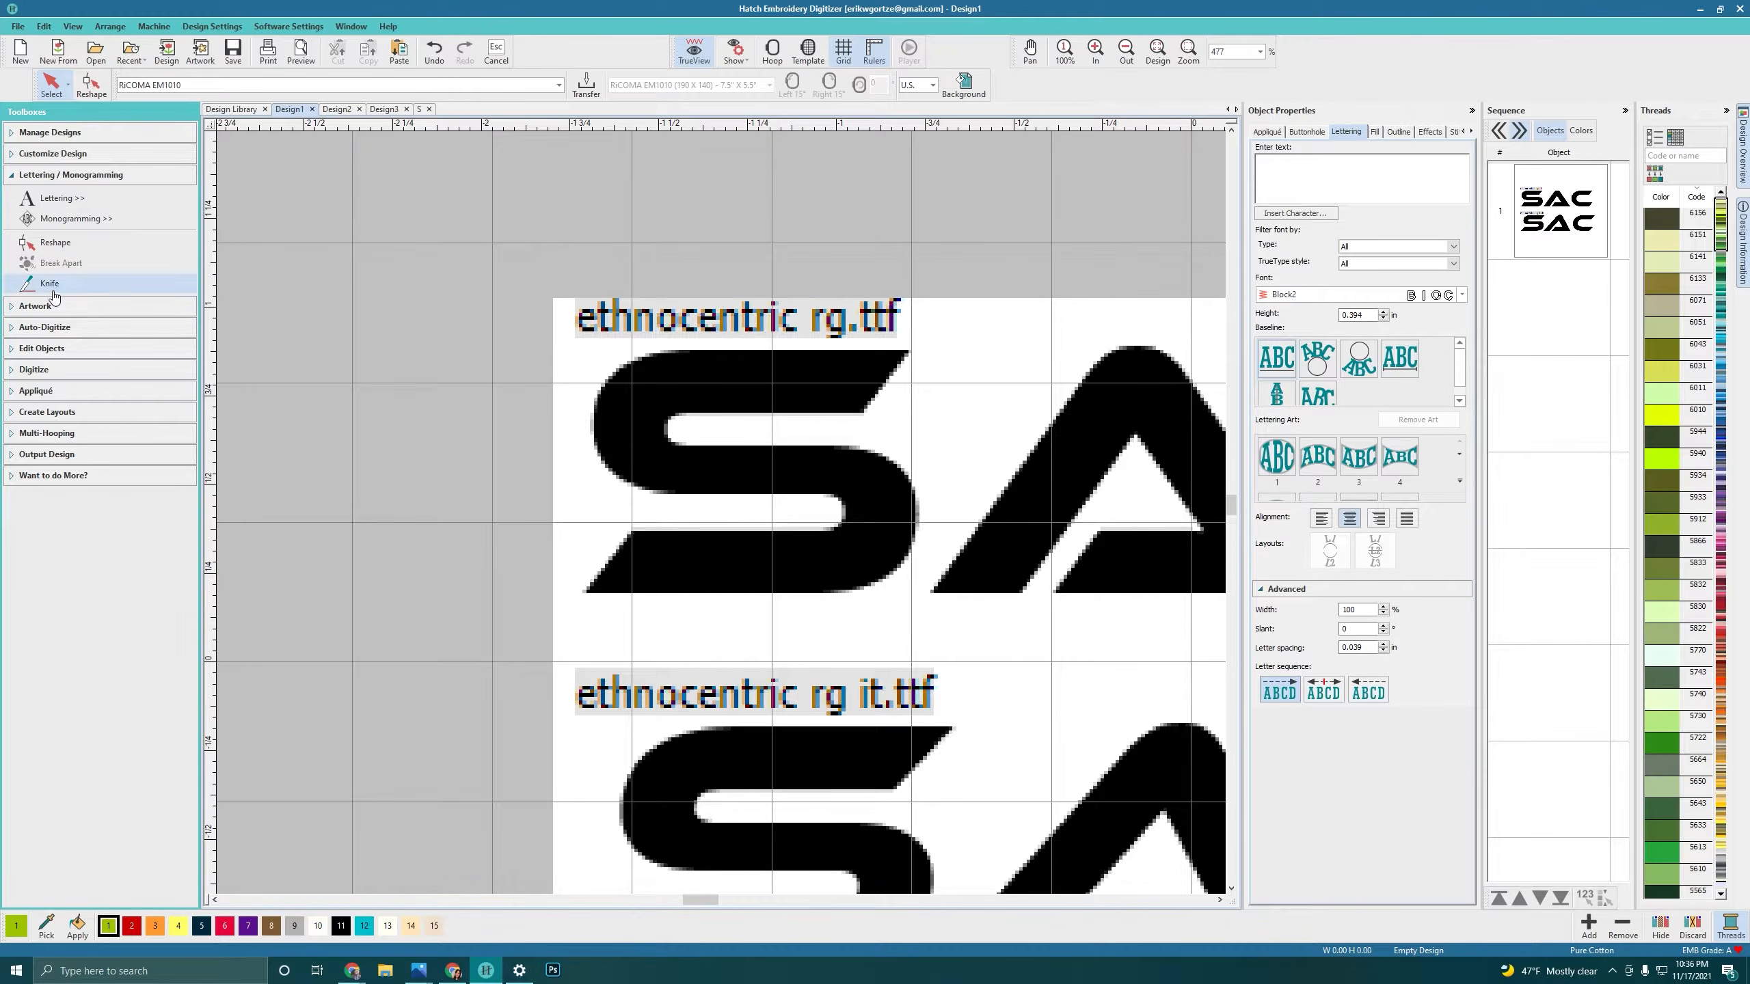
{"action": "left_click", "coordinate": [33, 371]}
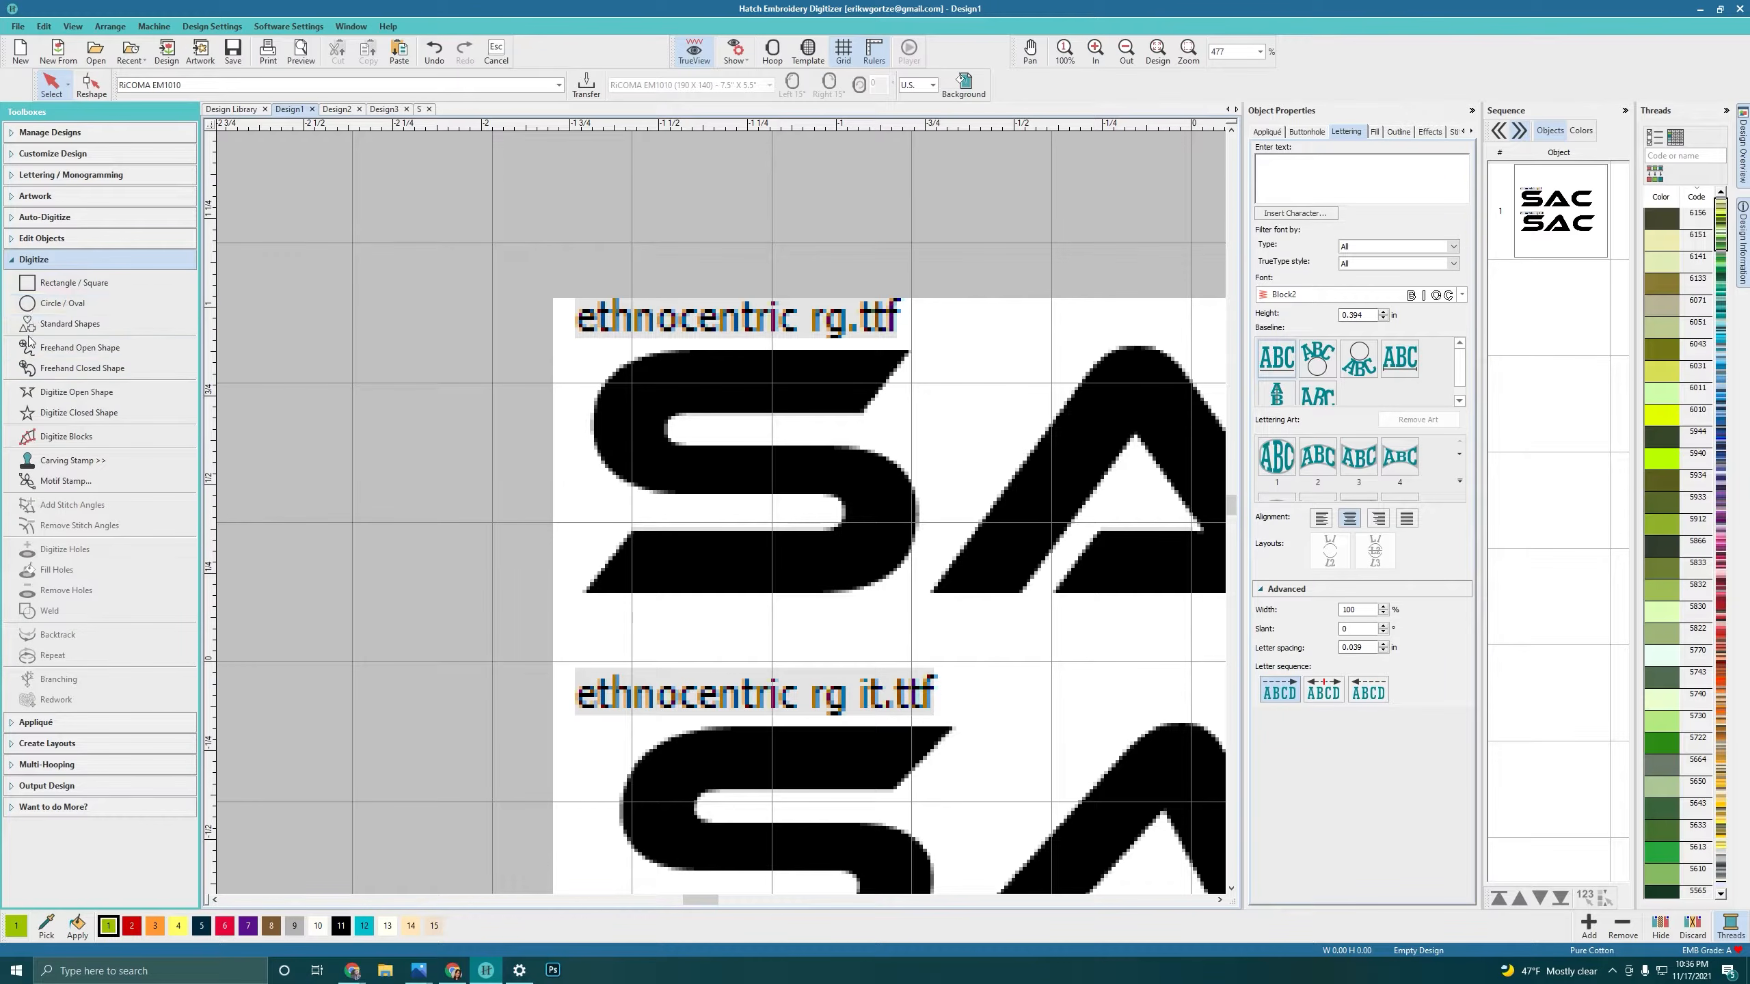
{"action": "left_click", "coordinate": [61, 397]}
{"action": "left_click", "coordinate": [454, 292]}
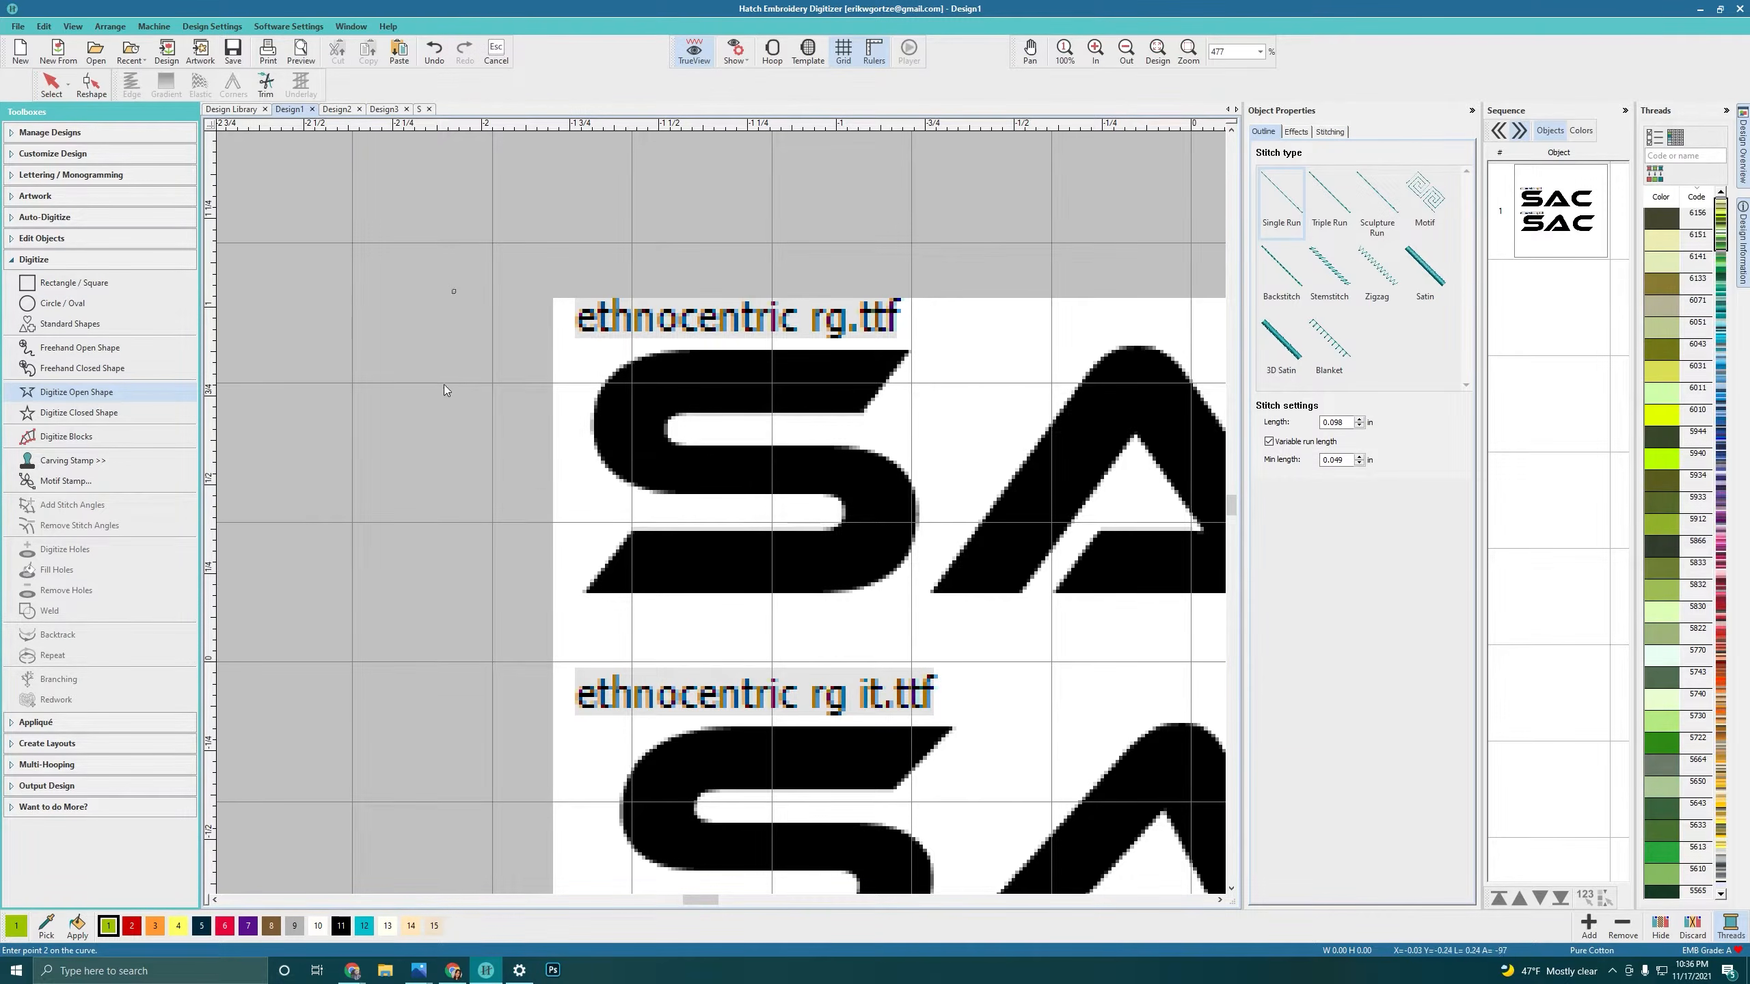
{"action": "left_click", "coordinate": [455, 623]}
{"action": "key", "text": "Return"}
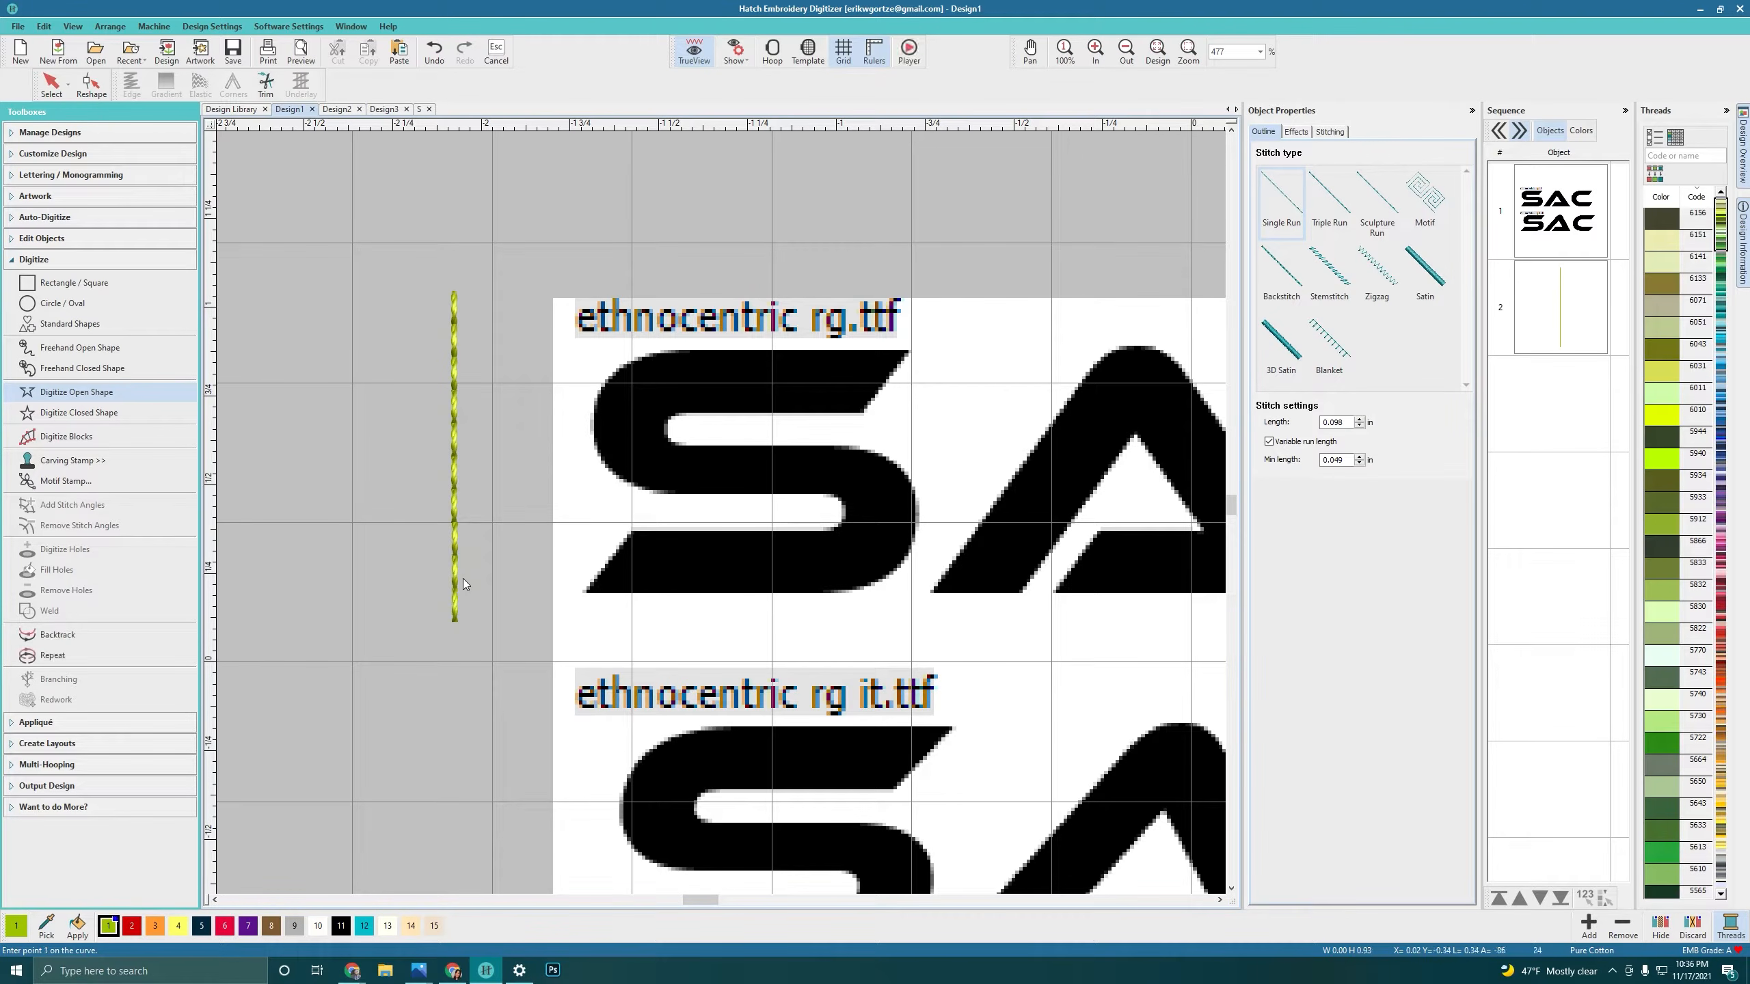
Step: Select the vertical line object and change its outline stitch type to Satin
{"action": "left_click", "coordinate": [1425, 272]}
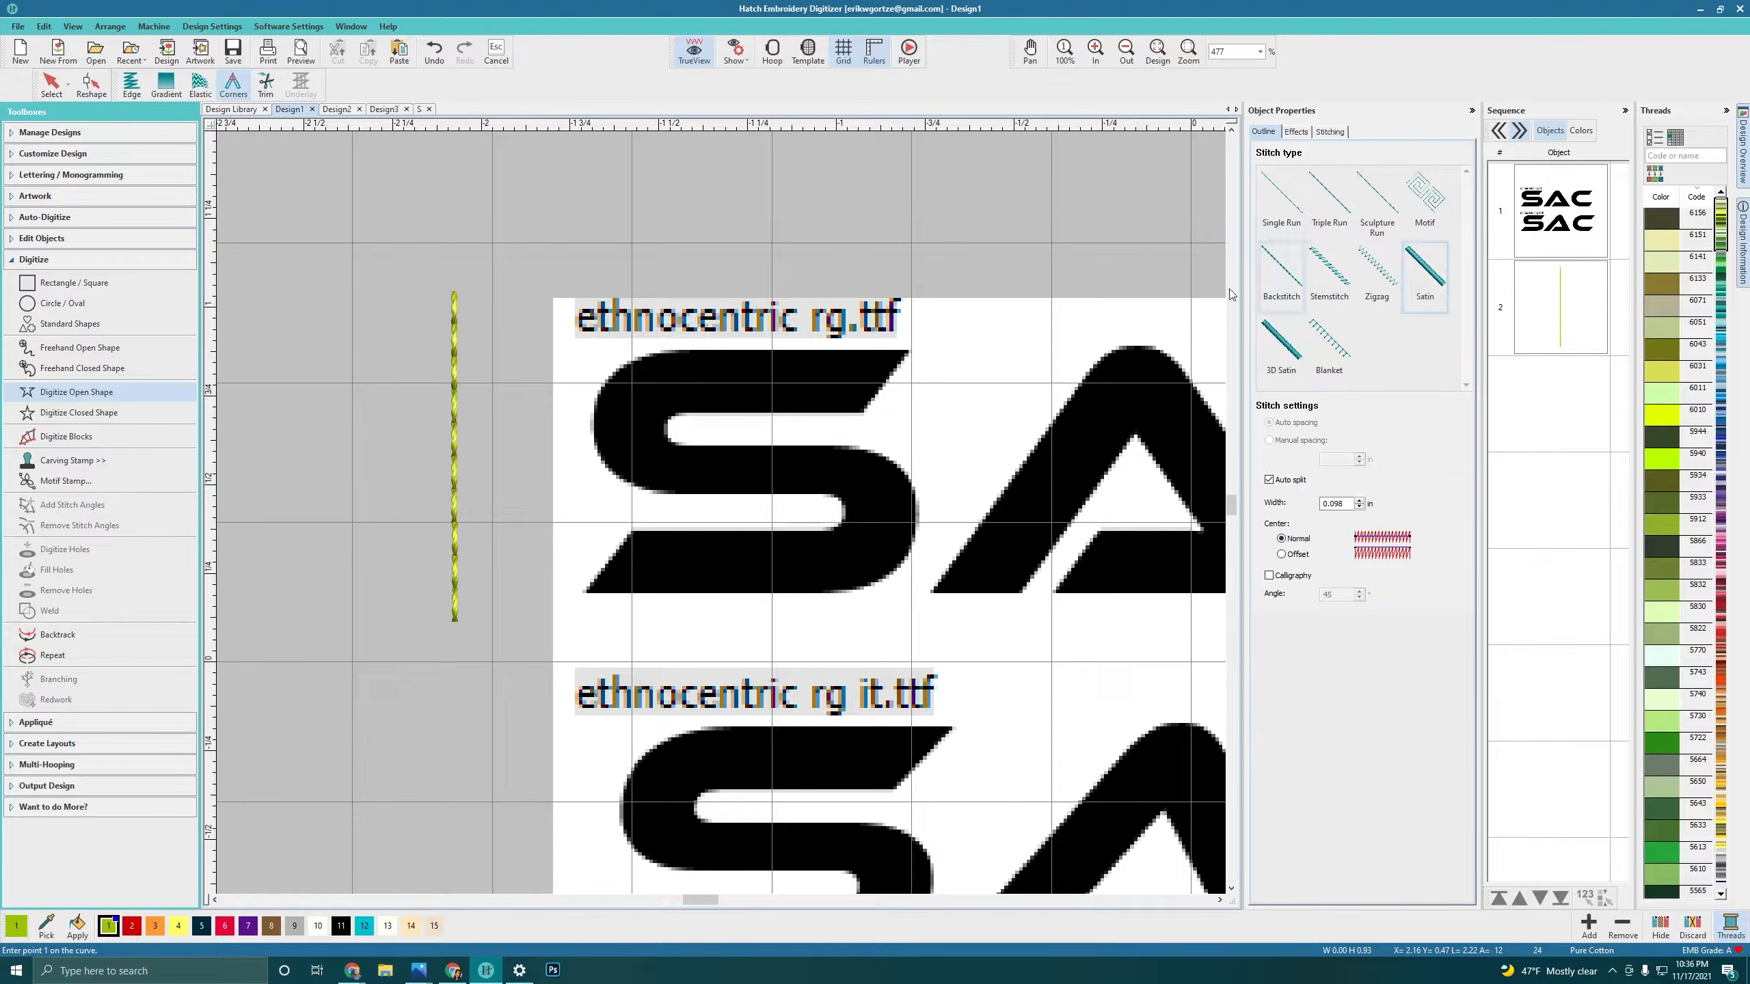
{"action": "left_click", "coordinate": [1526, 307]}
{"action": "left_click", "coordinate": [1425, 272]}
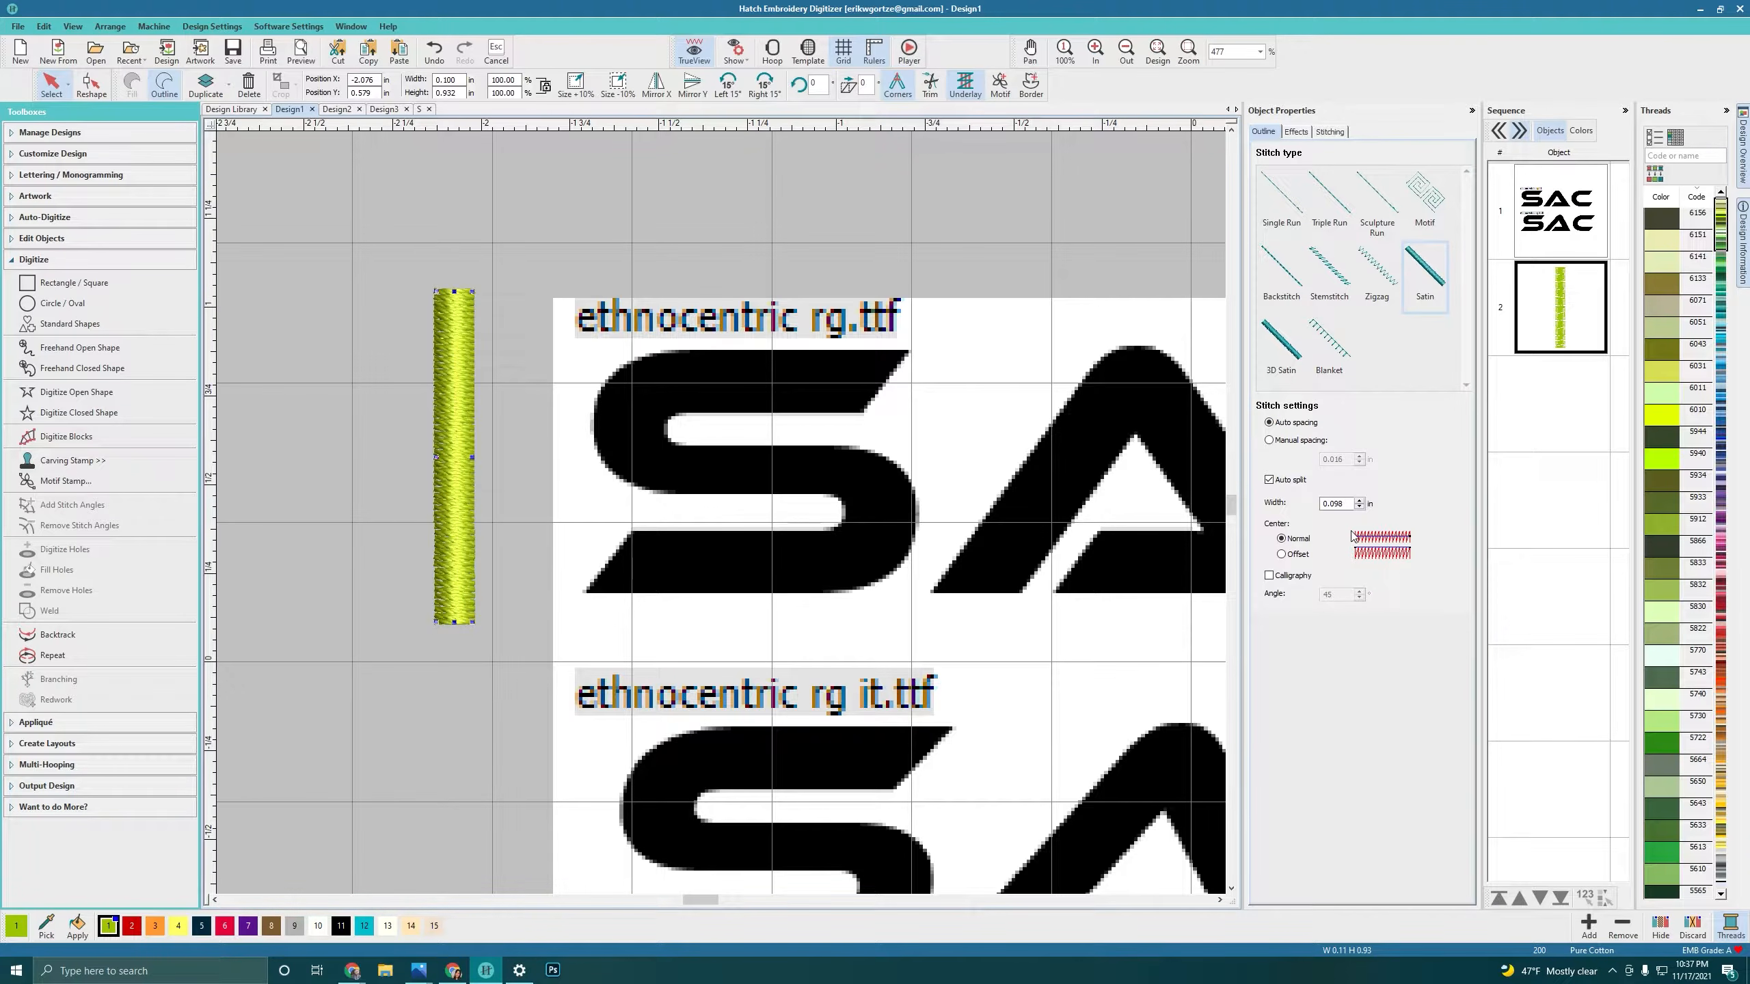
Step: Set the satin line's width to 0.045 in
{"action": "left_click_drag", "start_coordinate": [1340, 511], "coordinate": [1346, 504]}
{"action": "type", "text": "4"}
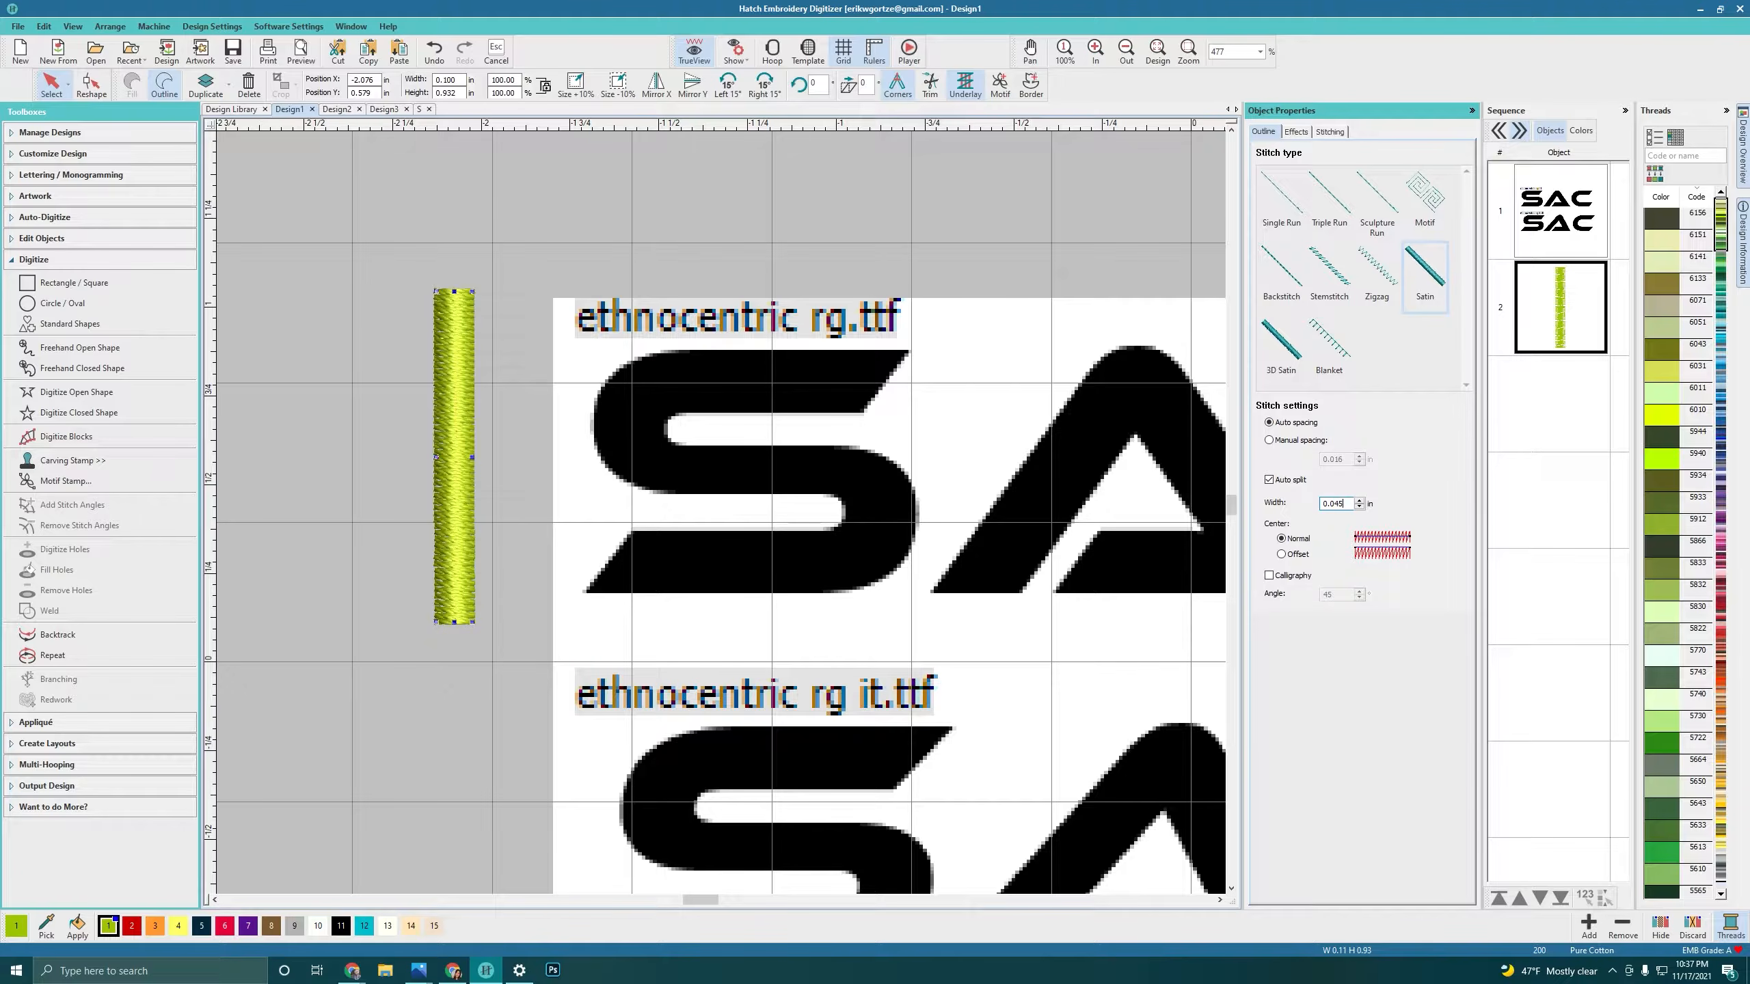
{"action": "type", "text": "5"}
{"action": "key", "text": "Return"}
Step: Set the satin line's width to 0.135 in
{"action": "left_click_drag", "start_coordinate": [1331, 504], "coordinate": [1355, 514]}
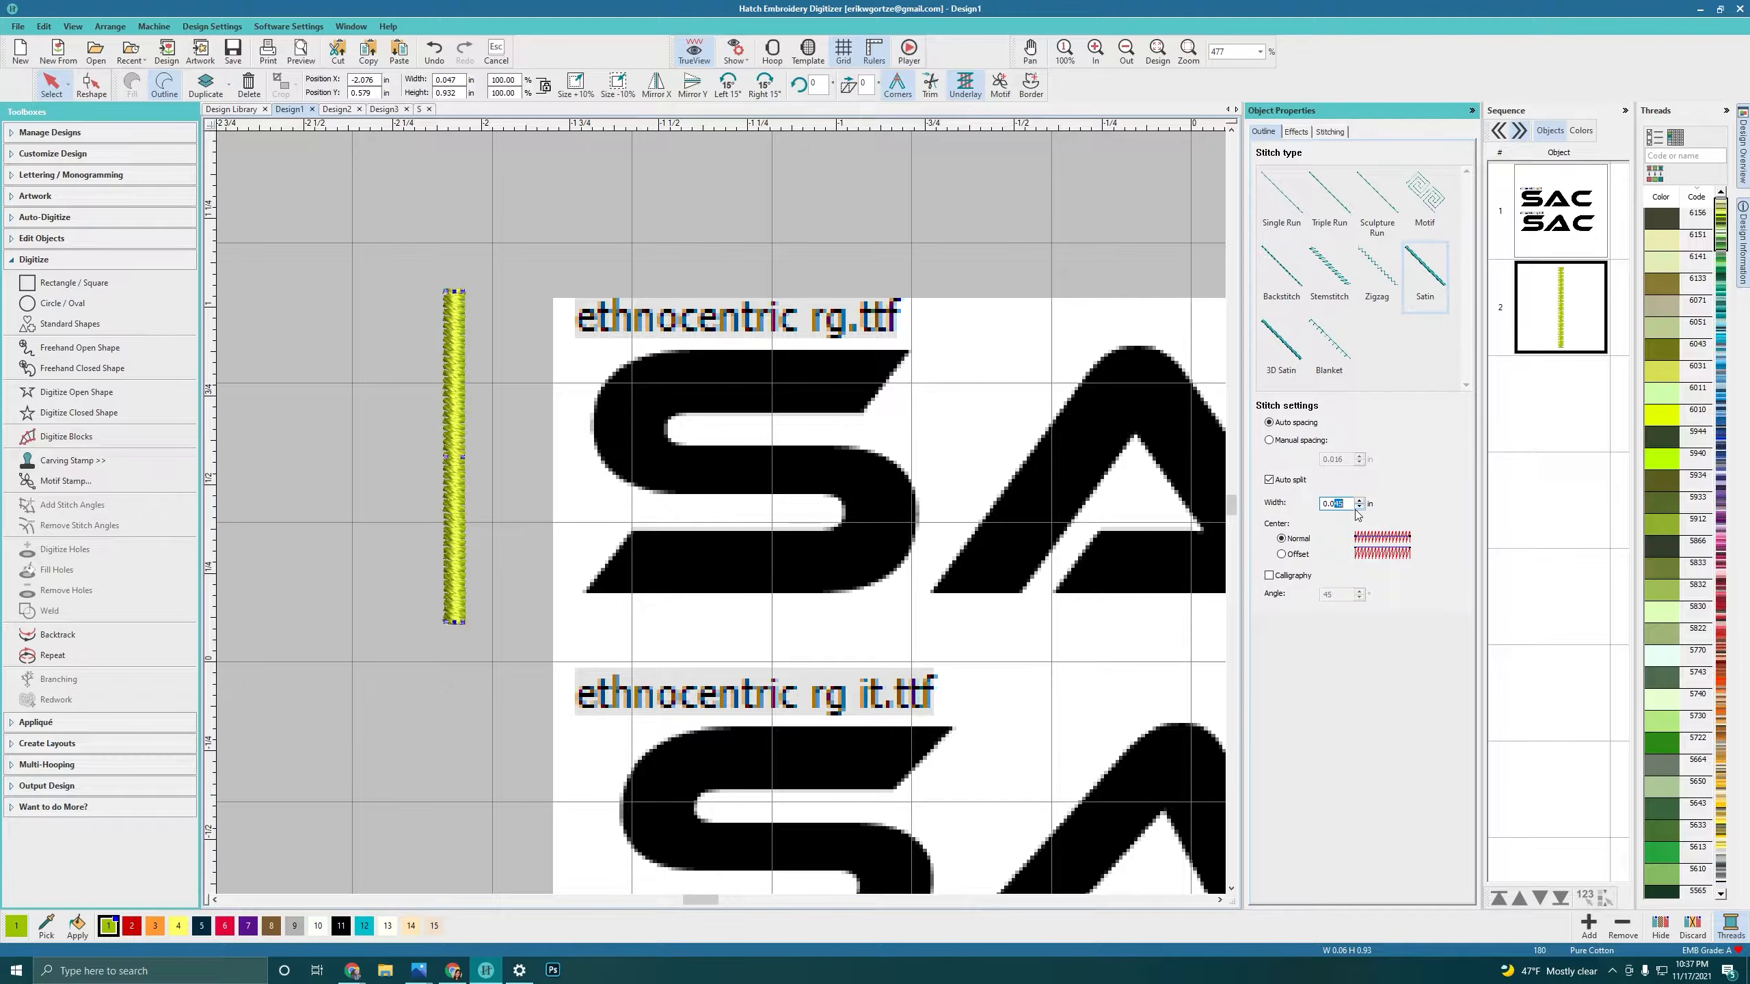
{"action": "type", "text": "13"}
{"action": "key", "text": "Return"}
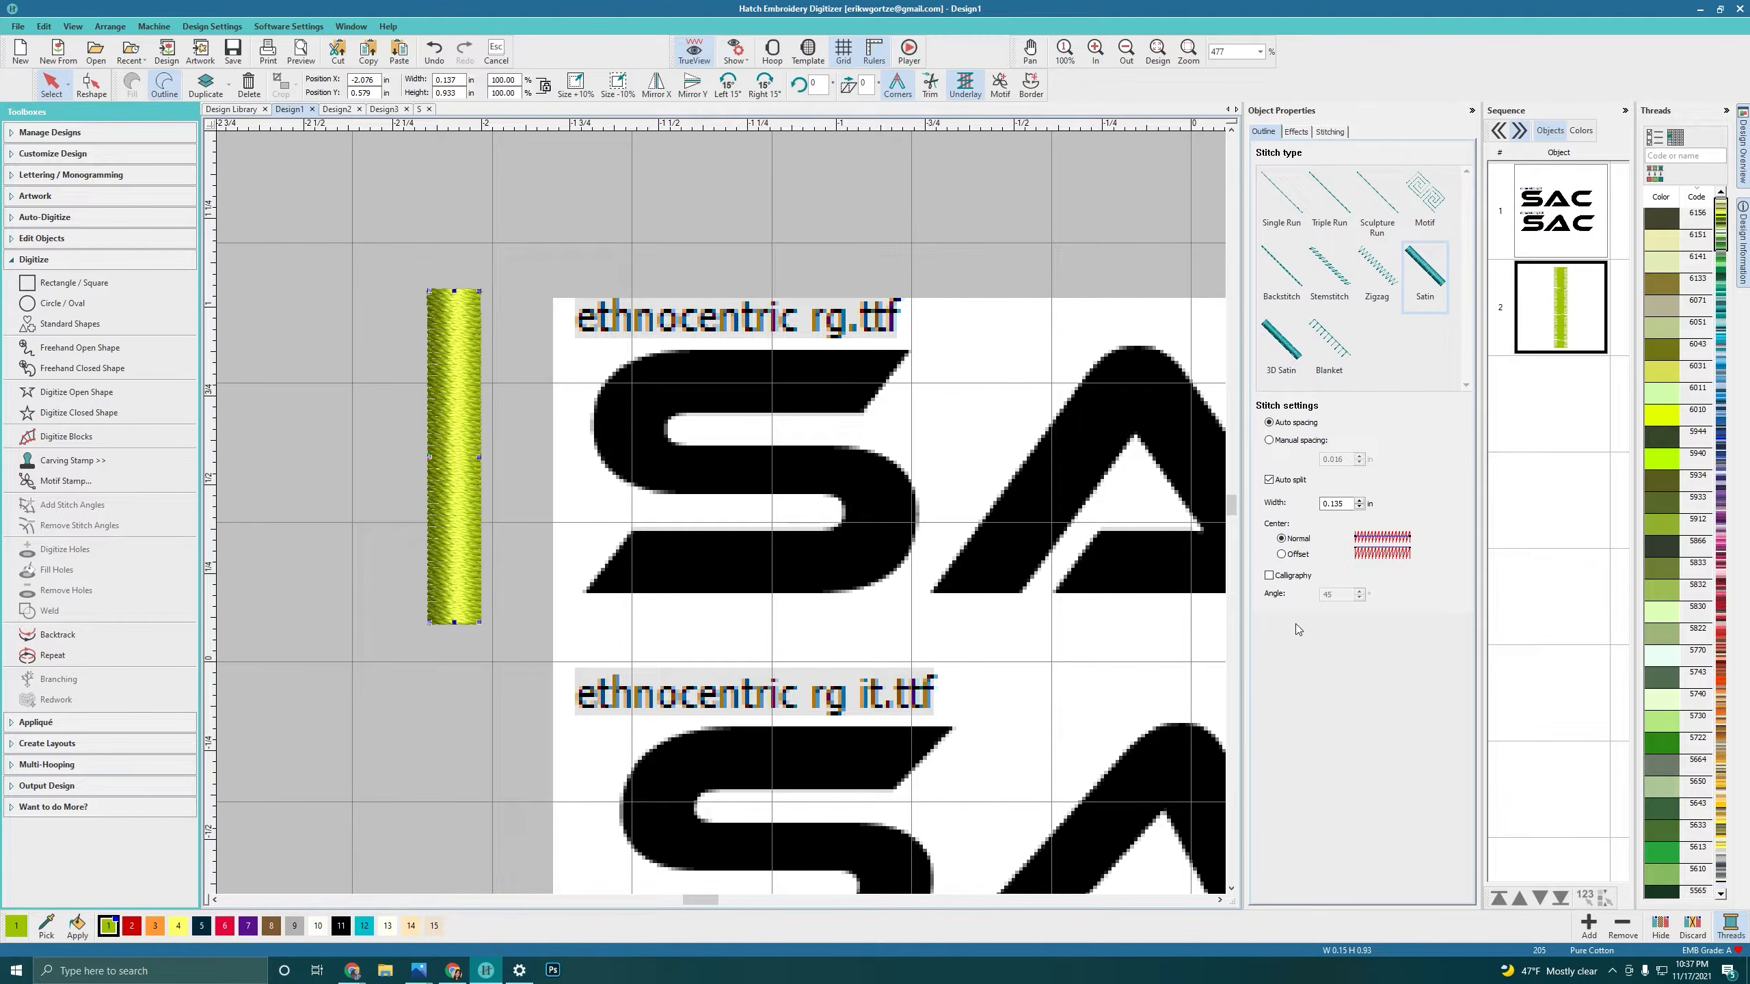
Step: Switch the satin line to manual spacing of 0.008 in and inspect the denser stitching up close
{"action": "left_click", "coordinate": [1286, 441]}
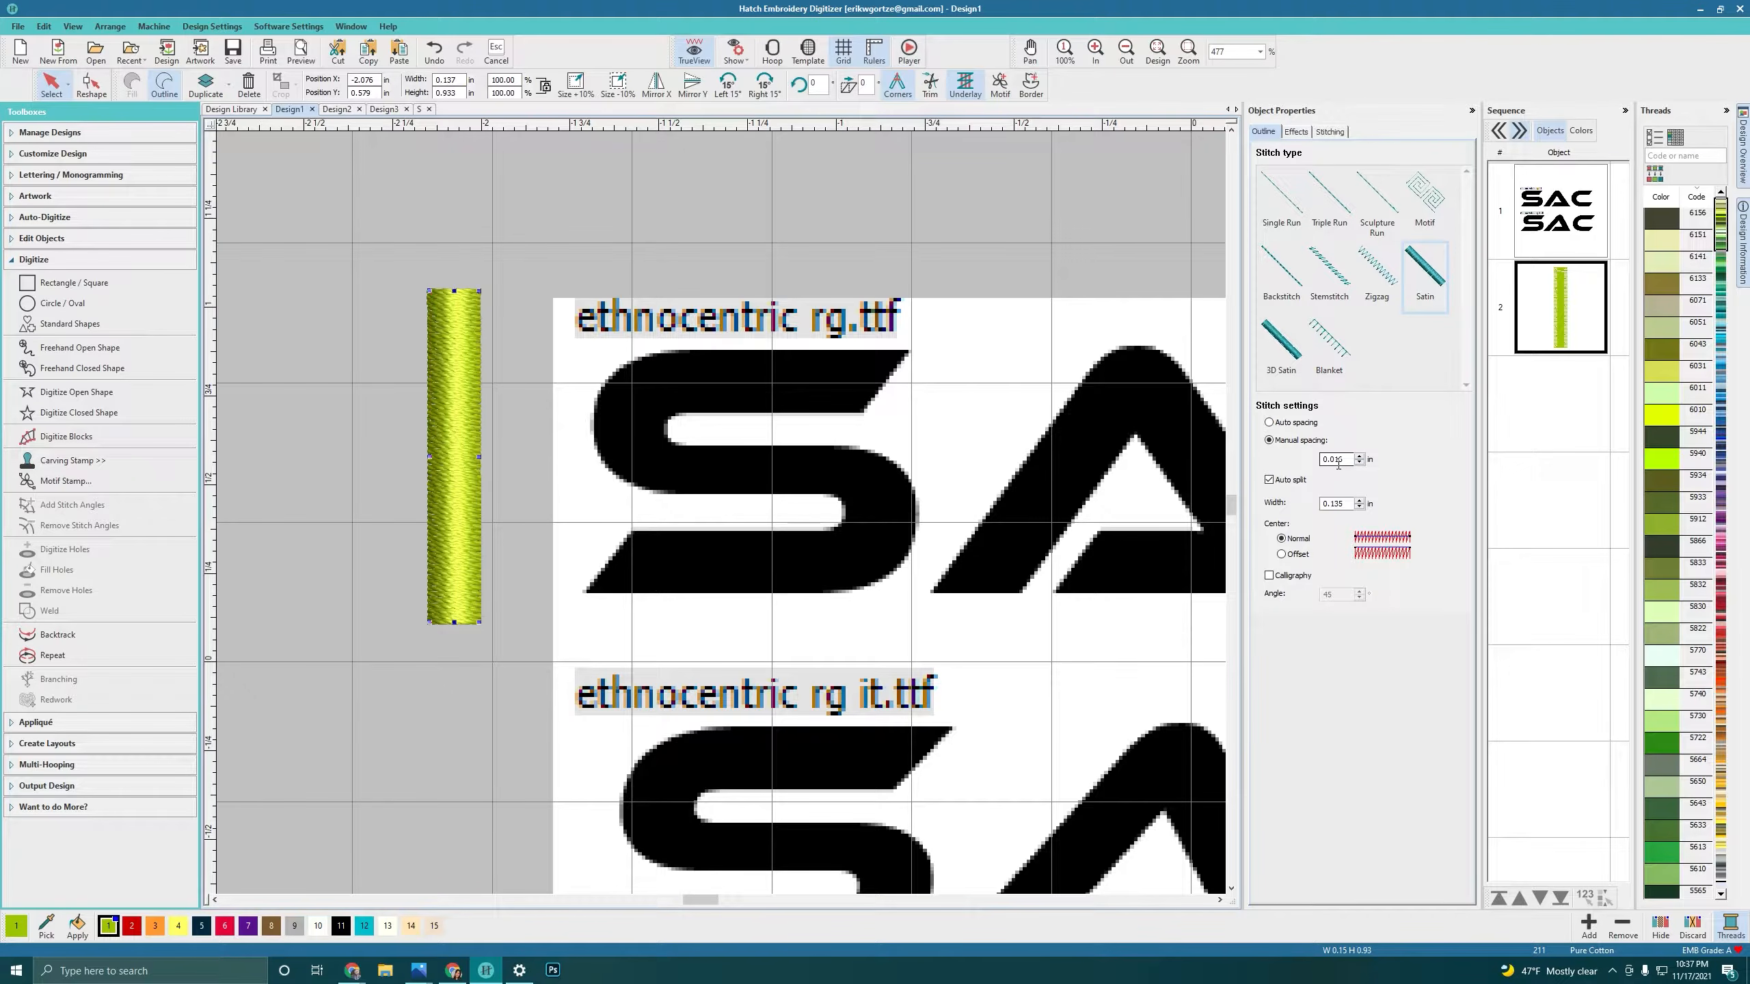
{"action": "left_click_drag", "start_coordinate": [1344, 460], "coordinate": [1334, 460]}
{"action": "type", "text": "08"}
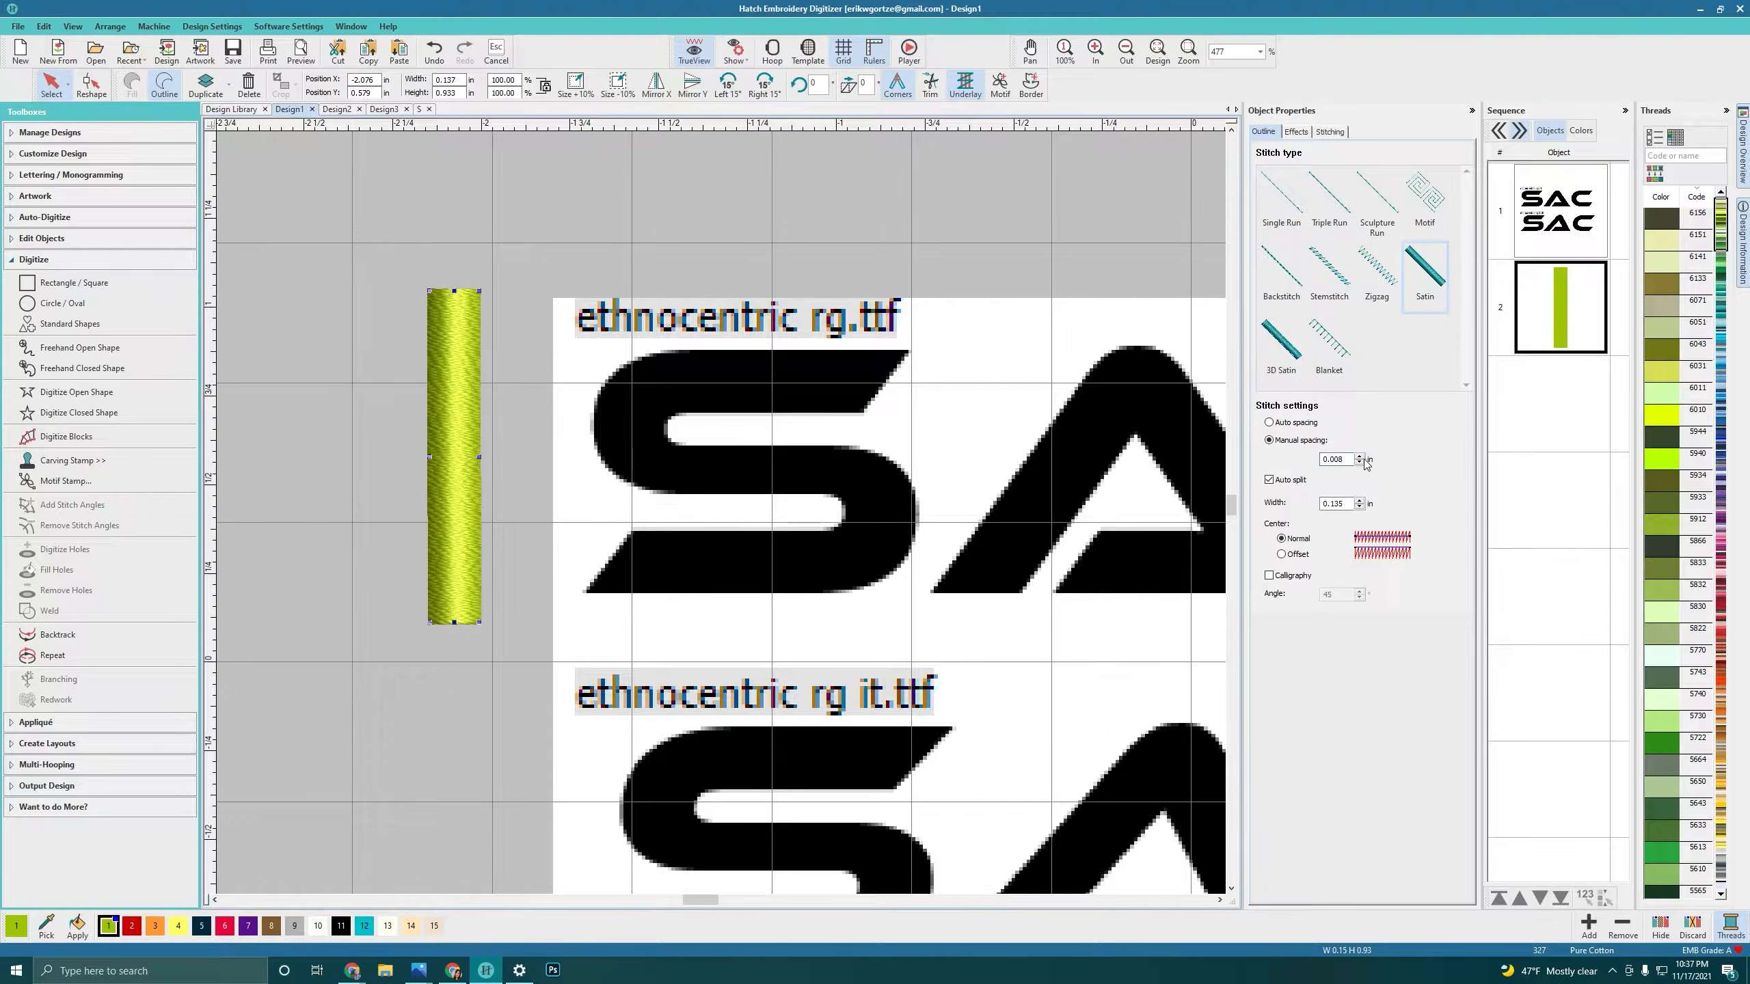
{"action": "scroll", "coordinate": [467, 485], "scroll_direction": "up", "scroll_amount": 4}
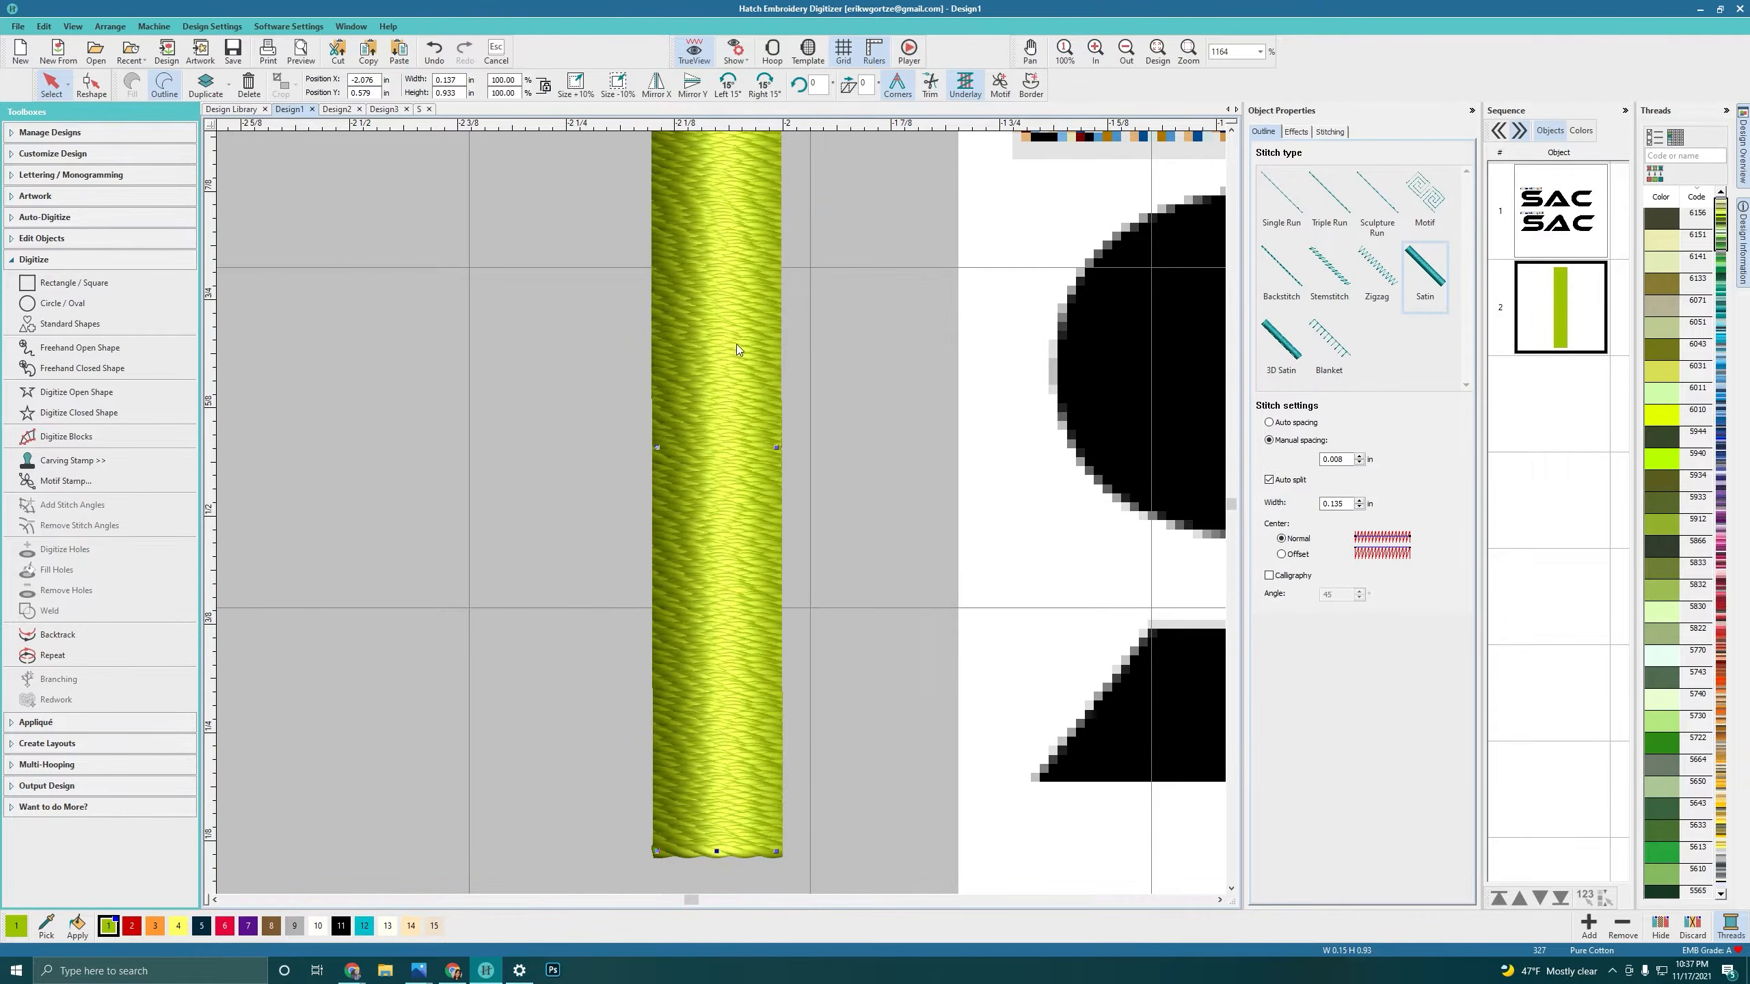
{"action": "scroll", "coordinate": [736, 344], "scroll_direction": "down", "scroll_amount": 3}
{"action": "scroll", "coordinate": [804, 536], "scroll_direction": "up", "scroll_amount": 2}
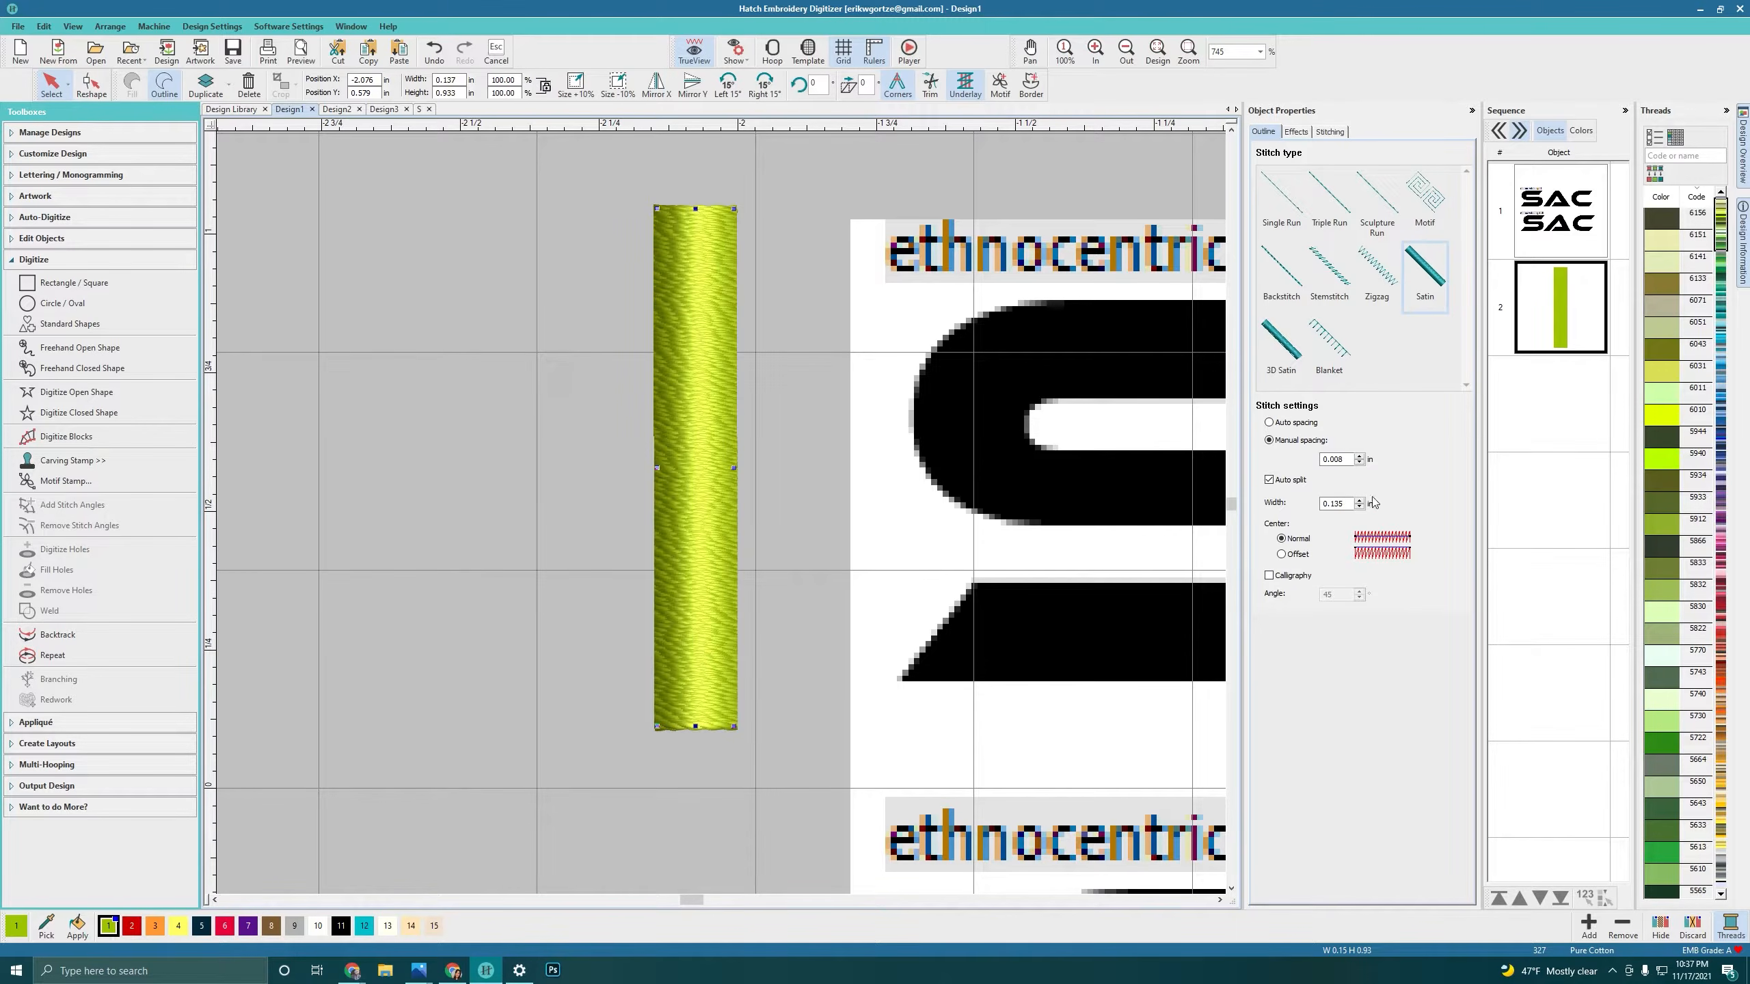
{"action": "scroll", "coordinate": [673, 407], "scroll_direction": "down", "scroll_amount": 1}
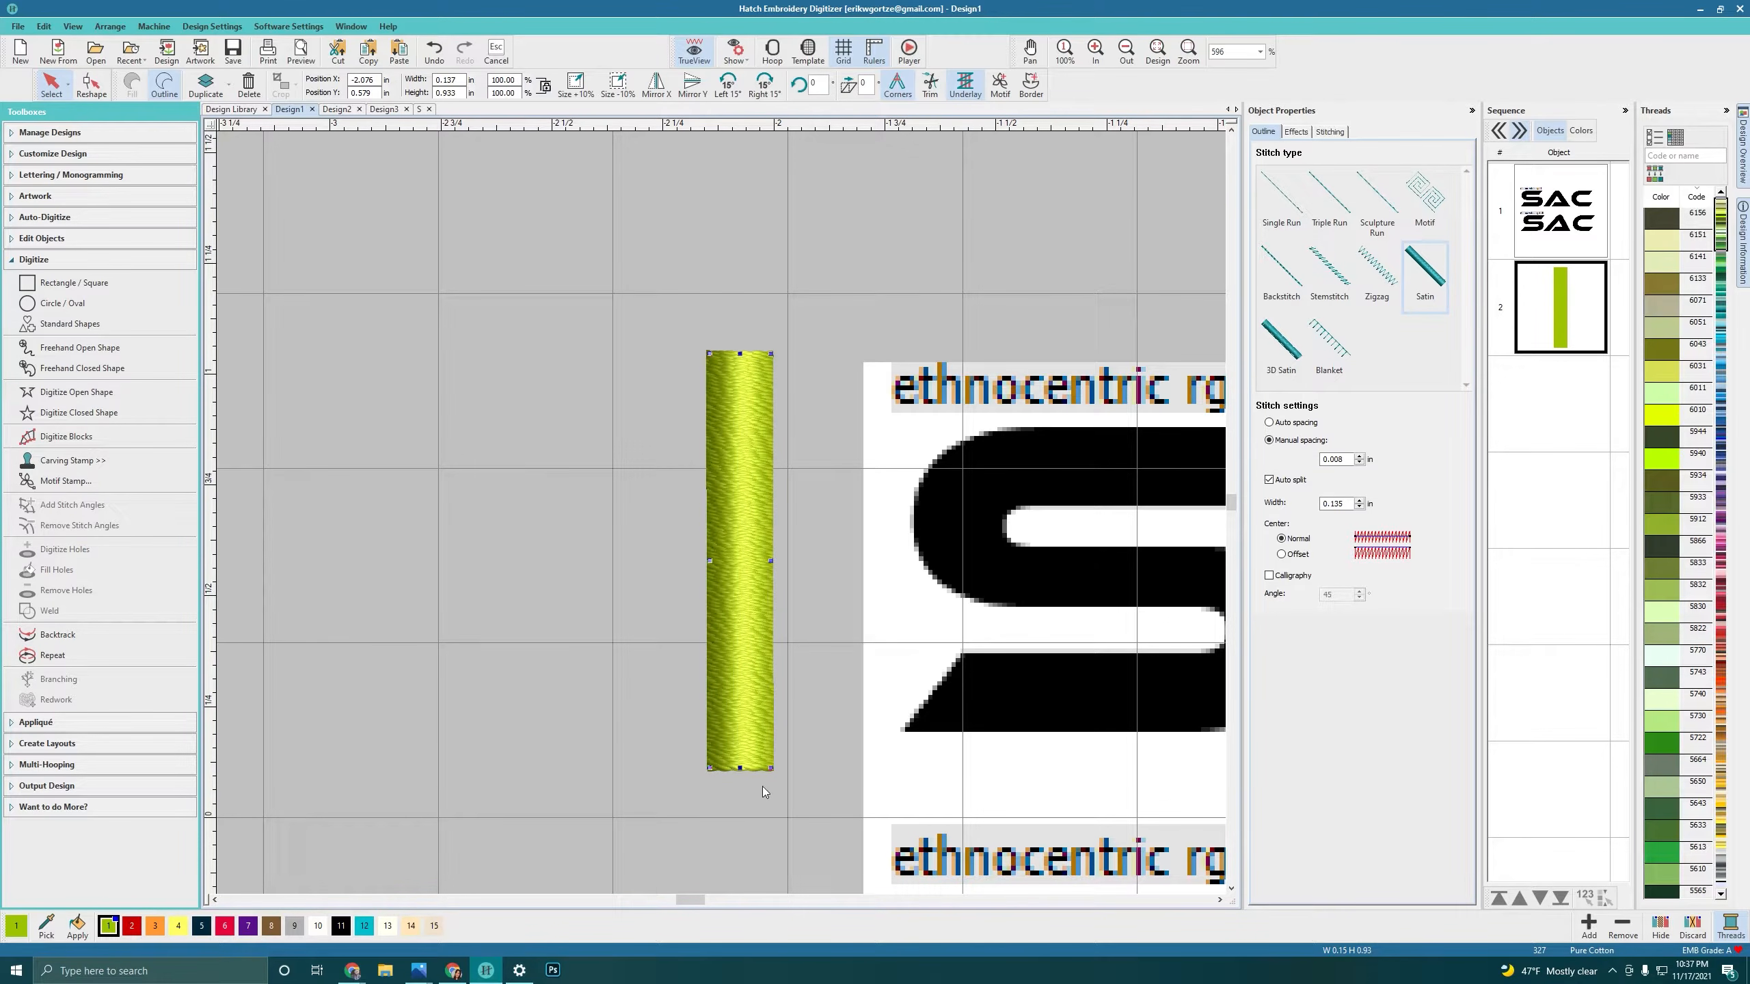
{"action": "scroll", "coordinate": [722, 513], "scroll_direction": "down", "scroll_amount": 1}
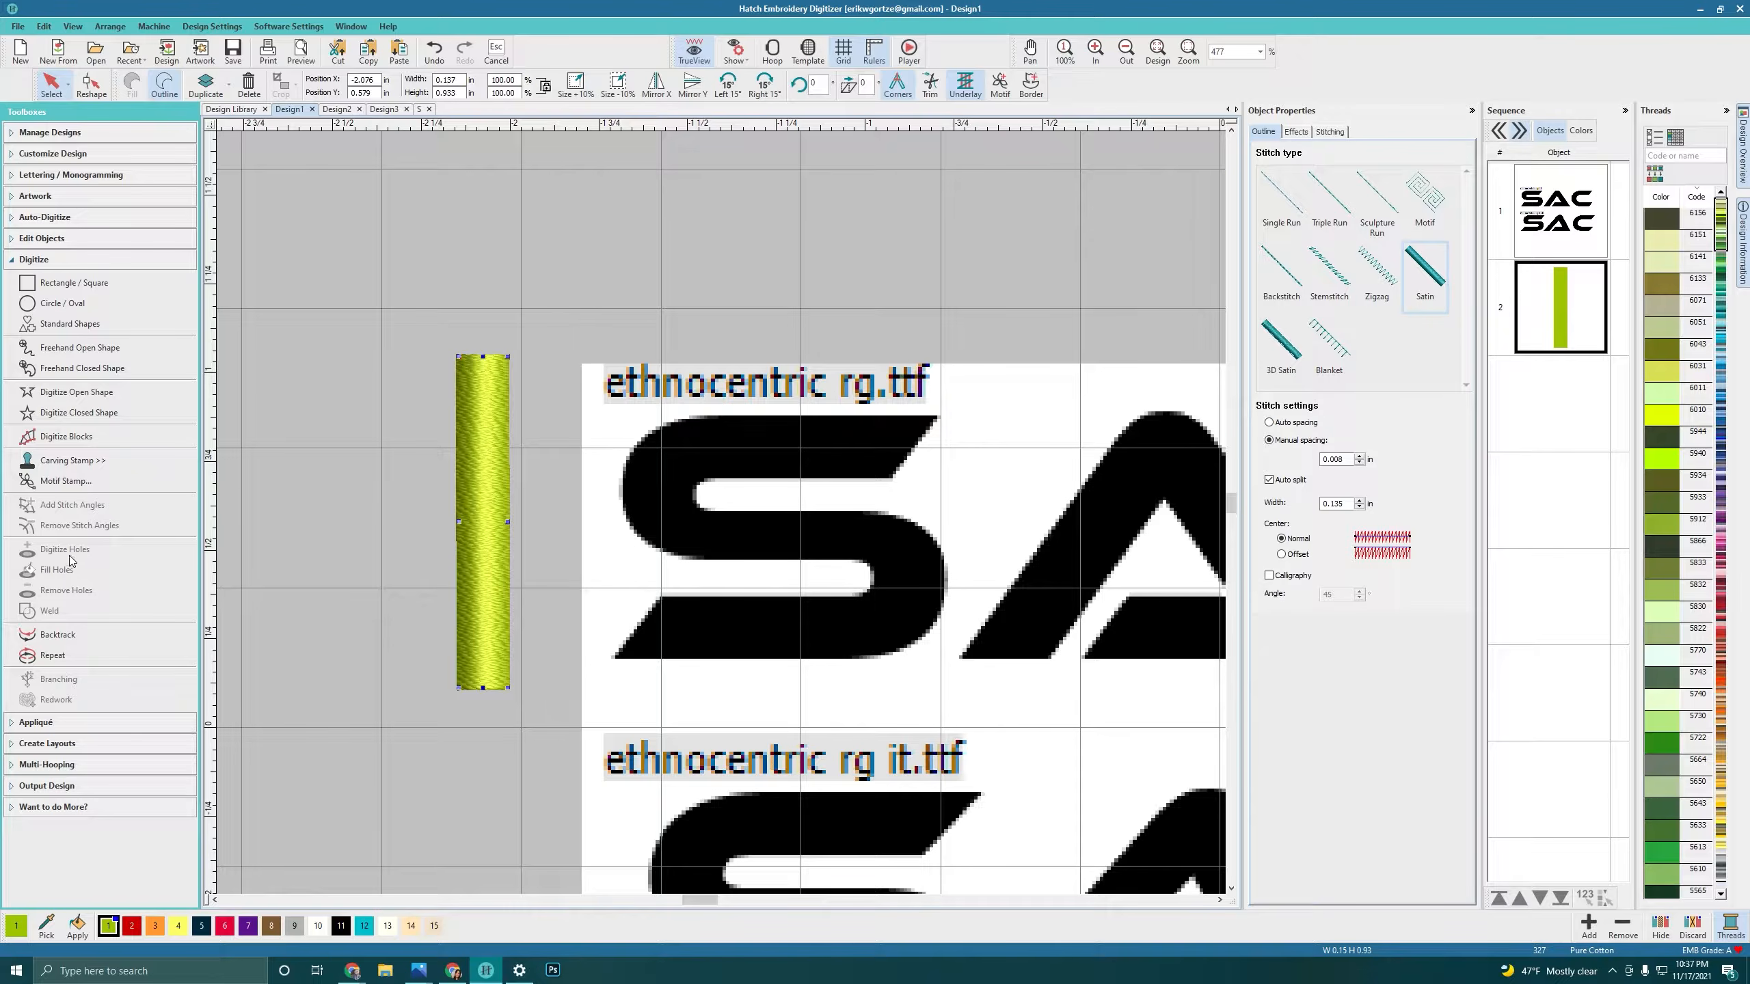
Step: Start a Single Run open shape on the upper S, placing zigzag points across its slanted upper end
{"action": "left_click", "coordinate": [62, 390]}
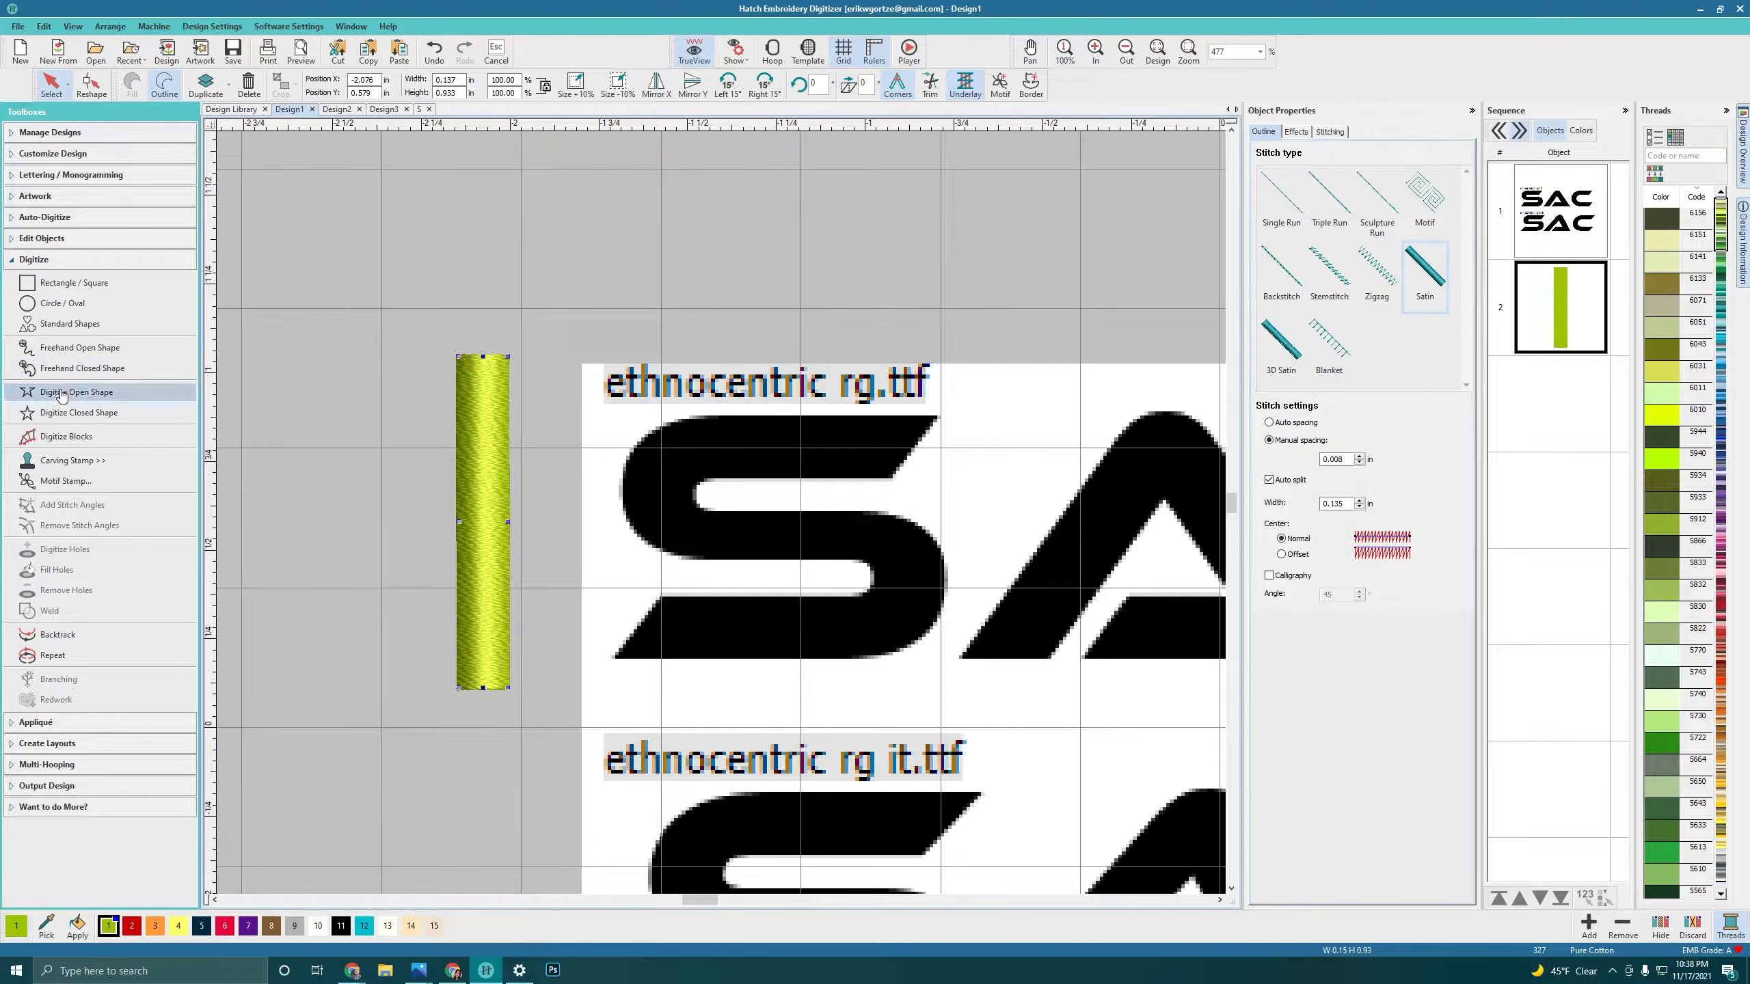
{"action": "left_click", "coordinate": [1281, 201]}
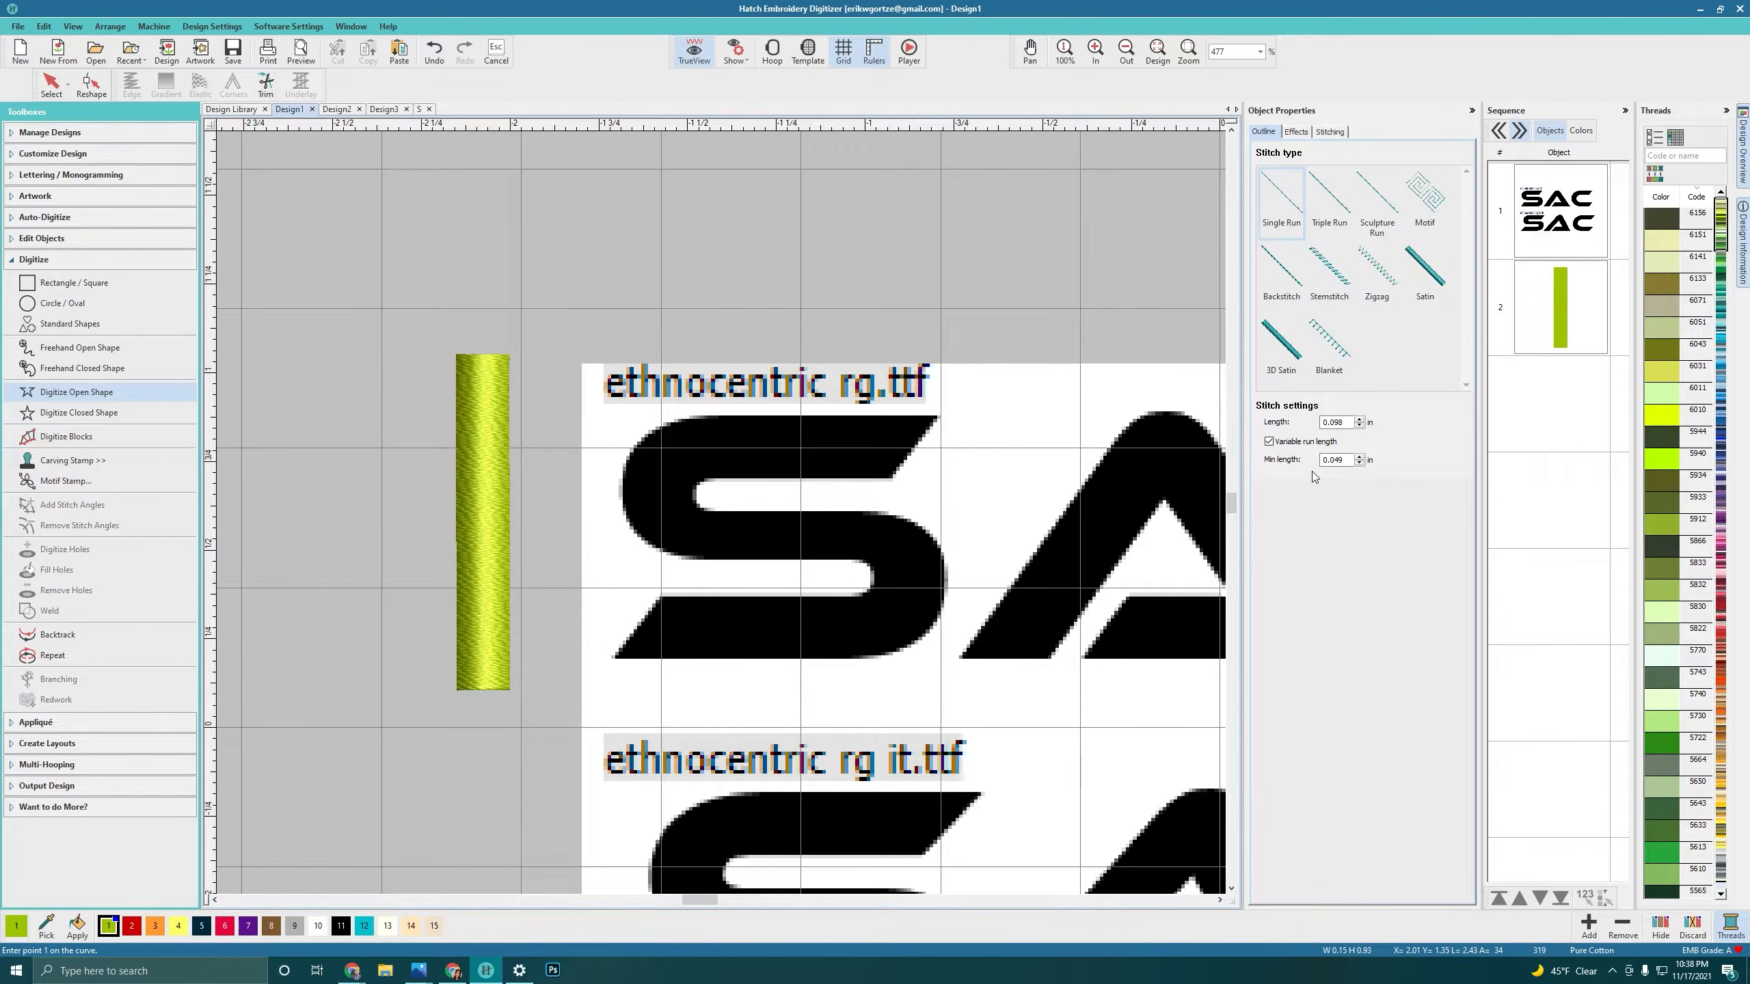
{"action": "scroll", "coordinate": [725, 519], "scroll_direction": "up", "scroll_amount": 2}
{"action": "scroll", "coordinate": [577, 537], "scroll_direction": "down", "scroll_amount": 1}
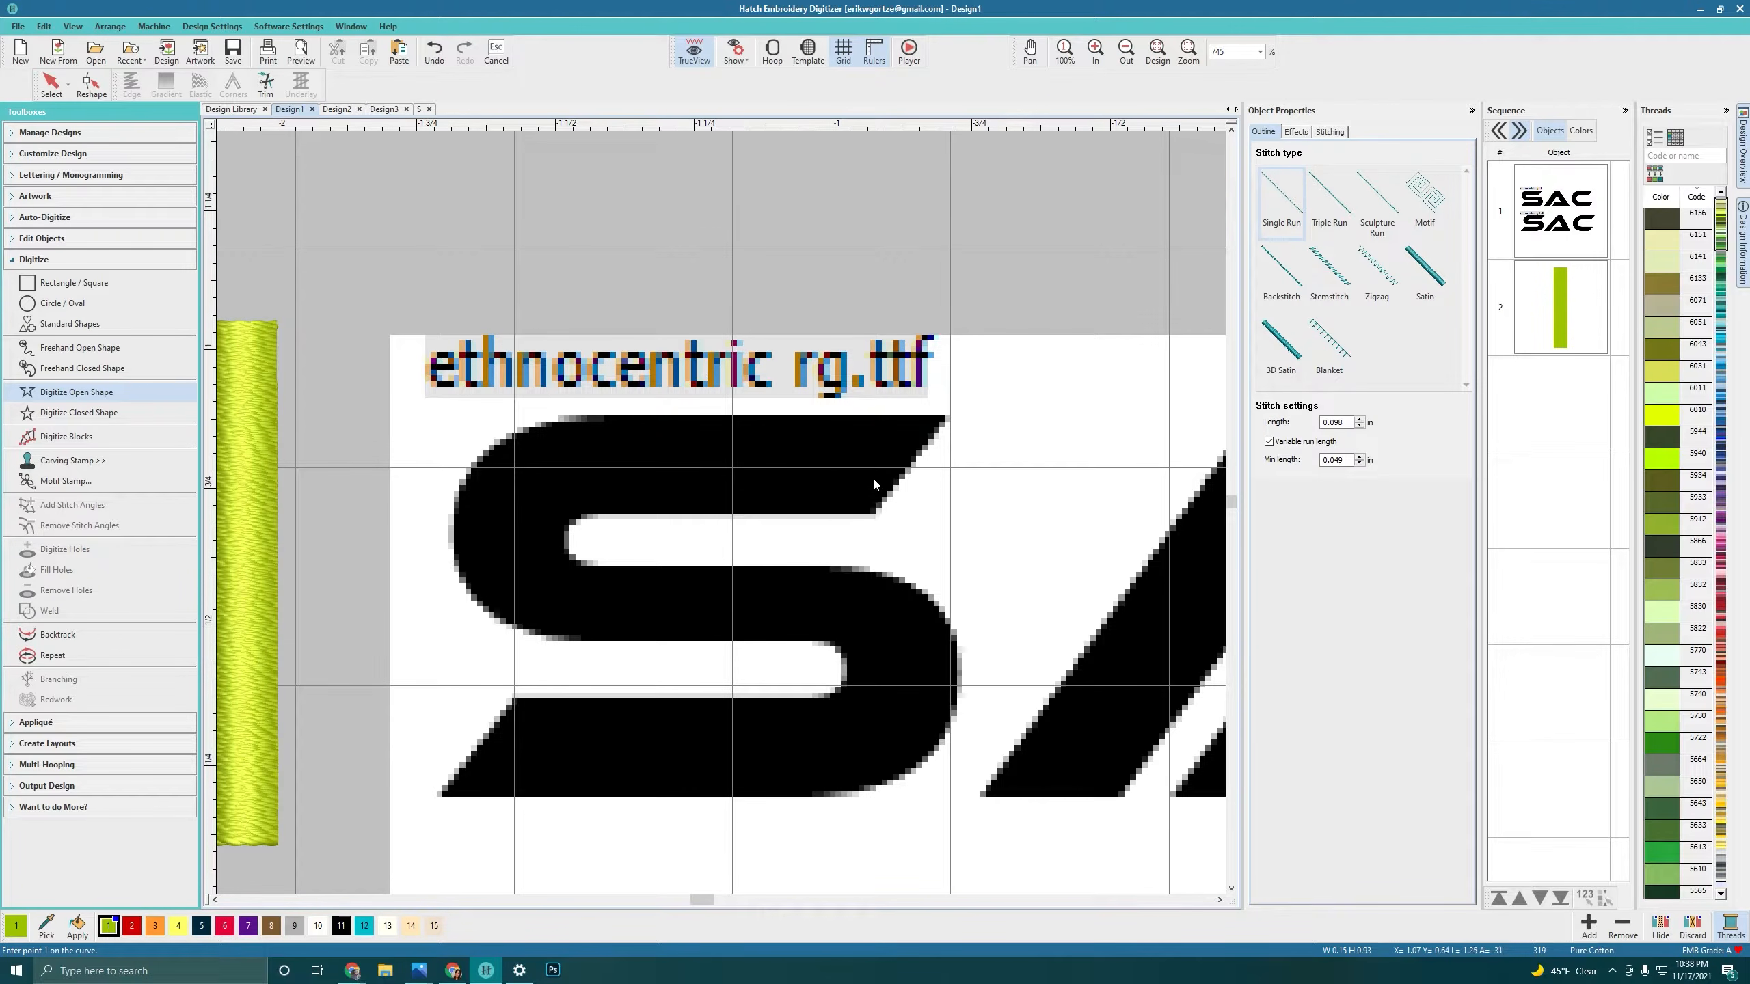
{"action": "left_click", "coordinate": [839, 468]}
{"action": "left_click", "coordinate": [904, 467]}
{"action": "left_click", "coordinate": [849, 458]}
{"action": "left_click", "coordinate": [914, 460]}
{"action": "left_click", "coordinate": [866, 452]}
{"action": "left_click", "coordinate": [921, 448]}
{"action": "left_click", "coordinate": [846, 446]}
{"action": "left_click", "coordinate": [924, 446]}
{"action": "left_click", "coordinate": [864, 439]}
{"action": "left_click", "coordinate": [930, 438]}
{"action": "left_click", "coordinate": [871, 431]}
{"action": "left_click", "coordinate": [903, 469]}
{"action": "left_click", "coordinate": [834, 475]}
{"action": "left_click", "coordinate": [893, 481]}
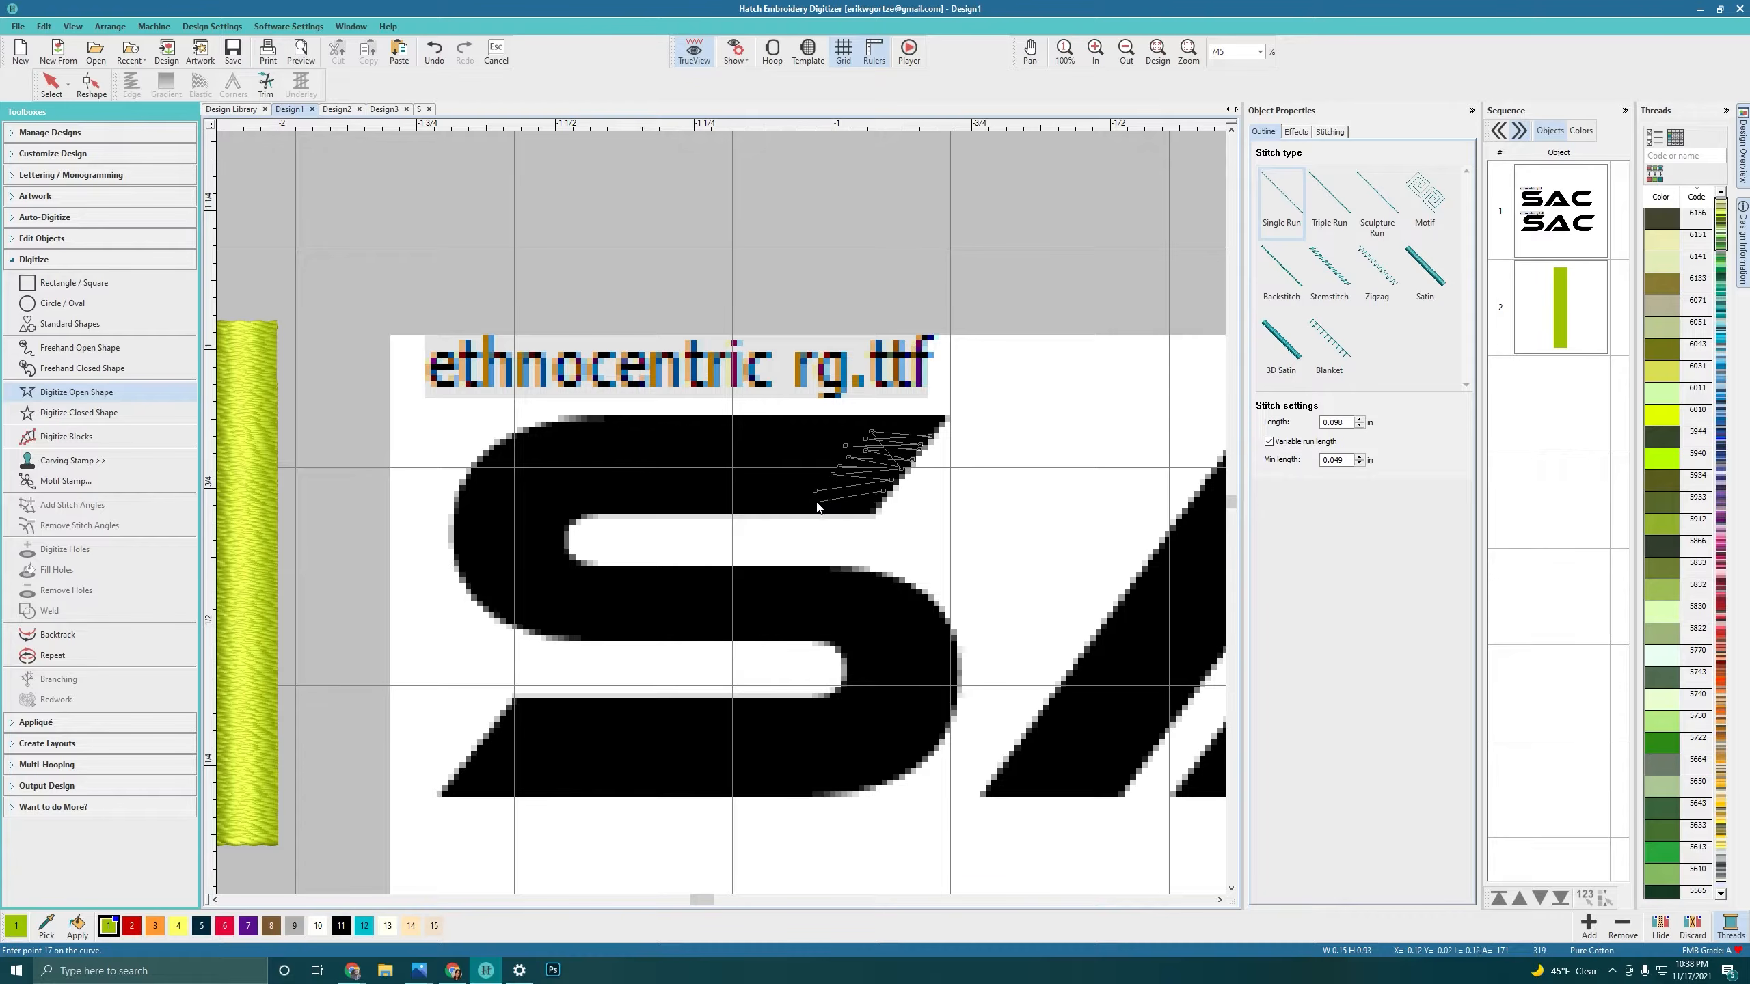
{"action": "left_click", "coordinate": [836, 495]}
{"action": "left_click", "coordinate": [903, 470]}
Step: Continue the run along the centre of the S's curves into its lower stroke
{"action": "left_click", "coordinate": [510, 537]}
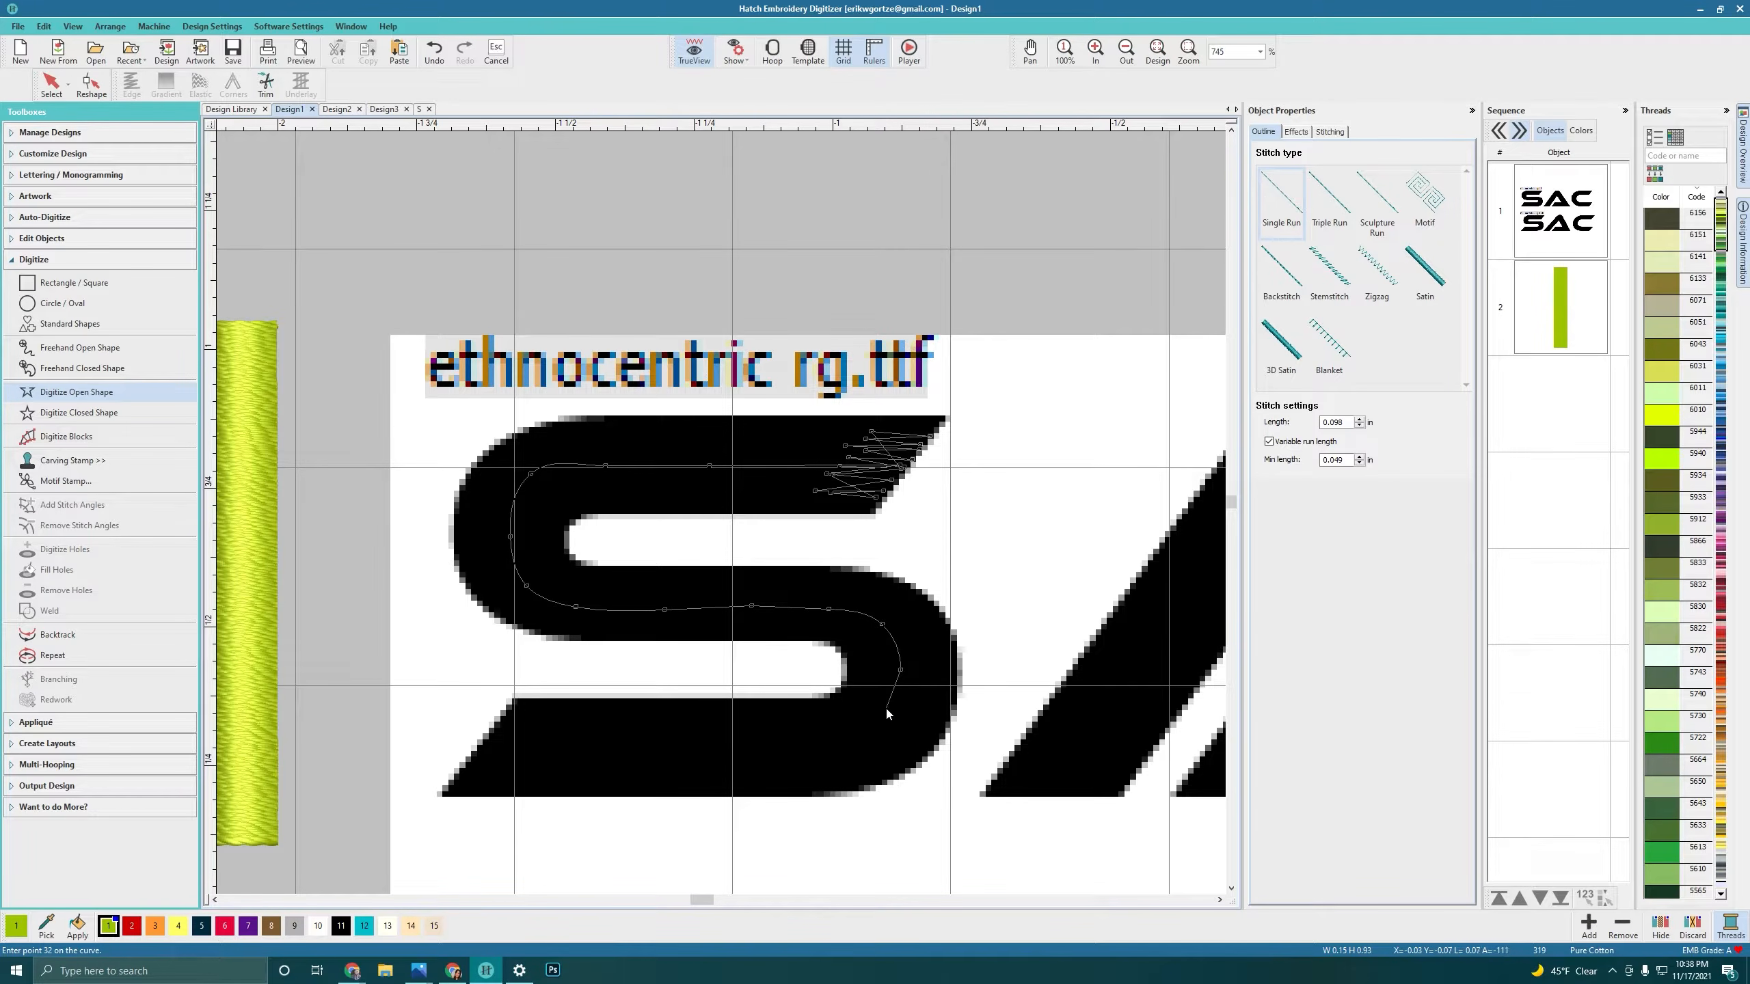
{"action": "left_click", "coordinate": [691, 750]}
{"action": "left_click", "coordinate": [584, 749]}
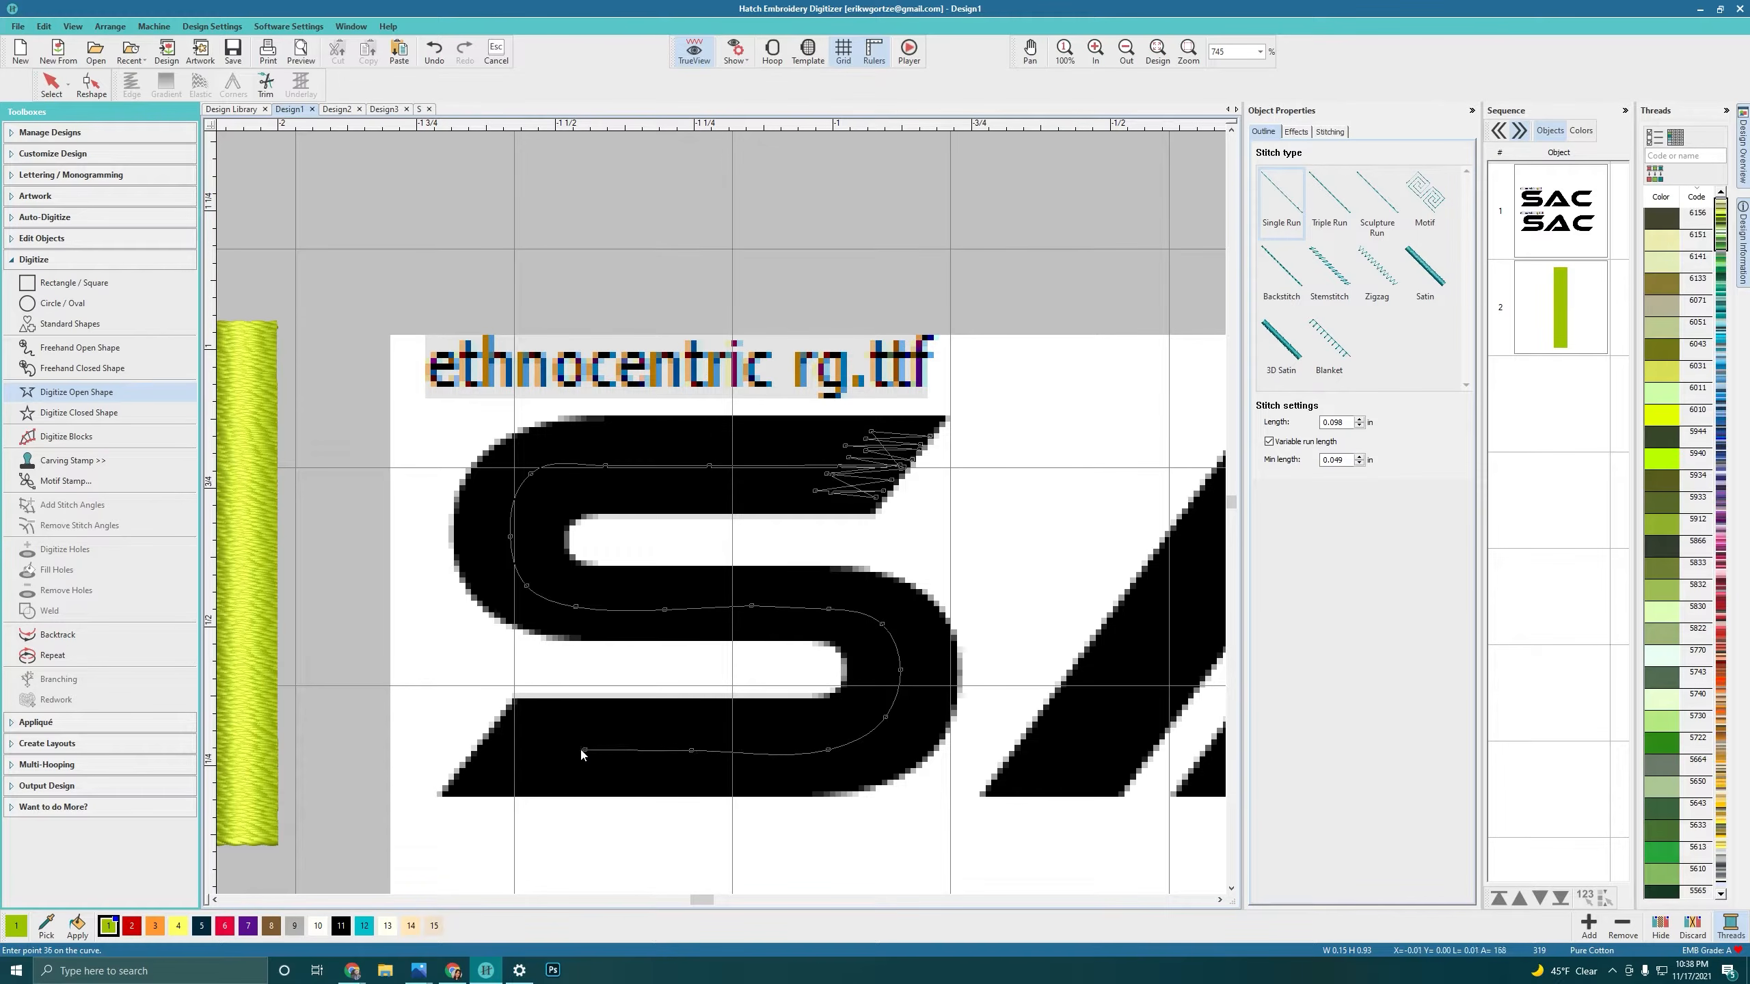
Step: Add zigzag points across the slanted end of the S's lower stroke and finish the tack-down run
{"action": "left_click", "coordinate": [488, 743]}
{"action": "left_click", "coordinate": [567, 739]}
{"action": "left_click", "coordinate": [569, 729]}
{"action": "left_click", "coordinate": [577, 721]}
{"action": "left_click", "coordinate": [506, 722]}
{"action": "left_click", "coordinate": [532, 744]}
{"action": "left_click", "coordinate": [472, 758]}
{"action": "left_click", "coordinate": [541, 766]}
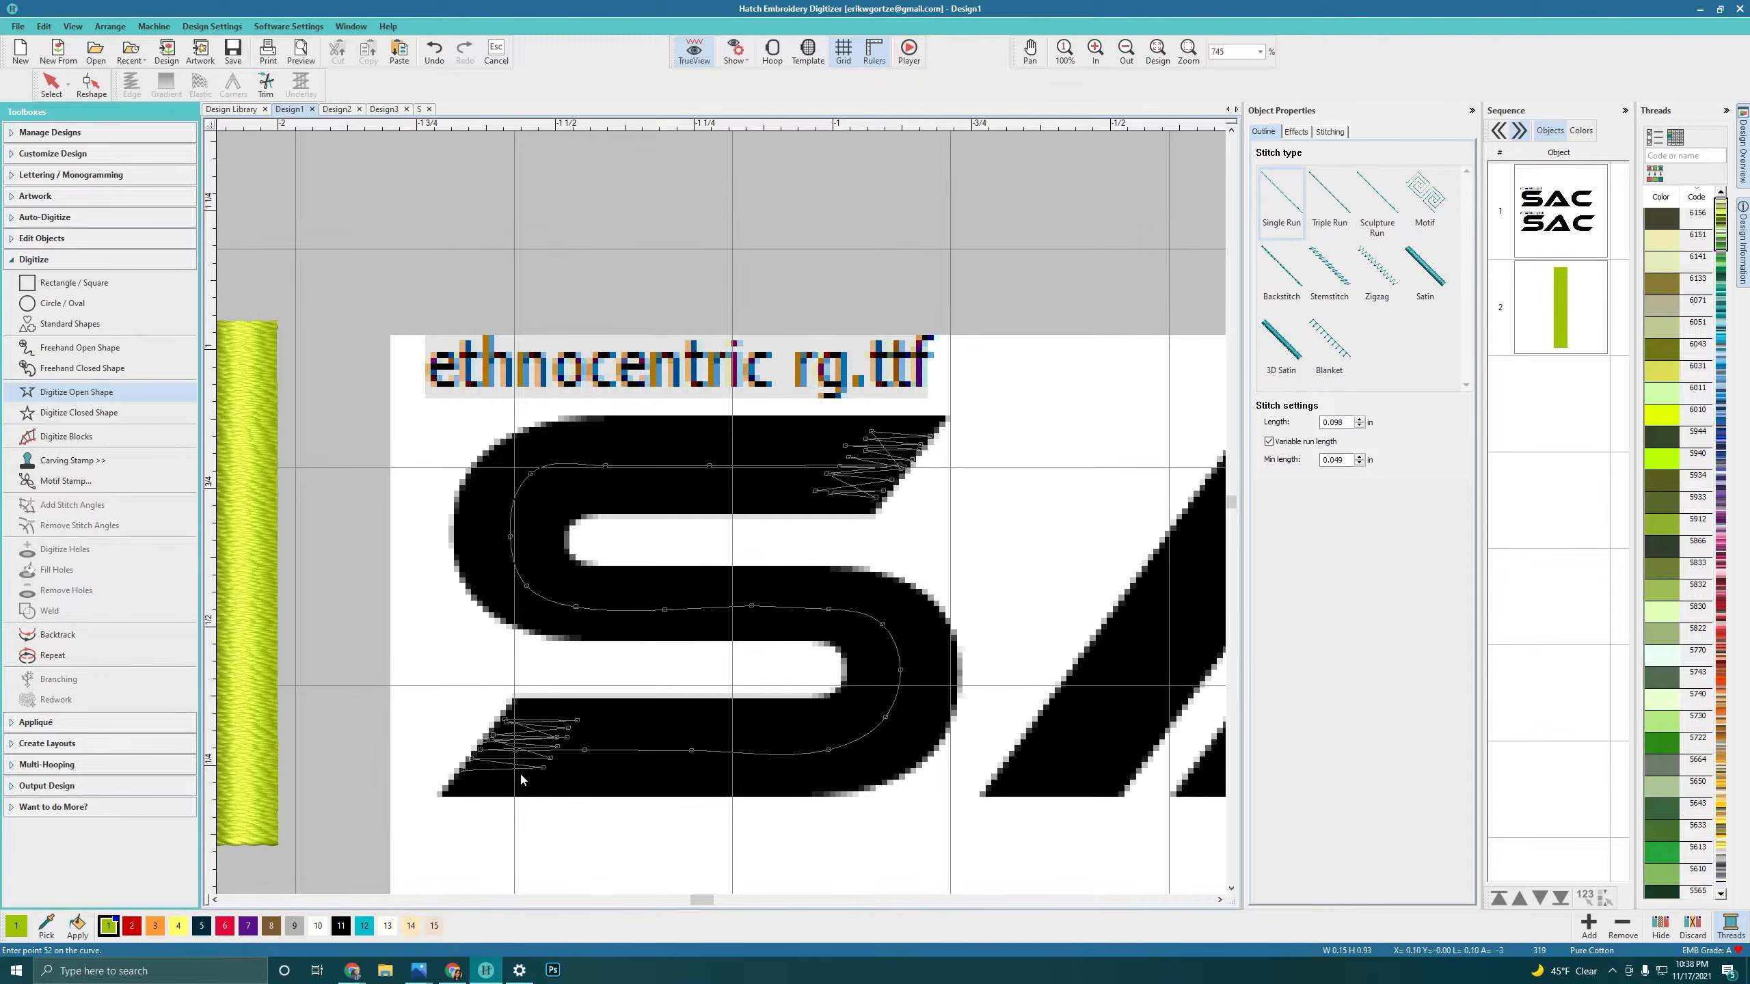
{"action": "left_click", "coordinate": [457, 777]}
{"action": "left_click", "coordinate": [526, 784]}
{"action": "left_click", "coordinate": [483, 751]}
{"action": "key", "text": "Return"}
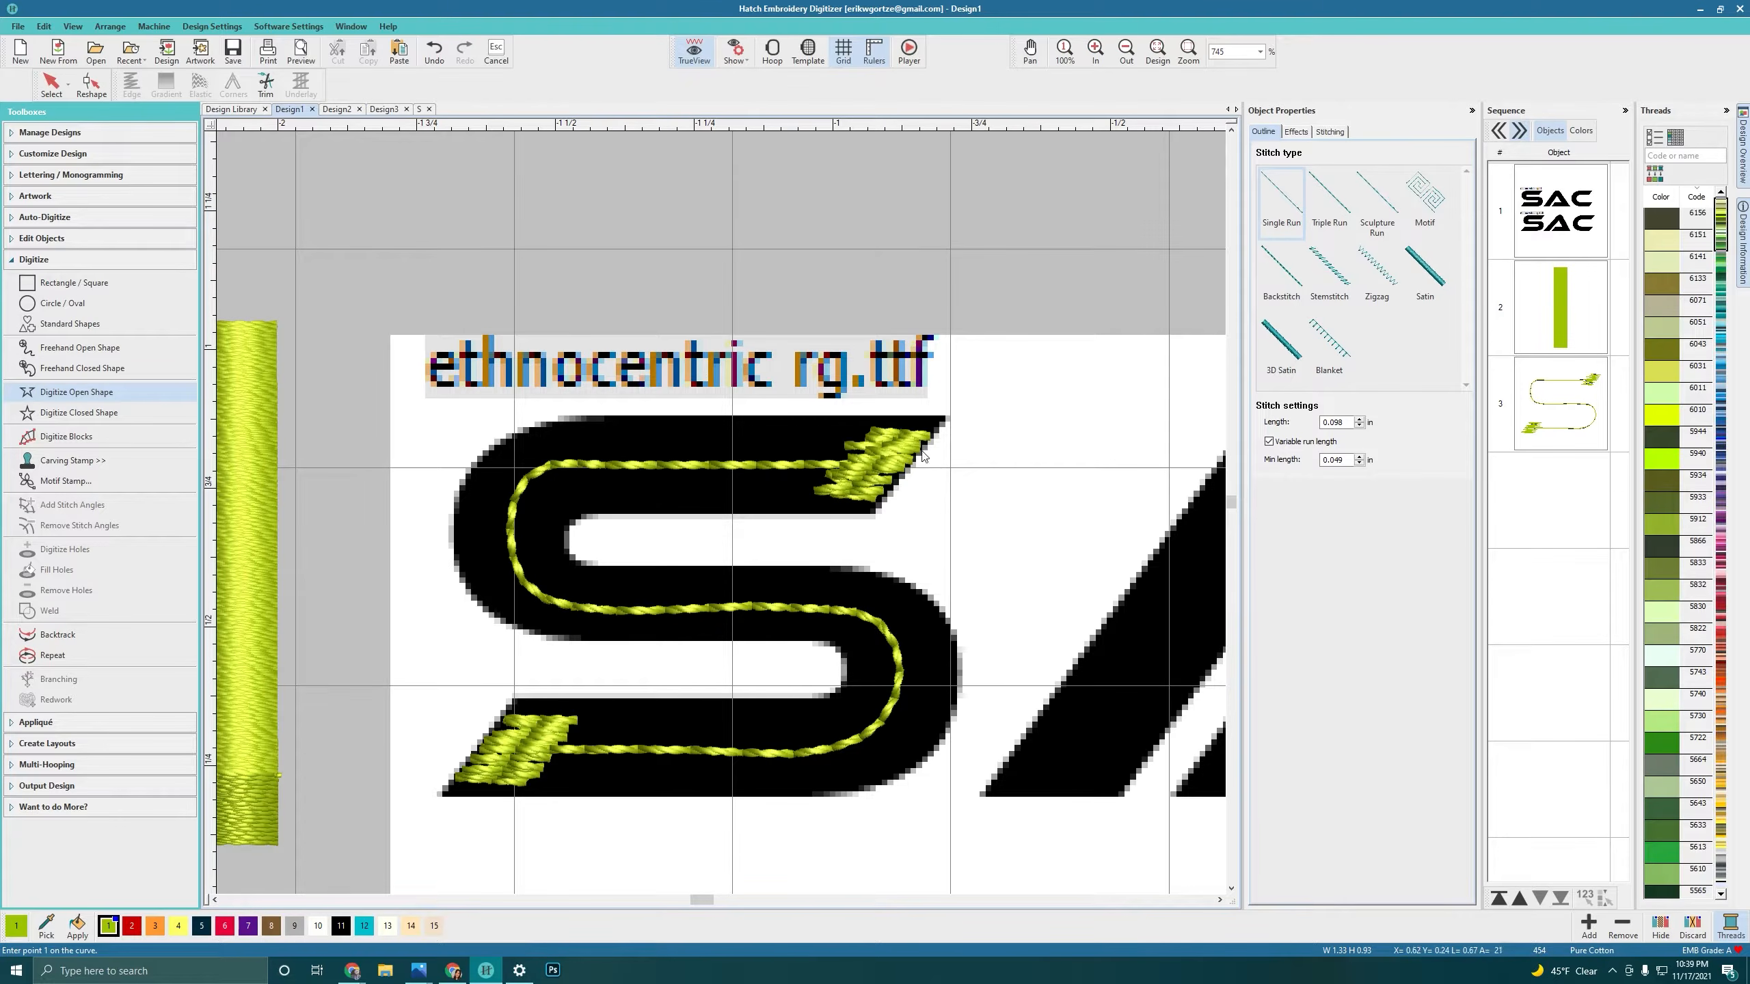
Step: Change the vertical satin column's underlay type to Center Run and play back its stitching
{"action": "scroll", "coordinate": [895, 461], "scroll_direction": "down", "scroll_amount": 3}
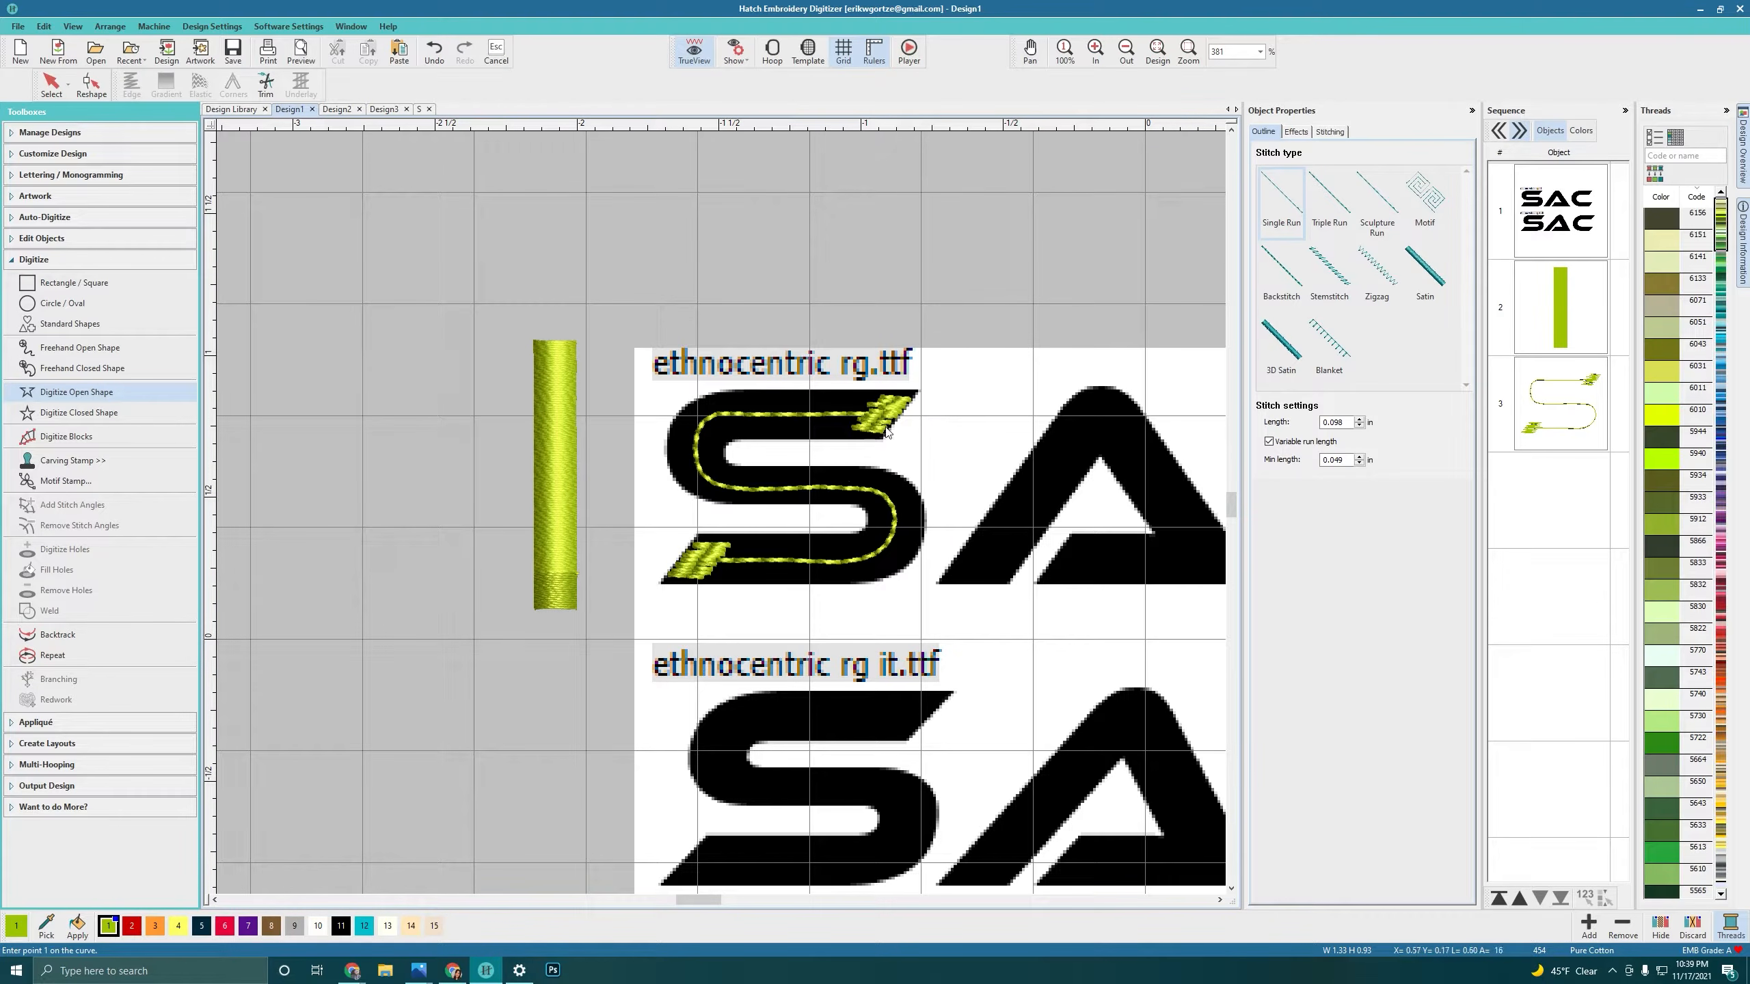
{"action": "left_click", "coordinate": [52, 82]}
{"action": "left_click", "coordinate": [566, 386]}
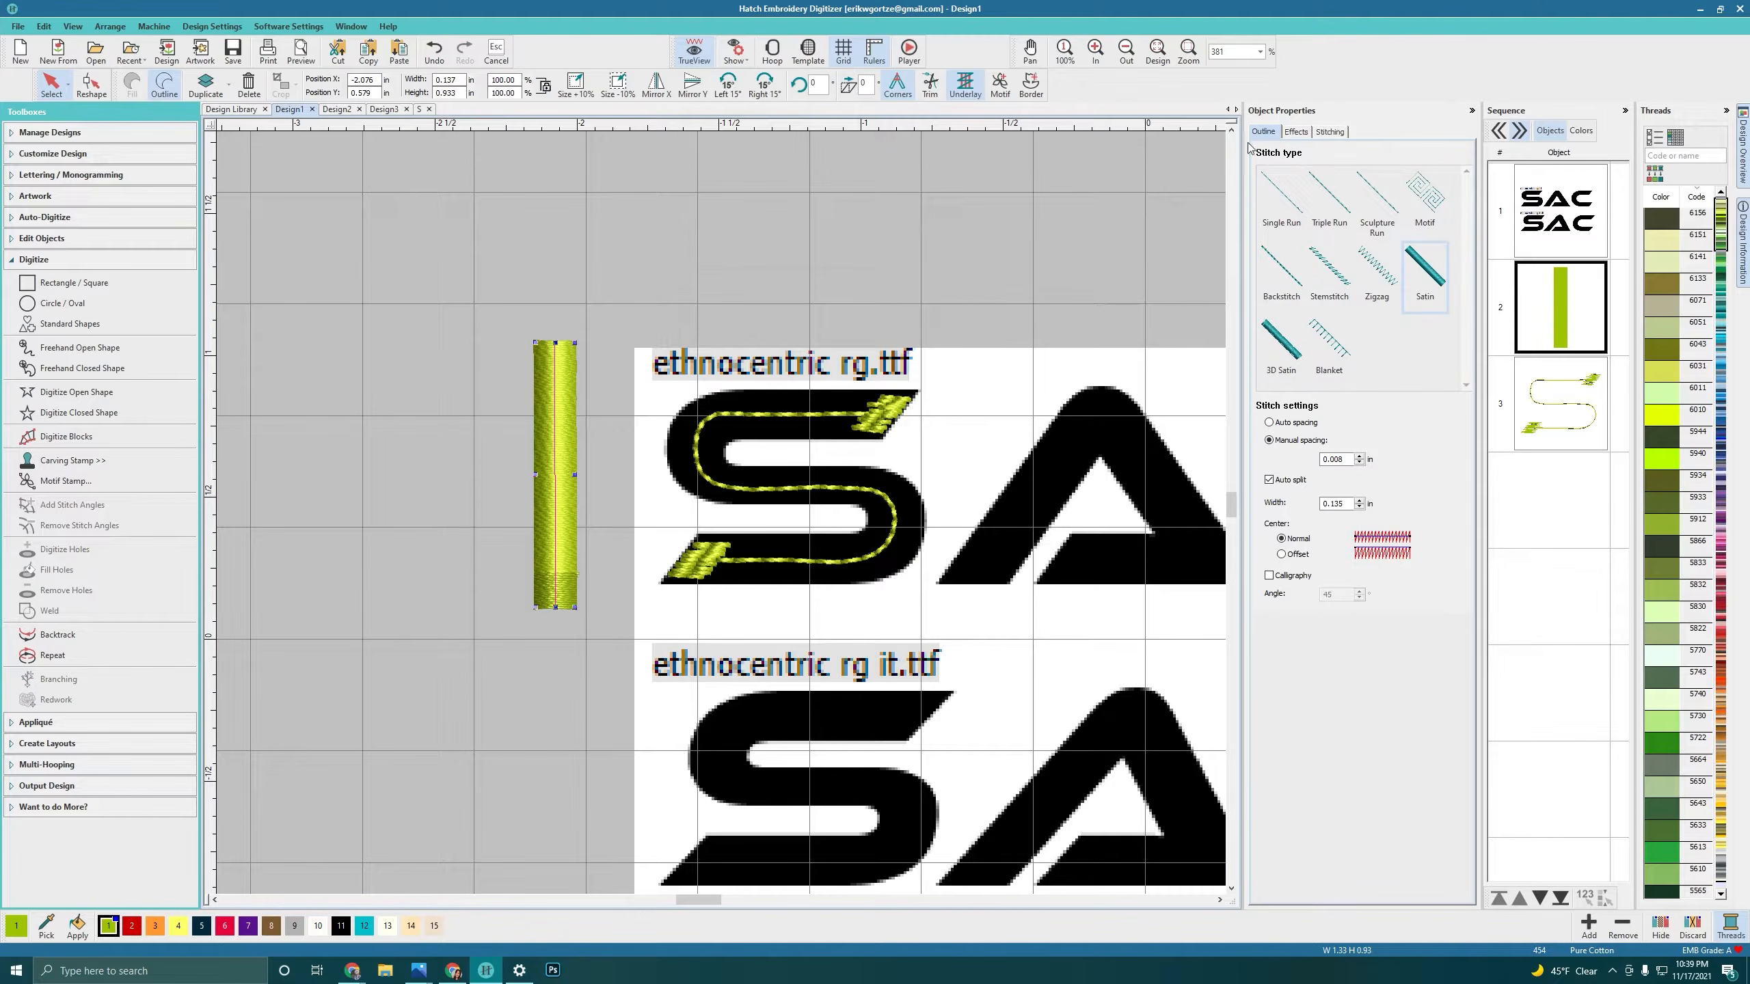
{"action": "left_click", "coordinate": [1295, 131]}
{"action": "left_click", "coordinate": [1330, 131]}
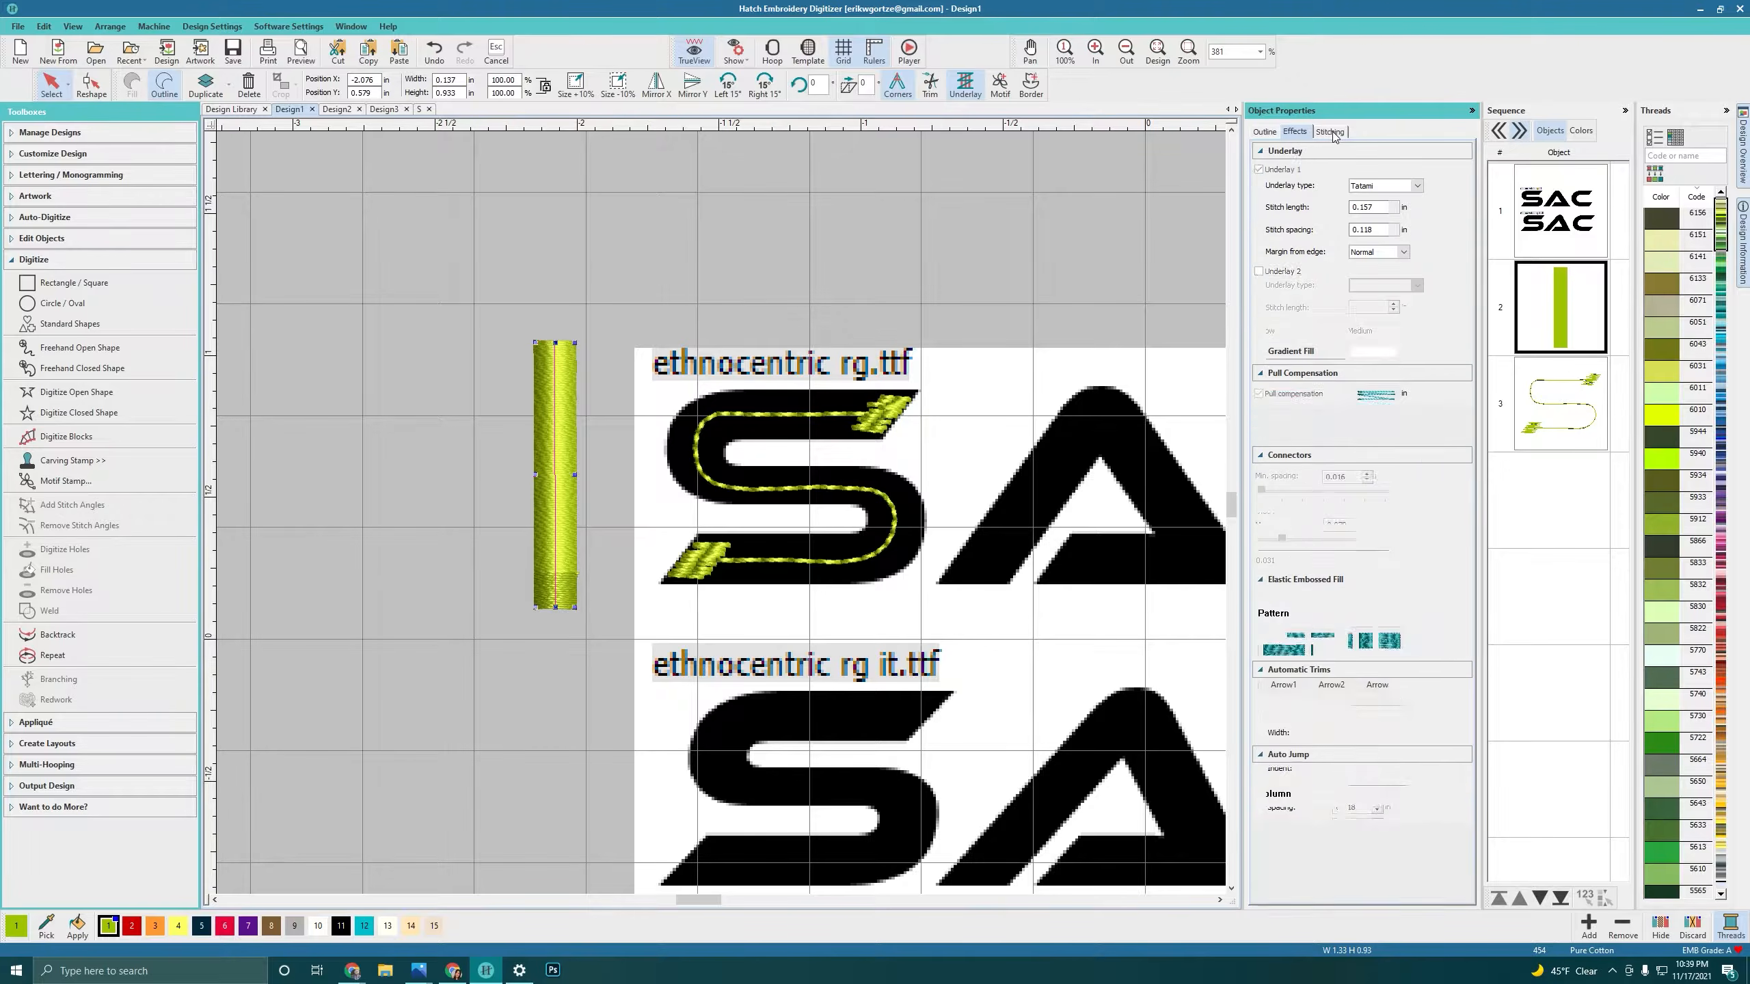
{"action": "left_click", "coordinate": [1264, 132]}
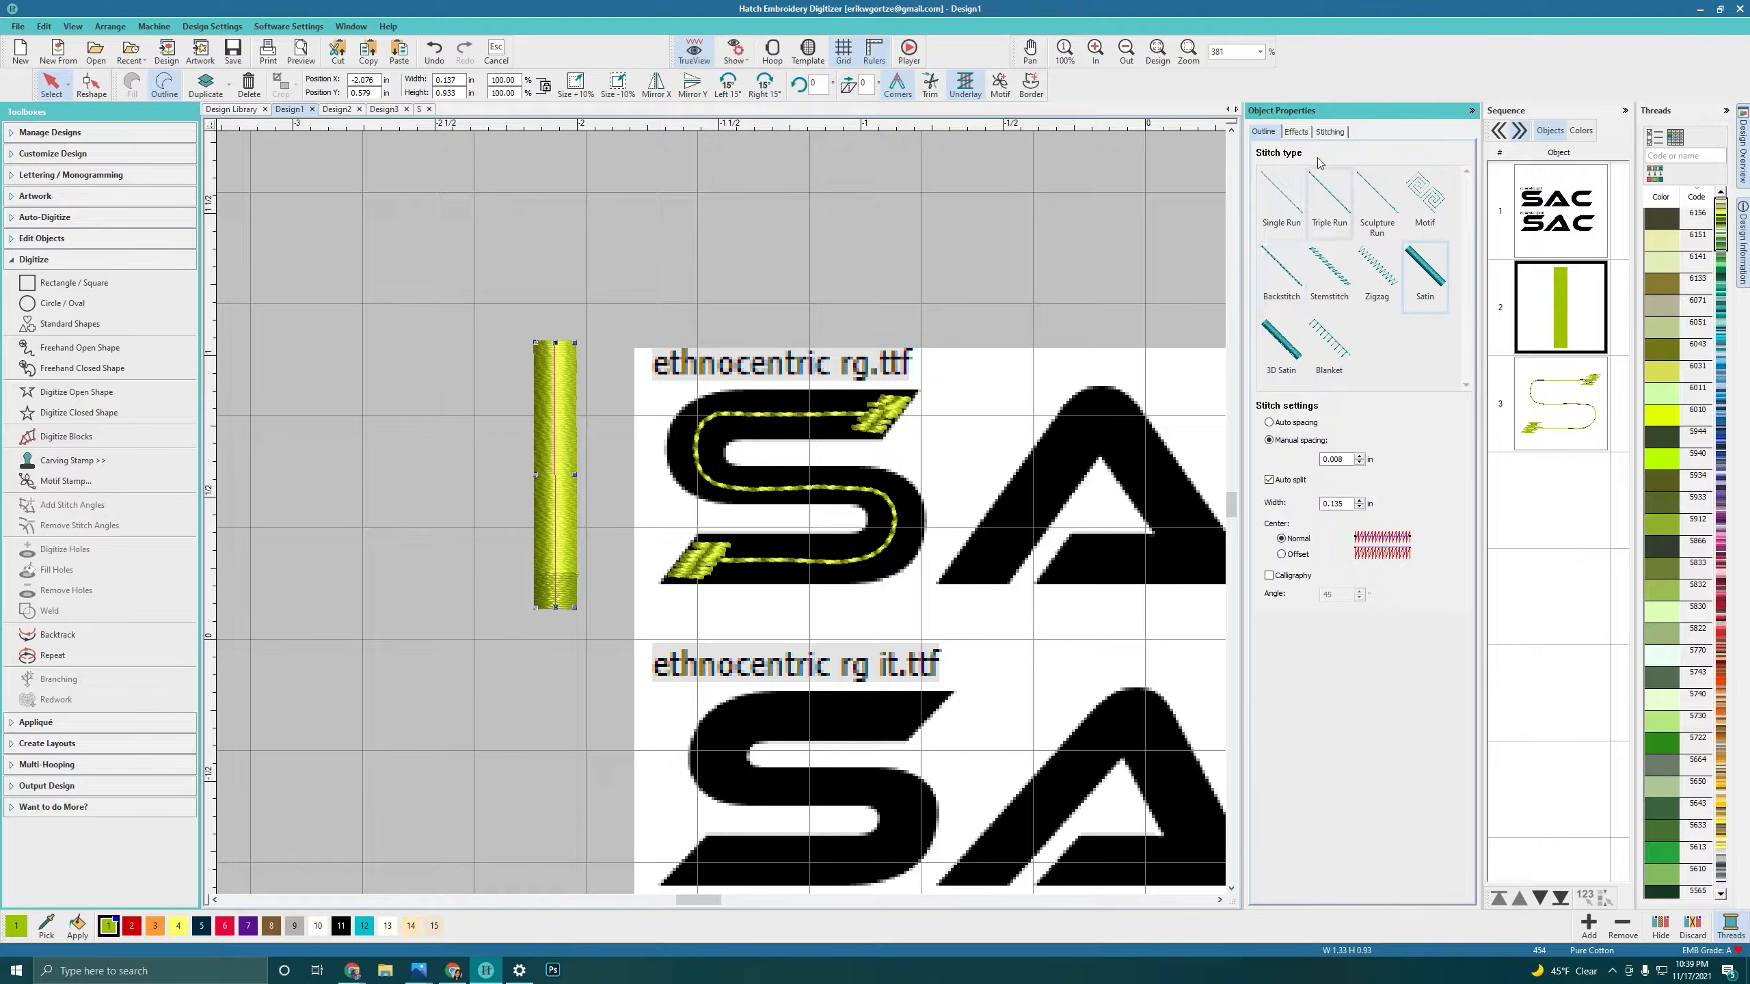
{"action": "left_click", "coordinate": [1543, 304]}
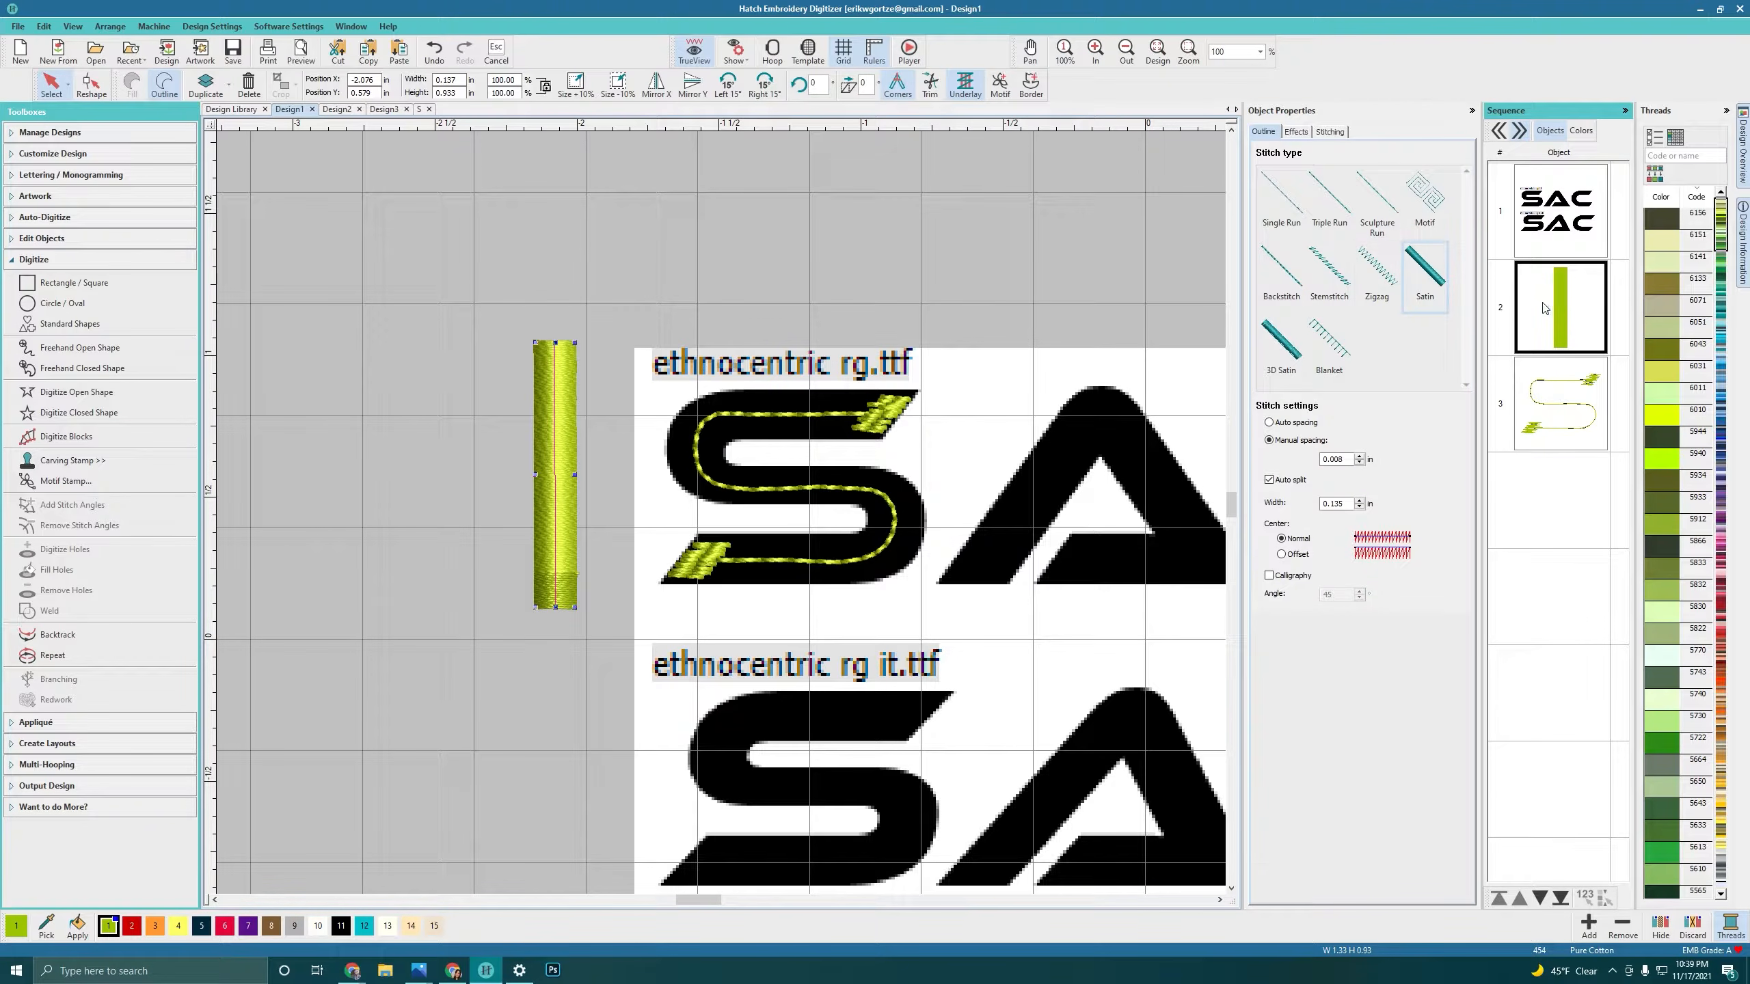
{"action": "left_click", "coordinate": [1338, 132]}
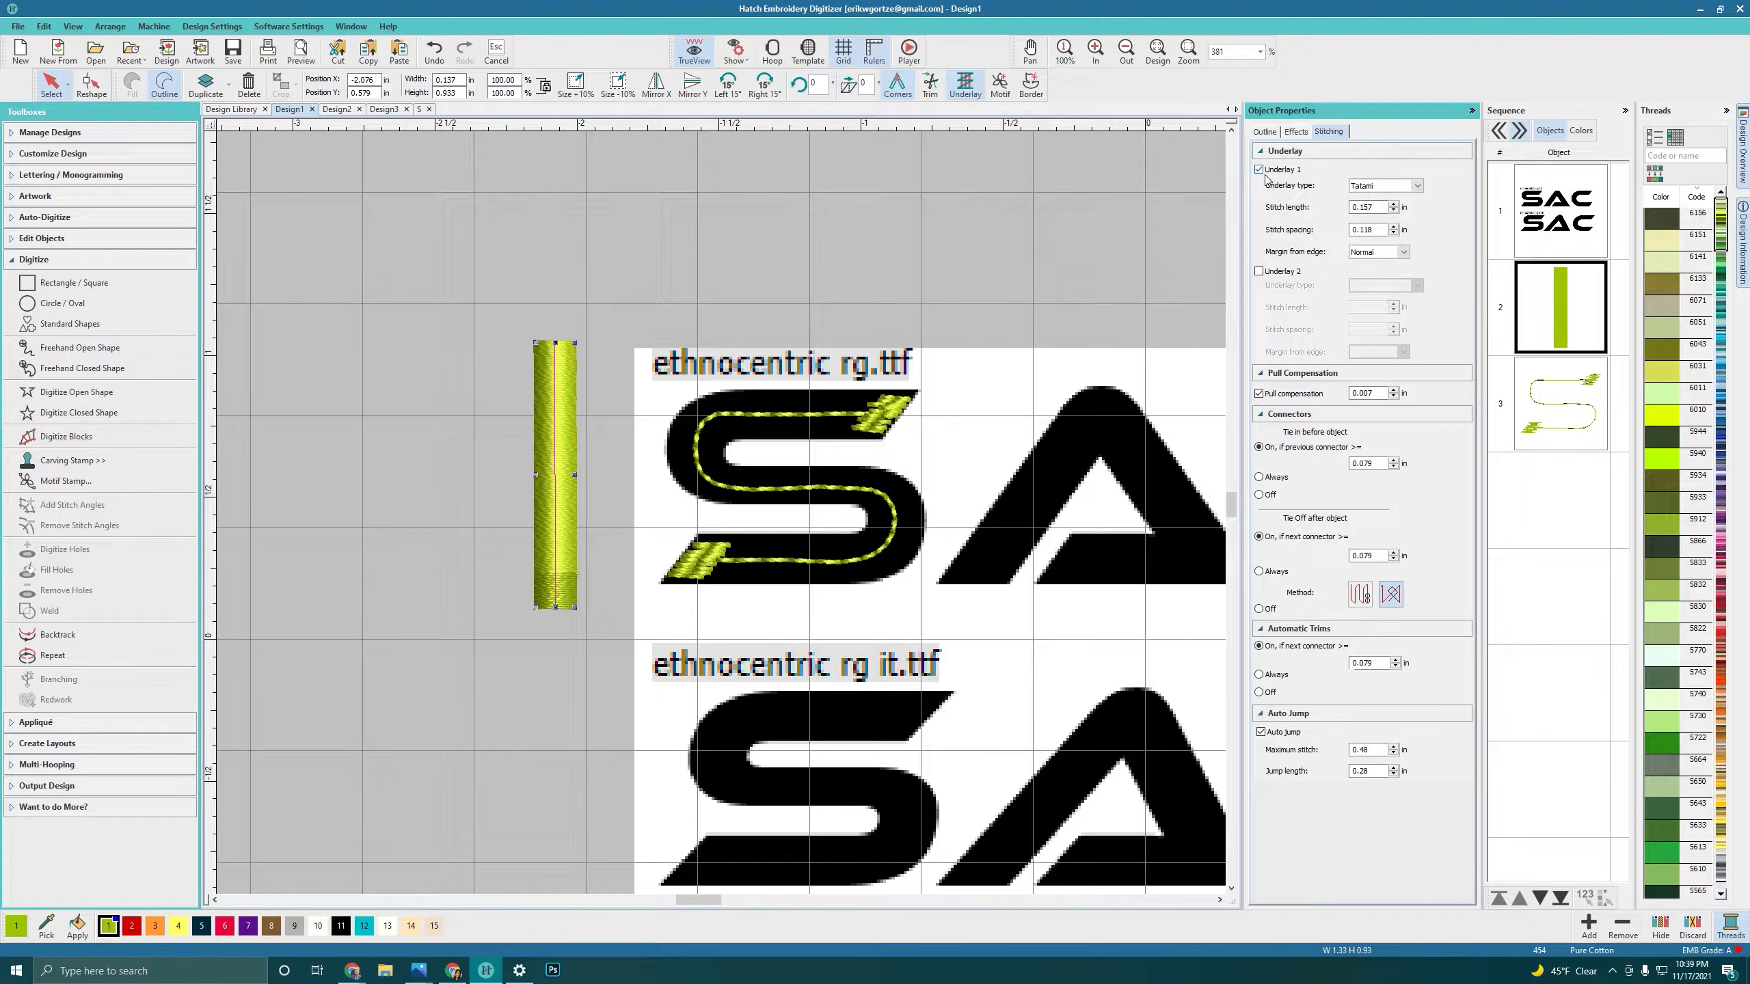
{"action": "left_click", "coordinate": [1419, 187]}
{"action": "left_click", "coordinate": [1381, 197]}
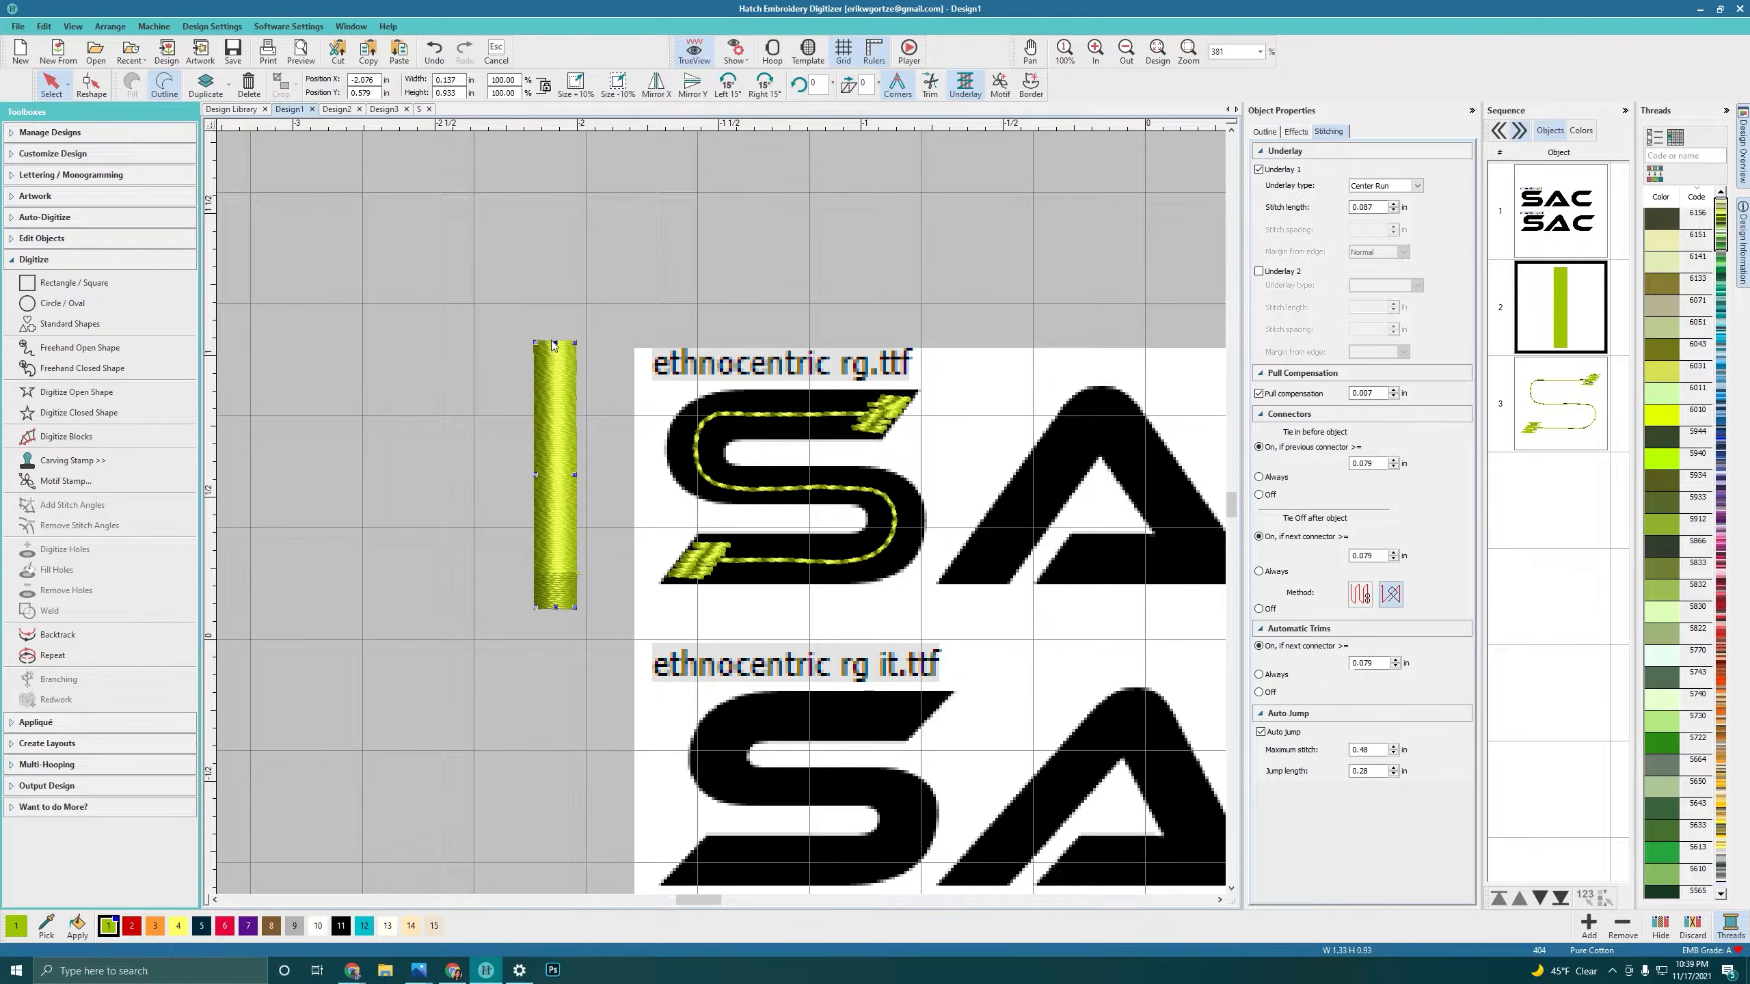
{"action": "left_click", "coordinate": [908, 50]}
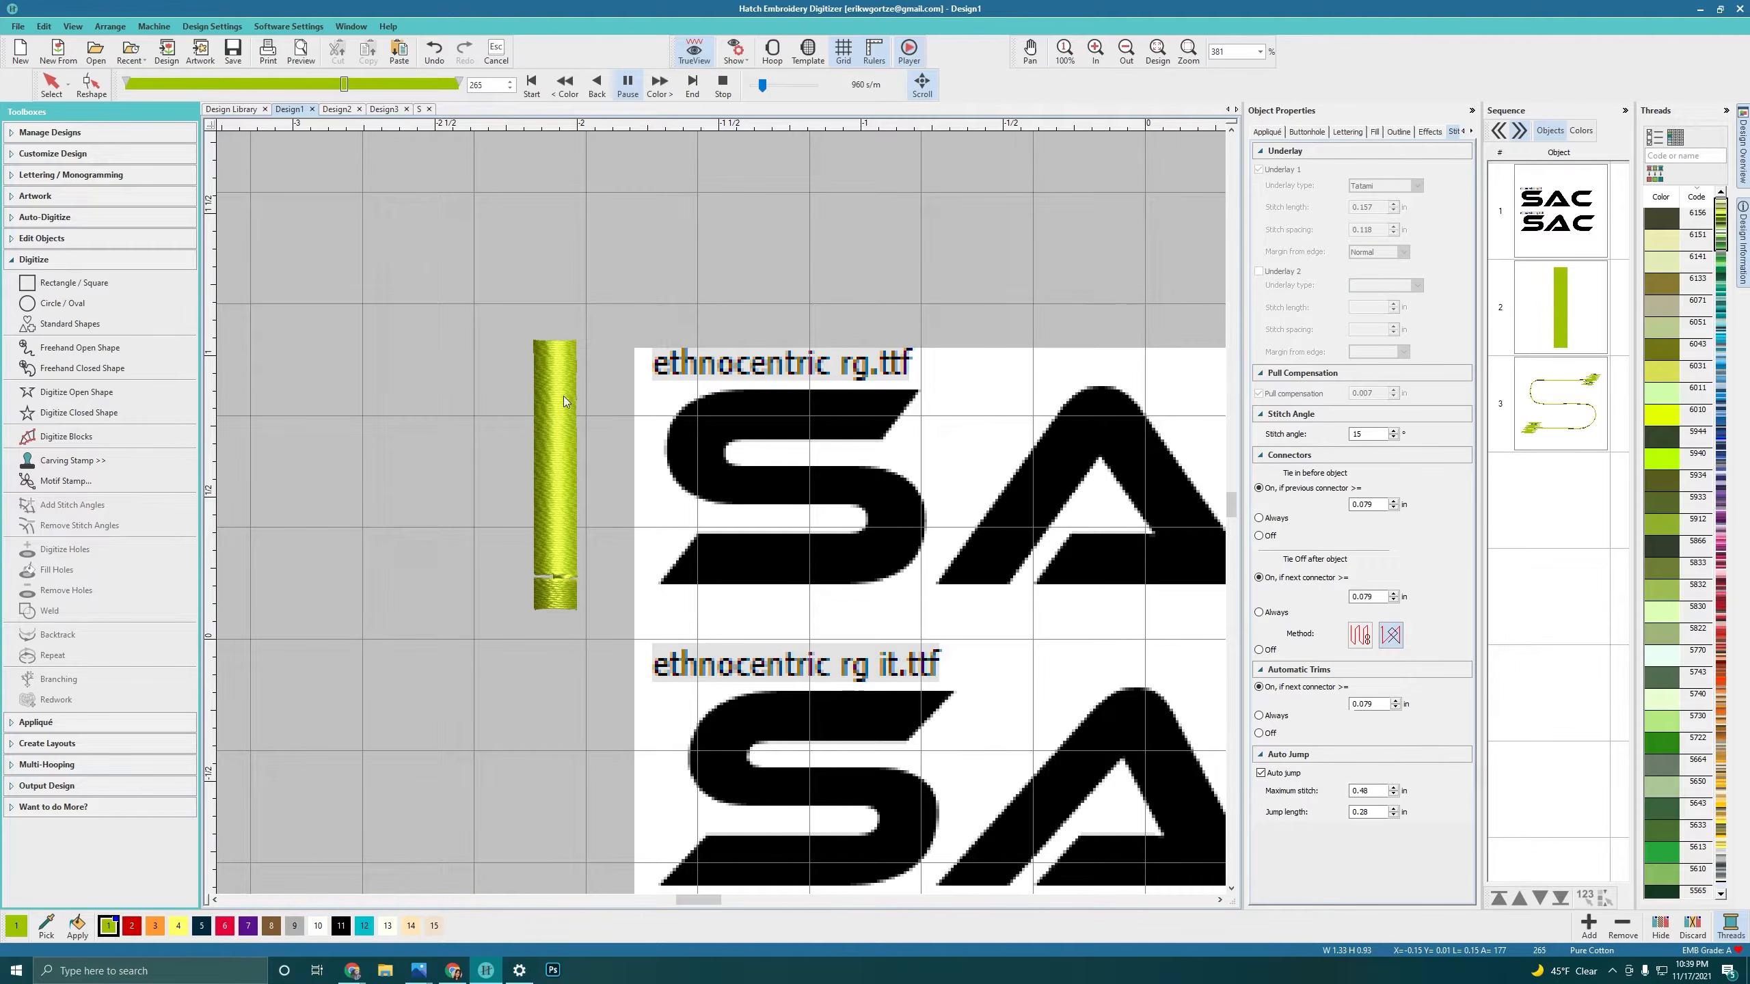
Step: Digitize a short open line along the slanted end of the upper A's crossbar and convert it to Satin
{"action": "left_click", "coordinate": [76, 392]}
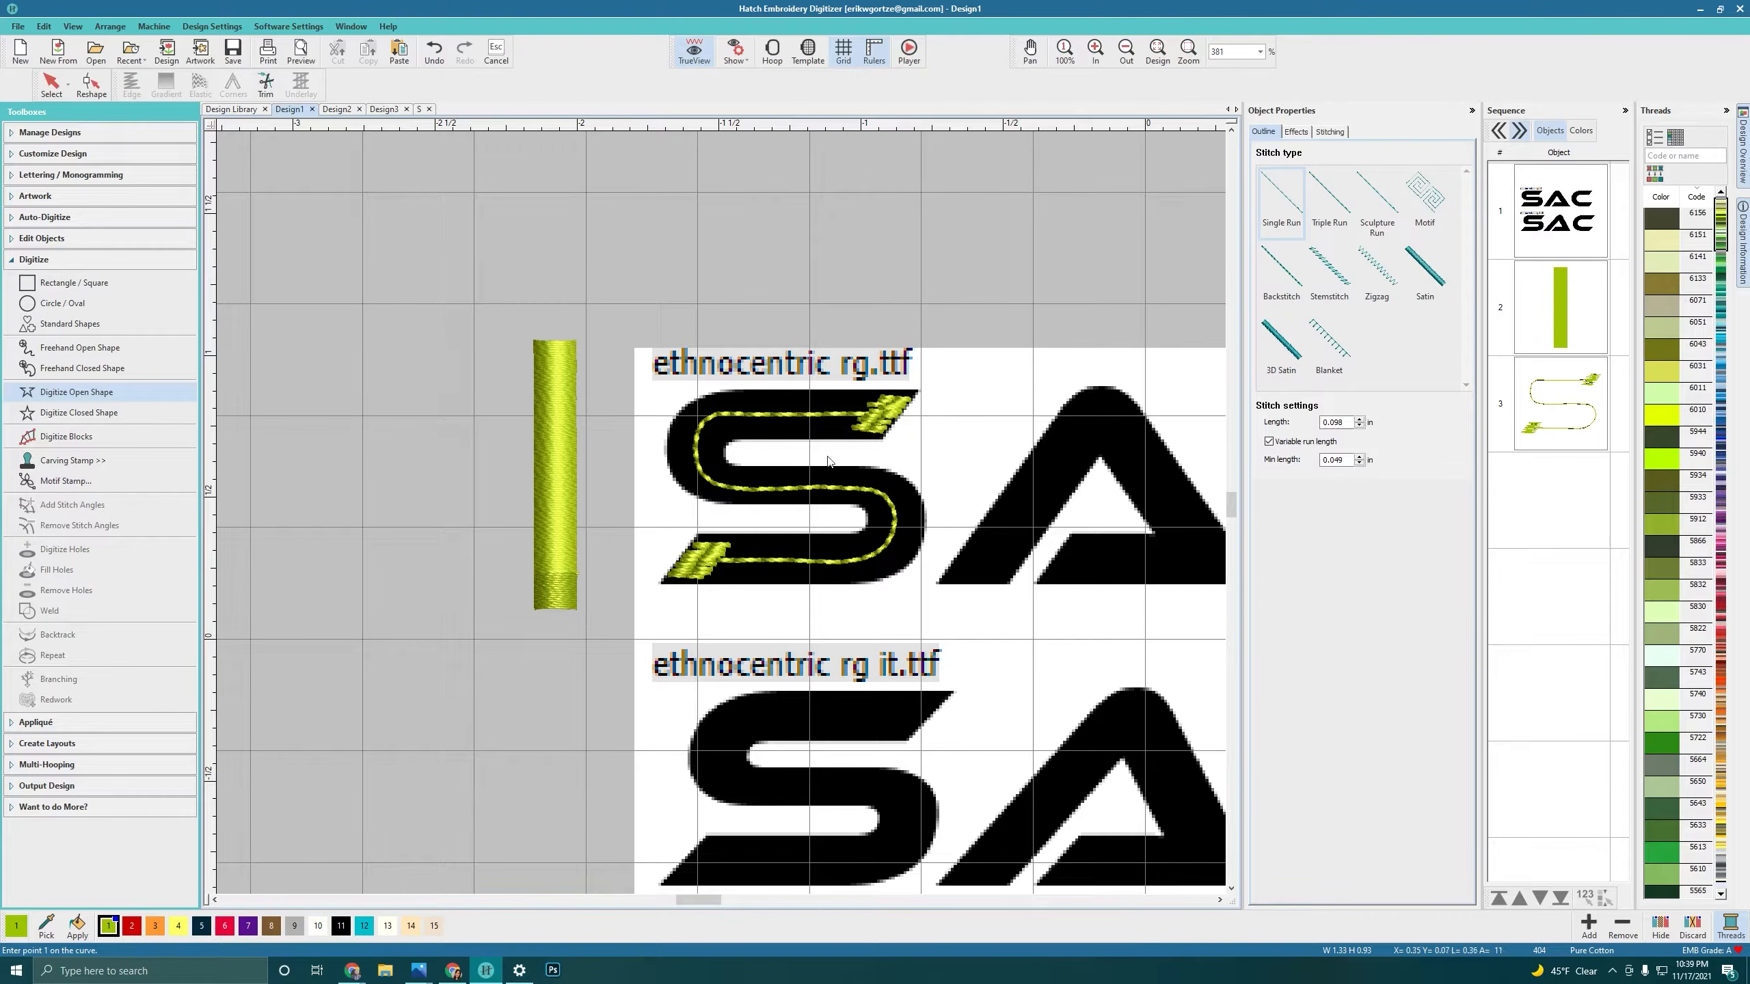
{"action": "scroll", "coordinate": [960, 590], "scroll_direction": "up", "scroll_amount": 3}
{"action": "scroll", "coordinate": [558, 496], "scroll_direction": "down", "scroll_amount": 2}
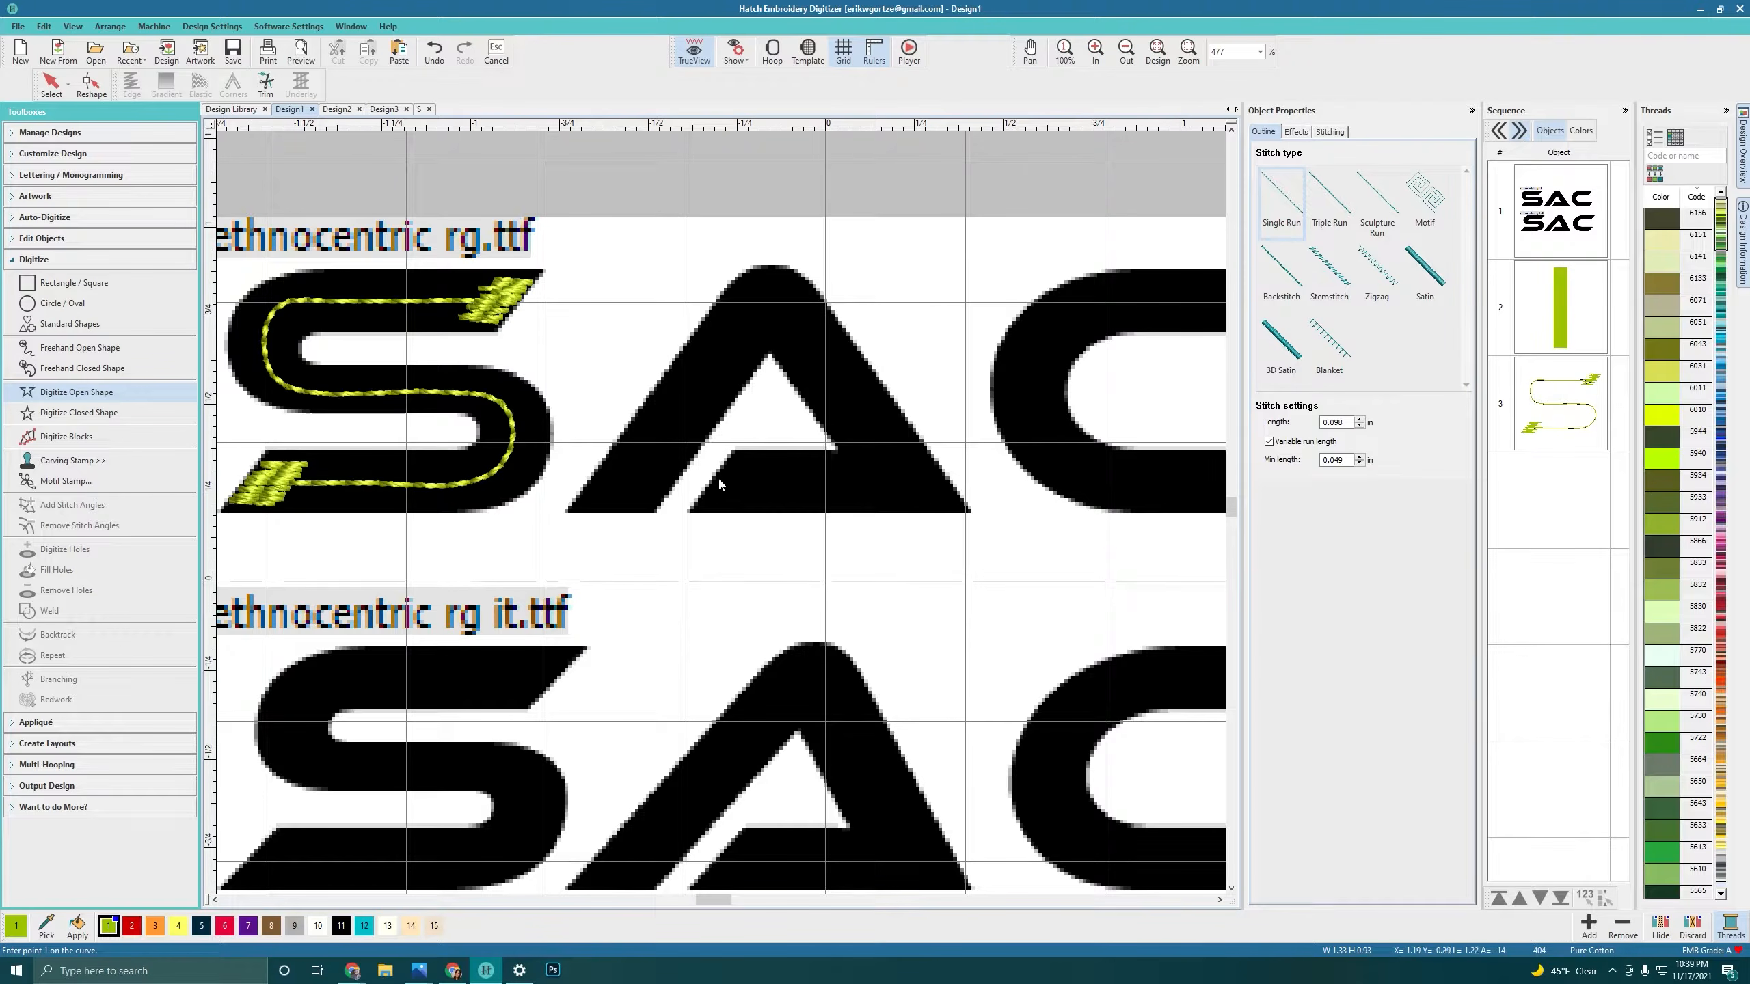
{"action": "left_click", "coordinate": [732, 454]}
{"action": "left_click", "coordinate": [692, 512]}
{"action": "key", "text": "Return"}
{"action": "left_click", "coordinate": [1547, 542]}
{"action": "left_click", "coordinate": [1432, 284]}
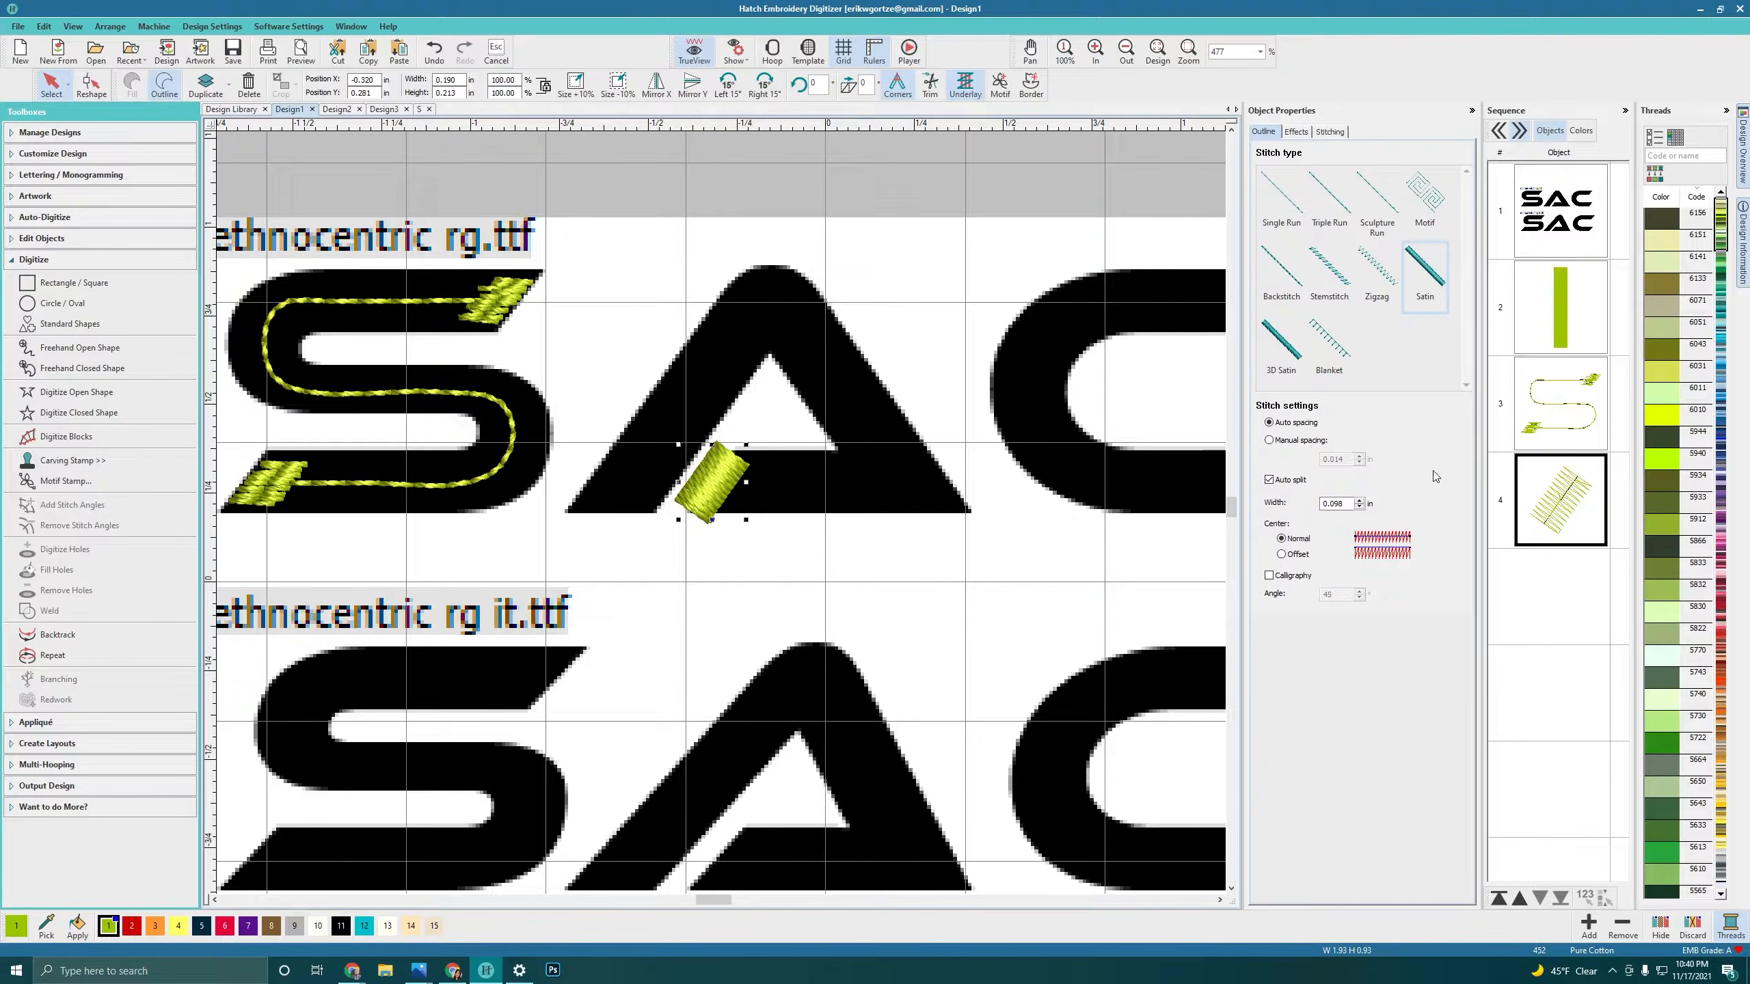
Step: Set the short crossbar-end satin's width to 0.040 in
{"action": "left_click_drag", "start_coordinate": [1332, 503], "coordinate": [1355, 510]}
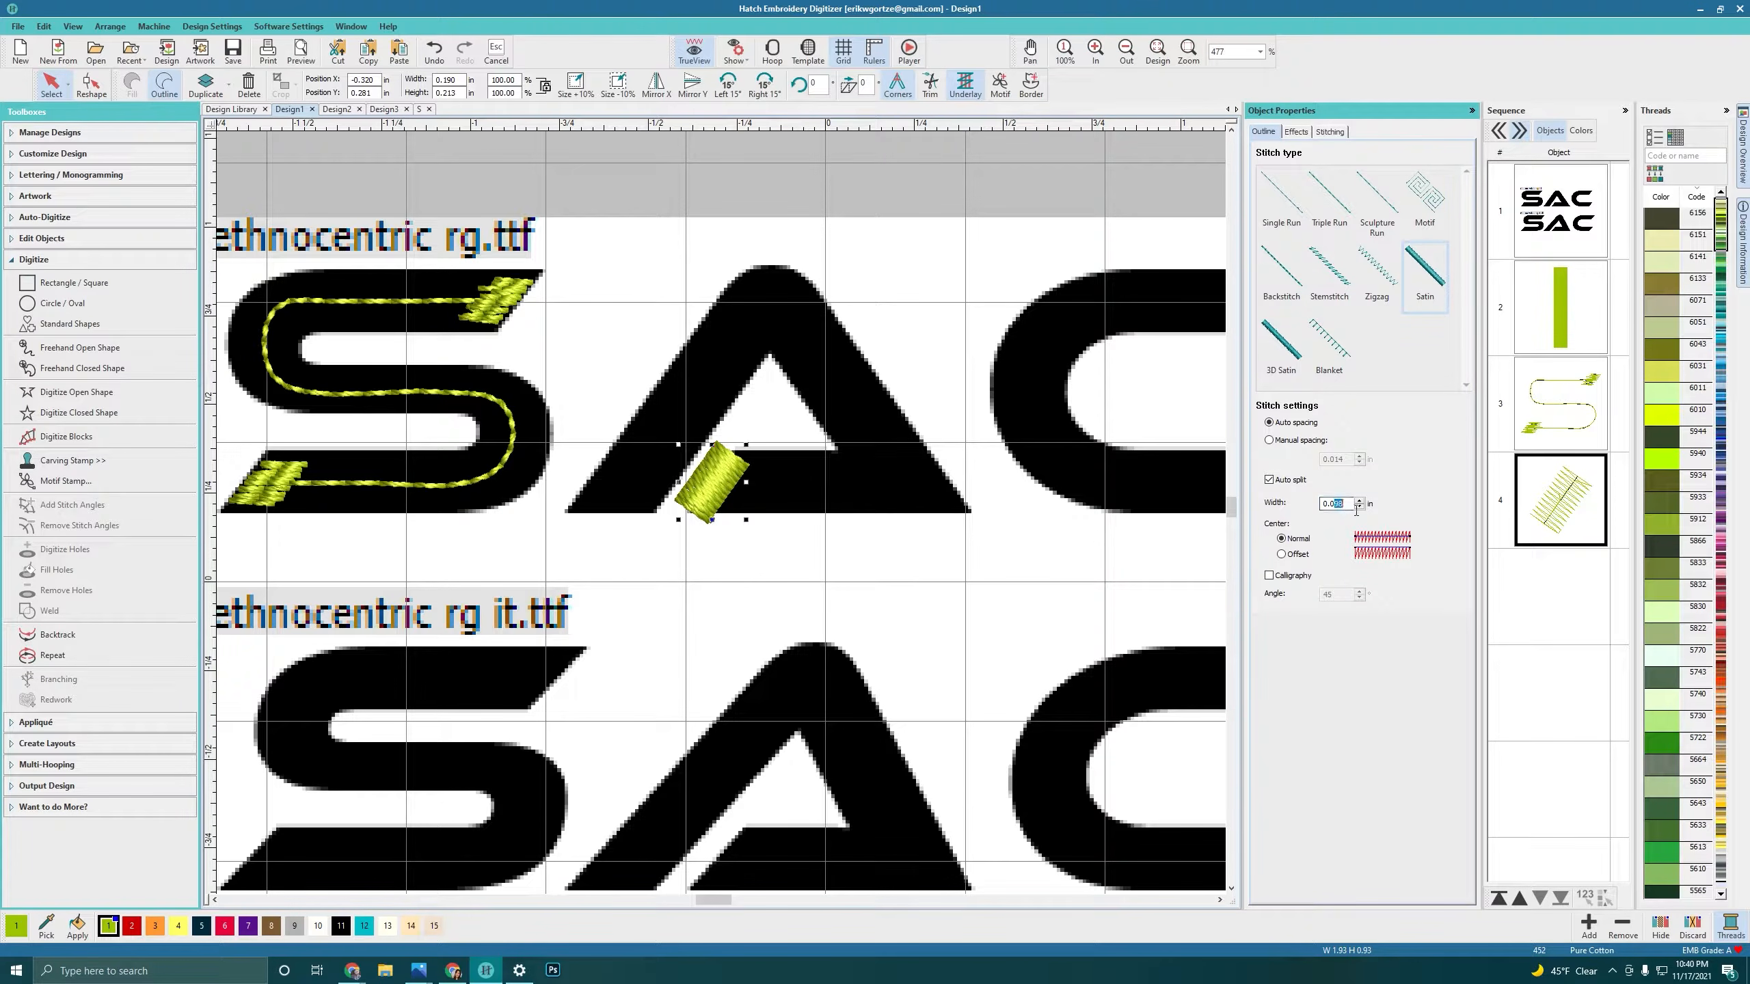
{"action": "type", "text": "4"}
{"action": "key", "text": "Return"}
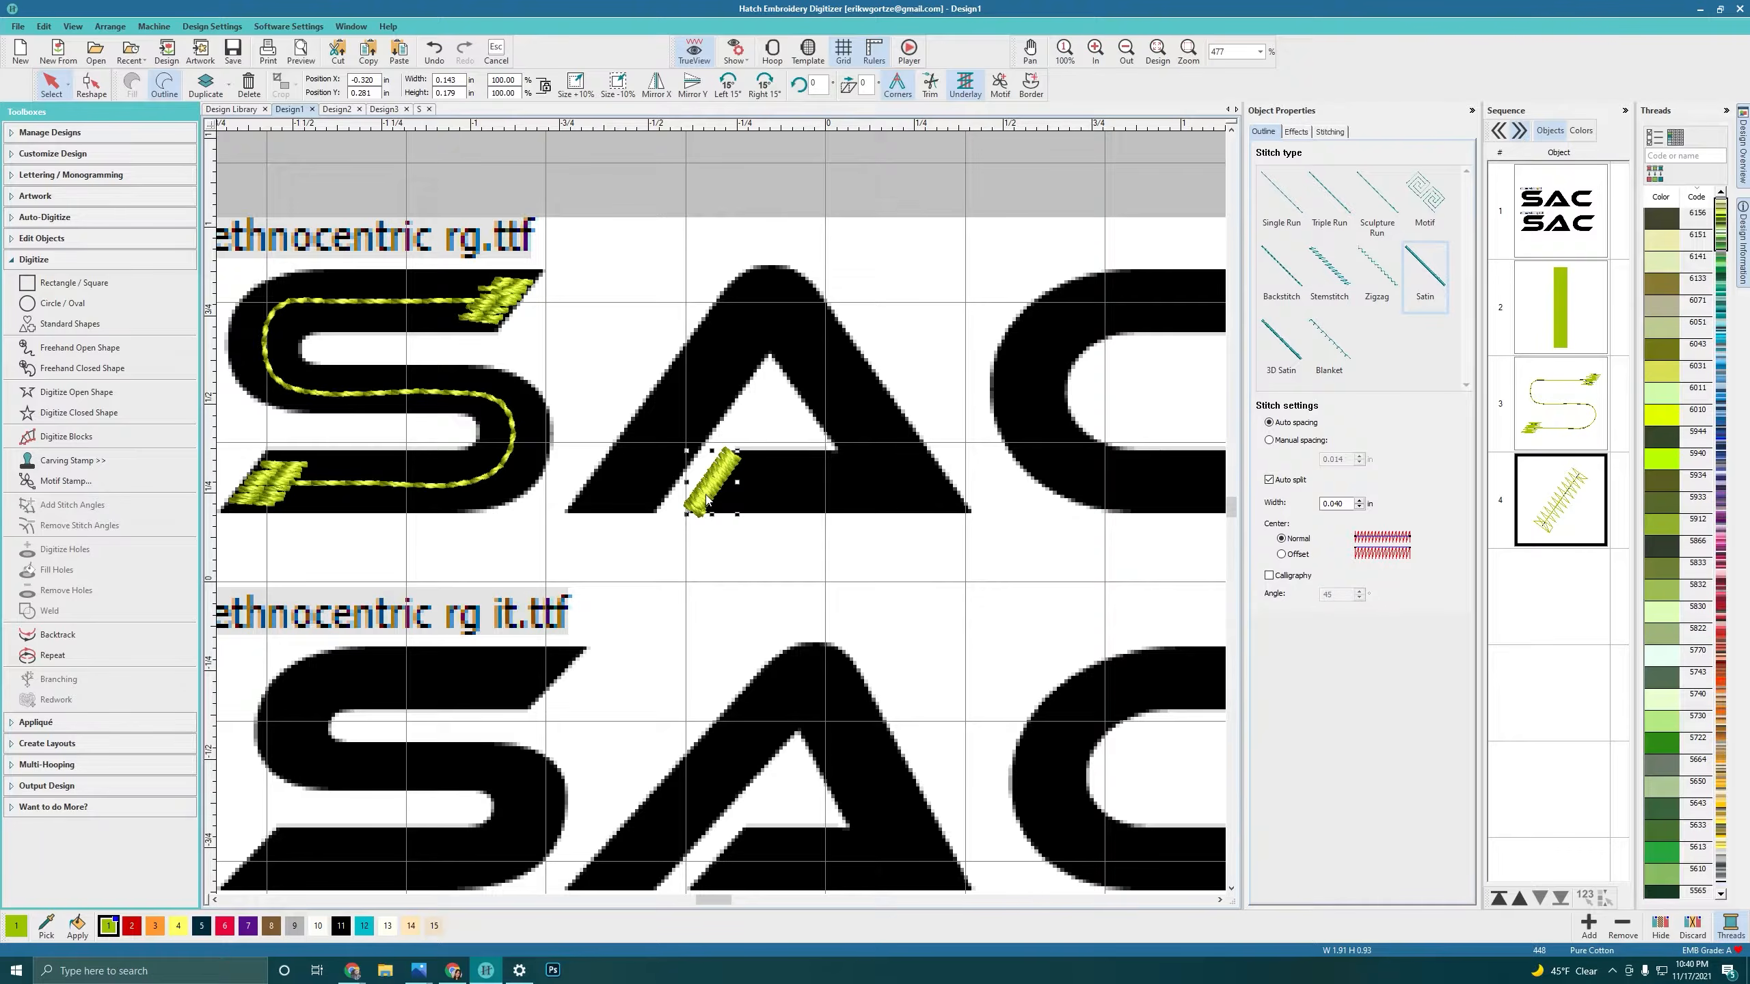
Step: Scale the crossbar-end satin down to a width of about 0.037 in and move it just inside the slanted edge
{"action": "scroll", "coordinate": [707, 498], "scroll_direction": "up", "scroll_amount": 3}
{"action": "scroll", "coordinate": [730, 503], "scroll_direction": "up", "scroll_amount": 3}
{"action": "left_click_drag", "start_coordinate": [812, 399], "coordinate": [800, 414]}
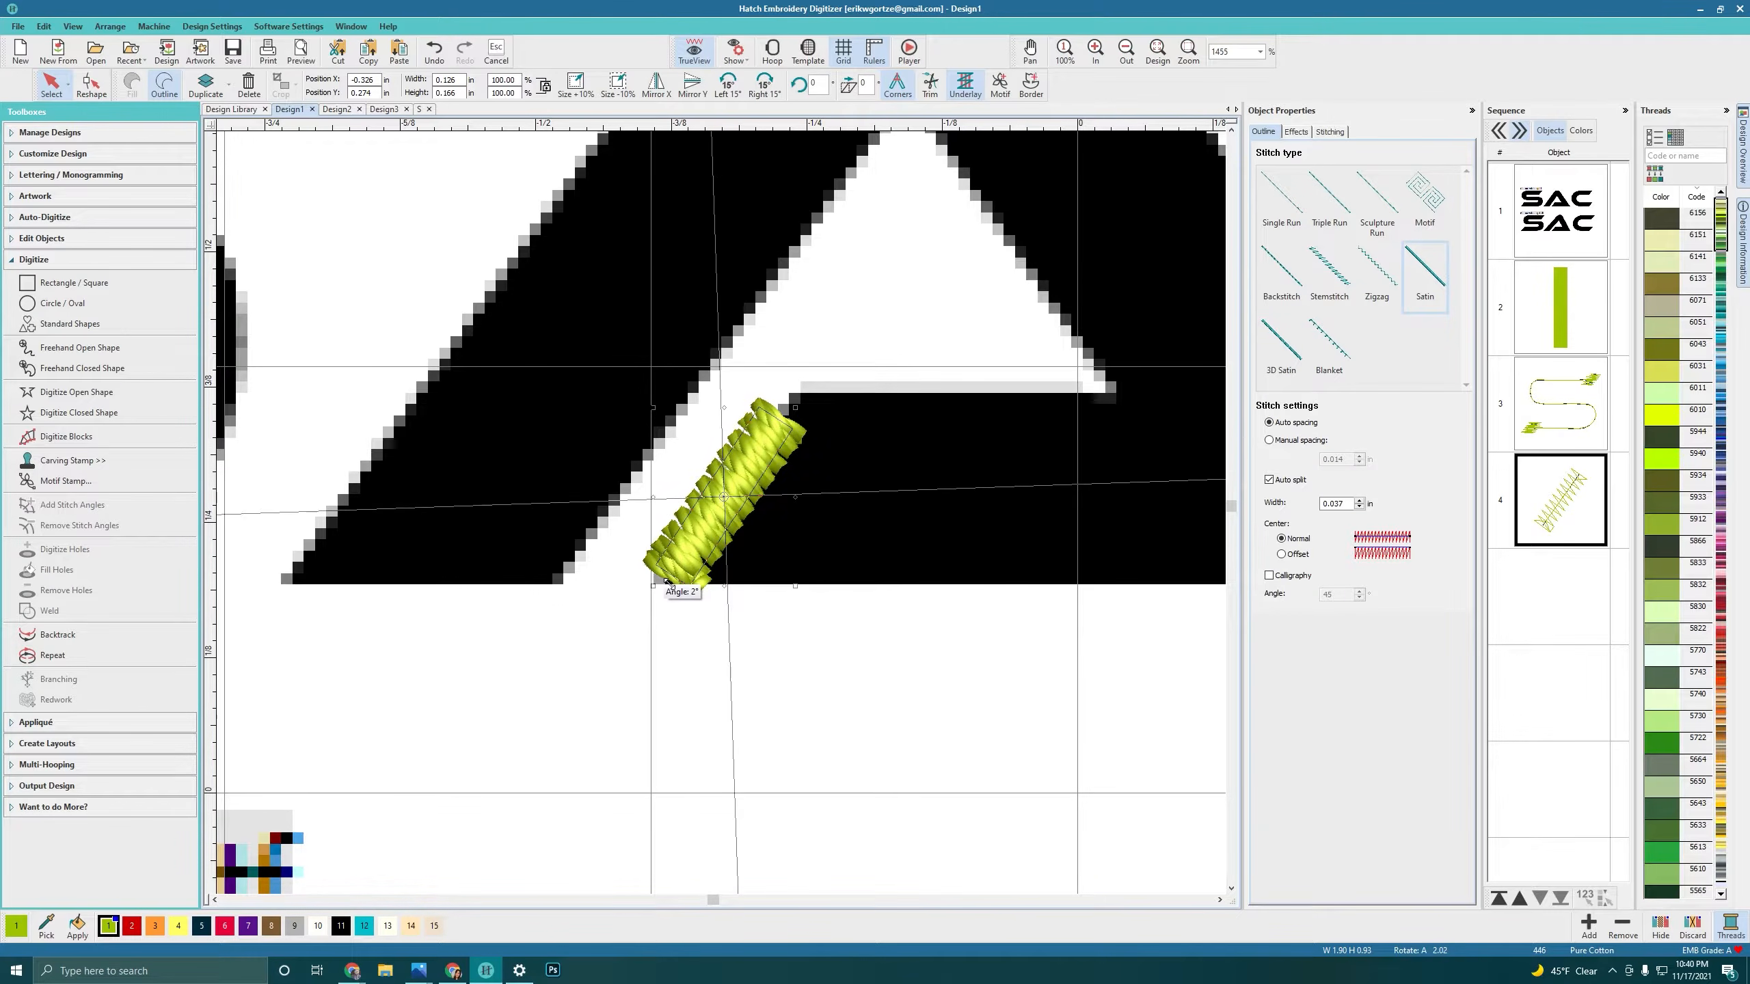
{"action": "left_click_drag", "start_coordinate": [730, 511], "coordinate": [773, 462]}
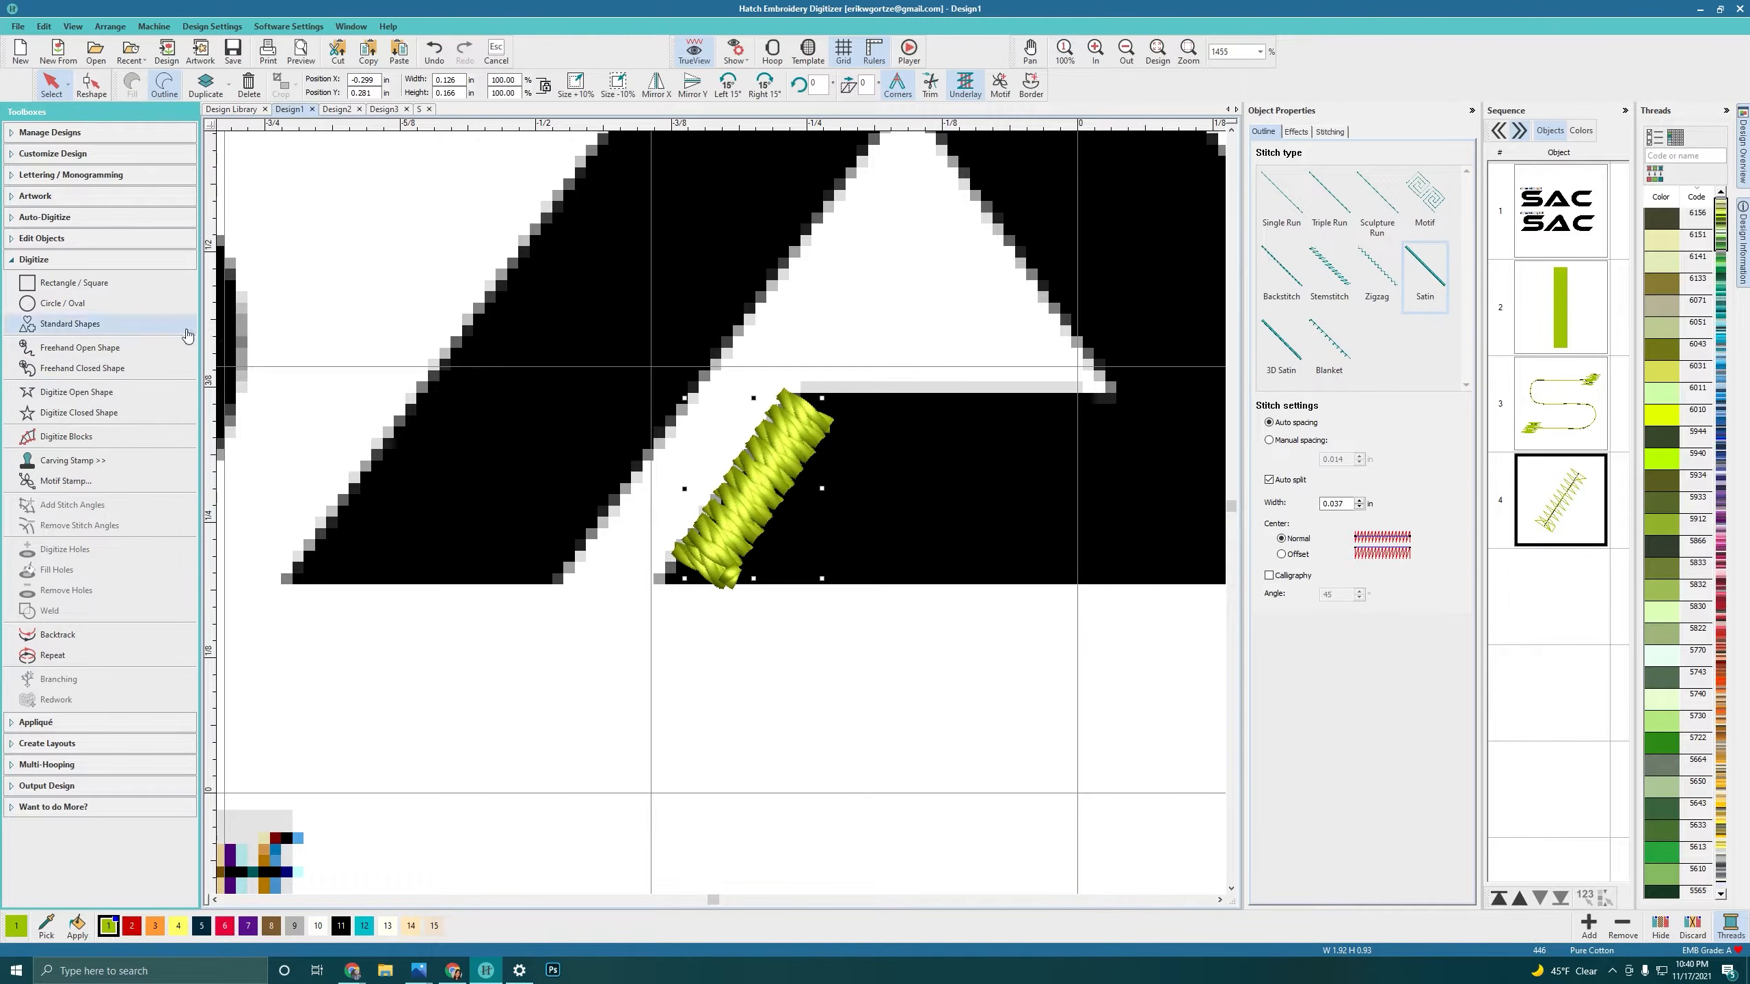
Step: Digitize a Single Run from the crossbar-end satin along the centre of the A, over its peak and down to the left leg's foot
{"action": "left_click", "coordinate": [76, 392]}
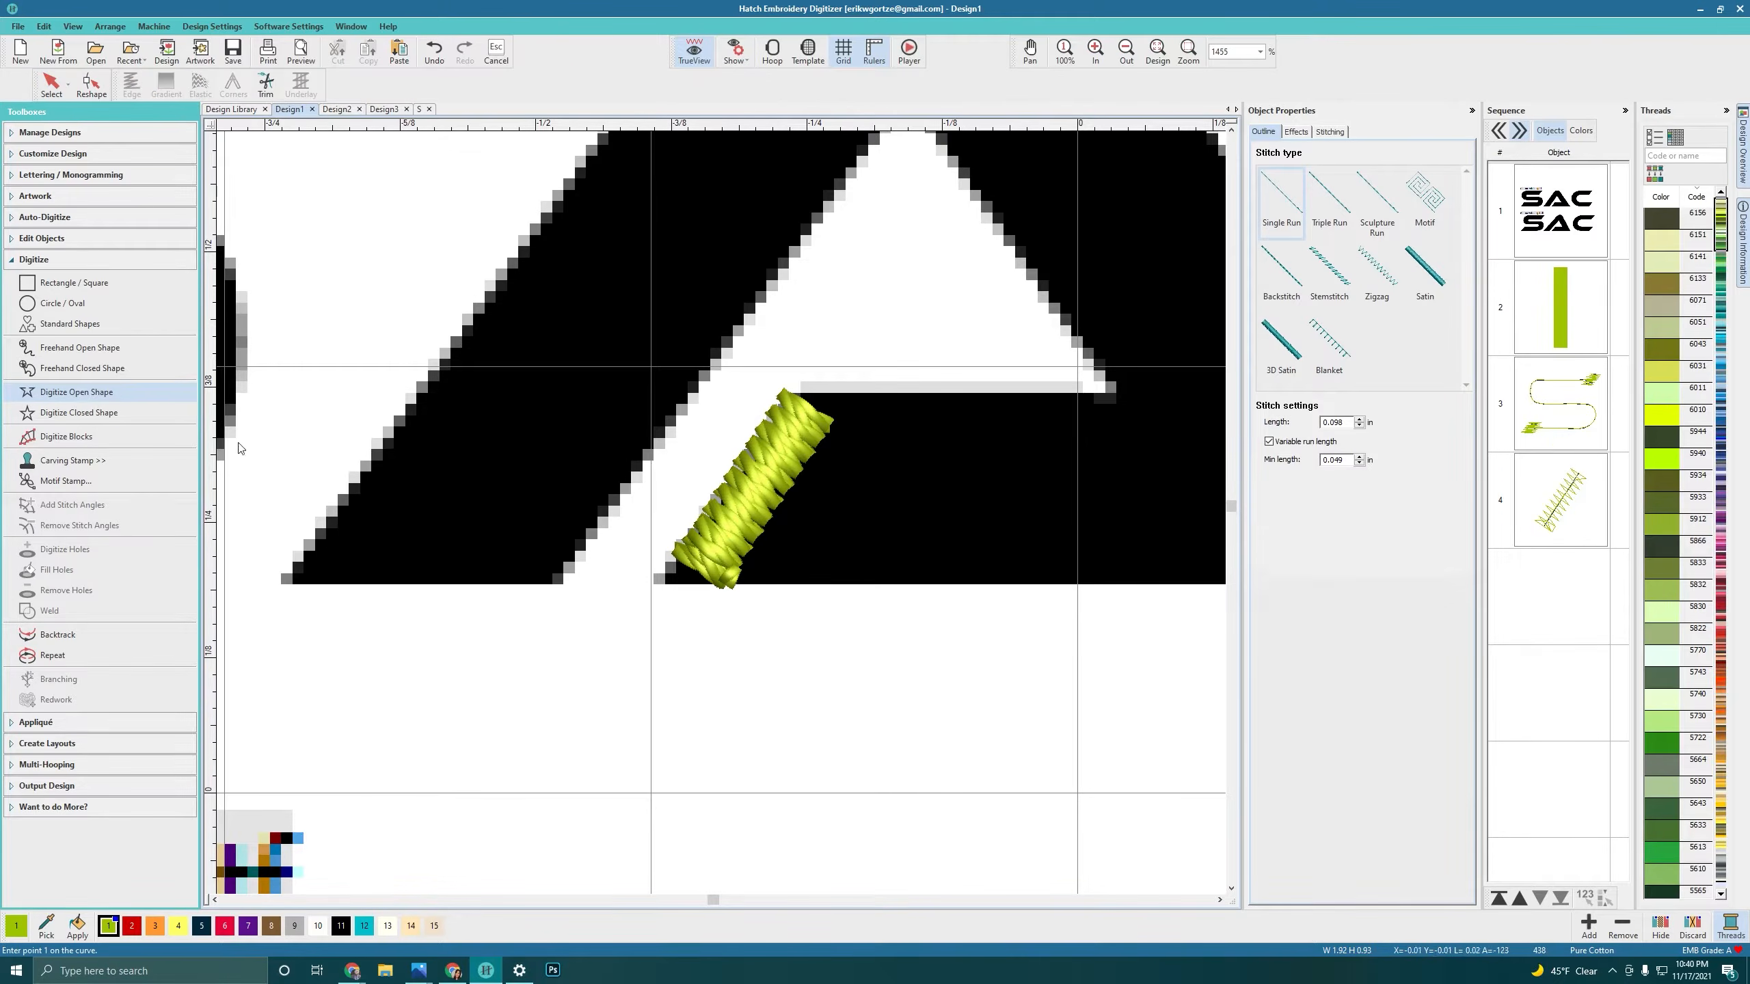
{"action": "scroll", "coordinate": [736, 516], "scroll_direction": "down", "scroll_amount": 4}
{"action": "left_click", "coordinate": [792, 522]}
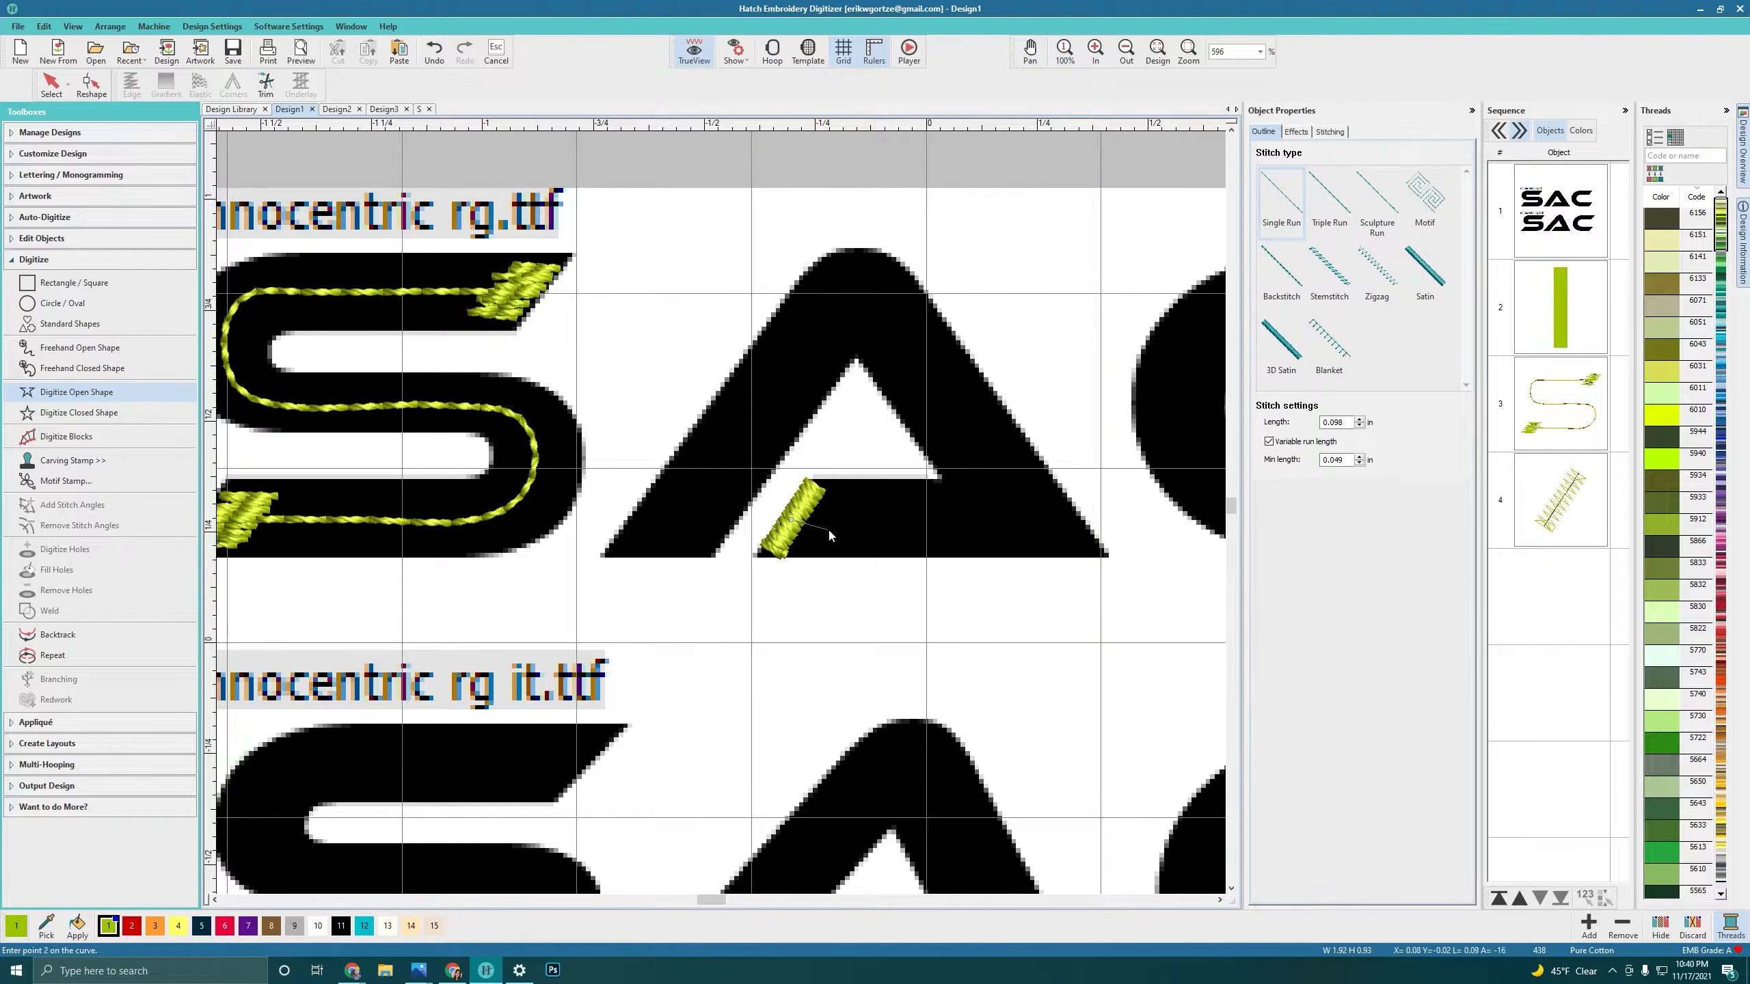
{"action": "left_click", "coordinate": [866, 521]}
{"action": "left_click", "coordinate": [1031, 520]}
{"action": "left_click", "coordinate": [898, 327]}
{"action": "left_click", "coordinate": [867, 293]}
{"action": "left_click", "coordinate": [815, 334]}
{"action": "left_click", "coordinate": [718, 461]}
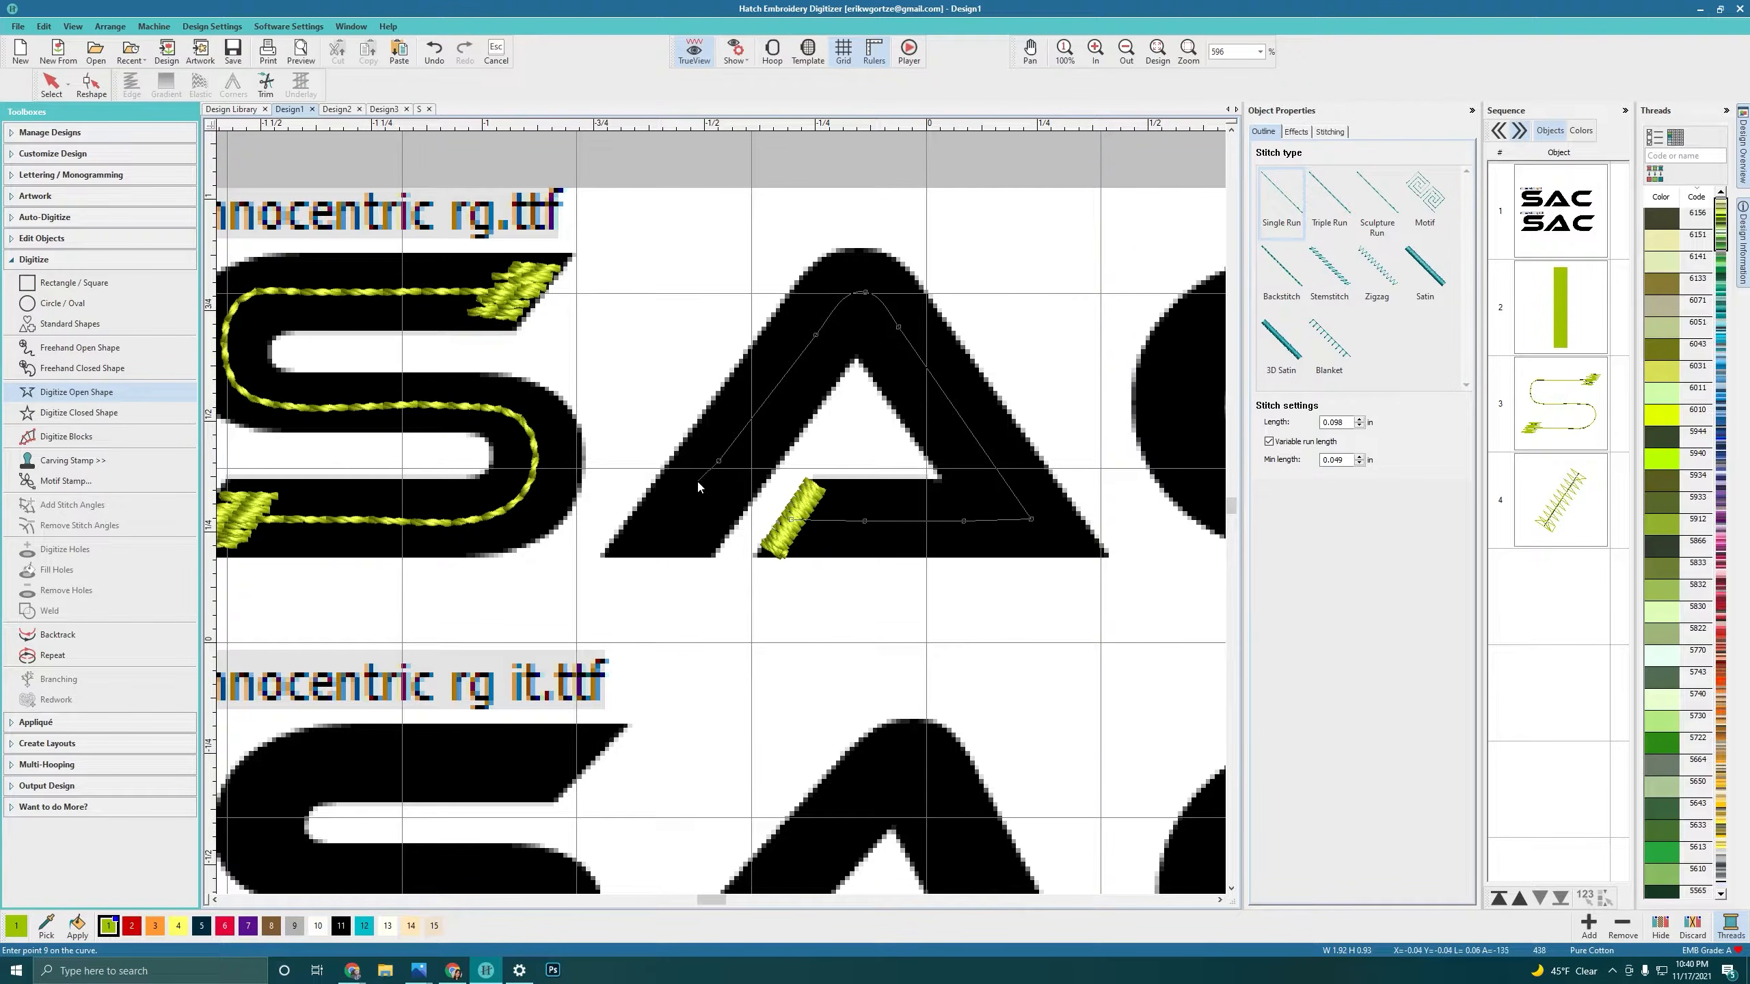
{"action": "left_click", "coordinate": [672, 525]}
{"action": "left_click", "coordinate": [653, 554]}
{"action": "key", "text": "Return"}
Step: Digitize a horizontal open line across the base of the A's left leg and convert it to Satin
{"action": "left_click", "coordinate": [605, 556]}
{"action": "left_click", "coordinate": [707, 557]}
{"action": "key", "text": "Return"}
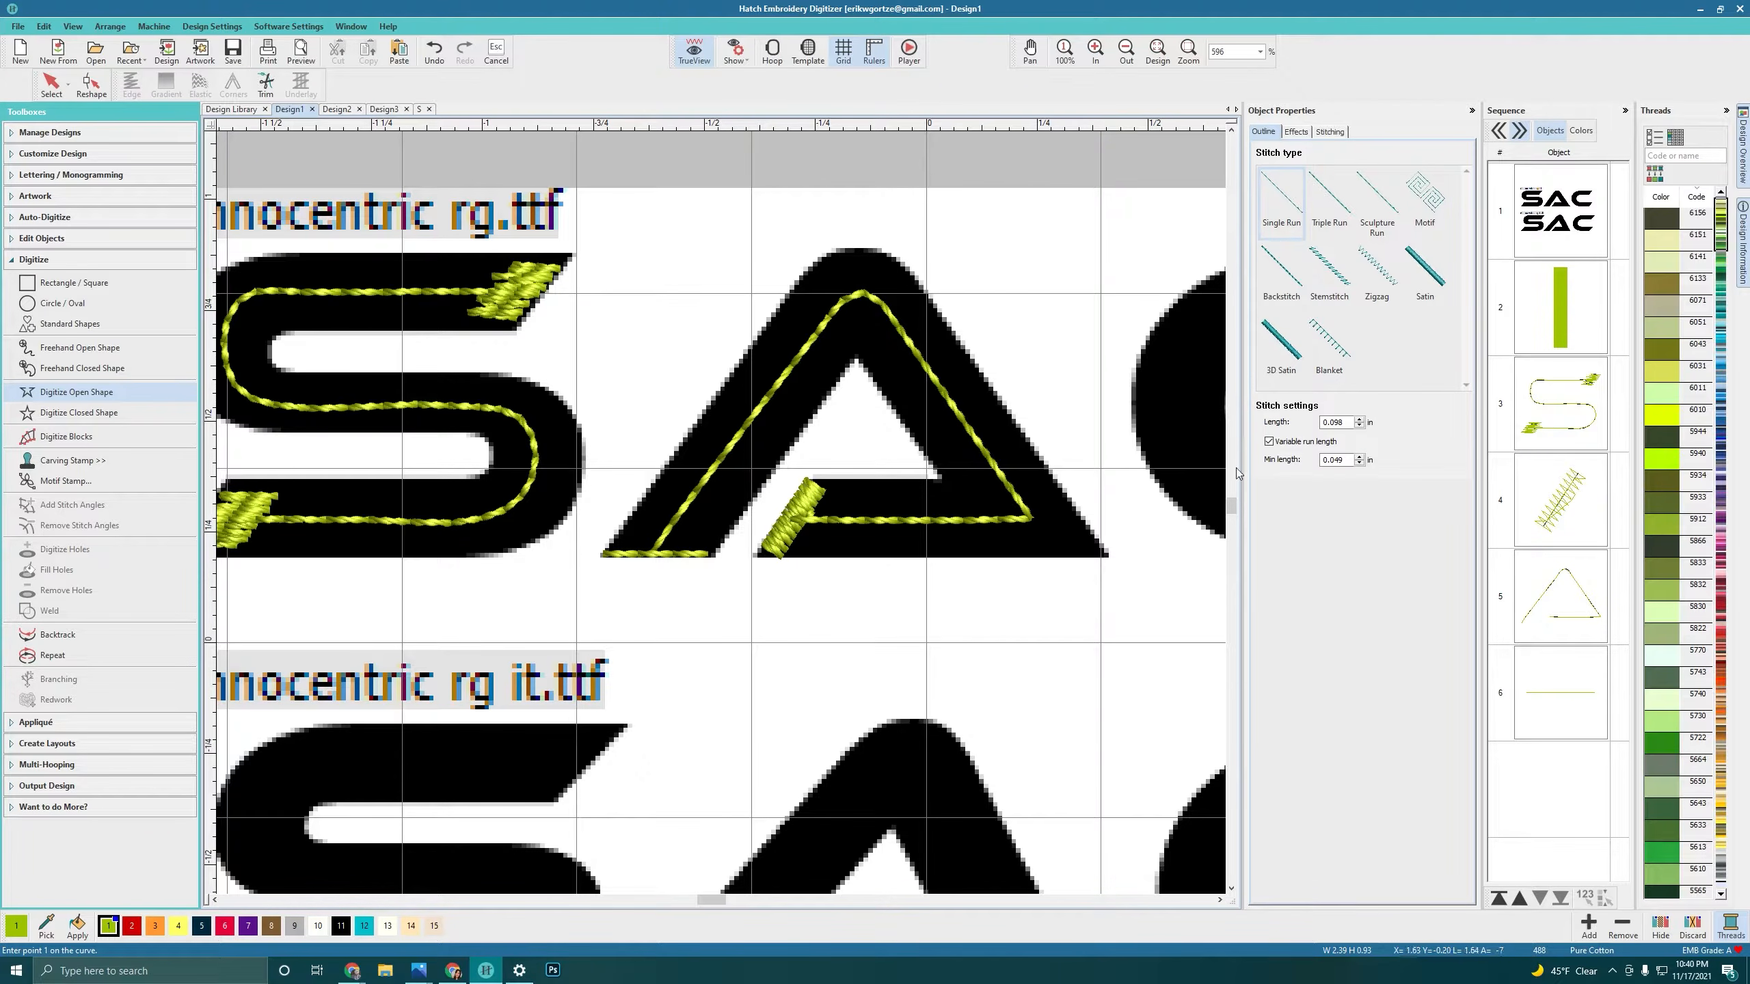
{"action": "left_click", "coordinate": [1556, 654]}
{"action": "left_click", "coordinate": [1425, 275]}
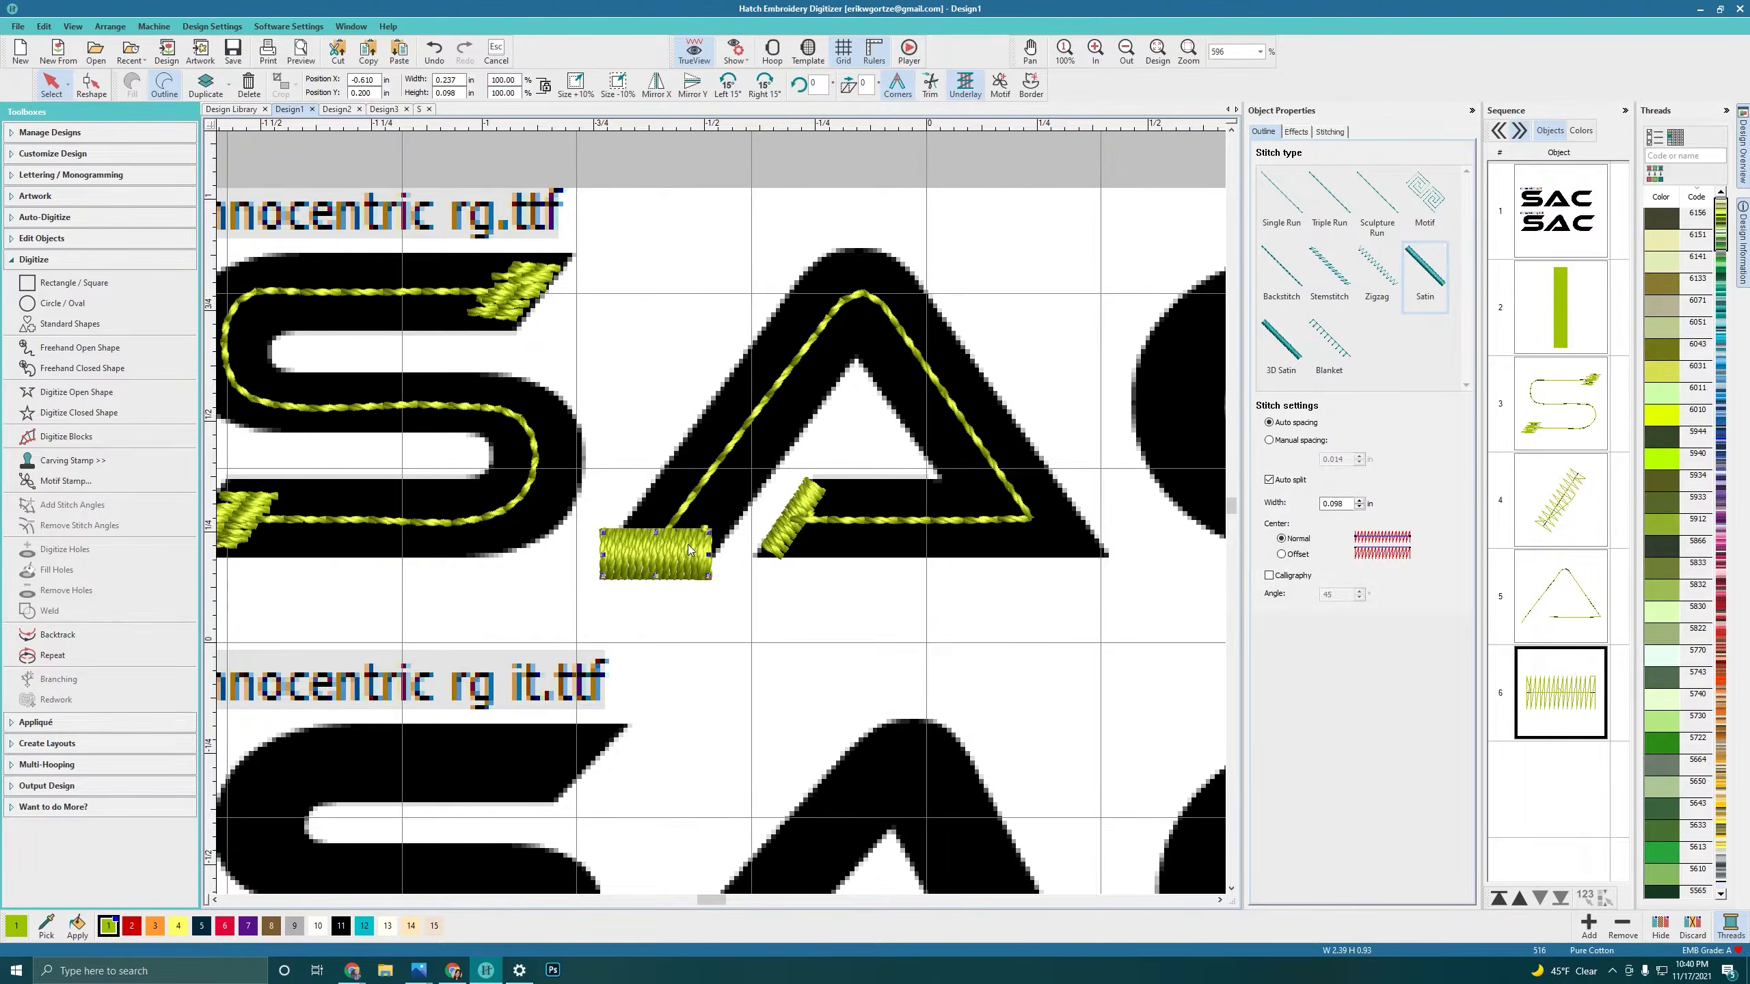
Step: Set the leg-base satin's width to 0.040 in
{"action": "scroll", "coordinate": [690, 548], "scroll_direction": "up", "scroll_amount": 7}
{"action": "double_click", "coordinate": [1340, 503]}
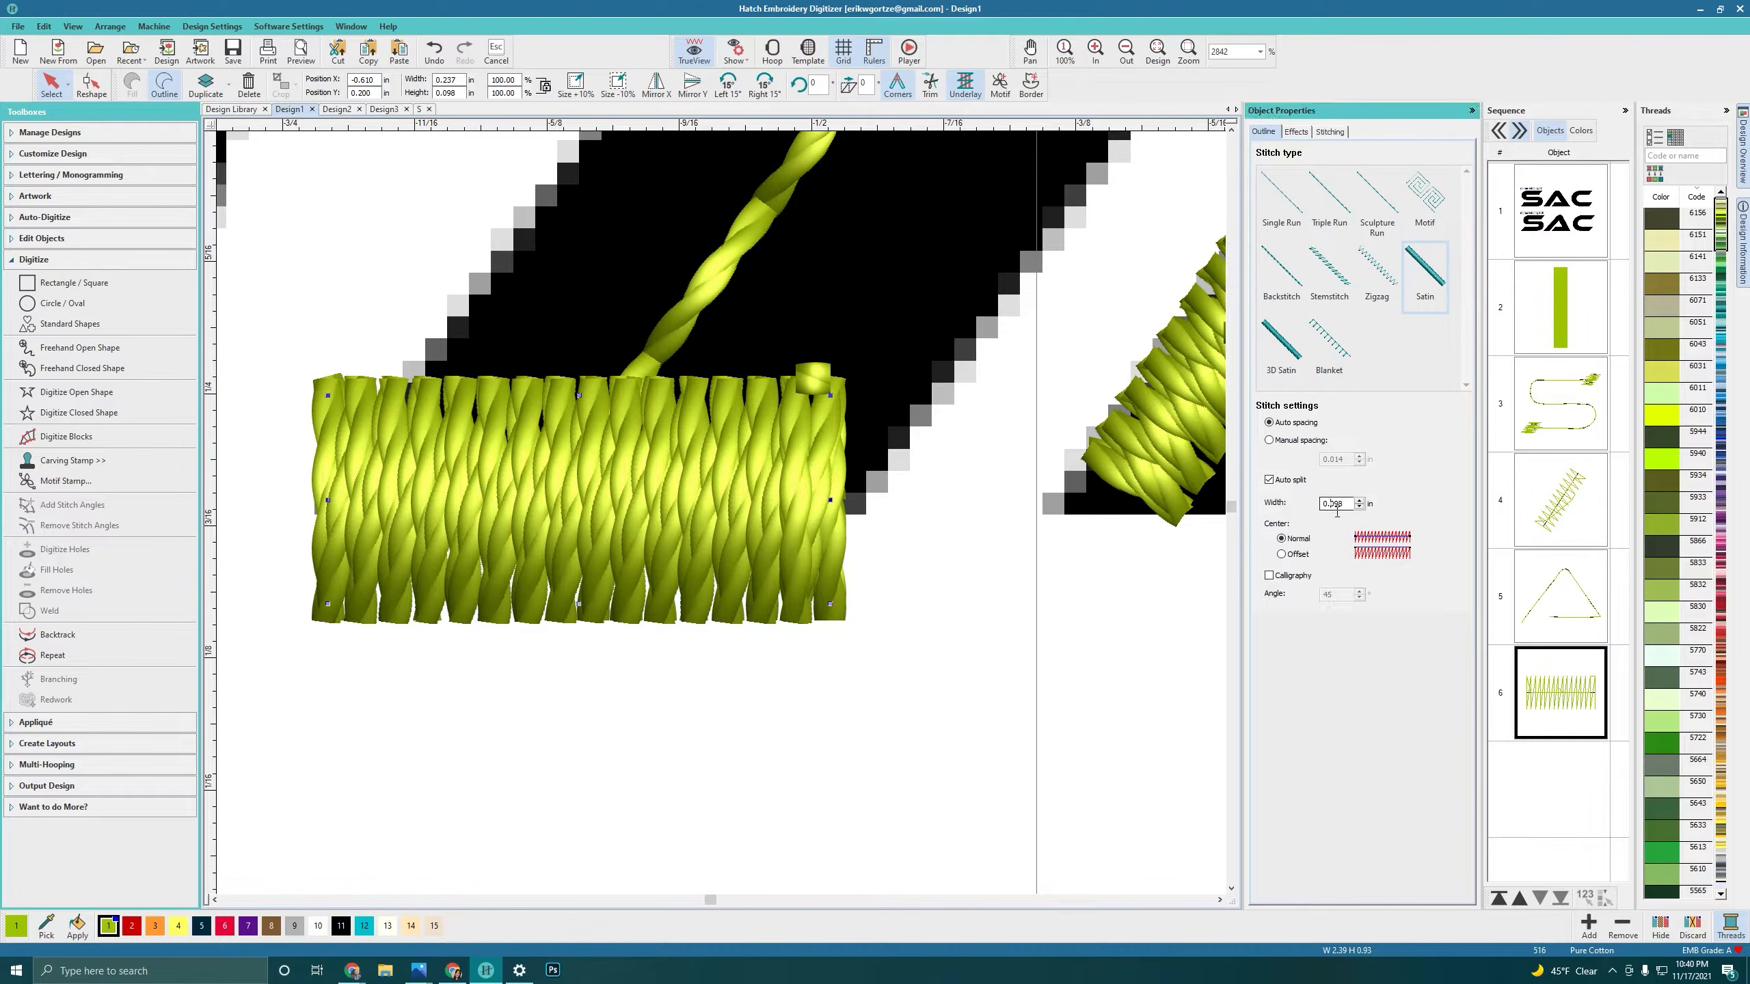
{"action": "type", "text": "040"}
{"action": "key", "text": "Return"}
Step: Move the leg-base satin up and scale it to about 0.196 by 0.033 in so it fits inside the A's leg
{"action": "left_click_drag", "start_coordinate": [715, 491], "coordinate": [763, 449]}
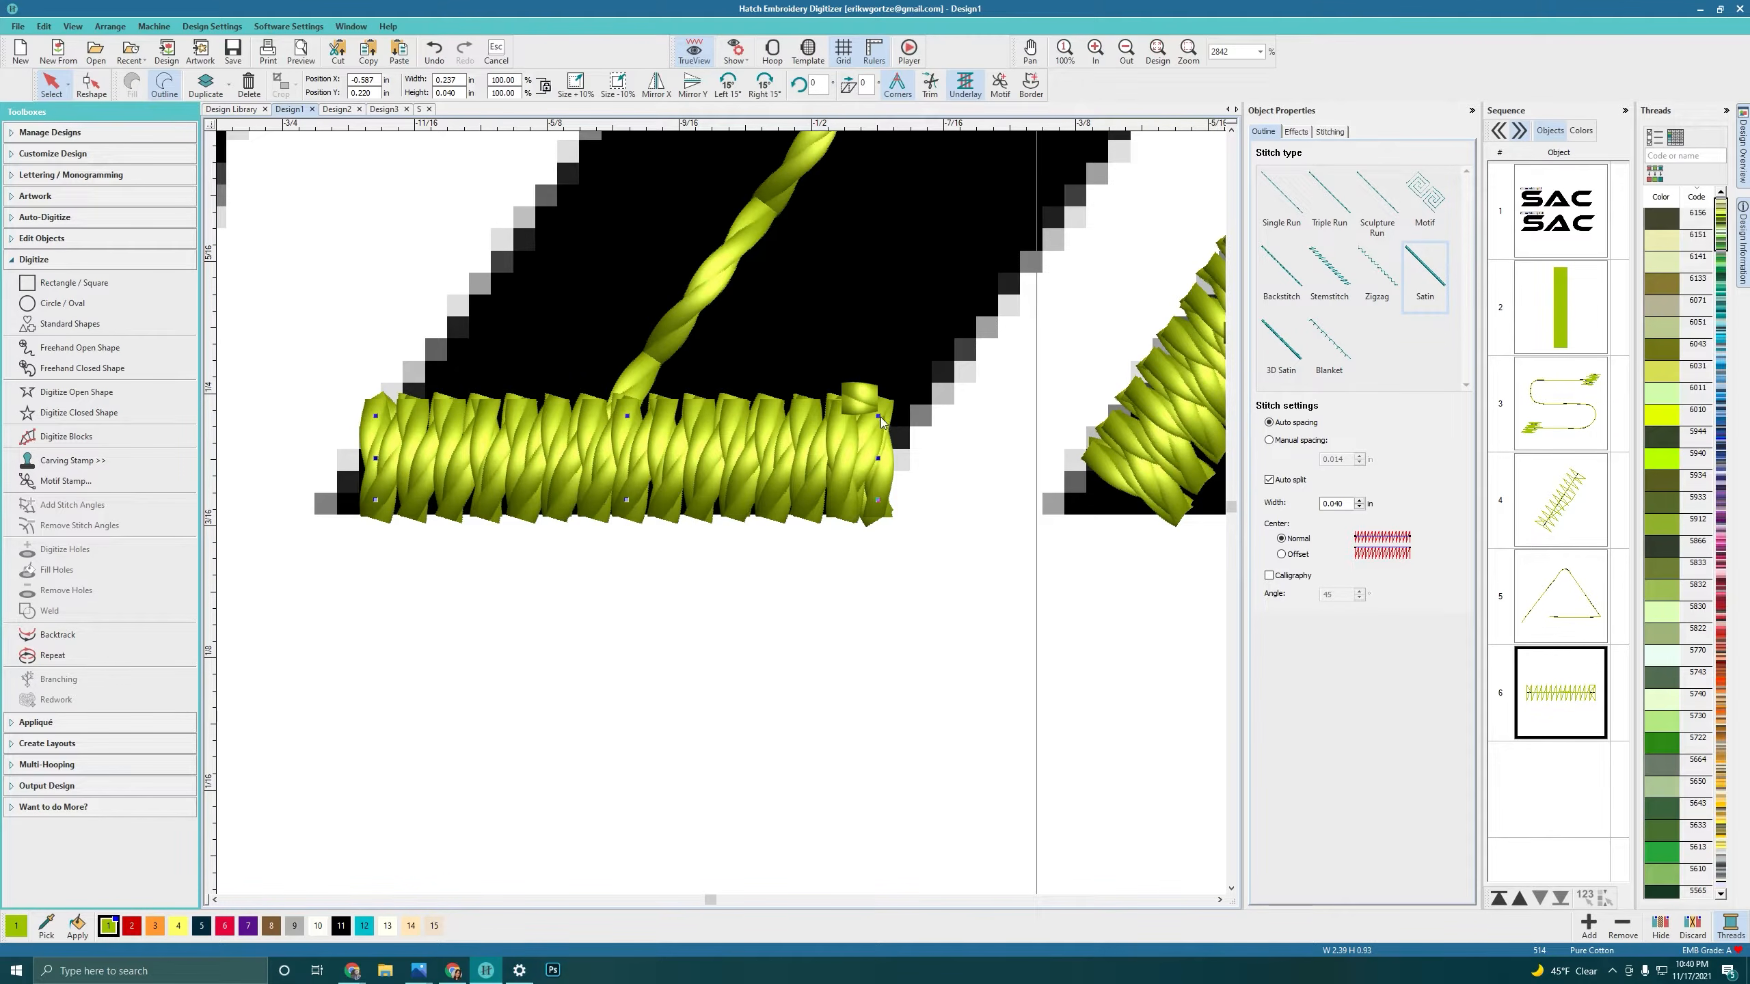
{"action": "left_click_drag", "start_coordinate": [880, 418], "coordinate": [790, 431]}
{"action": "left_click_drag", "start_coordinate": [686, 460], "coordinate": [725, 456]}
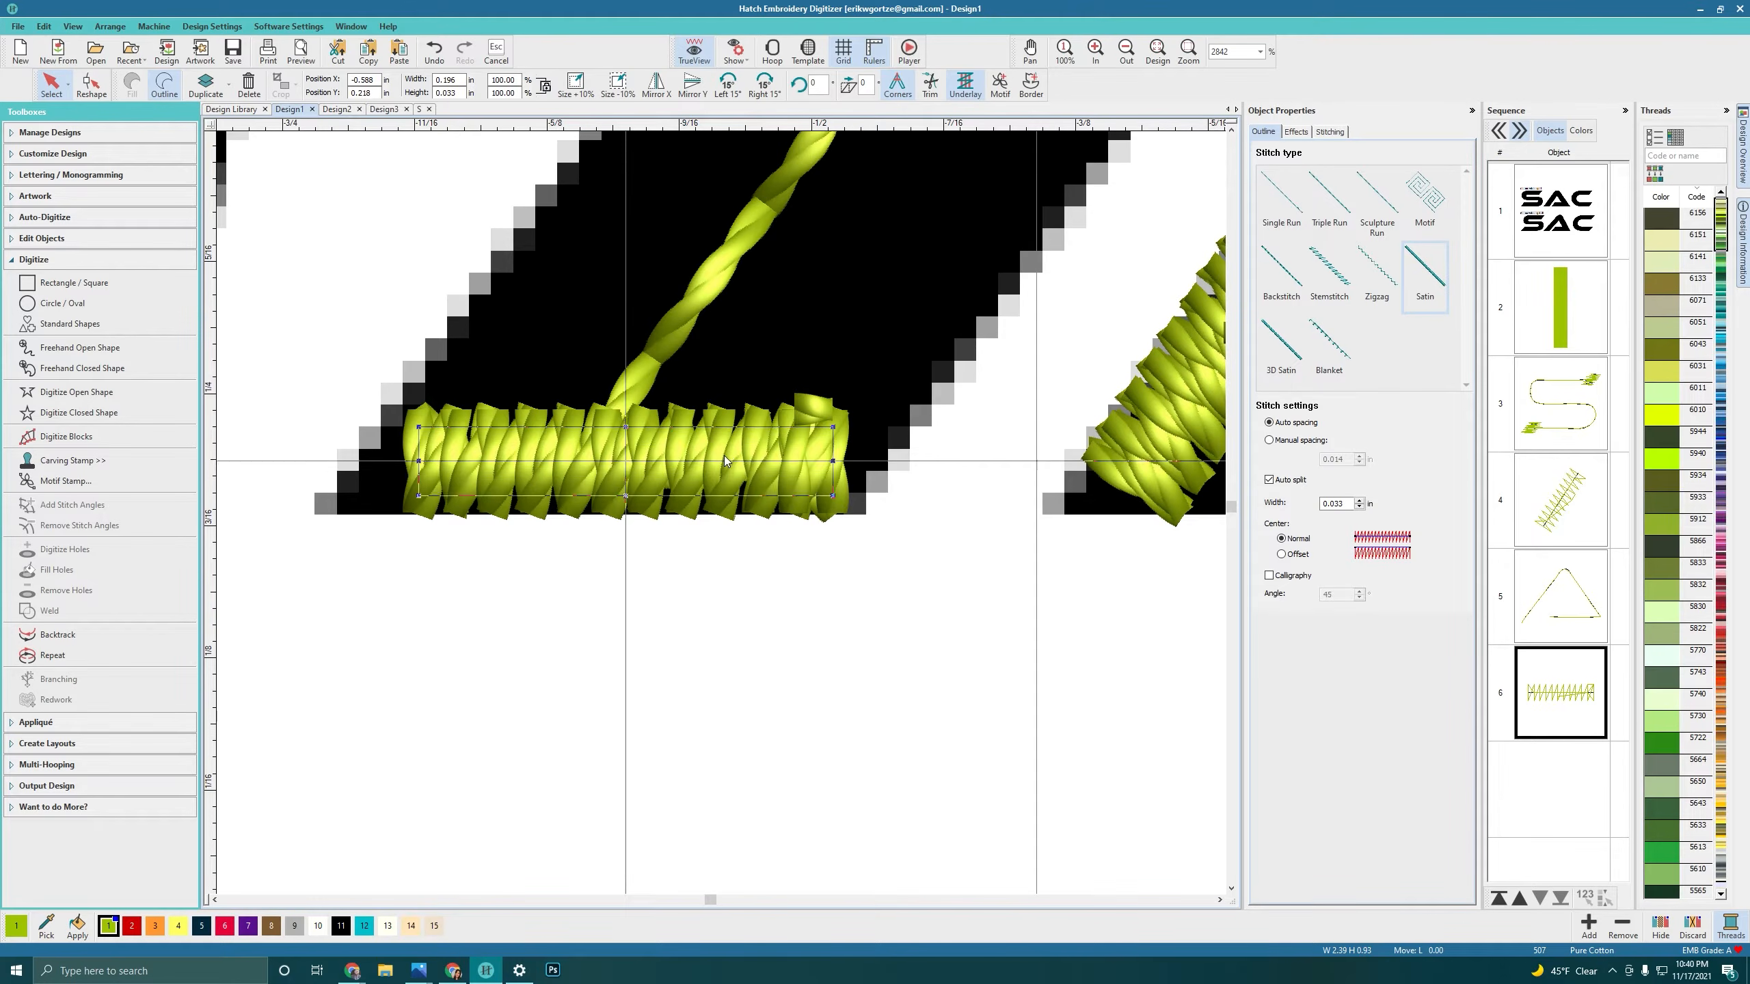
{"action": "scroll", "coordinate": [722, 452], "scroll_direction": "down", "scroll_amount": 7}
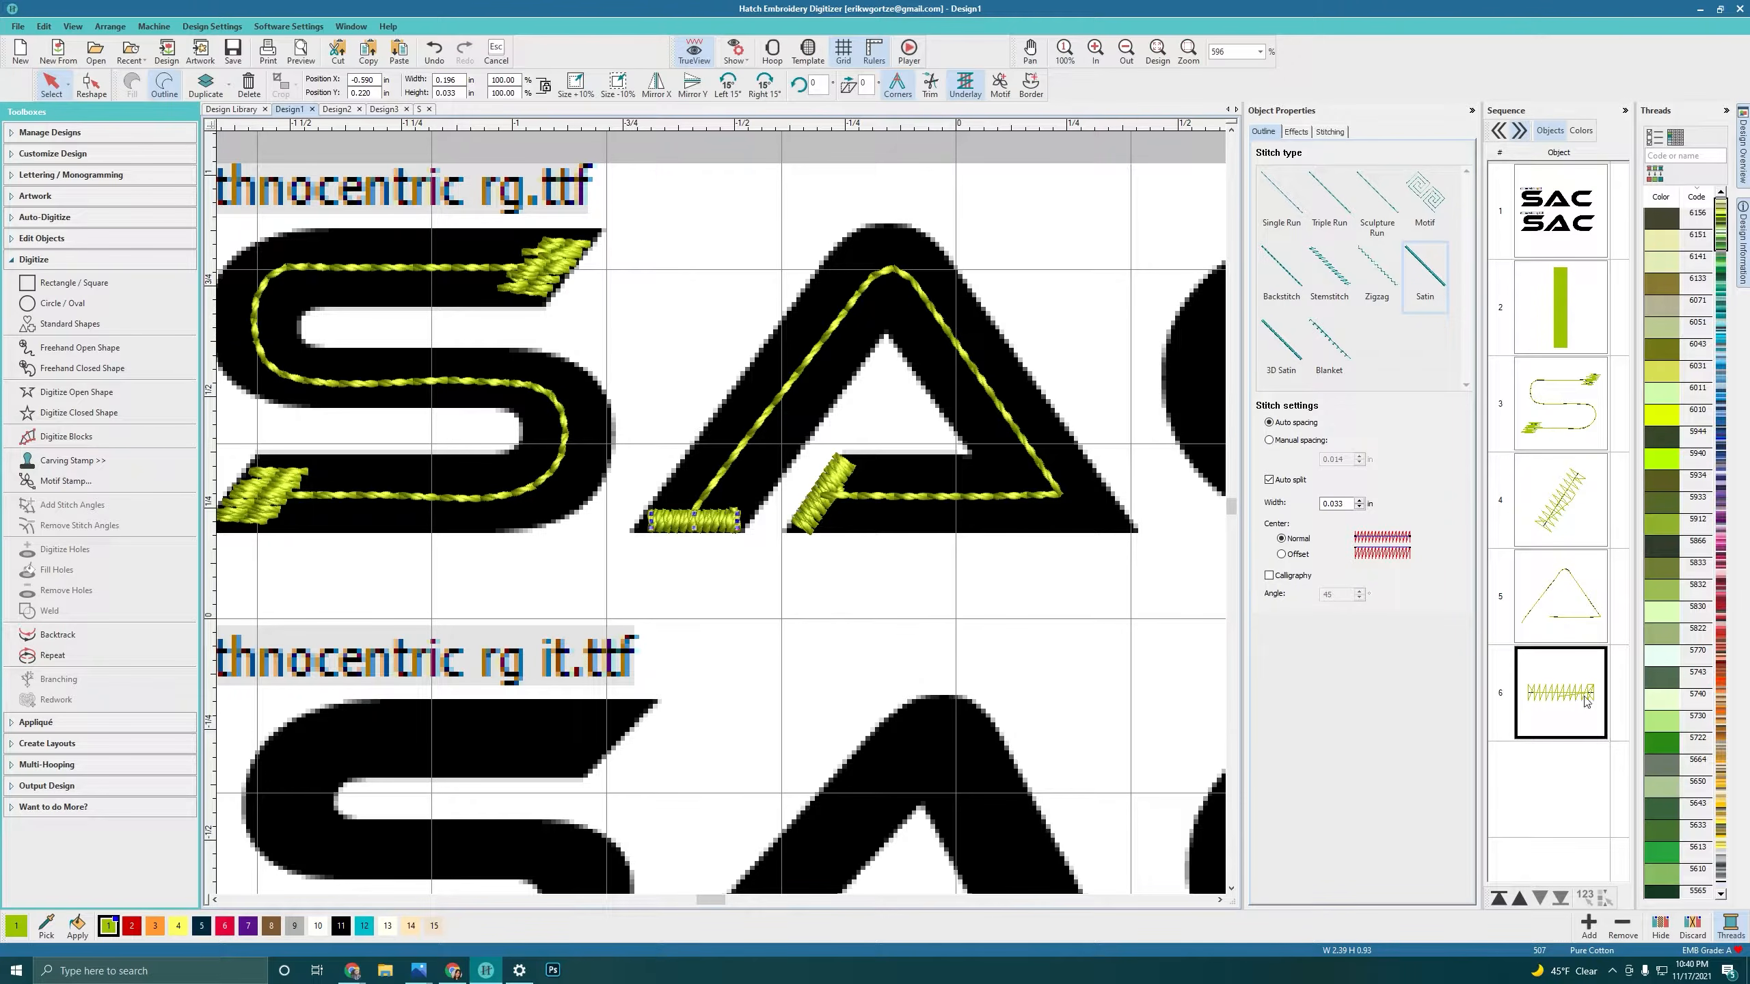
Step: Turn off the tie-off after the object and automatic trims for the A's crossbar-end satin
{"action": "left_click", "coordinate": [1563, 502]}
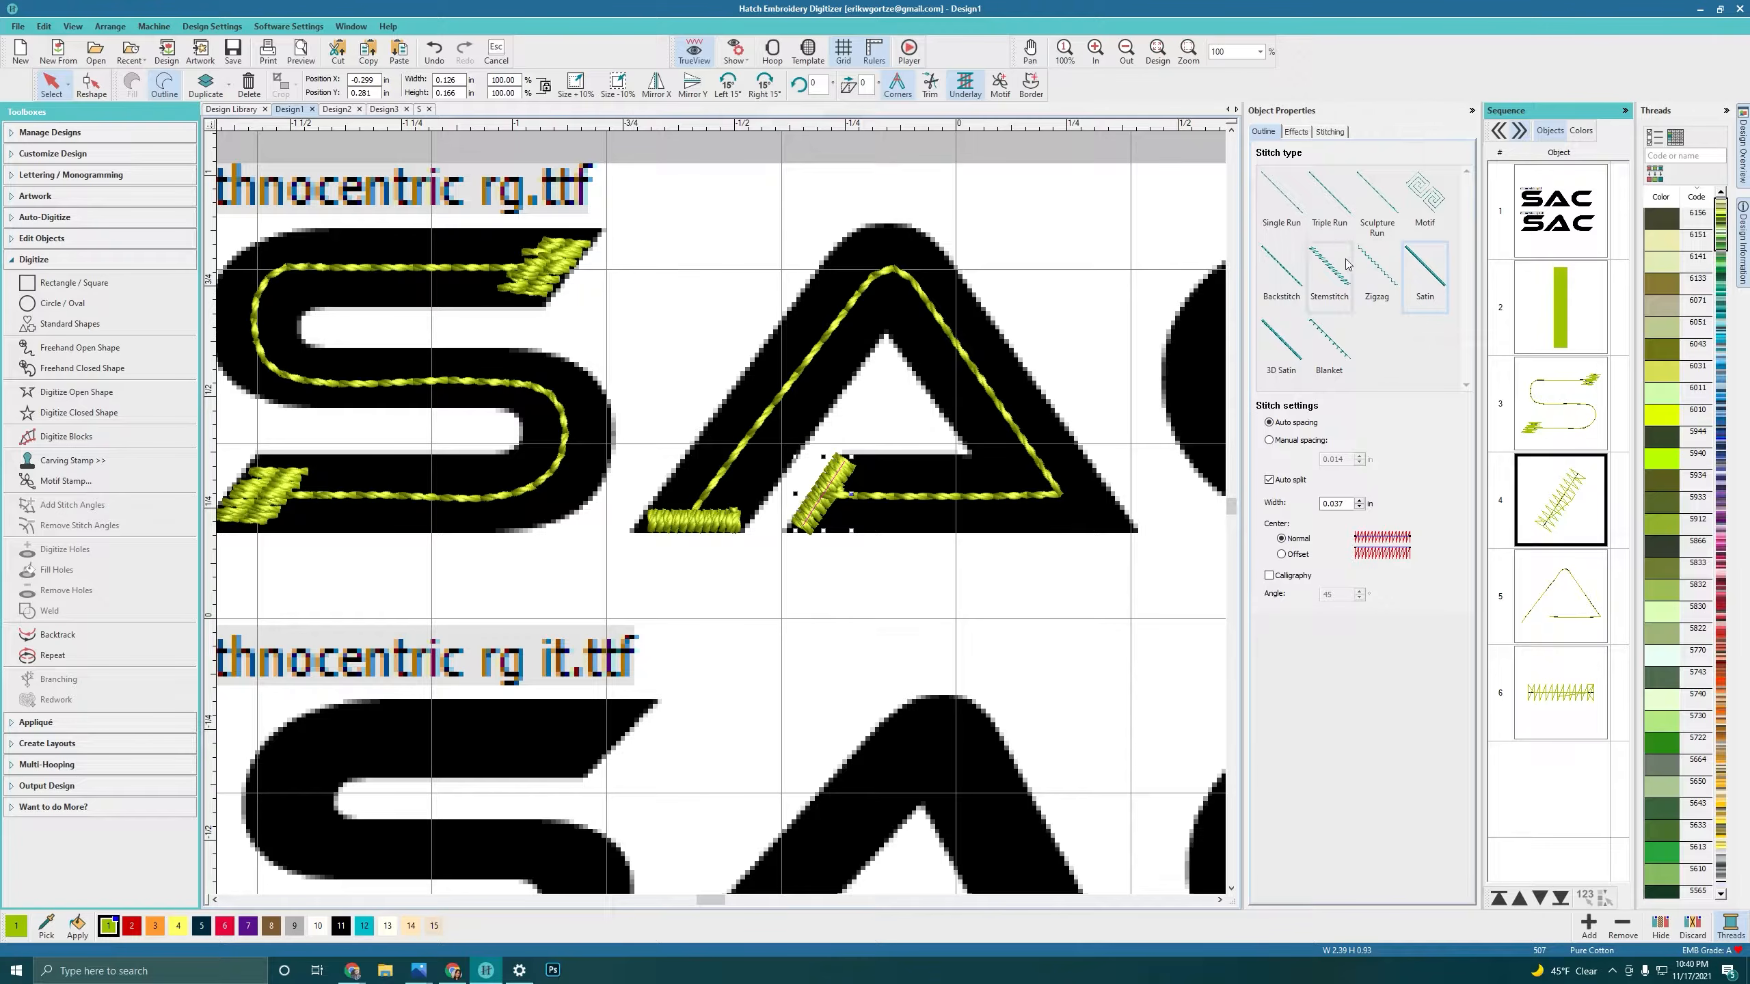
{"action": "left_click", "coordinate": [1295, 133]}
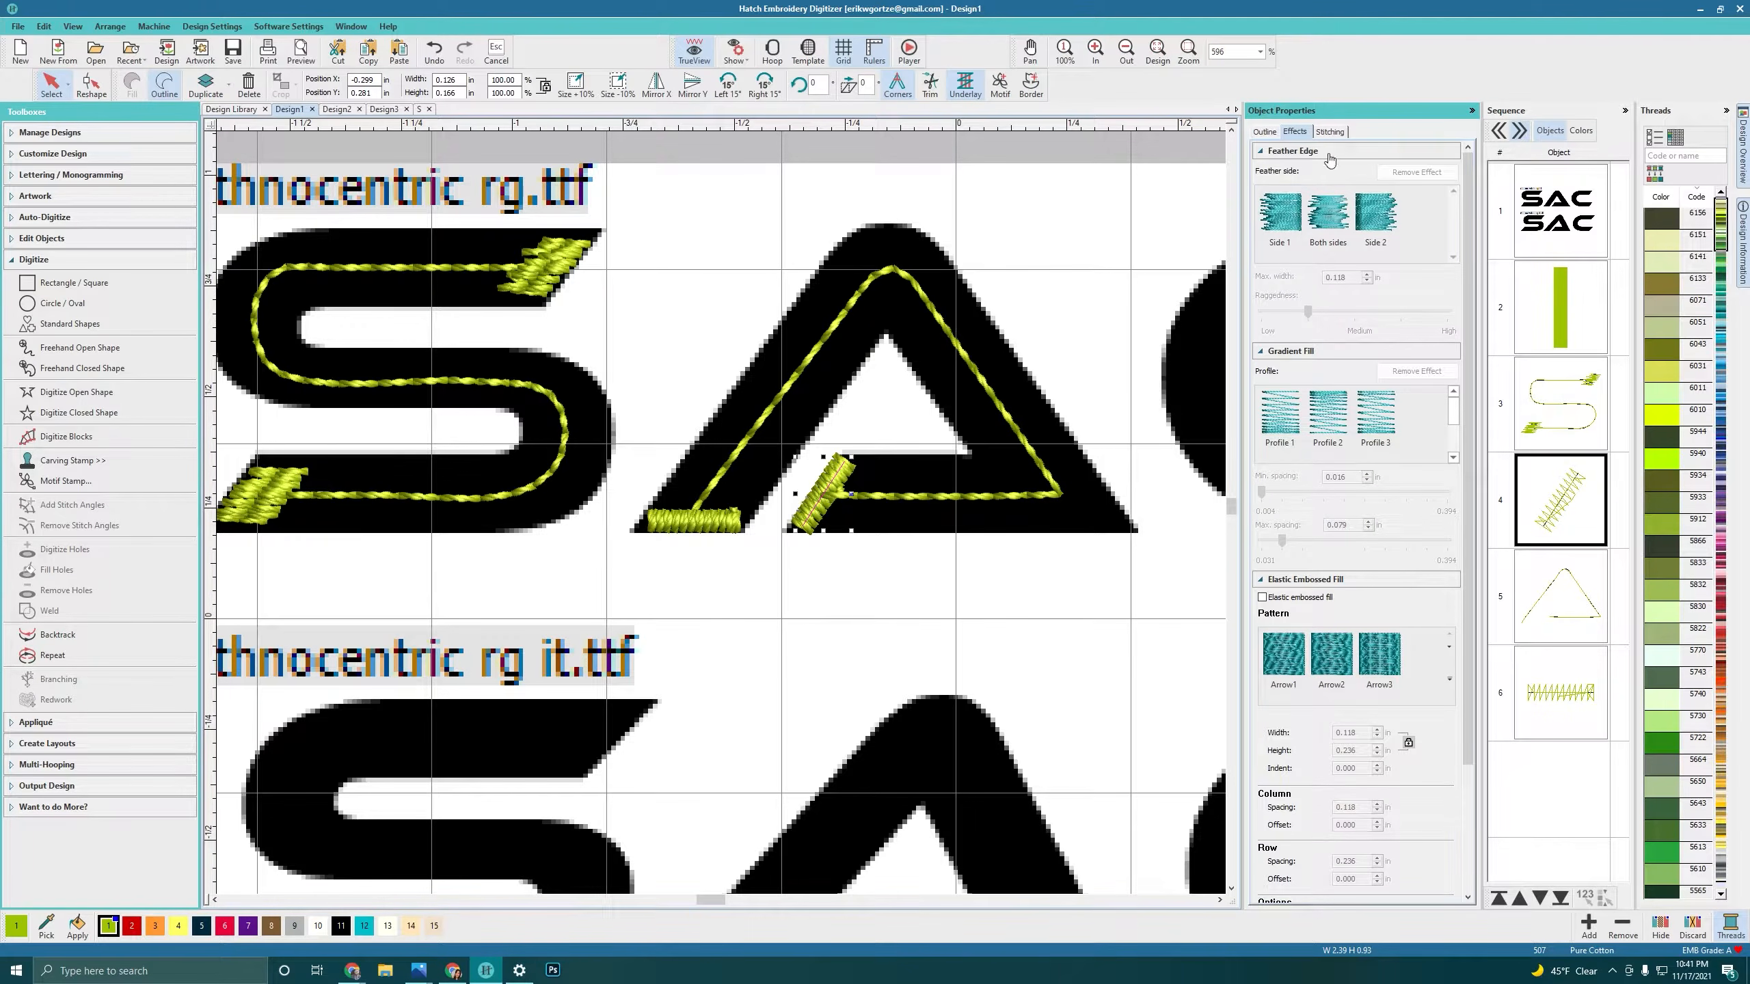
{"action": "left_click", "coordinate": [1329, 132]}
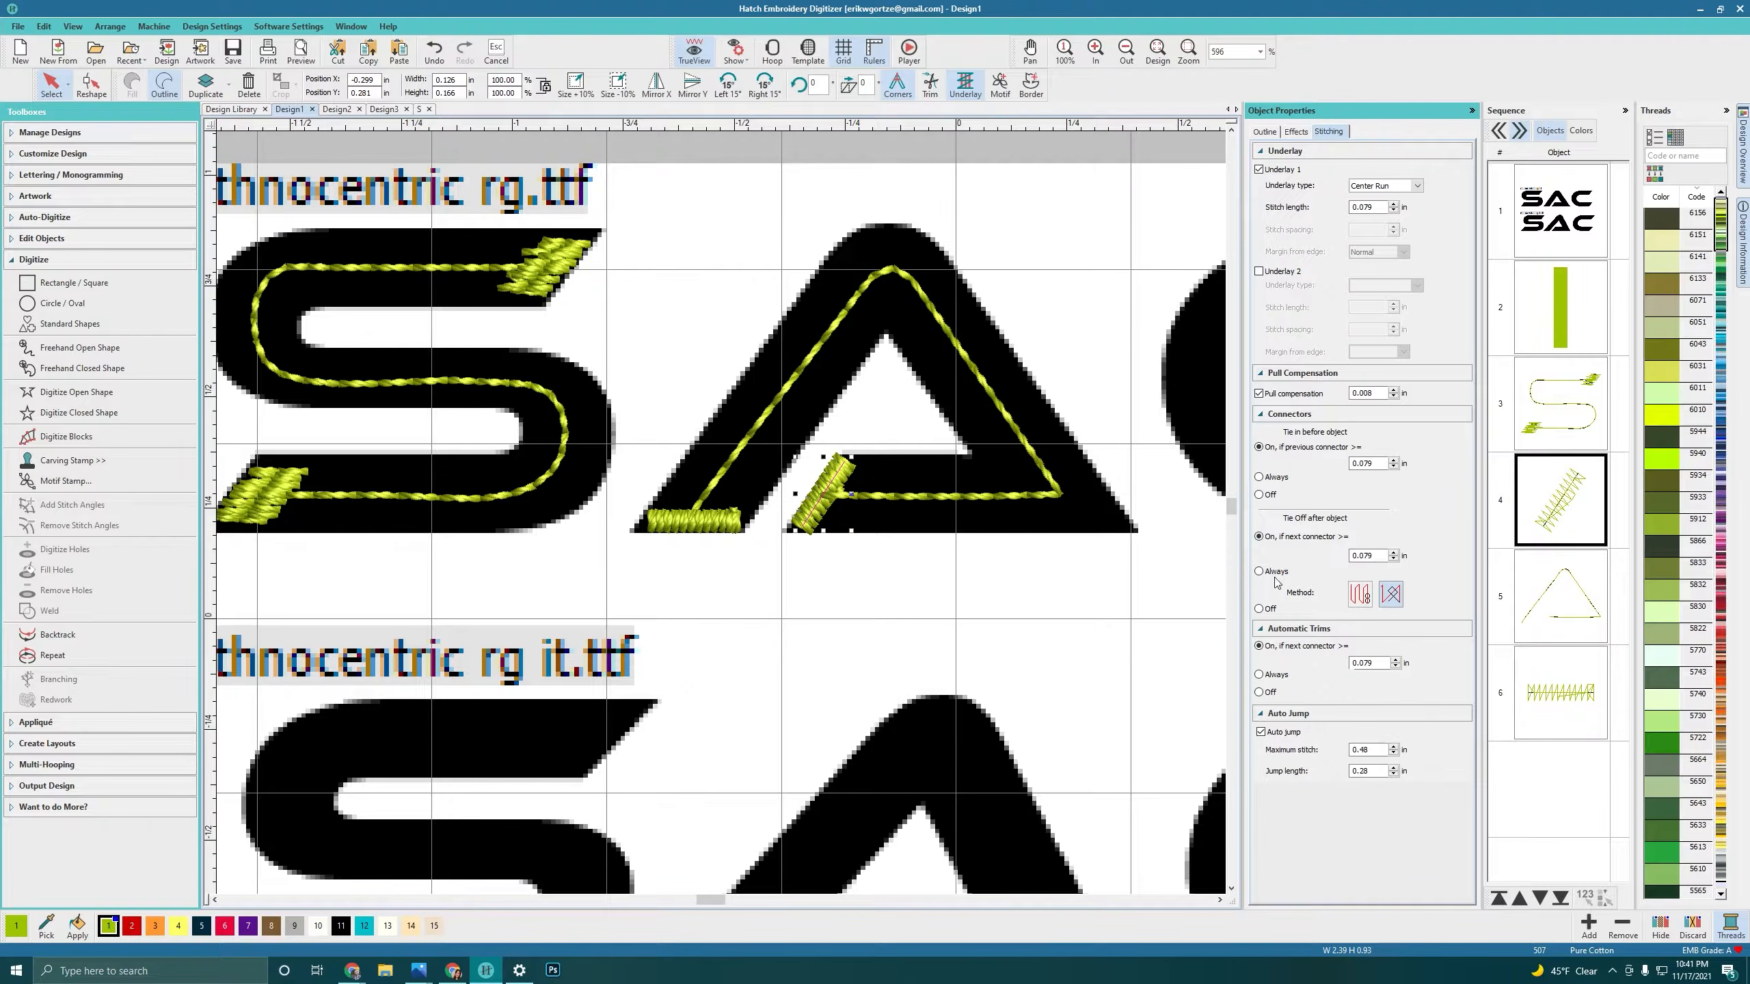
{"action": "left_click", "coordinate": [1268, 610]}
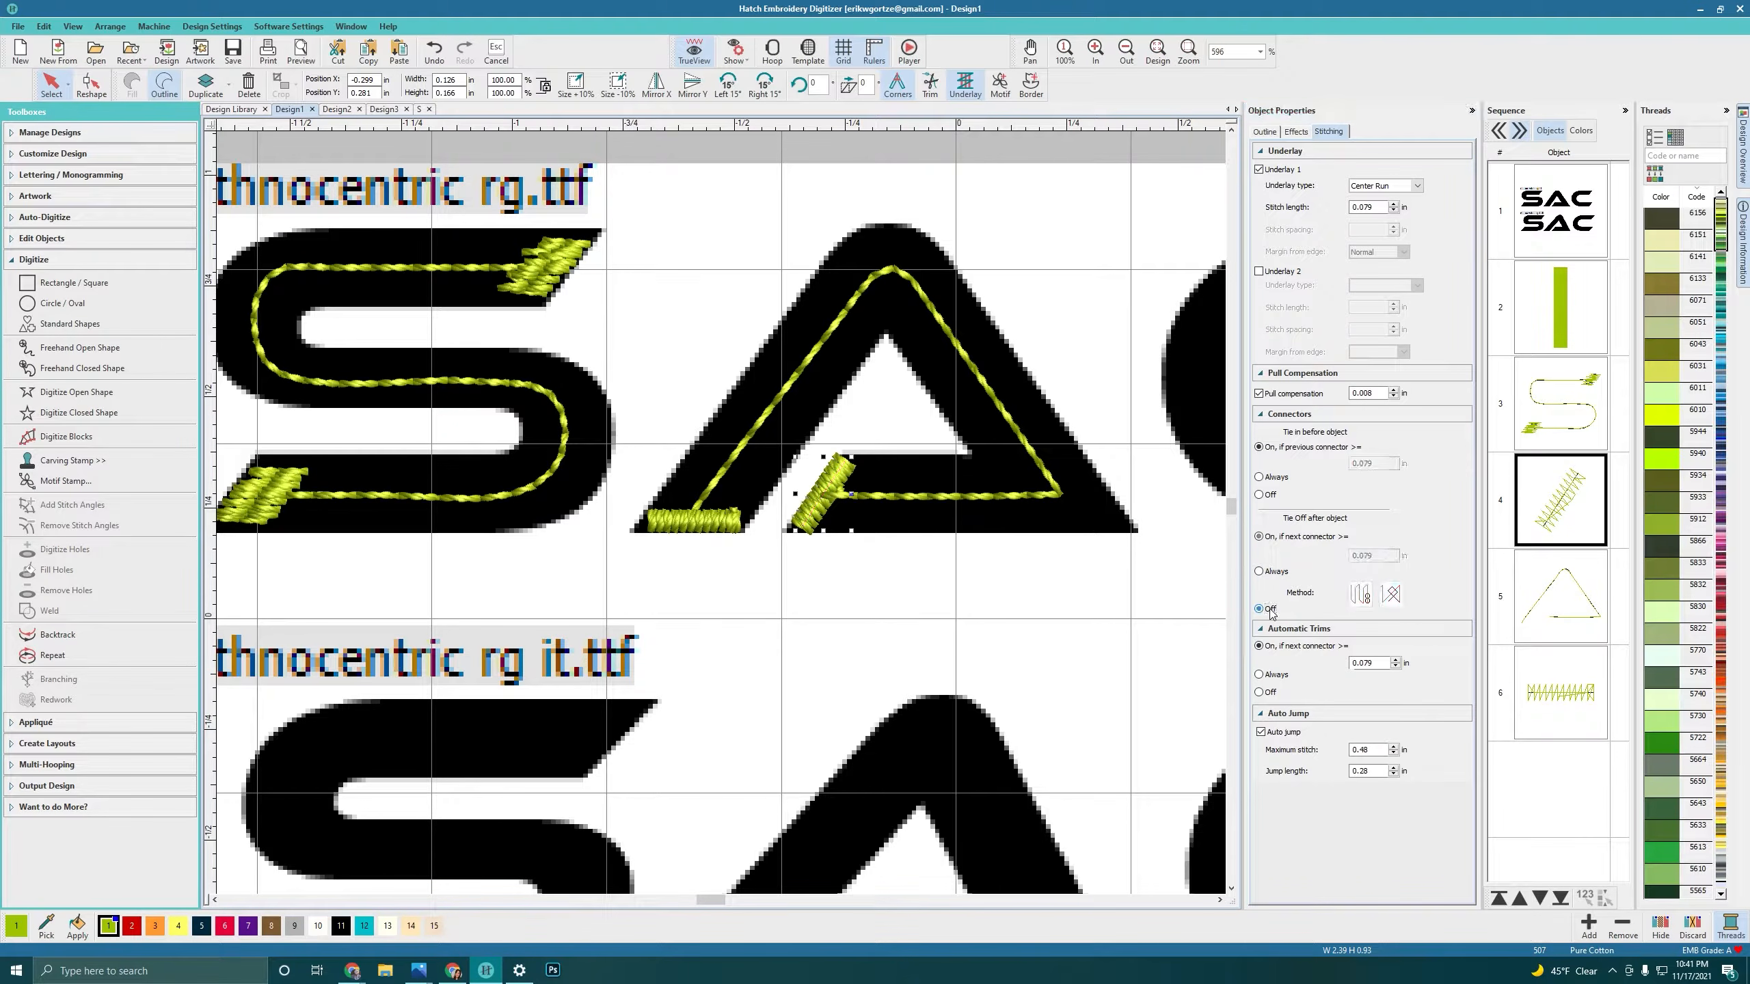
{"action": "left_click", "coordinate": [1265, 694]}
Step: Turn off tie-in, tie-off and automatic trims for the Single Run along the A's centre
{"action": "left_click", "coordinate": [1561, 603]}
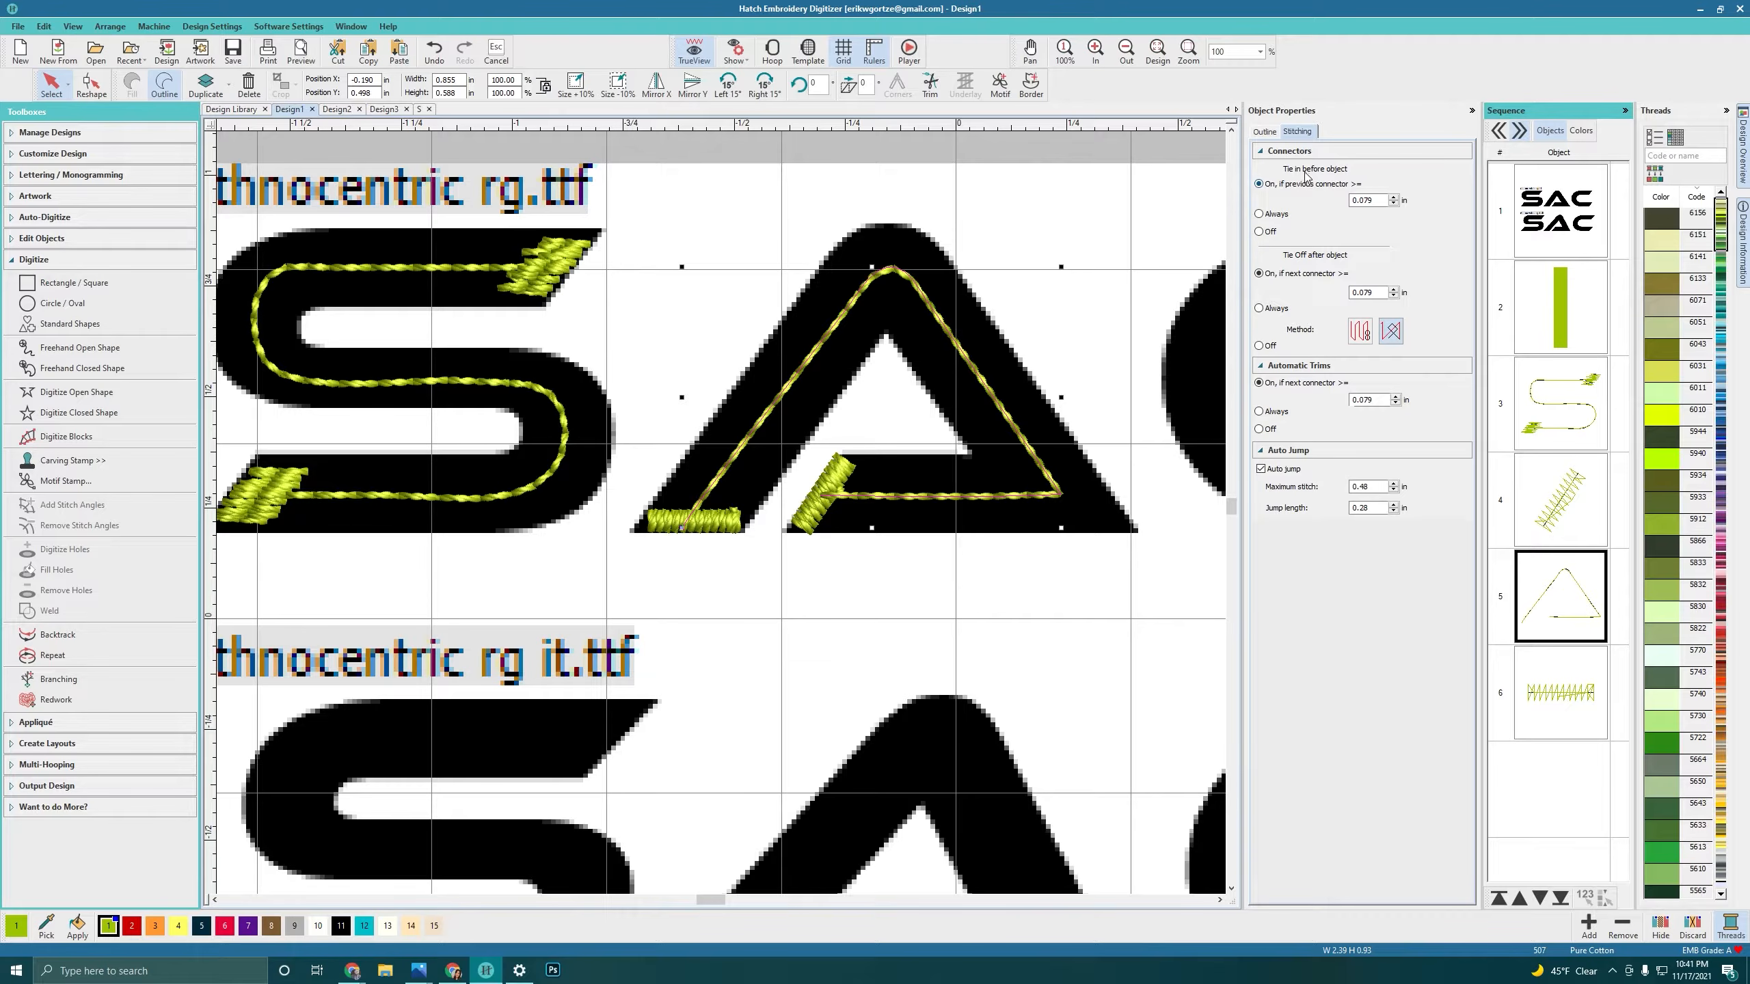
{"action": "left_click", "coordinate": [1261, 232]}
{"action": "left_click", "coordinate": [1259, 346]}
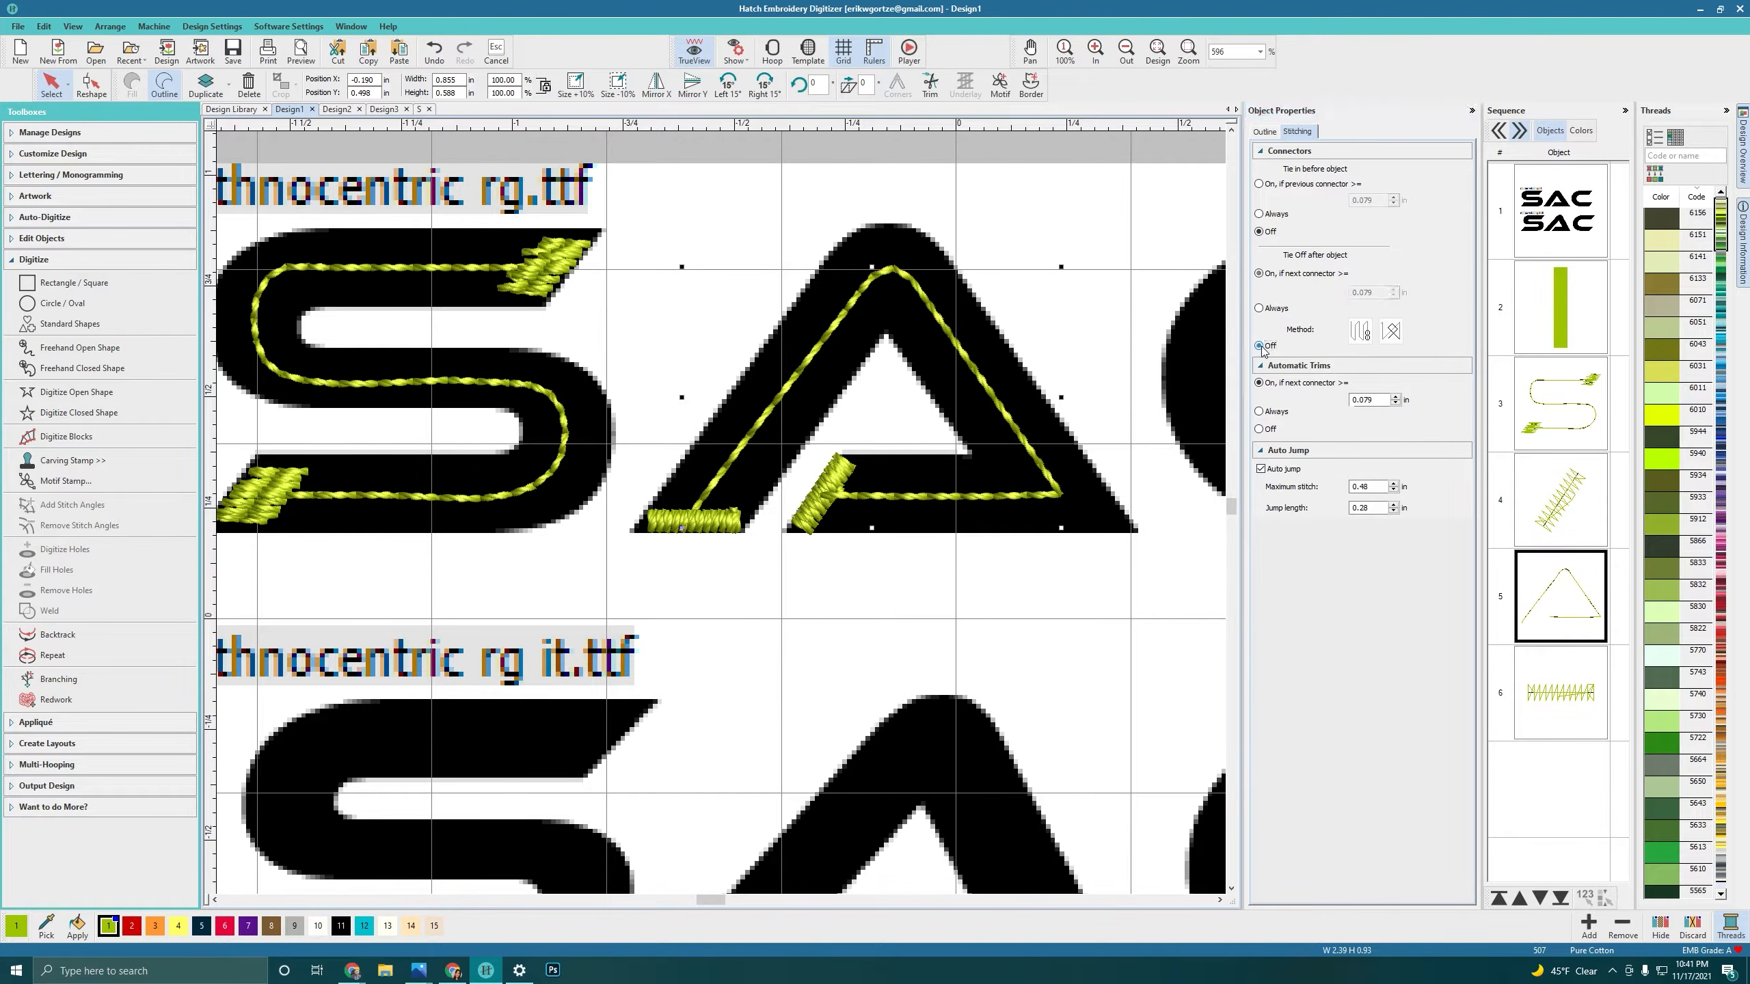
{"action": "left_click", "coordinate": [1258, 429]}
Step: Turn off the tie-in before the object and disable Underlay 1 for the A's leg-base satin
{"action": "left_click", "coordinate": [1564, 686]}
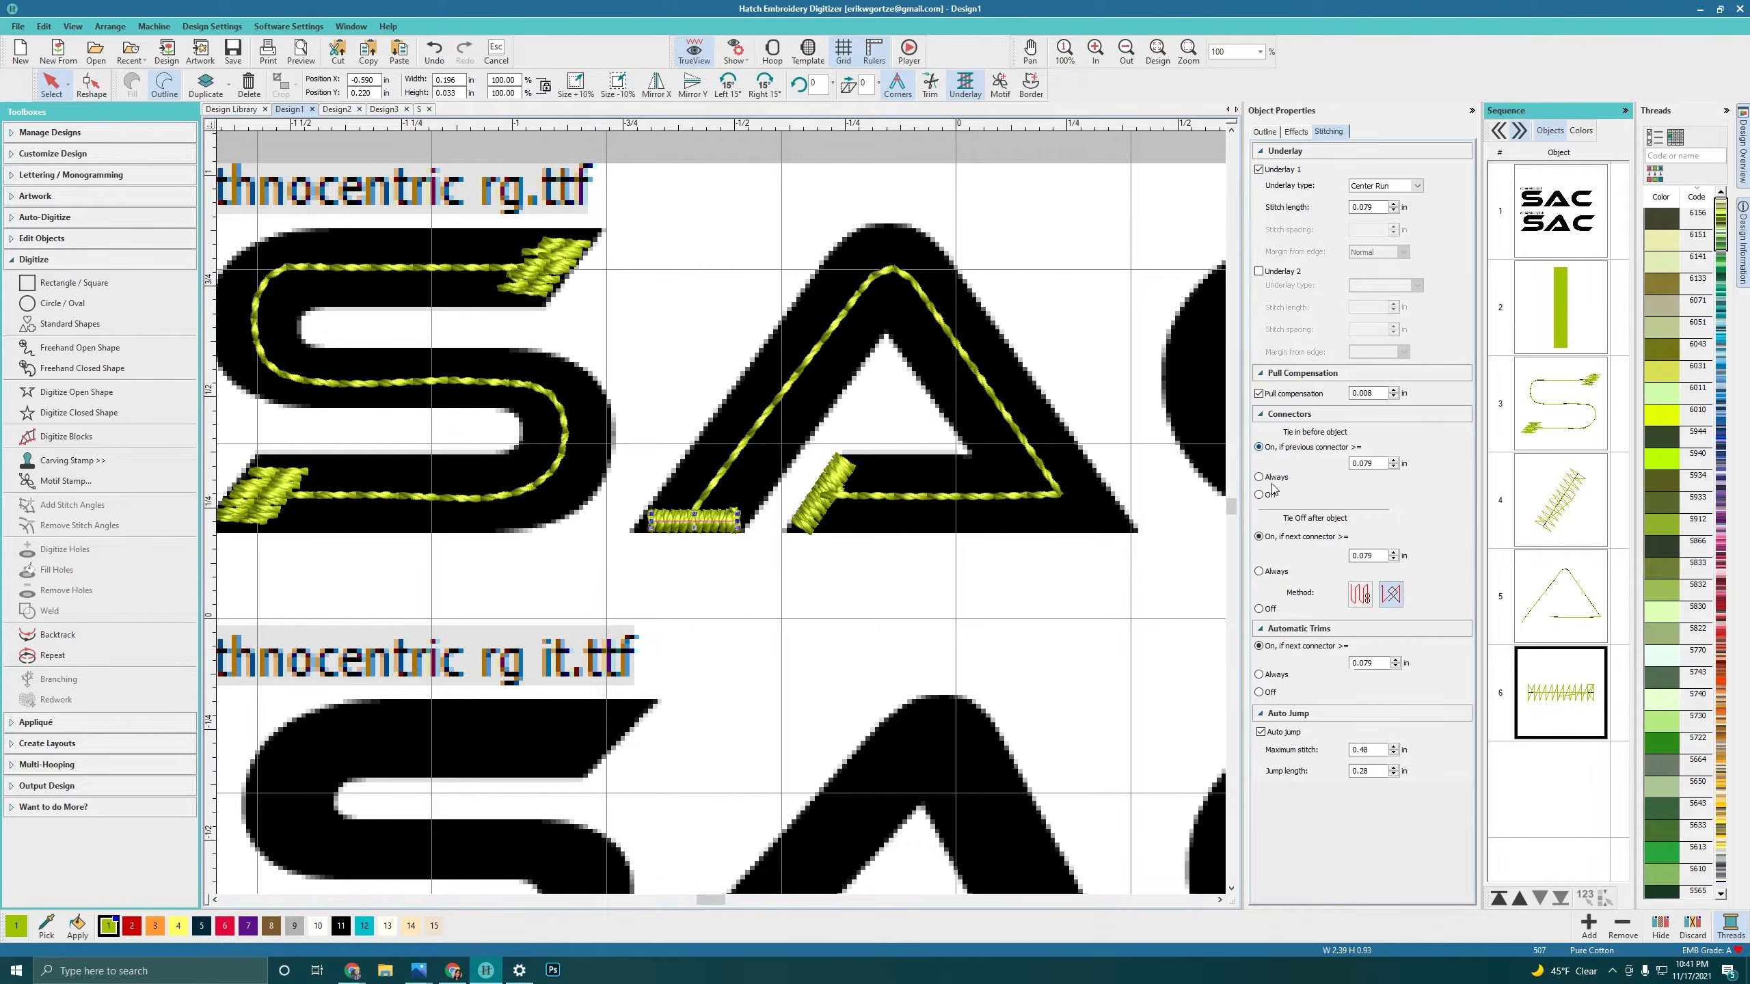
{"action": "left_click", "coordinate": [1259, 495]}
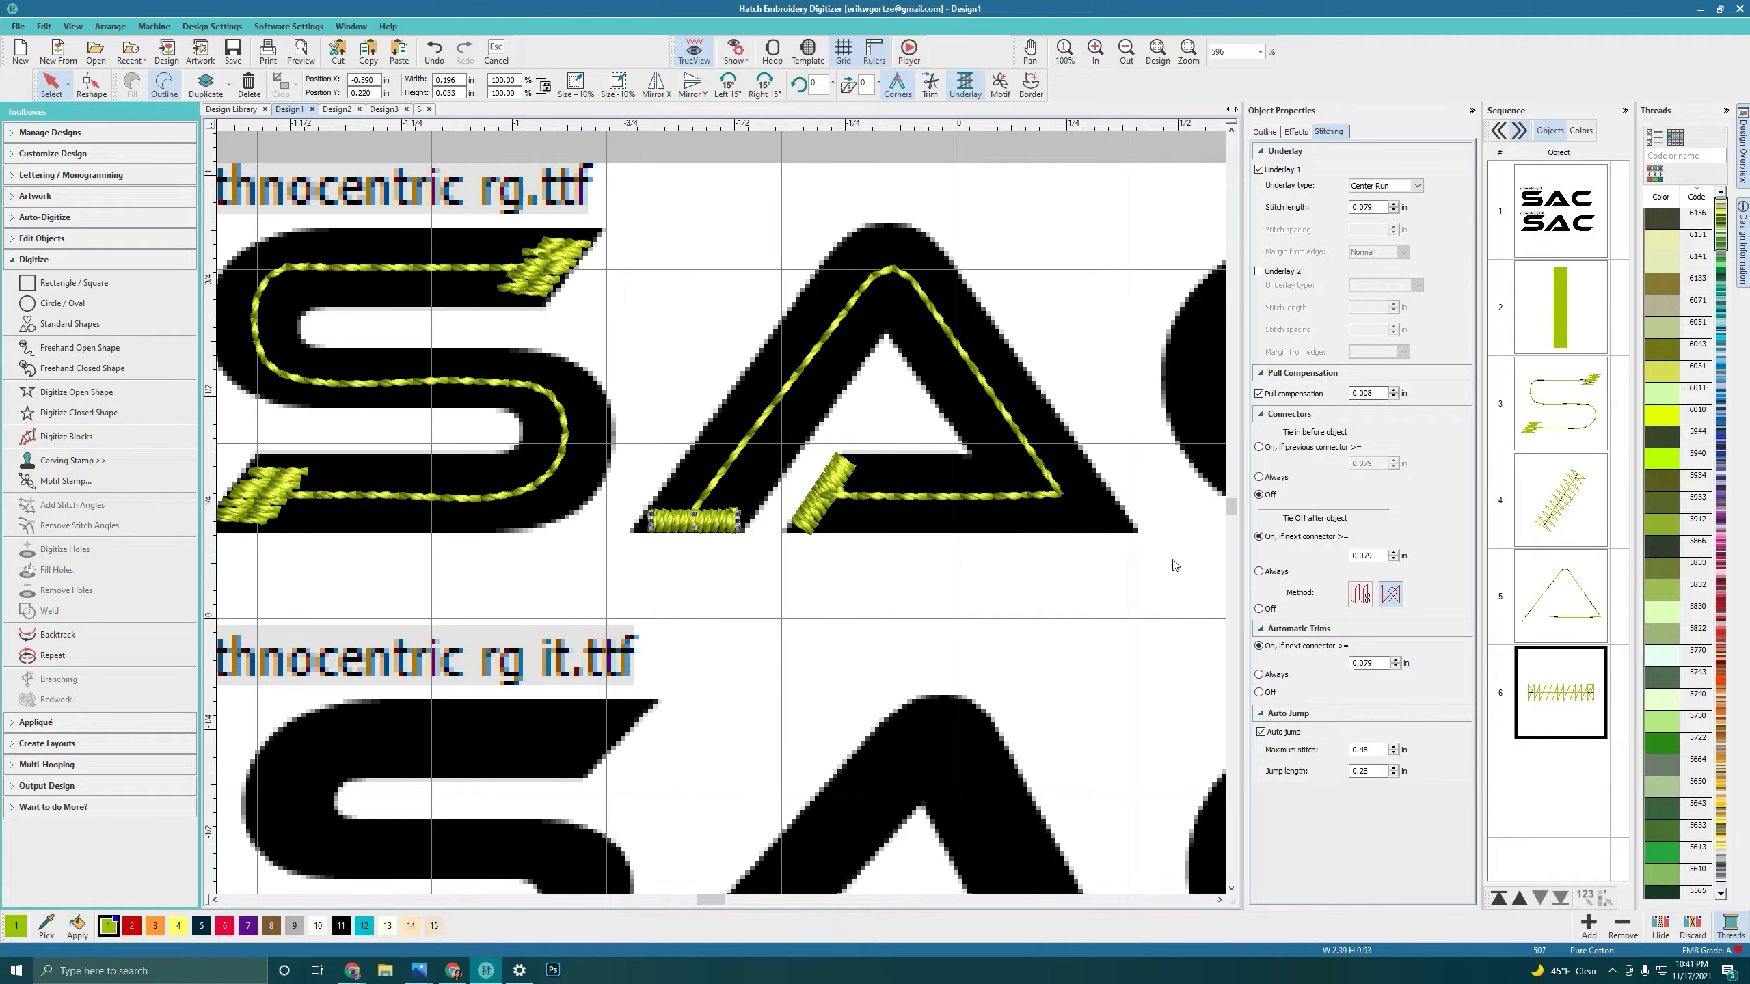
{"action": "left_click", "coordinate": [1259, 170]}
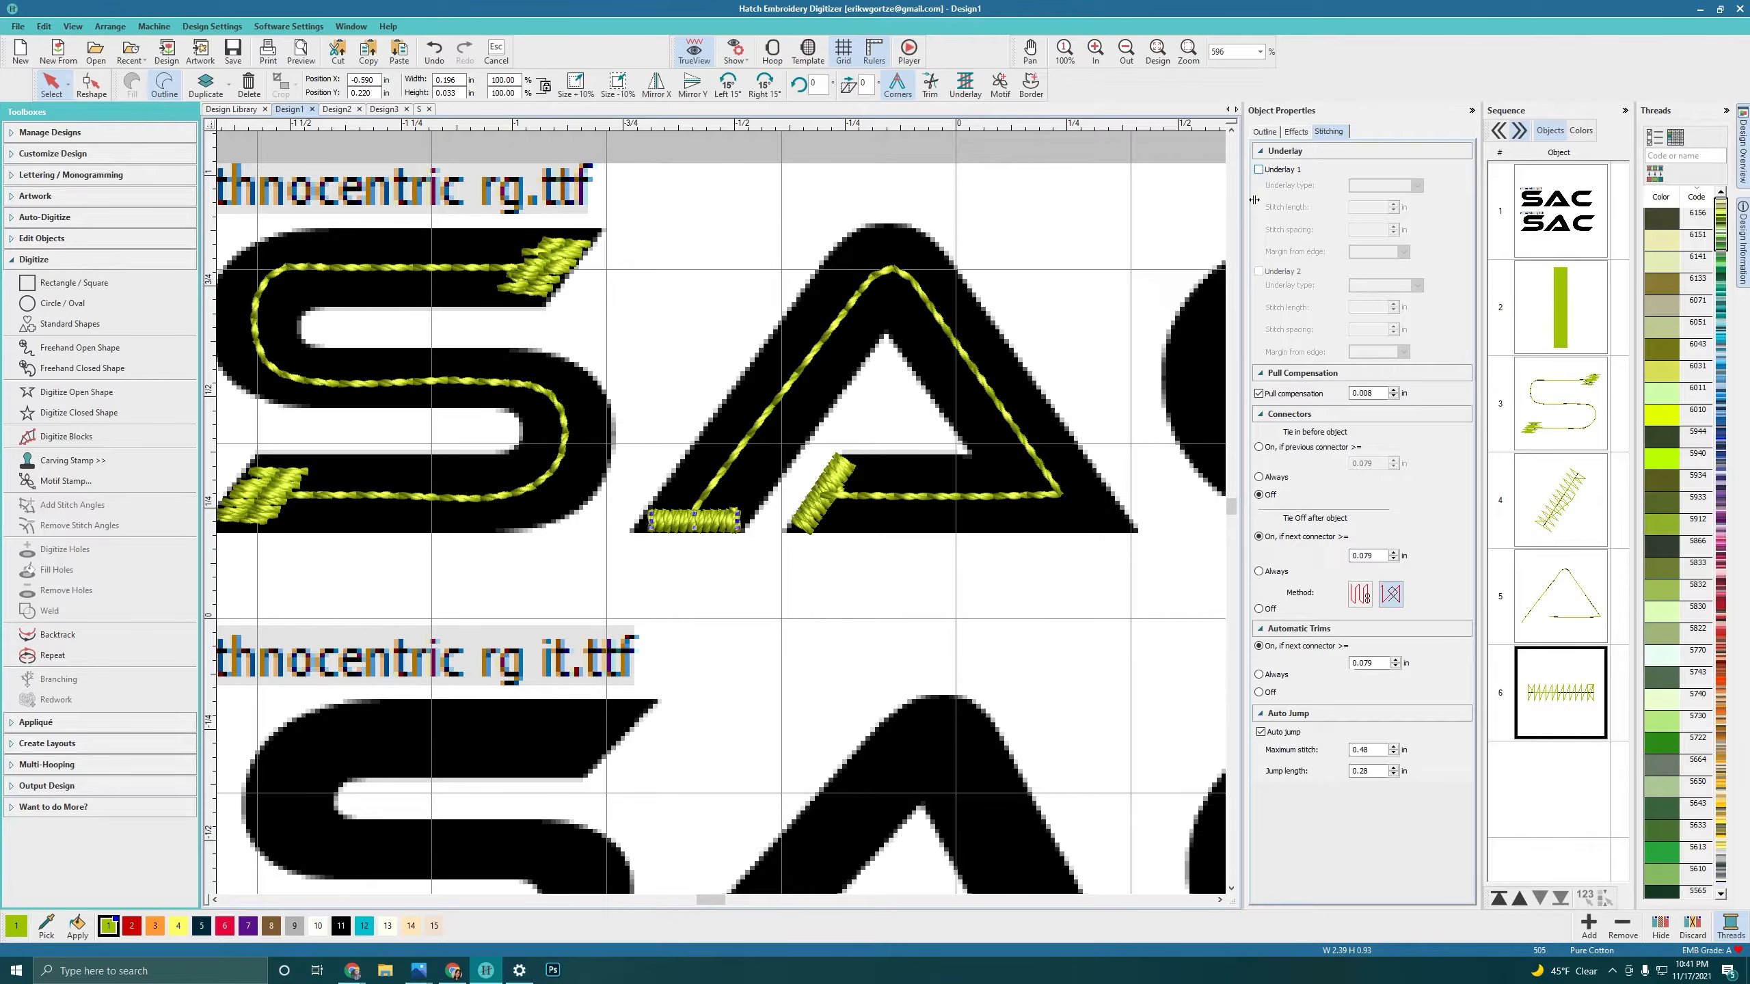
Step: Disable Underlay 1 for the A's crossbar-end satin, then deselect it
{"action": "left_click", "coordinate": [1566, 531]}
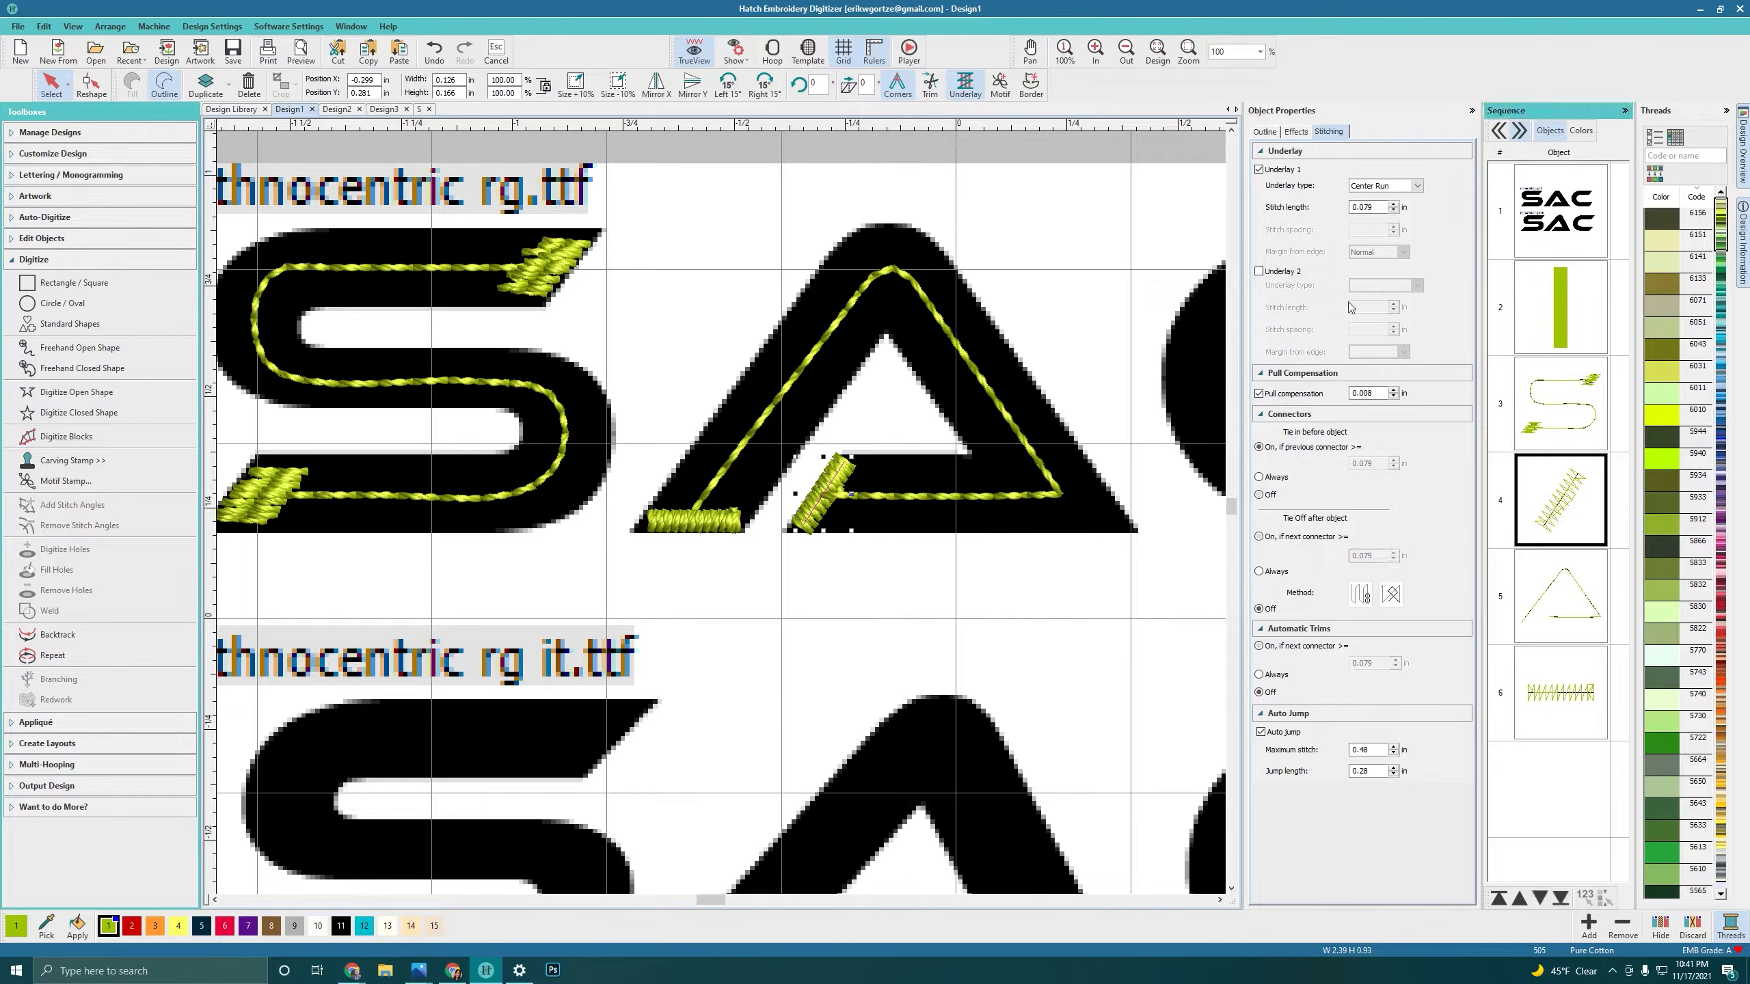
{"action": "left_click", "coordinate": [1259, 172]}
{"action": "left_click", "coordinate": [766, 633]}
{"action": "scroll", "coordinate": [488, 363], "scroll_direction": "down", "scroll_amount": 1}
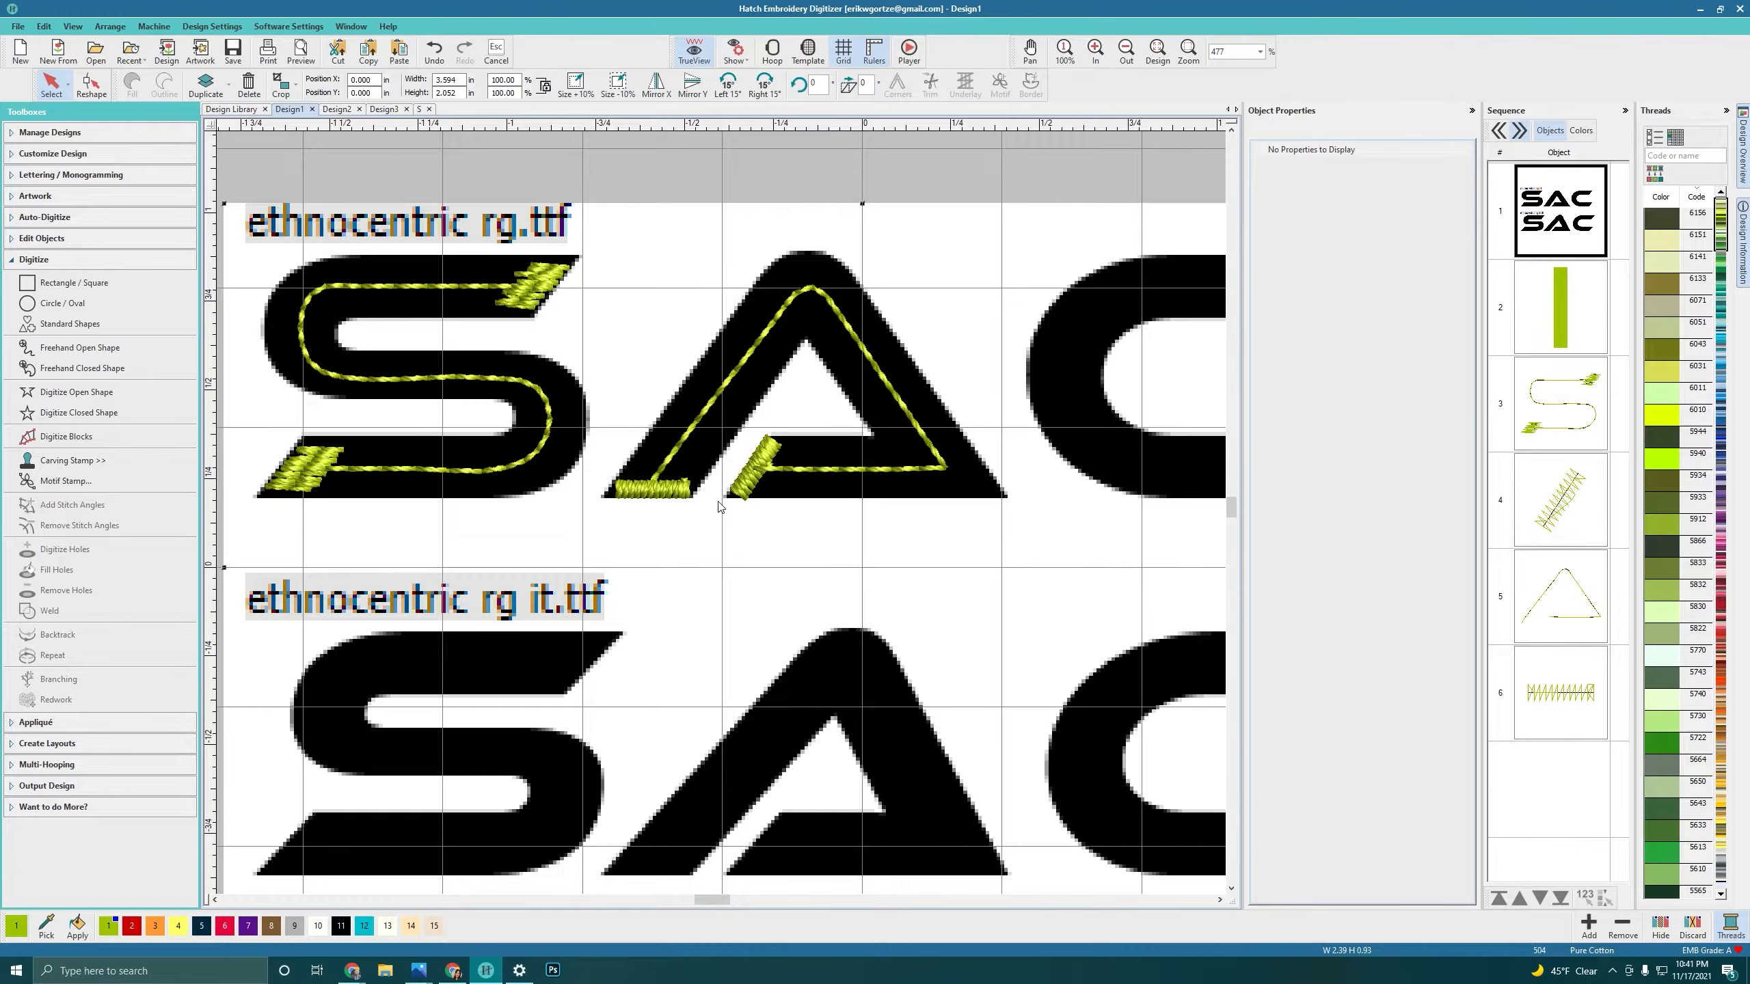
{"action": "scroll", "coordinate": [745, 432], "scroll_direction": "down", "scroll_amount": 1}
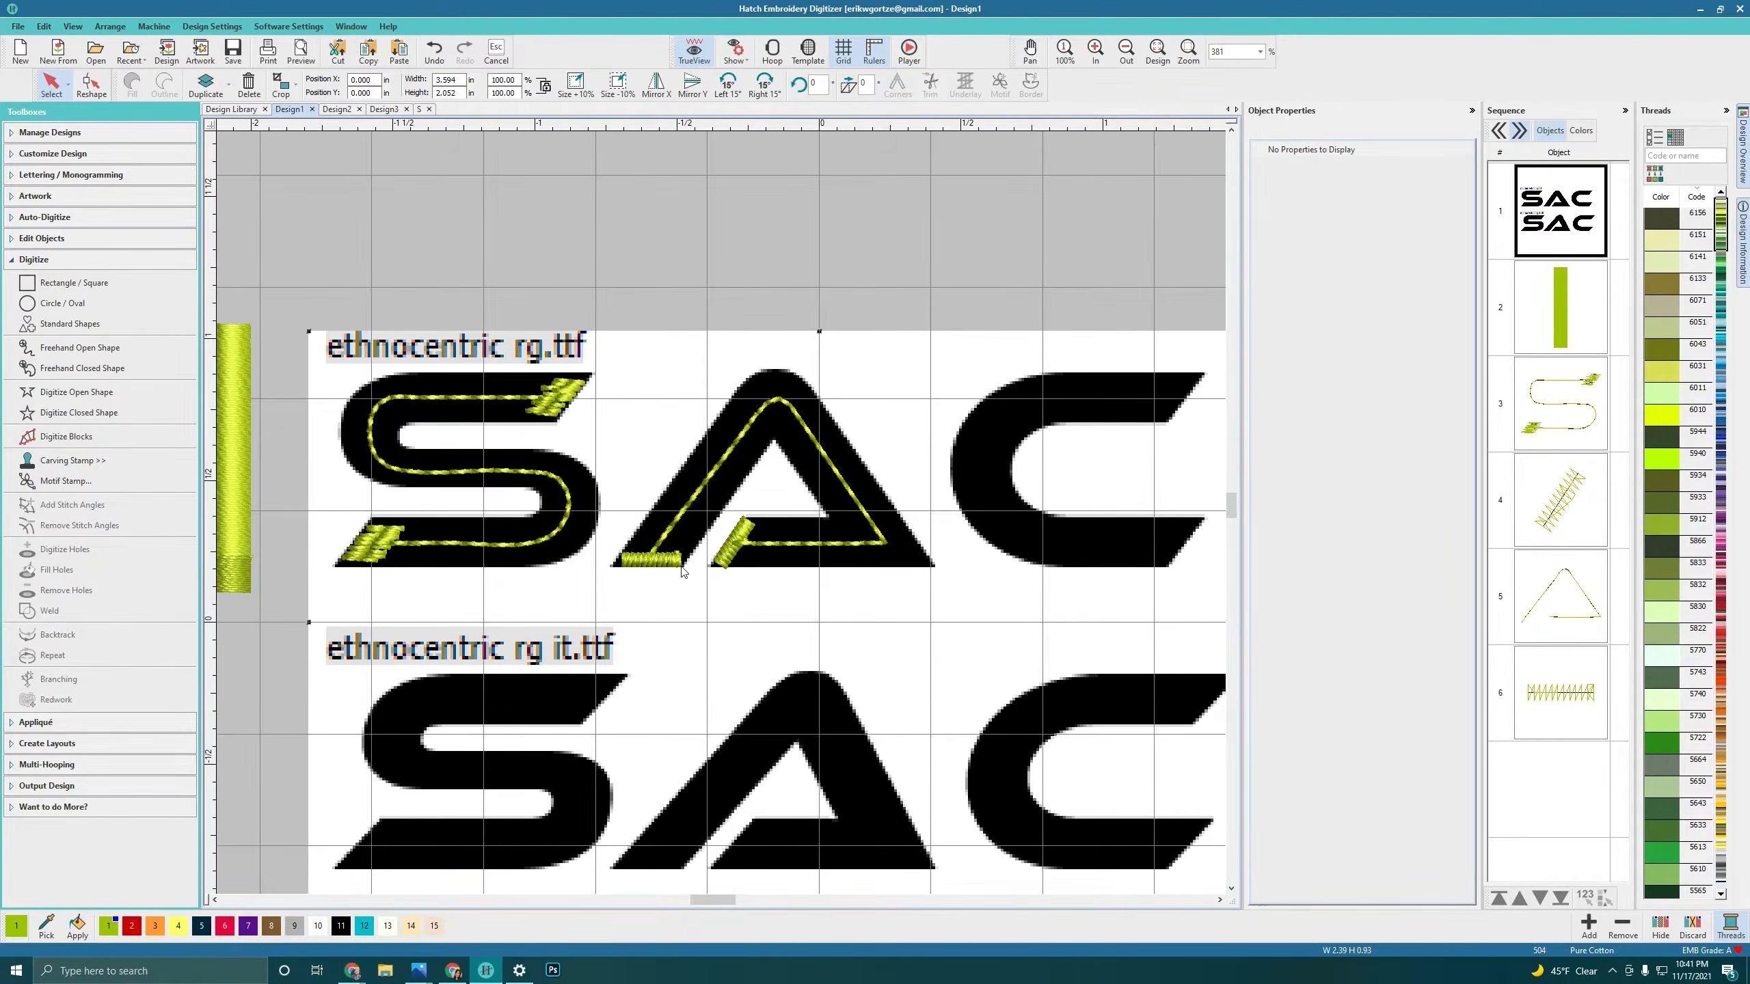
{"action": "scroll", "coordinate": [452, 589], "scroll_direction": "down", "scroll_amount": 3}
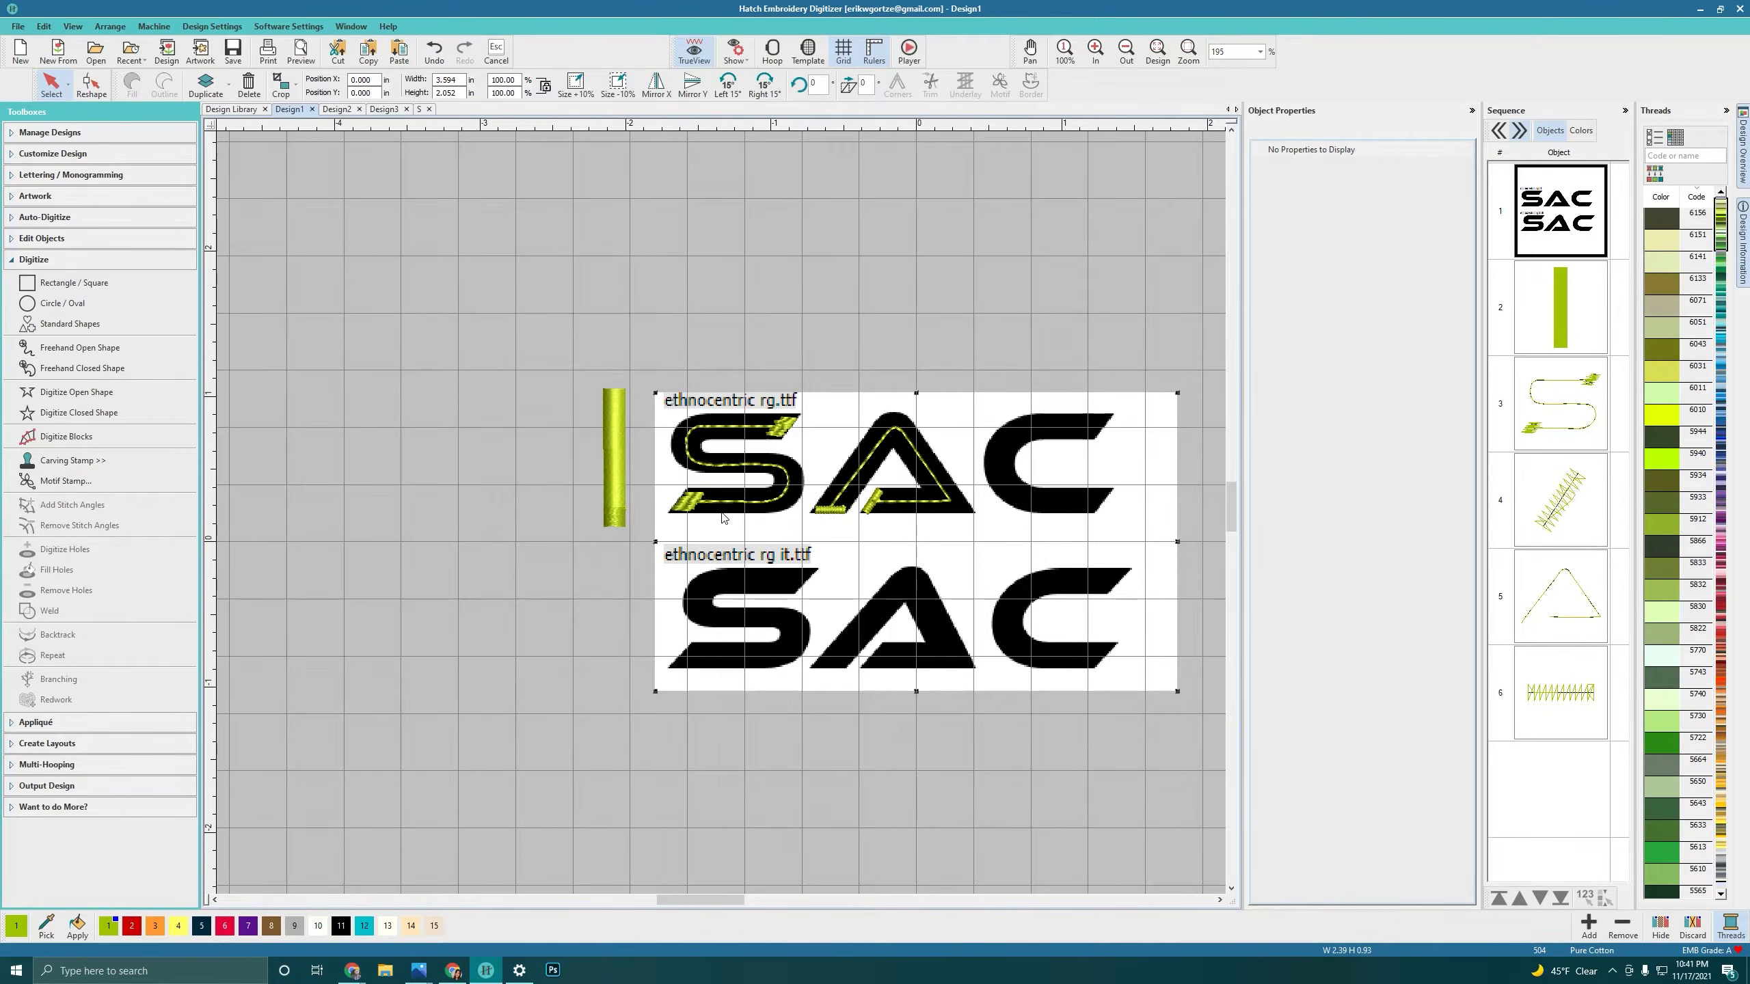
Step: Start a closed shape around the upper S at its upper terminal, tracing the slanted end, top edge and upper outer curve
{"action": "scroll", "coordinate": [738, 439], "scroll_direction": "up", "scroll_amount": 3}
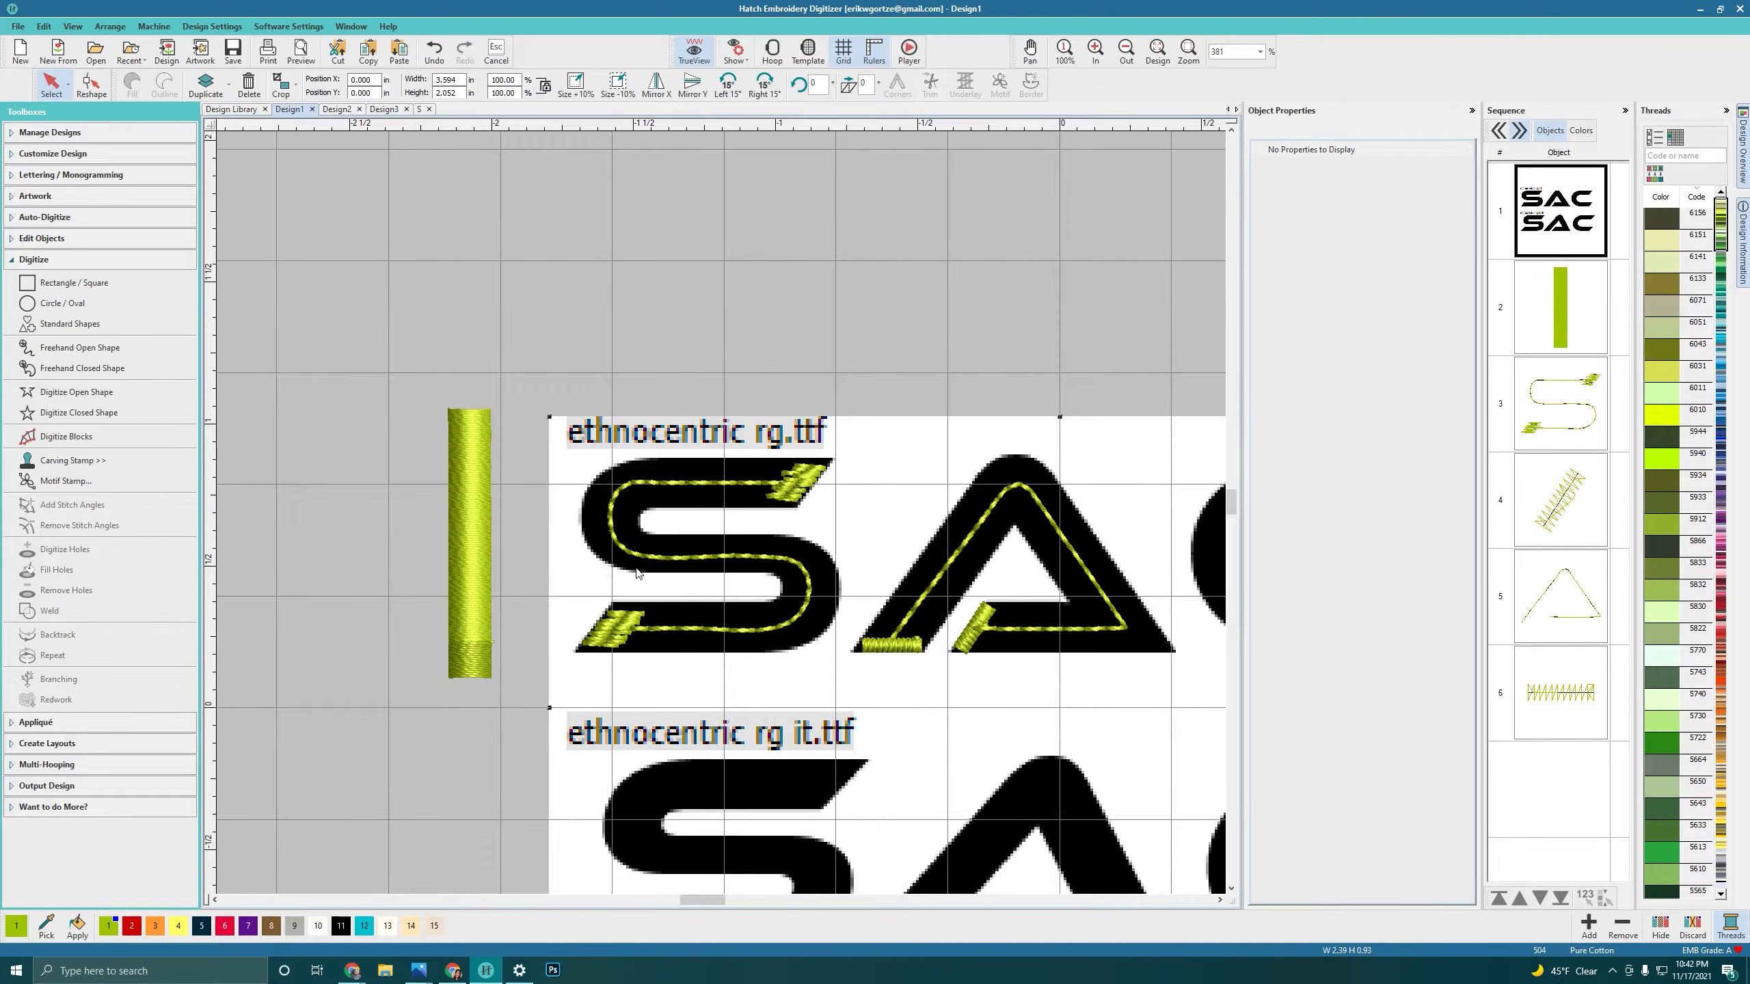
{"action": "left_click", "coordinate": [61, 413]}
{"action": "scroll", "coordinate": [740, 514], "scroll_direction": "up", "scroll_amount": 4}
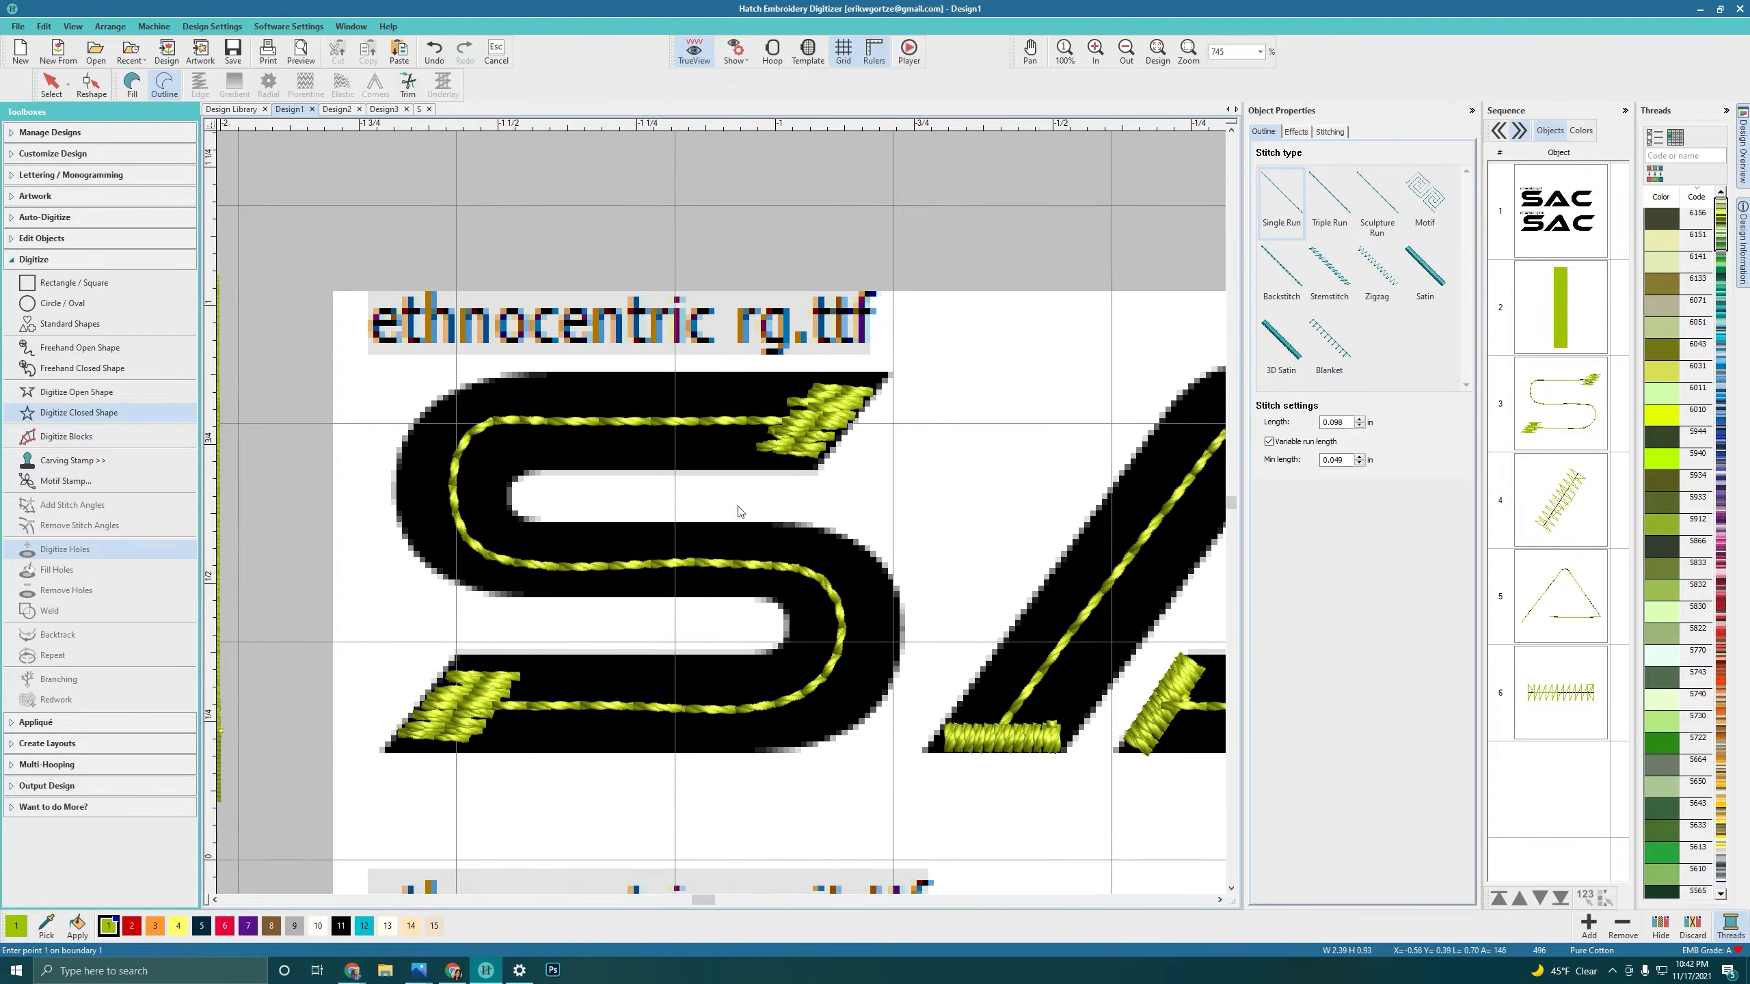
{"action": "left_click", "coordinate": [736, 517]}
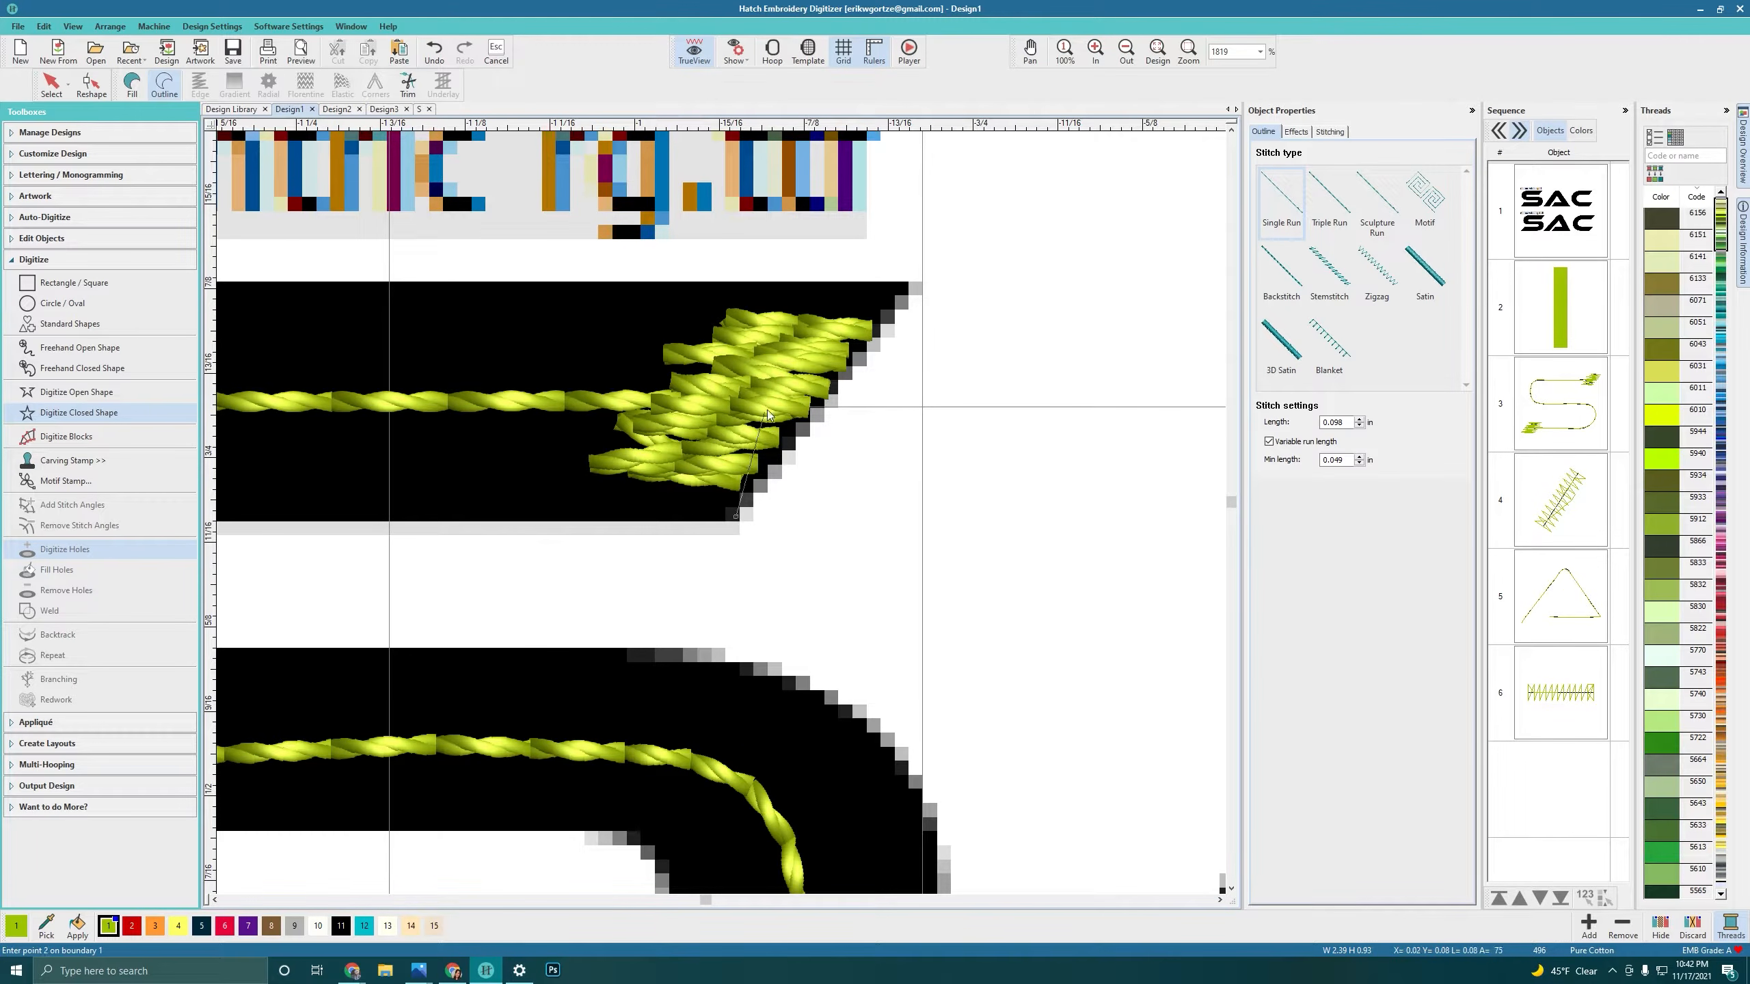
{"action": "left_click", "coordinate": [908, 288]}
{"action": "scroll", "coordinate": [662, 621], "scroll_direction": "down", "scroll_amount": 2}
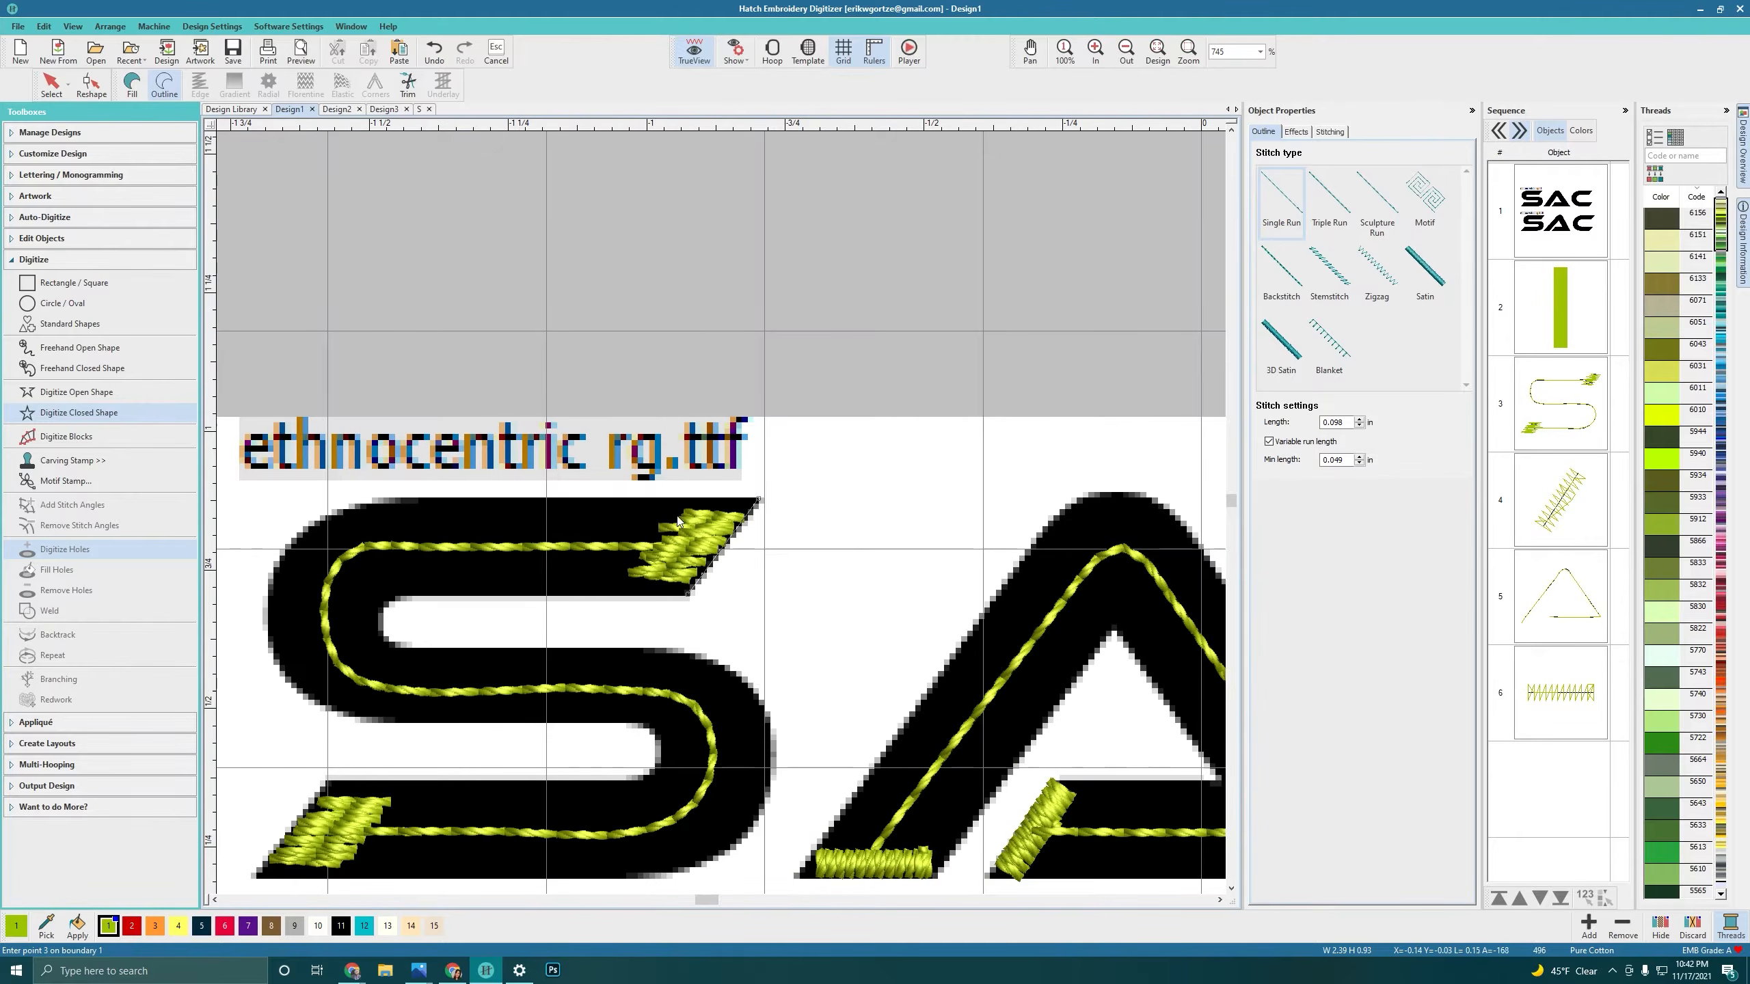
{"action": "left_click", "coordinate": [376, 500]}
{"action": "left_click", "coordinate": [300, 533]}
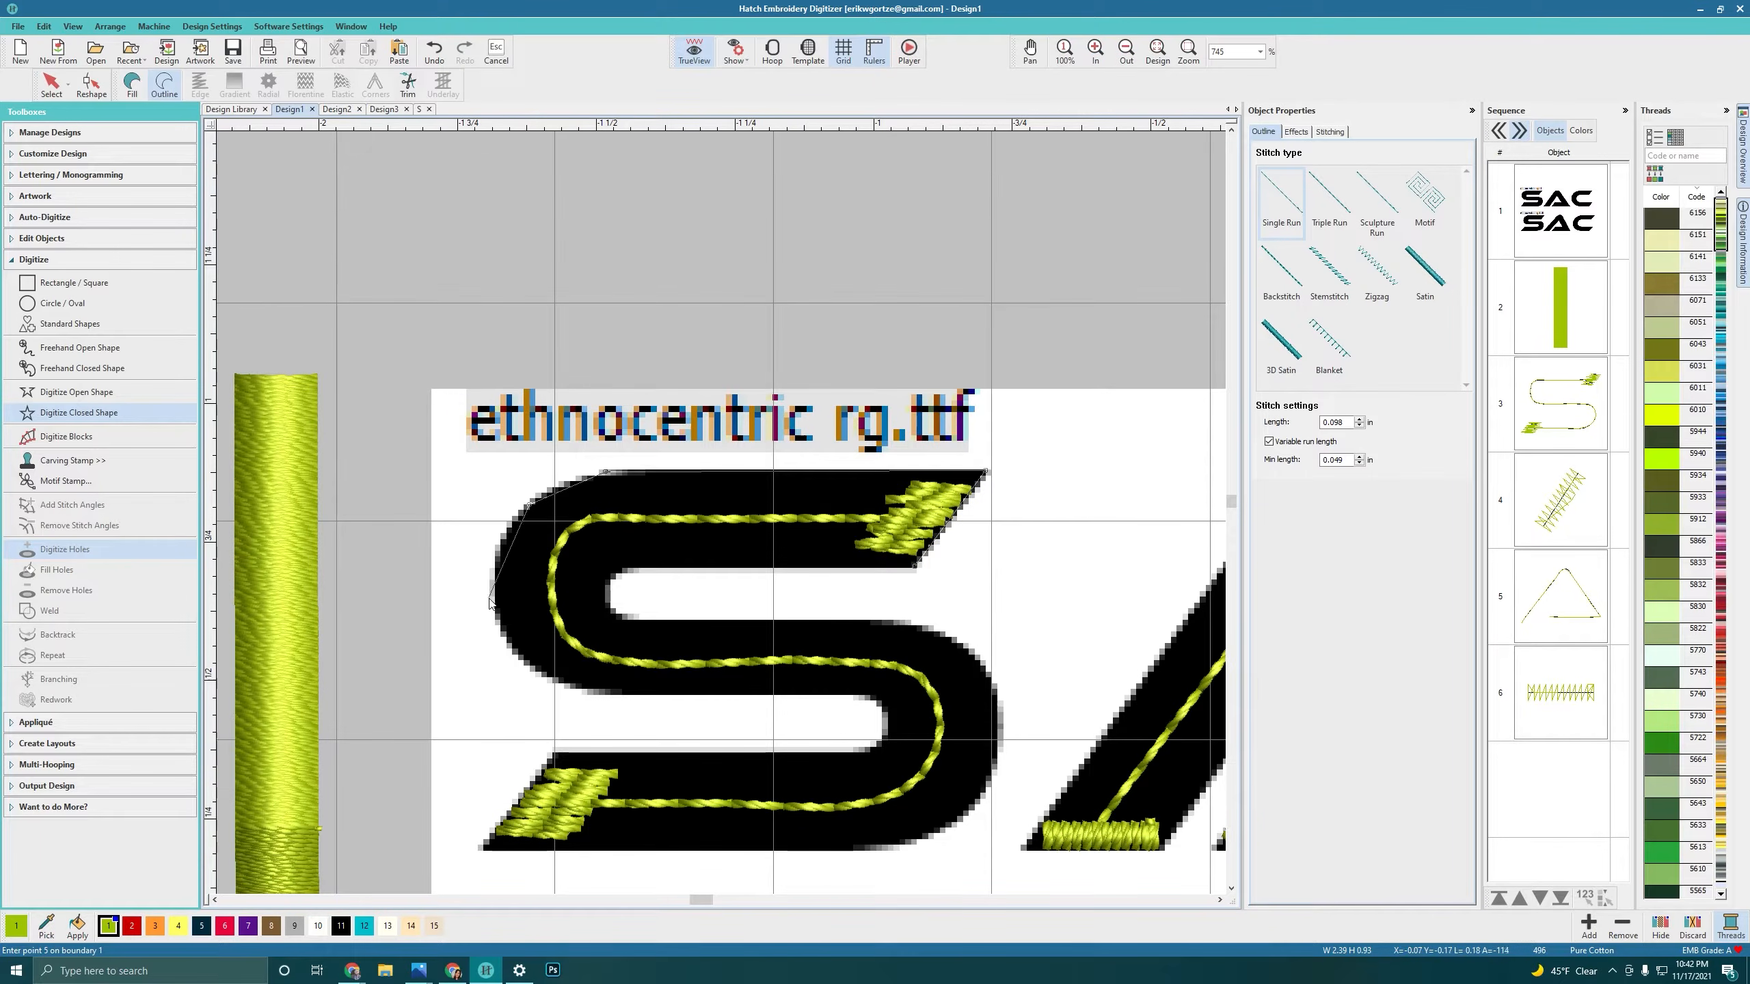
{"action": "left_click", "coordinate": [496, 583]}
{"action": "left_click", "coordinate": [512, 660]}
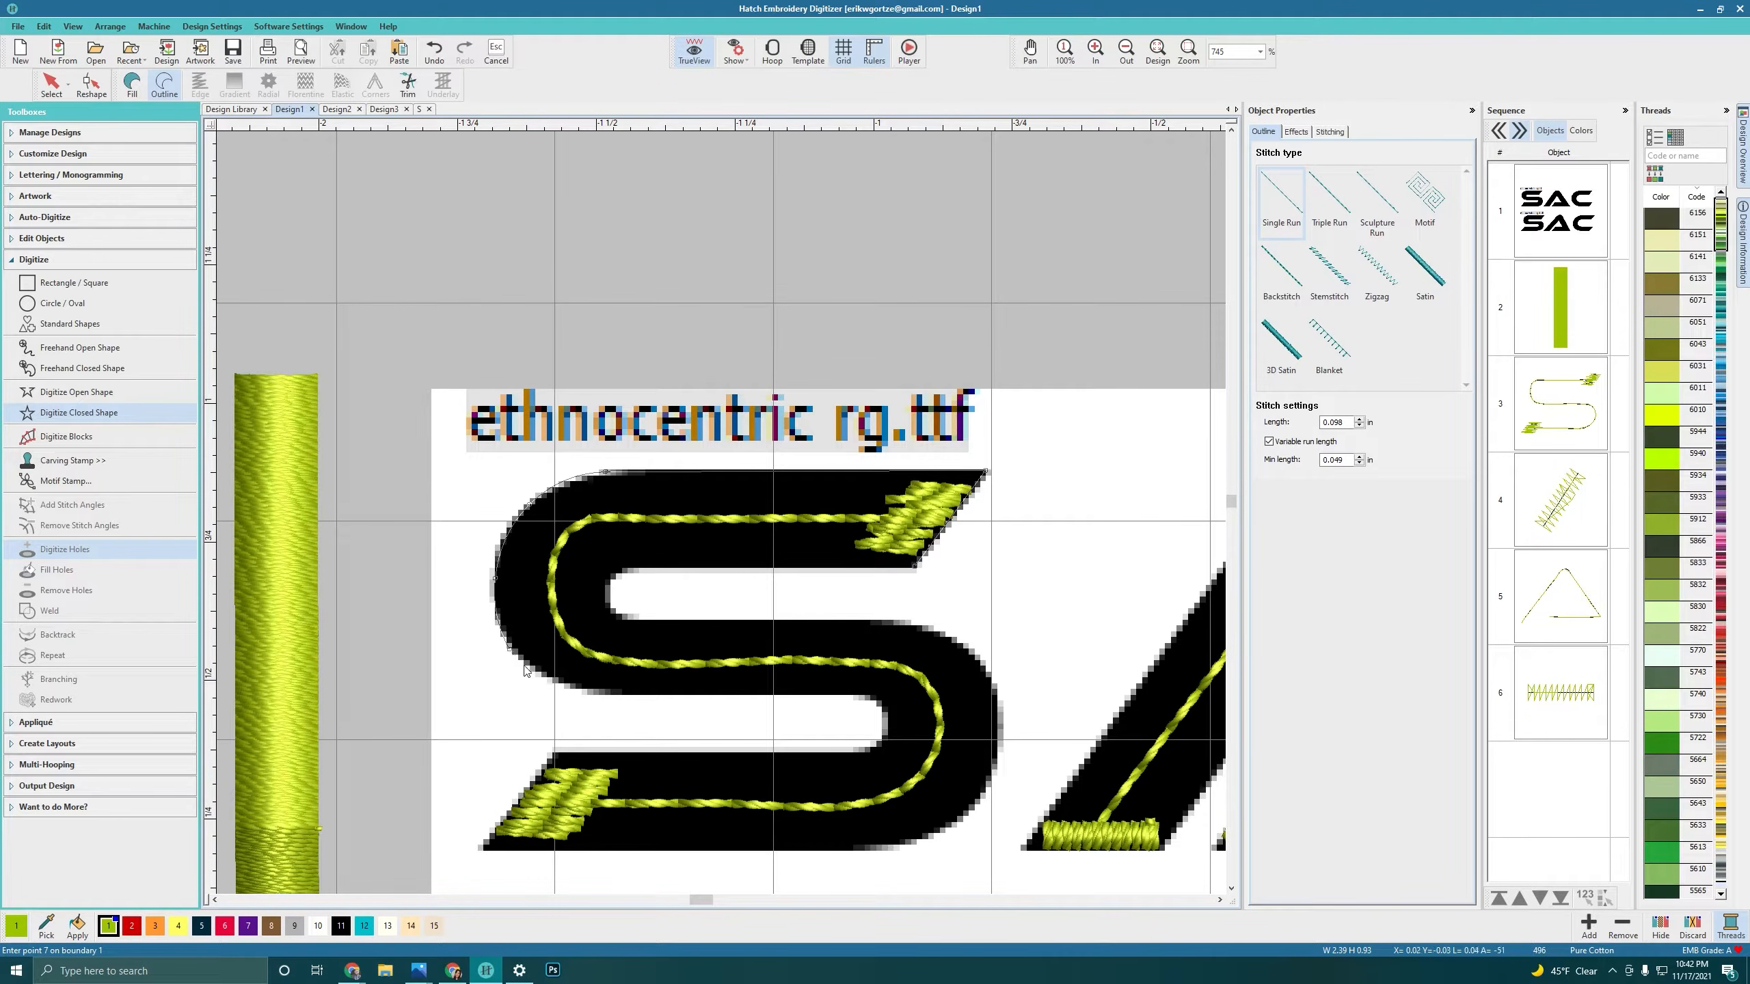
{"action": "left_click", "coordinate": [564, 686]}
{"action": "left_click", "coordinate": [622, 692]}
Step: Continue the S outline along the middle bar's lower edge, around the lower inner curve and along both edges of the bottom bar
{"action": "left_click", "coordinate": [820, 692]}
{"action": "left_click", "coordinate": [879, 703]}
{"action": "right_click", "coordinate": [888, 728]}
{"action": "right_click", "coordinate": [875, 746]}
{"action": "right_click", "coordinate": [842, 752]}
{"action": "left_click", "coordinate": [554, 753]}
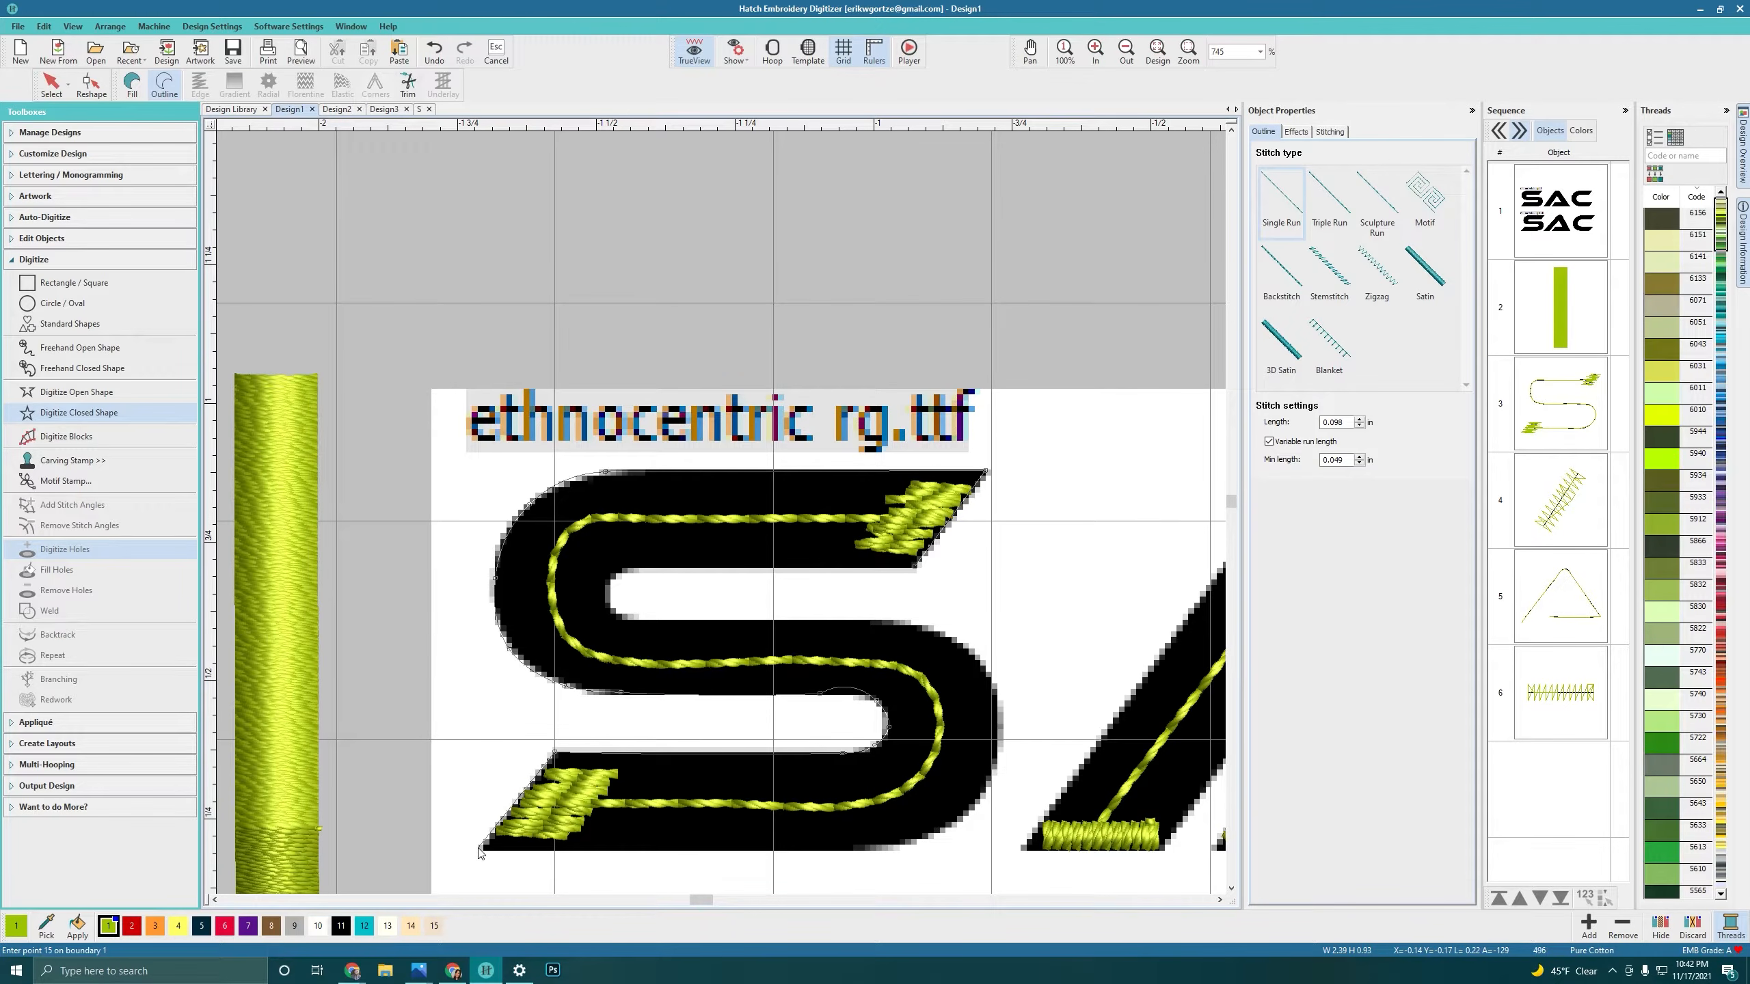
{"action": "left_click", "coordinate": [612, 851]}
{"action": "left_click", "coordinate": [867, 679]}
{"action": "left_click", "coordinate": [926, 678]}
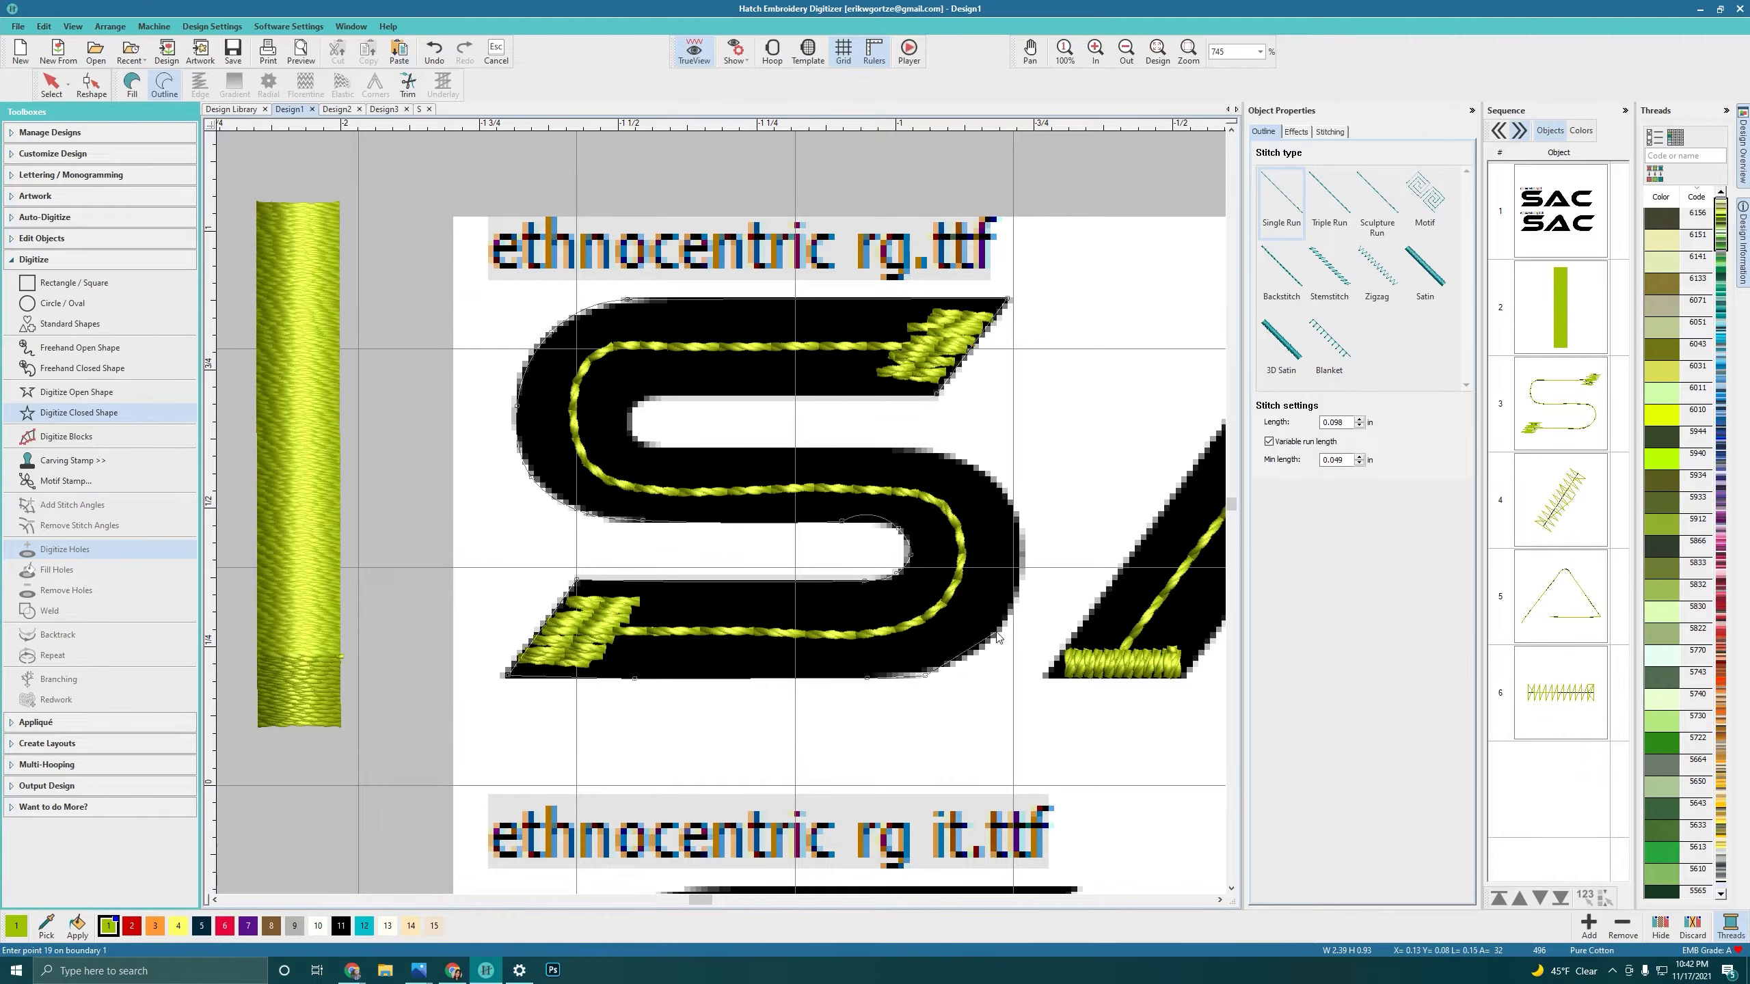
Step: Trace the S's lower outer curve, the middle bar's upper edge and the upper inner curve, and close the shape
{"action": "left_click", "coordinate": [1026, 559]}
{"action": "left_click", "coordinate": [1003, 486]}
{"action": "left_click", "coordinate": [938, 449]}
{"action": "left_click", "coordinate": [688, 447]}
{"action": "key", "text": "BackSpace"}
{"action": "left_click", "coordinate": [922, 448]}
{"action": "left_click", "coordinate": [756, 449]}
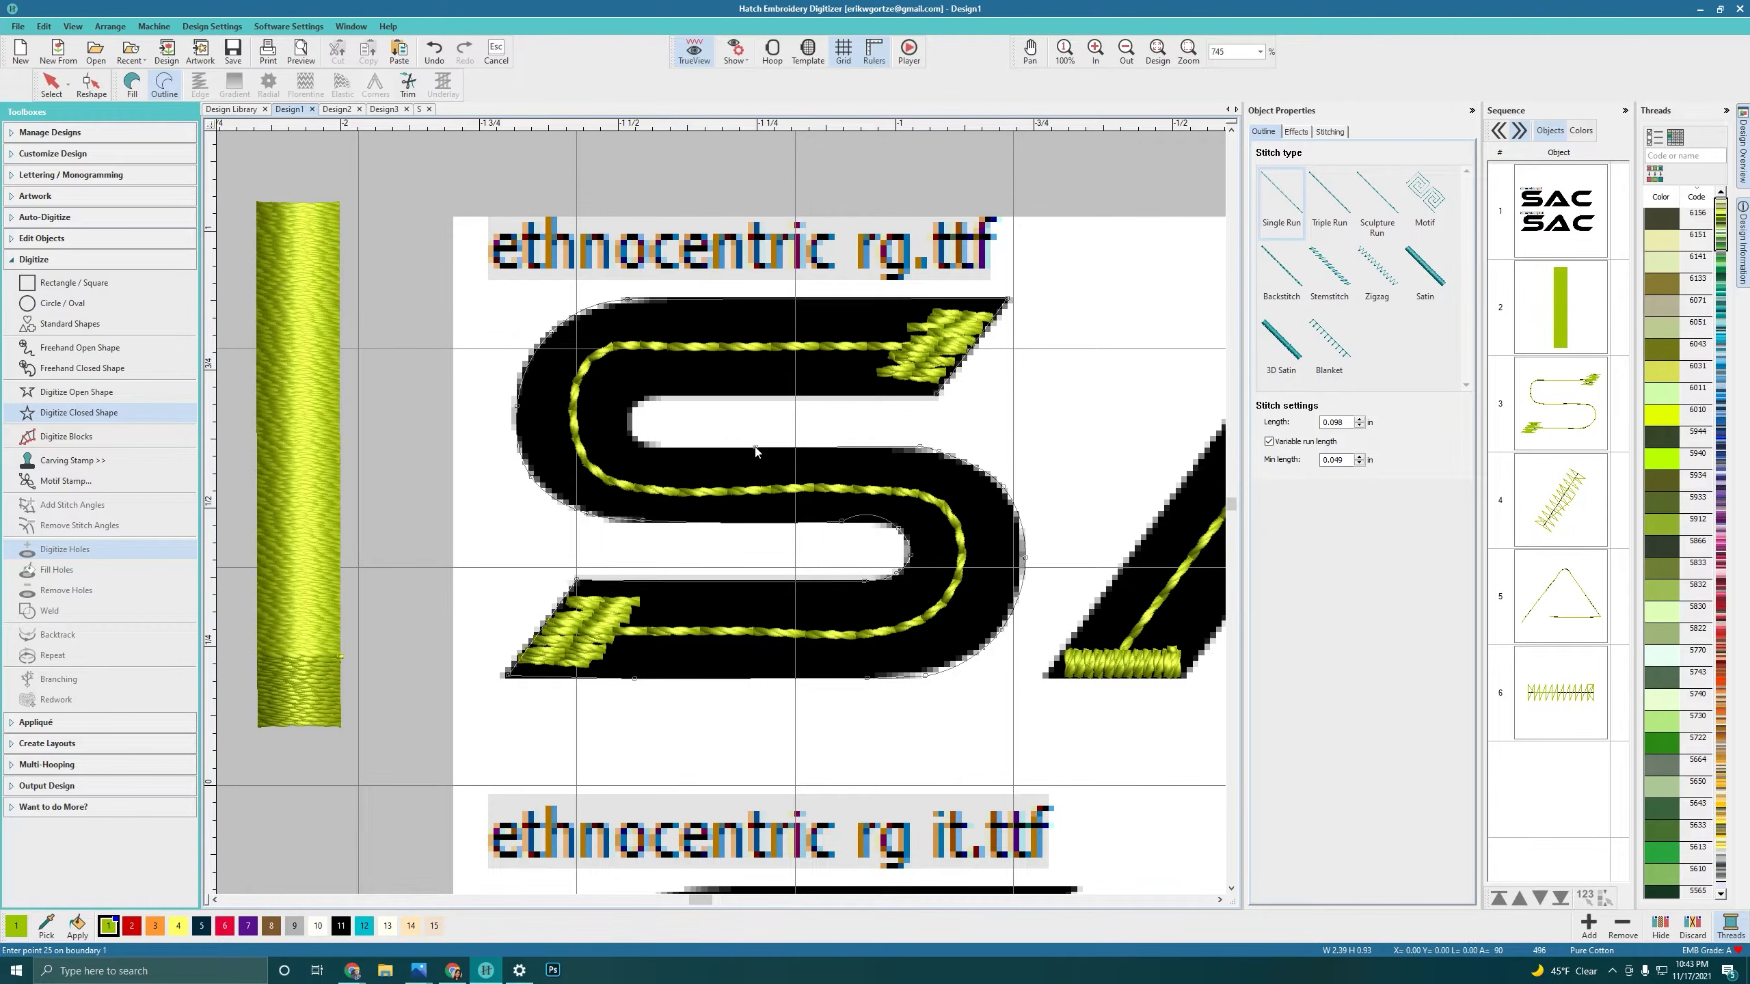
{"action": "left_click", "coordinate": [647, 446]}
{"action": "left_click", "coordinate": [626, 422]}
{"action": "left_click", "coordinate": [646, 398]}
{"action": "left_click", "coordinate": [778, 396]}
{"action": "key", "text": "Return"}
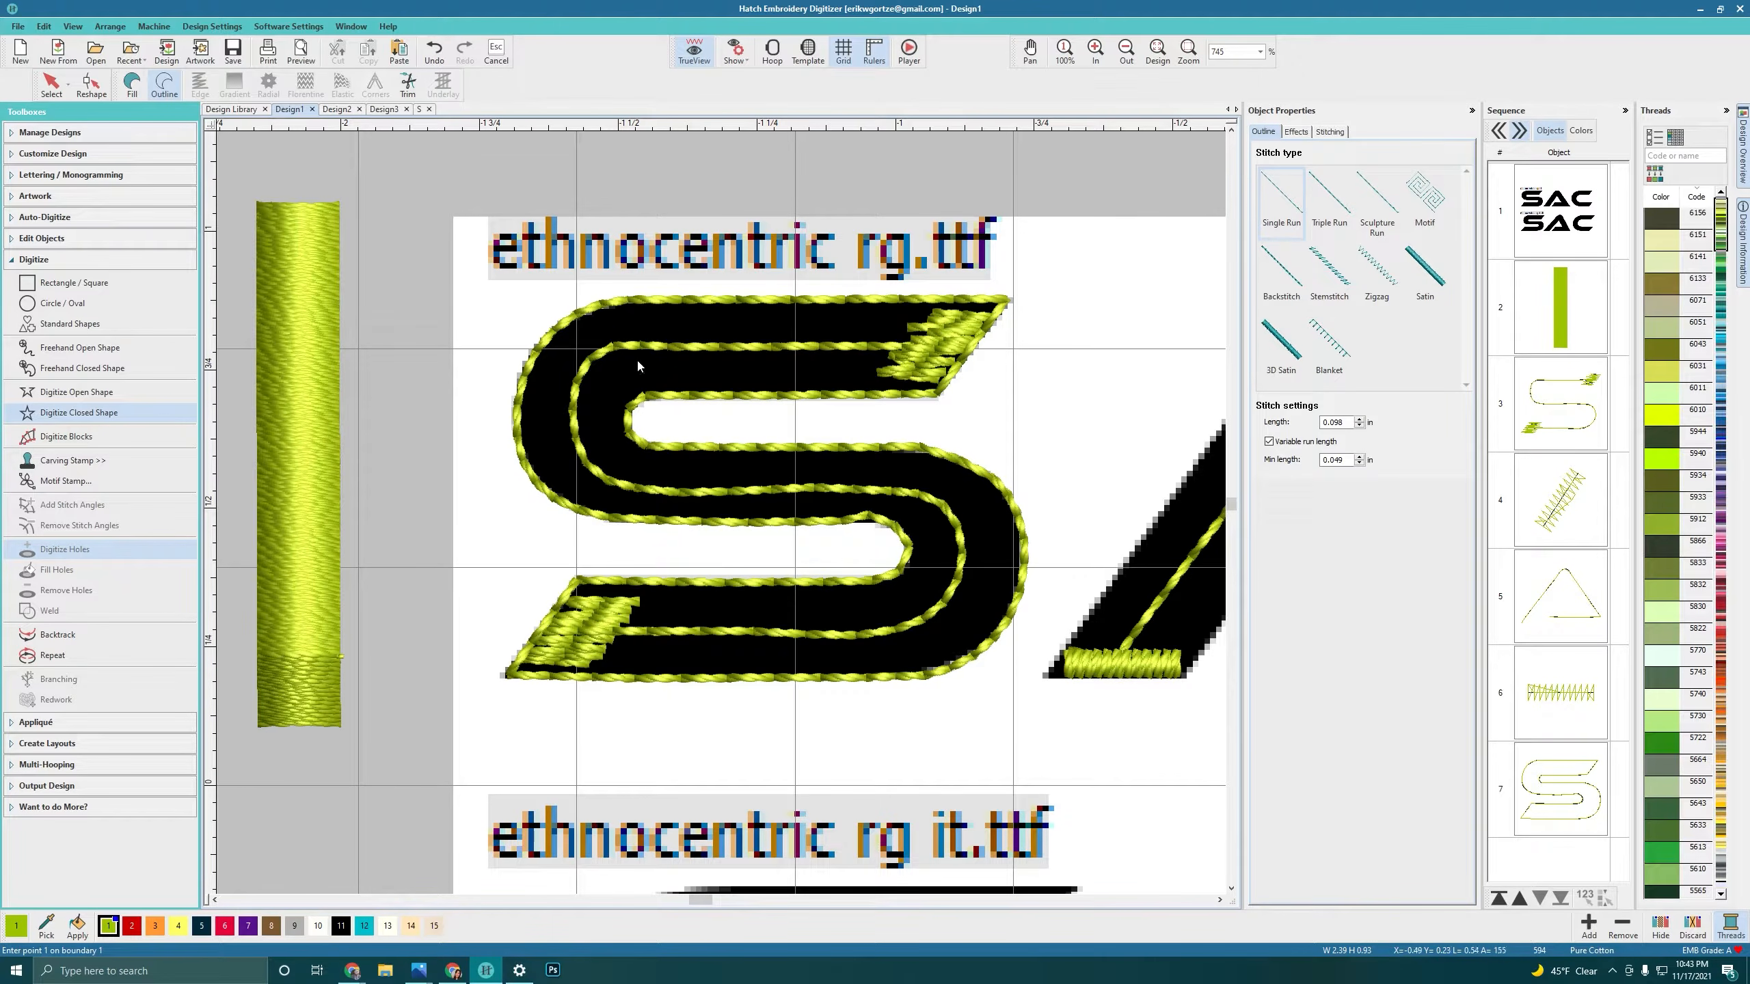
Step: Convert the closed S outline to a Satin fill and turn off Auto split
{"action": "left_click", "coordinate": [1566, 792]}
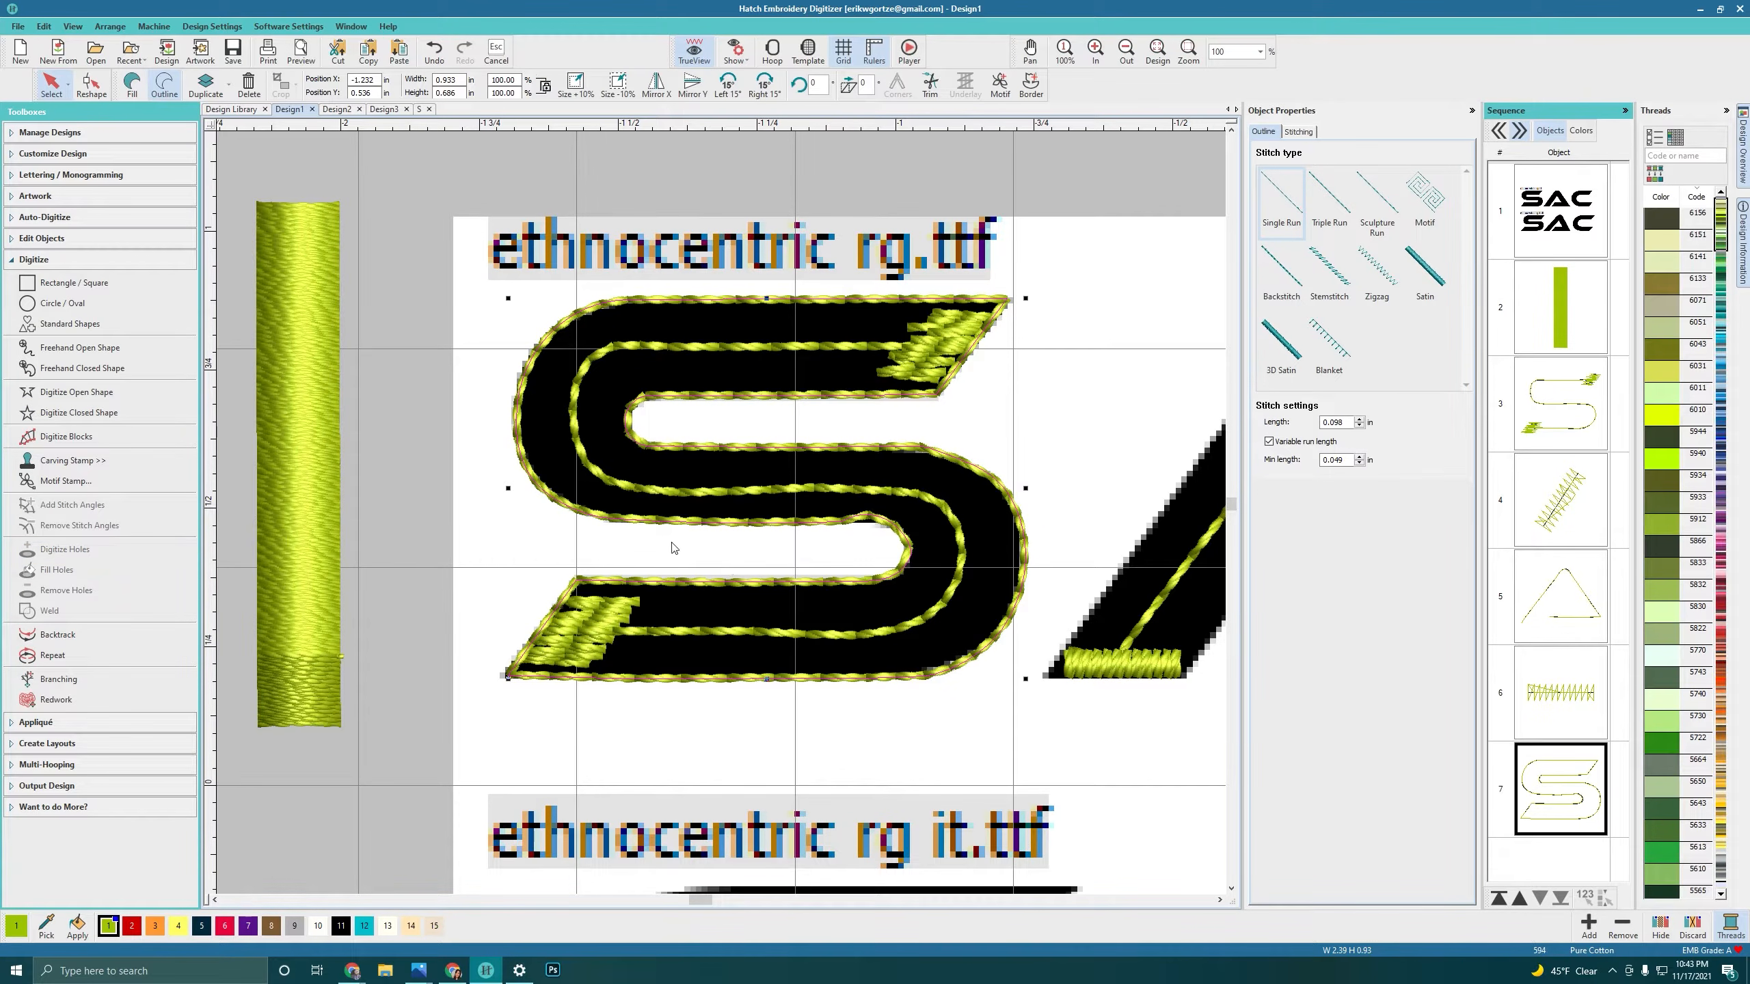
{"action": "left_click", "coordinate": [132, 83]}
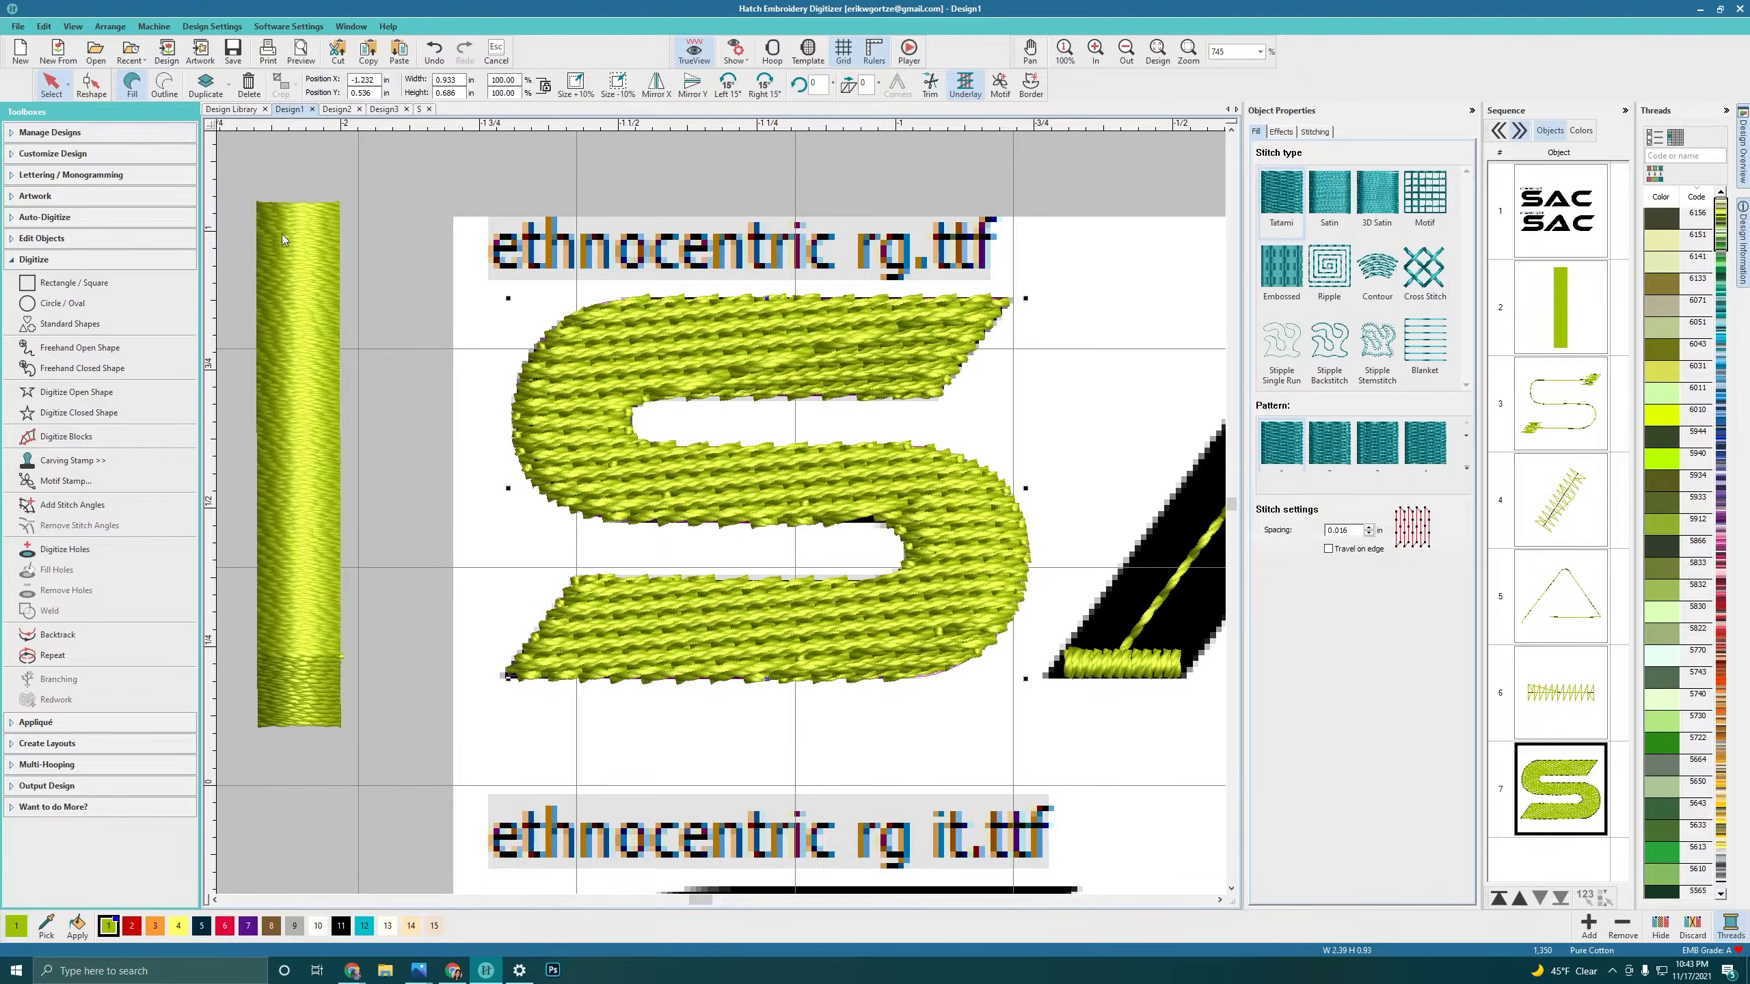
{"action": "left_click", "coordinate": [1326, 200]}
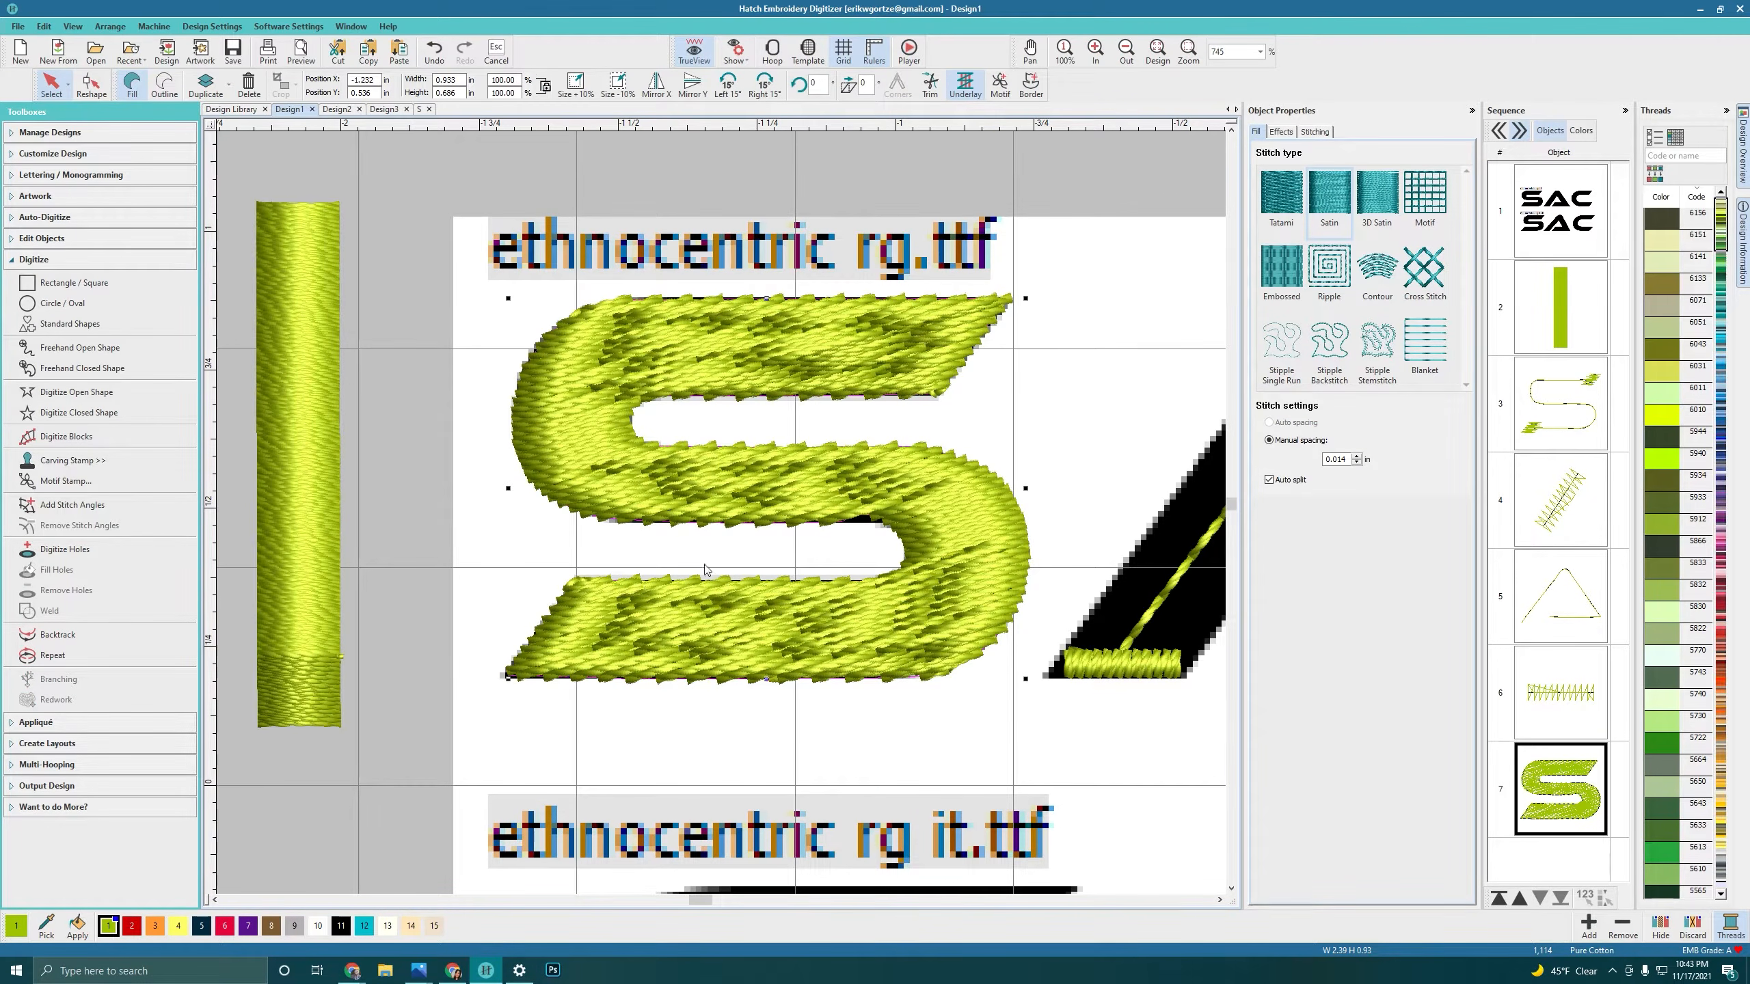
{"action": "scroll", "coordinate": [731, 538], "scroll_direction": "down", "scroll_amount": 5}
{"action": "scroll", "coordinate": [735, 506], "scroll_direction": "up", "scroll_amount": 4}
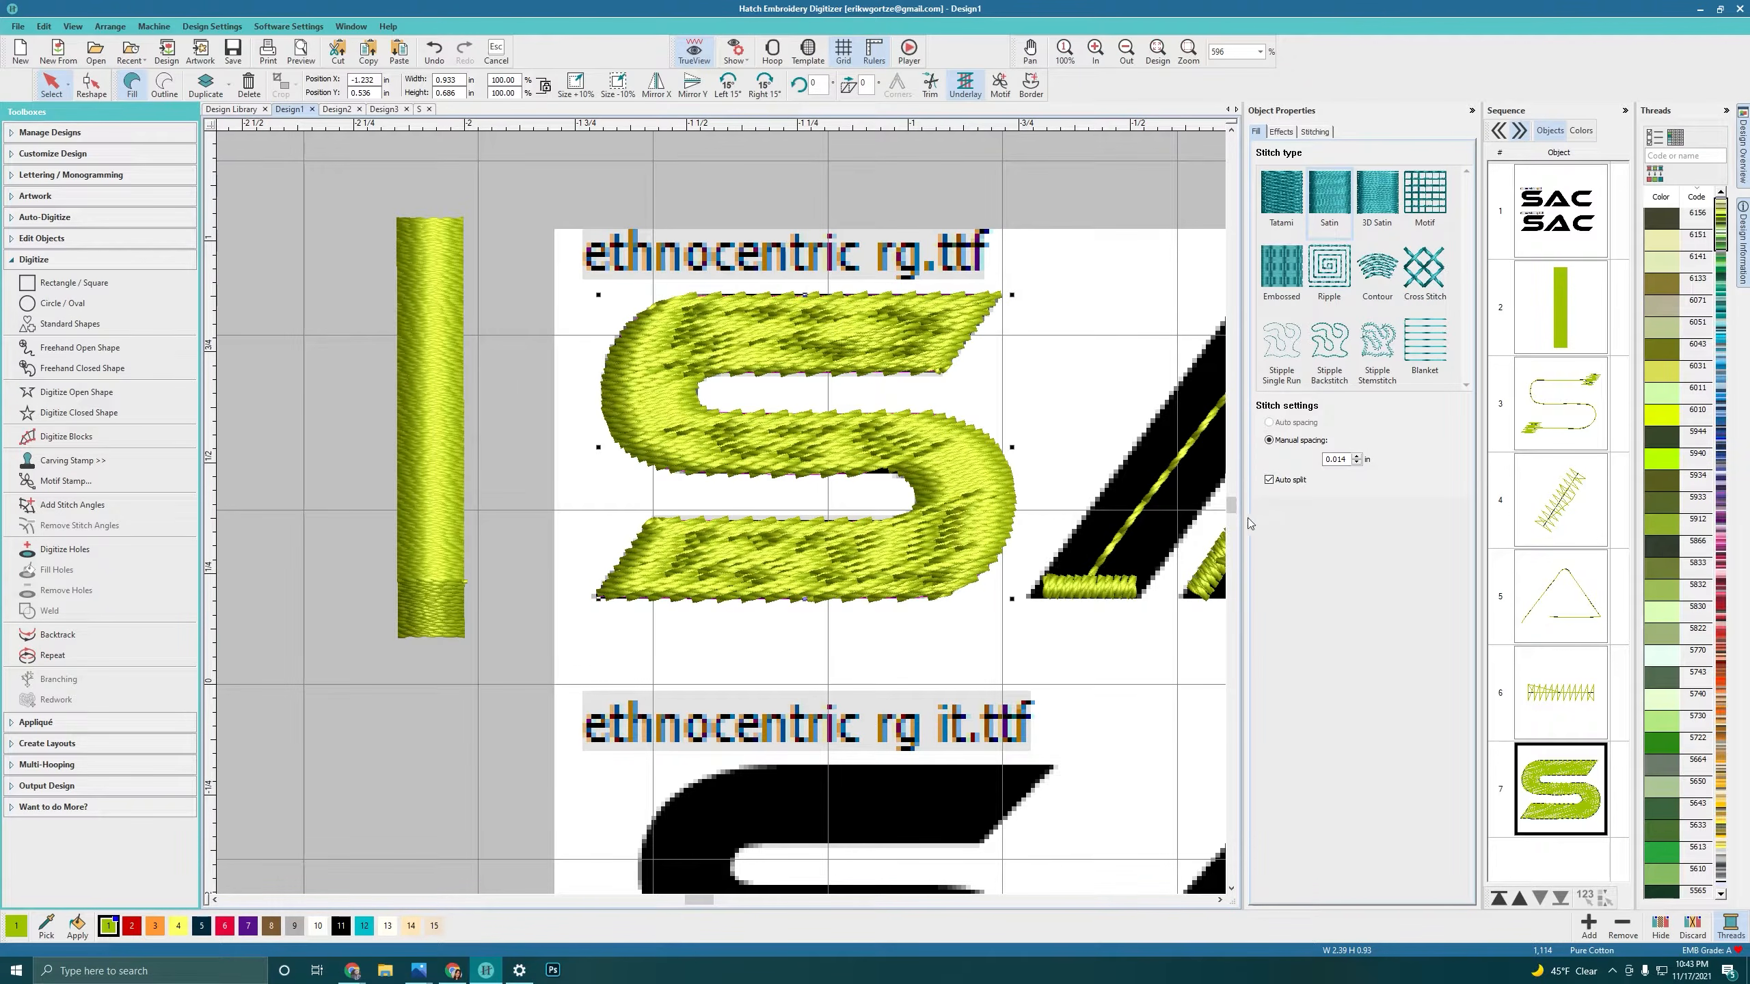
{"action": "left_click", "coordinate": [1272, 481]}
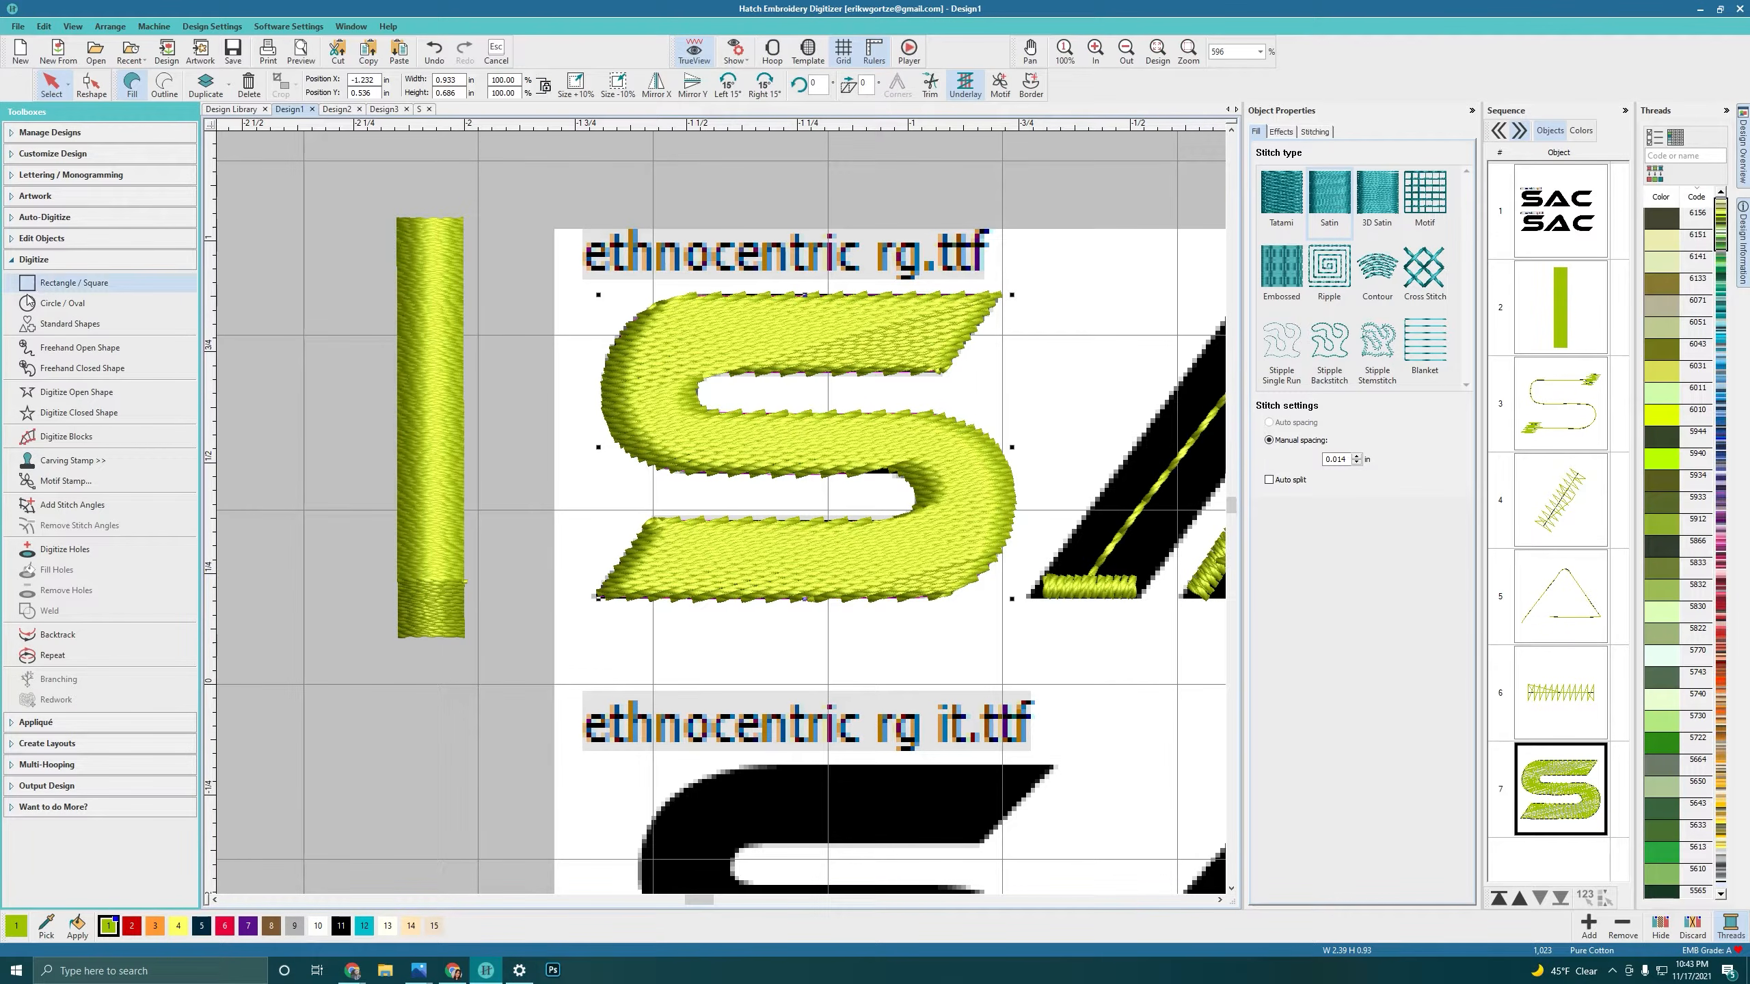
Step: Add stitch angles across the S's two terminals, following their slanted ends
{"action": "left_click", "coordinate": [45, 94]}
{"action": "left_click", "coordinate": [39, 239]}
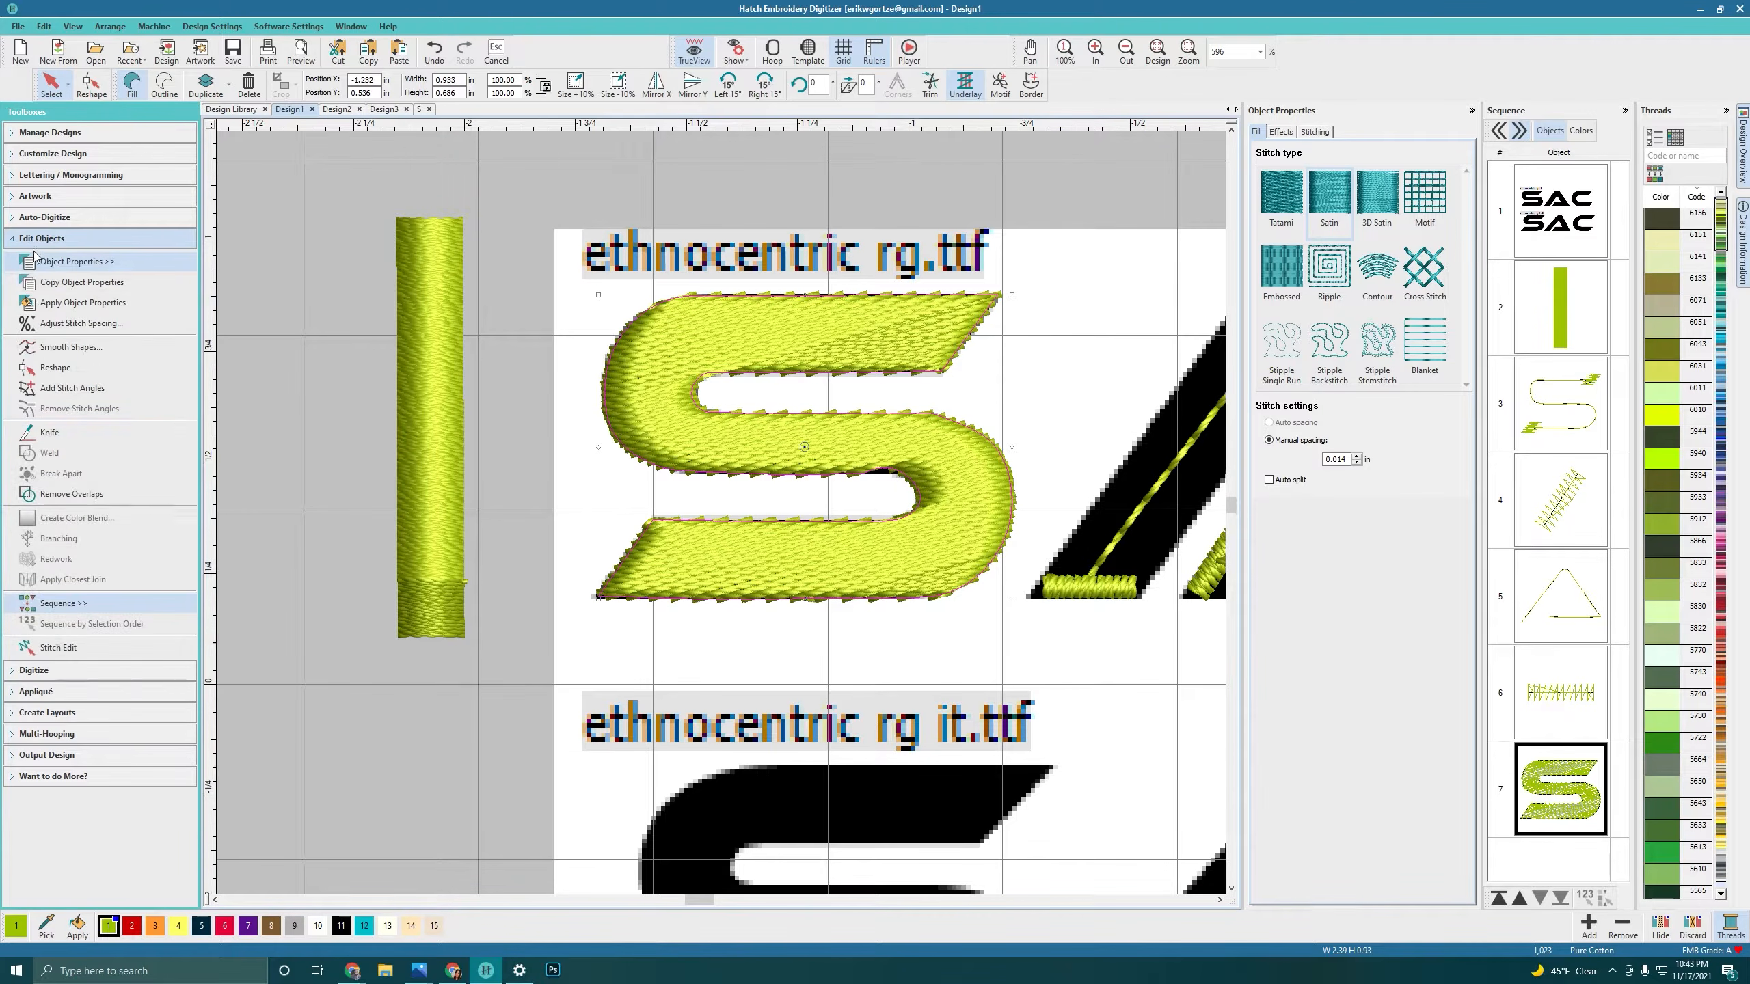
{"action": "left_click", "coordinate": [67, 390]}
{"action": "left_click", "coordinate": [981, 279]}
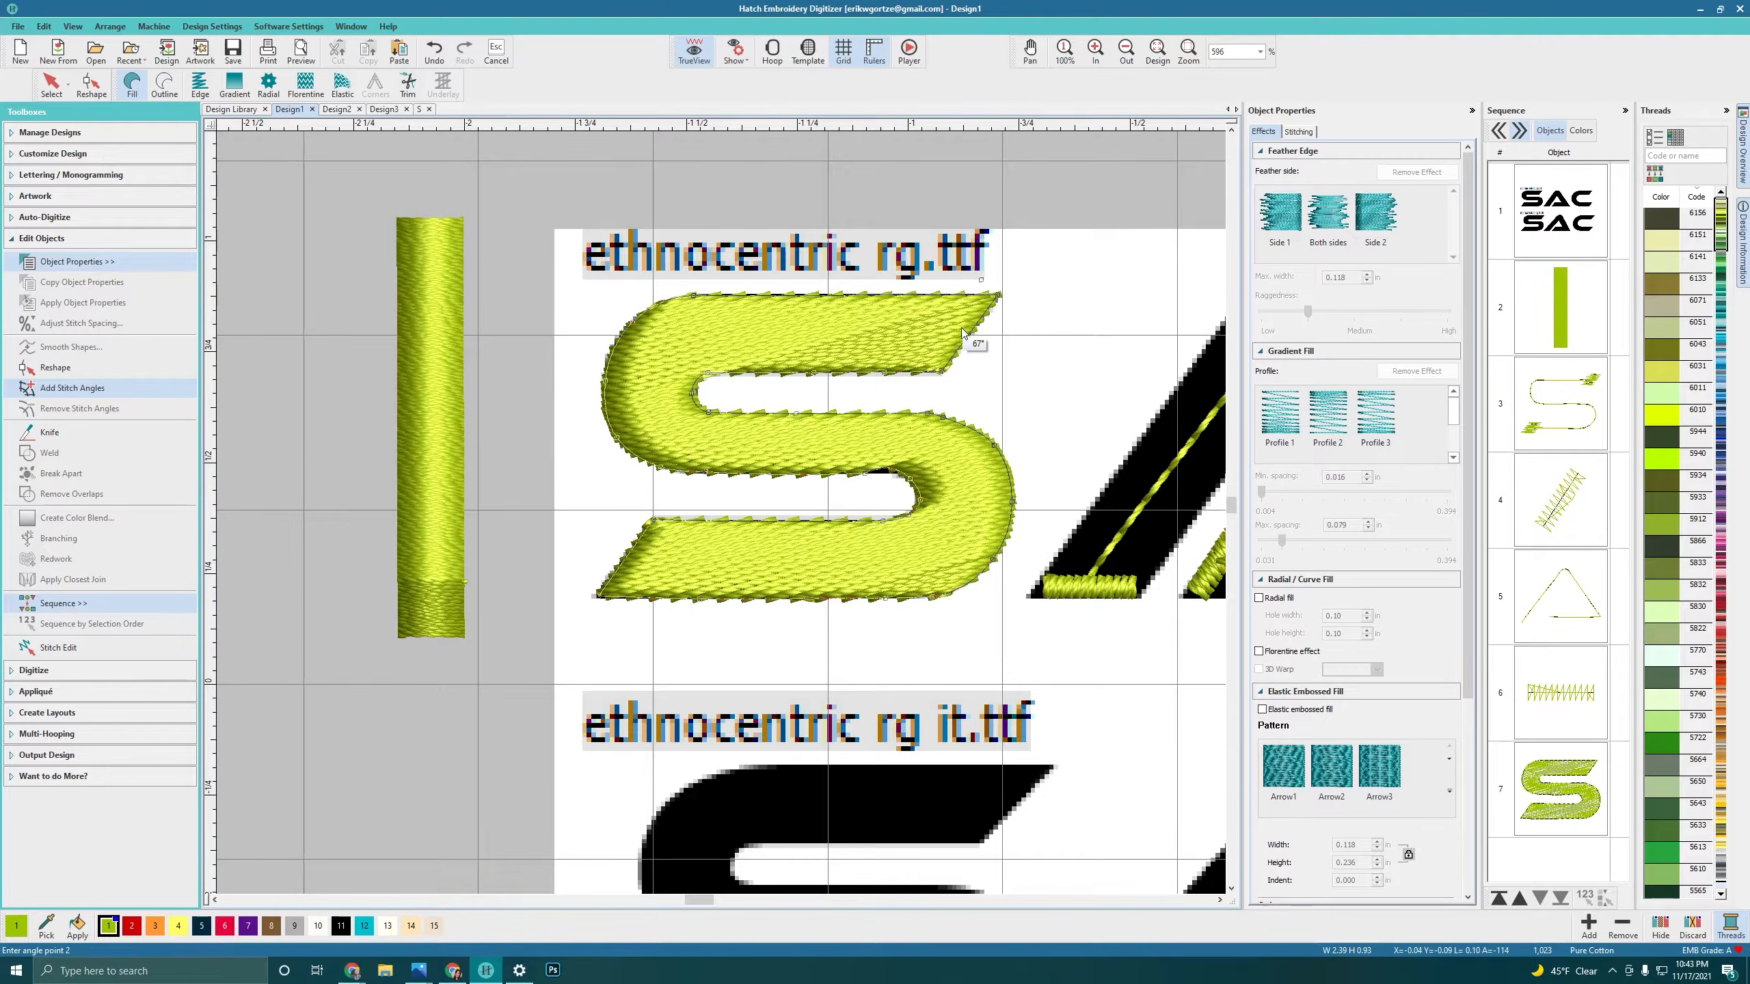
{"action": "left_click", "coordinate": [913, 380]}
{"action": "left_click", "coordinate": [671, 507]}
{"action": "key", "text": "Return"}
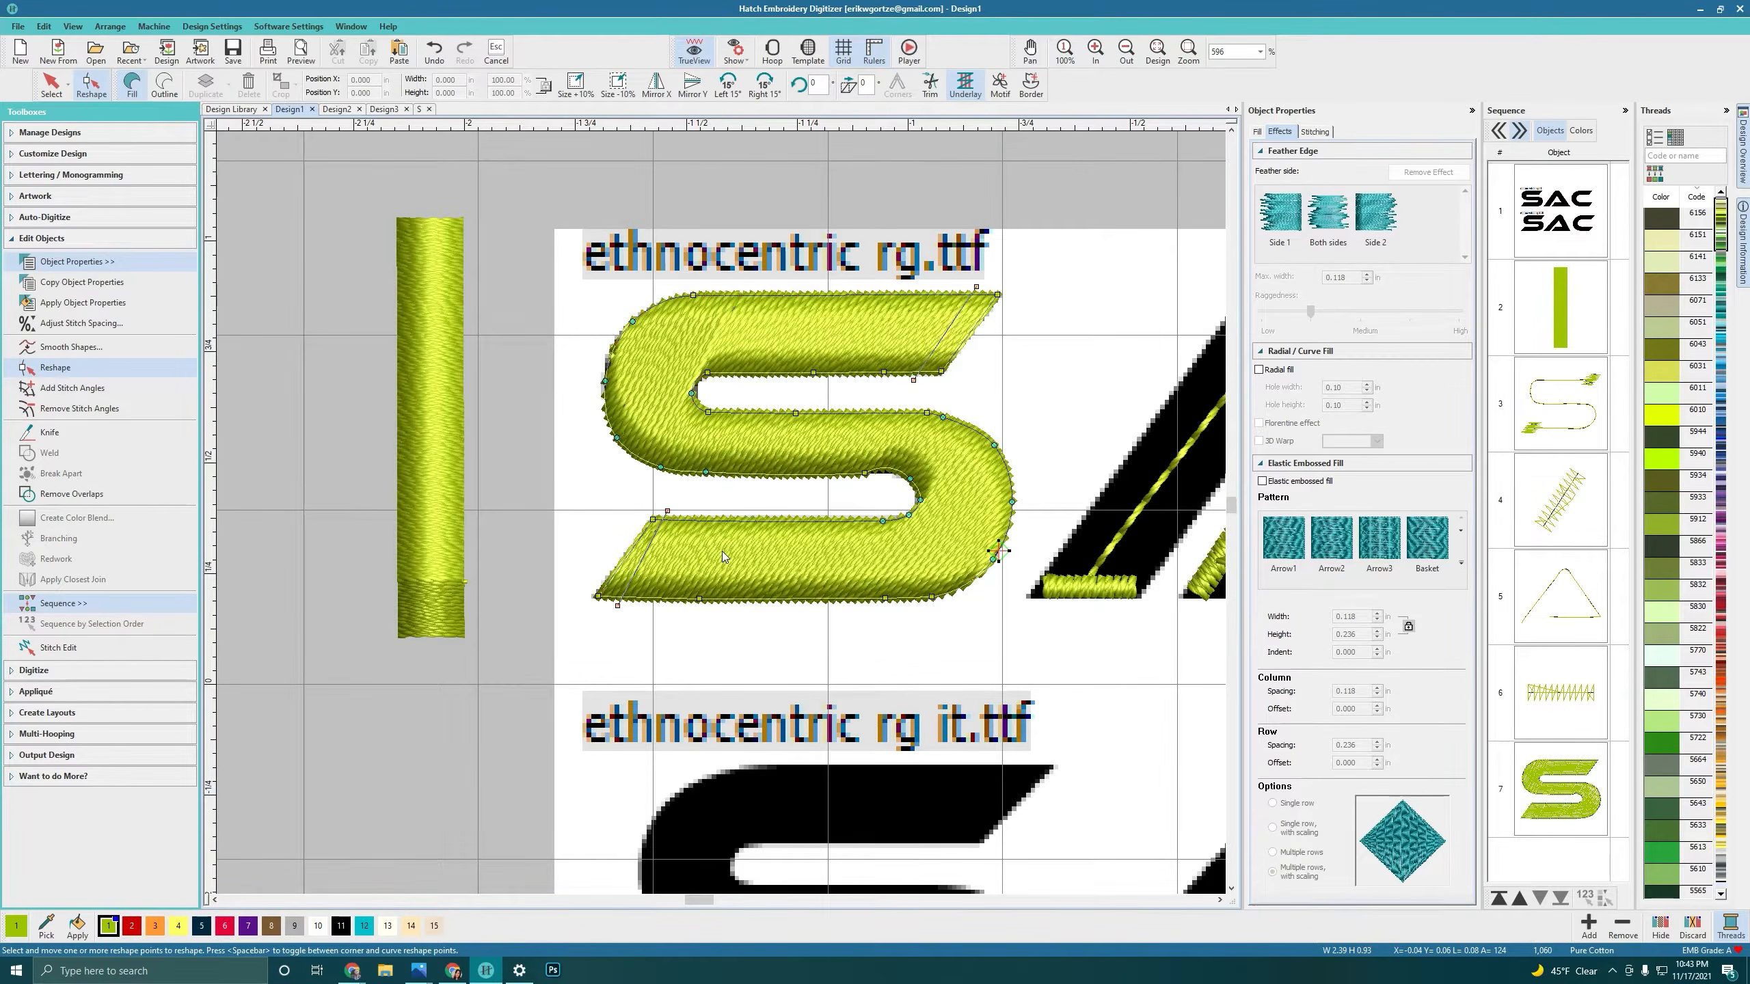
Step: Add stitch angles across the S's bottom bar, lower curve, middle bar, upper curve and top bar so the satin follows the letter
{"action": "scroll", "coordinate": [722, 552], "scroll_direction": "down", "scroll_amount": 1}
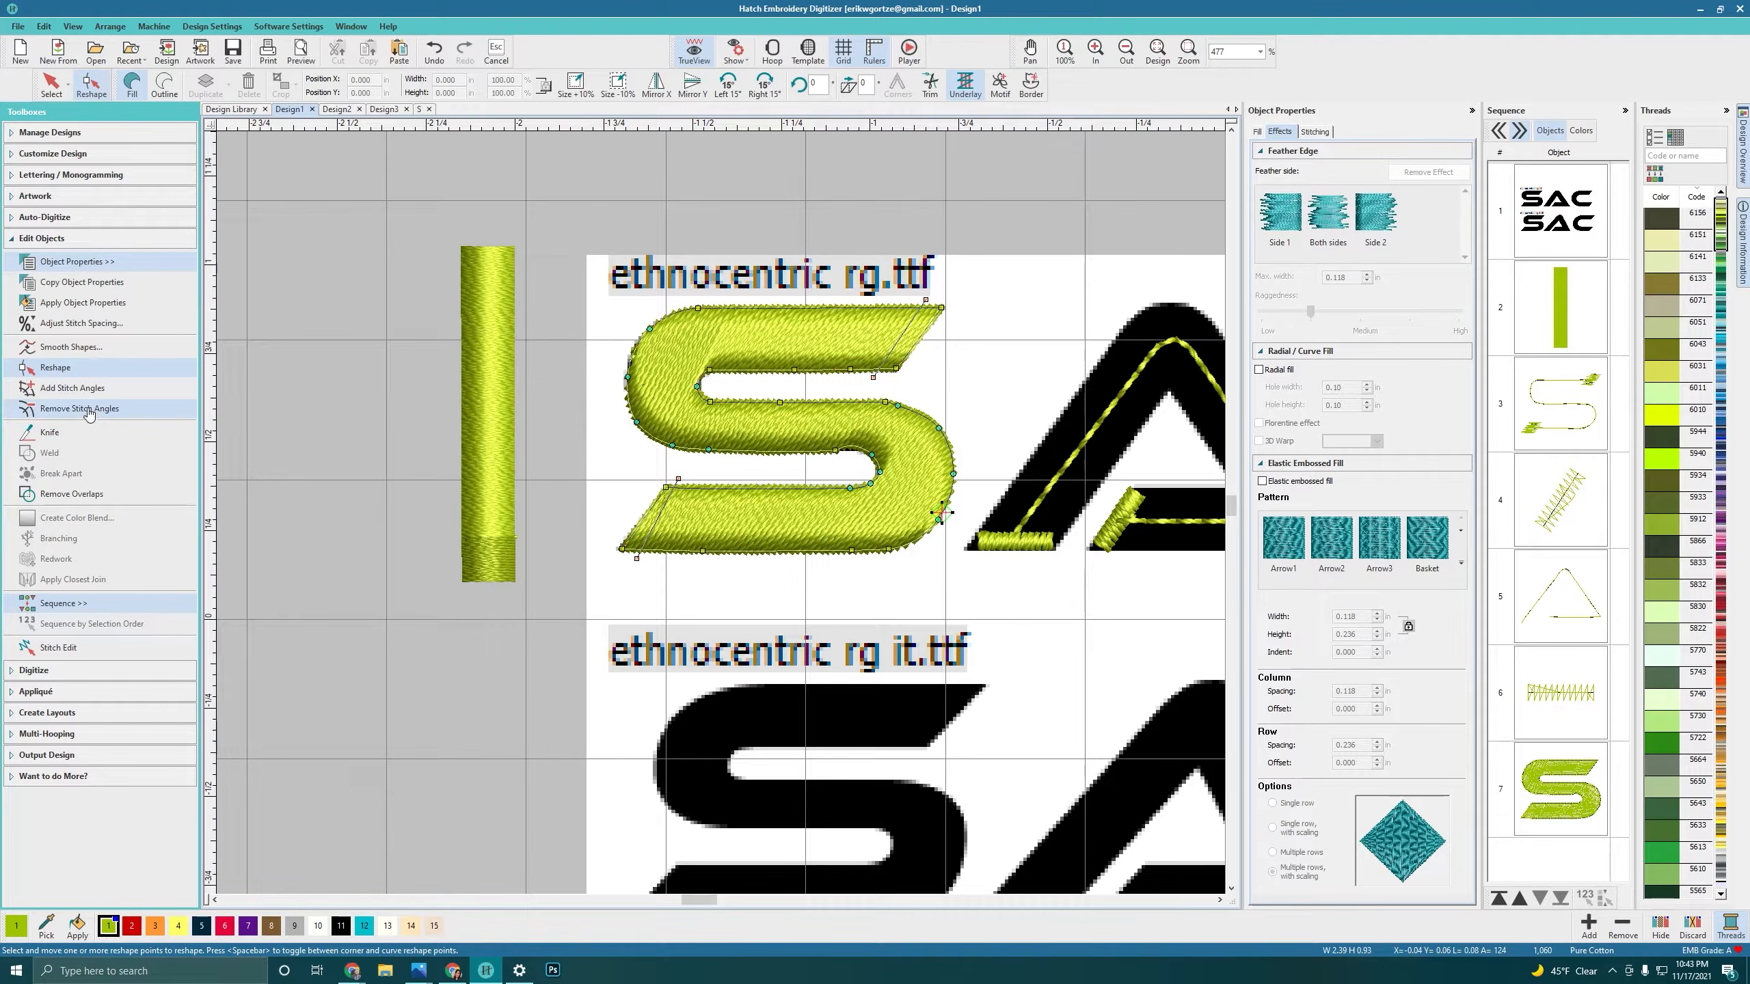
{"action": "left_click", "coordinate": [61, 389]}
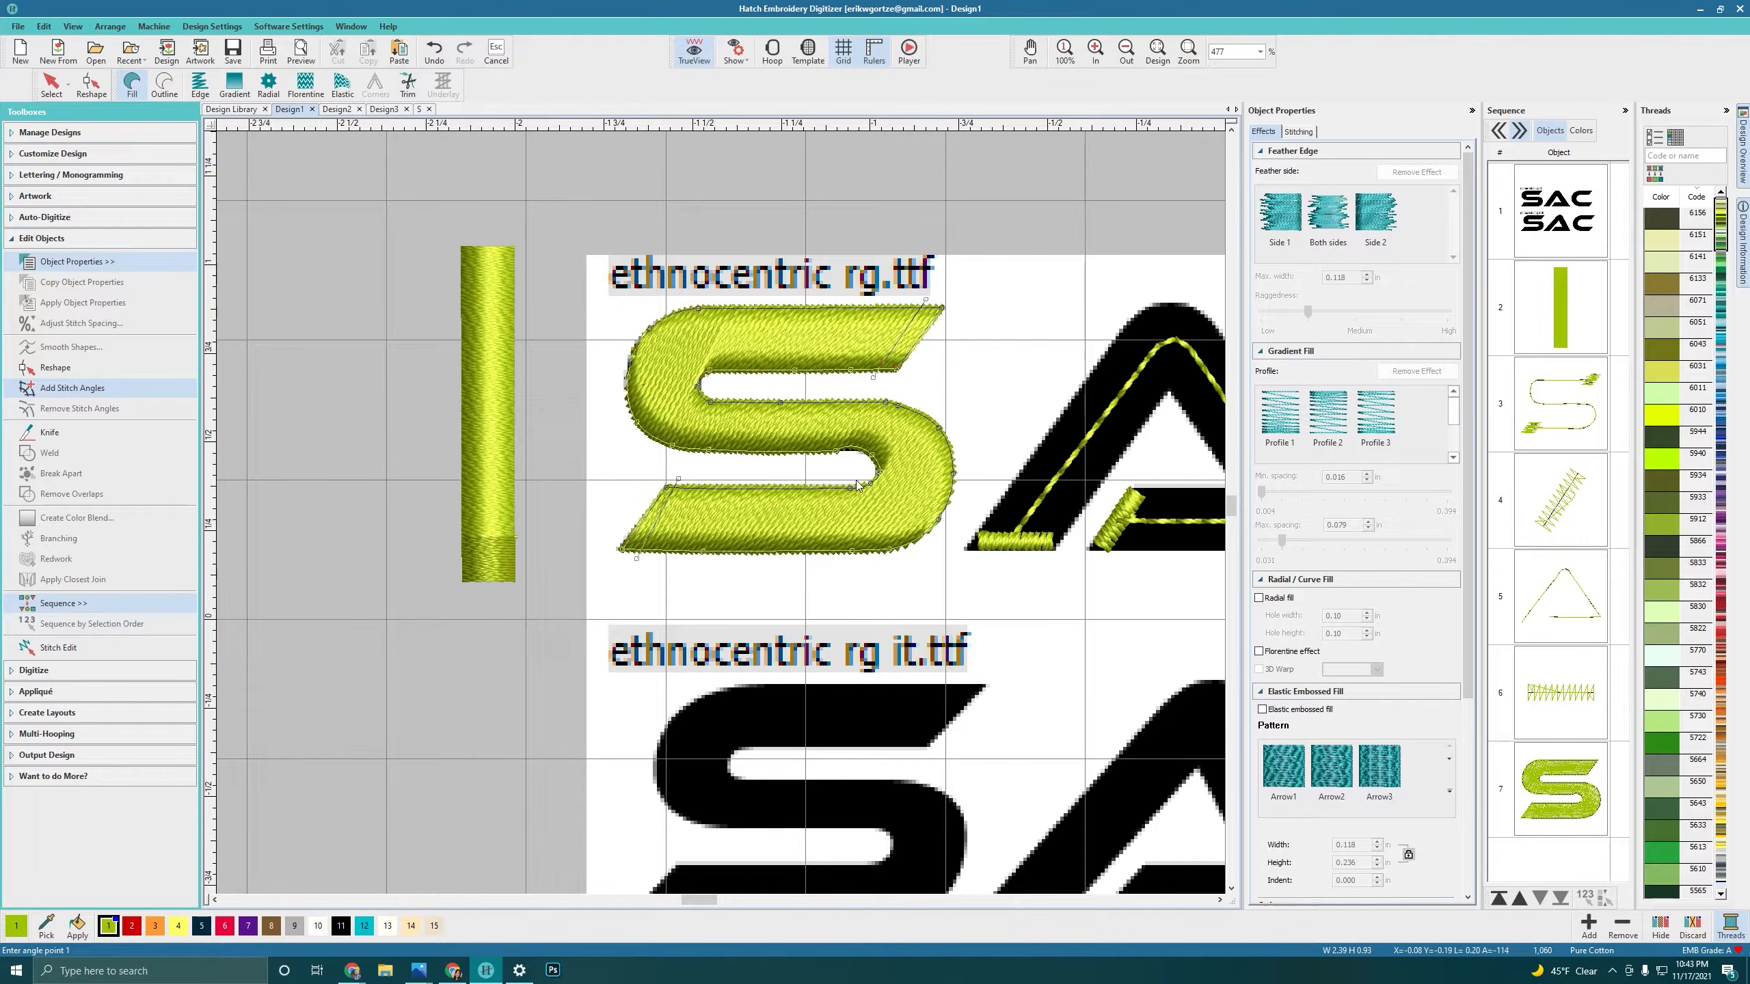
{"action": "left_click", "coordinate": [853, 559]}
{"action": "left_click", "coordinate": [963, 465]}
{"action": "left_click", "coordinate": [888, 395]}
{"action": "left_click", "coordinate": [777, 391]}
{"action": "left_click", "coordinate": [774, 462]}
{"action": "left_click", "coordinate": [717, 391]}
{"action": "left_click", "coordinate": [664, 453]}
{"action": "left_click", "coordinate": [711, 387]}
{"action": "left_click", "coordinate": [697, 302]}
{"action": "left_click", "coordinate": [725, 381]}
{"action": "left_click", "coordinate": [807, 300]}
{"action": "left_click", "coordinate": [805, 380]}
{"action": "key", "text": "Return"}
{"action": "left_click", "coordinate": [51, 82]}
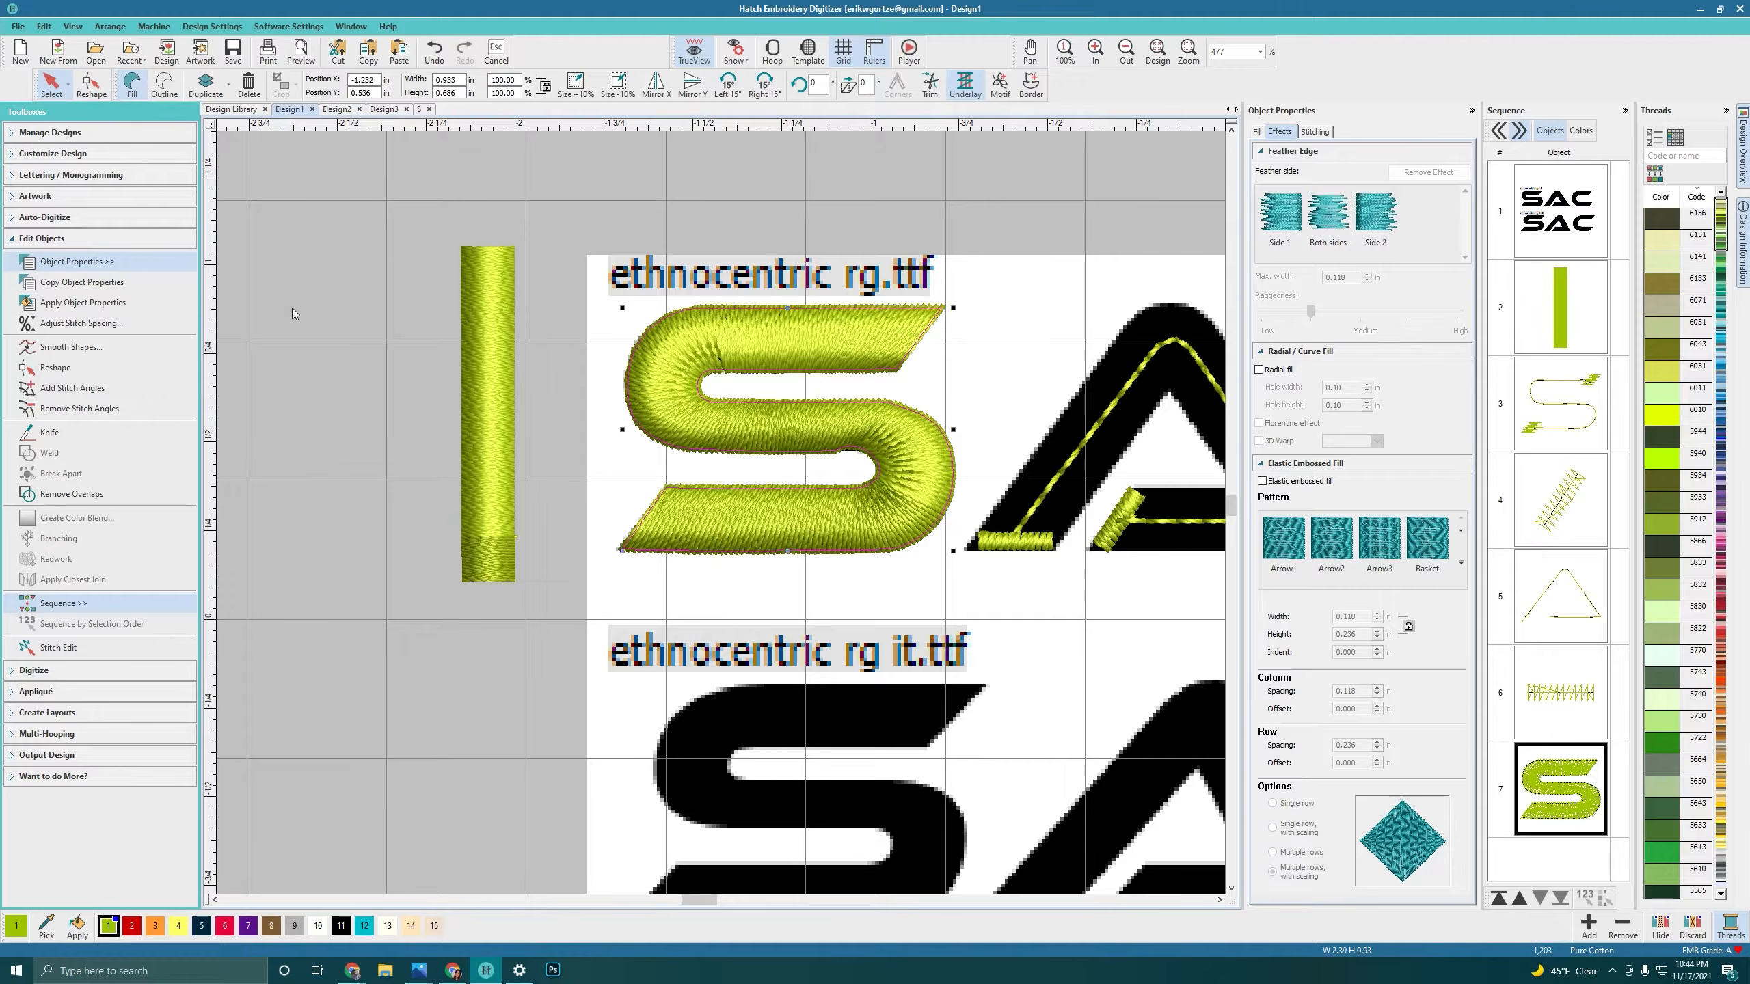
Step: Reshape the S's satin by moving the boundary point at the lower inner curve down to the artwork's edge
{"action": "left_click", "coordinate": [391, 500]}
{"action": "scroll", "coordinate": [723, 516], "scroll_direction": "up", "scroll_amount": 2}
{"action": "scroll", "coordinate": [723, 516], "scroll_direction": "down", "scroll_amount": 1}
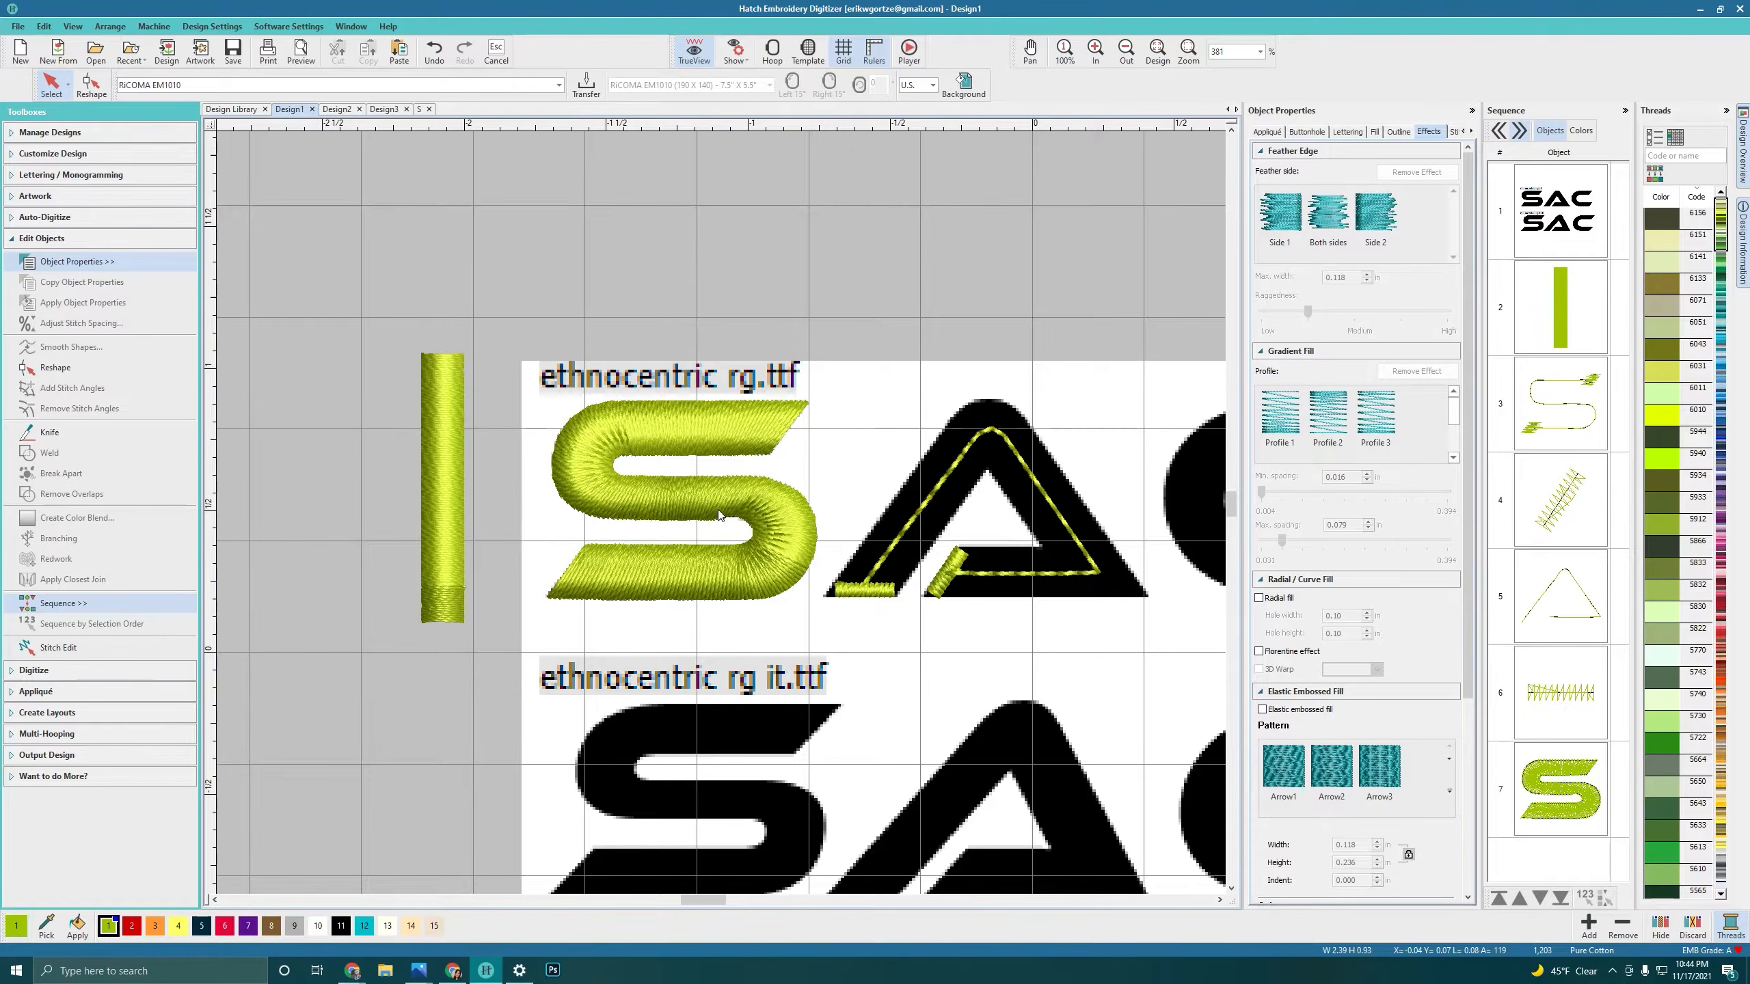
{"action": "scroll", "coordinate": [723, 518], "scroll_direction": "up", "scroll_amount": 5}
{"action": "left_click", "coordinate": [734, 440]}
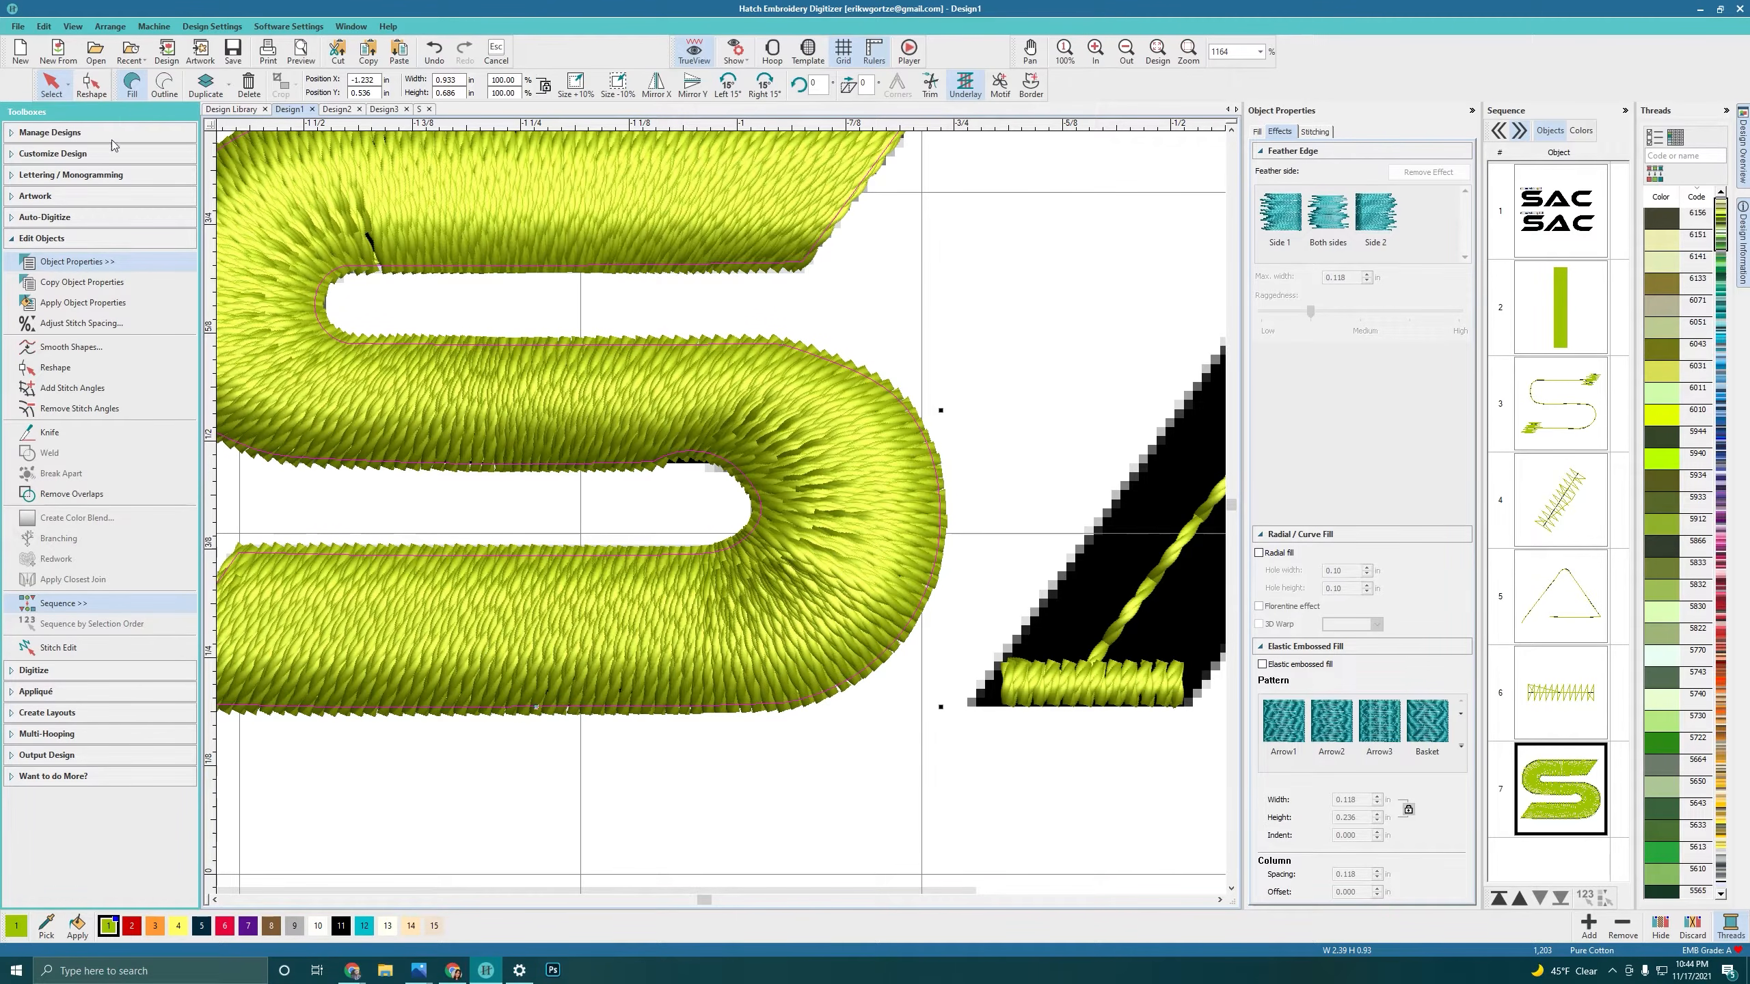
{"action": "key", "text": "h"}
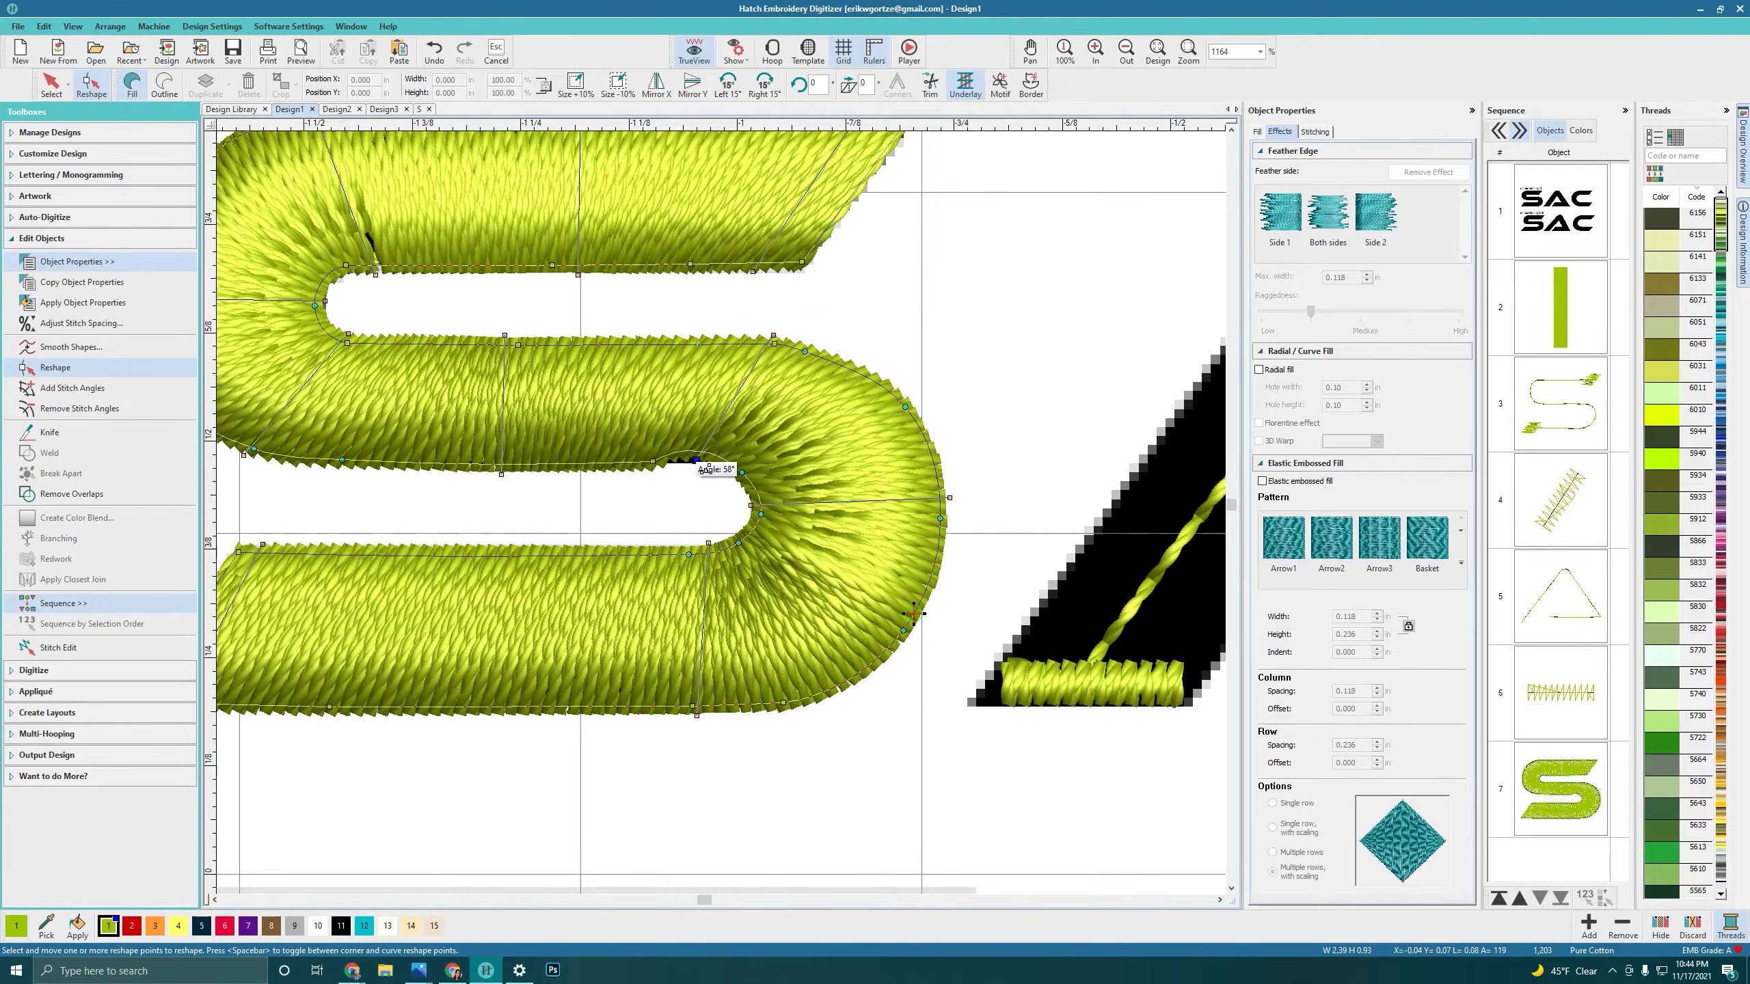
{"action": "scroll", "coordinate": [726, 518], "scroll_direction": "up", "scroll_amount": 2}
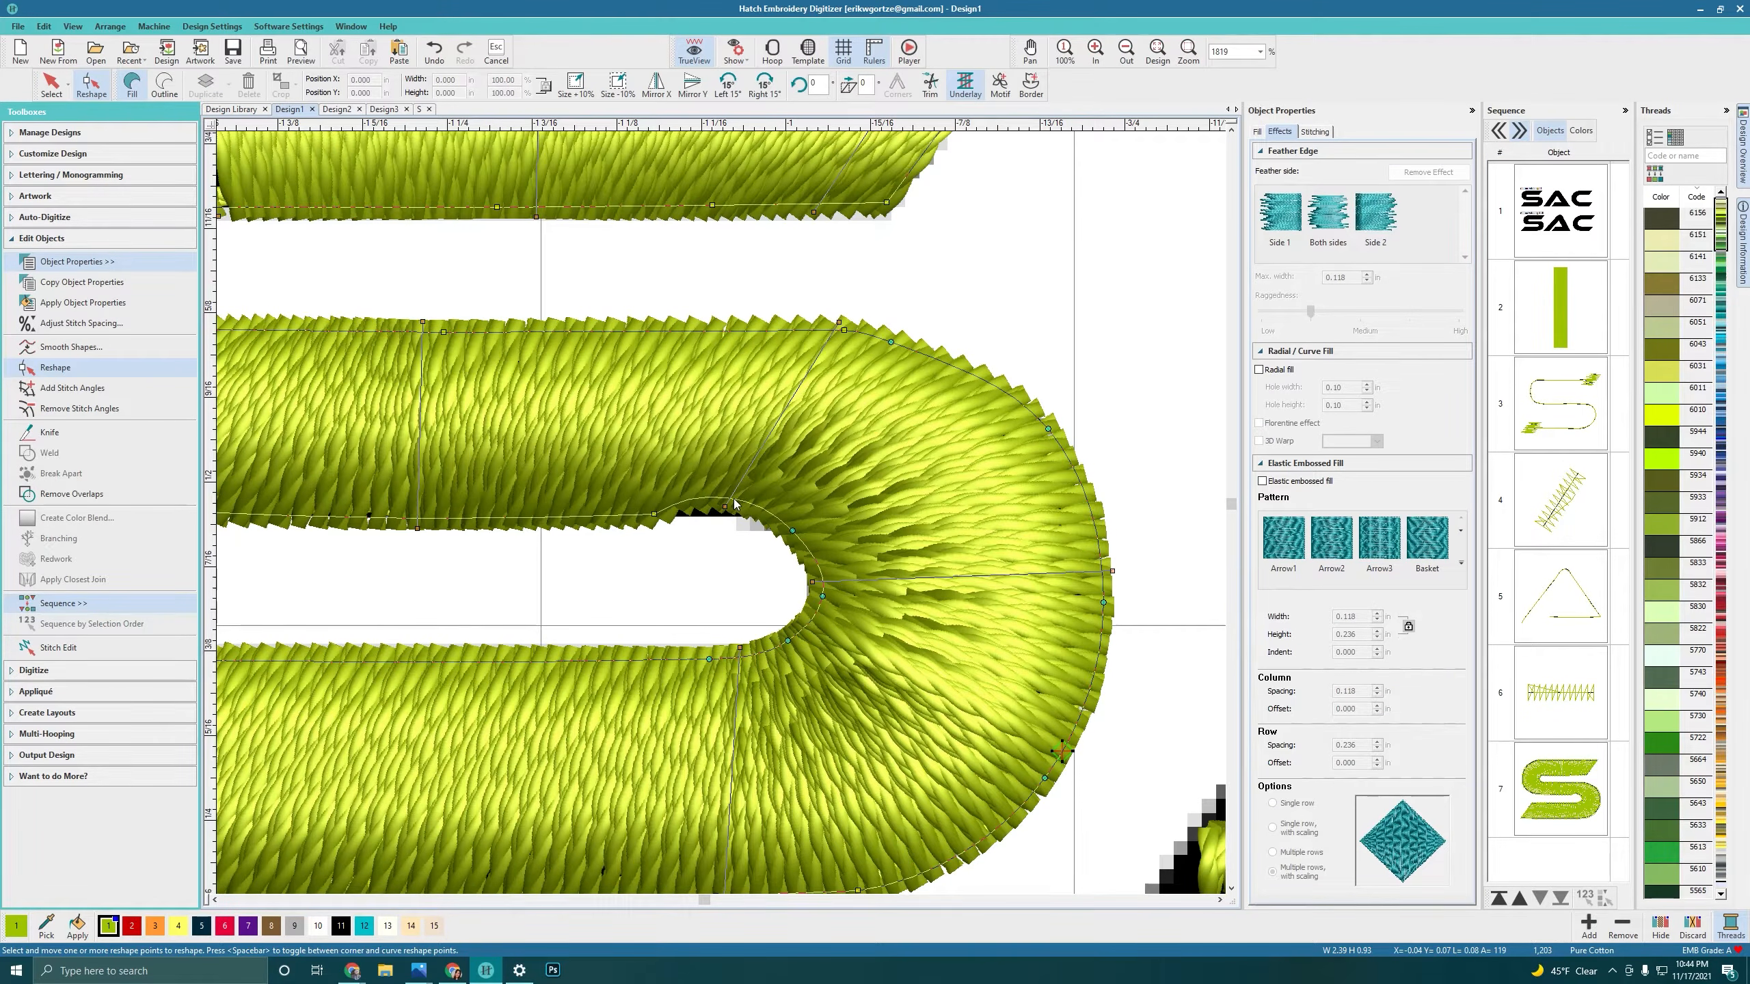
{"action": "left_click", "coordinate": [733, 500]}
{"action": "left_click_drag", "start_coordinate": [739, 507], "coordinate": [740, 524]}
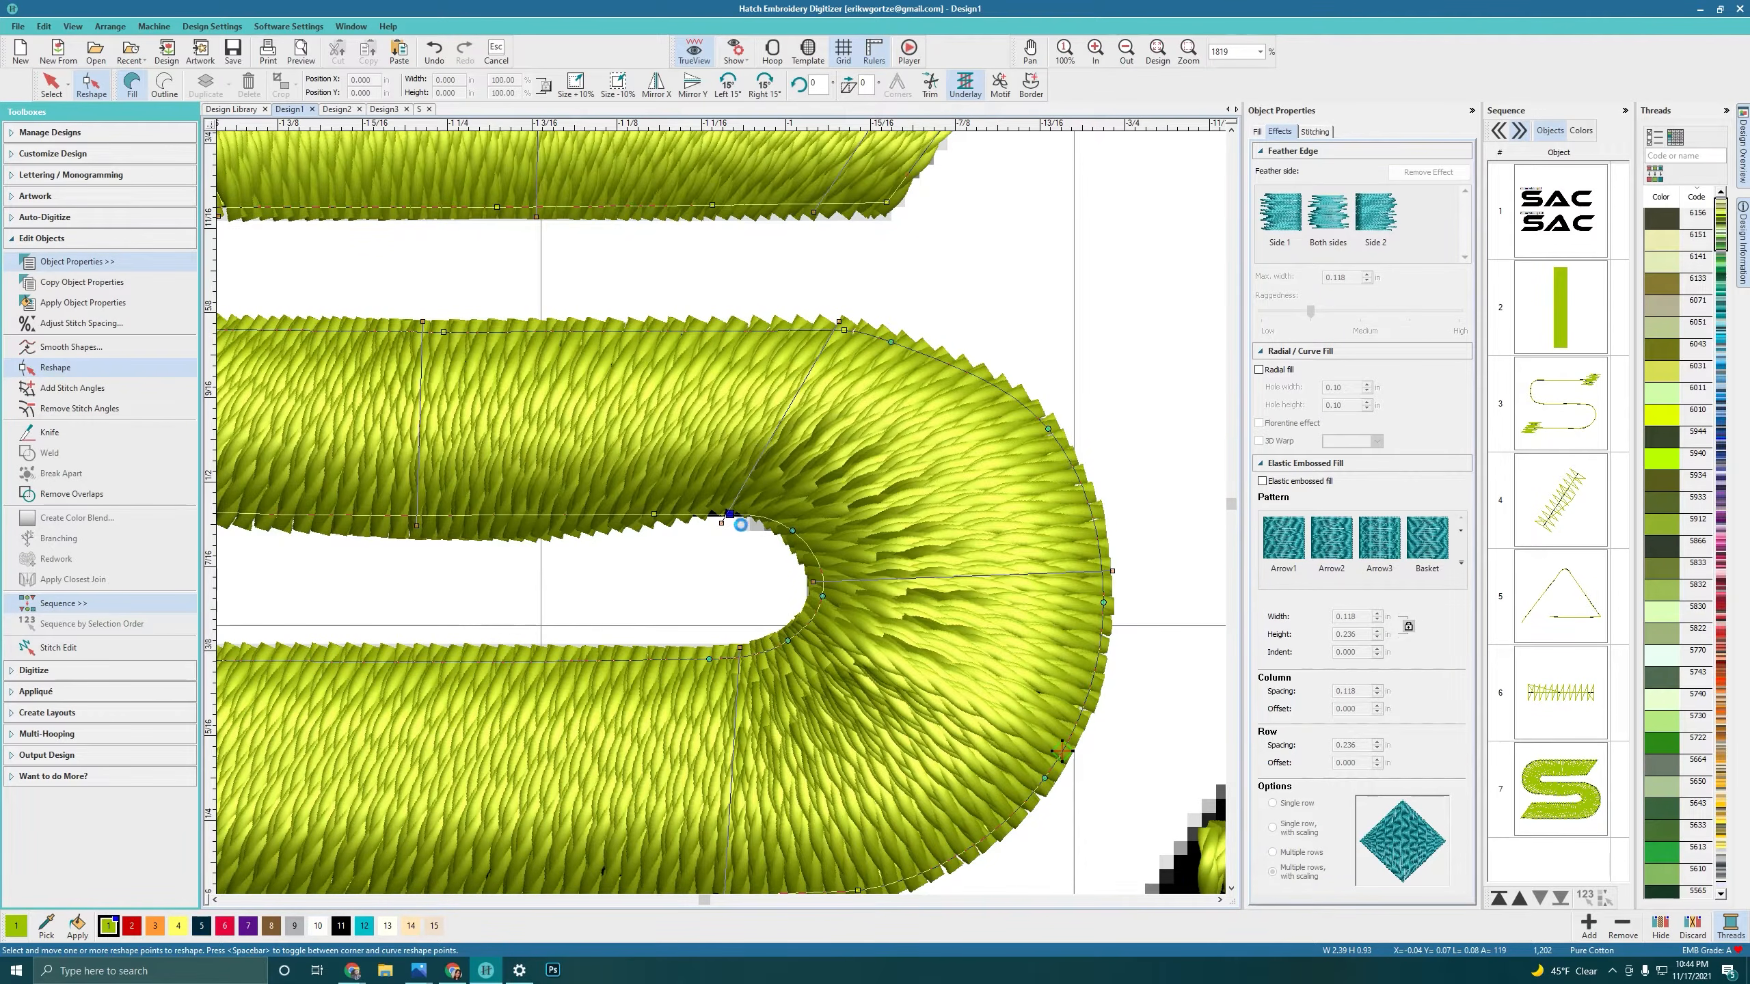
Step: Examine the S's satin coverage and stitch angles around both curves and against the rest of the lettering
{"action": "scroll", "coordinate": [716, 510], "scroll_direction": "down", "scroll_amount": 3}
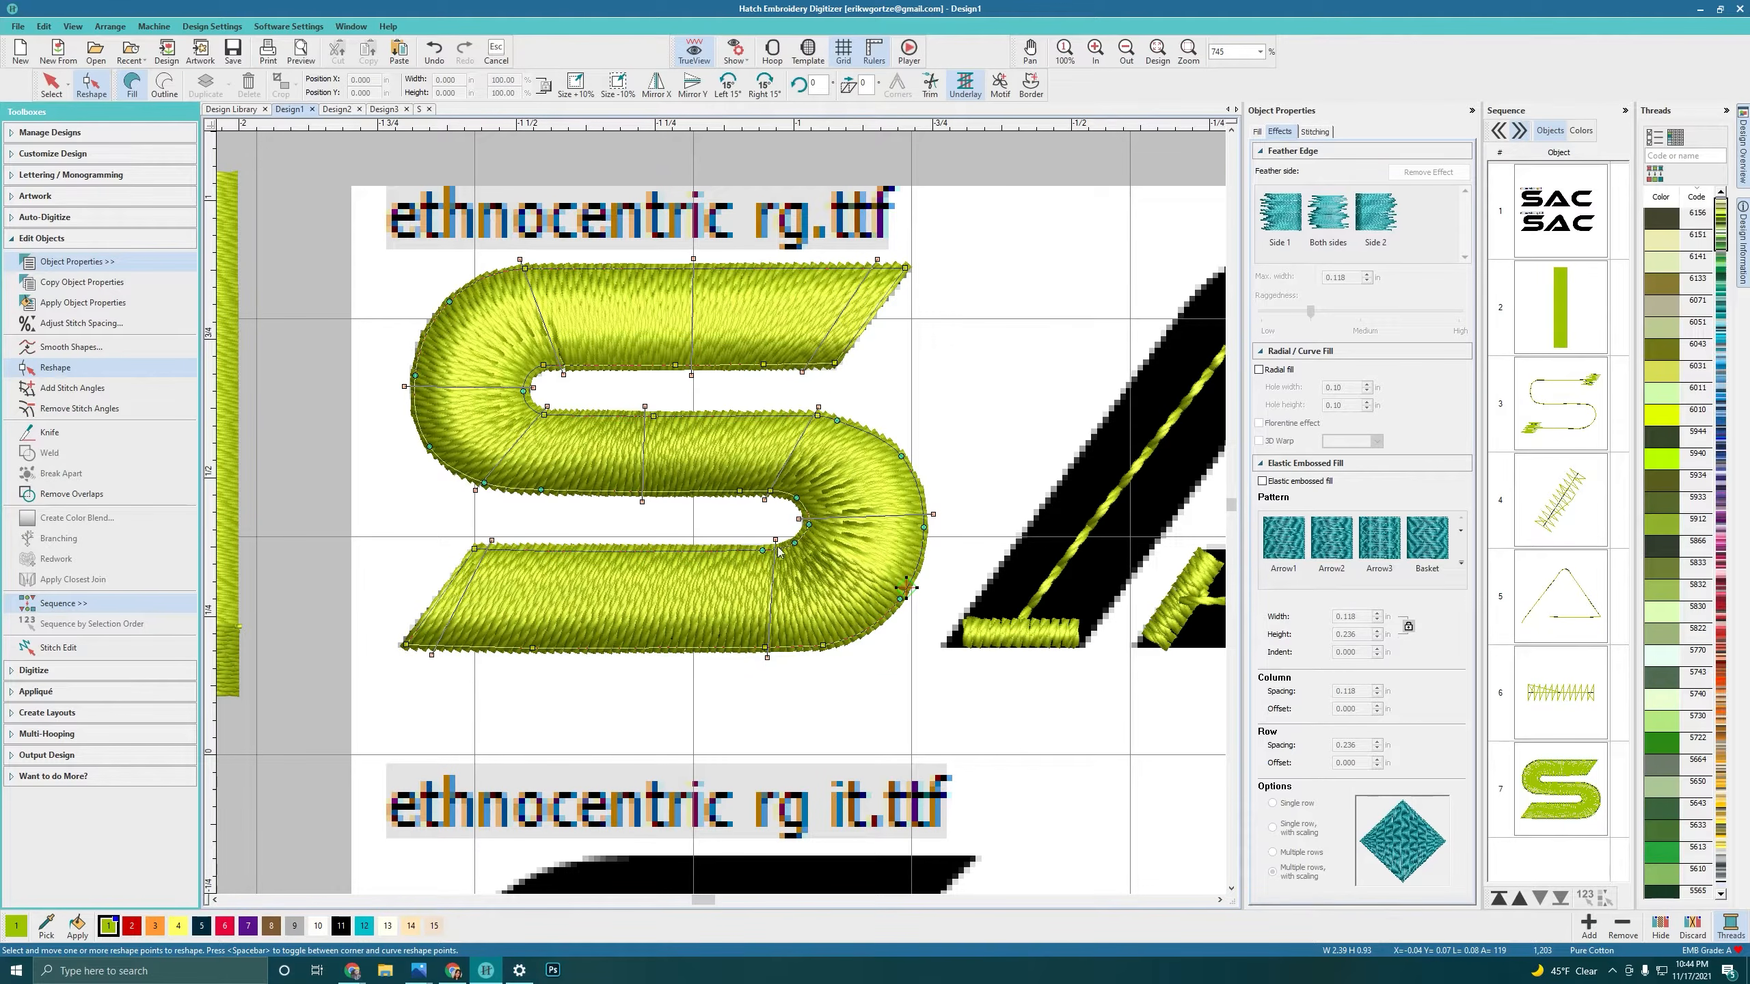
{"action": "scroll", "coordinate": [480, 491], "scroll_direction": "down", "scroll_amount": 3}
{"action": "scroll", "coordinate": [760, 573], "scroll_direction": "up", "scroll_amount": 5}
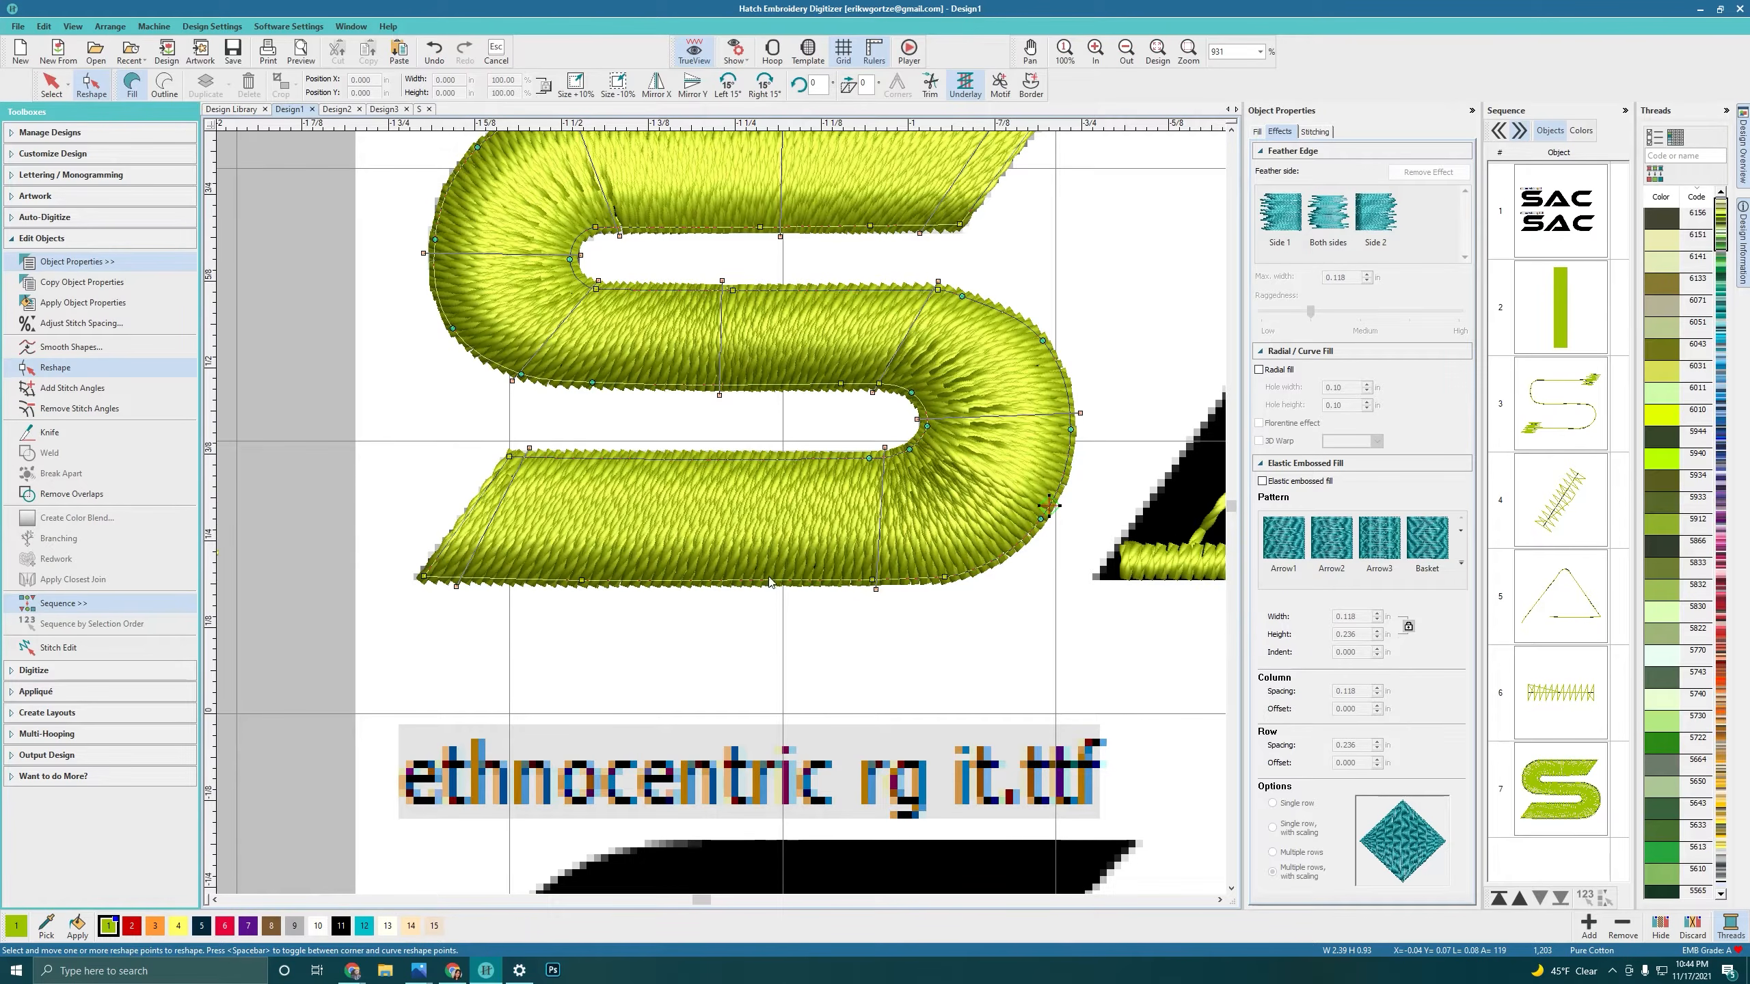
{"action": "scroll", "coordinate": [783, 404], "scroll_direction": "down", "scroll_amount": 1}
{"action": "scroll", "coordinate": [719, 496], "scroll_direction": "down", "scroll_amount": 1}
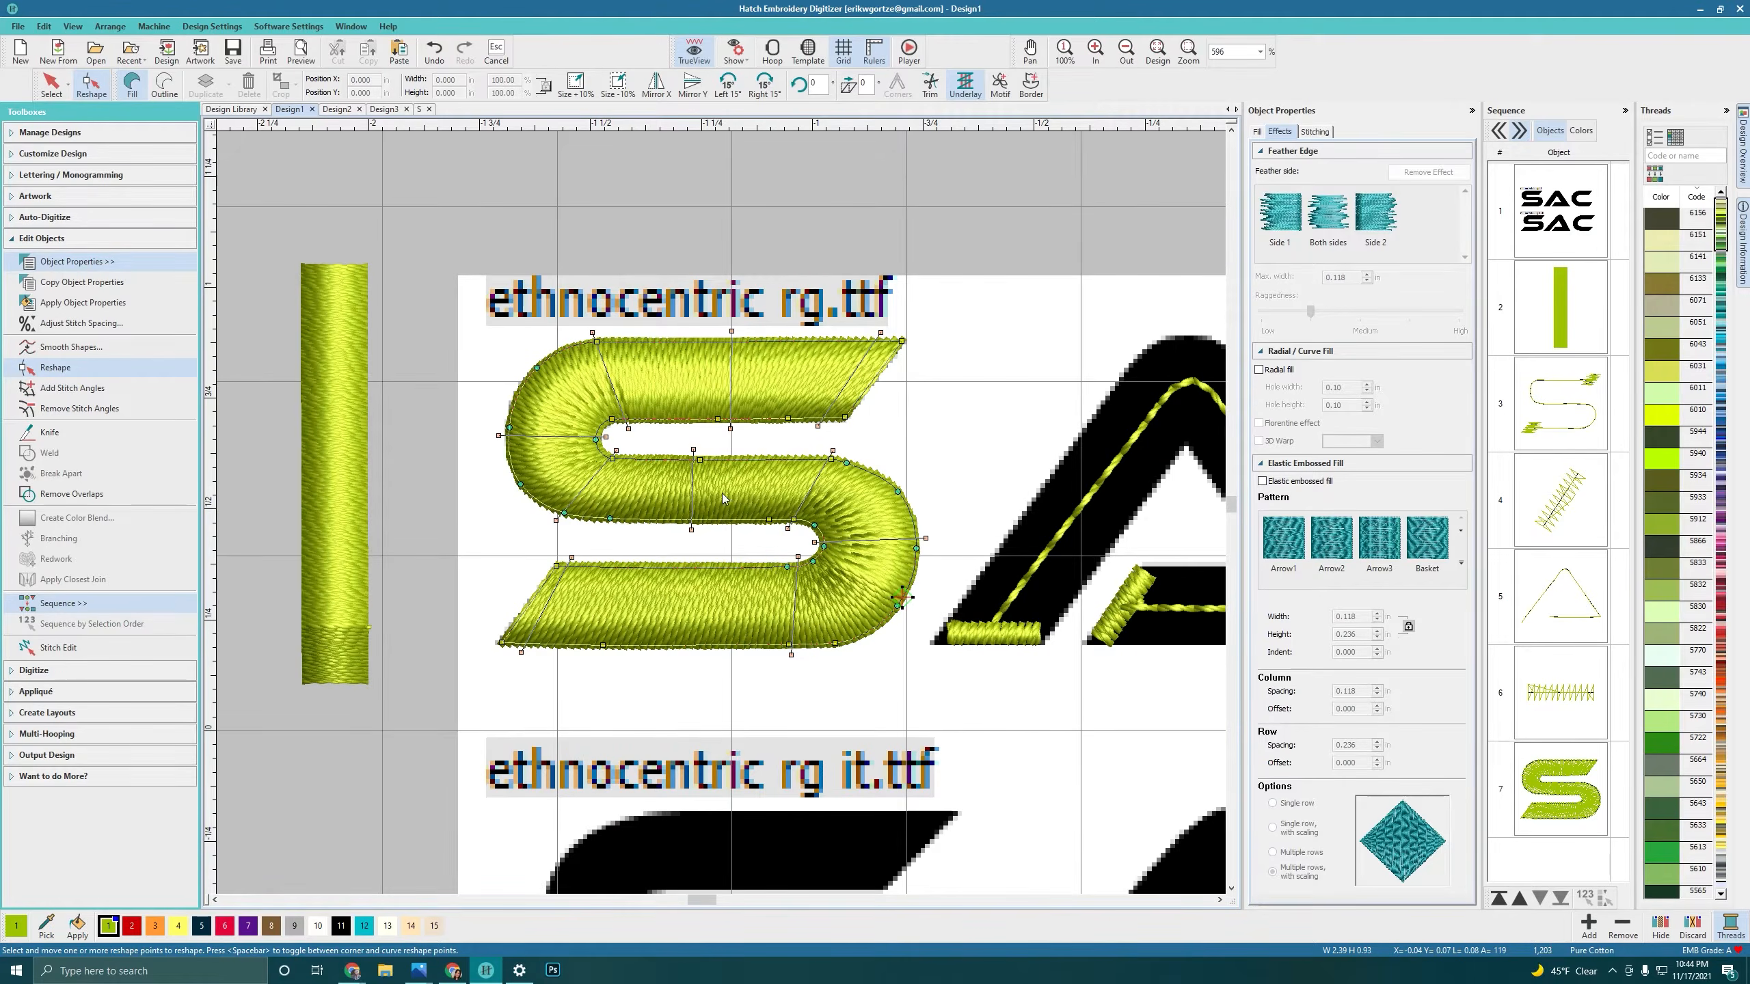
{"action": "scroll", "coordinate": [821, 470], "scroll_direction": "up", "scroll_amount": 4}
{"action": "left_click", "coordinate": [789, 505]}
{"action": "scroll", "coordinate": [610, 530], "scroll_direction": "down", "scroll_amount": 2}
{"action": "scroll", "coordinate": [696, 520], "scroll_direction": "down", "scroll_amount": 3}
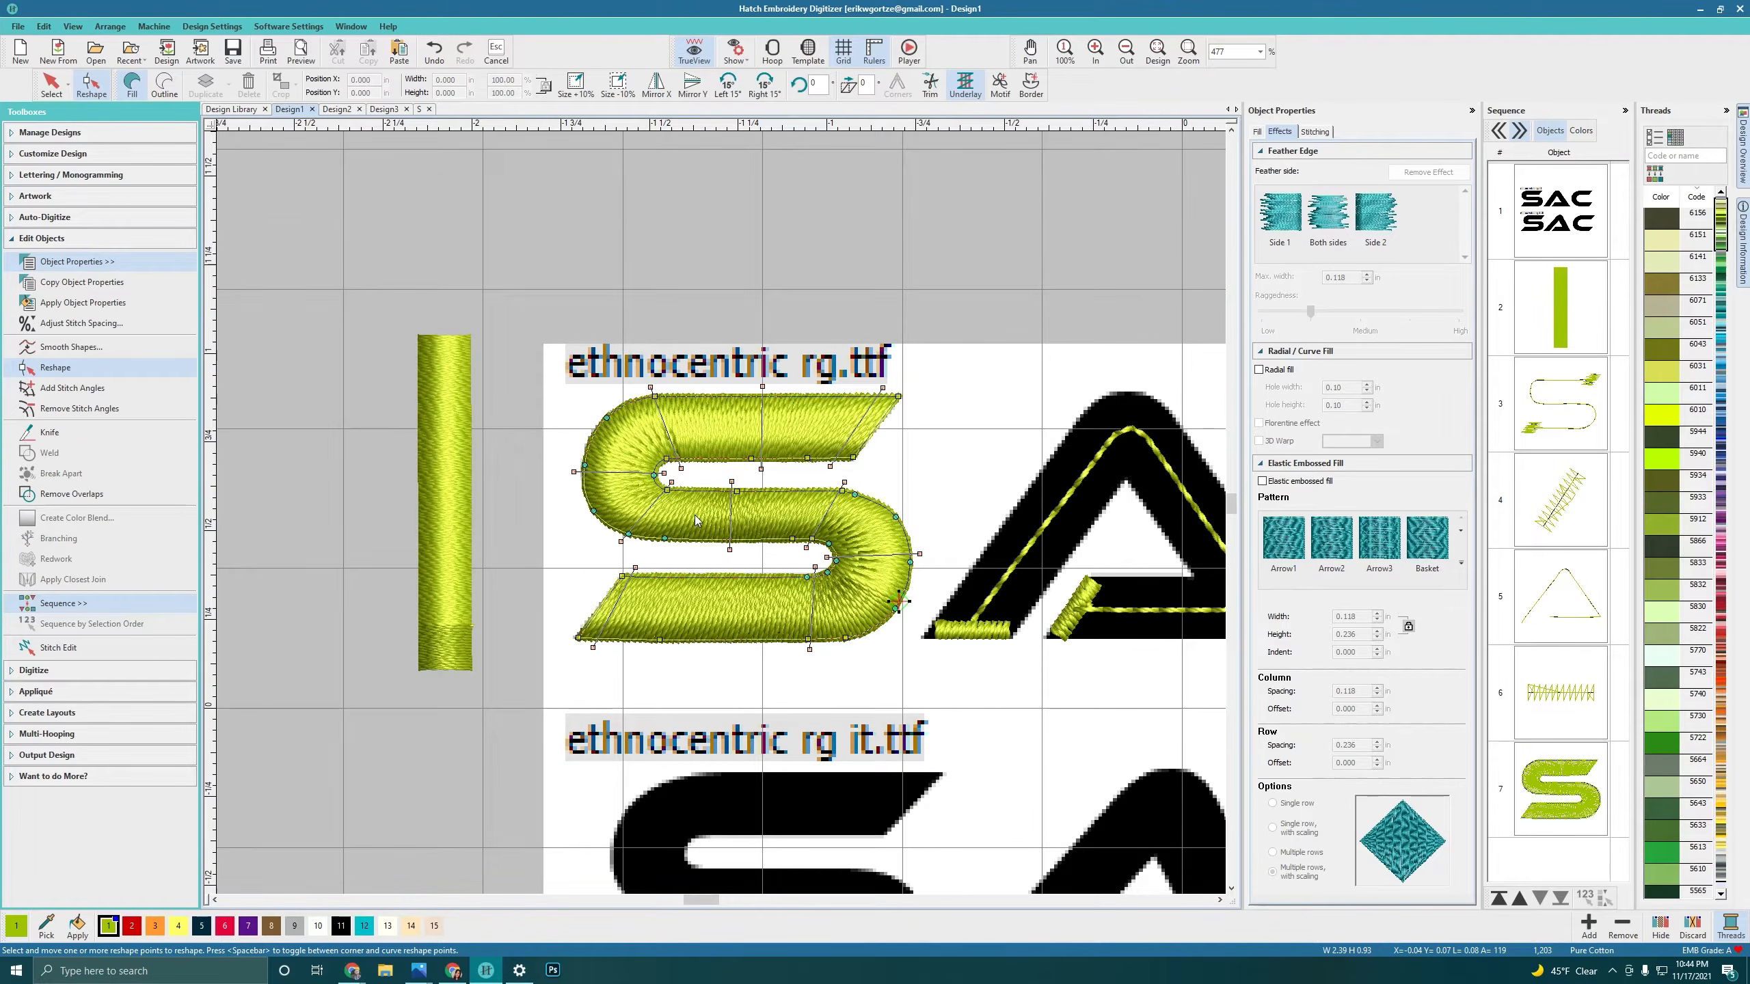
{"action": "scroll", "coordinate": [696, 520], "scroll_direction": "down", "scroll_amount": 4}
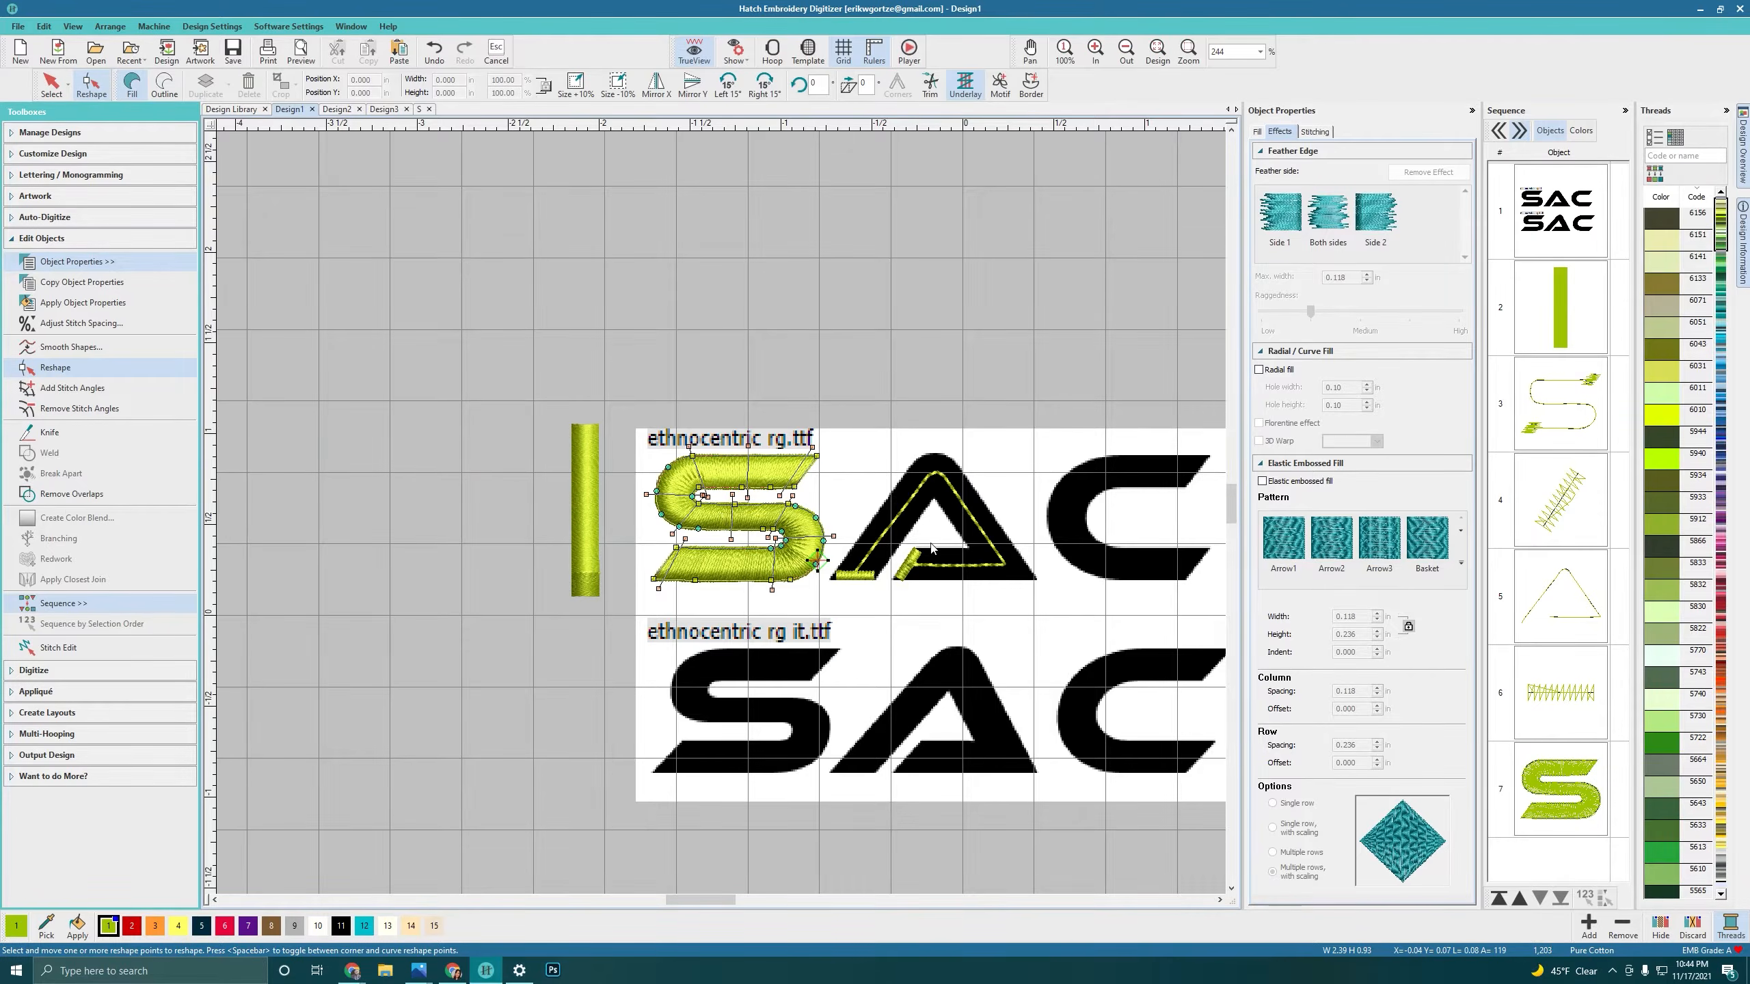
Step: Examine the stitch settings of the S's tack-down run and of the vertical sample column's satin
{"action": "scroll", "coordinate": [721, 515], "scroll_direction": "up", "scroll_amount": 4}
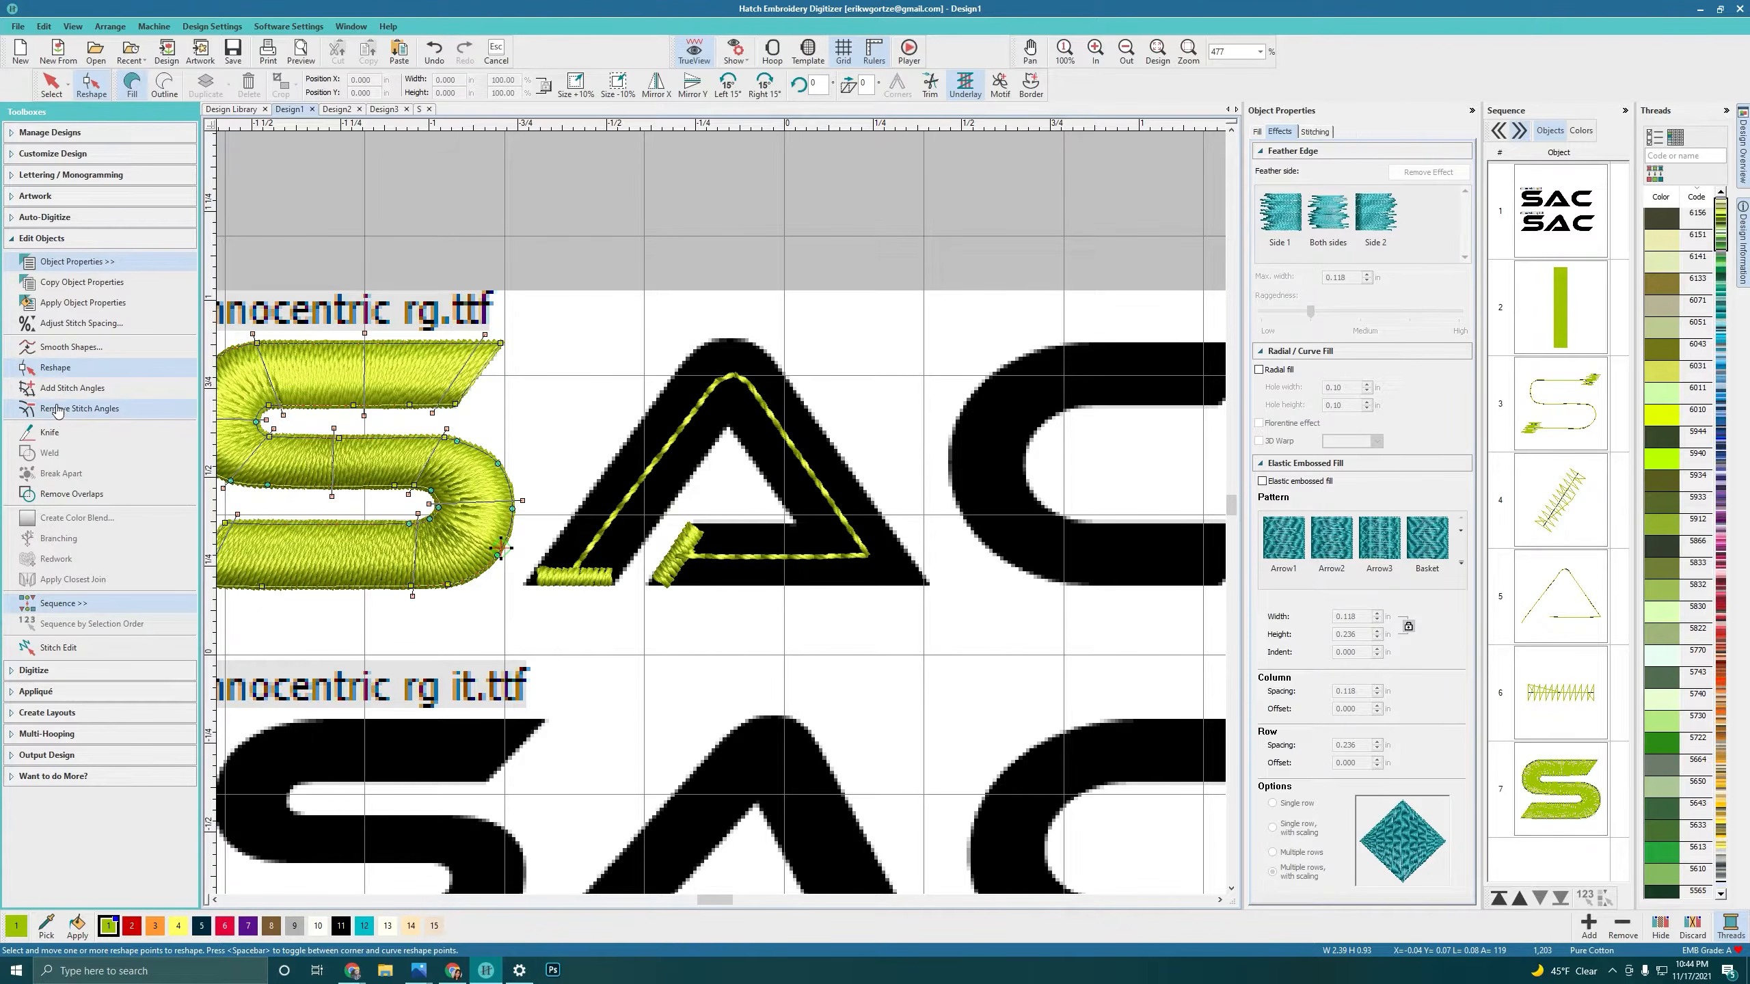
{"action": "left_click", "coordinate": [24, 670]}
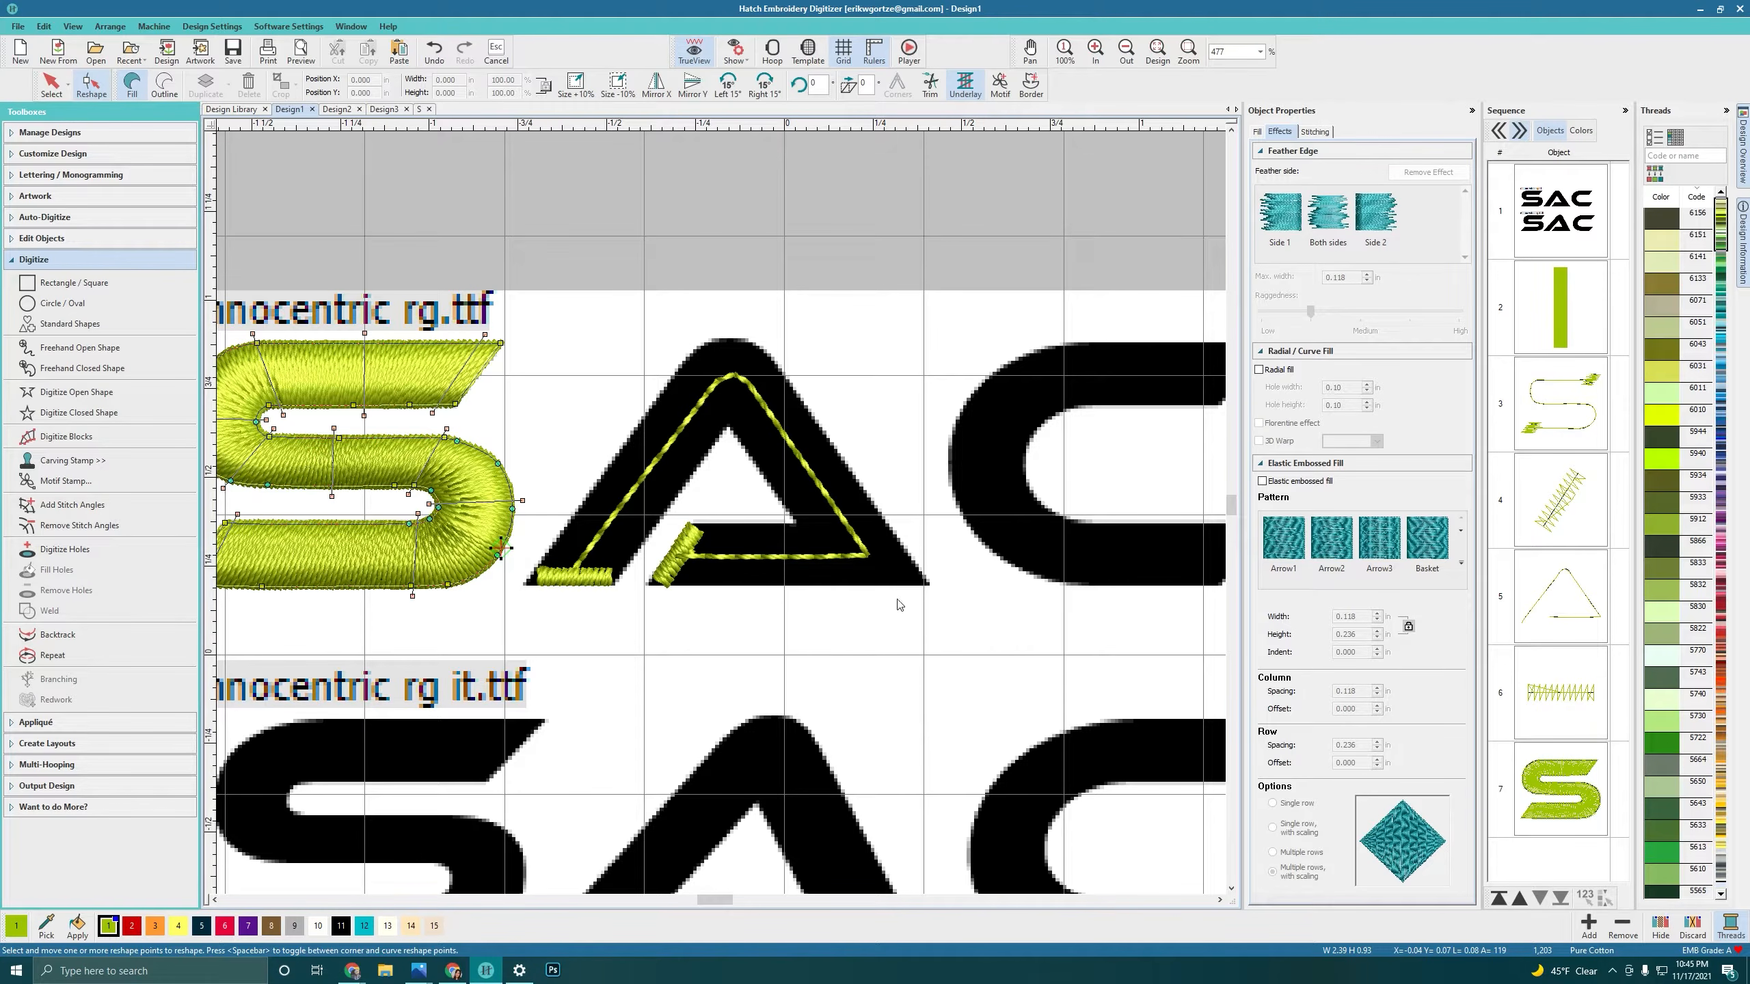
{"action": "key", "text": "Escape"}
{"action": "left_click", "coordinate": [431, 395]}
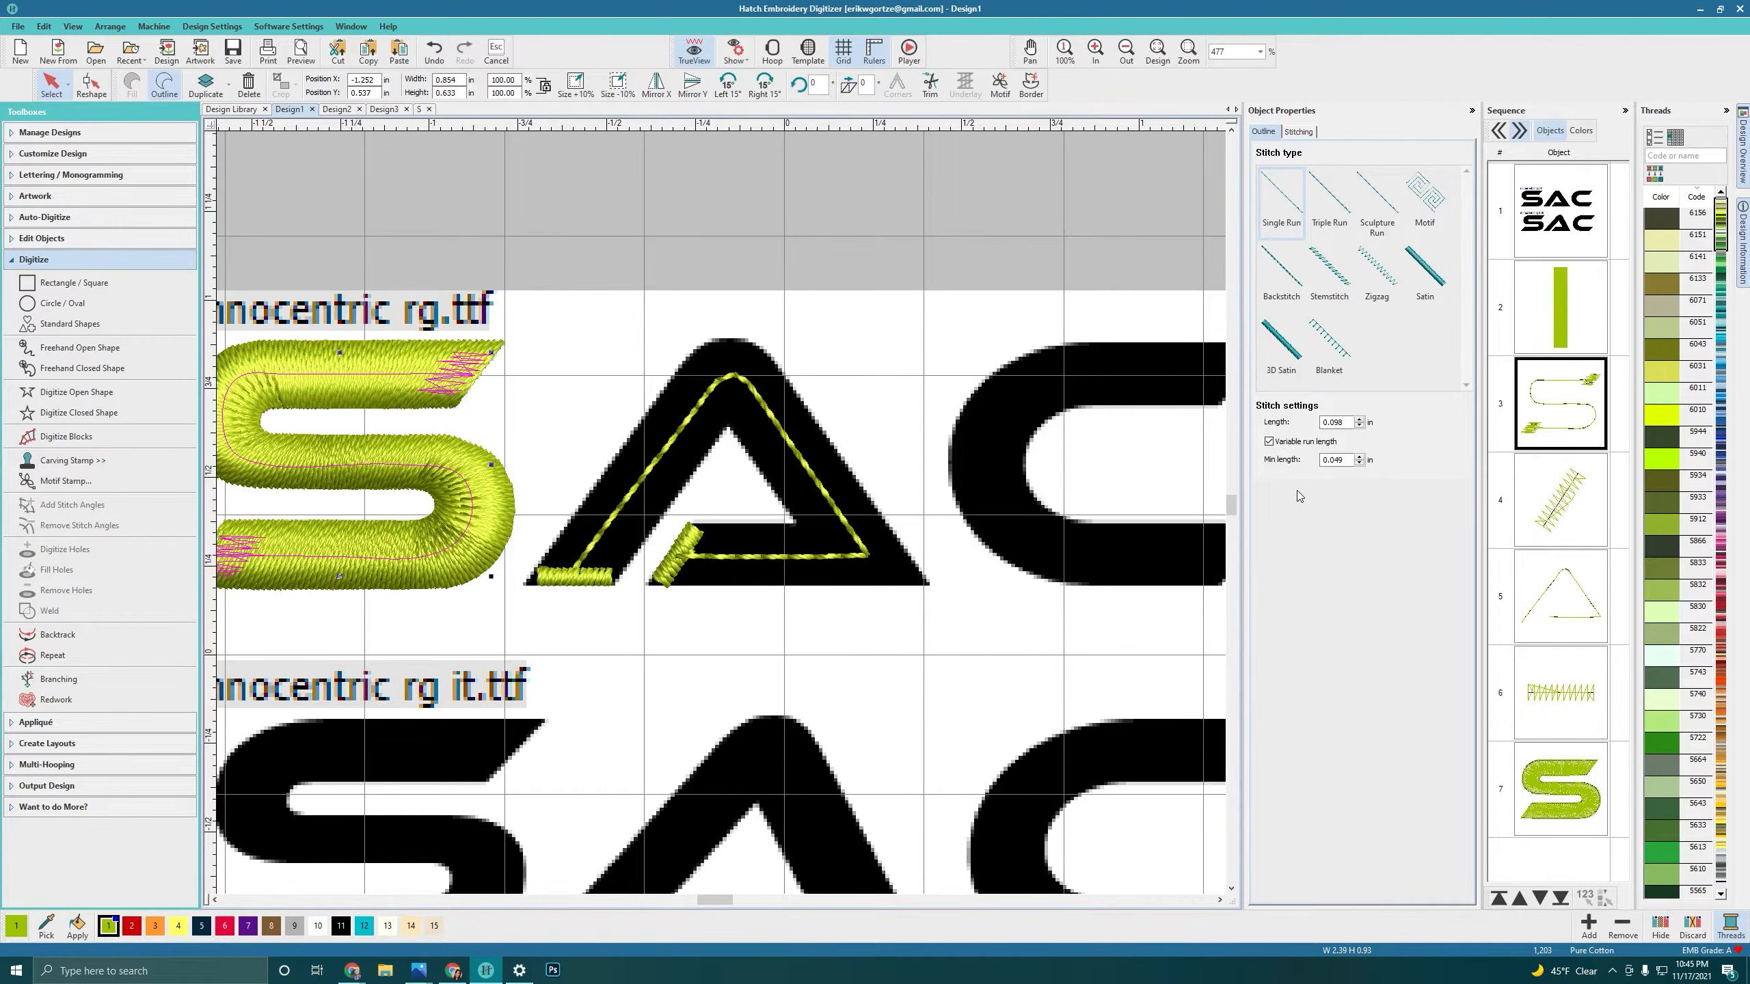
{"action": "scroll", "coordinate": [410, 516], "scroll_direction": "down", "scroll_amount": 3}
{"action": "scroll", "coordinate": [309, 513], "scroll_direction": "up", "scroll_amount": 3}
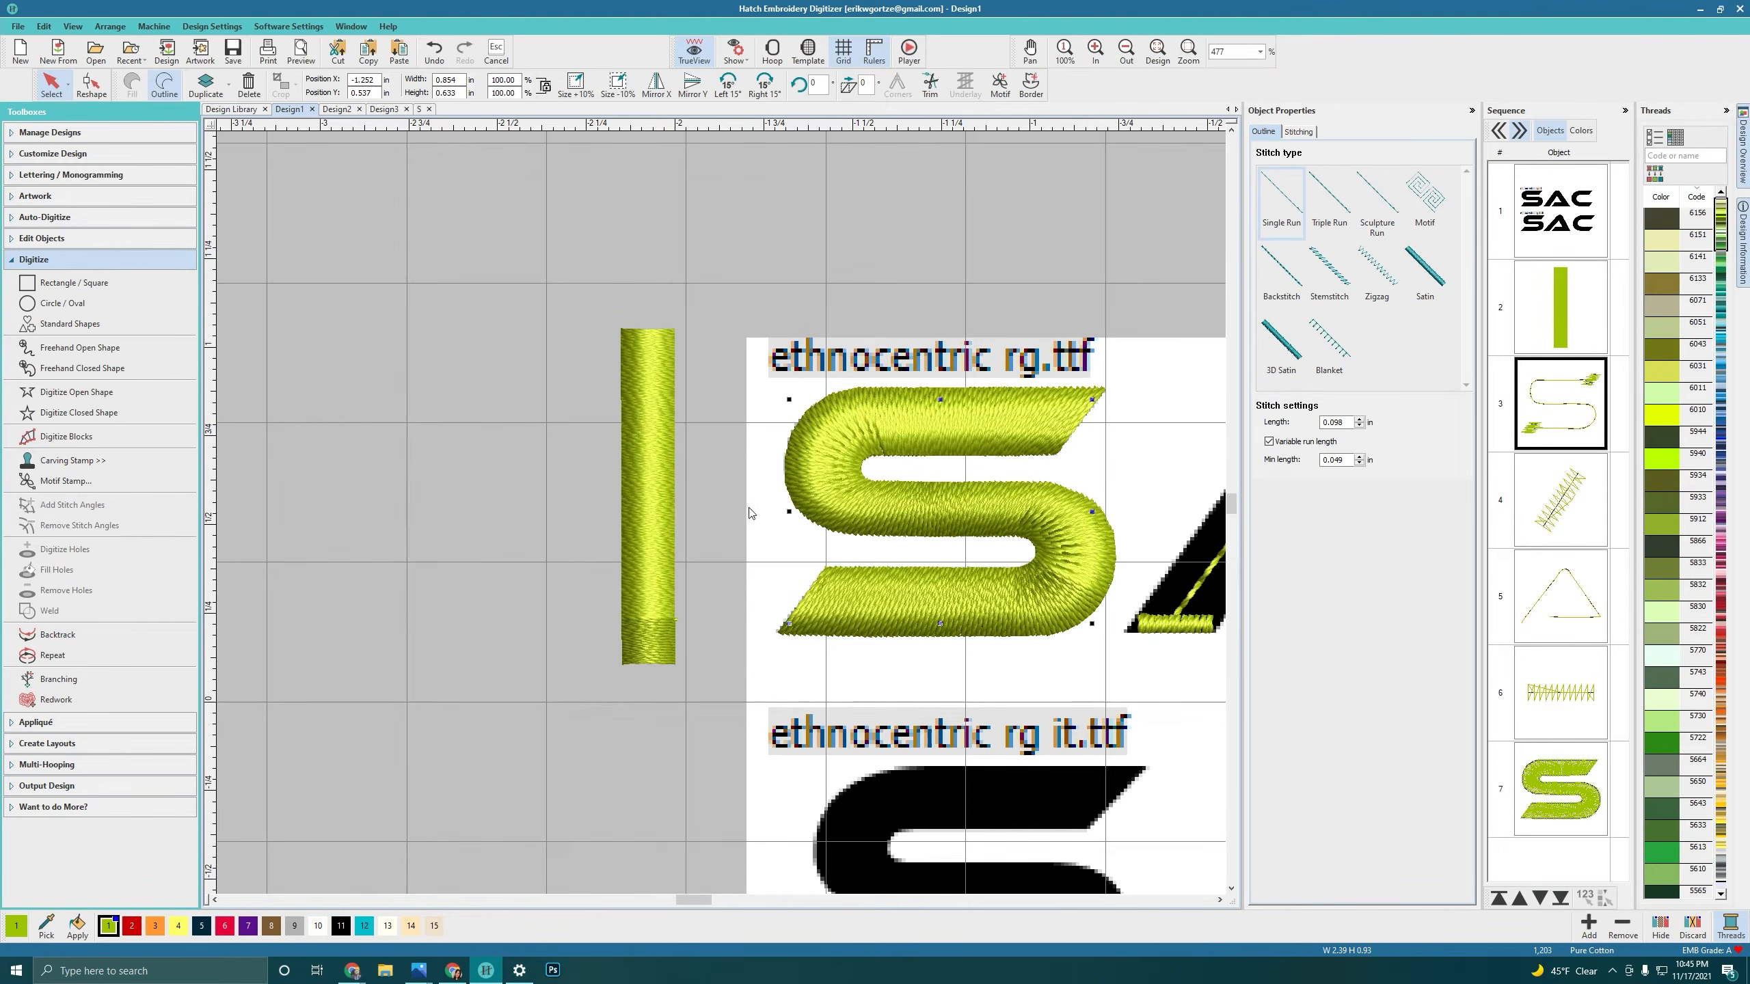
{"action": "left_click", "coordinate": [659, 495]}
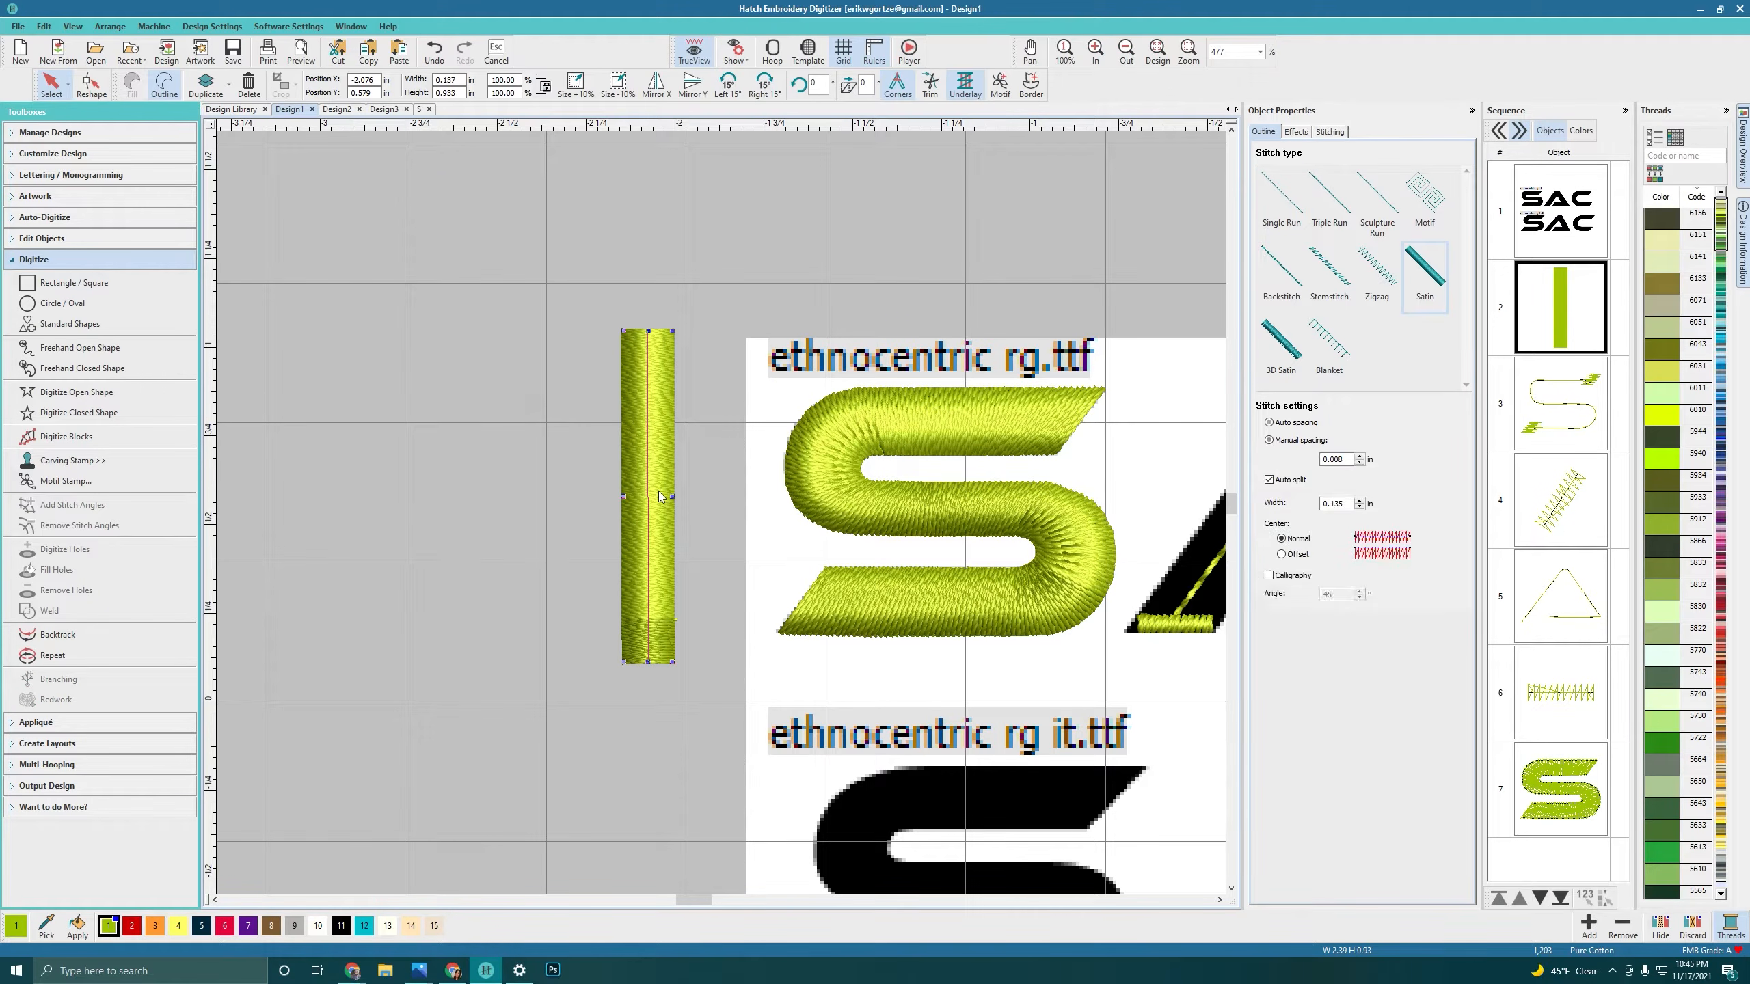
Step: Set the S satin fill's manual spacing to 0.008 in
{"action": "left_click", "coordinate": [979, 501]}
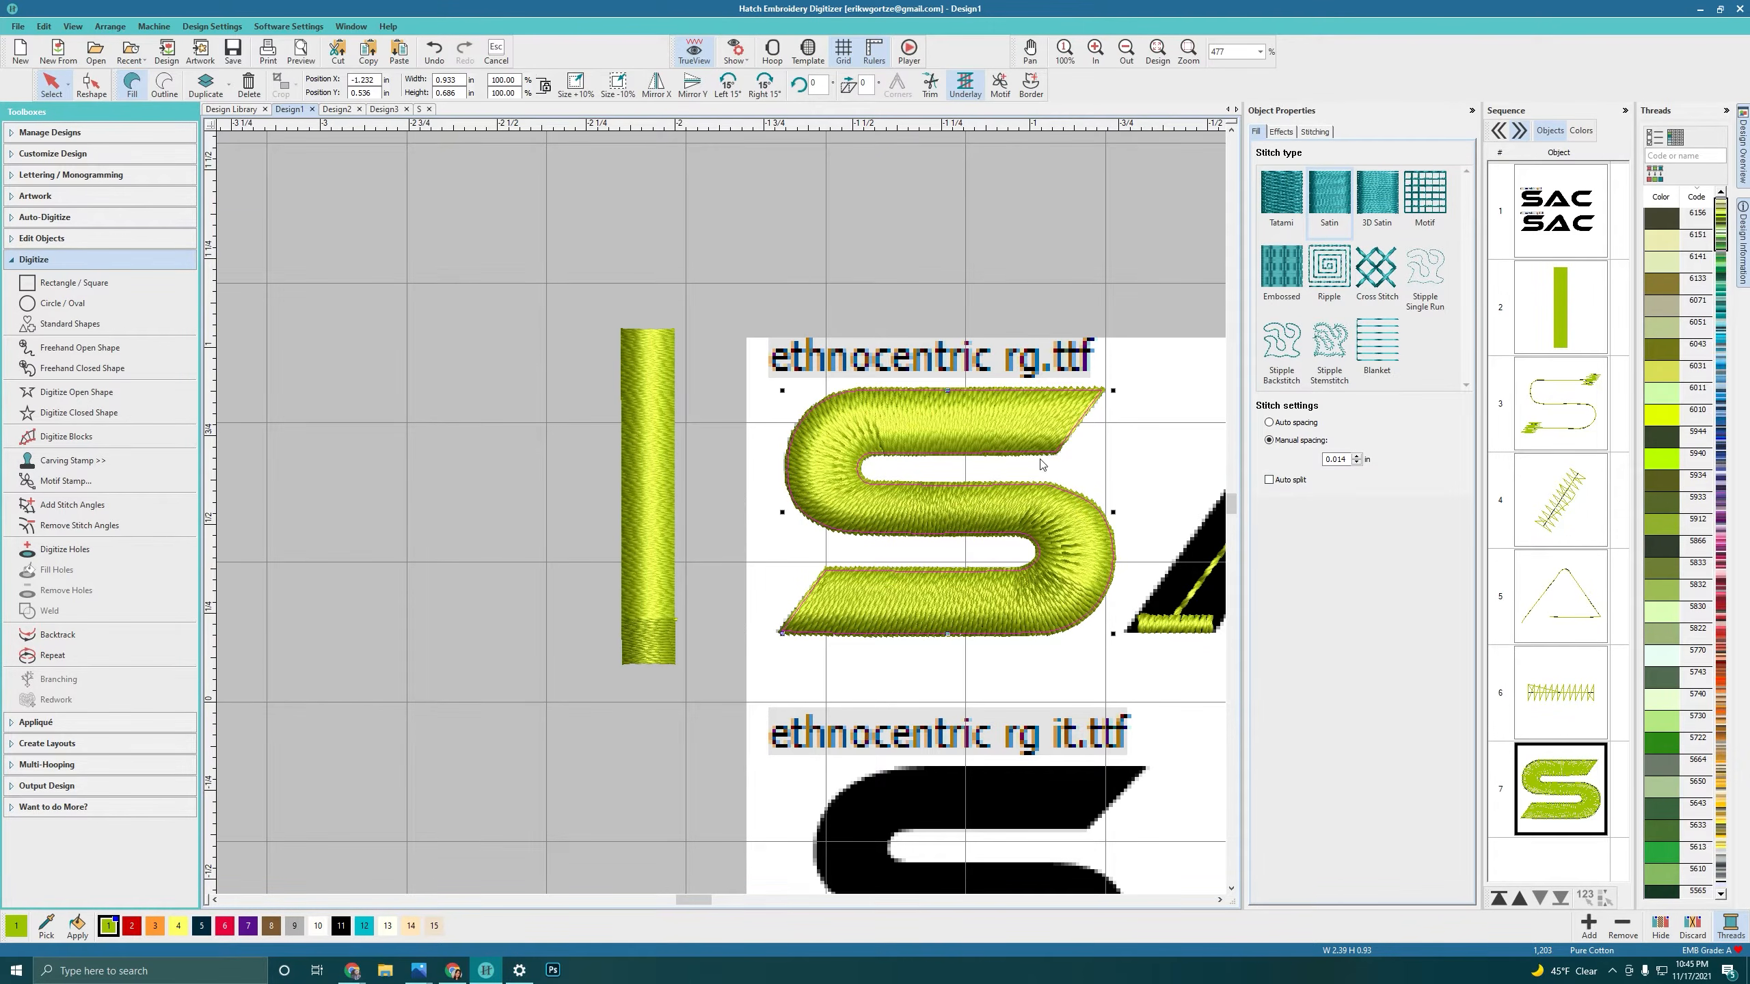
{"action": "scroll", "coordinate": [720, 513], "scroll_direction": "up", "scroll_amount": 2}
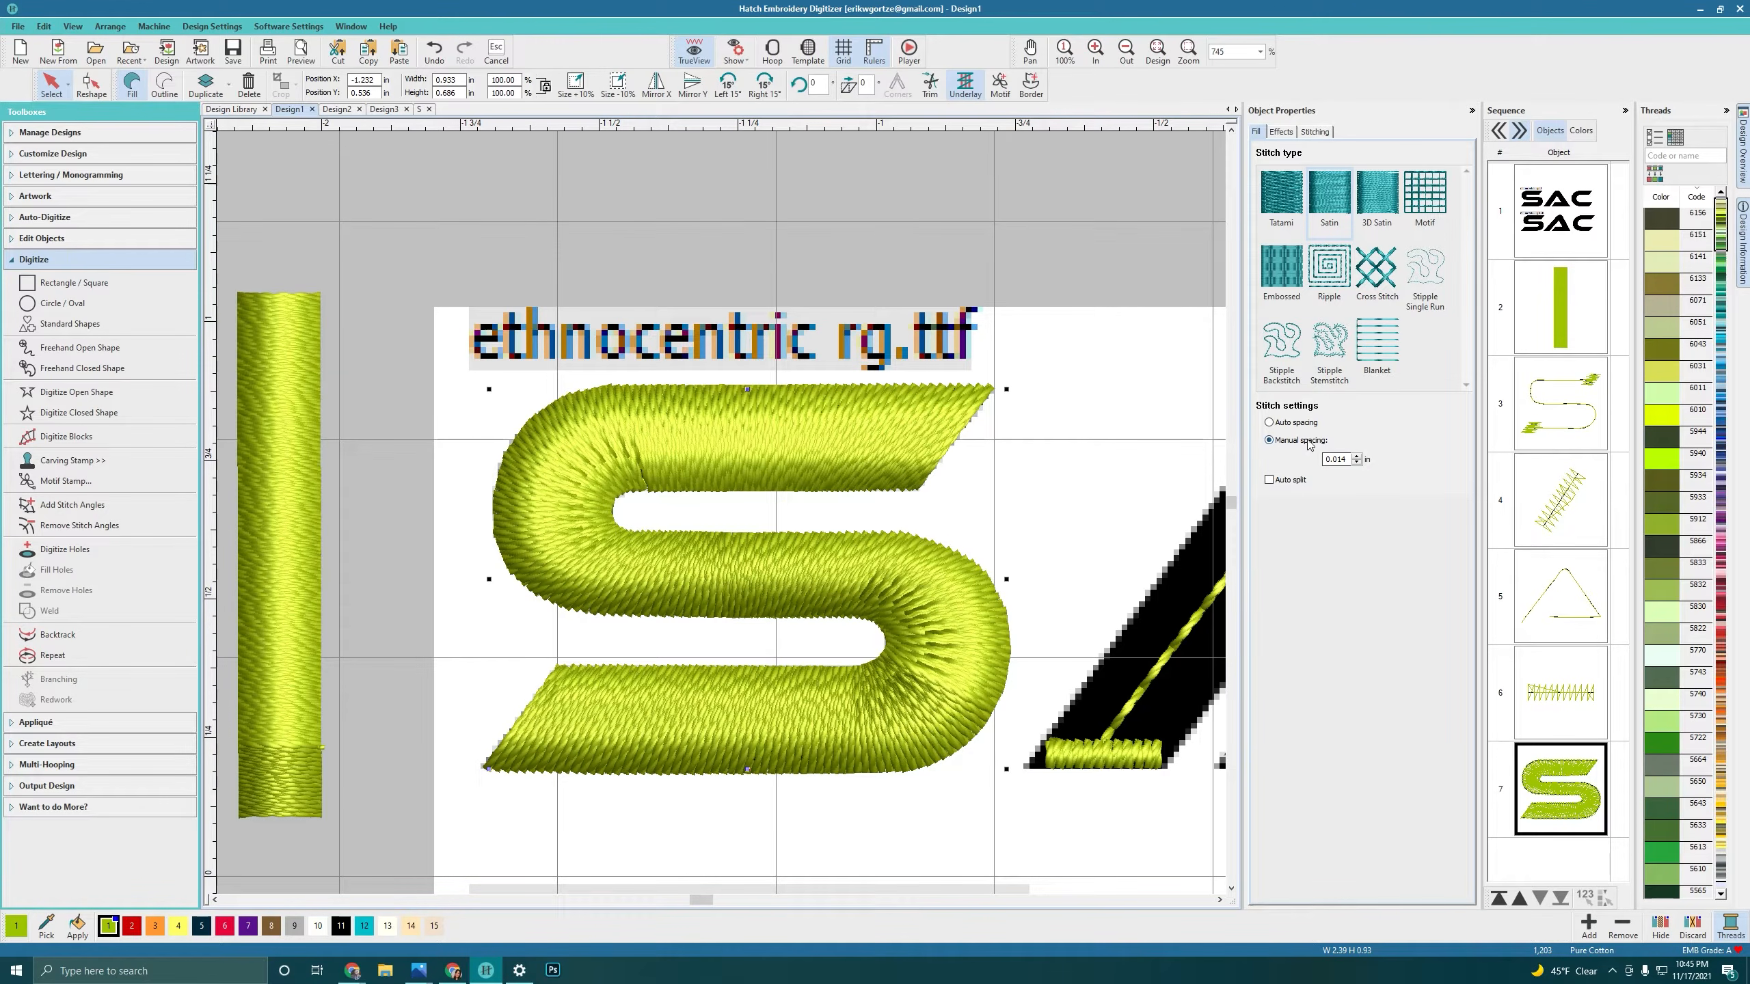
{"action": "left_click", "coordinate": [787, 446]}
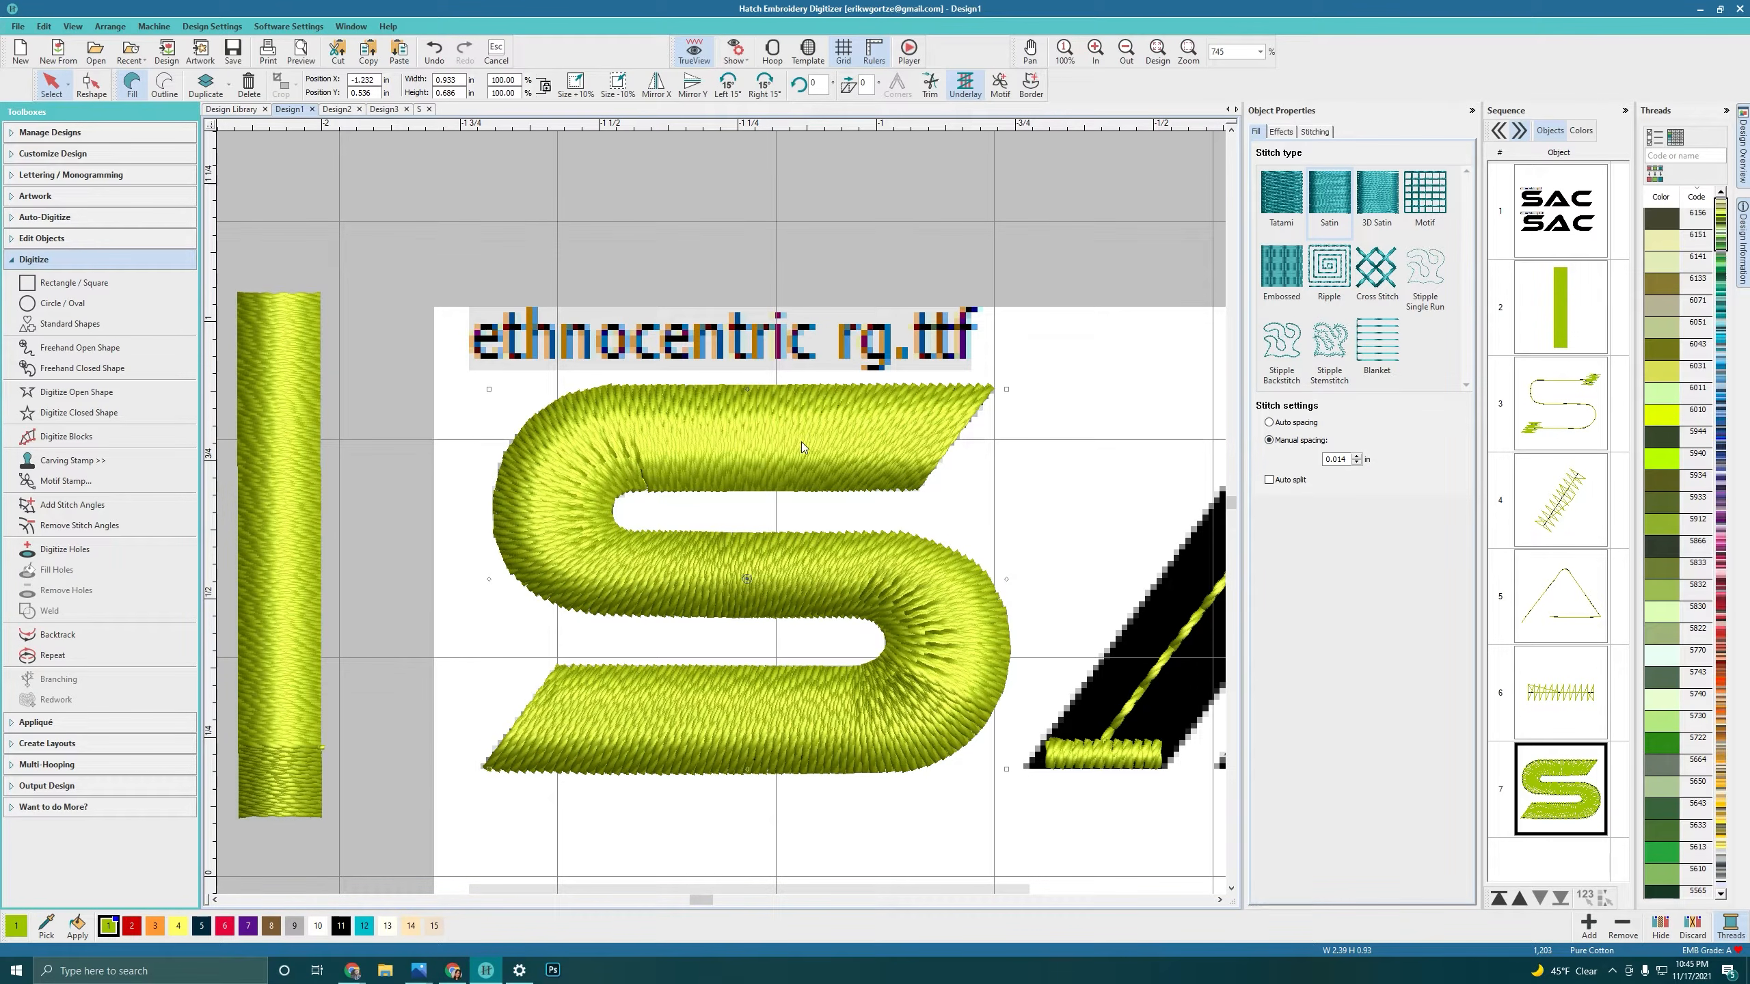
{"action": "left_click", "coordinate": [1355, 464]}
{"action": "left_click", "coordinate": [1356, 463]}
{"action": "left_click", "coordinate": [1355, 464]}
{"action": "left_click", "coordinate": [1356, 464]}
{"action": "left_click", "coordinate": [1356, 464]}
{"action": "left_click", "coordinate": [1356, 463]}
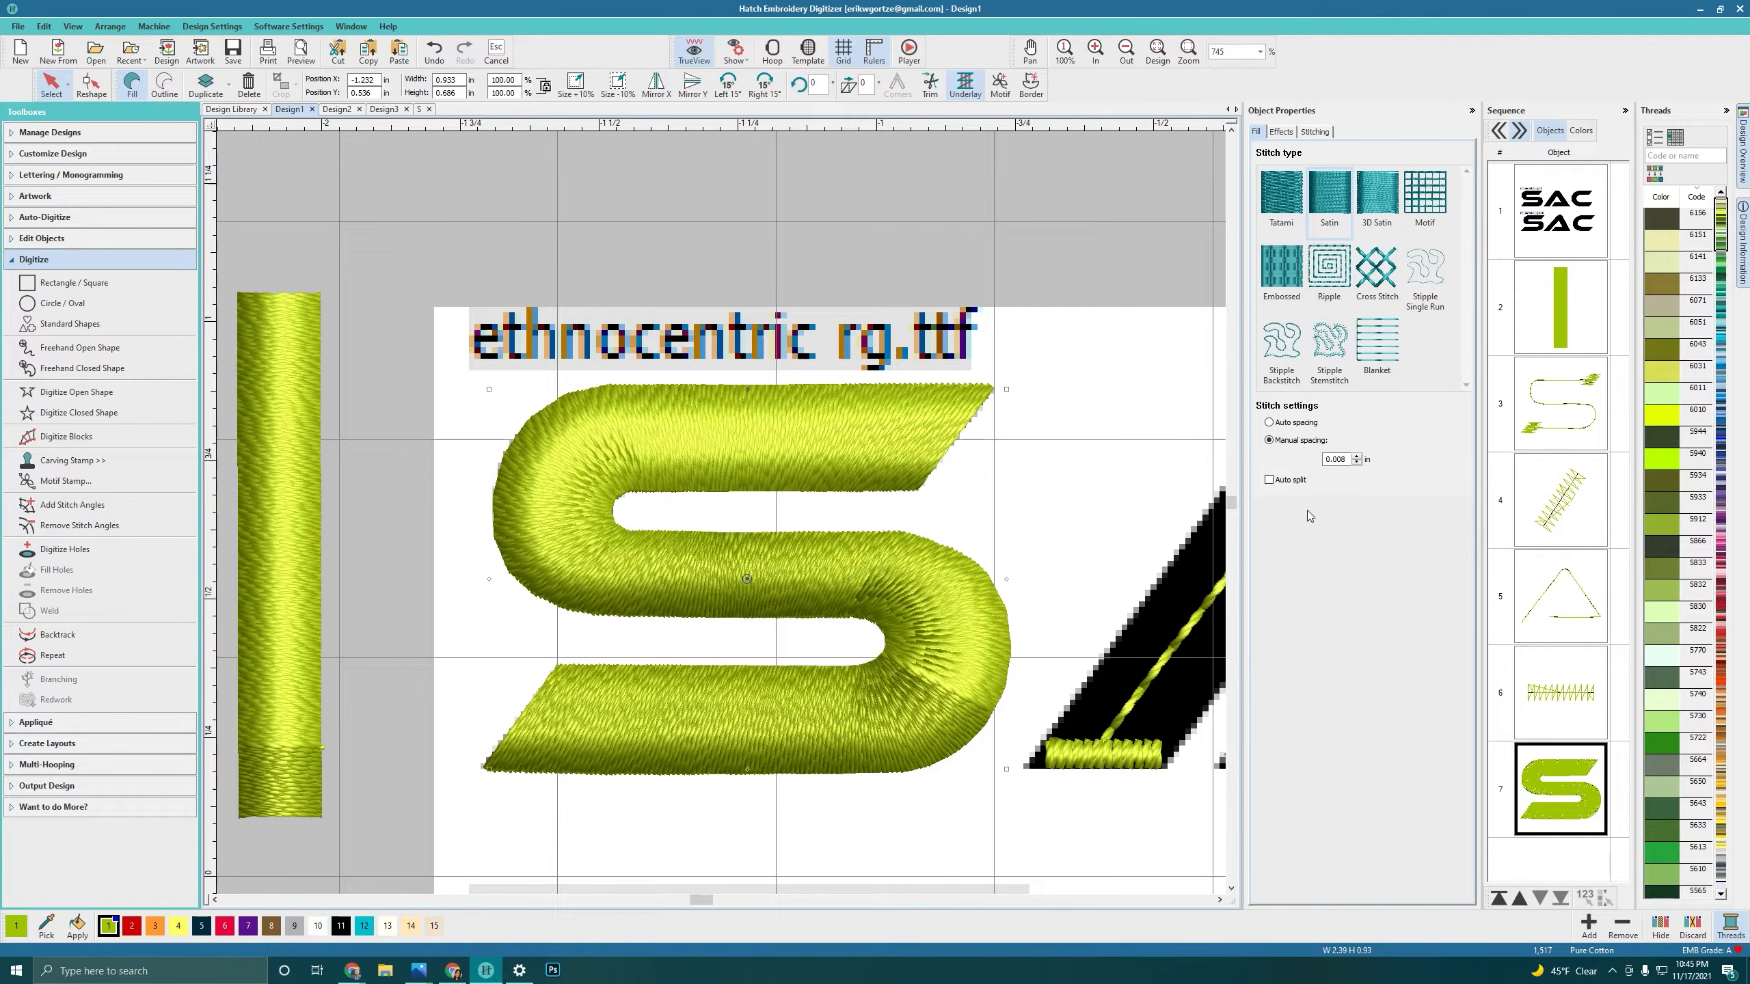
Step: Examine the S's satin coverage up close and compare it with the A's tack-down run and end caps
{"action": "scroll", "coordinate": [742, 670], "scroll_direction": "down", "scroll_amount": 1}
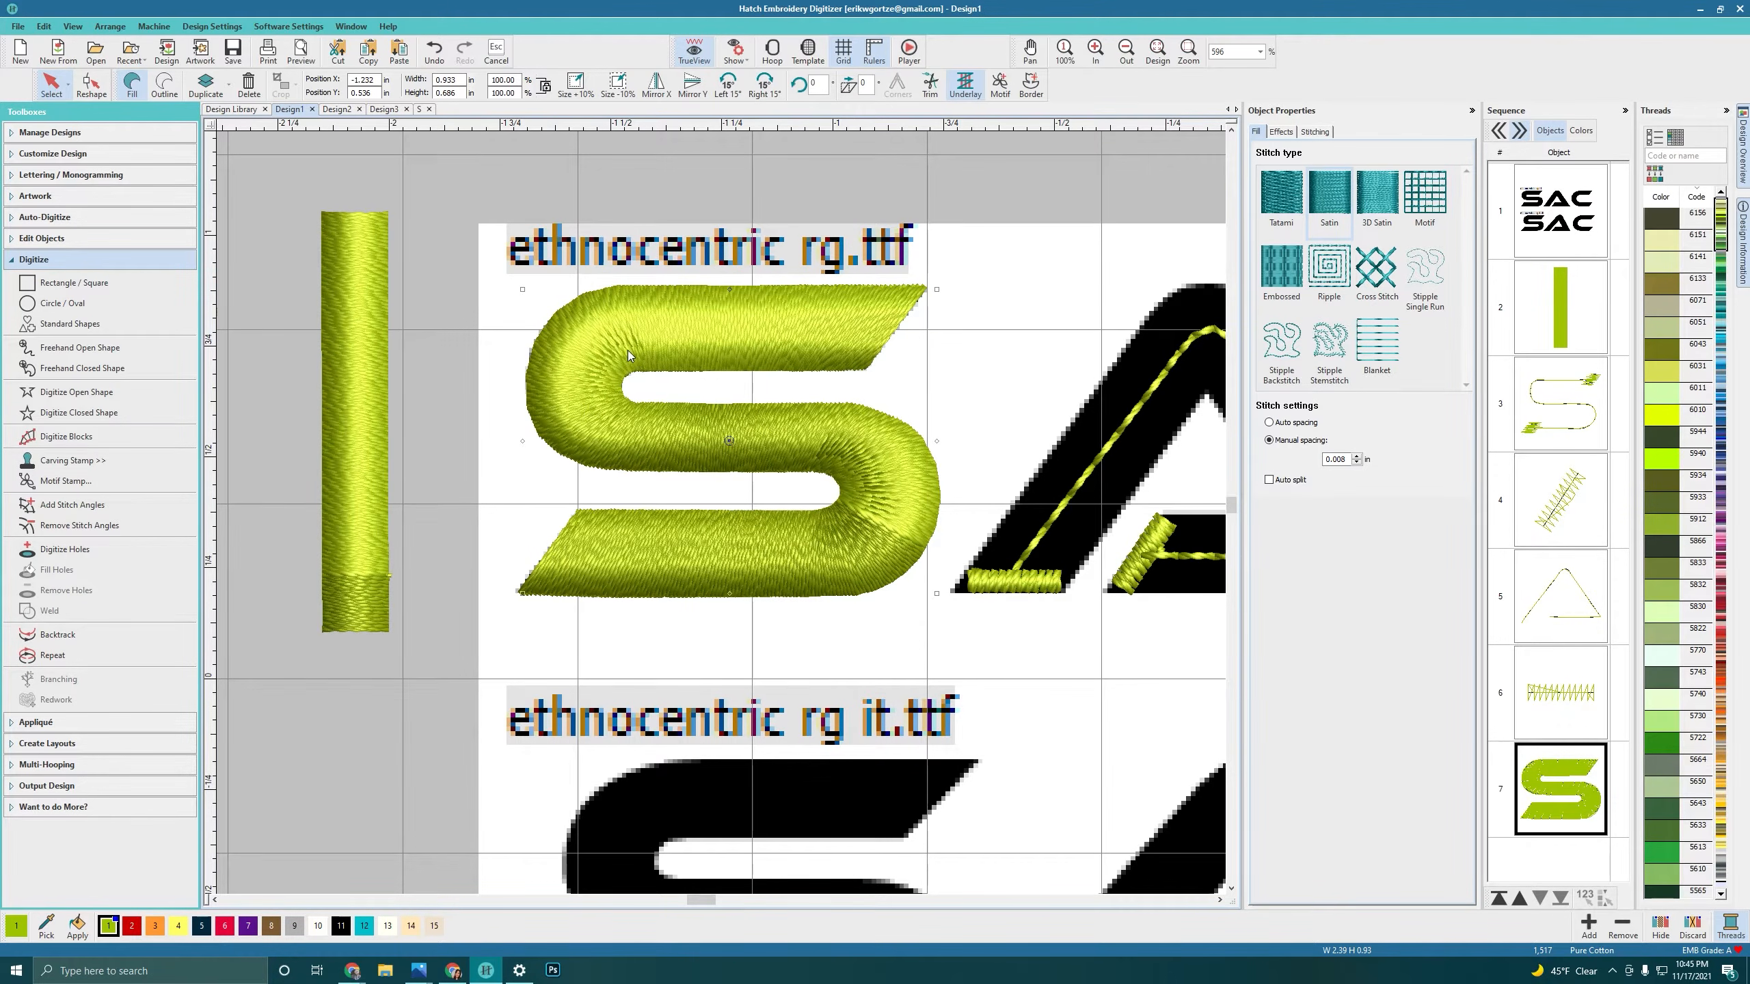
{"action": "scroll", "coordinate": [722, 512], "scroll_direction": "down", "scroll_amount": 3}
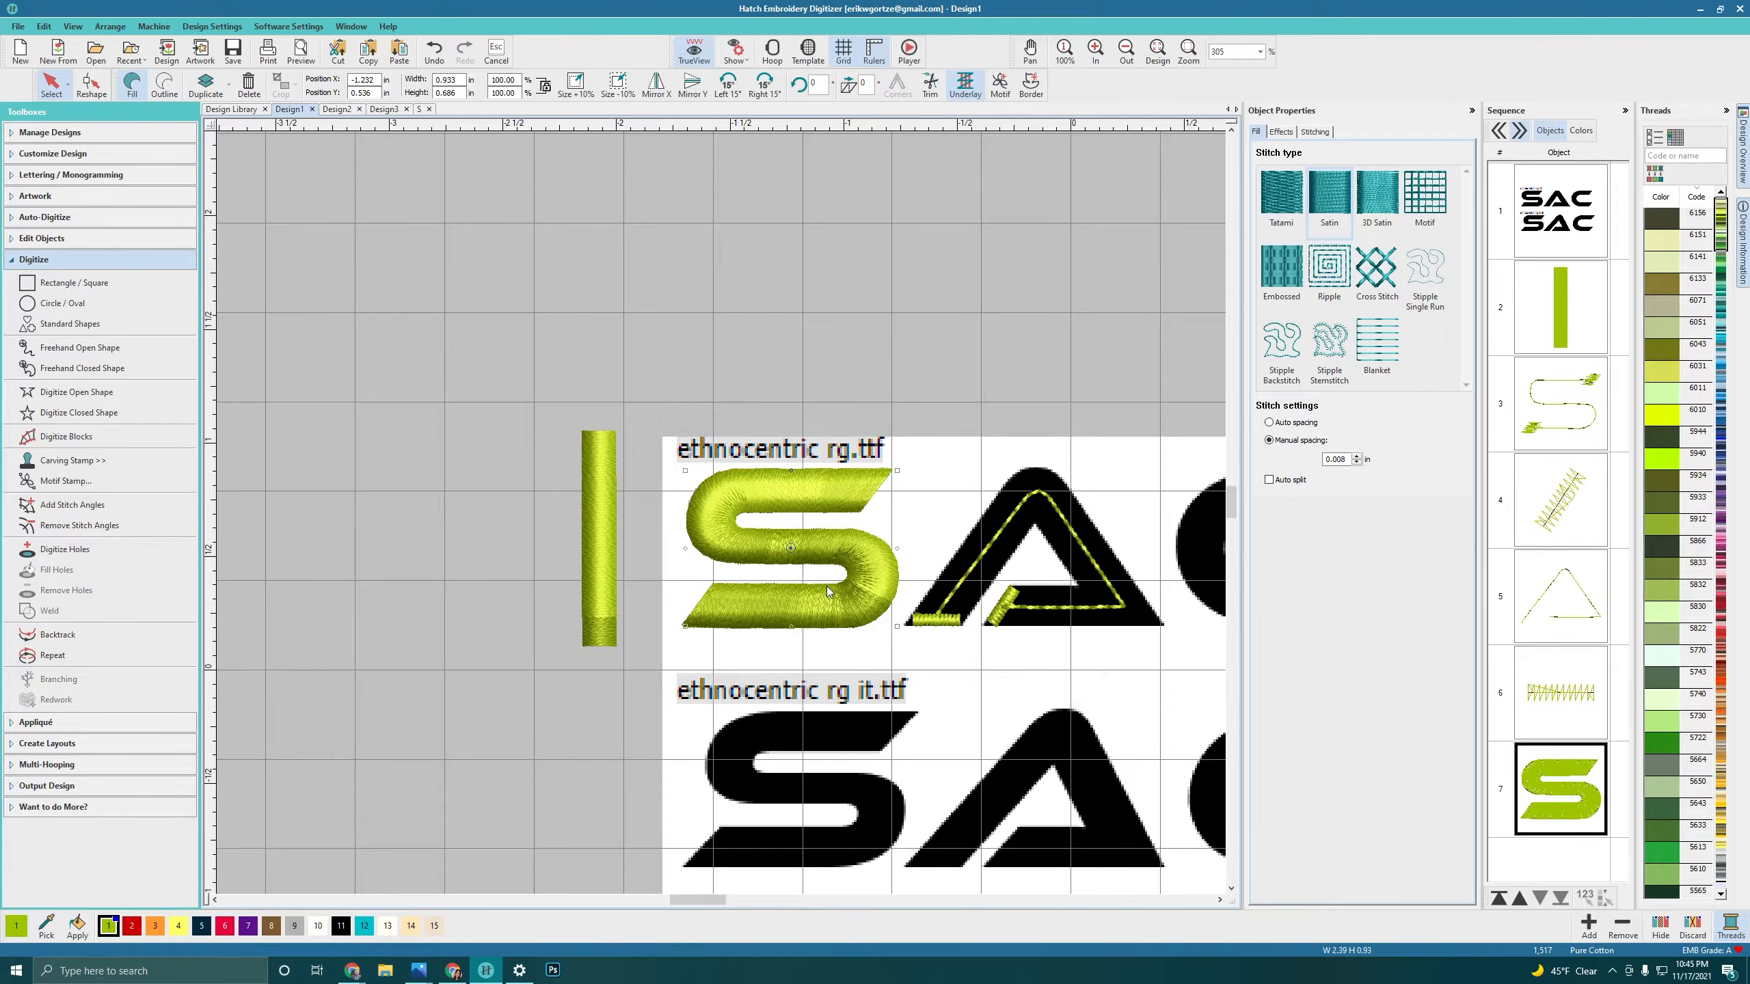
{"action": "scroll", "coordinate": [830, 586], "scroll_direction": "up", "scroll_amount": 4}
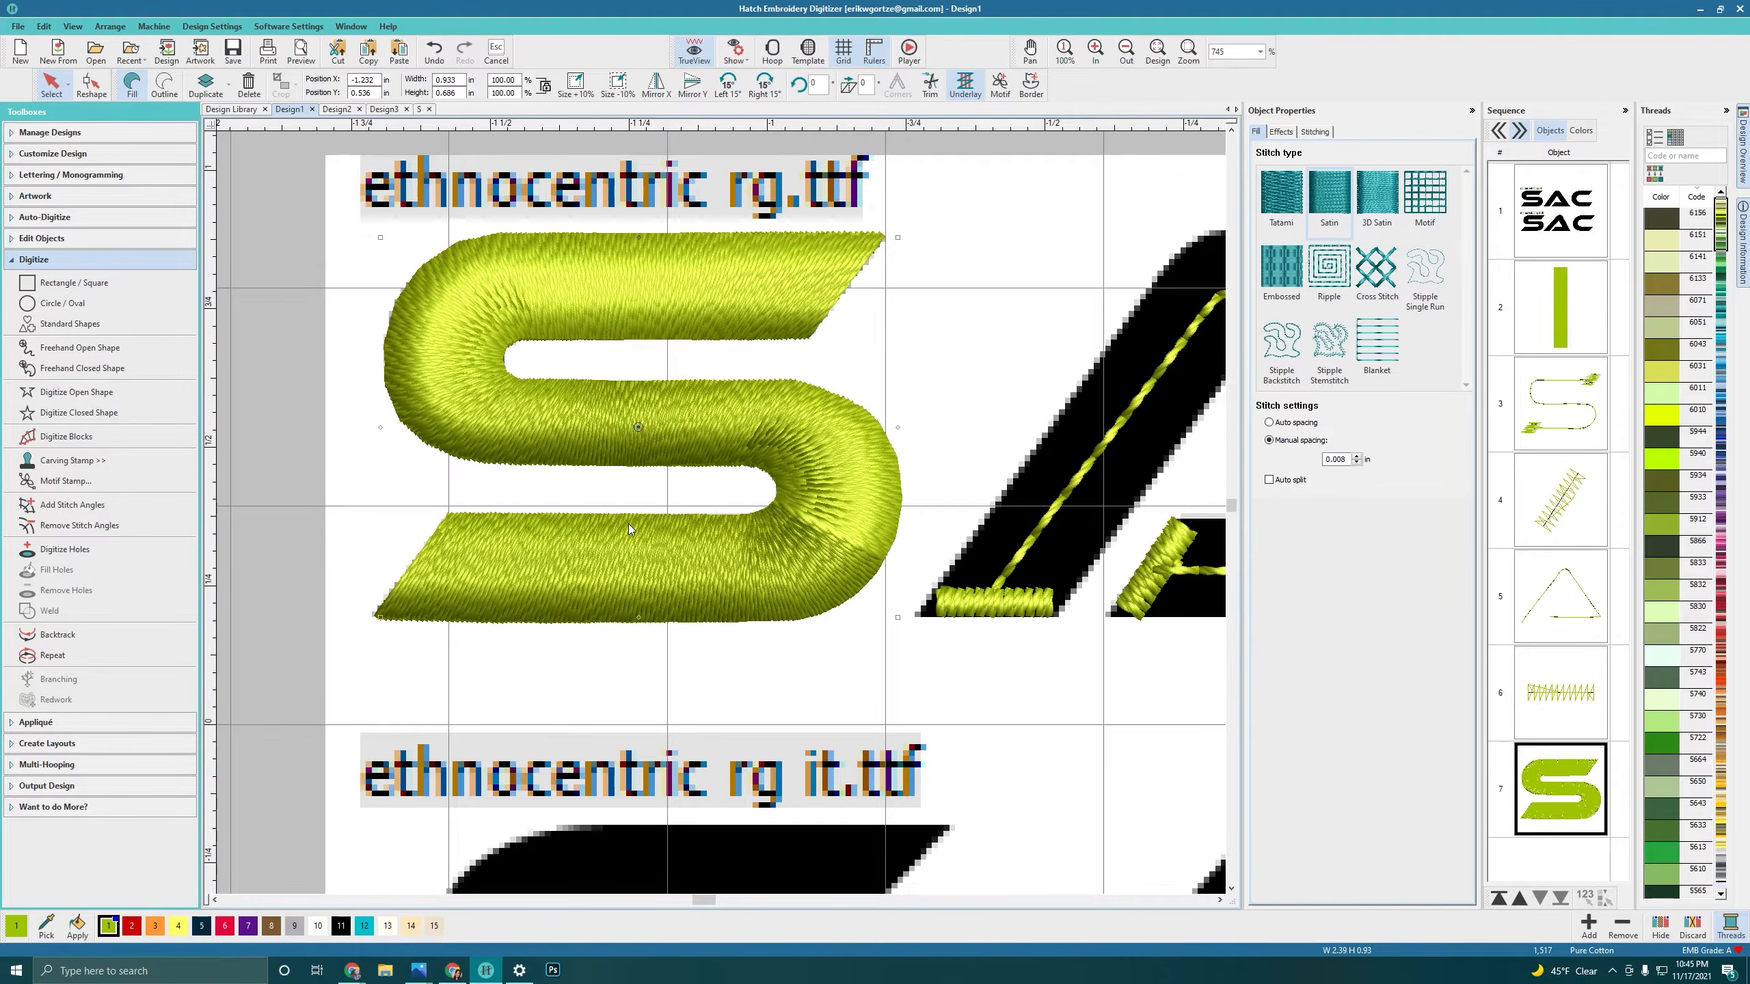
{"action": "scroll", "coordinate": [729, 514], "scroll_direction": "down", "scroll_amount": 4}
{"action": "scroll", "coordinate": [780, 526], "scroll_direction": "up", "scroll_amount": 3}
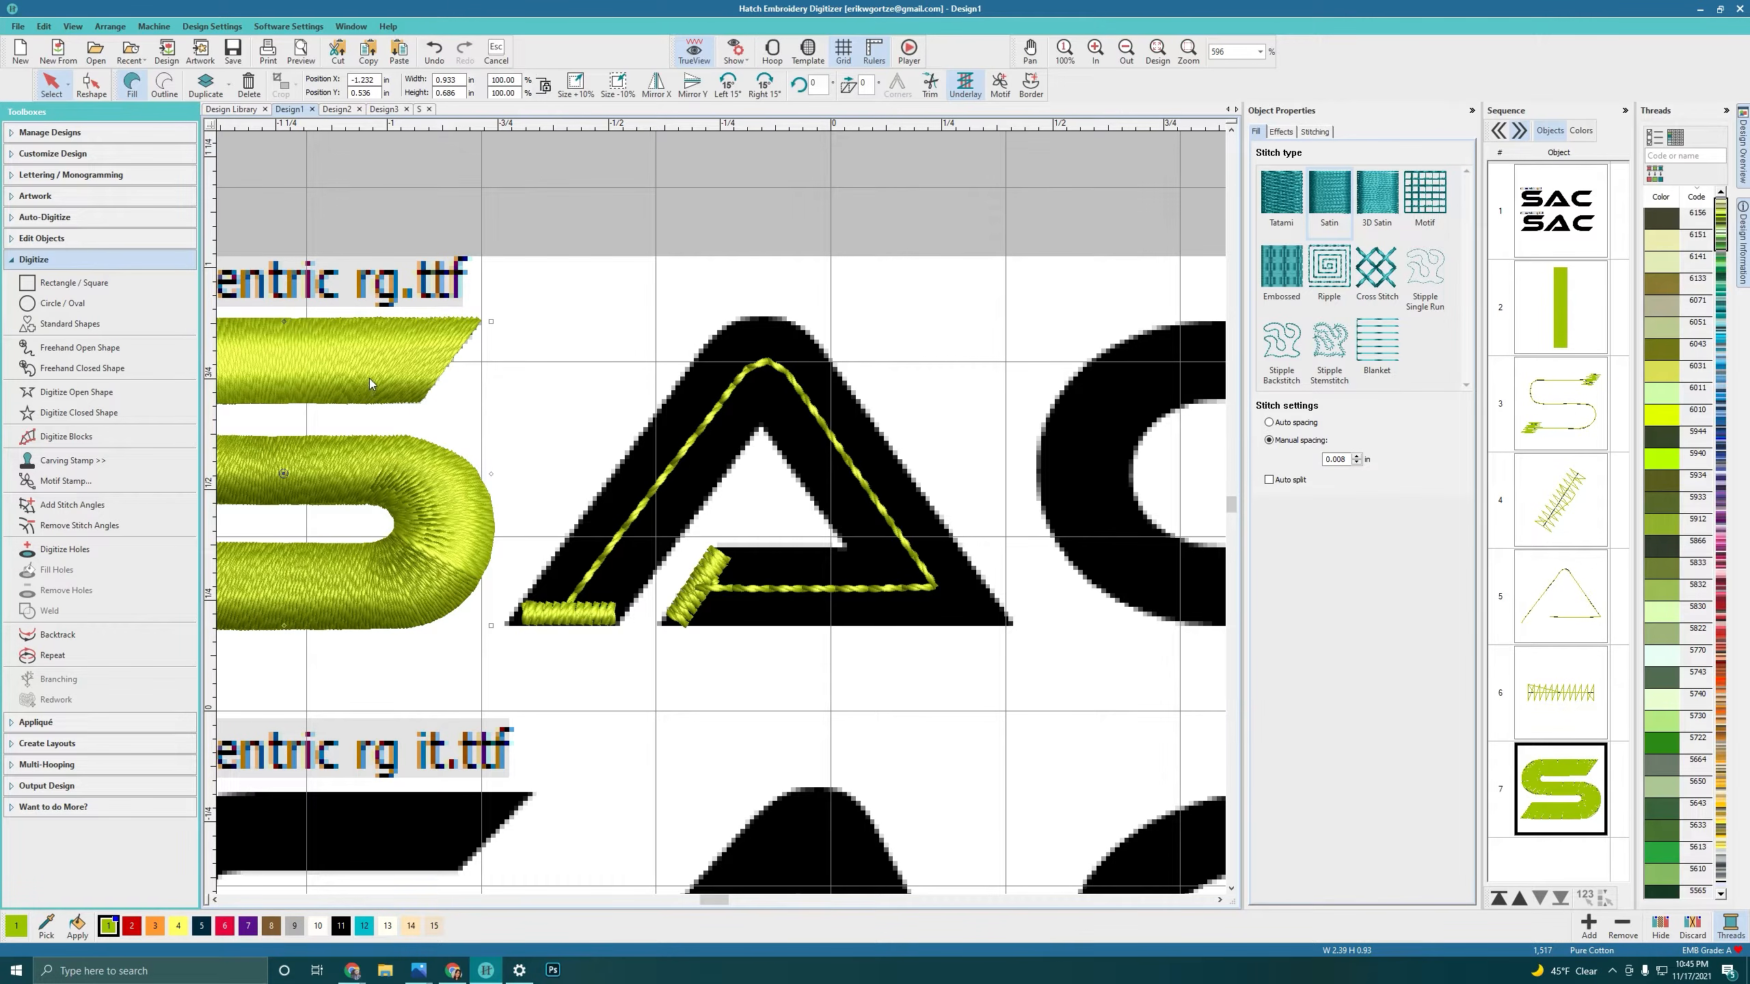
{"action": "scroll", "coordinate": [780, 525], "scroll_direction": "down", "scroll_amount": 2}
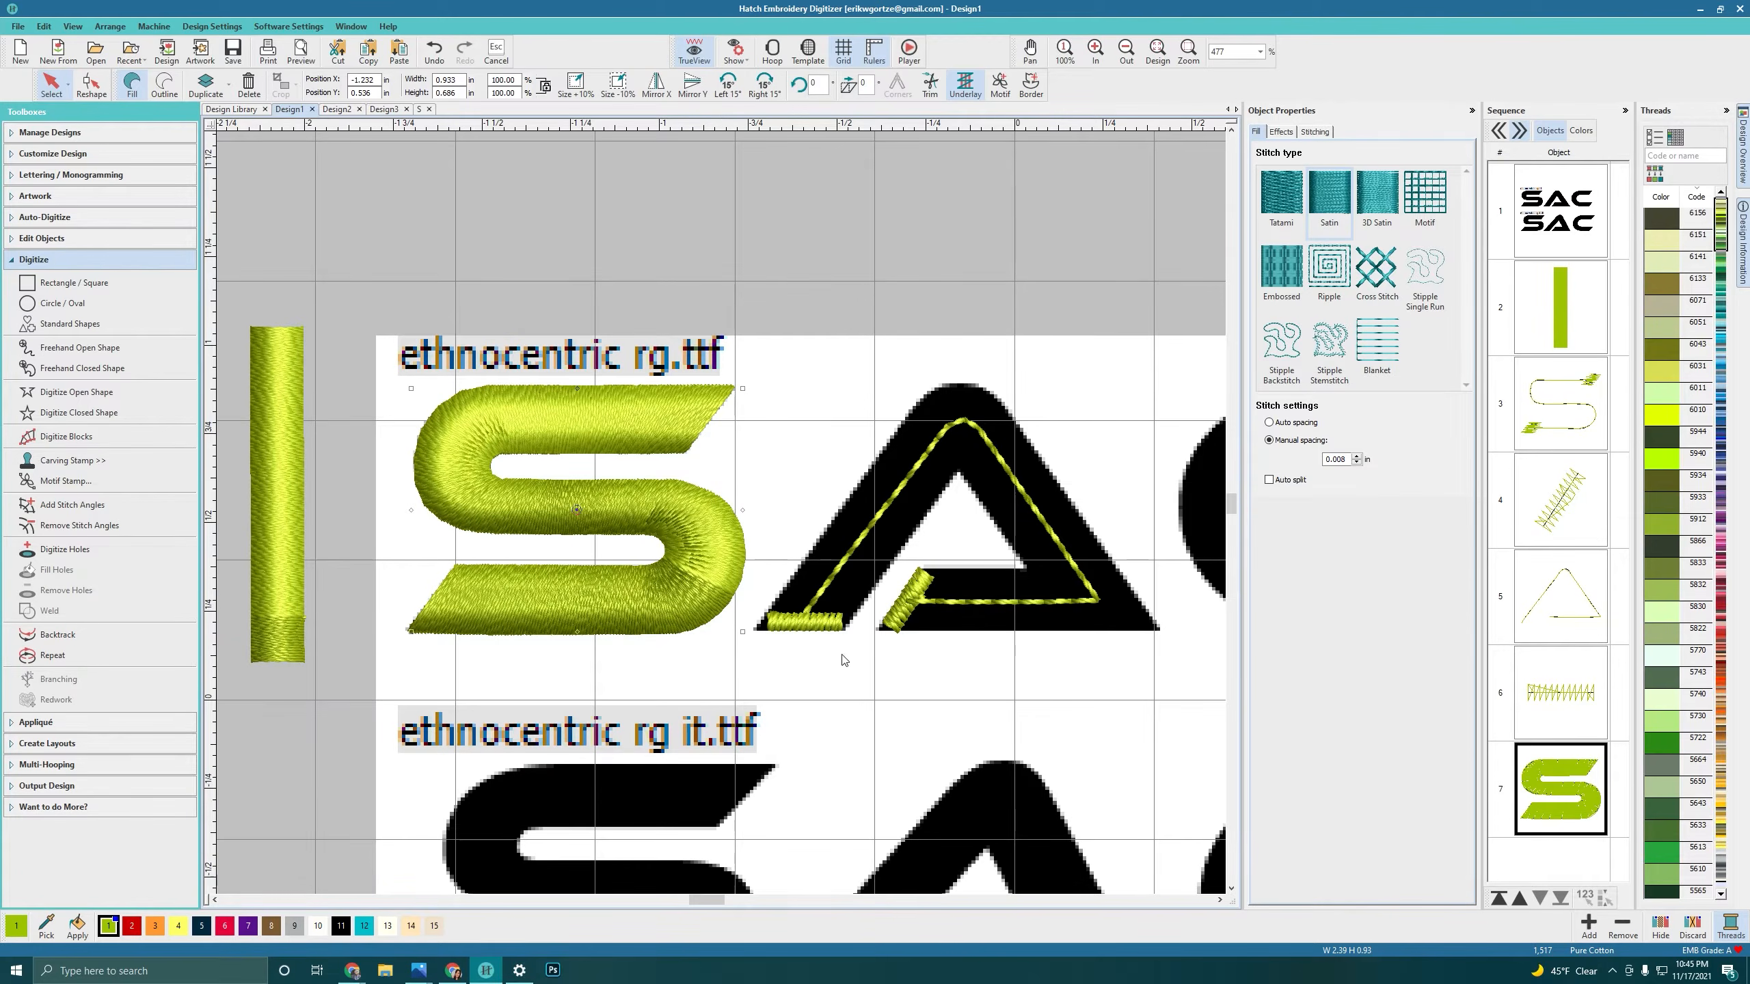
{"action": "scroll", "coordinate": [715, 500], "scroll_direction": "up", "scroll_amount": 3}
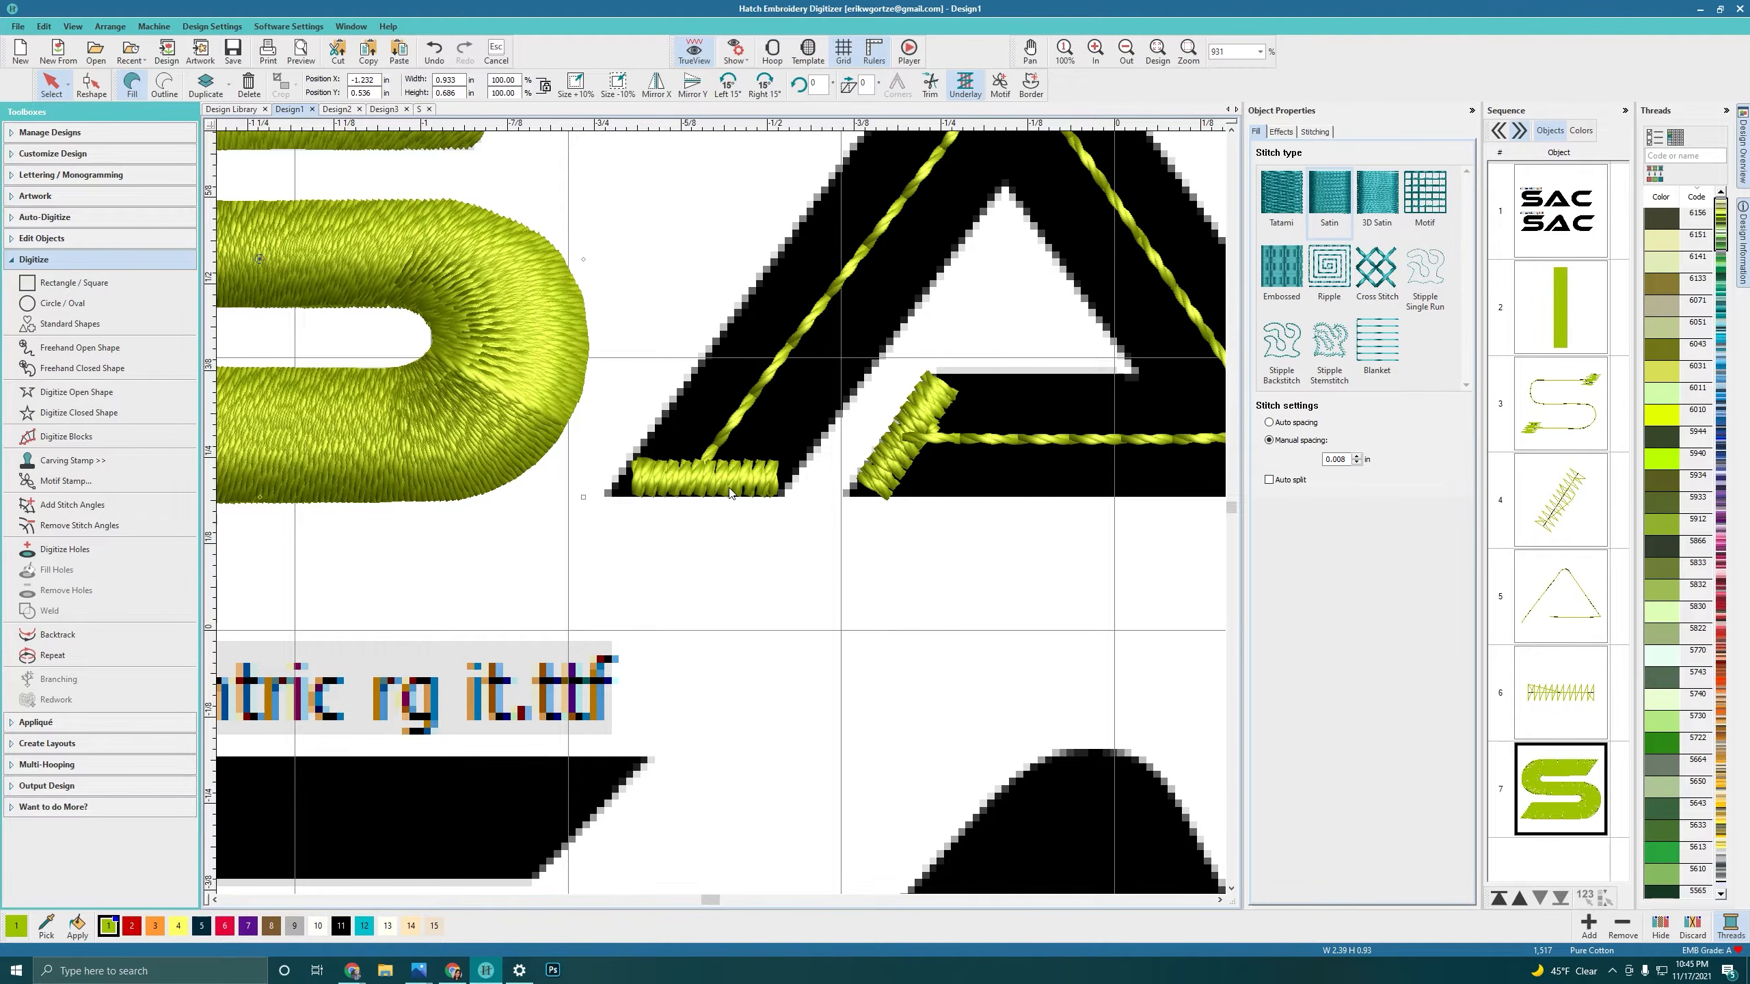
{"action": "scroll", "coordinate": [724, 518], "scroll_direction": "down", "scroll_amount": 1}
{"action": "scroll", "coordinate": [723, 518], "scroll_direction": "down", "scroll_amount": 1}
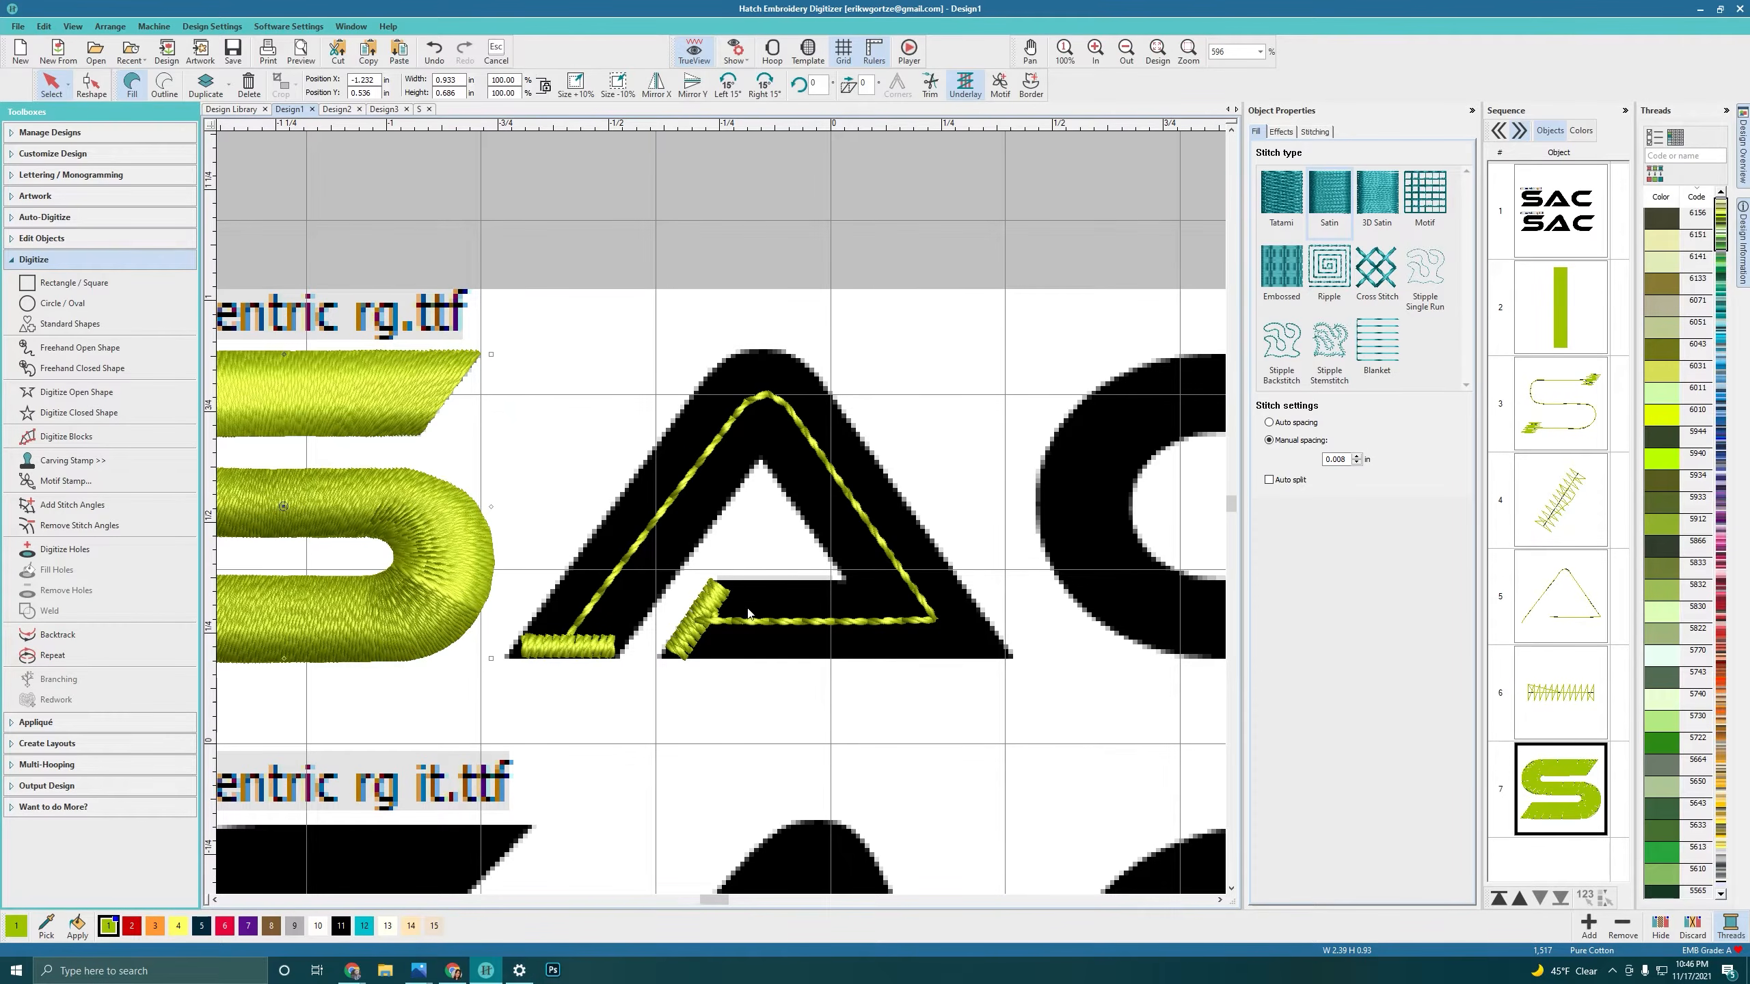
Step: Start a closed fill shape on the upper A, tracing the left foot's base and the inner triangle to the crossbar's upper end
{"action": "left_click", "coordinate": [49, 414]}
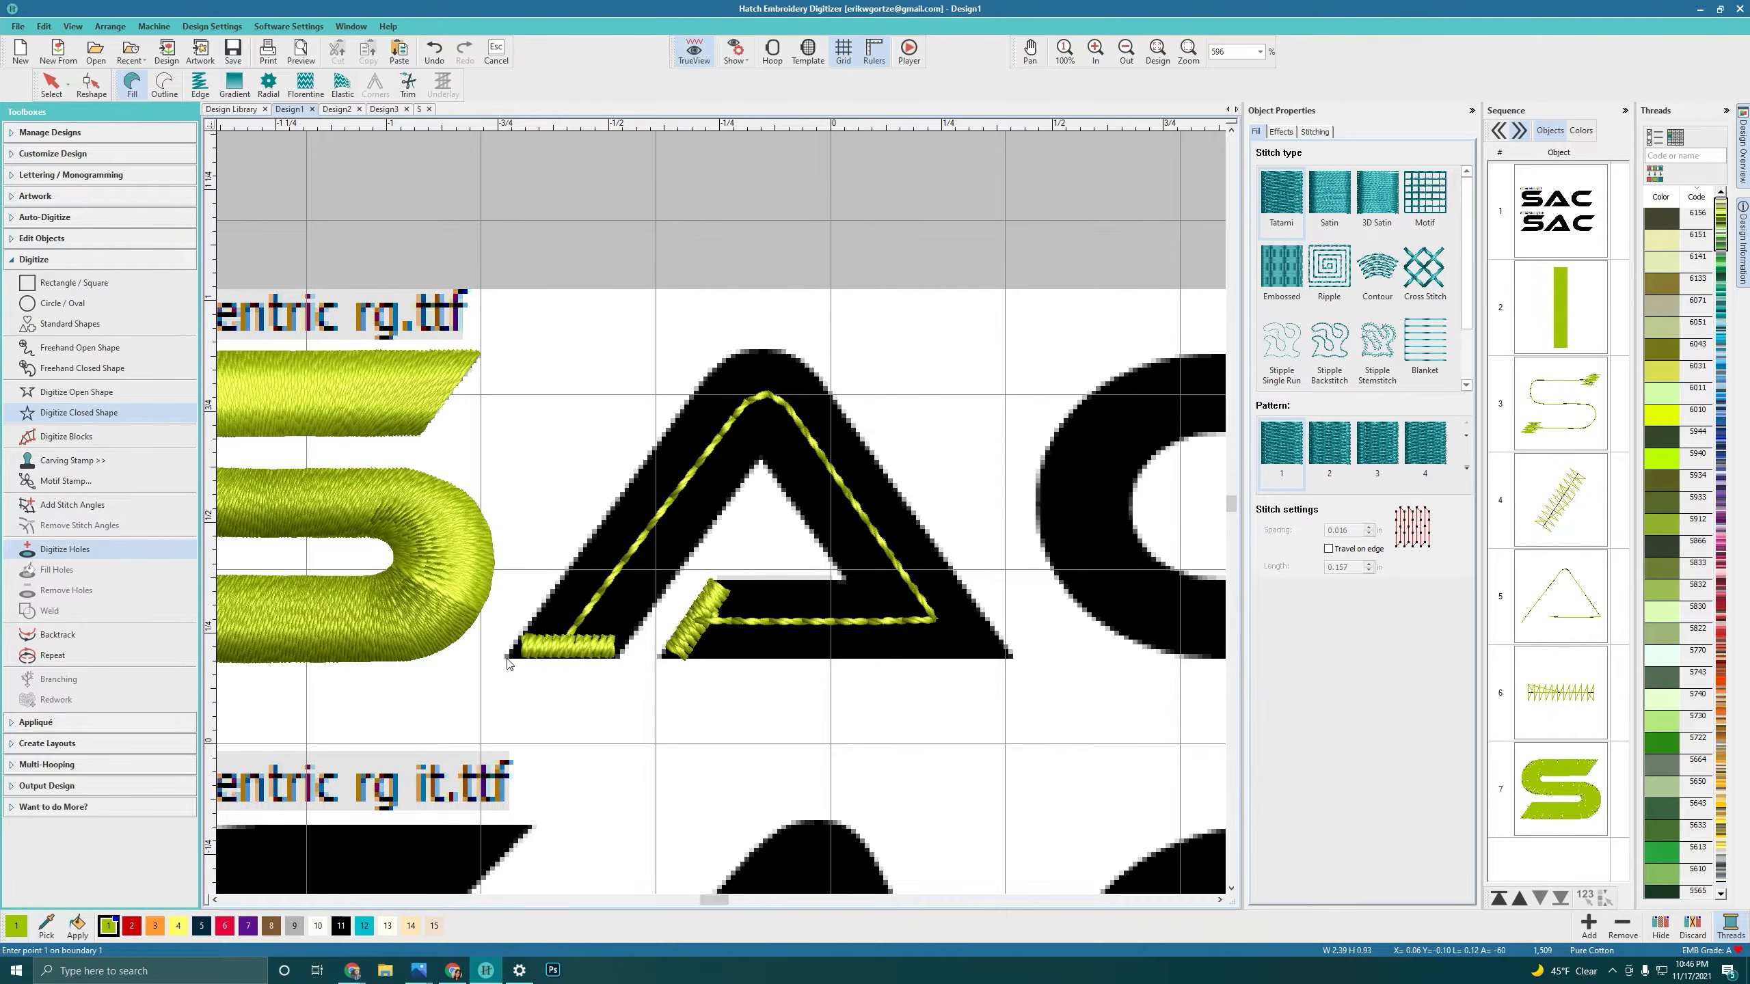
{"action": "left_click", "coordinate": [508, 659]}
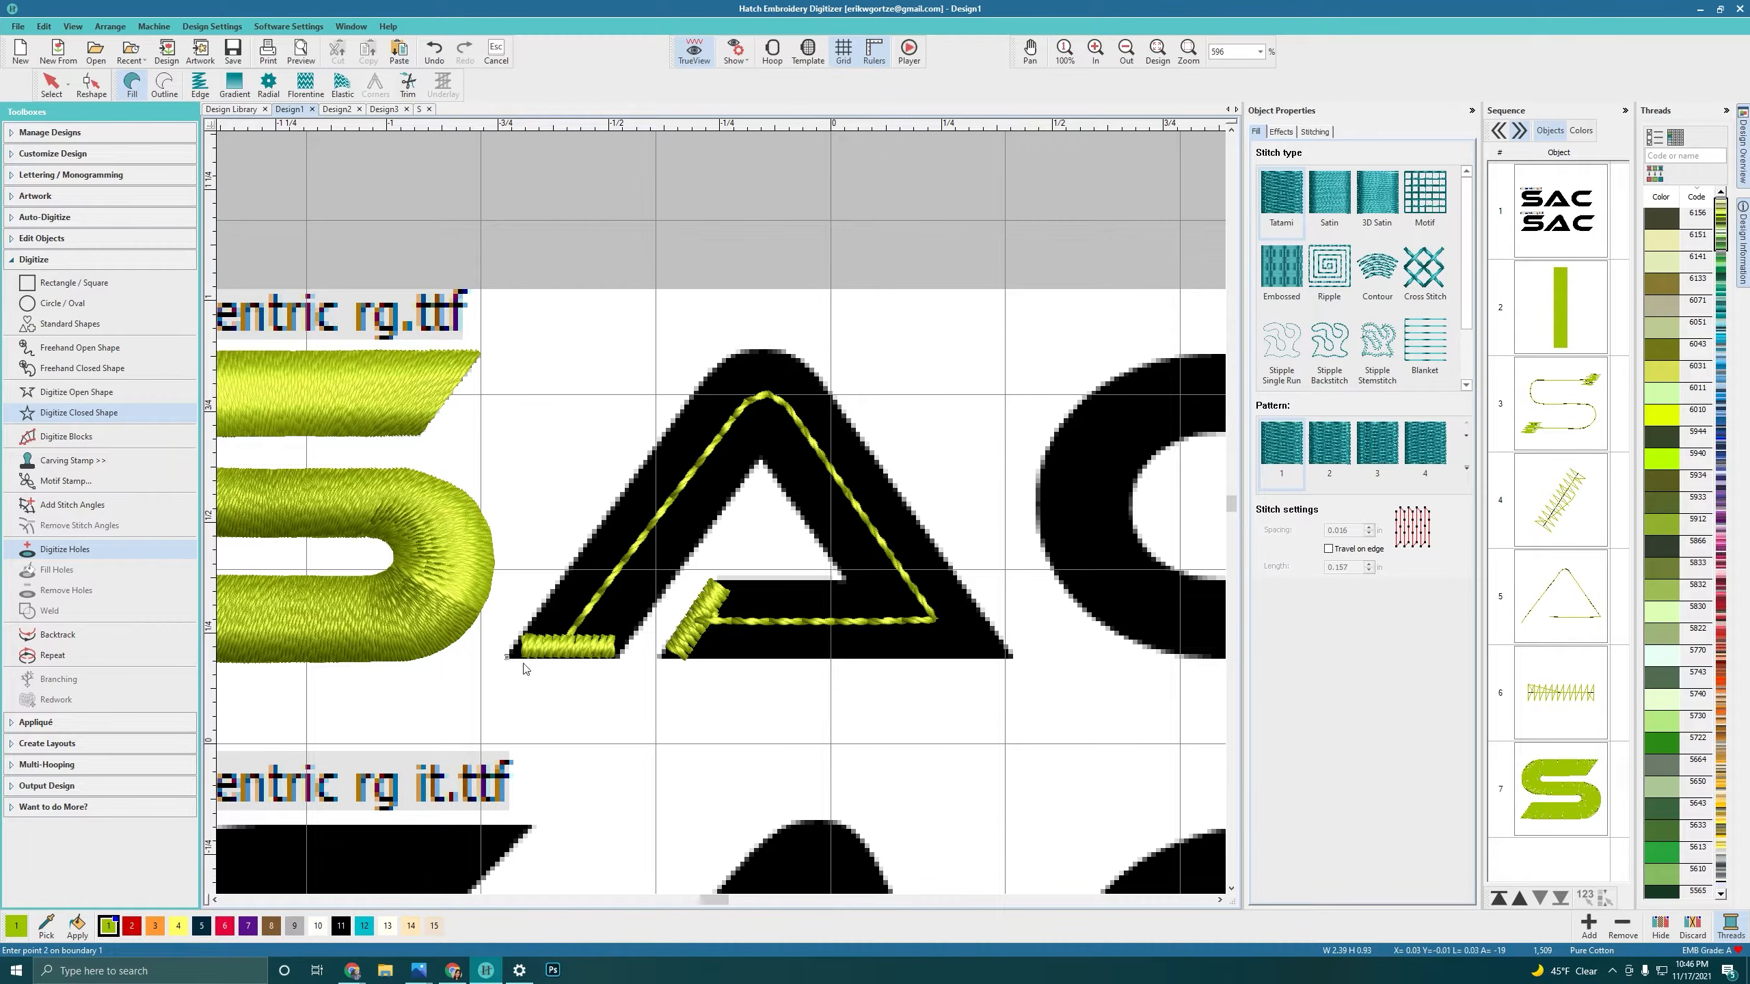
{"action": "left_click", "coordinate": [618, 659]}
{"action": "left_click", "coordinate": [693, 557]}
{"action": "left_click", "coordinate": [800, 518]}
{"action": "left_click", "coordinate": [846, 580]}
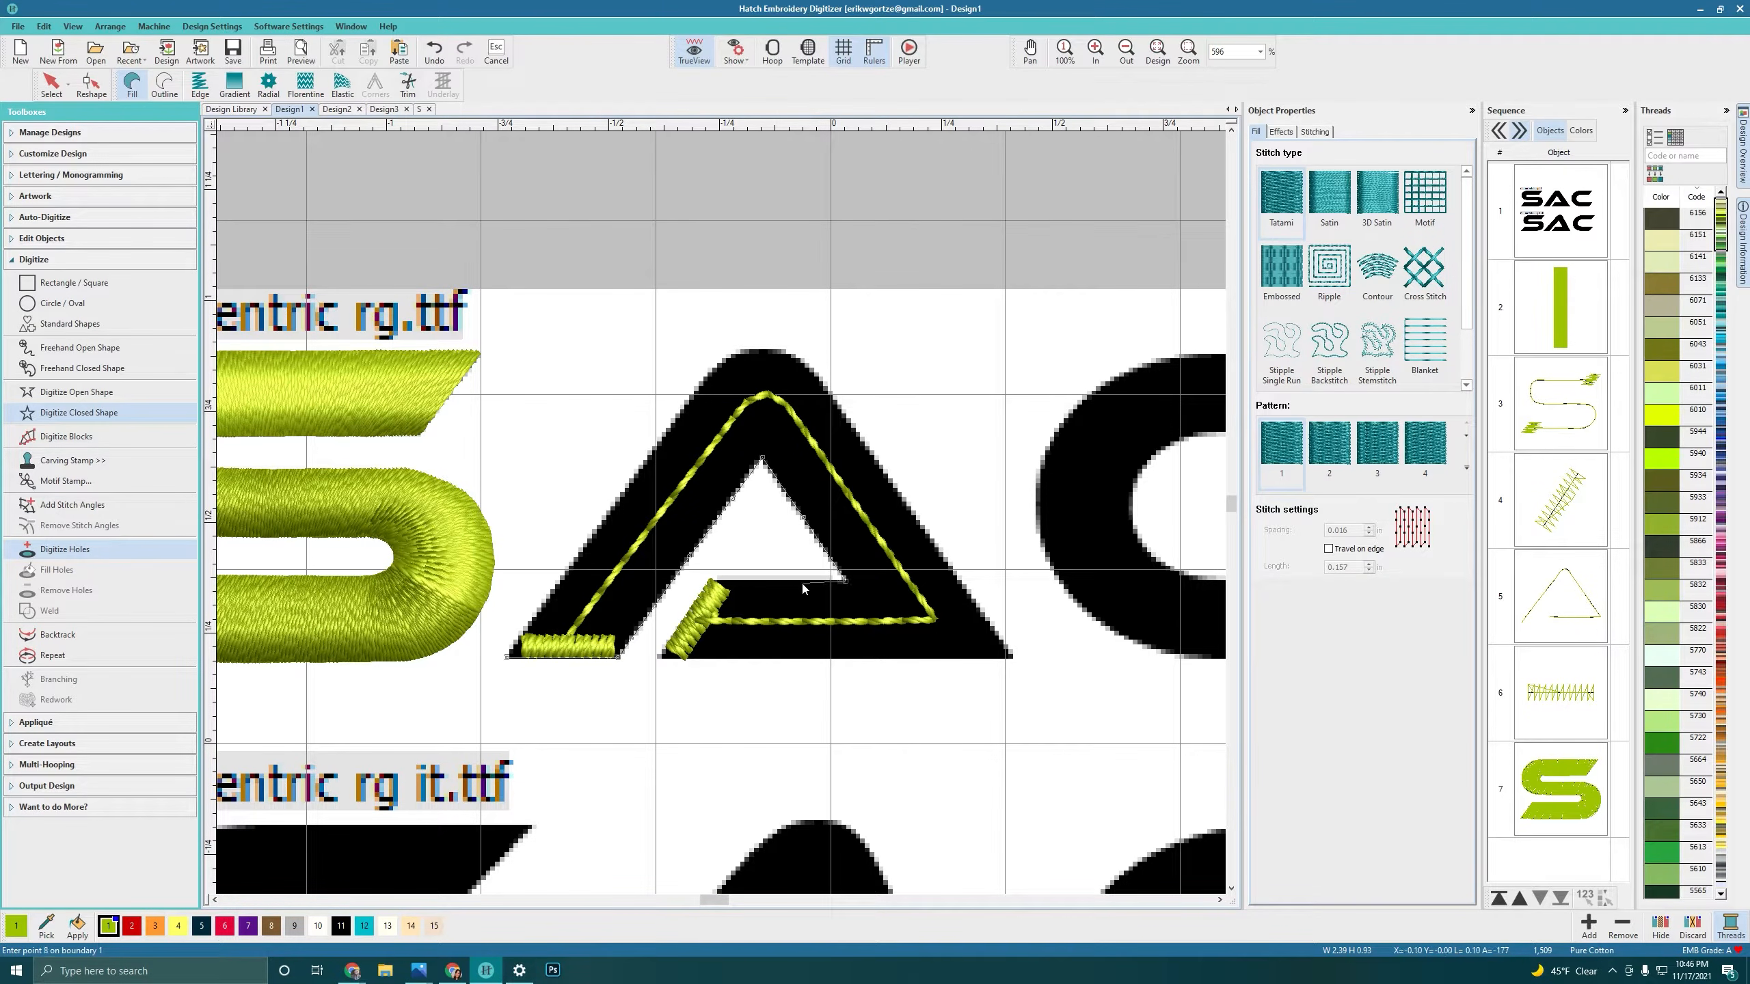
{"action": "left_click", "coordinate": [712, 583]}
Step: Continue the A's boundary down the crossbar's slanted end, along its base to the outer corner and up the right leg
{"action": "scroll", "coordinate": [703, 582], "scroll_direction": "up", "scroll_amount": 2}
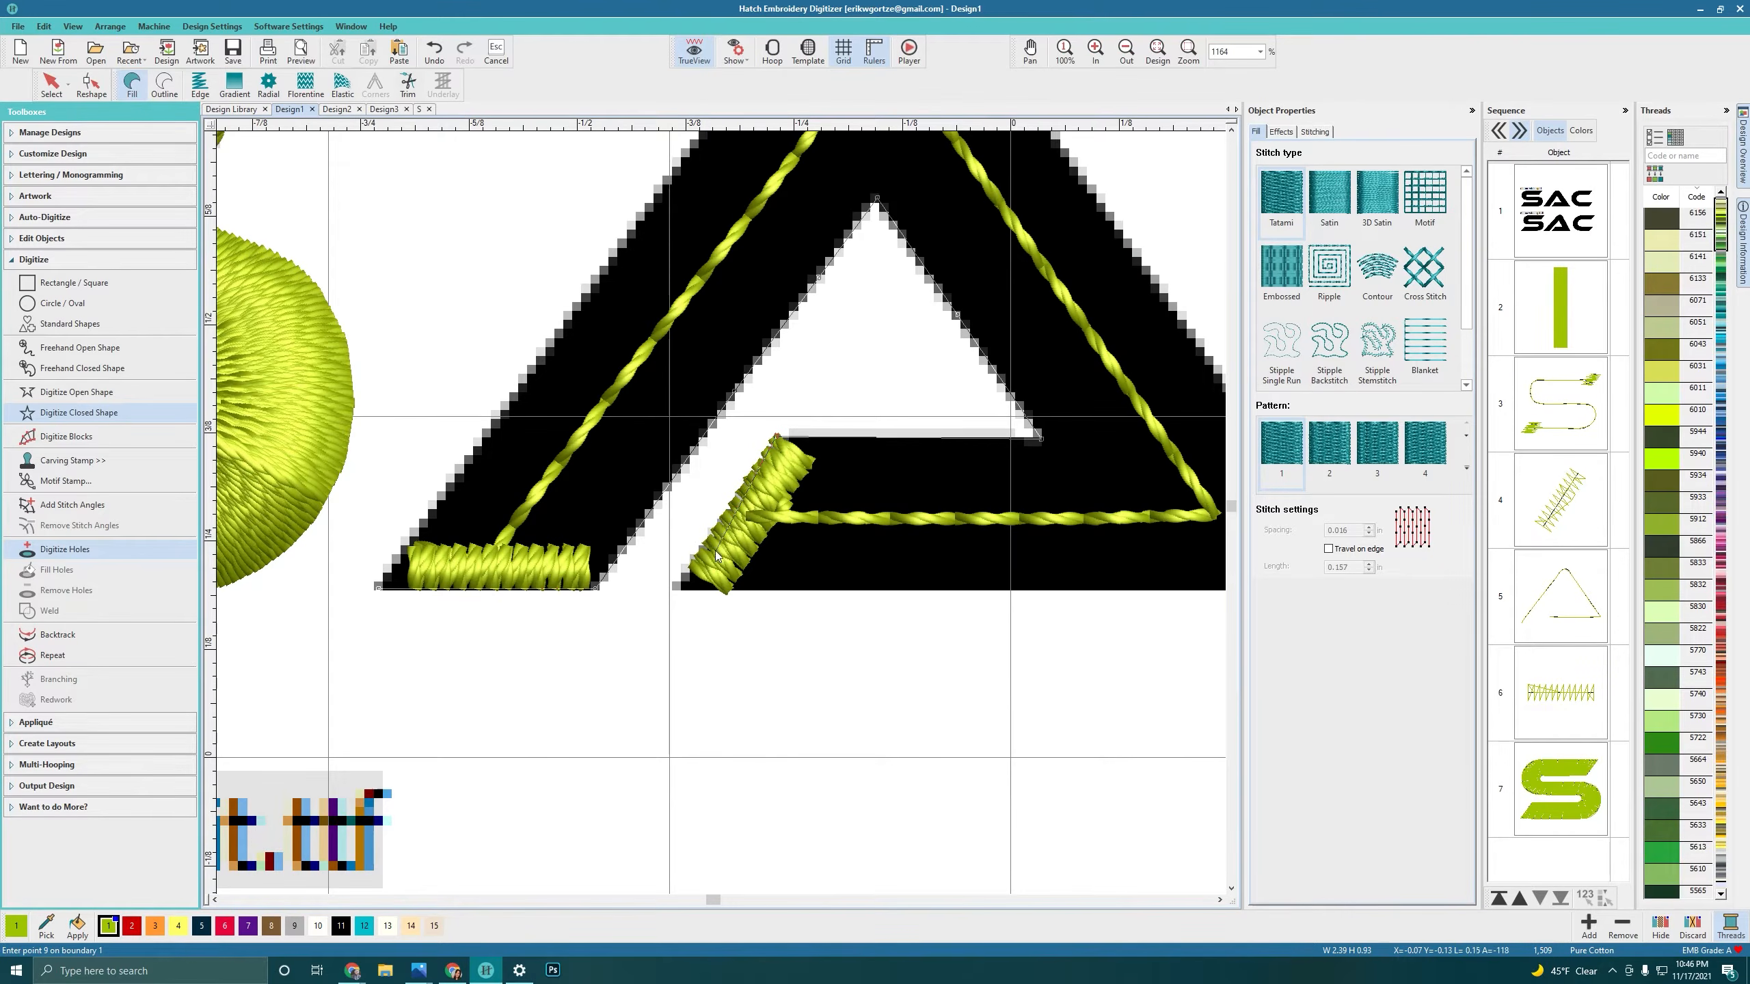
{"action": "left_click", "coordinate": [678, 587]}
{"action": "left_click", "coordinate": [840, 591]}
{"action": "scroll", "coordinate": [1068, 595], "scroll_direction": "down", "scroll_amount": 2}
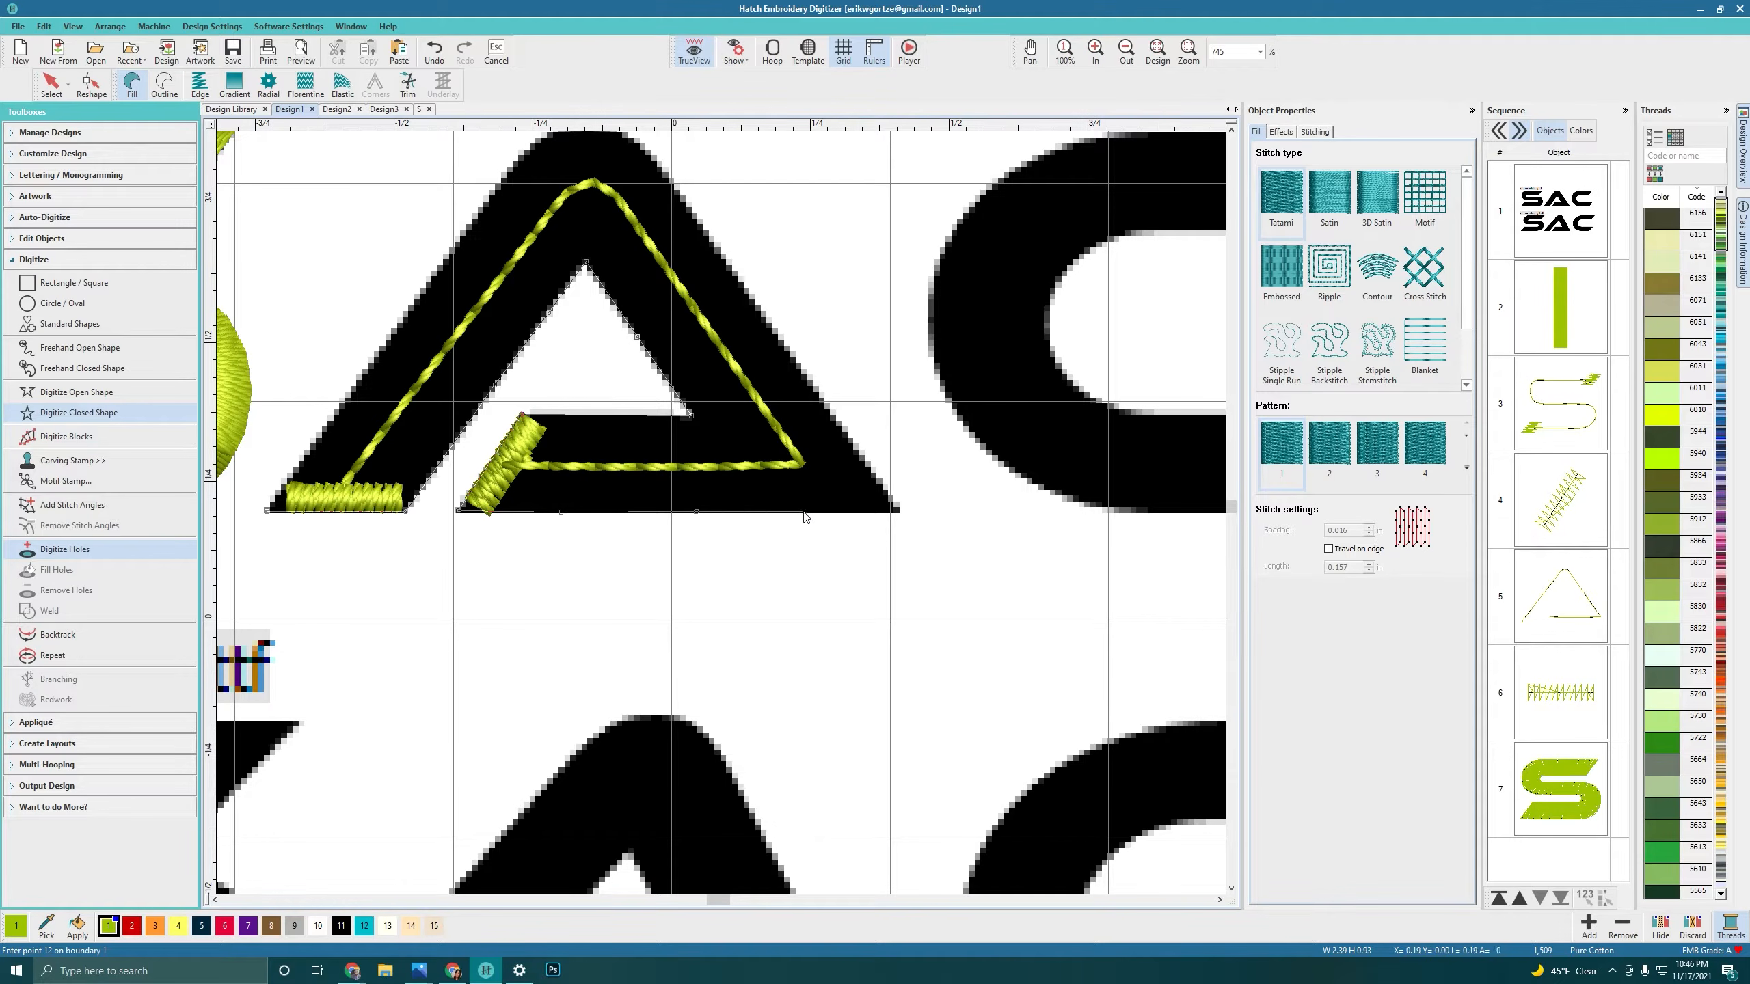
{"action": "left_click", "coordinate": [891, 514]}
{"action": "left_click", "coordinate": [769, 323]}
Step: Trace the A's rounded apex and left outer edge, then close the shape to generate its fill
{"action": "scroll", "coordinate": [676, 186], "scroll_direction": "up", "scroll_amount": 2}
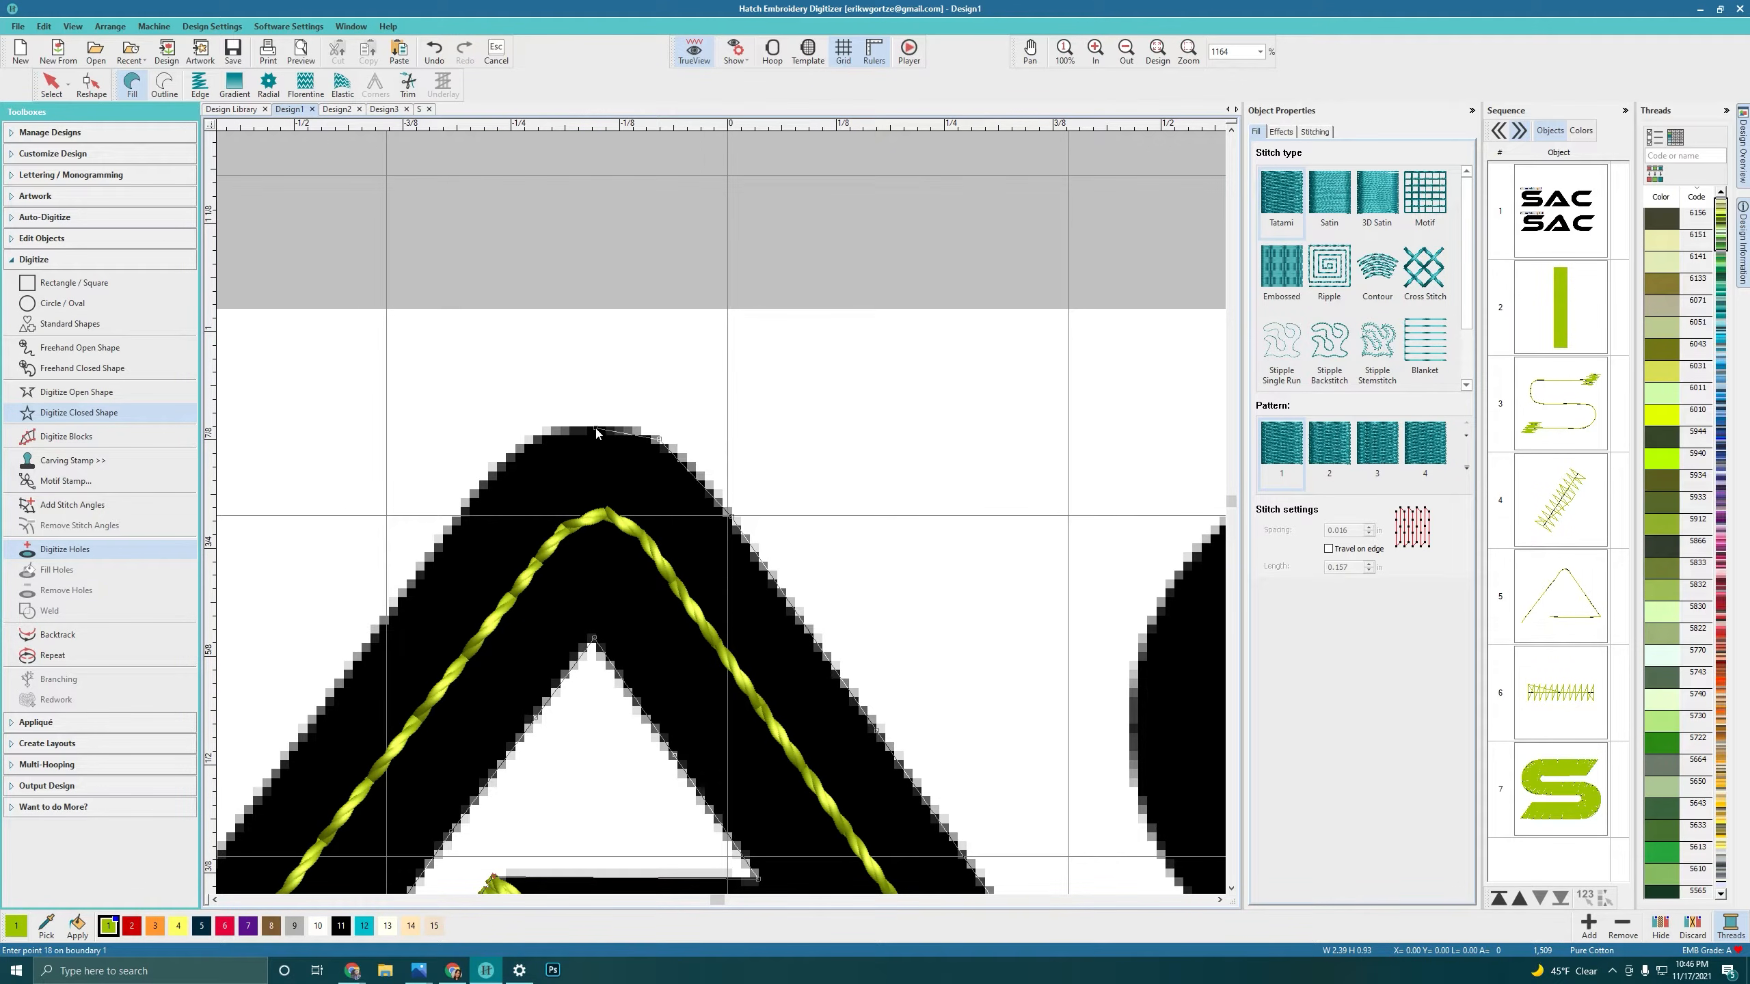
{"action": "left_click", "coordinate": [540, 441]}
{"action": "scroll", "coordinate": [689, 524], "scroll_direction": "down", "scroll_amount": 1}
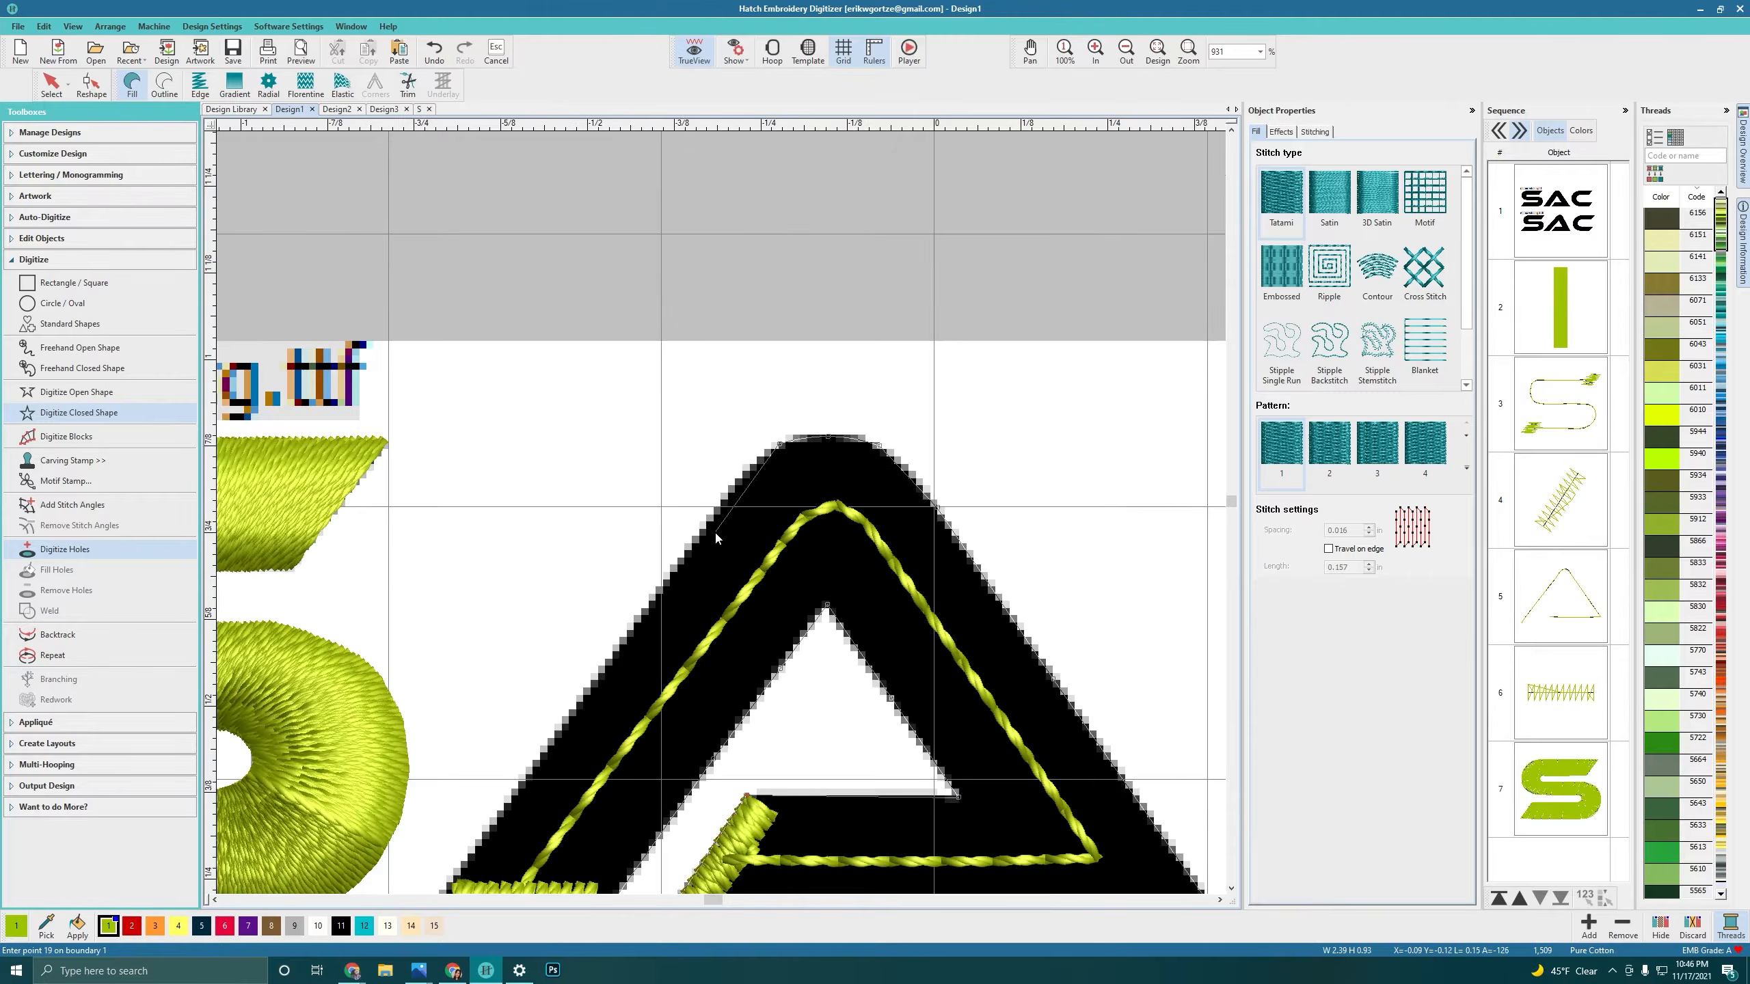
{"action": "left_click", "coordinate": [650, 602]}
{"action": "left_click", "coordinate": [514, 798]}
{"action": "scroll", "coordinate": [514, 797], "scroll_direction": "down", "scroll_amount": 2}
{"action": "scroll", "coordinate": [713, 525], "scroll_direction": "up", "scroll_amount": 2}
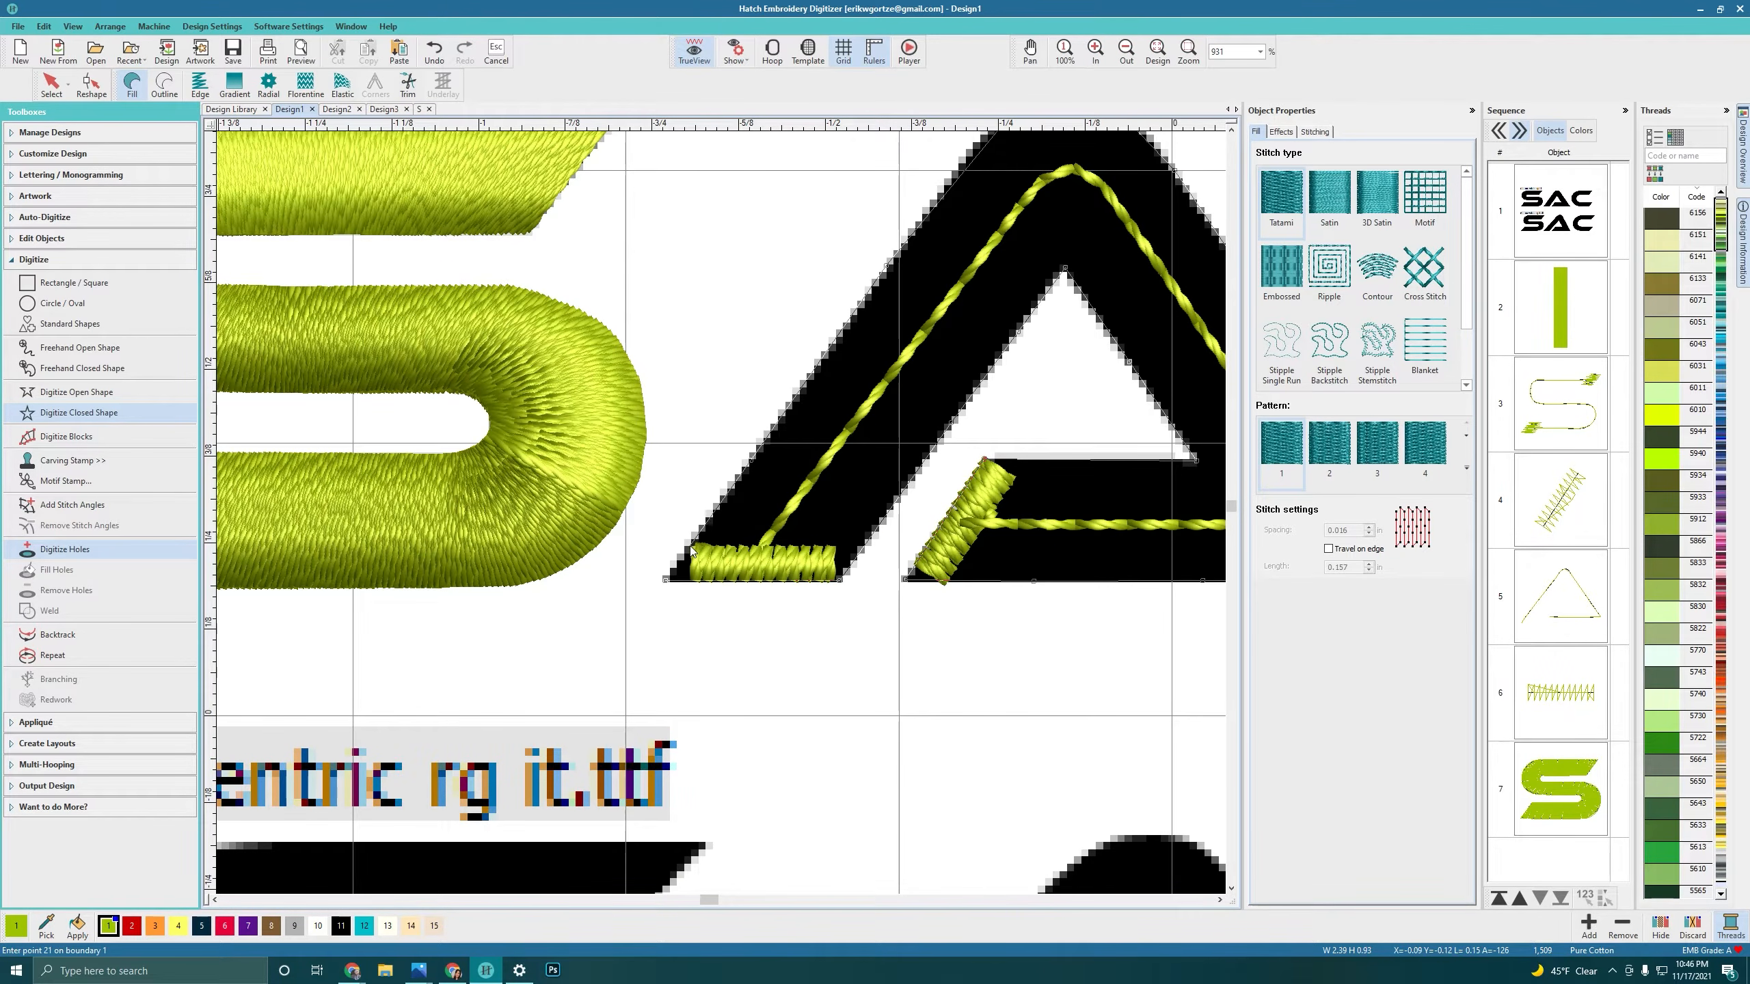
{"action": "key", "text": "Return"}
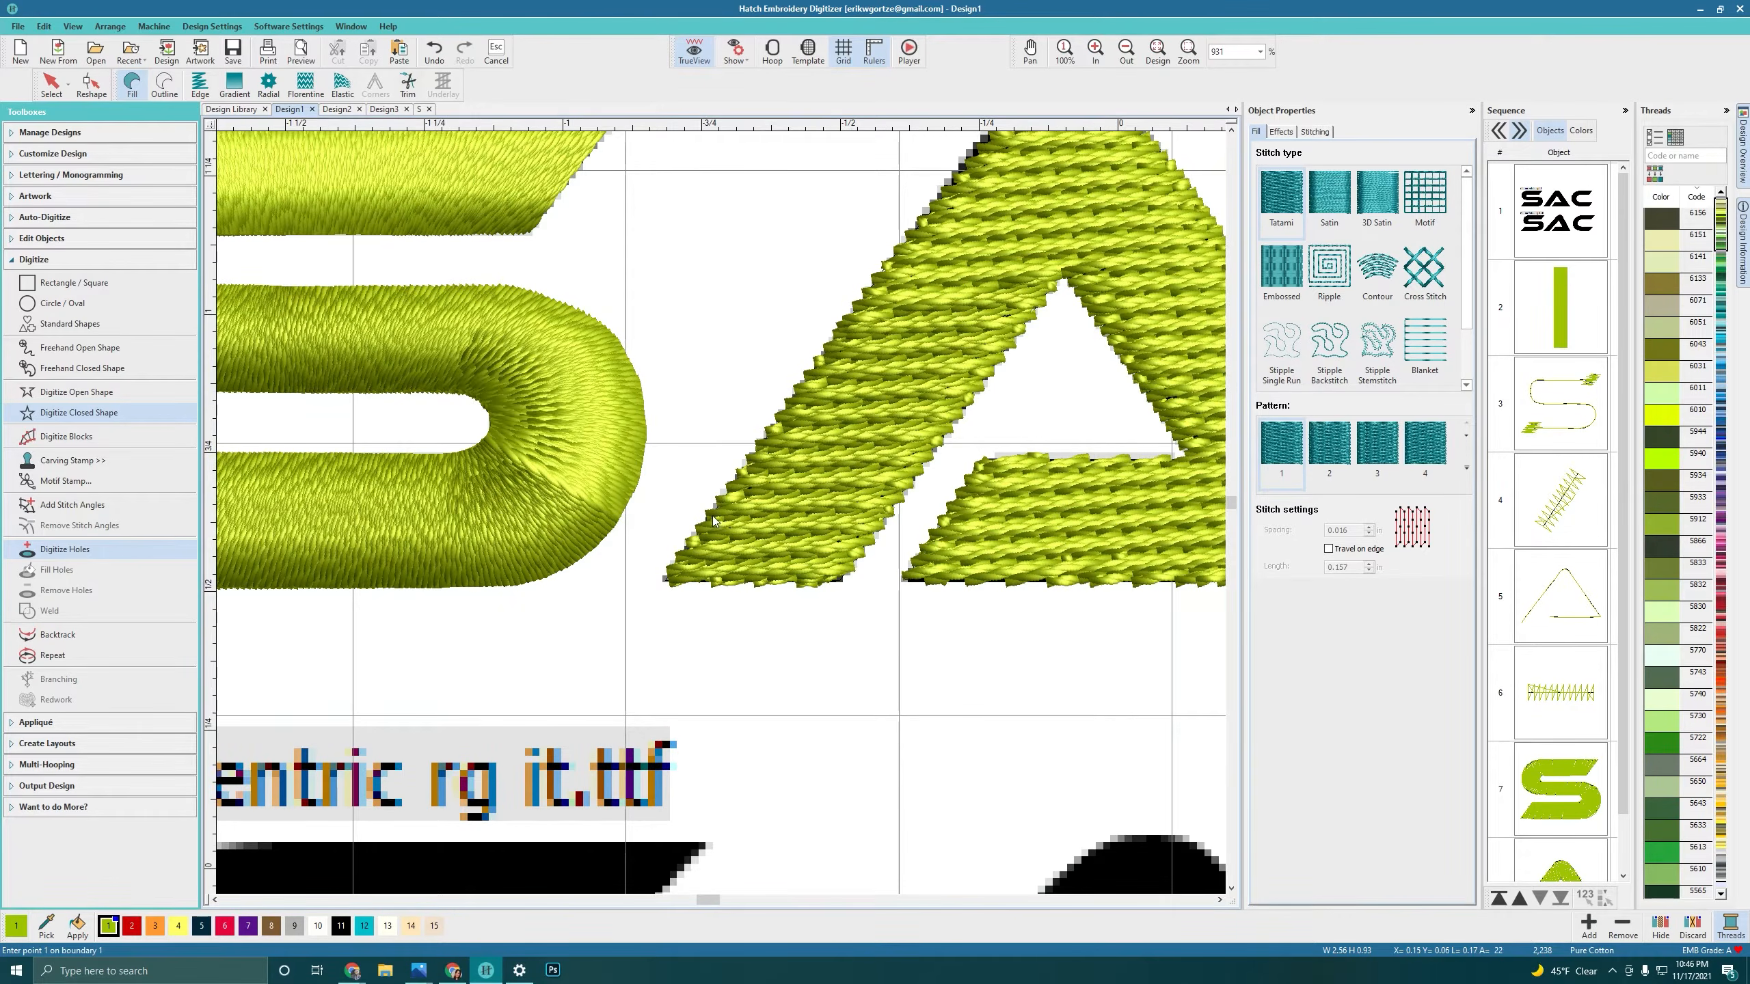
{"action": "scroll", "coordinate": [897, 660], "scroll_direction": "down", "scroll_amount": 2}
{"action": "scroll", "coordinate": [897, 660], "scroll_direction": "down", "scroll_amount": 2}
{"action": "scroll", "coordinate": [730, 443], "scroll_direction": "up", "scroll_amount": 2}
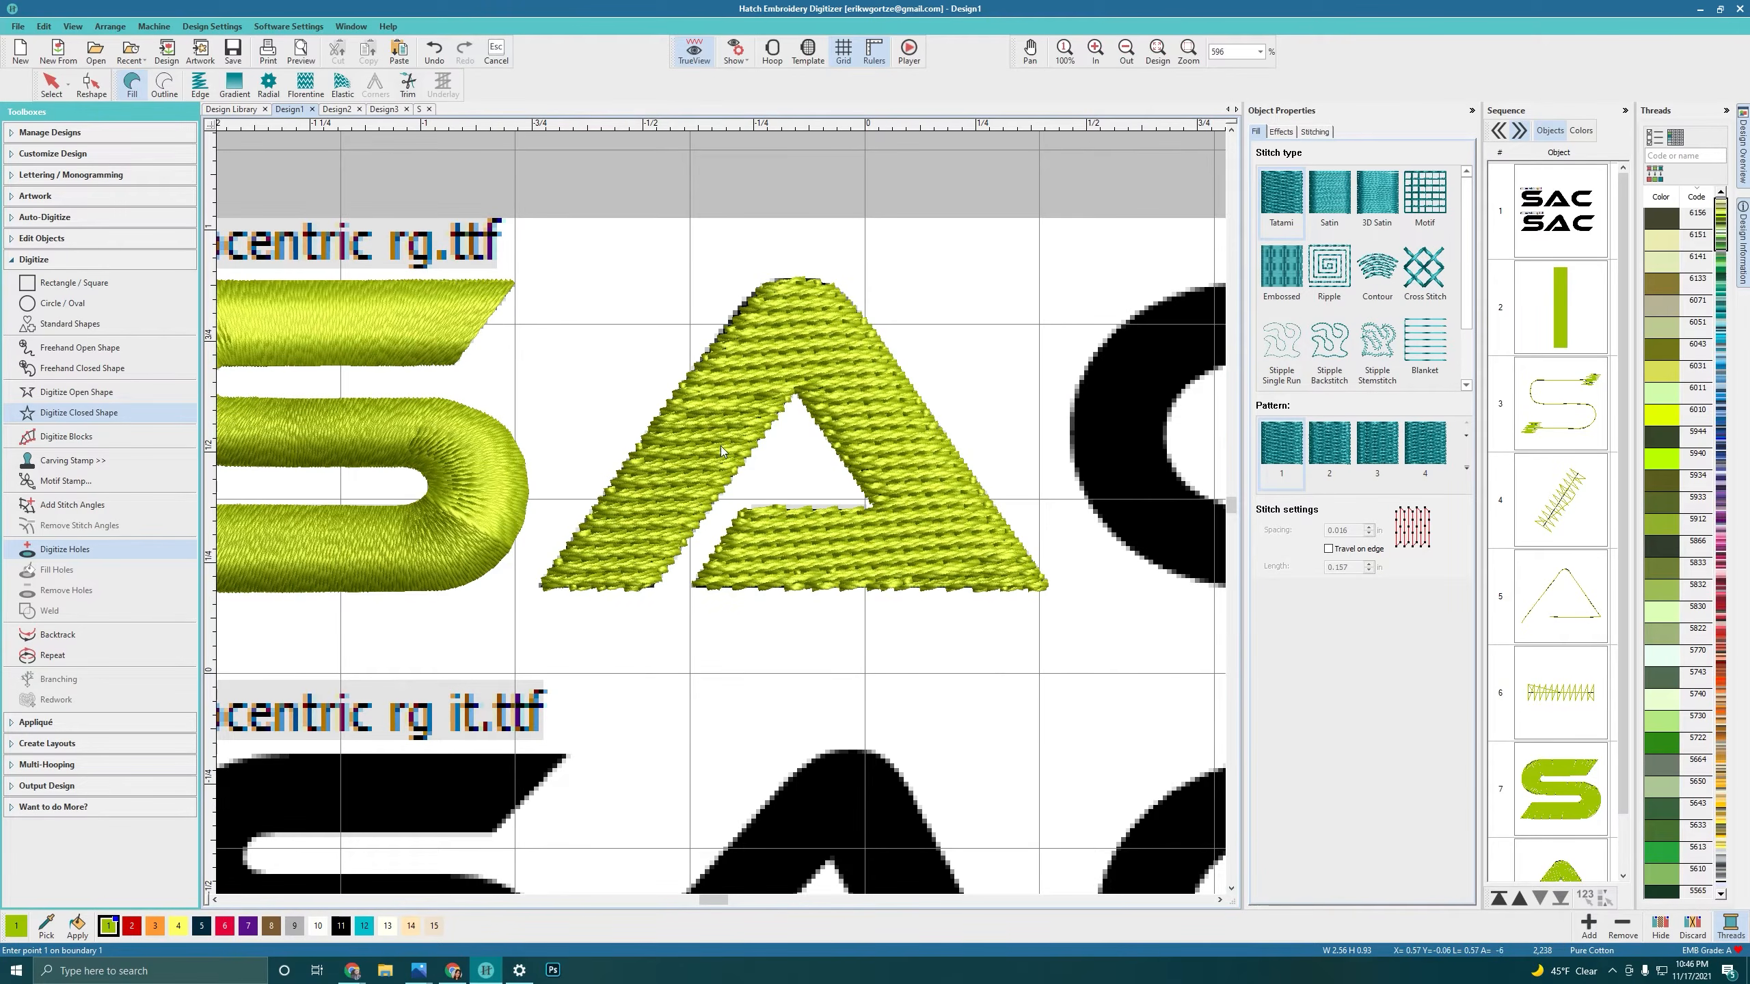
{"action": "key", "text": "Escape"}
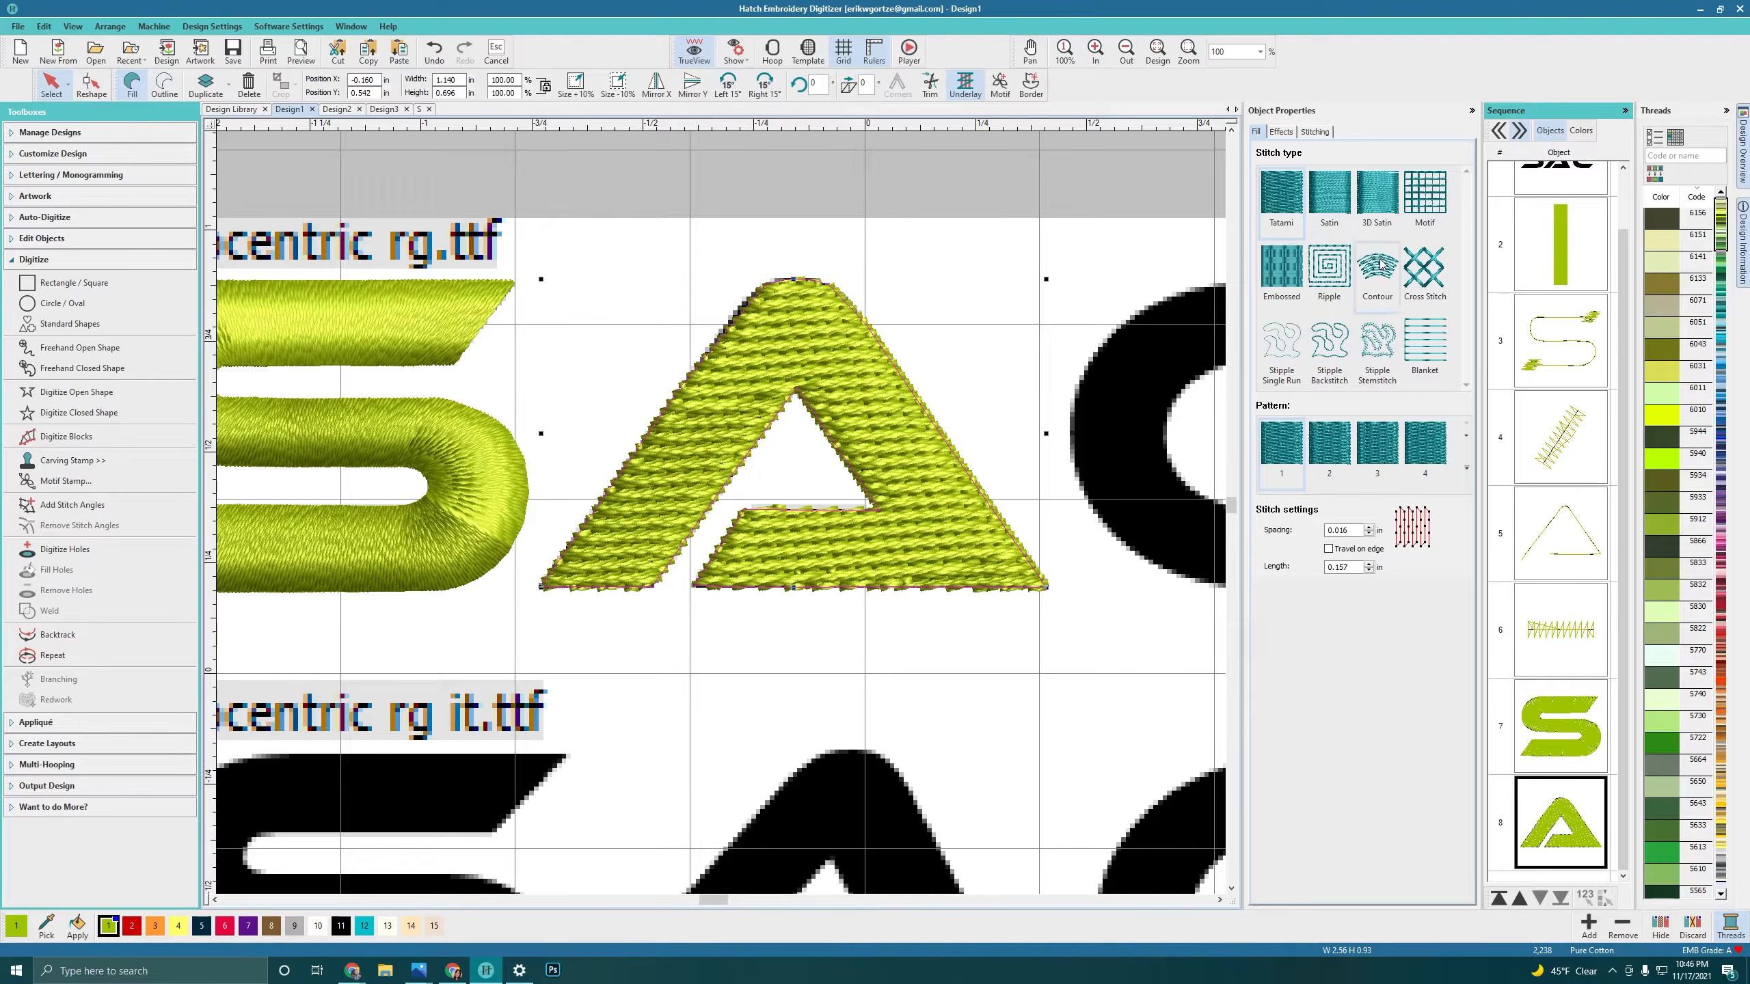
Step: Change the A's fill to Satin with auto split turned off
{"action": "left_click", "coordinate": [1339, 203]}
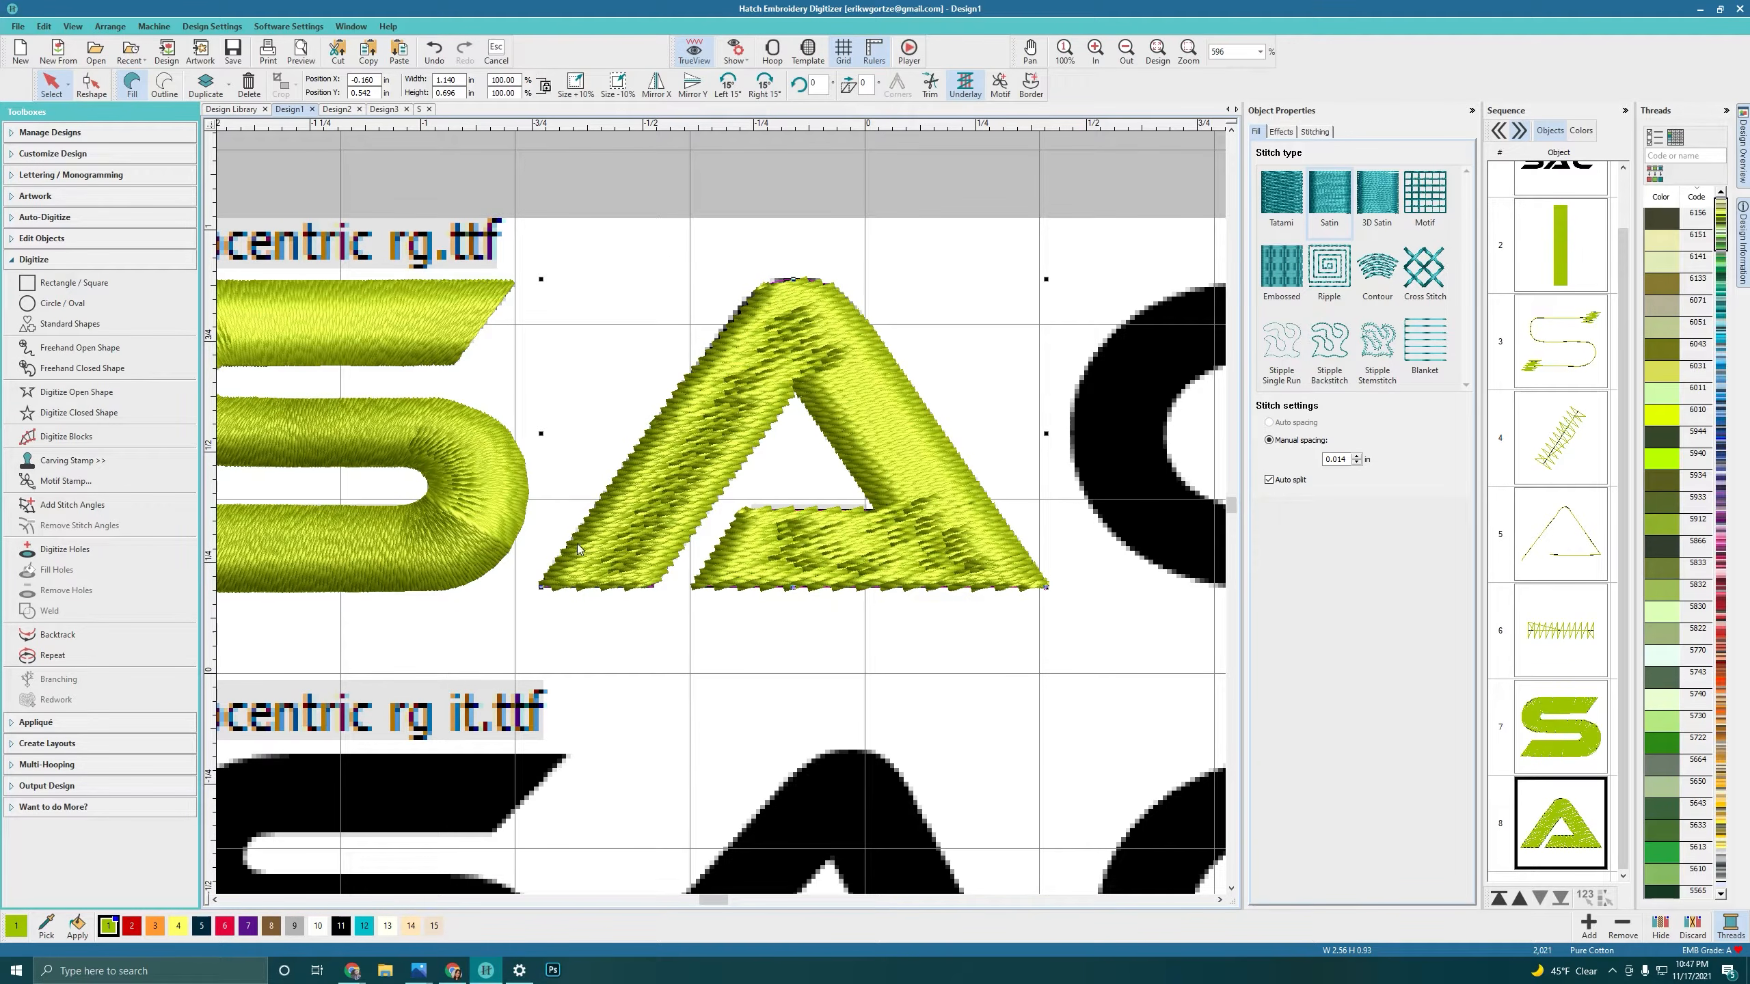
{"action": "left_click", "coordinate": [1269, 480]}
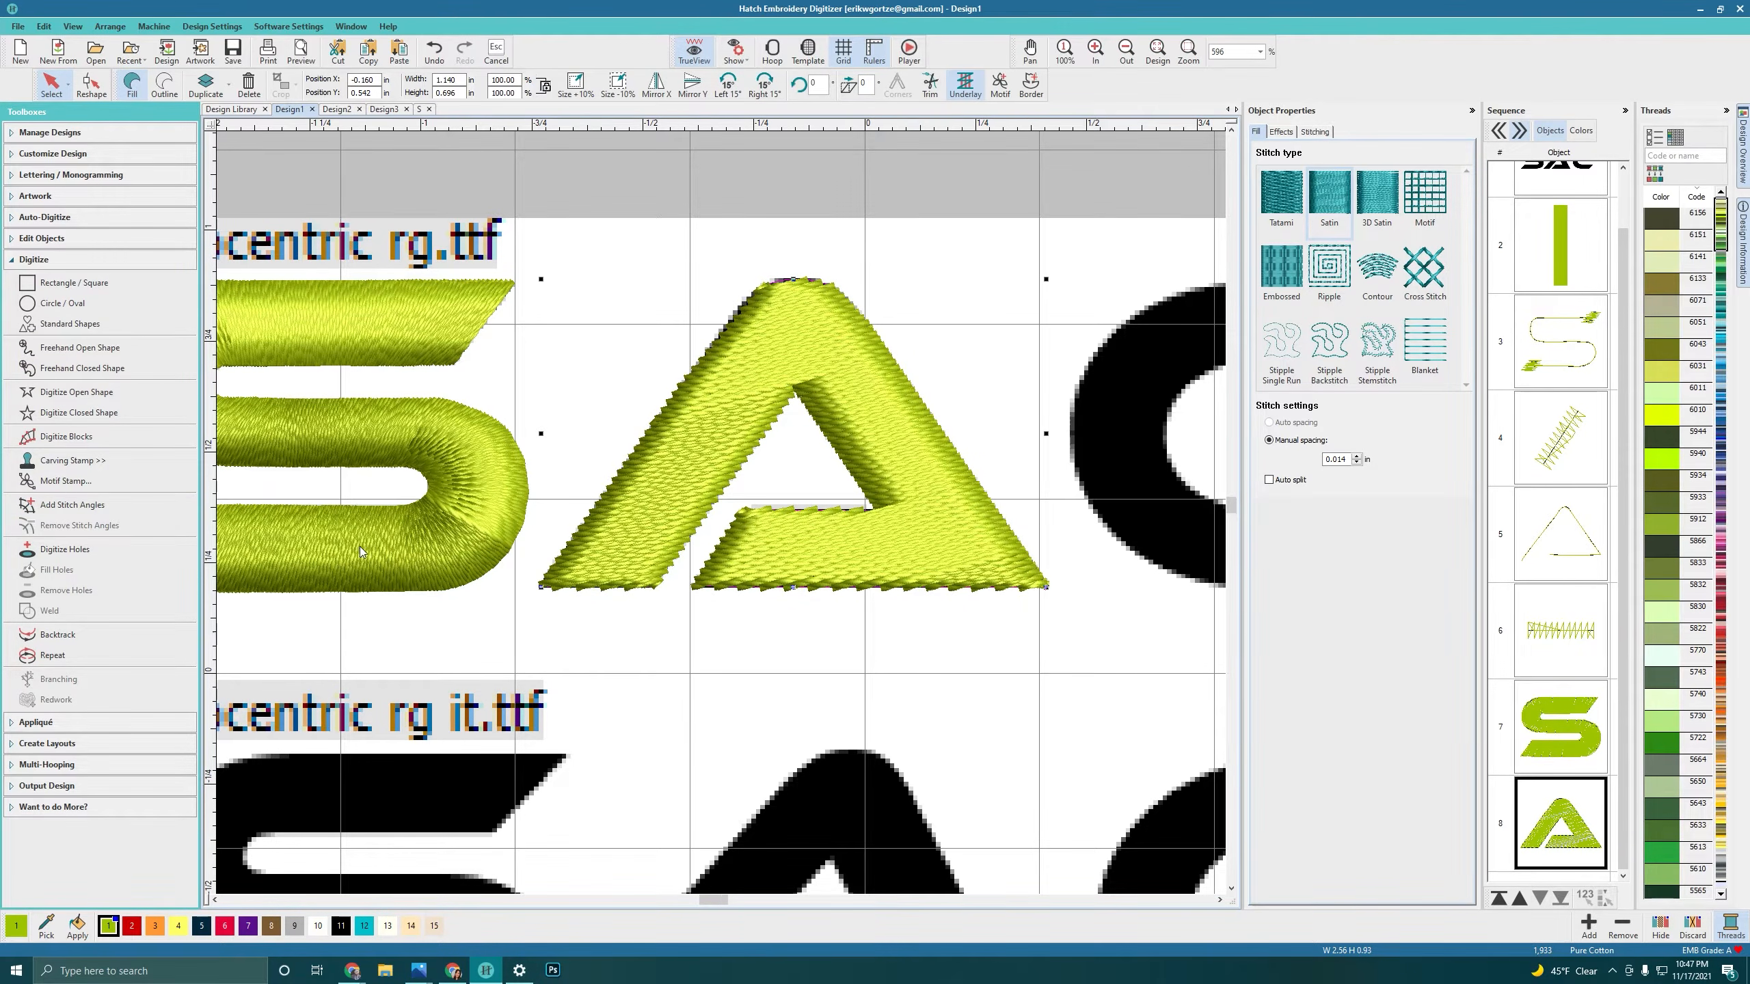
{"action": "scroll", "coordinate": [359, 546], "scroll_direction": "down", "scroll_amount": 4}
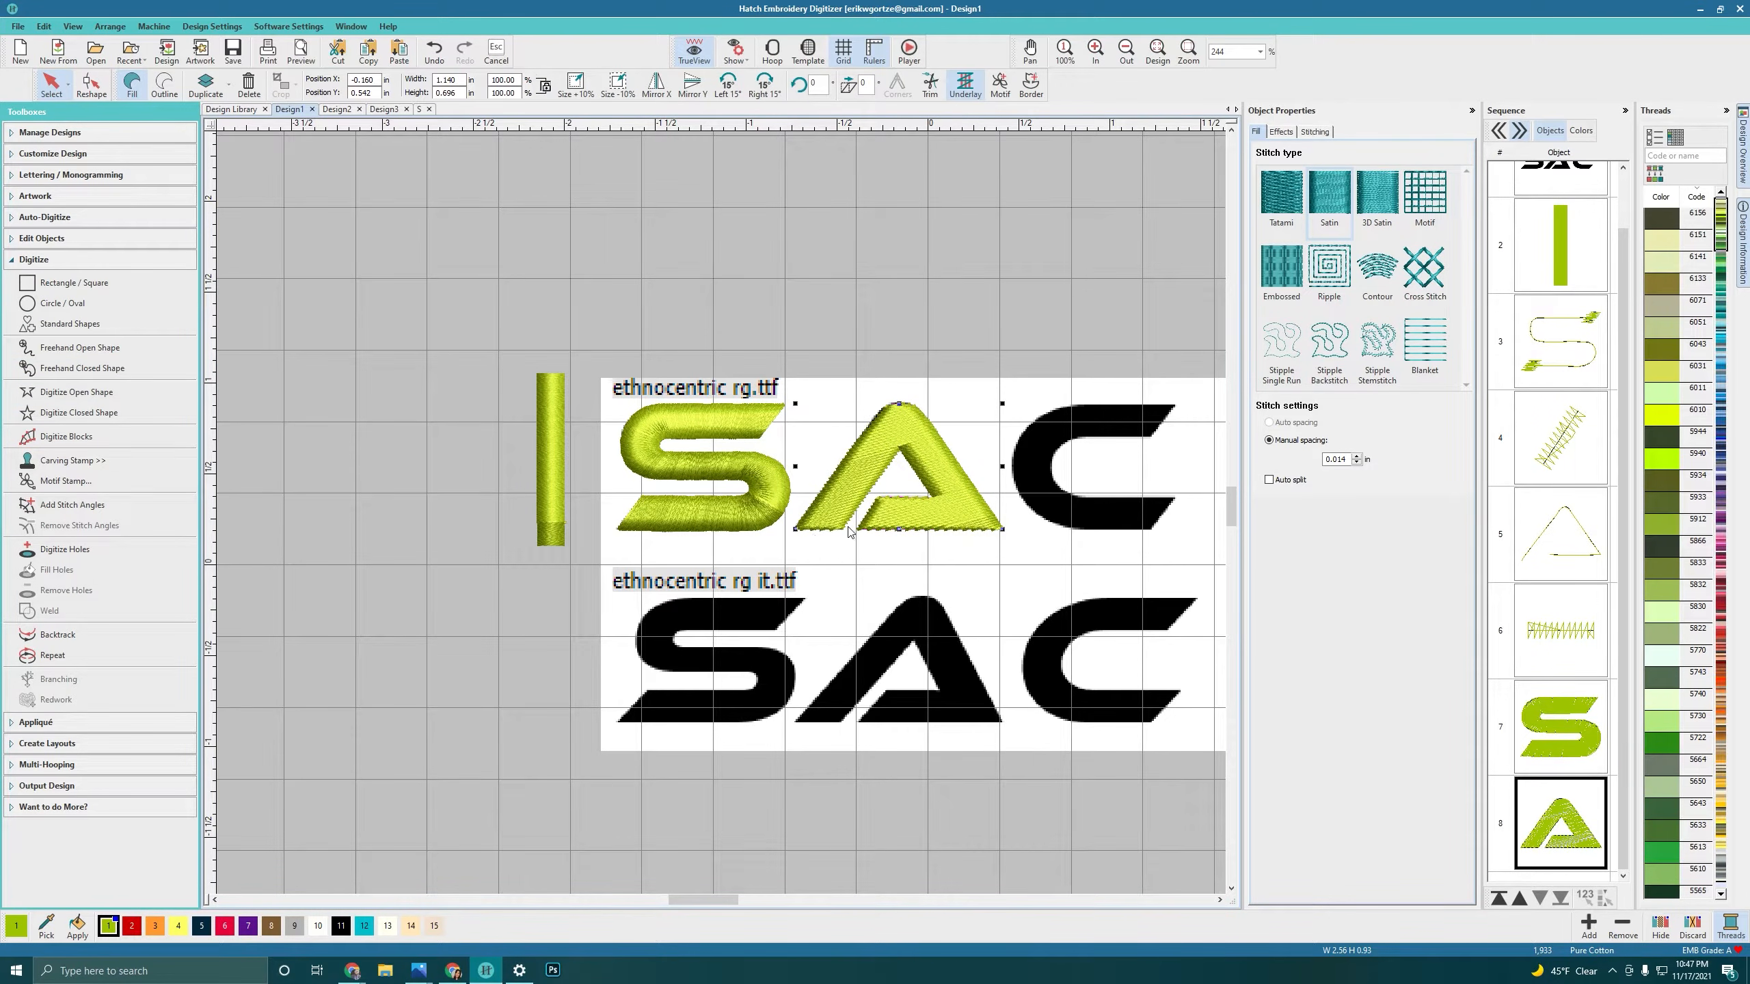
Step: Add stitch angles along the slanted end of the A's crossbar and vertically across the crossbar's middle
{"action": "left_click", "coordinate": [42, 240]}
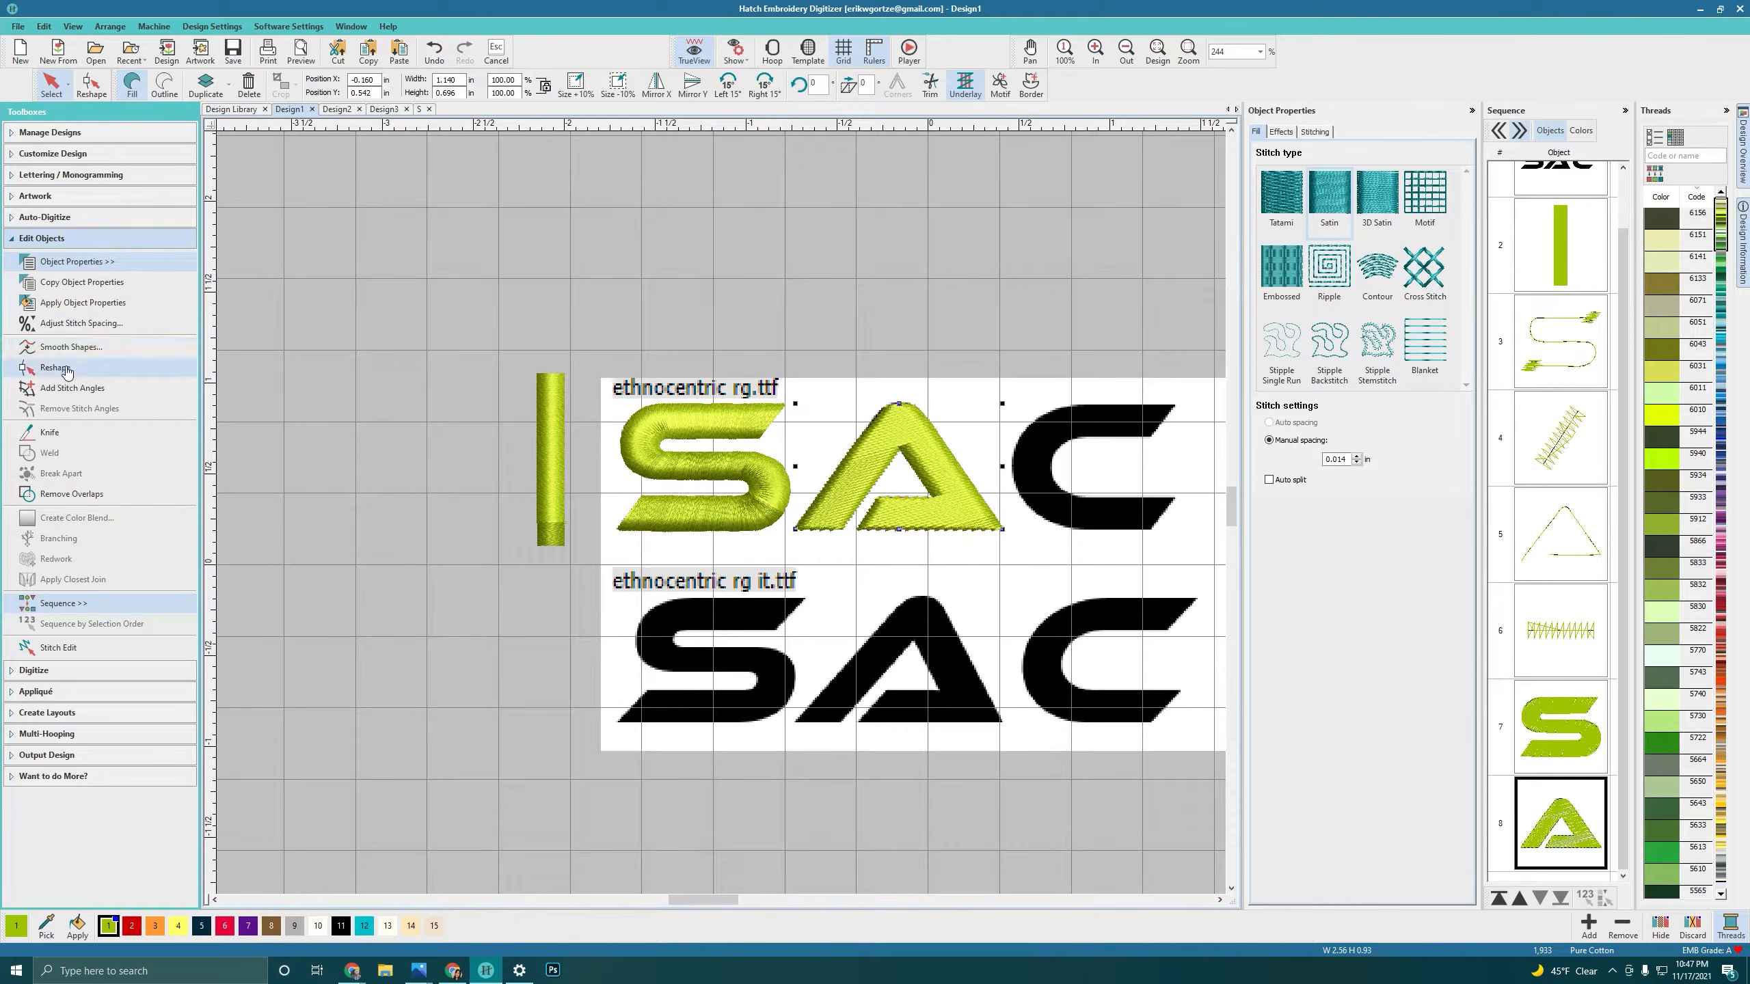
{"action": "left_click", "coordinate": [69, 389]}
{"action": "scroll", "coordinate": [903, 588], "scroll_direction": "up", "scroll_amount": 3}
{"action": "left_click", "coordinate": [866, 400]}
{"action": "left_click", "coordinate": [826, 481]}
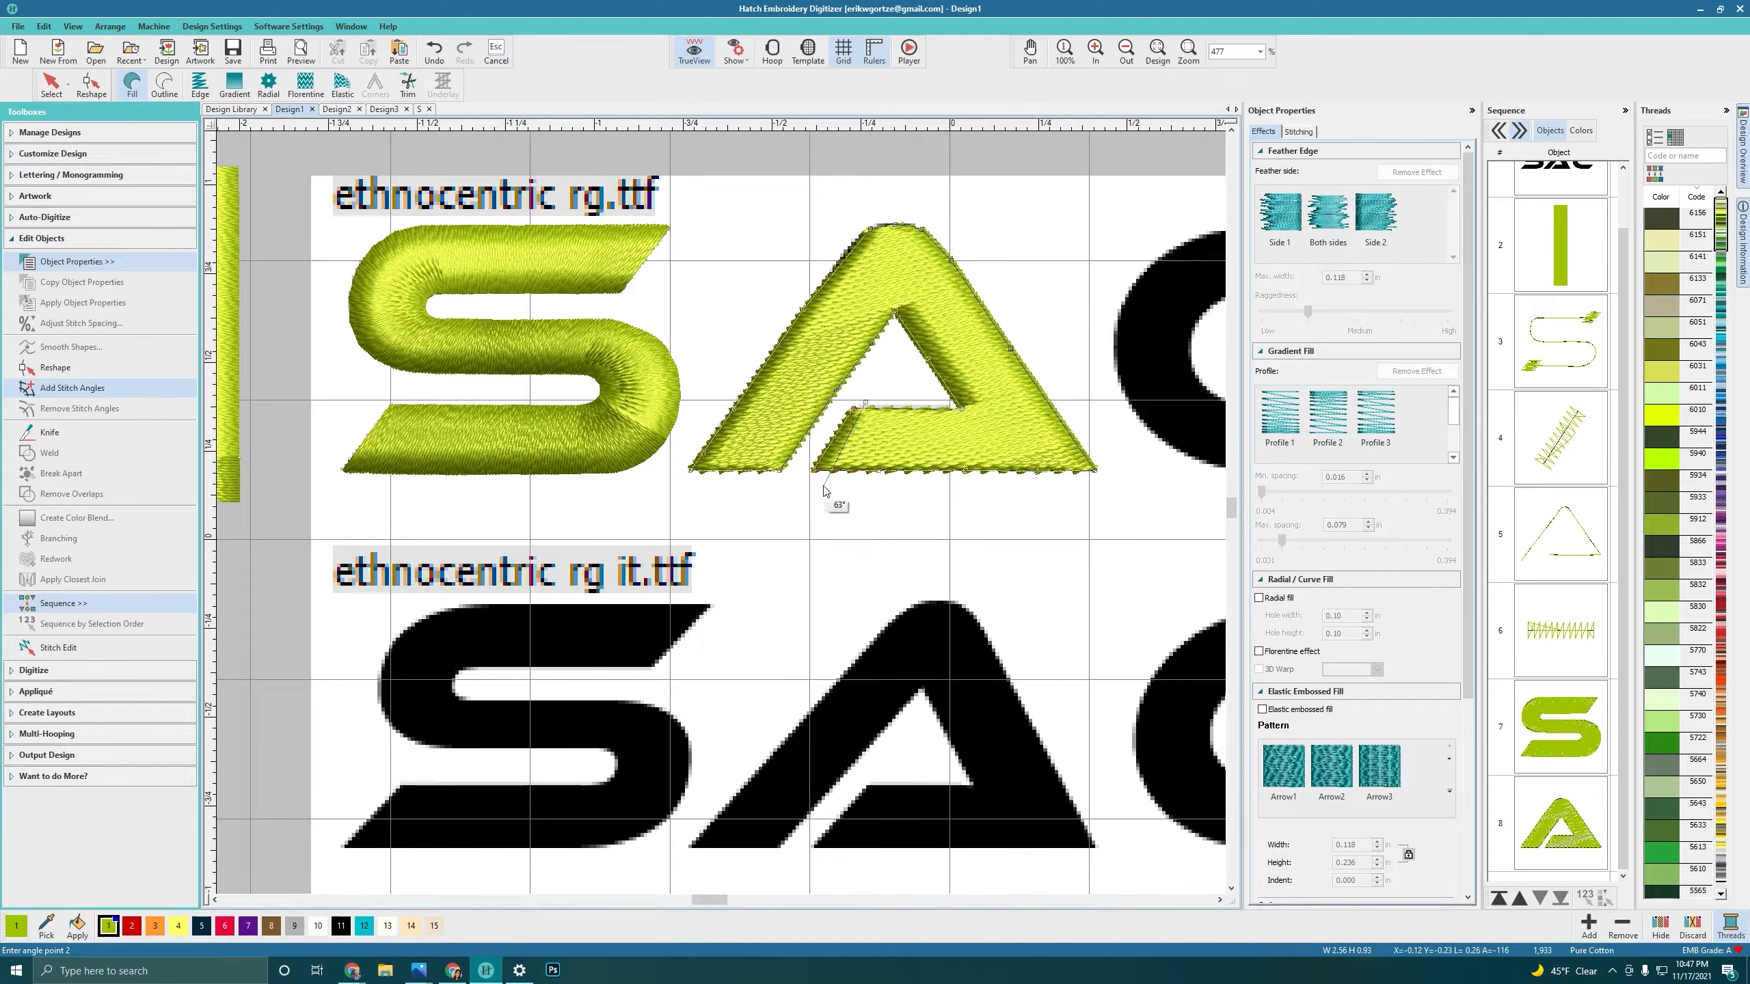
{"action": "left_click", "coordinate": [926, 400]}
{"action": "left_click", "coordinate": [920, 482]}
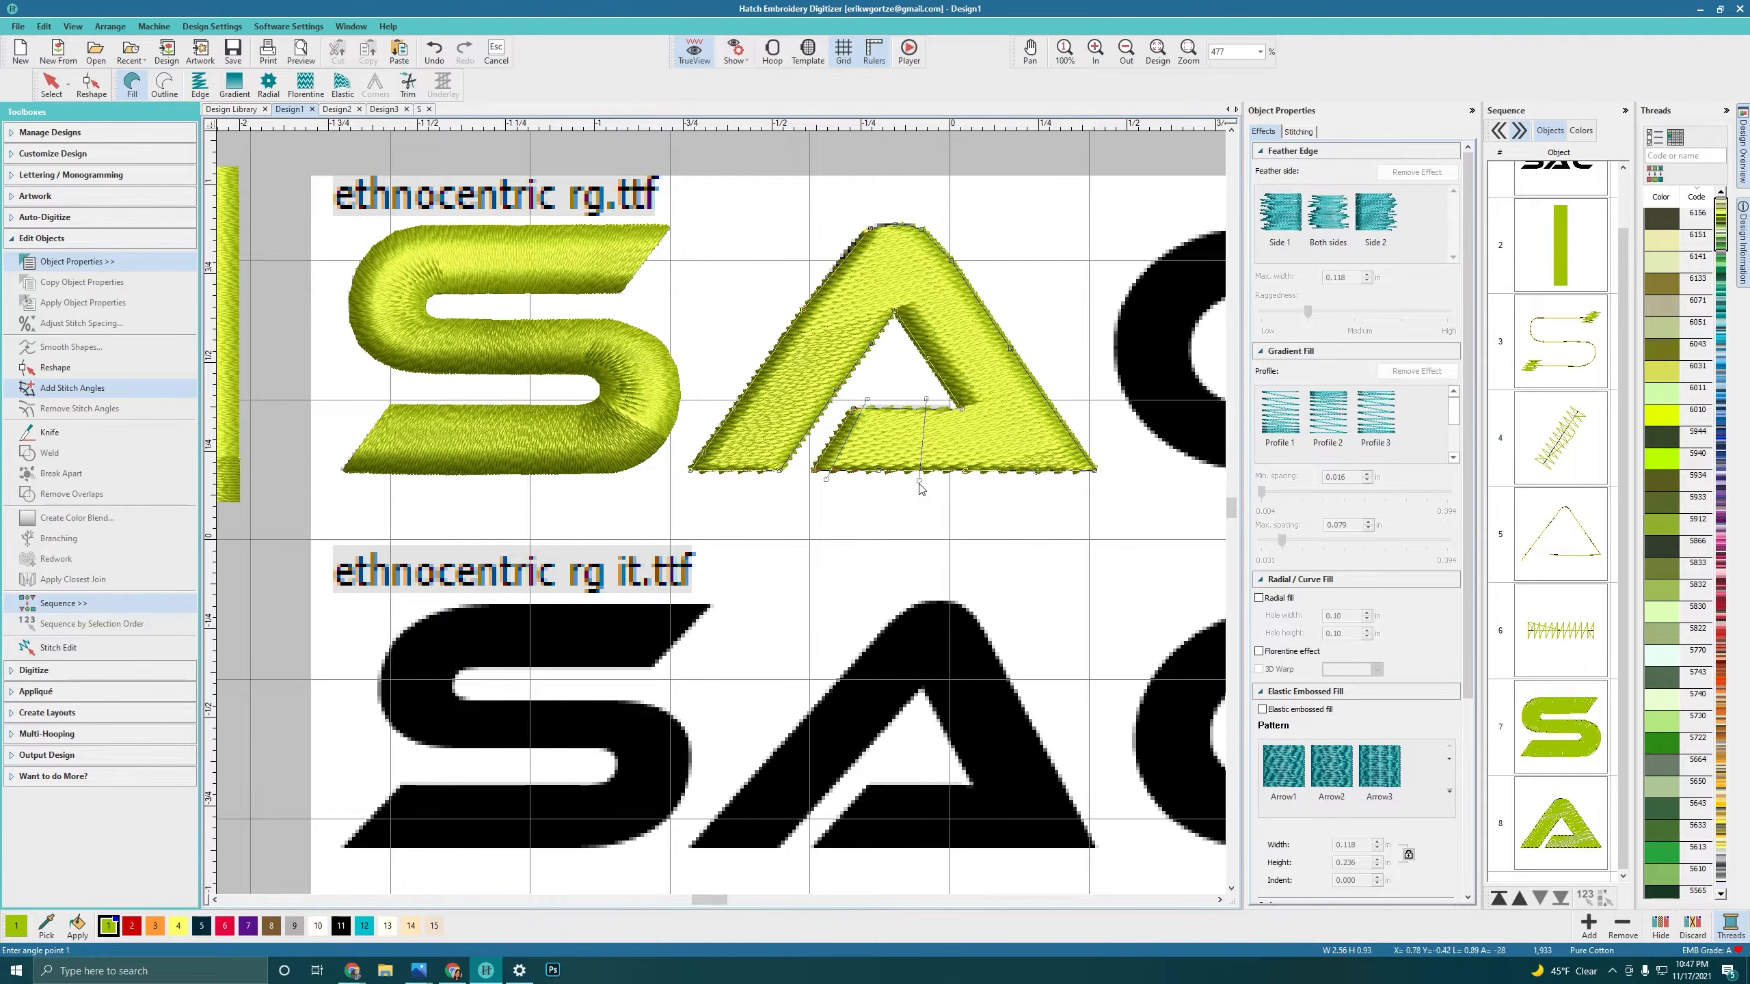
Step: Add stitch angles through the A's lower outer corner and at two places across its right leg
{"action": "left_click", "coordinate": [1101, 475]}
{"action": "left_click", "coordinate": [935, 387]}
{"action": "left_click", "coordinate": [1036, 368]}
{"action": "left_click", "coordinate": [904, 334]}
{"action": "left_click", "coordinate": [997, 312]}
Step: Add stitch angles across the A's apex, left leg and left foot, and apply them to the satin
{"action": "left_click", "coordinate": [894, 324]}
{"action": "left_click", "coordinate": [897, 216]}
{"action": "left_click", "coordinate": [900, 337]}
{"action": "left_click", "coordinate": [794, 306]}
{"action": "left_click", "coordinate": [739, 388]}
{"action": "left_click", "coordinate": [683, 468]}
{"action": "key", "text": "Return"}
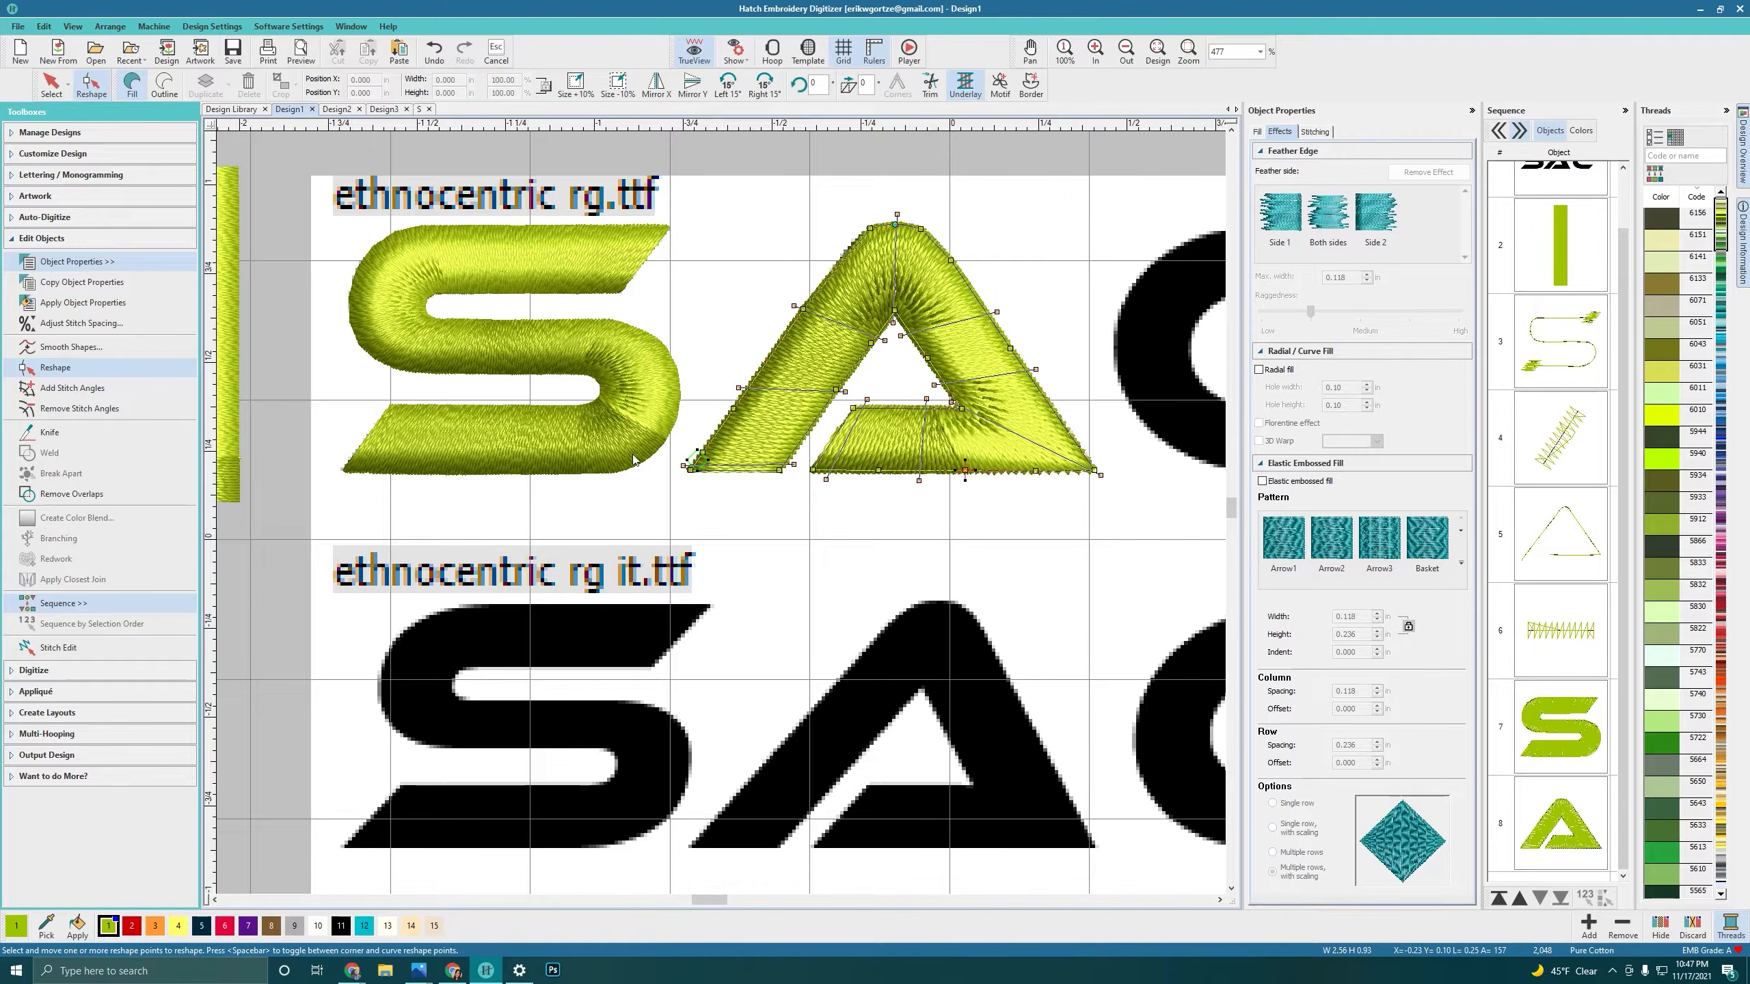
{"action": "left_click", "coordinate": [51, 82]}
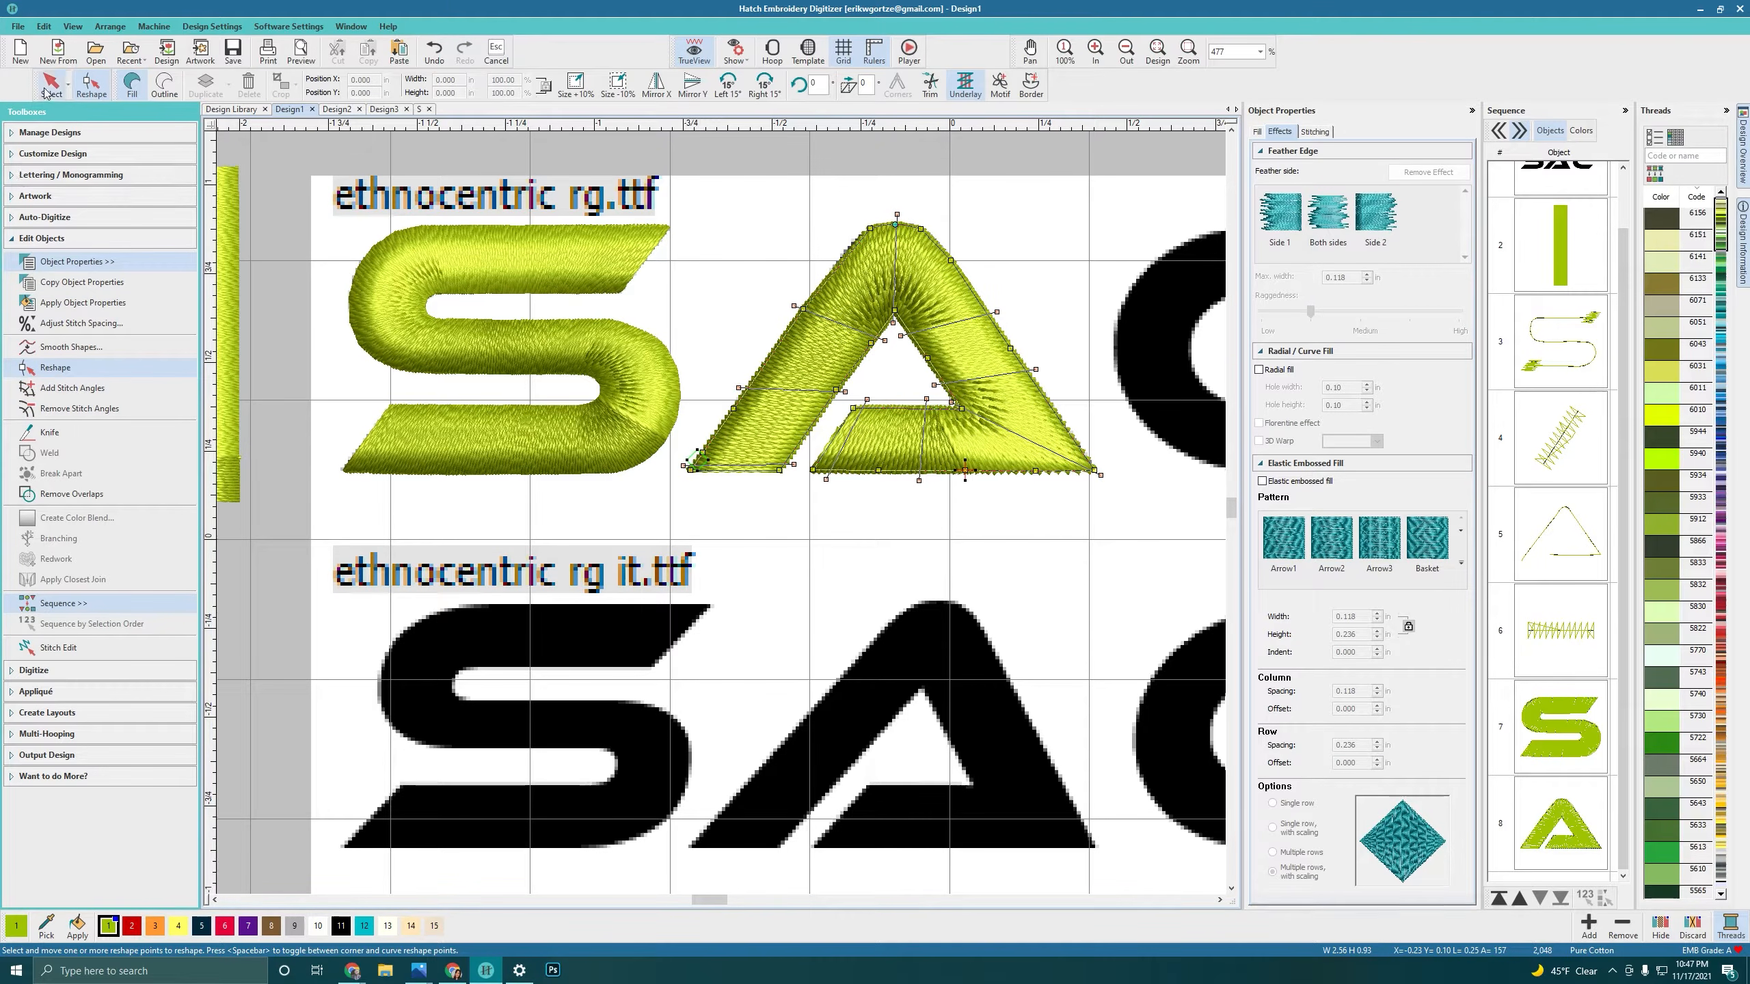
Step: Set the A's satin manual spacing to 0.008 in
{"action": "left_click", "coordinate": [984, 511]}
{"action": "scroll", "coordinate": [958, 500], "scroll_direction": "down", "scroll_amount": 3}
{"action": "left_click", "coordinate": [684, 511]}
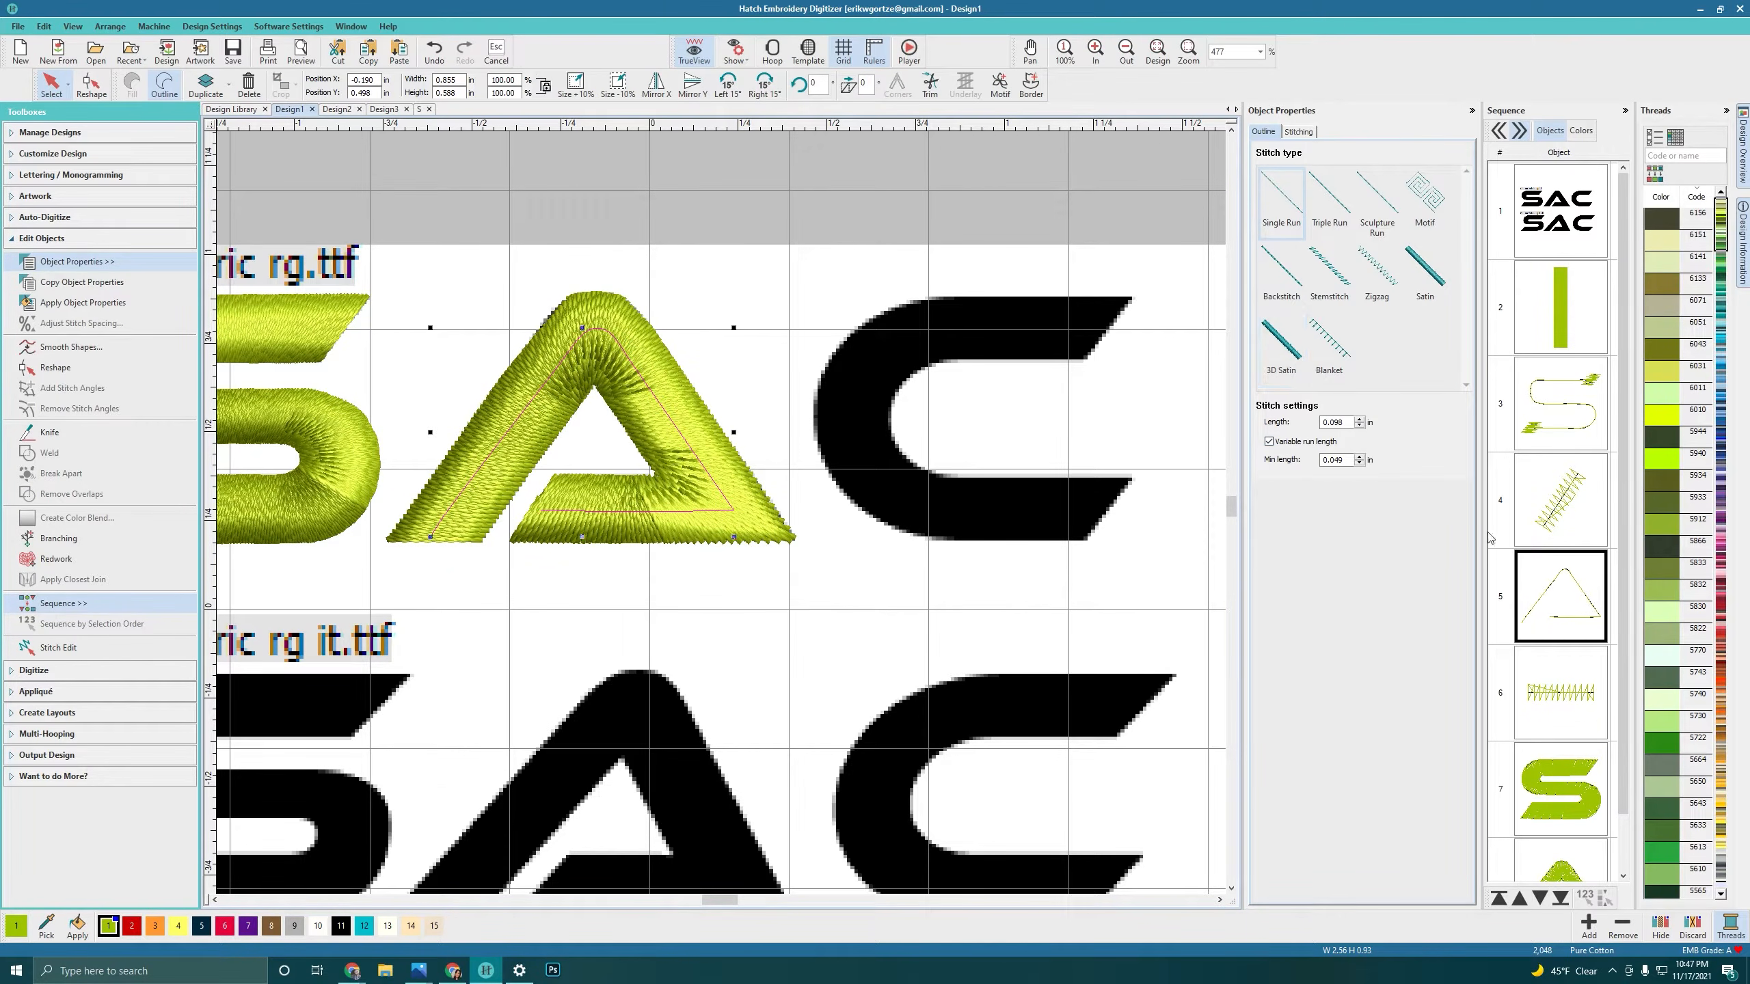
{"action": "scroll", "coordinate": [1577, 756], "scroll_direction": "down", "scroll_amount": 1}
{"action": "left_click", "coordinate": [1550, 758]}
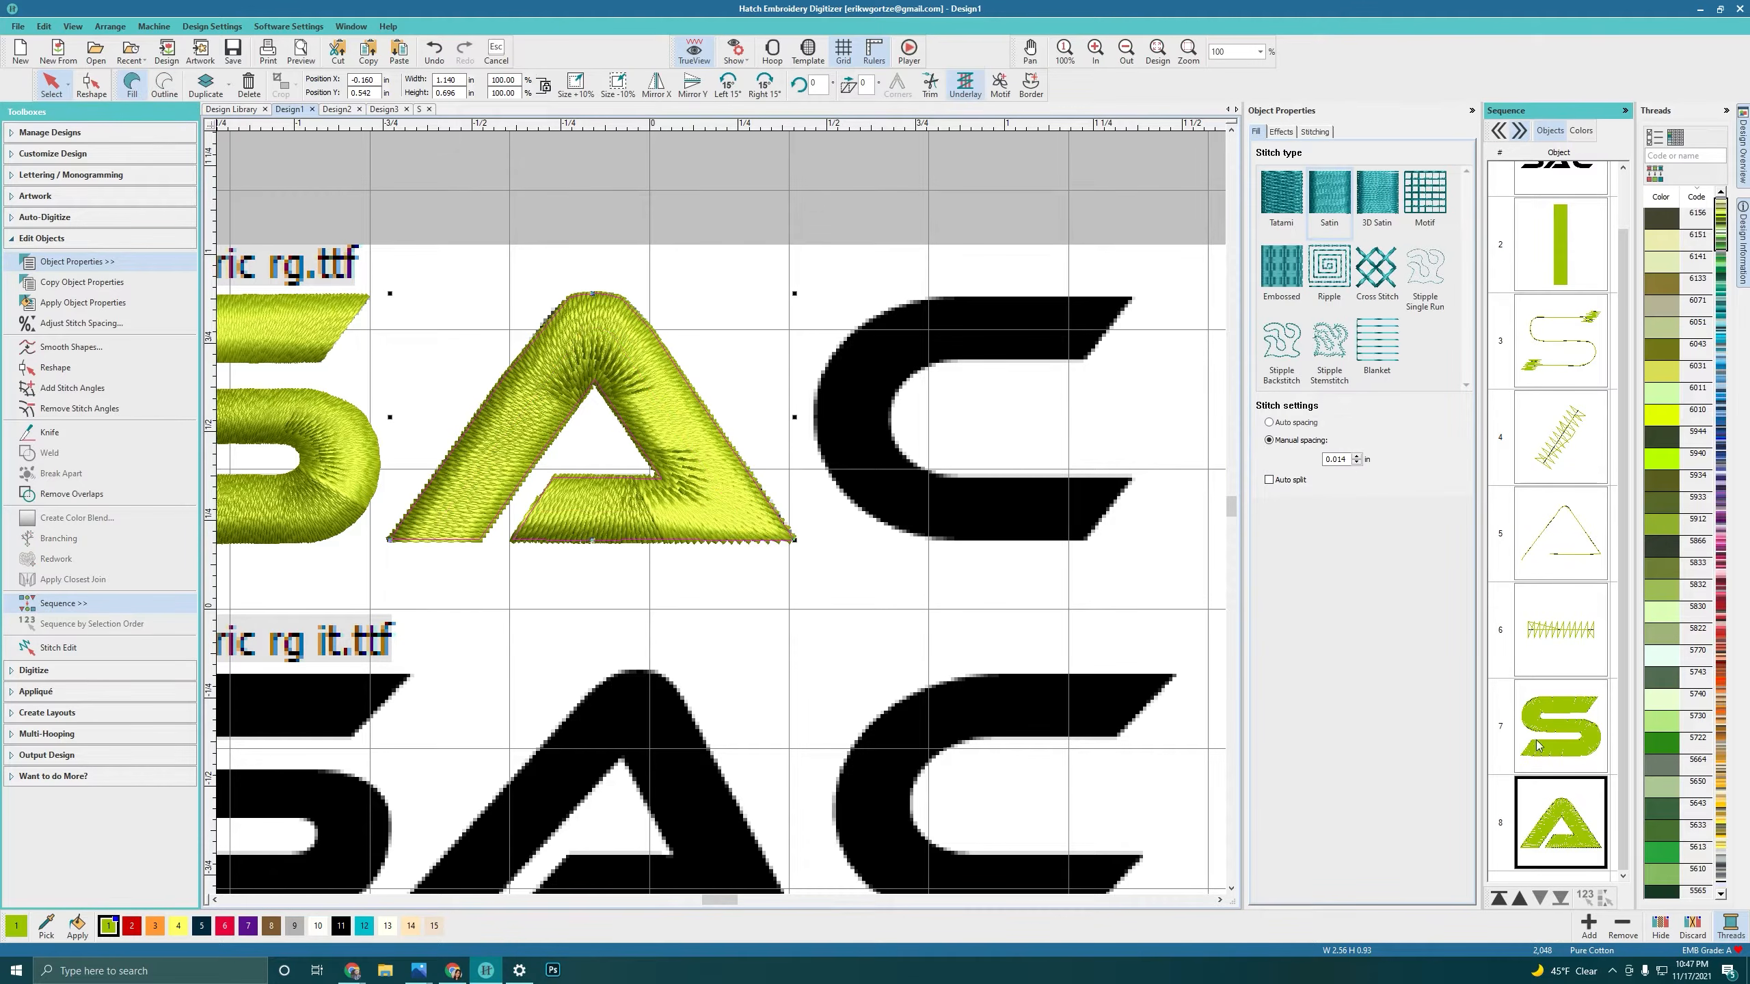
{"action": "left_click", "coordinate": [1357, 463]}
{"action": "left_click", "coordinate": [1357, 463]}
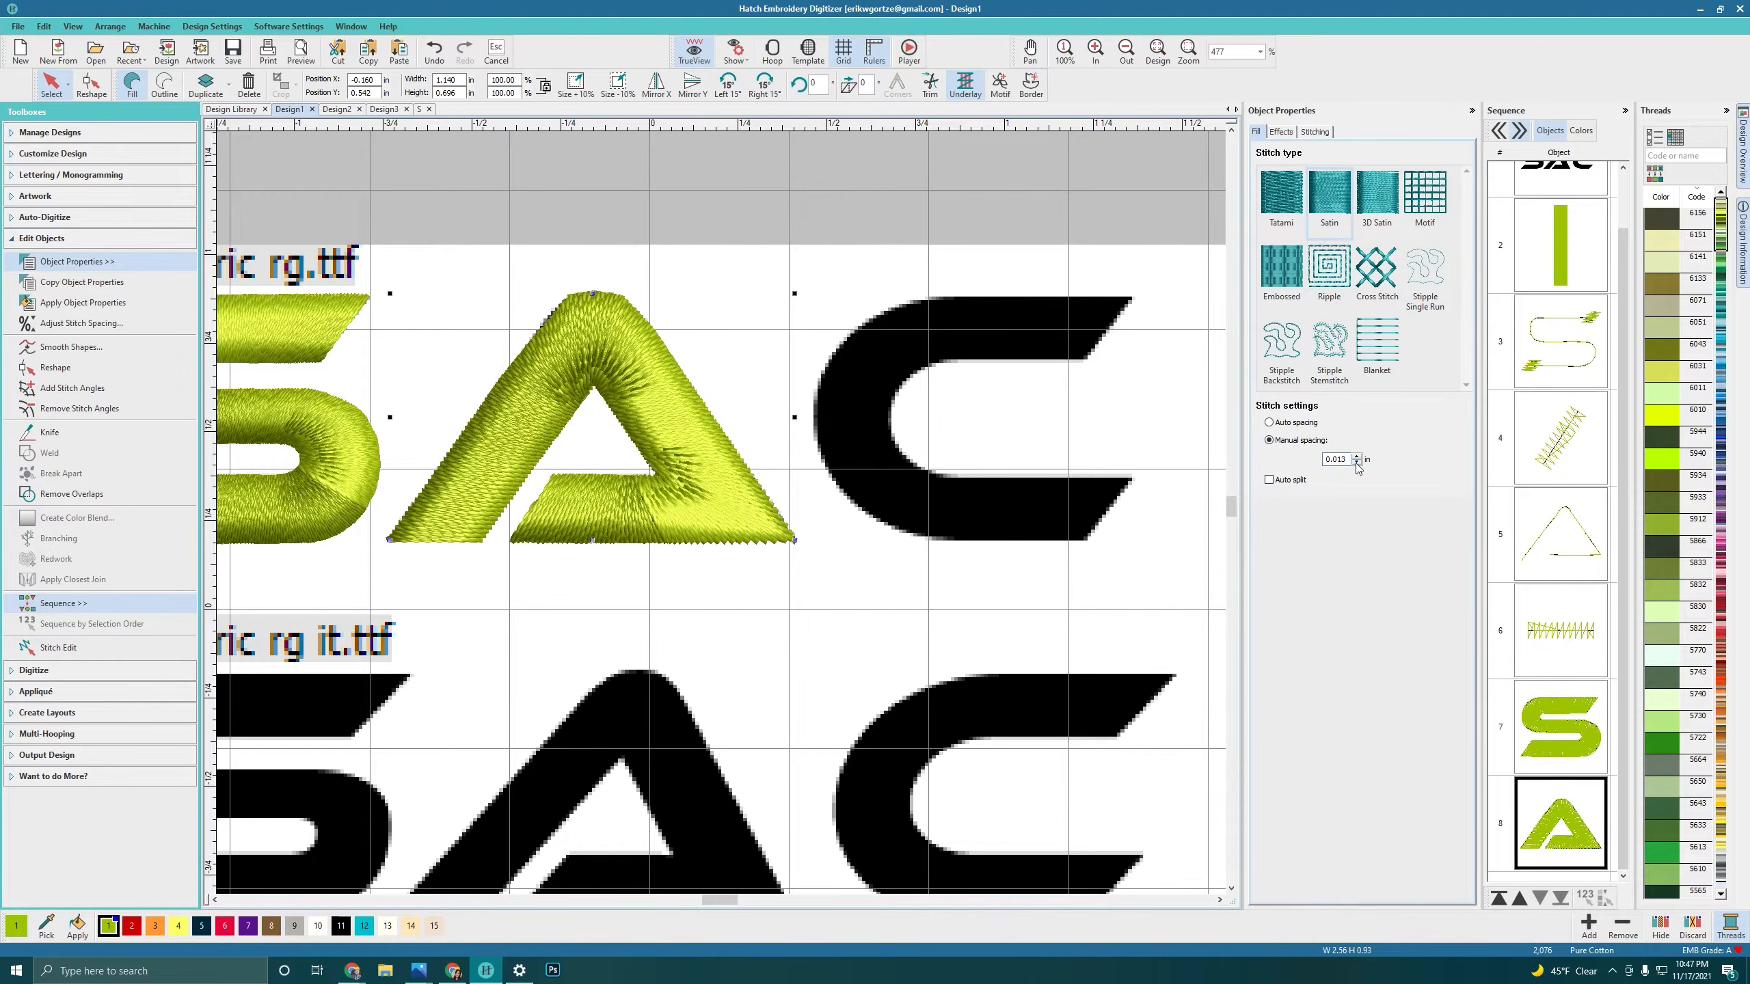
{"action": "left_click", "coordinate": [1357, 464]}
{"action": "left_click", "coordinate": [1357, 464]}
{"action": "left_click", "coordinate": [1357, 464]}
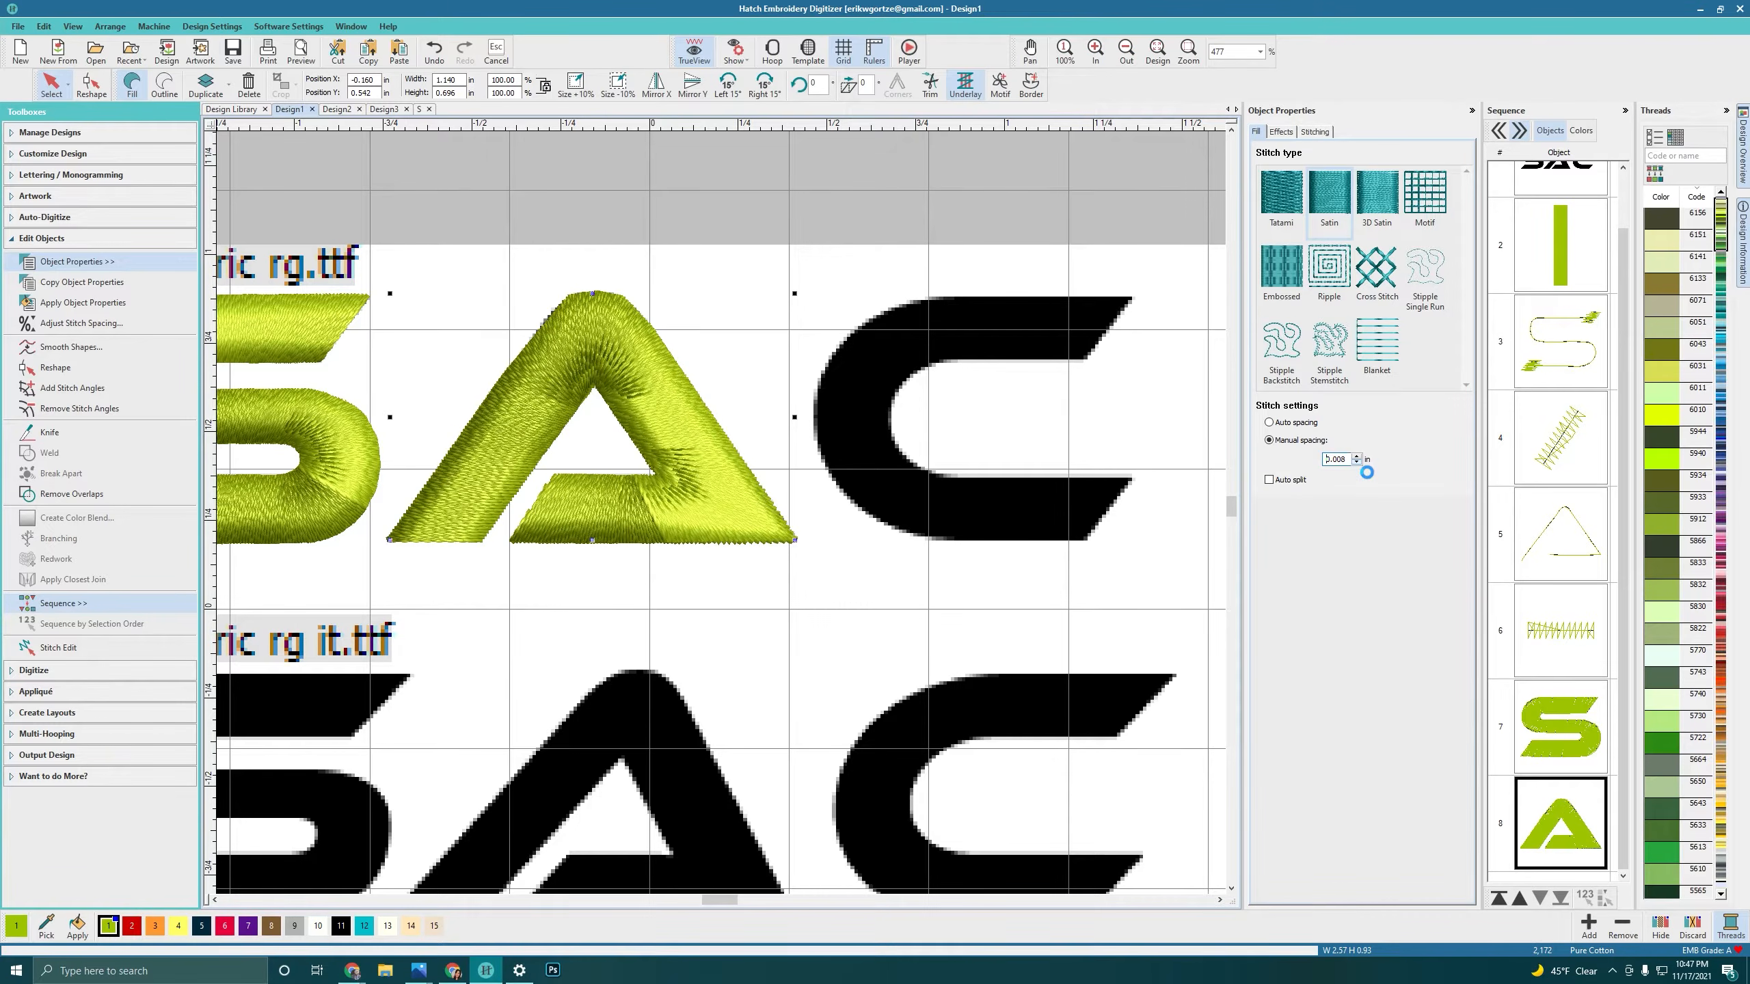
{"action": "left_click", "coordinate": [615, 595]}
Step: Begin an open single-run shape inside the upper C's top arm and zigzag it across the upper half of the arm's slanted end
{"action": "scroll", "coordinate": [710, 506], "scroll_direction": "down", "scroll_amount": 4}
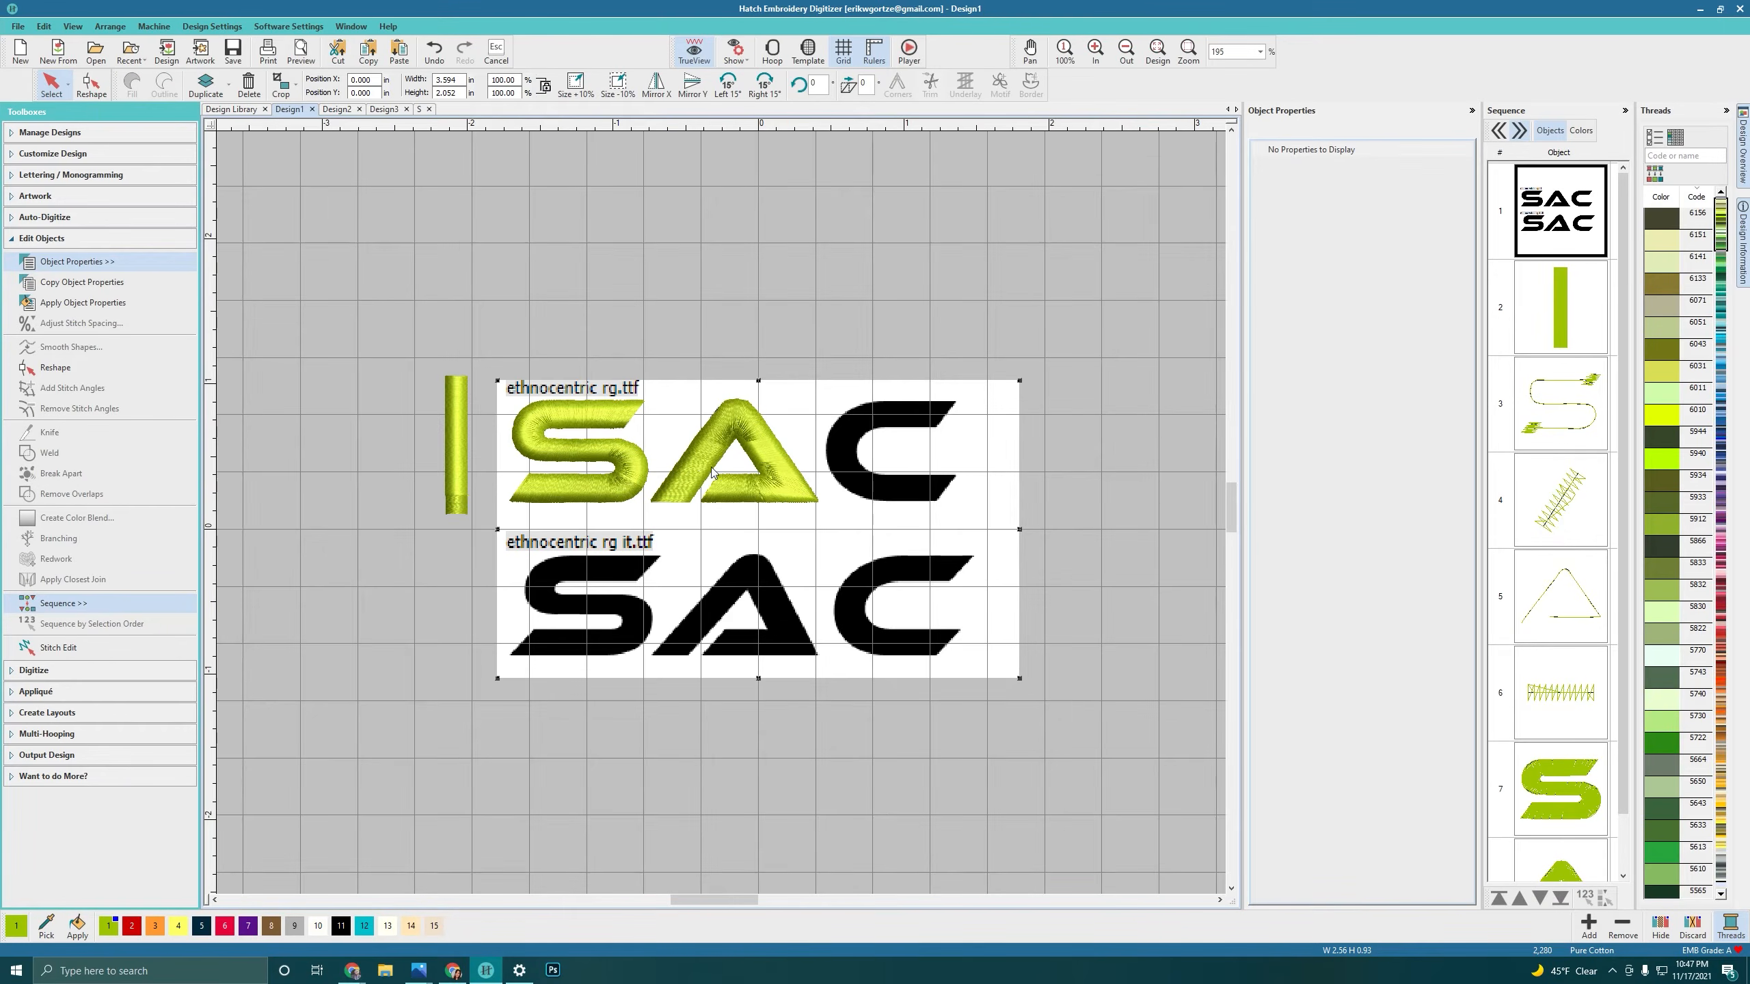
{"action": "scroll", "coordinate": [738, 456], "scroll_direction": "up", "scroll_amount": 4}
{"action": "scroll", "coordinate": [869, 525], "scroll_direction": "down", "scroll_amount": 4}
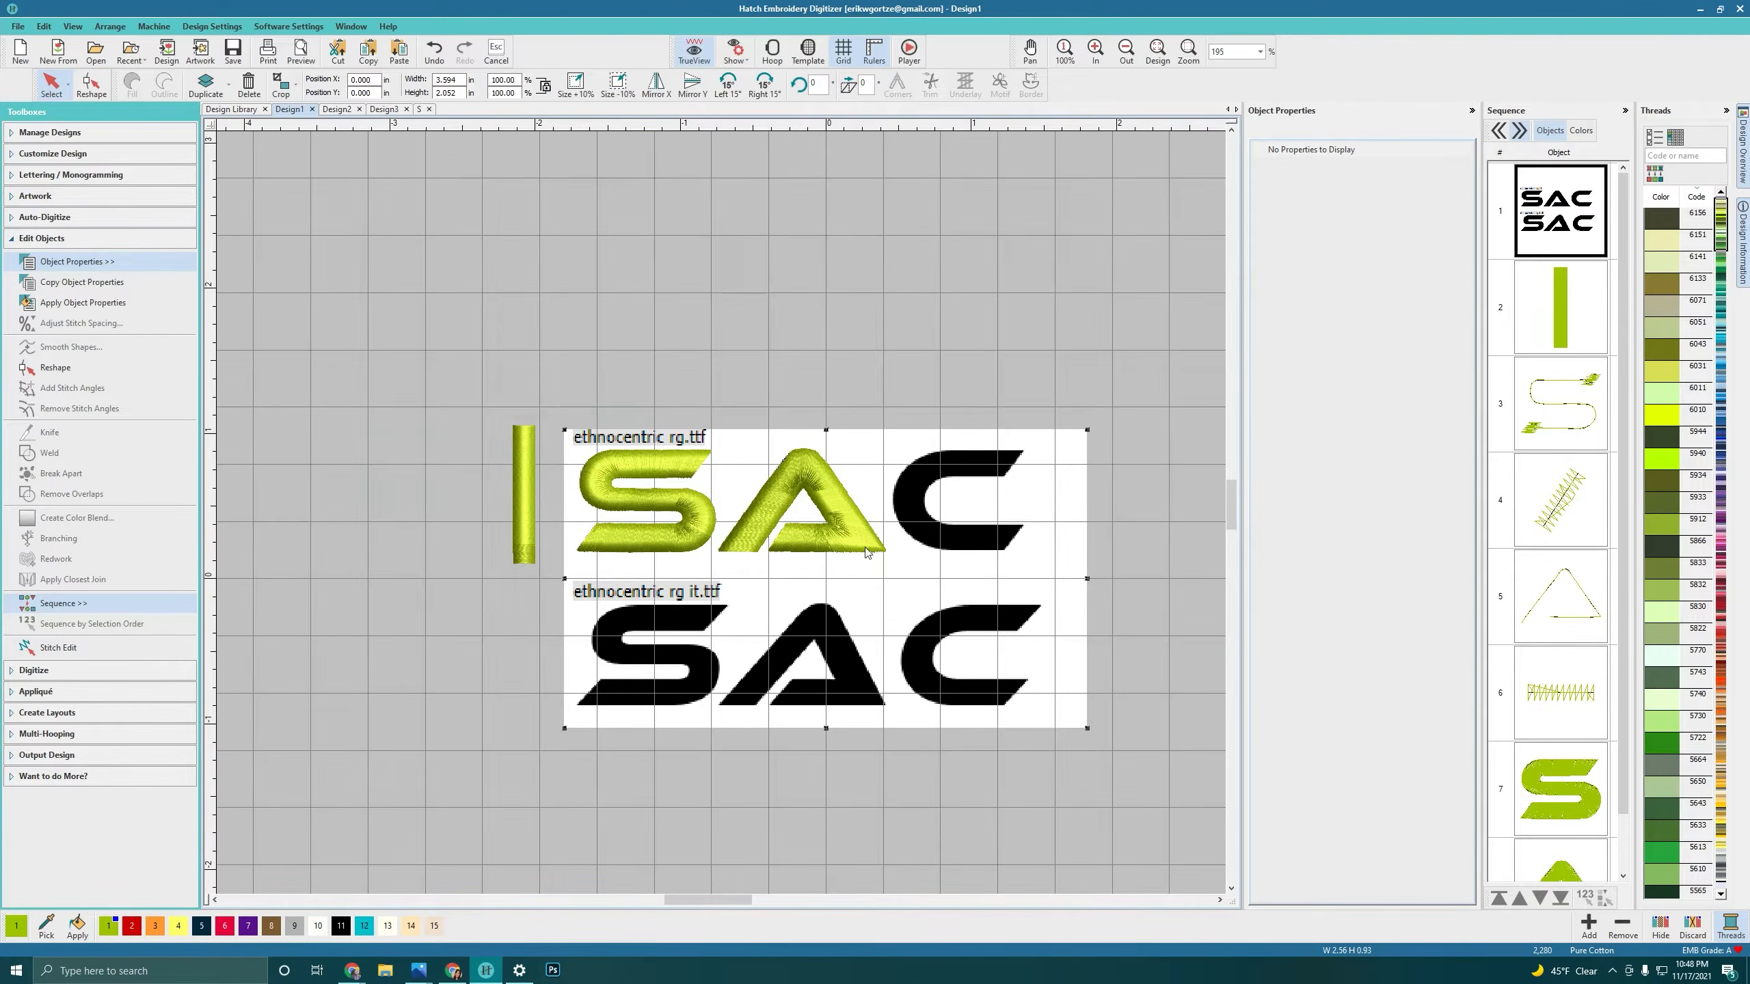
{"action": "scroll", "coordinate": [843, 551], "scroll_direction": "up", "scroll_amount": 1}
{"action": "scroll", "coordinate": [806, 491], "scroll_direction": "up", "scroll_amount": 3}
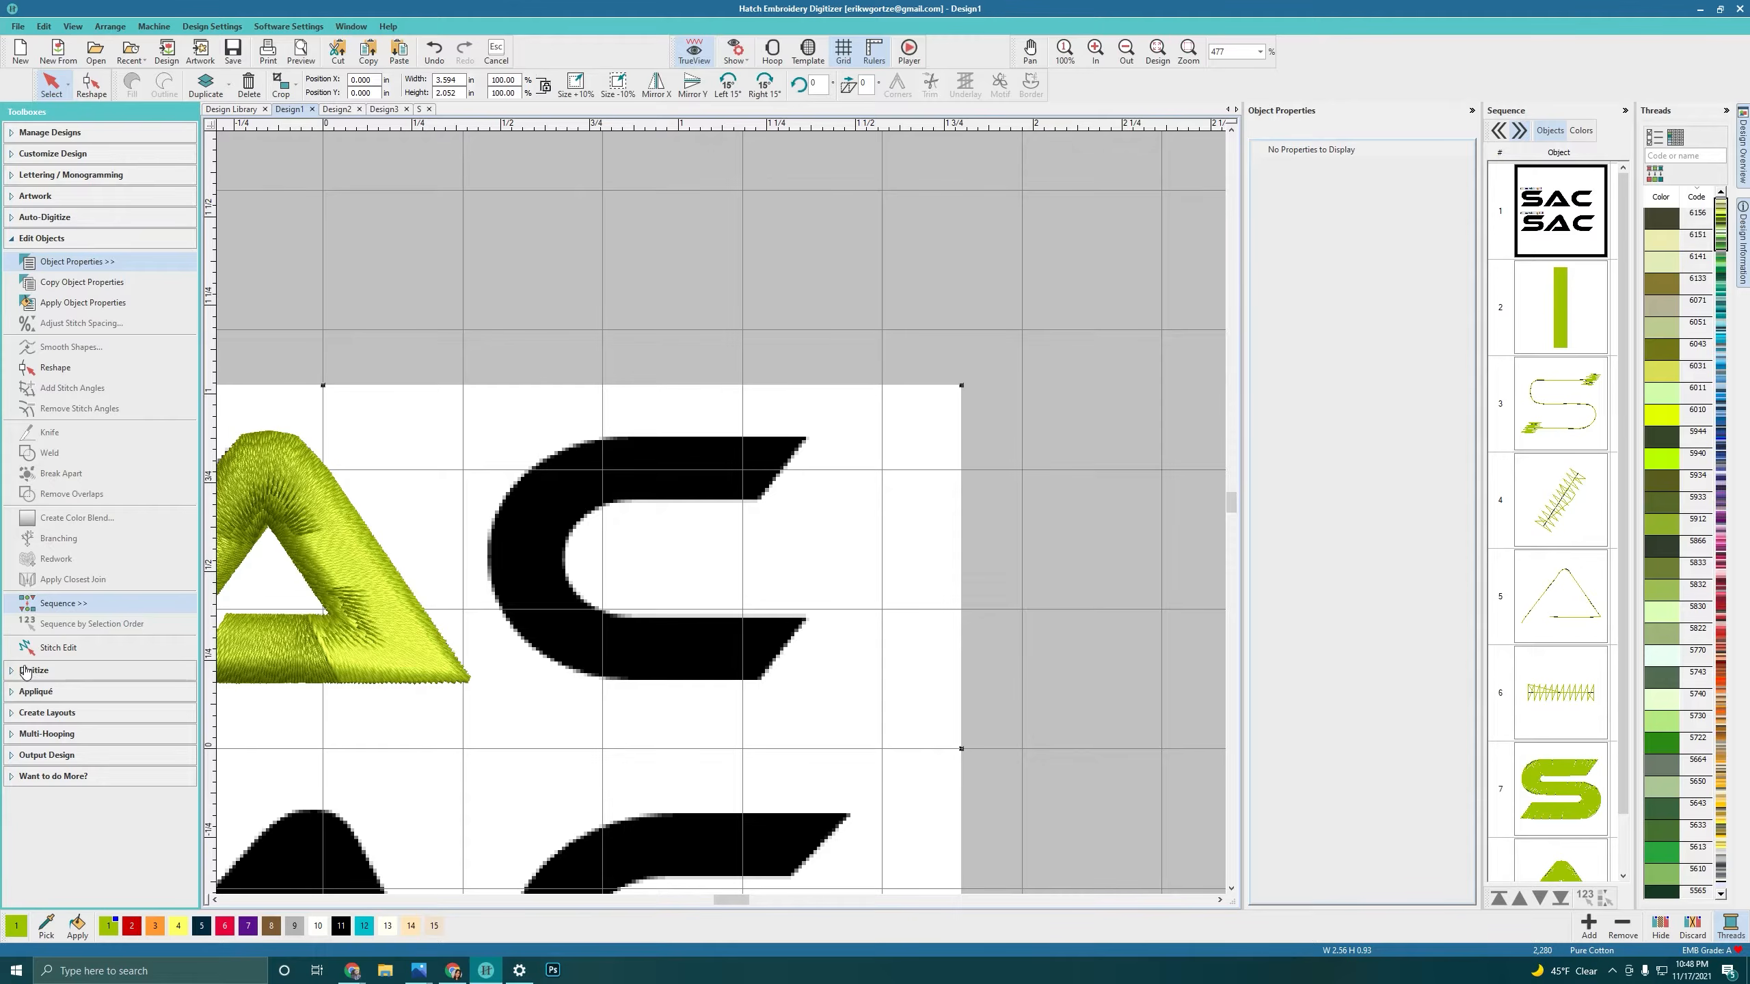
{"action": "left_click", "coordinate": [86, 672]}
{"action": "left_click", "coordinate": [80, 394]}
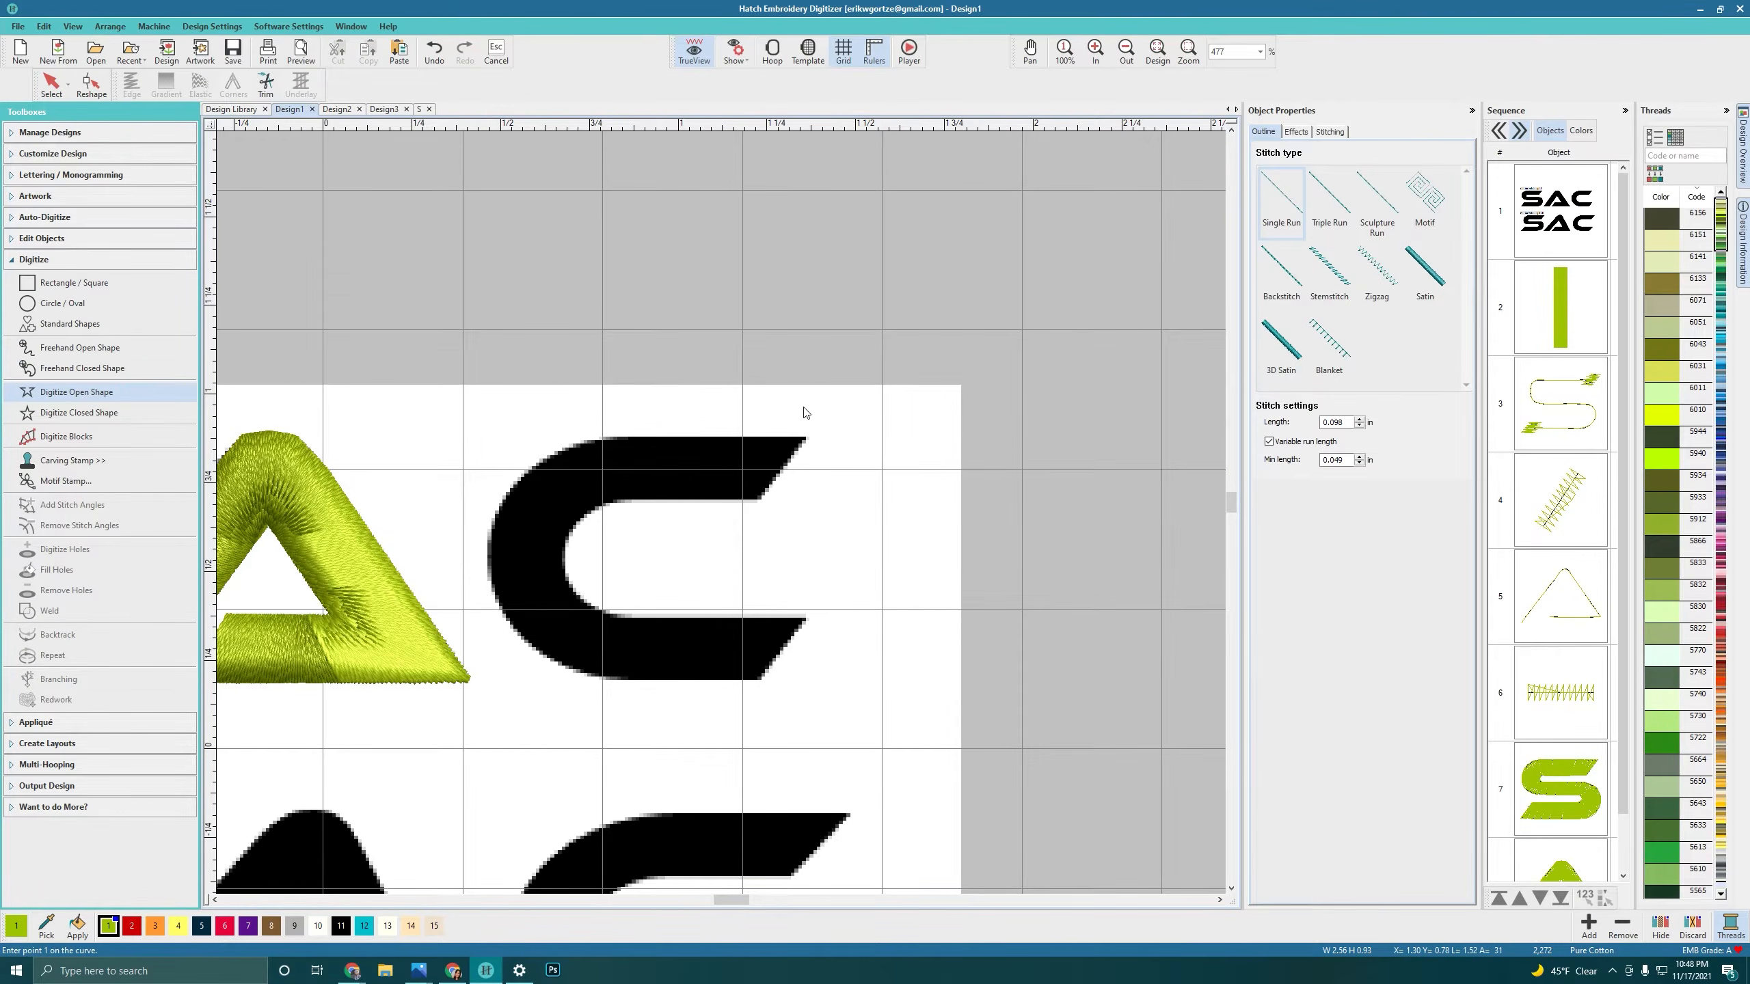
{"action": "scroll", "coordinate": [725, 515], "scroll_direction": "up", "scroll_amount": 3}
{"action": "left_click", "coordinate": [605, 494]}
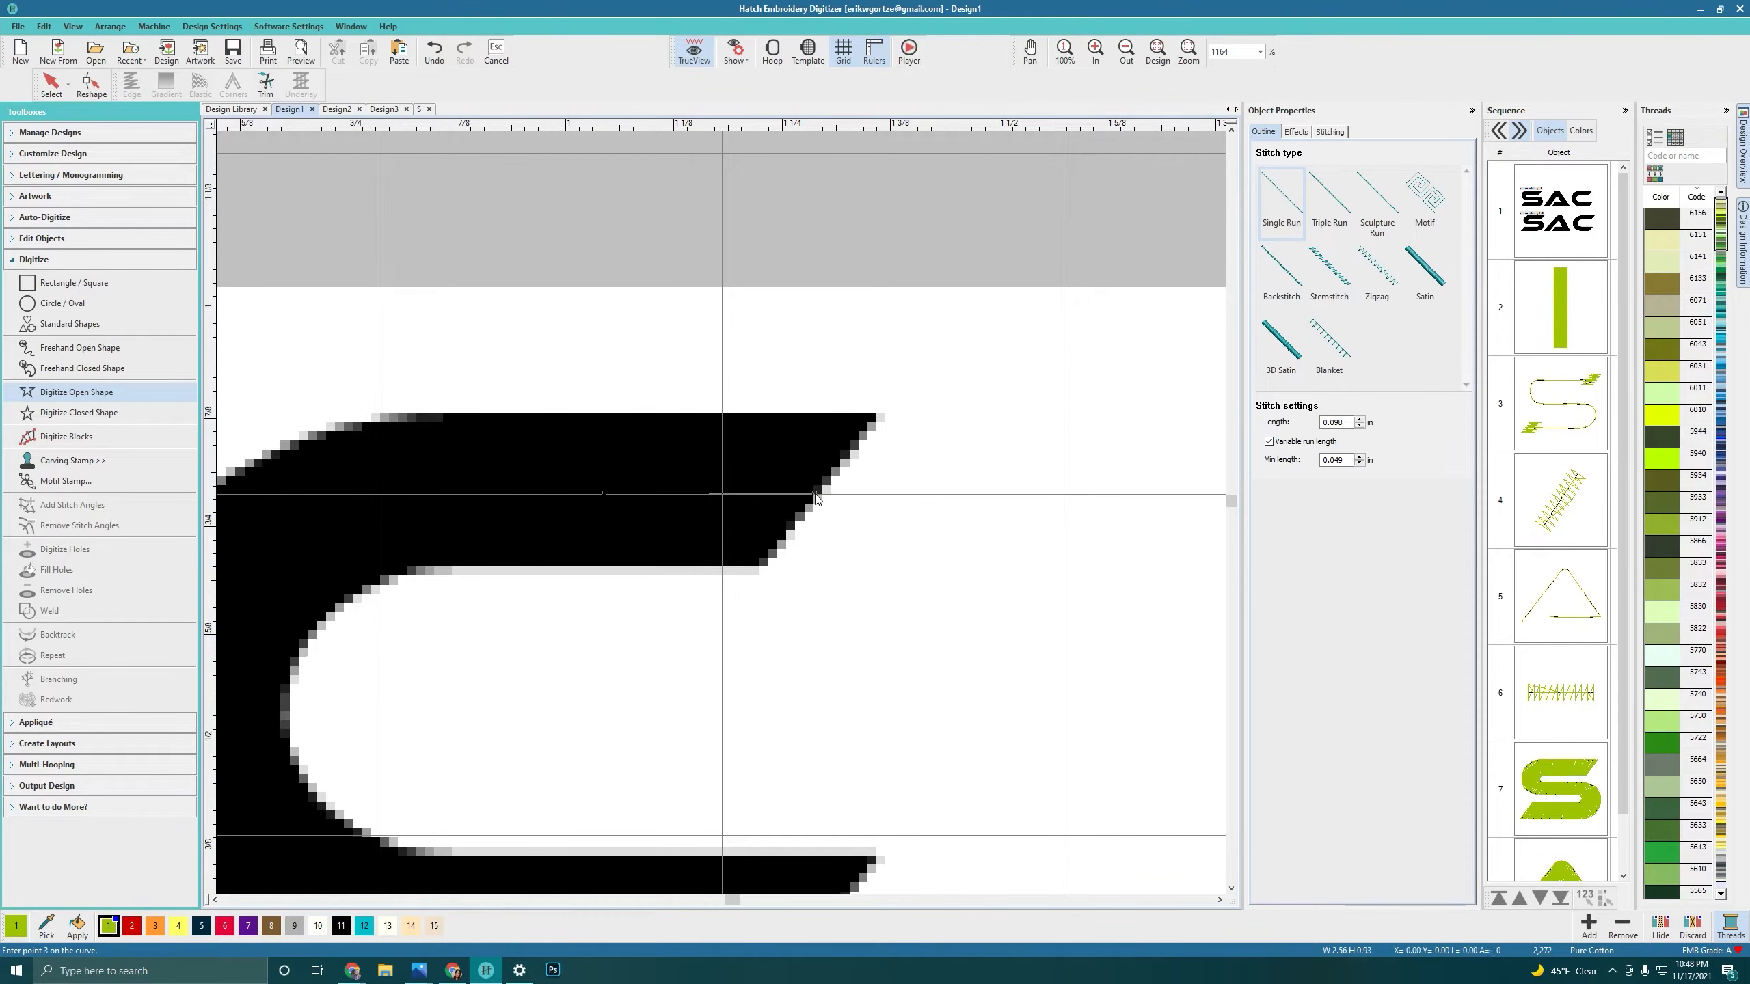
{"action": "left_click", "coordinate": [824, 491]}
{"action": "left_click", "coordinate": [824, 479]}
{"action": "left_click", "coordinate": [734, 460]}
{"action": "left_click", "coordinate": [828, 469]}
{"action": "left_click", "coordinate": [736, 447]}
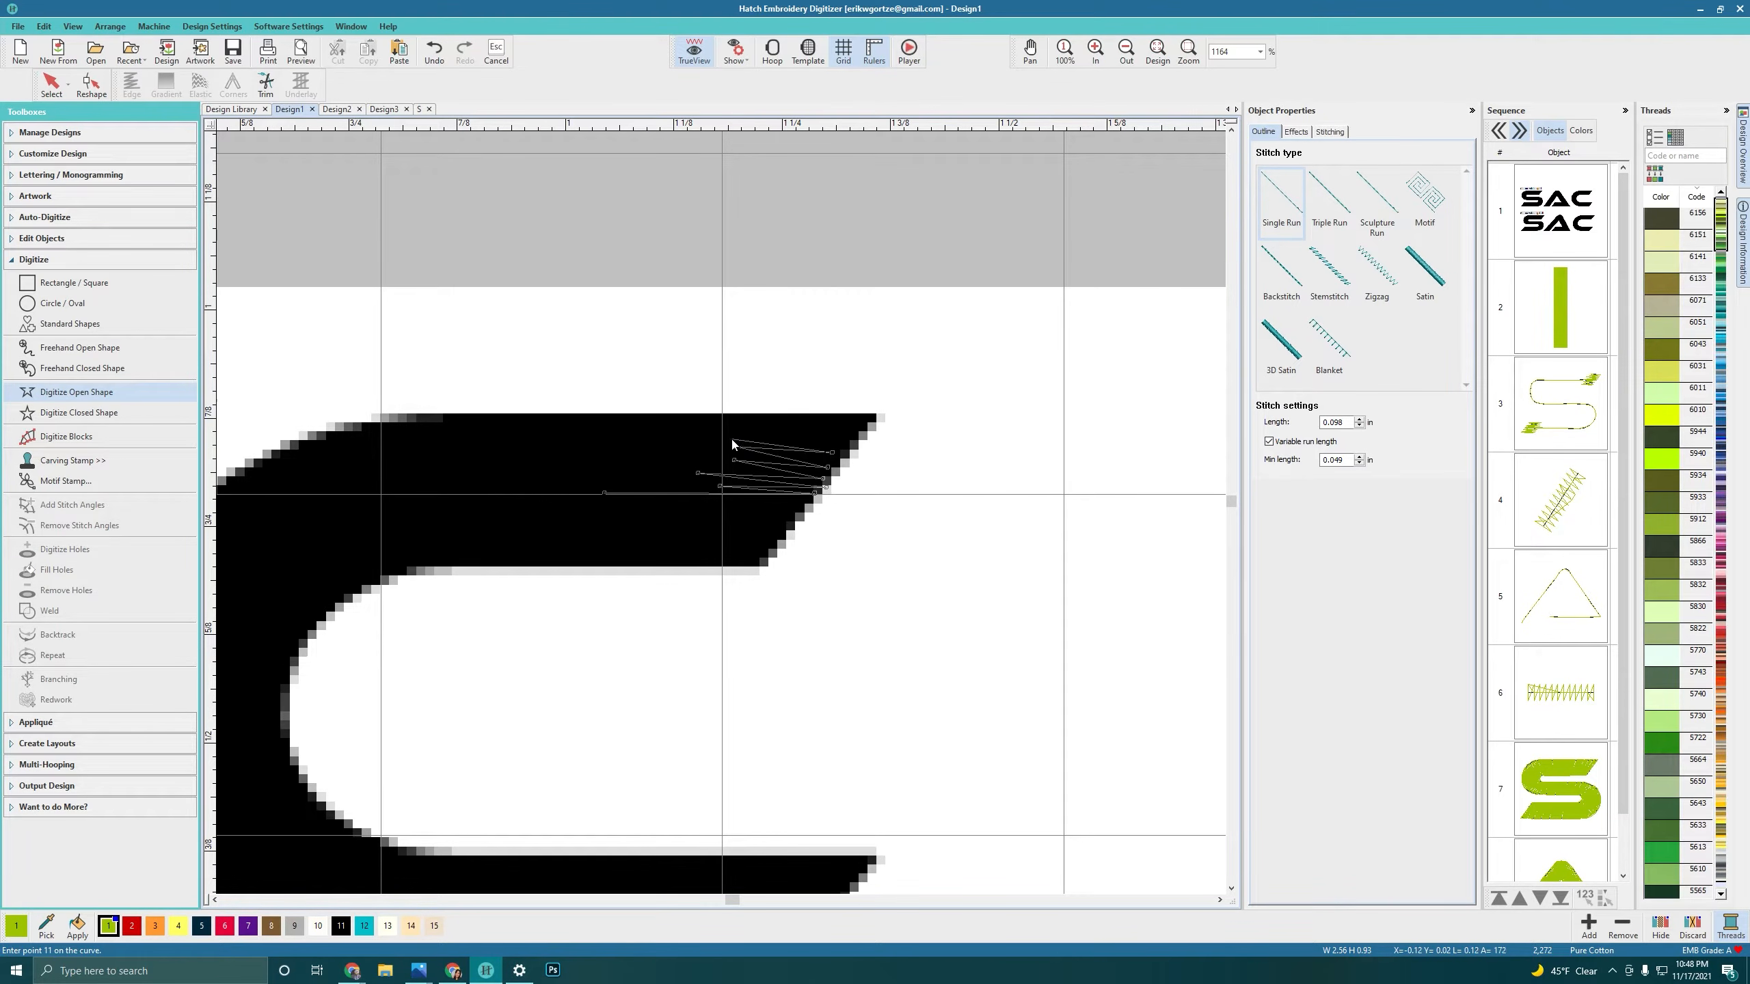
{"action": "left_click", "coordinate": [841, 444]}
Step: Continue the run in tight zigzags down and back across the lower half of the top arm's slanted end
{"action": "left_click", "coordinate": [815, 485]}
{"action": "left_click", "coordinate": [785, 523]}
{"action": "left_click", "coordinate": [777, 535]}
{"action": "left_click", "coordinate": [674, 537]}
{"action": "left_click", "coordinate": [776, 546]}
{"action": "left_click", "coordinate": [683, 519]}
{"action": "left_click", "coordinate": [794, 516]}
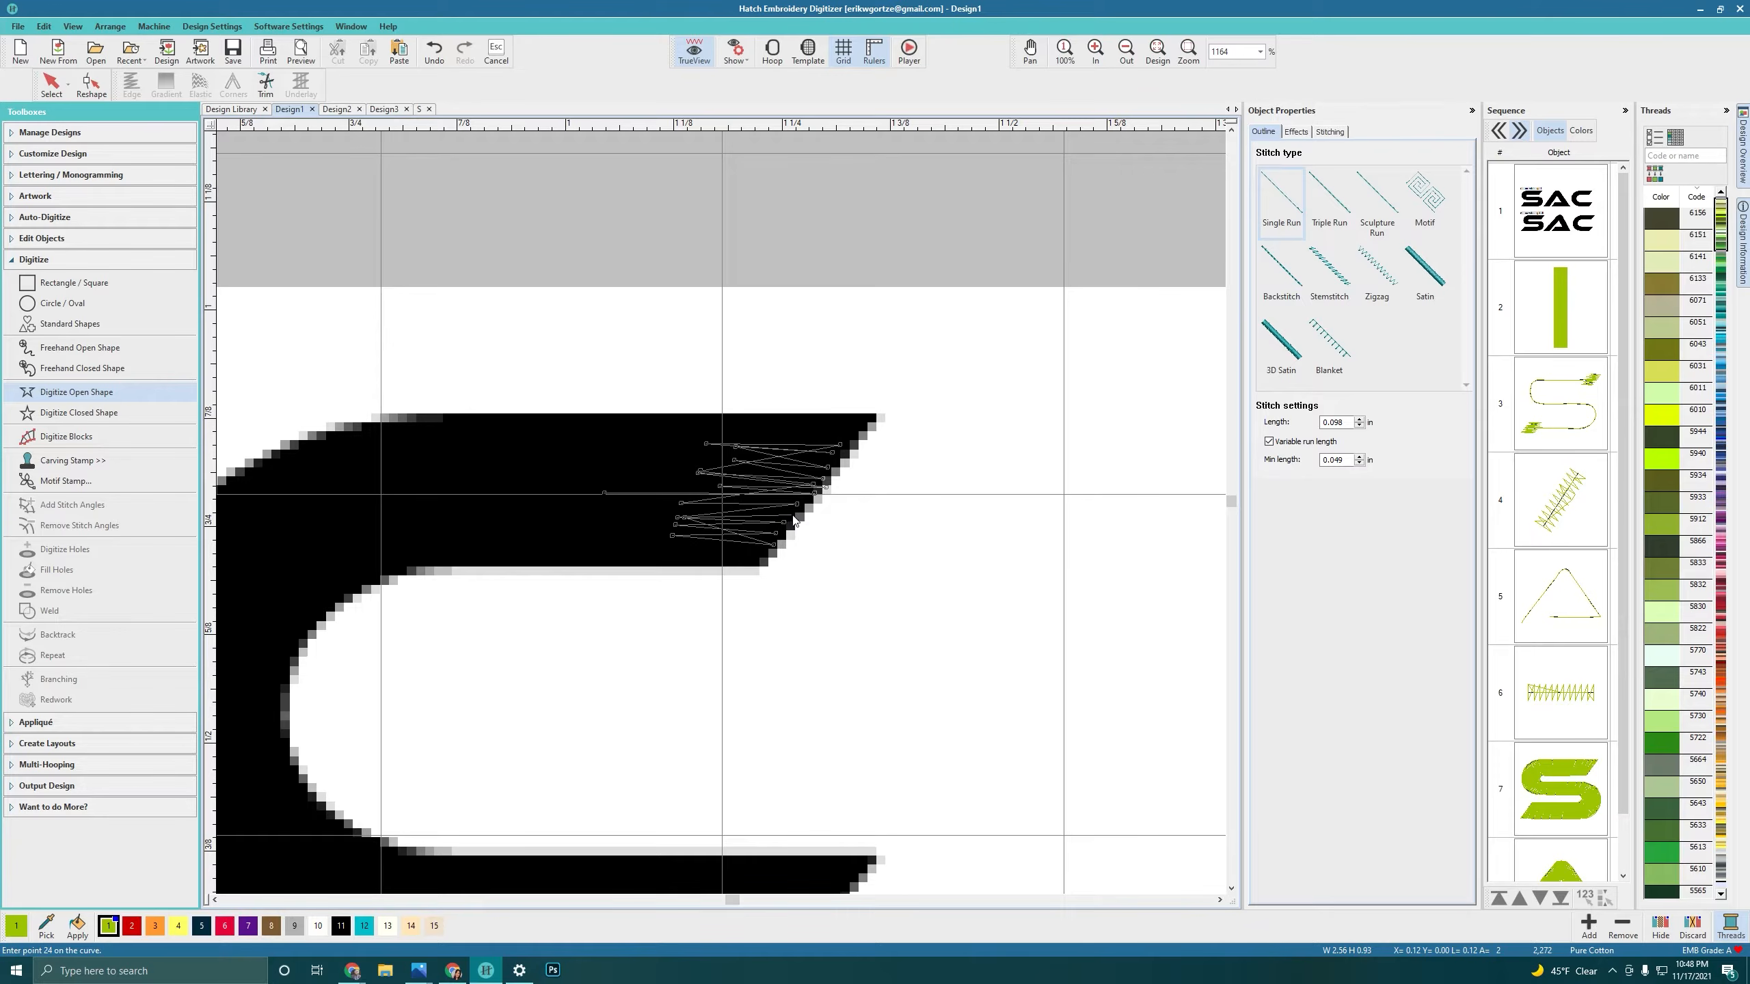
{"action": "left_click", "coordinate": [709, 493]}
Step: Carry the run along the middle of the C's stroke, around its curve and into the bottom arm
{"action": "left_click", "coordinate": [498, 493]}
{"action": "left_click", "coordinate": [561, 512]}
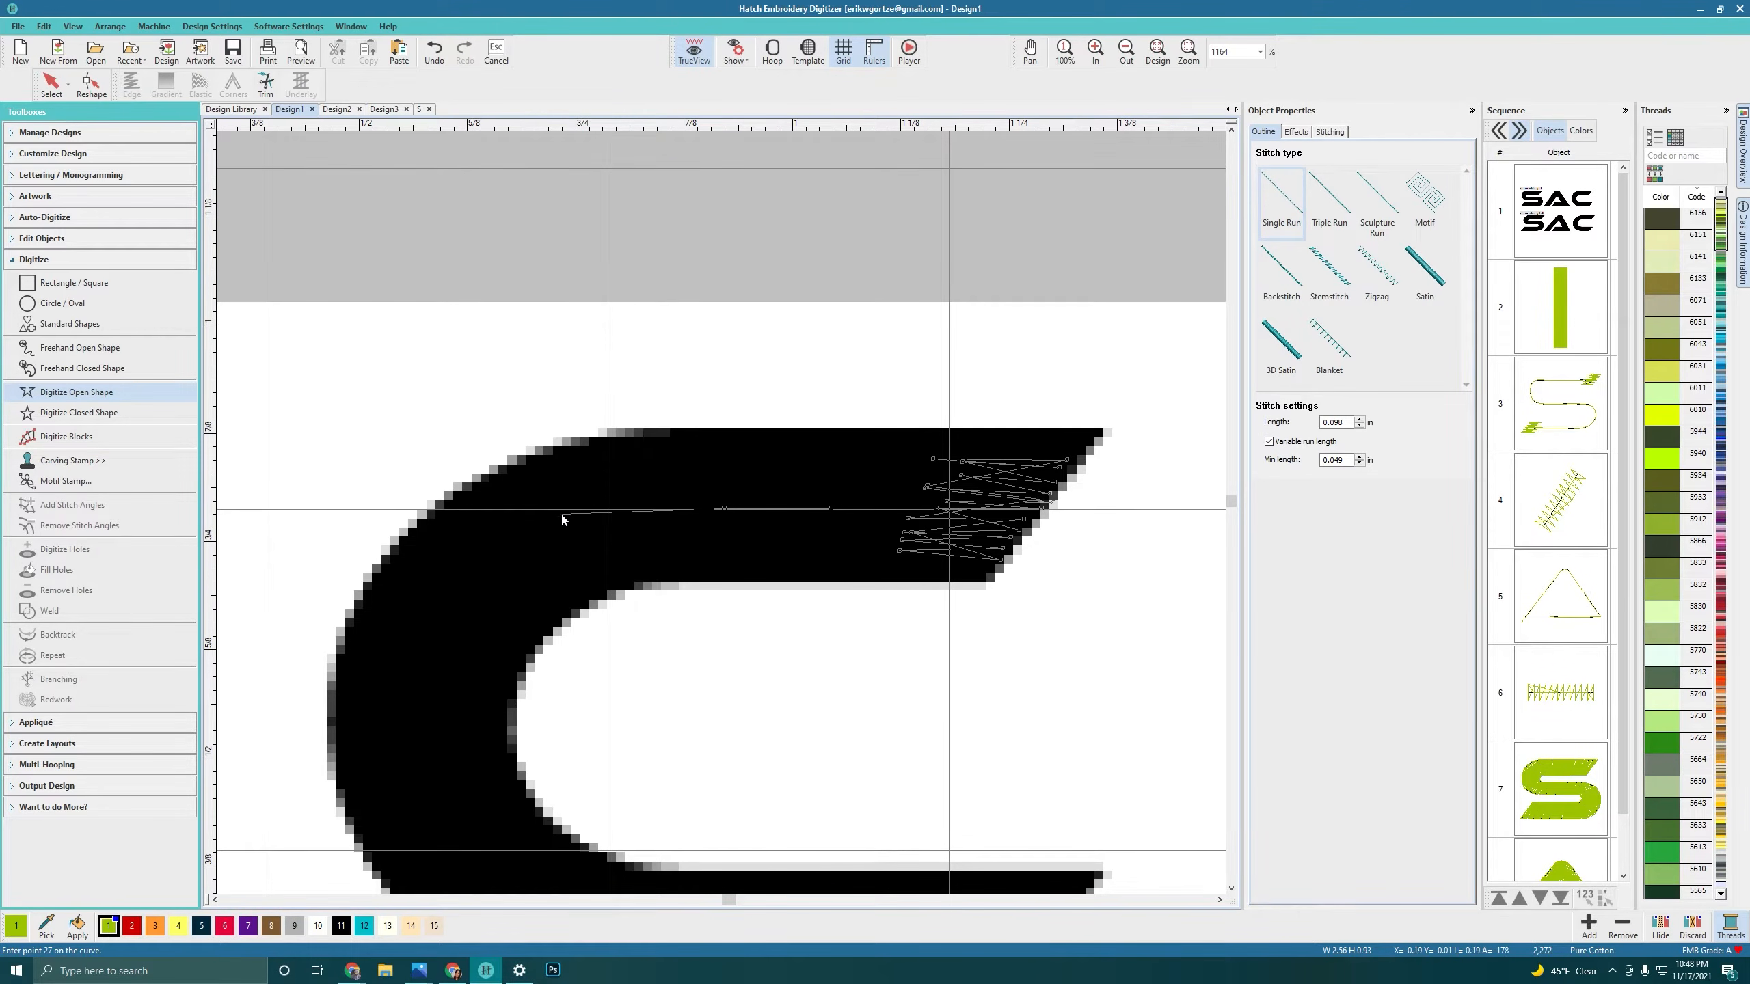
{"action": "left_click", "coordinate": [448, 635]}
{"action": "scroll", "coordinate": [725, 517], "scroll_direction": "down", "scroll_amount": 1}
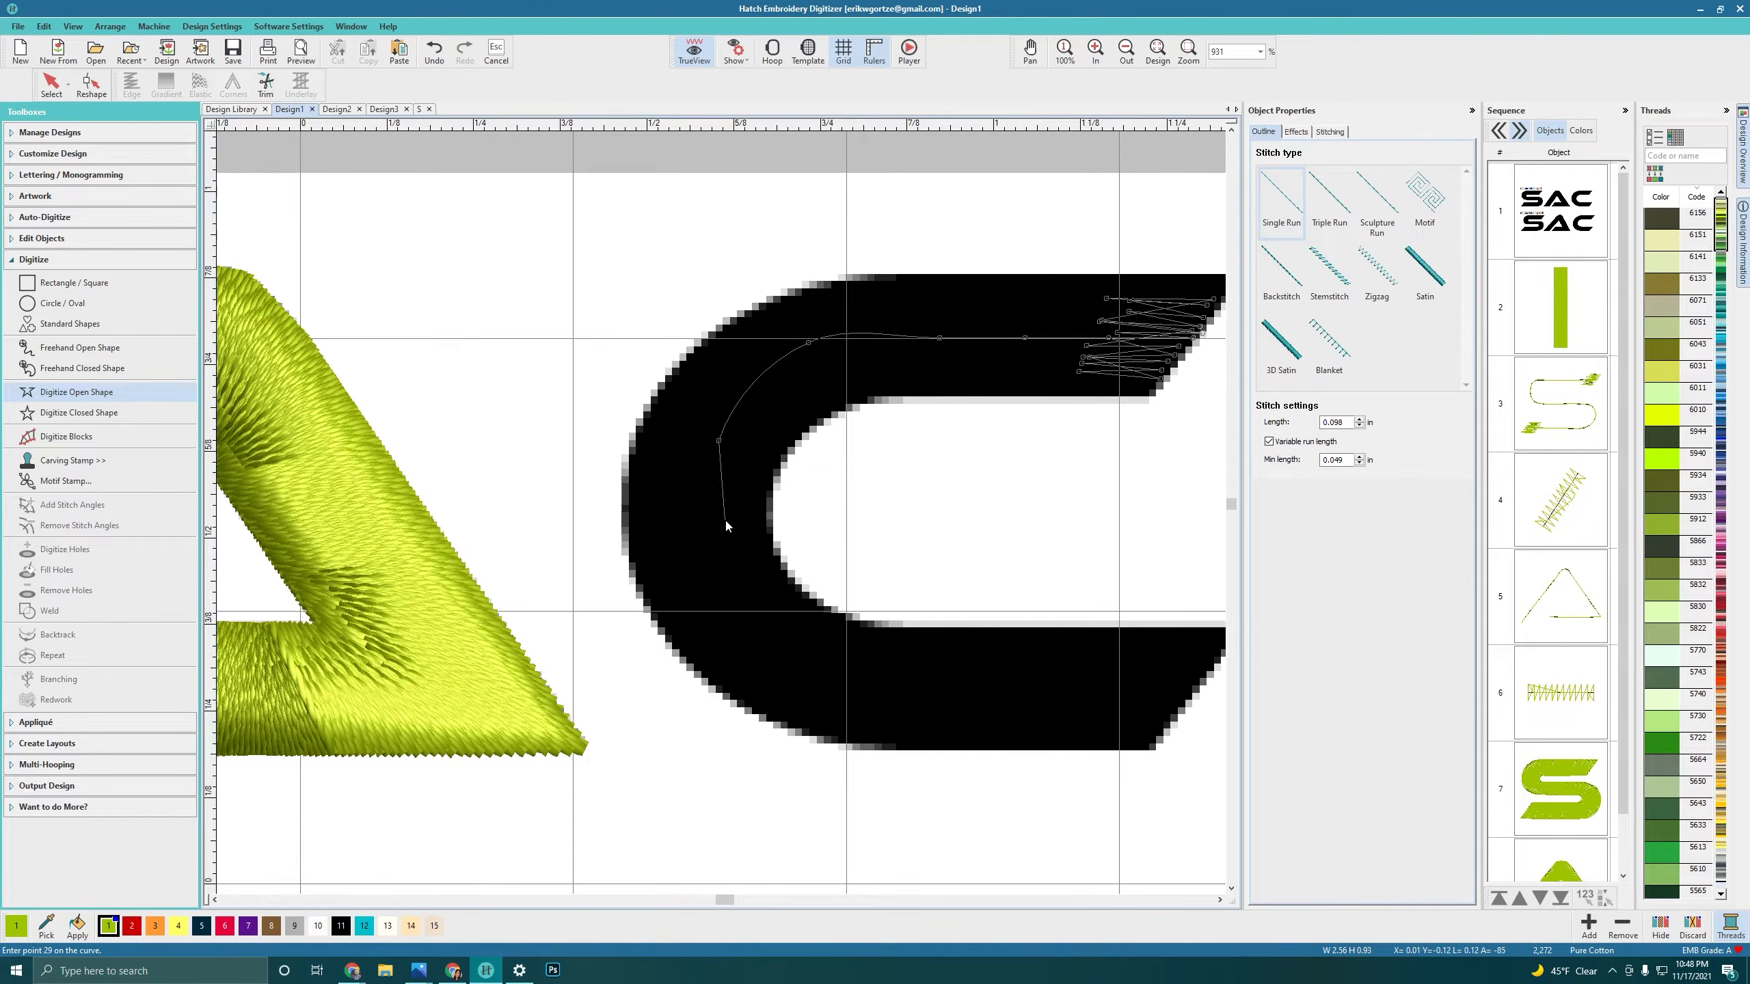
{"action": "left_click", "coordinate": [705, 511]}
{"action": "left_click", "coordinate": [733, 605]}
{"action": "left_click", "coordinate": [812, 668]}
{"action": "left_click", "coordinate": [1050, 694]}
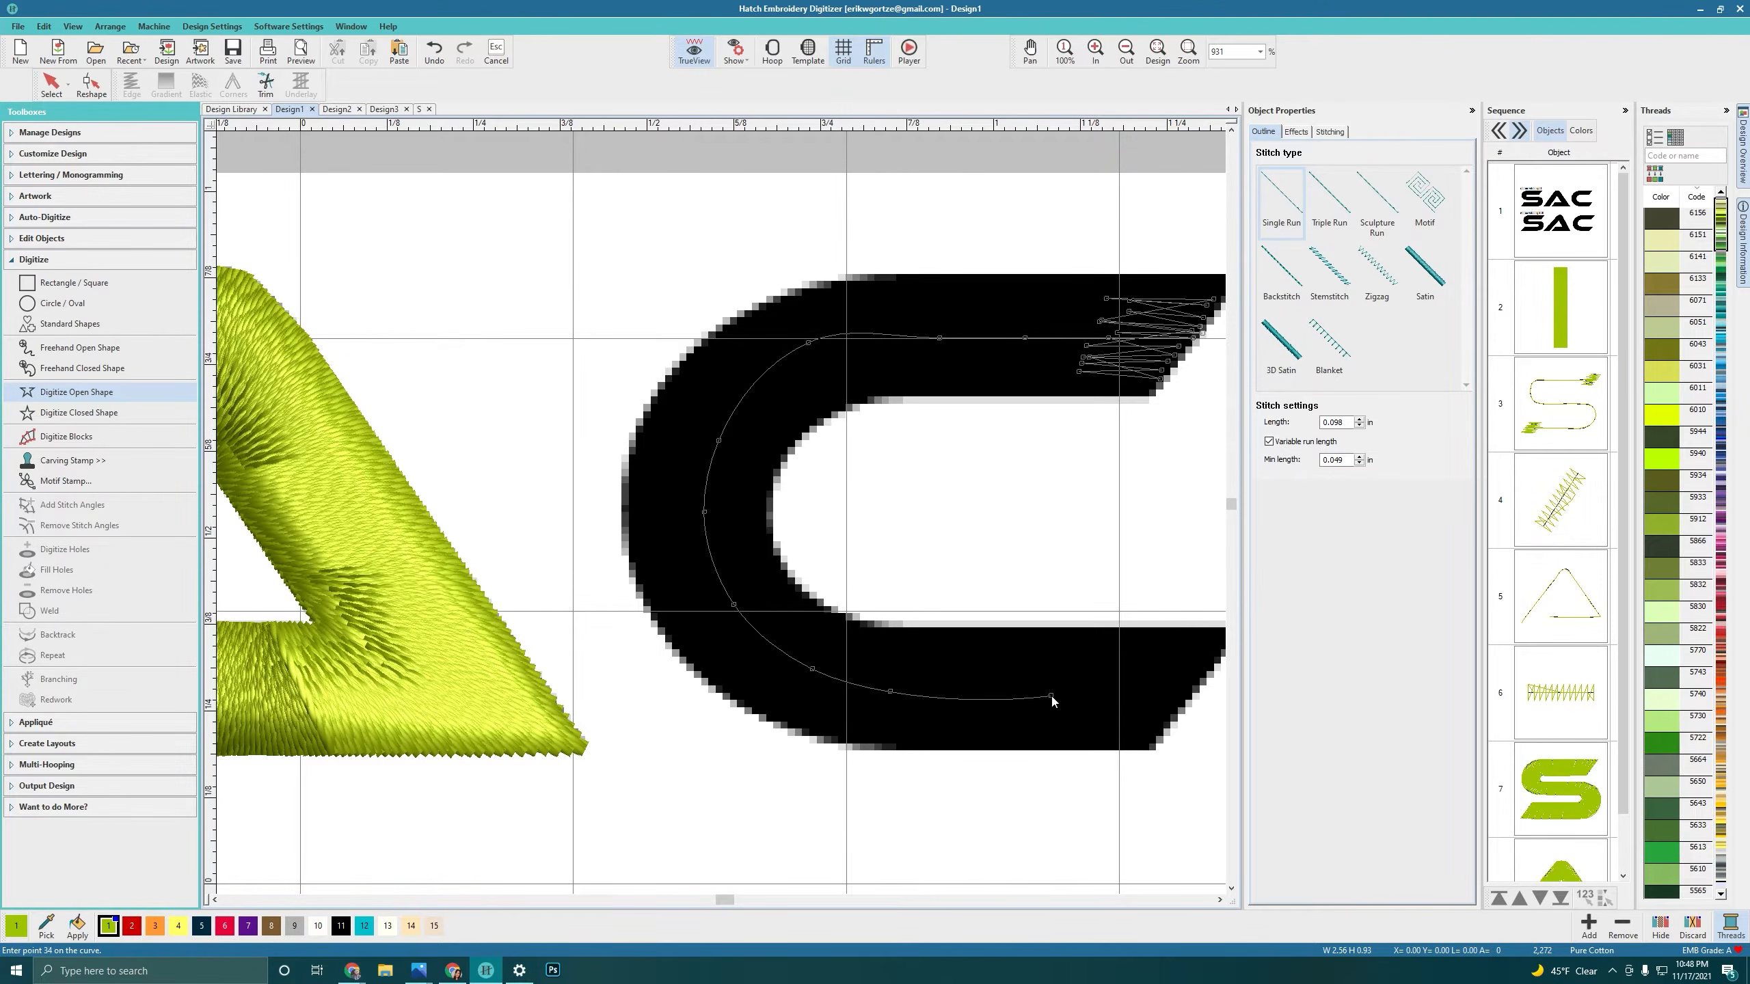
Step: Extend the run to the bottom arm's slanted end and zigzag it across the upper half of that end
{"action": "scroll", "coordinate": [721, 518], "scroll_direction": "down", "scroll_amount": 1}
{"action": "scroll", "coordinate": [740, 502], "scroll_direction": "up", "scroll_amount": 3}
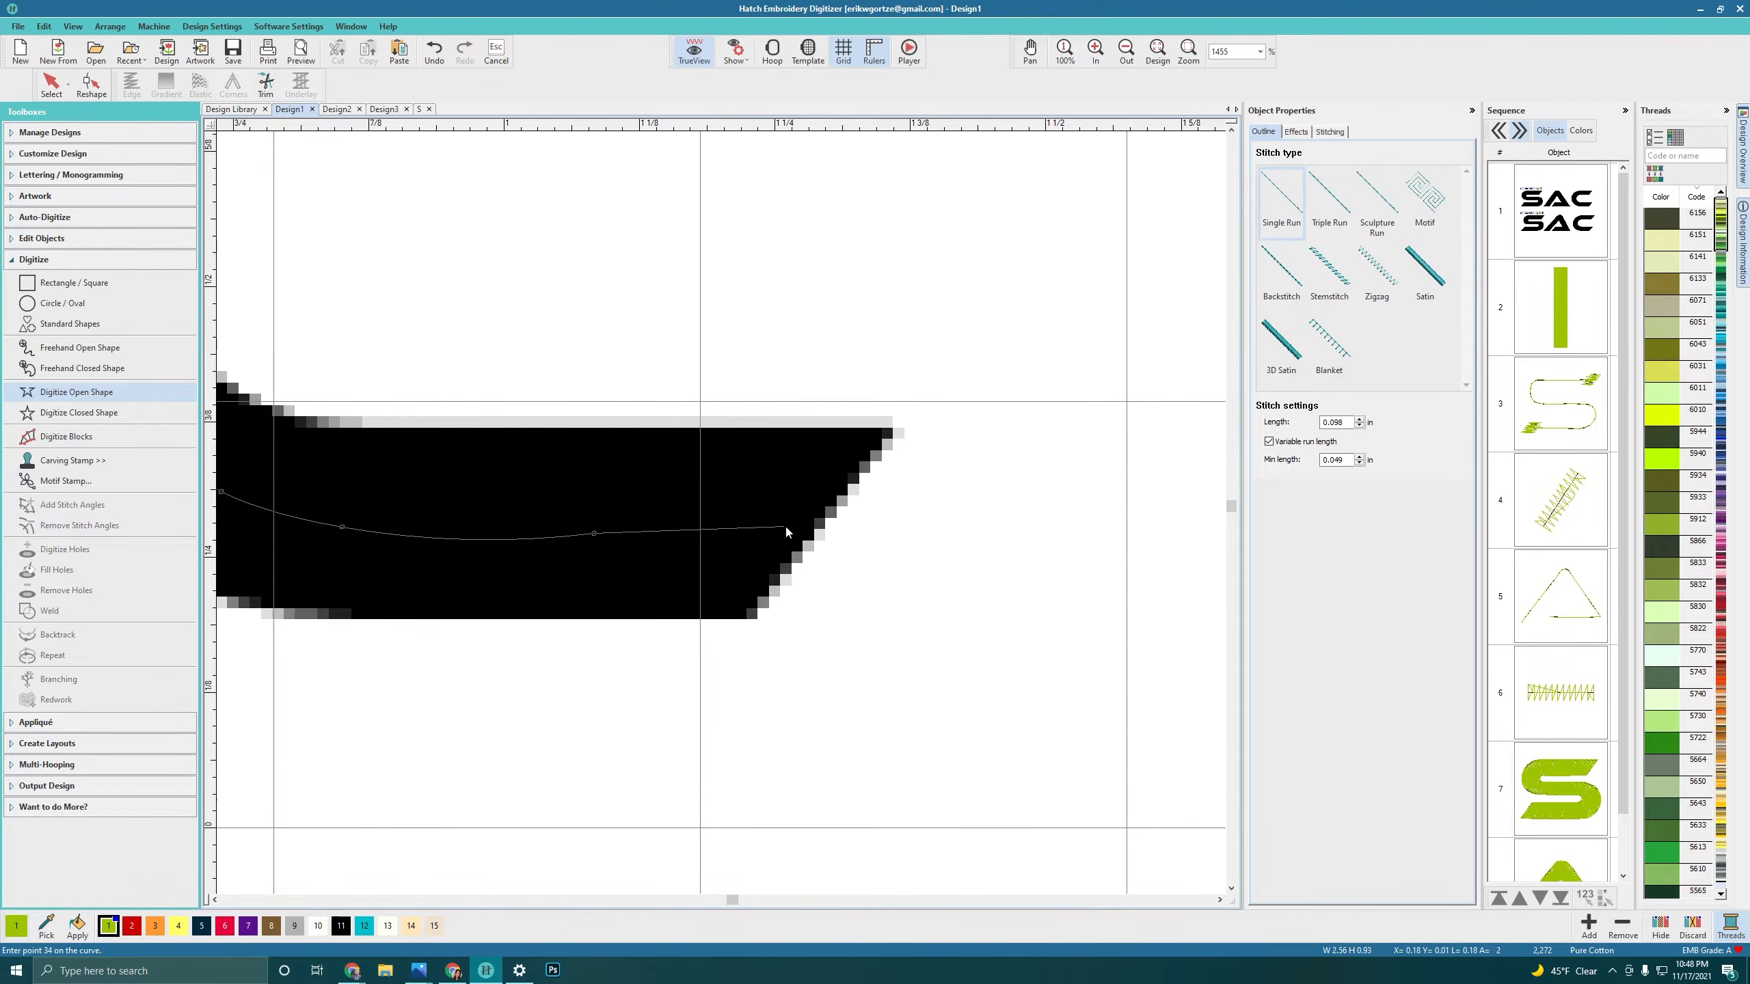
{"action": "left_click", "coordinate": [815, 530]}
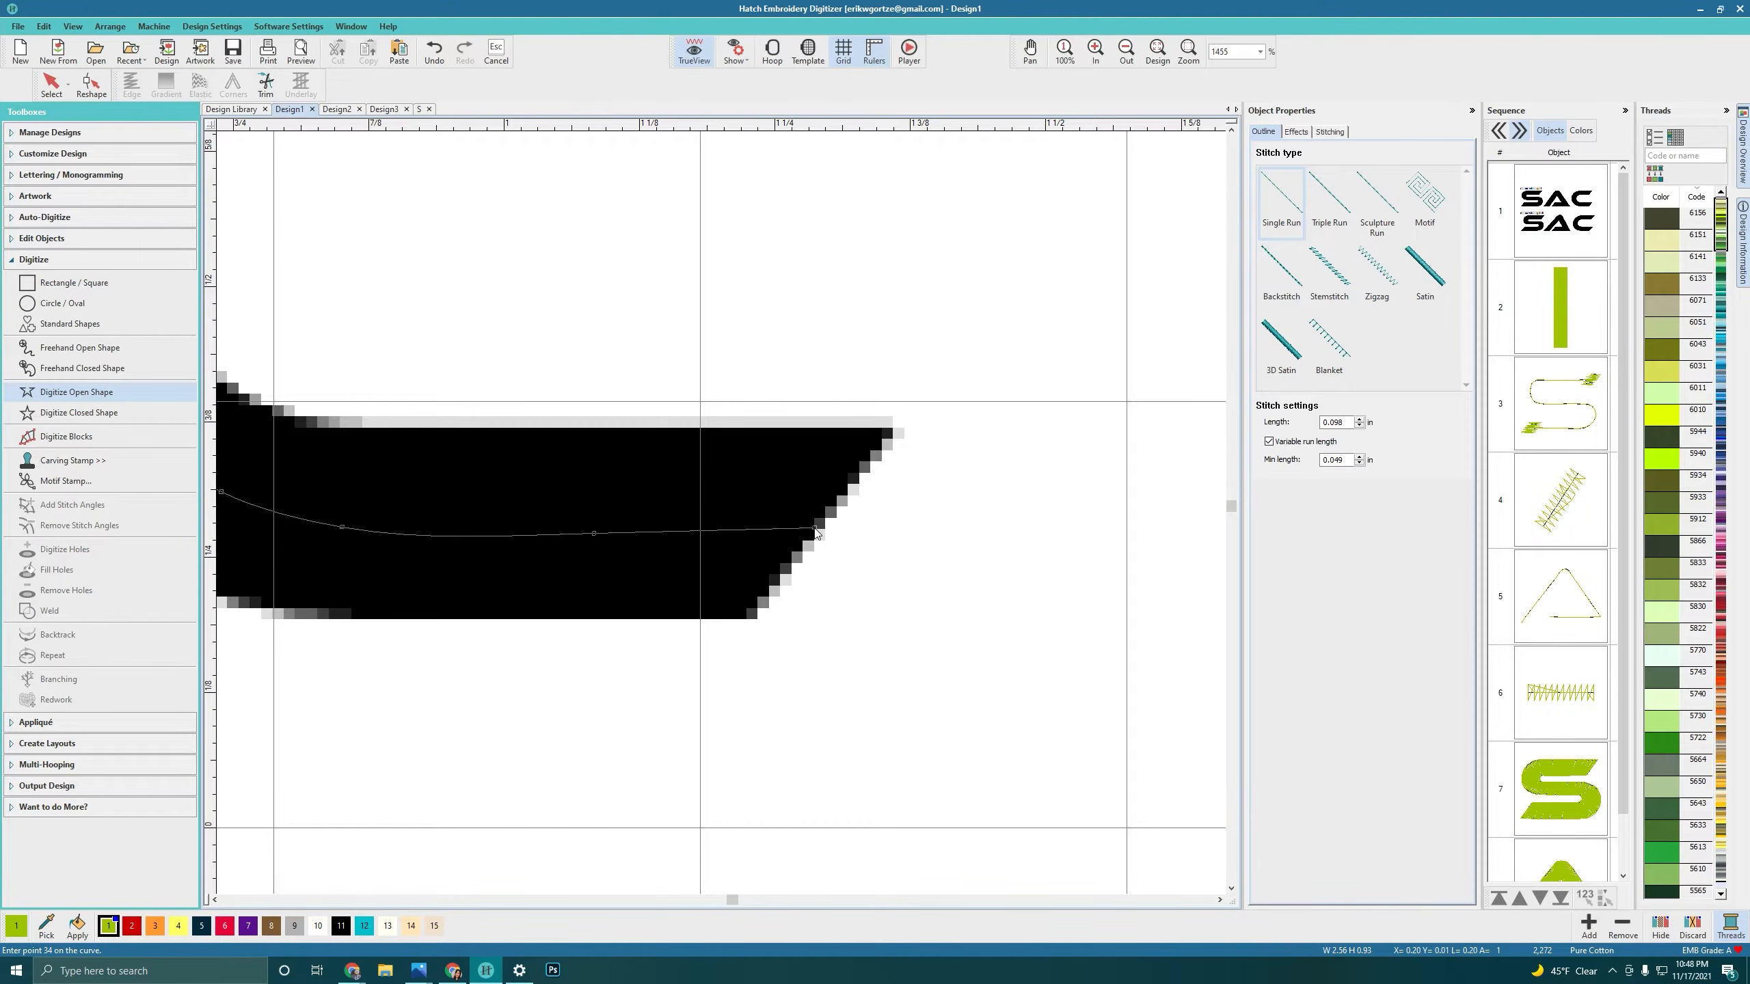
{"action": "left_click", "coordinate": [715, 511]}
{"action": "left_click", "coordinate": [831, 504]}
{"action": "left_click", "coordinate": [685, 500]}
{"action": "left_click", "coordinate": [845, 493]}
{"action": "left_click", "coordinate": [730, 485]}
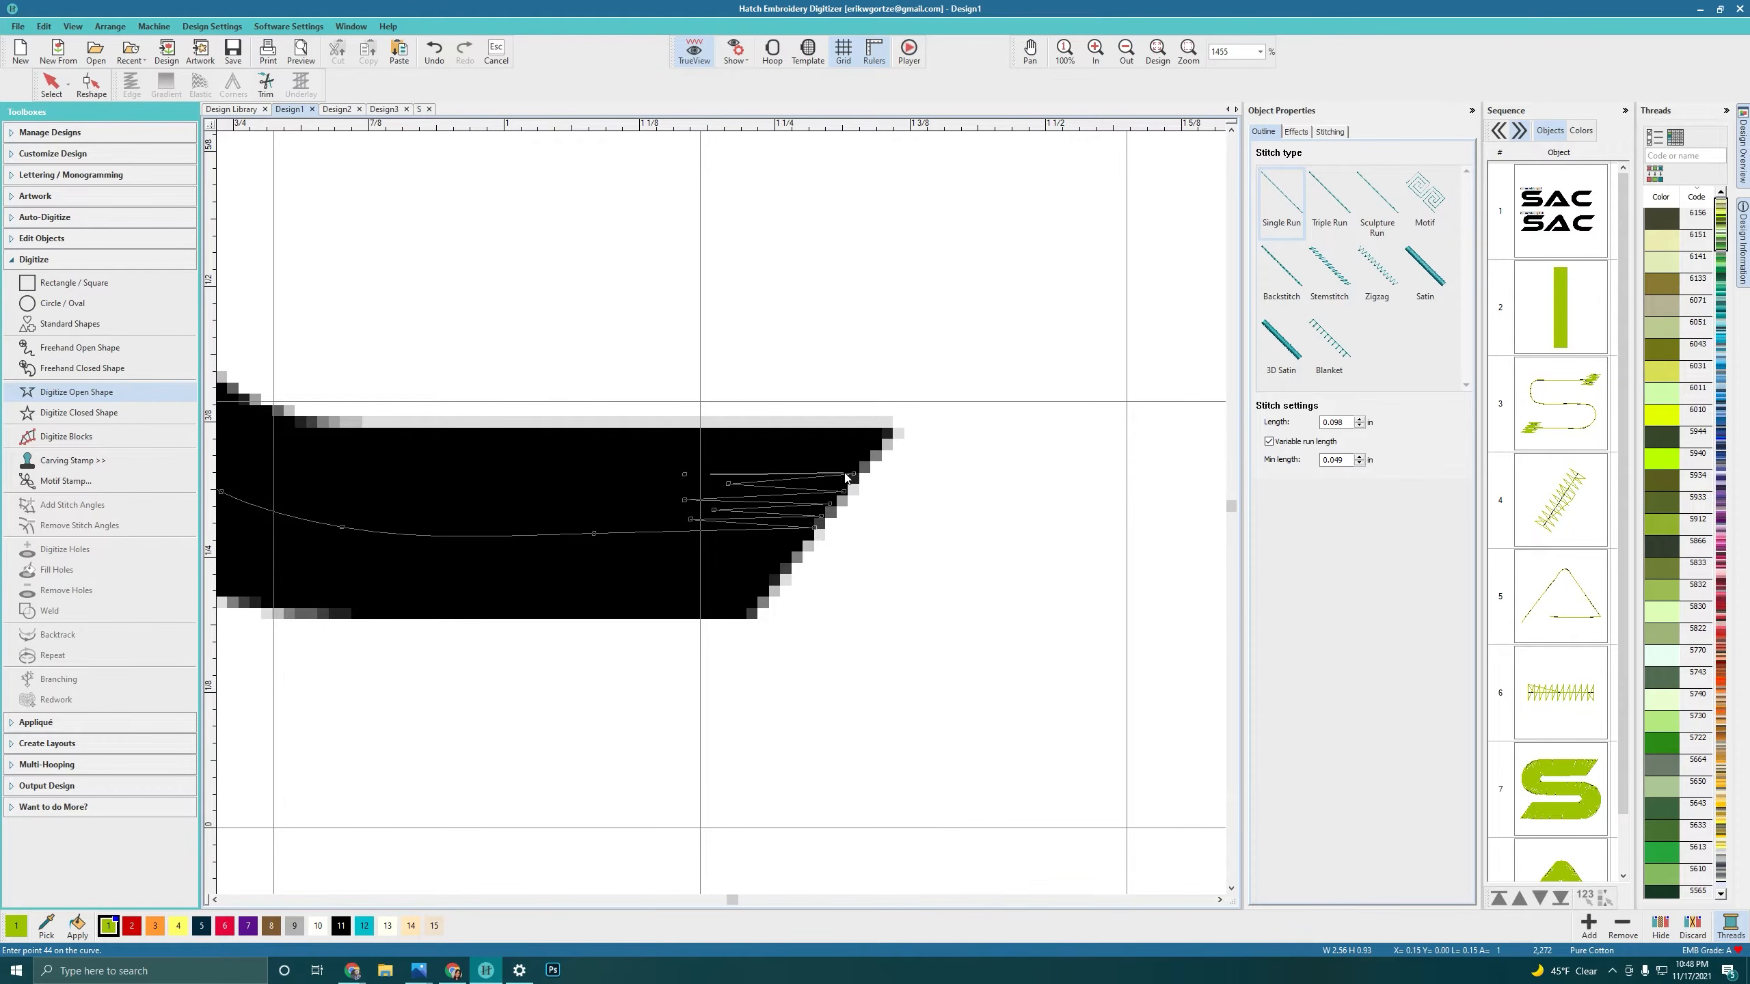
{"action": "left_click", "coordinate": [842, 478]}
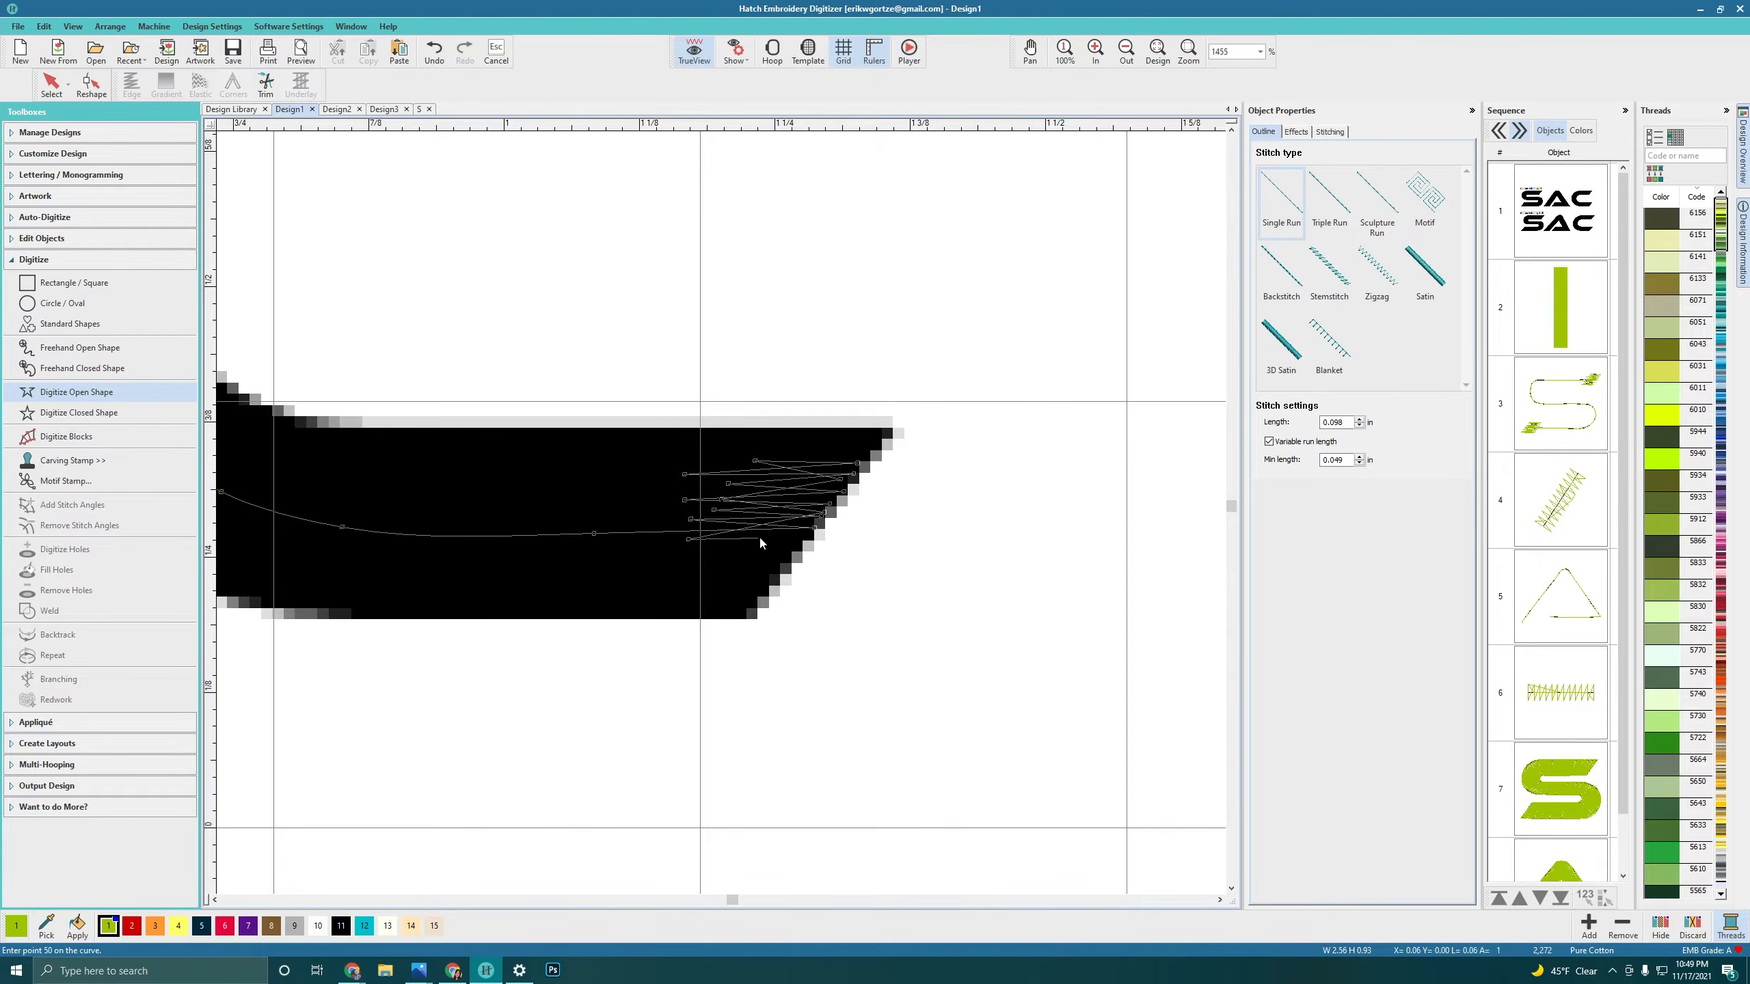
Step: Zigzag the run across the lower half of the bottom arm's slanted end, return it to the arm's middle and finish the shape
{"action": "left_click", "coordinate": [788, 539]}
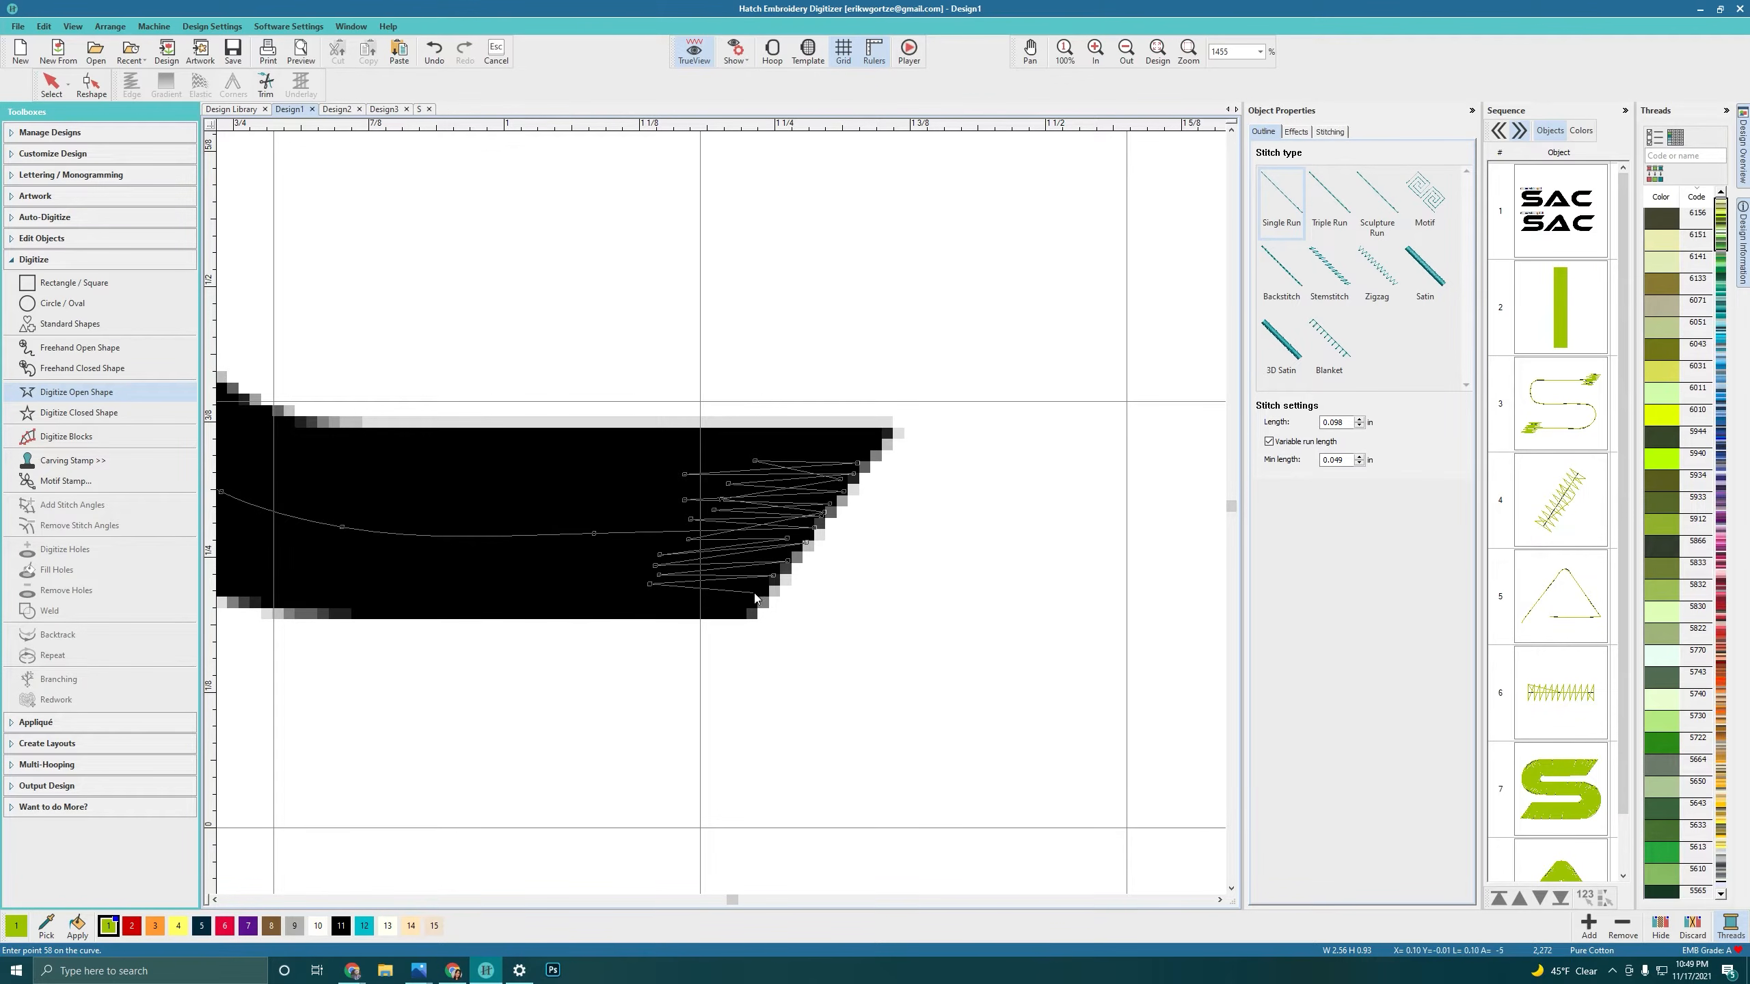
{"action": "left_click", "coordinate": [695, 538]}
{"action": "left_click", "coordinate": [804, 530]}
{"action": "left_click", "coordinate": [580, 530]}
{"action": "key", "text": "Return"}
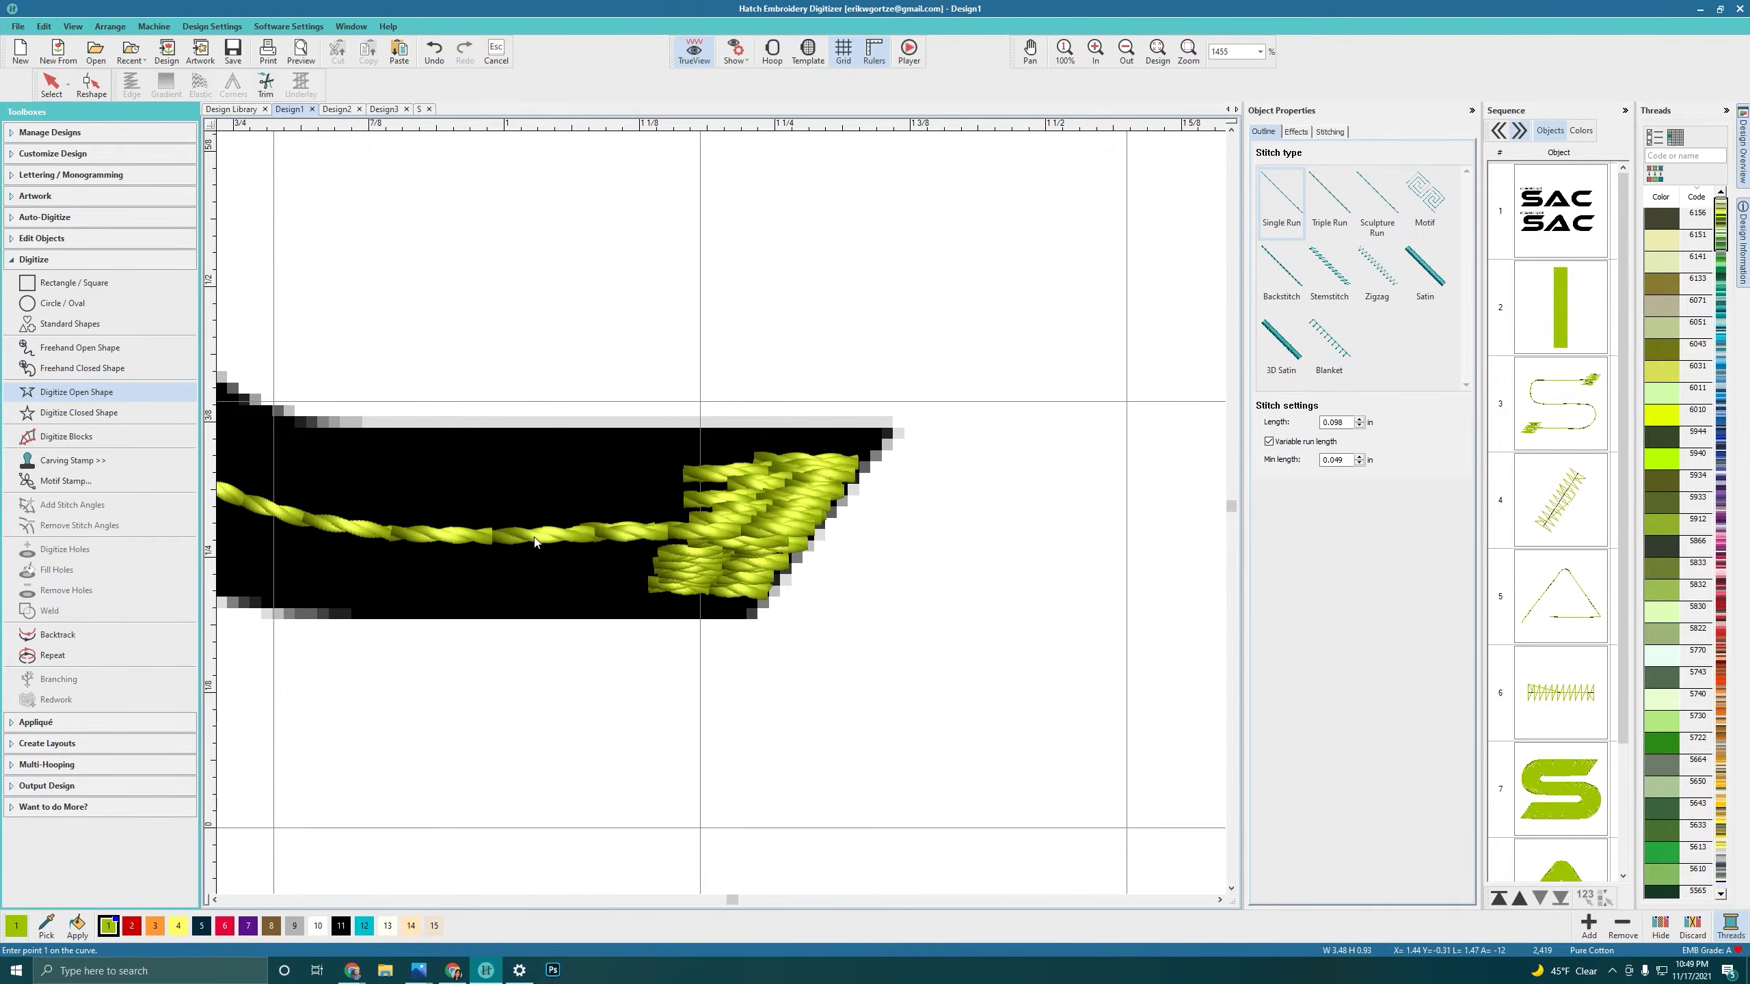
{"action": "scroll", "coordinate": [730, 489], "scroll_direction": "down", "scroll_amount": 2}
{"action": "scroll", "coordinate": [730, 490], "scroll_direction": "up", "scroll_amount": 1}
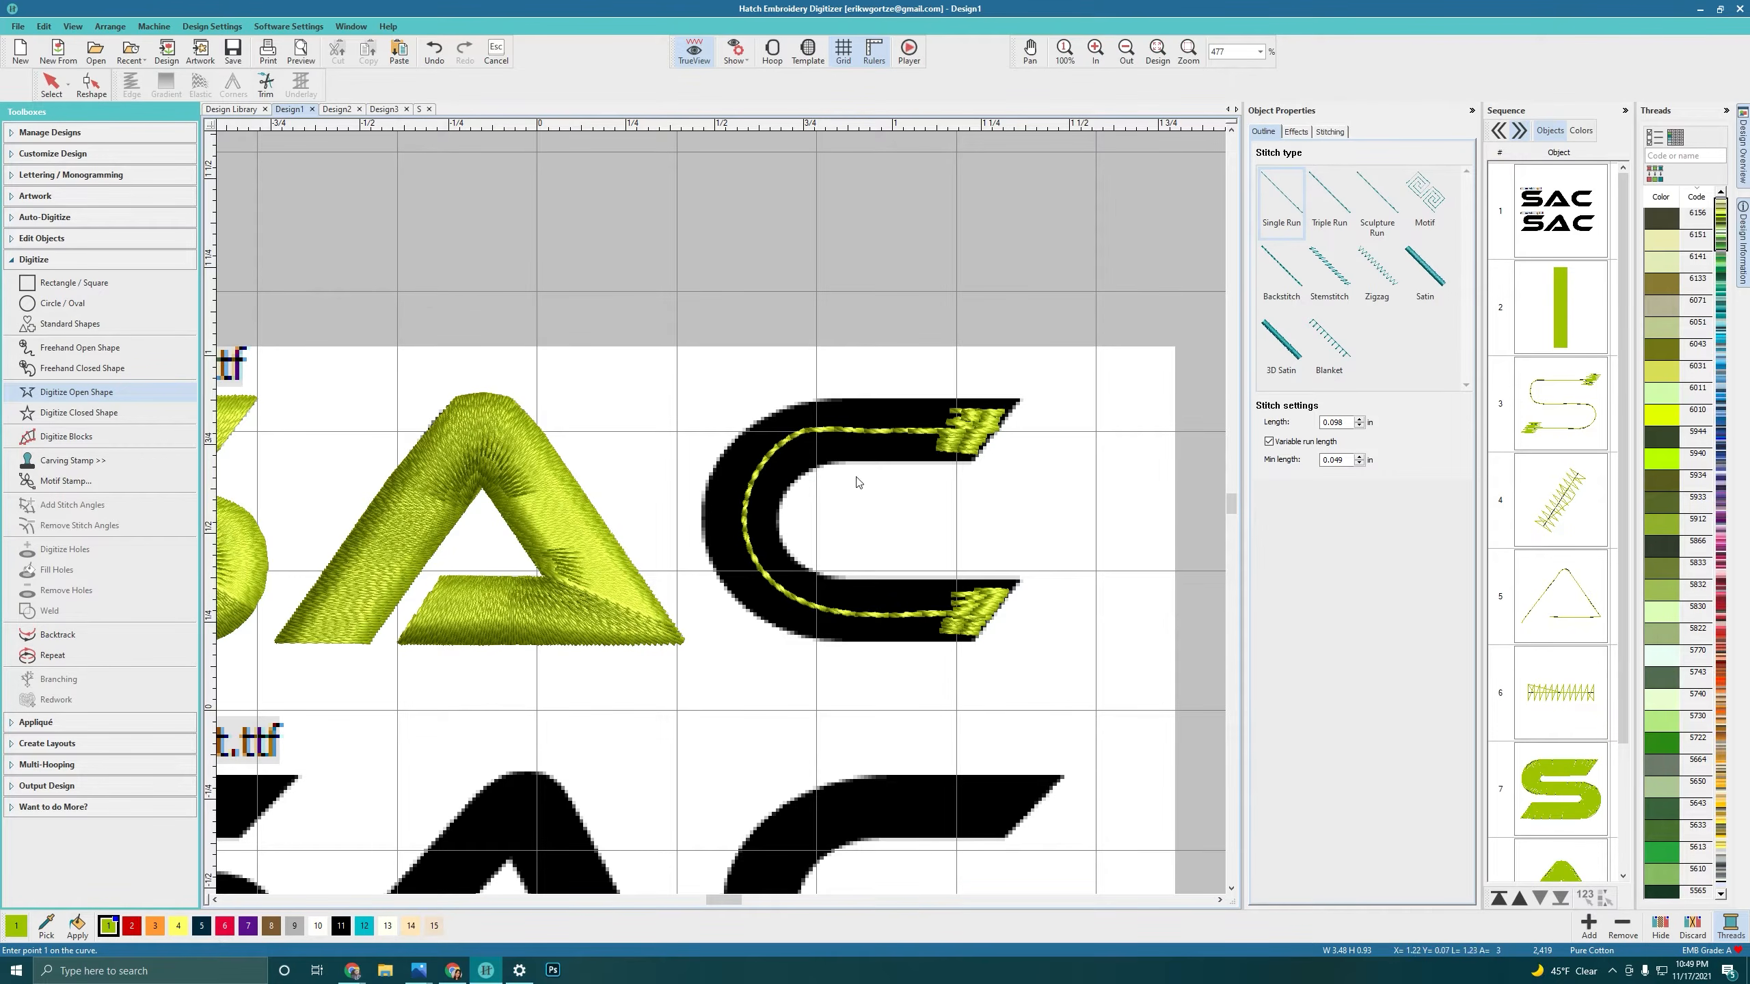
Step: Examine the tie-in, tie-off and trim settings of the C's tack-down run
{"action": "scroll", "coordinate": [1614, 798], "scroll_direction": "down", "scroll_amount": 2}
{"action": "left_click", "coordinate": [1567, 799]}
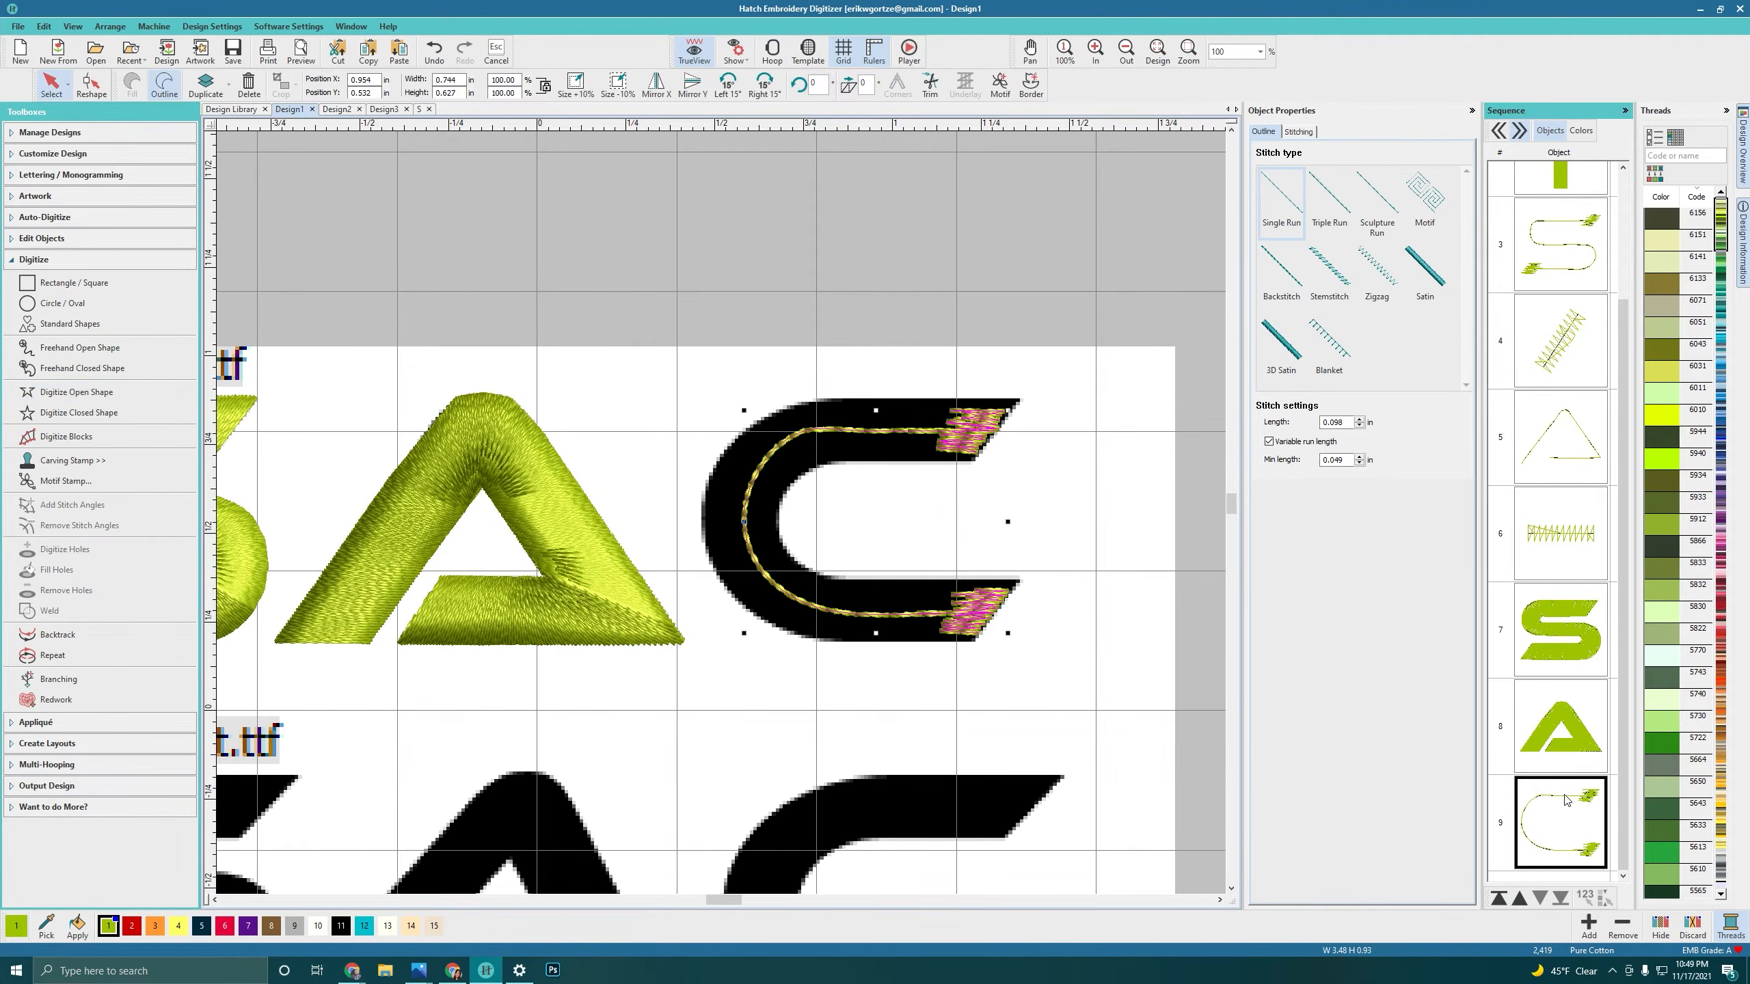
{"action": "left_click", "coordinate": [1298, 132]}
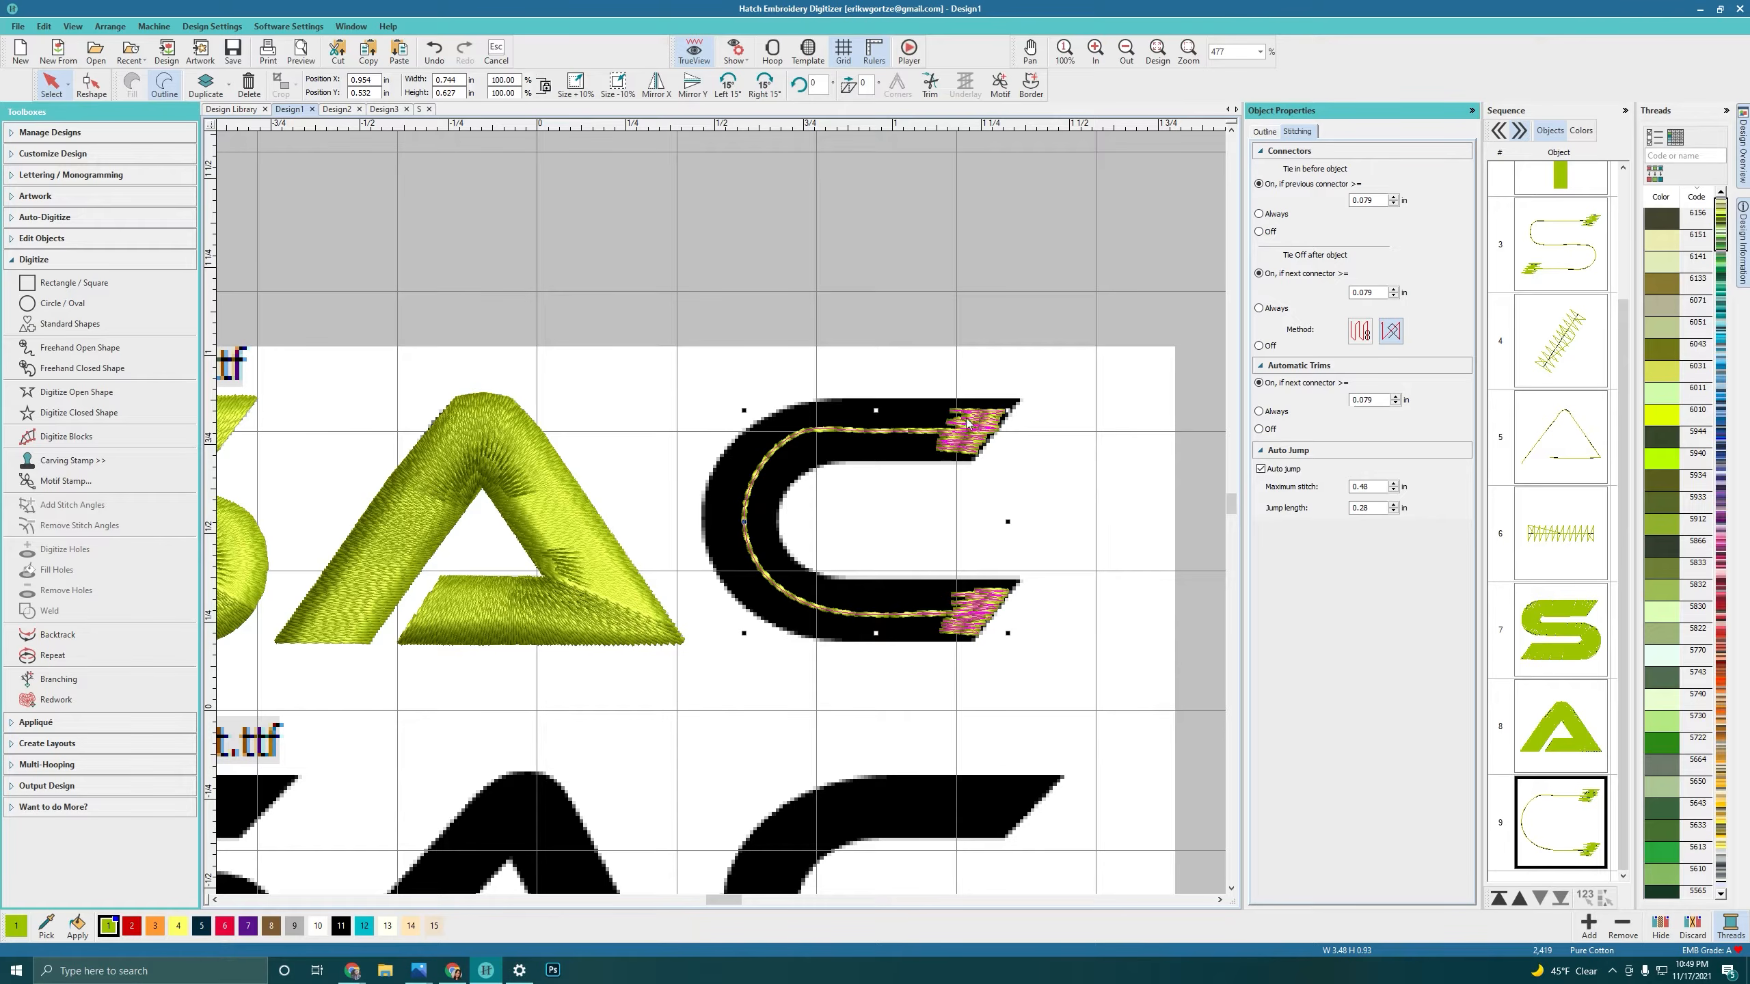
{"action": "scroll", "coordinate": [760, 605], "scroll_direction": "down", "scroll_amount": 2}
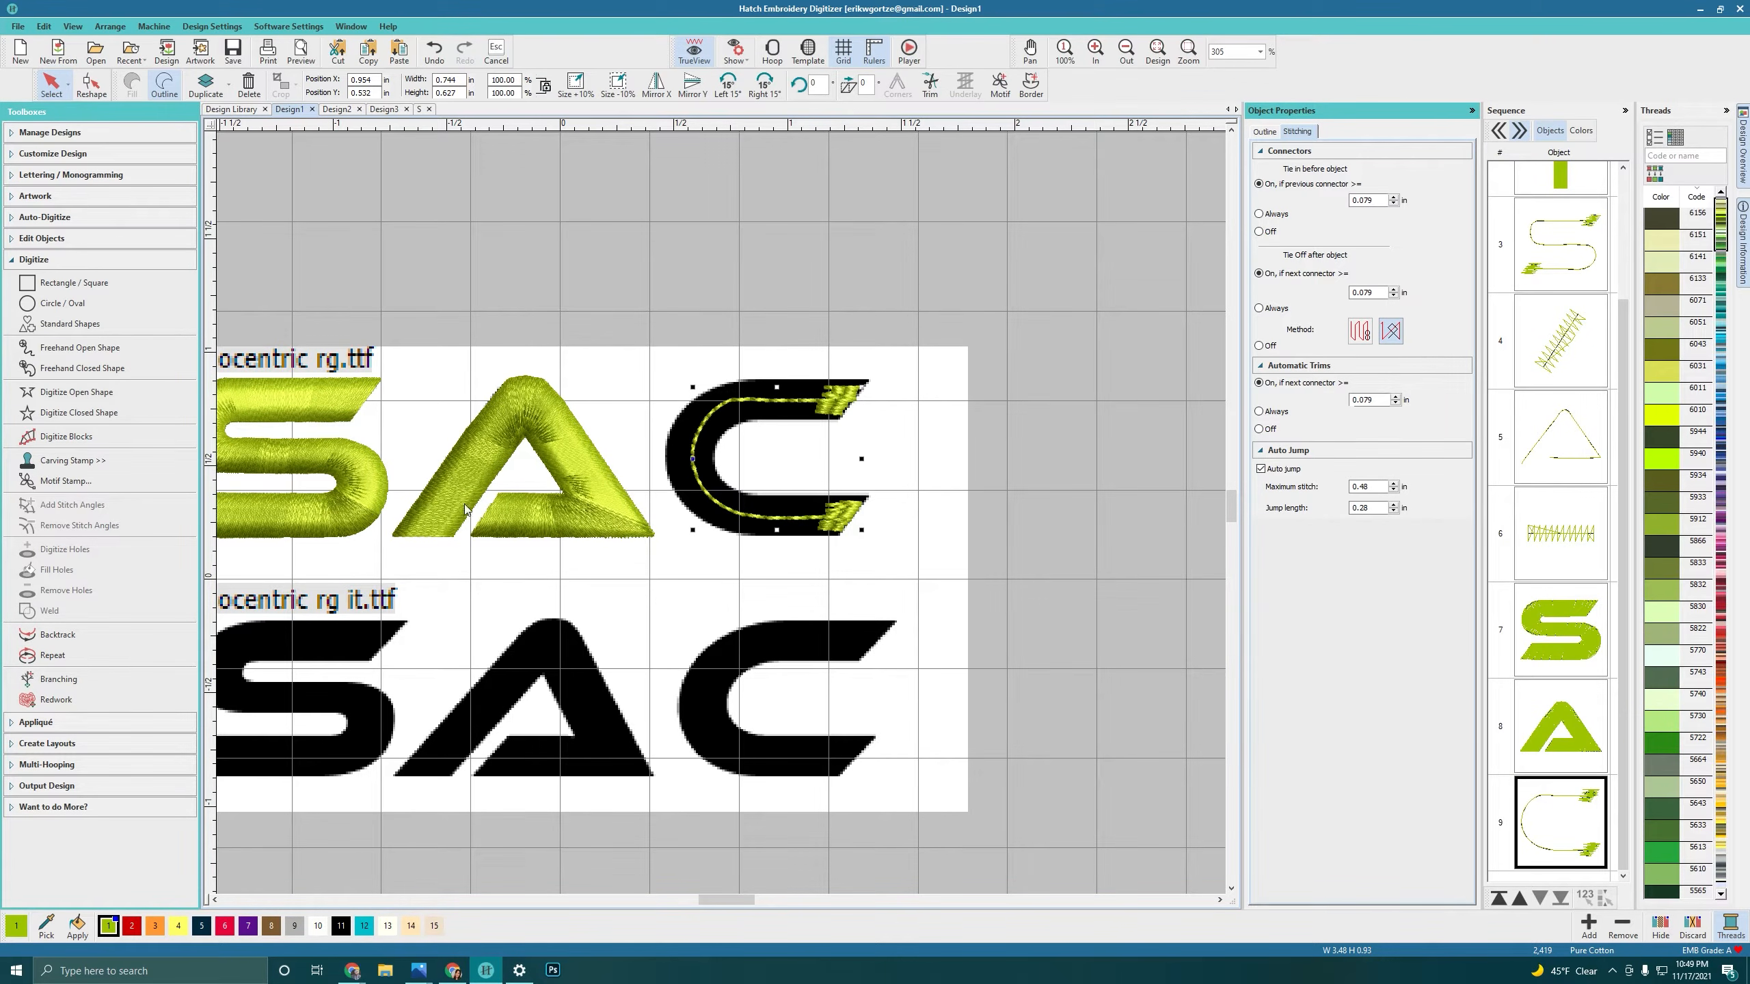
Step: Start a closed shape for the C's outline at the slanted end of its top arm
{"action": "left_click", "coordinate": [77, 413]}
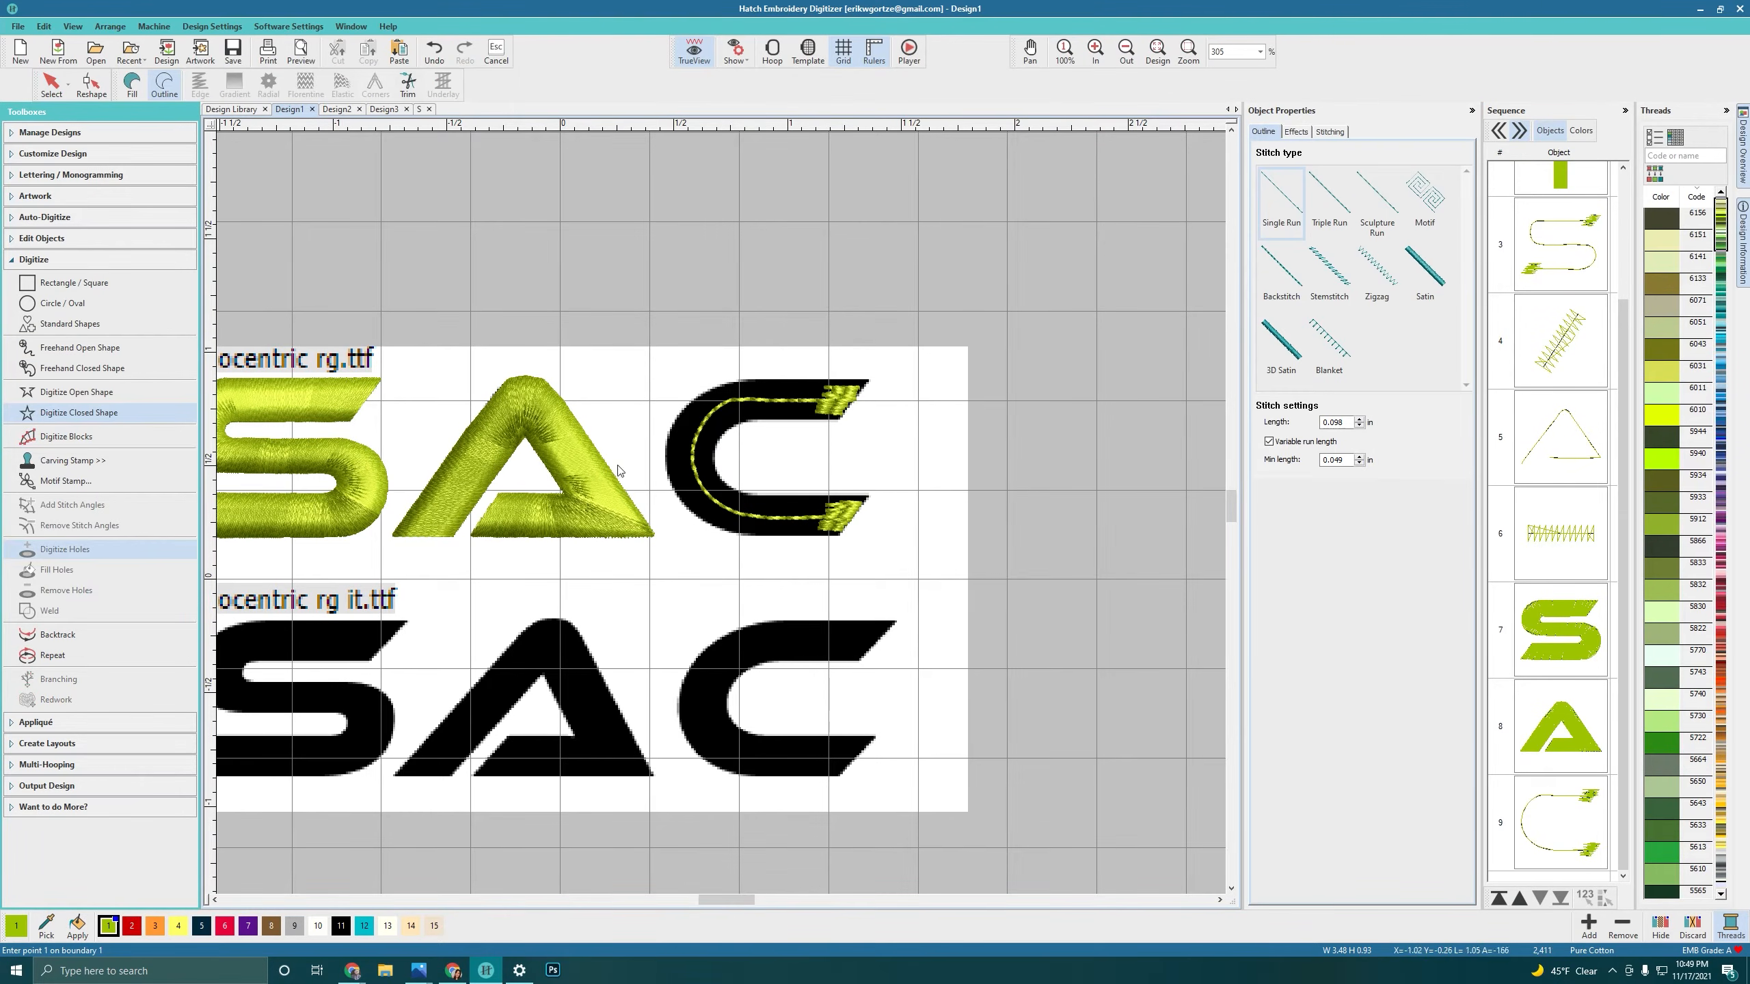
{"action": "scroll", "coordinate": [724, 517], "scroll_direction": "up", "scroll_amount": 3}
{"action": "scroll", "coordinate": [723, 517], "scroll_direction": "up", "scroll_amount": 4}
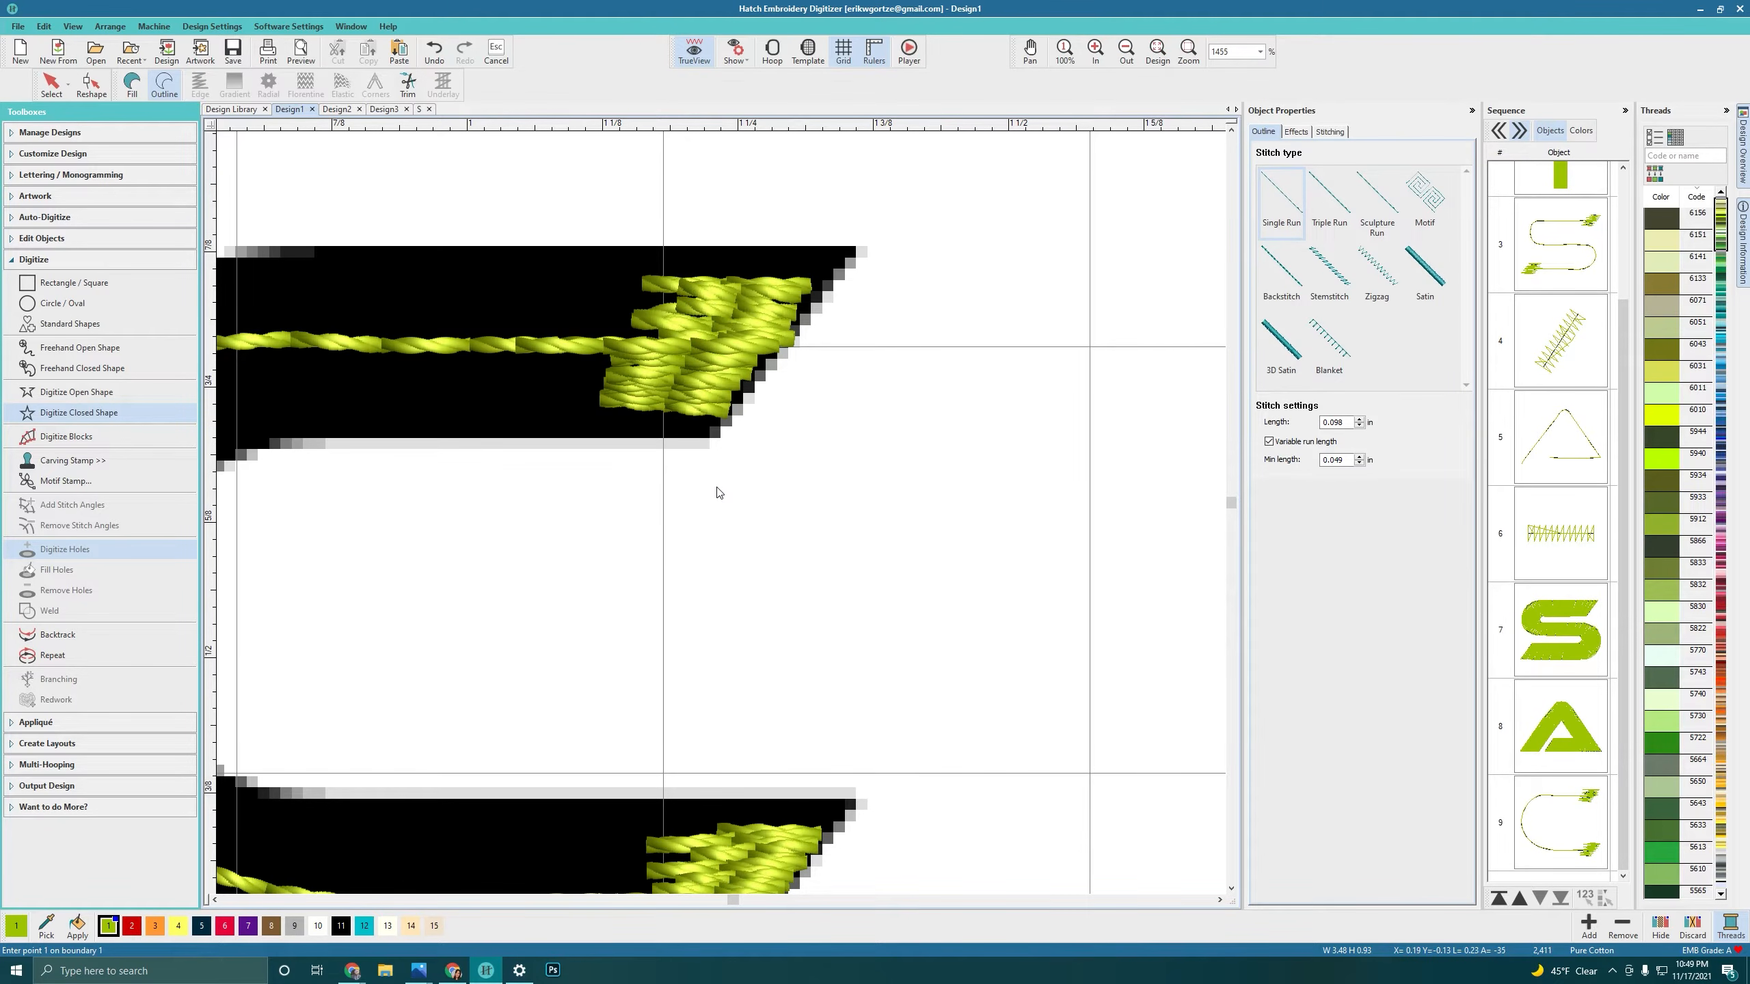
{"action": "key", "text": "alt+z"}
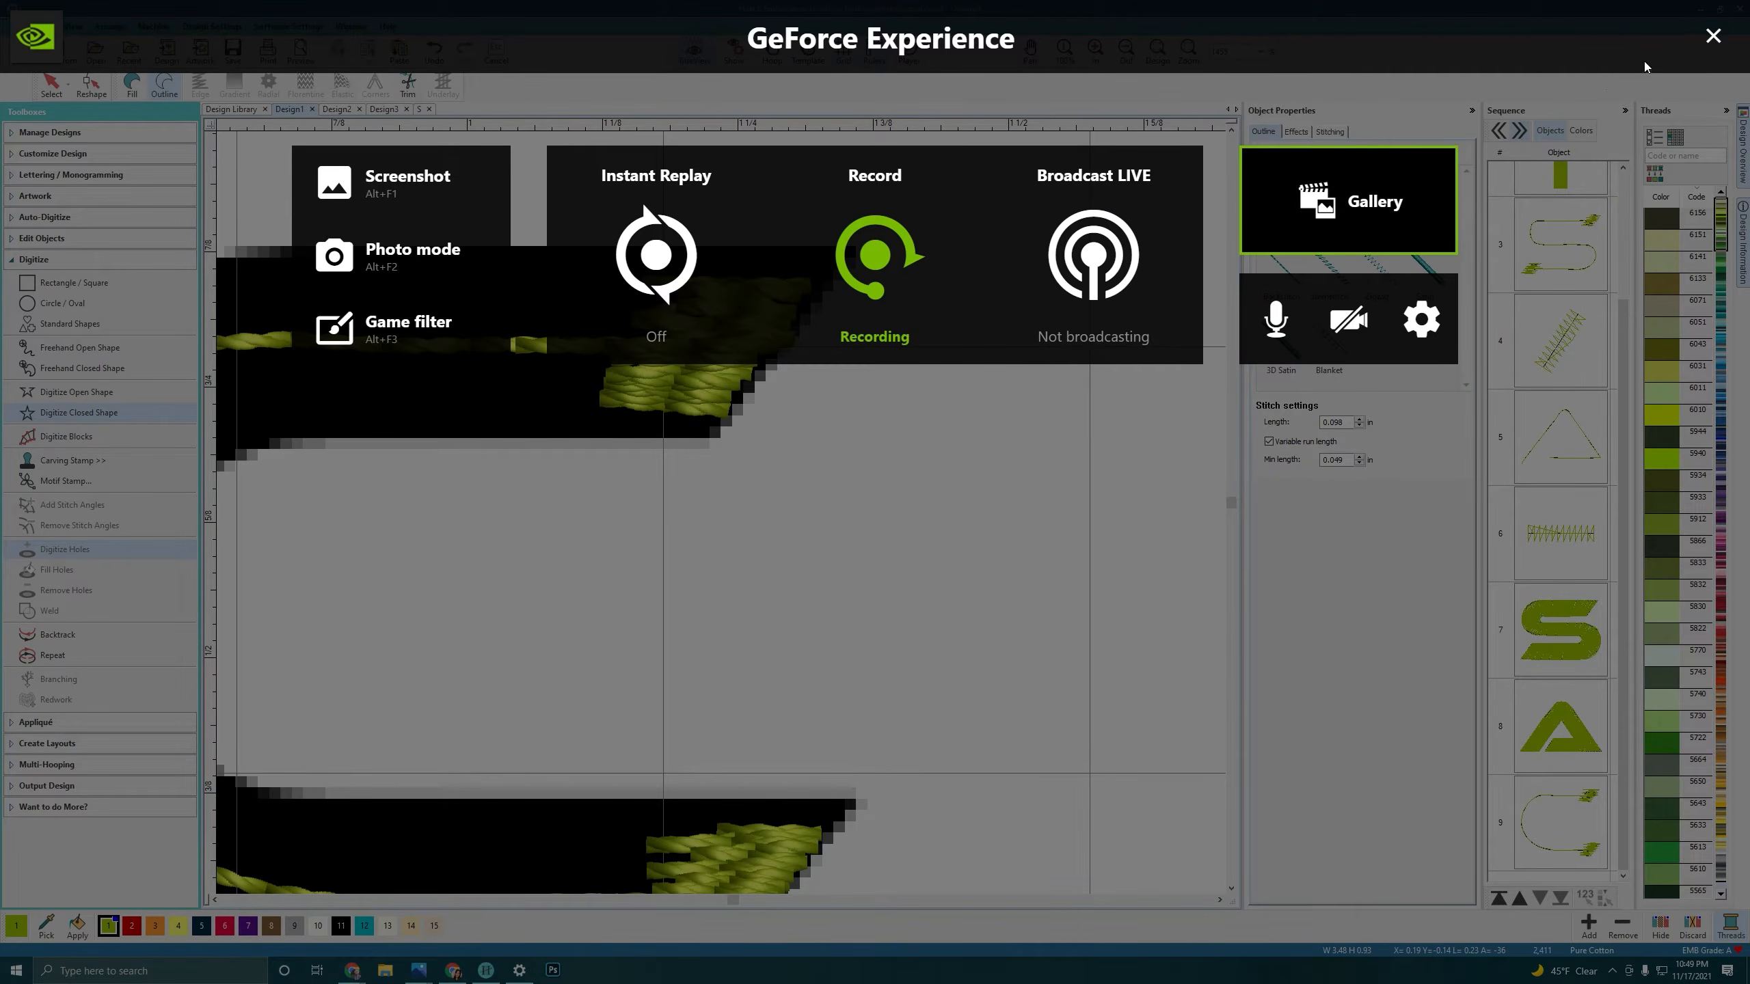
{"action": "left_click", "coordinate": [1714, 35]}
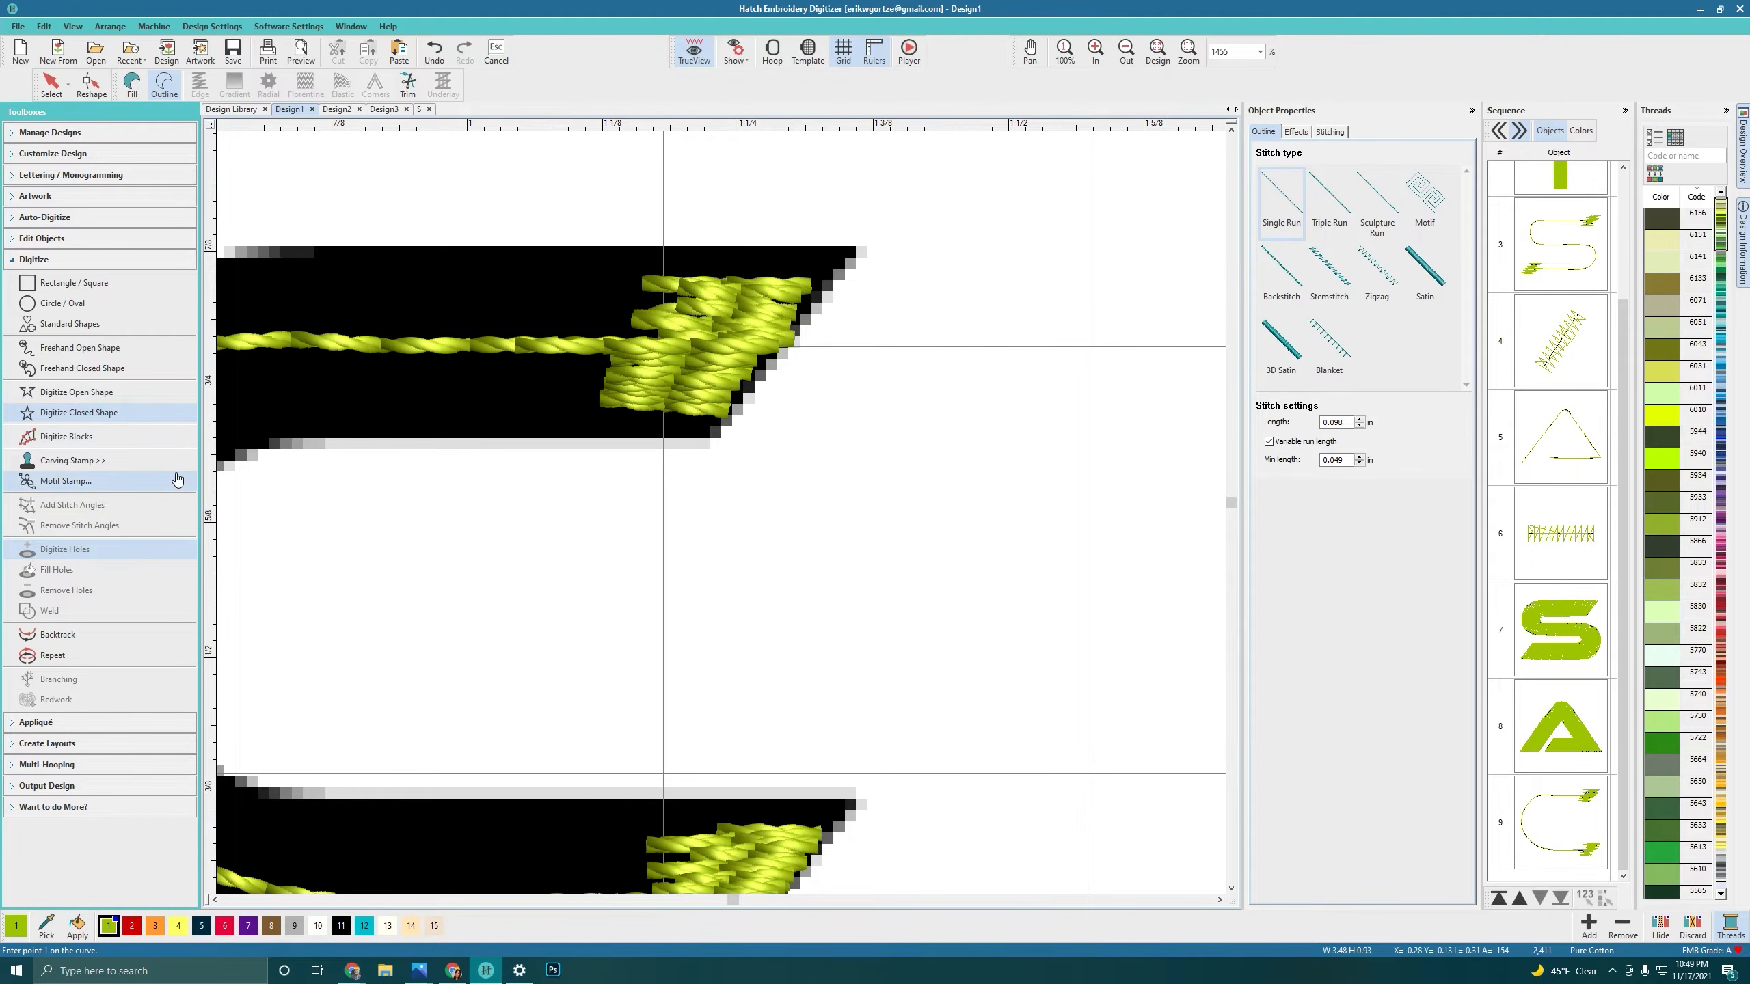
Step: Outline the top arm's slanted end from its lower corner to its upper tip, re-placing the tip point exactly on the corner
{"action": "left_click", "coordinate": [714, 440]}
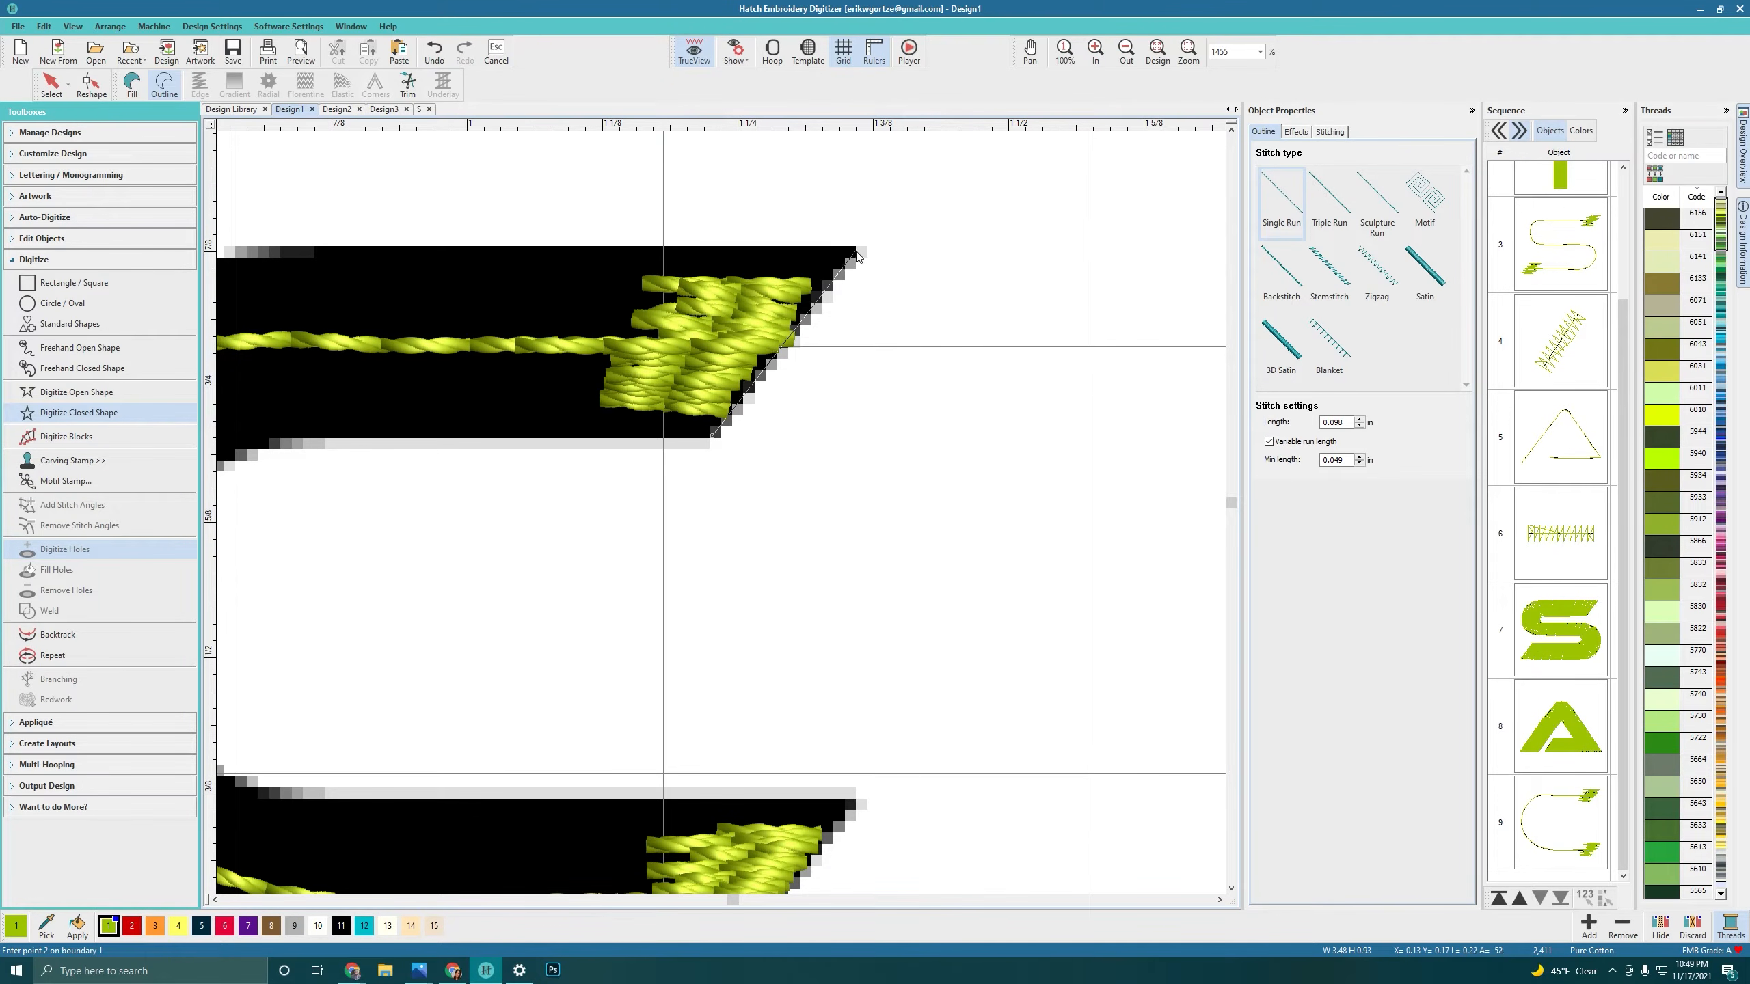
{"action": "scroll", "coordinate": [718, 512], "scroll_direction": "down", "scroll_amount": 2}
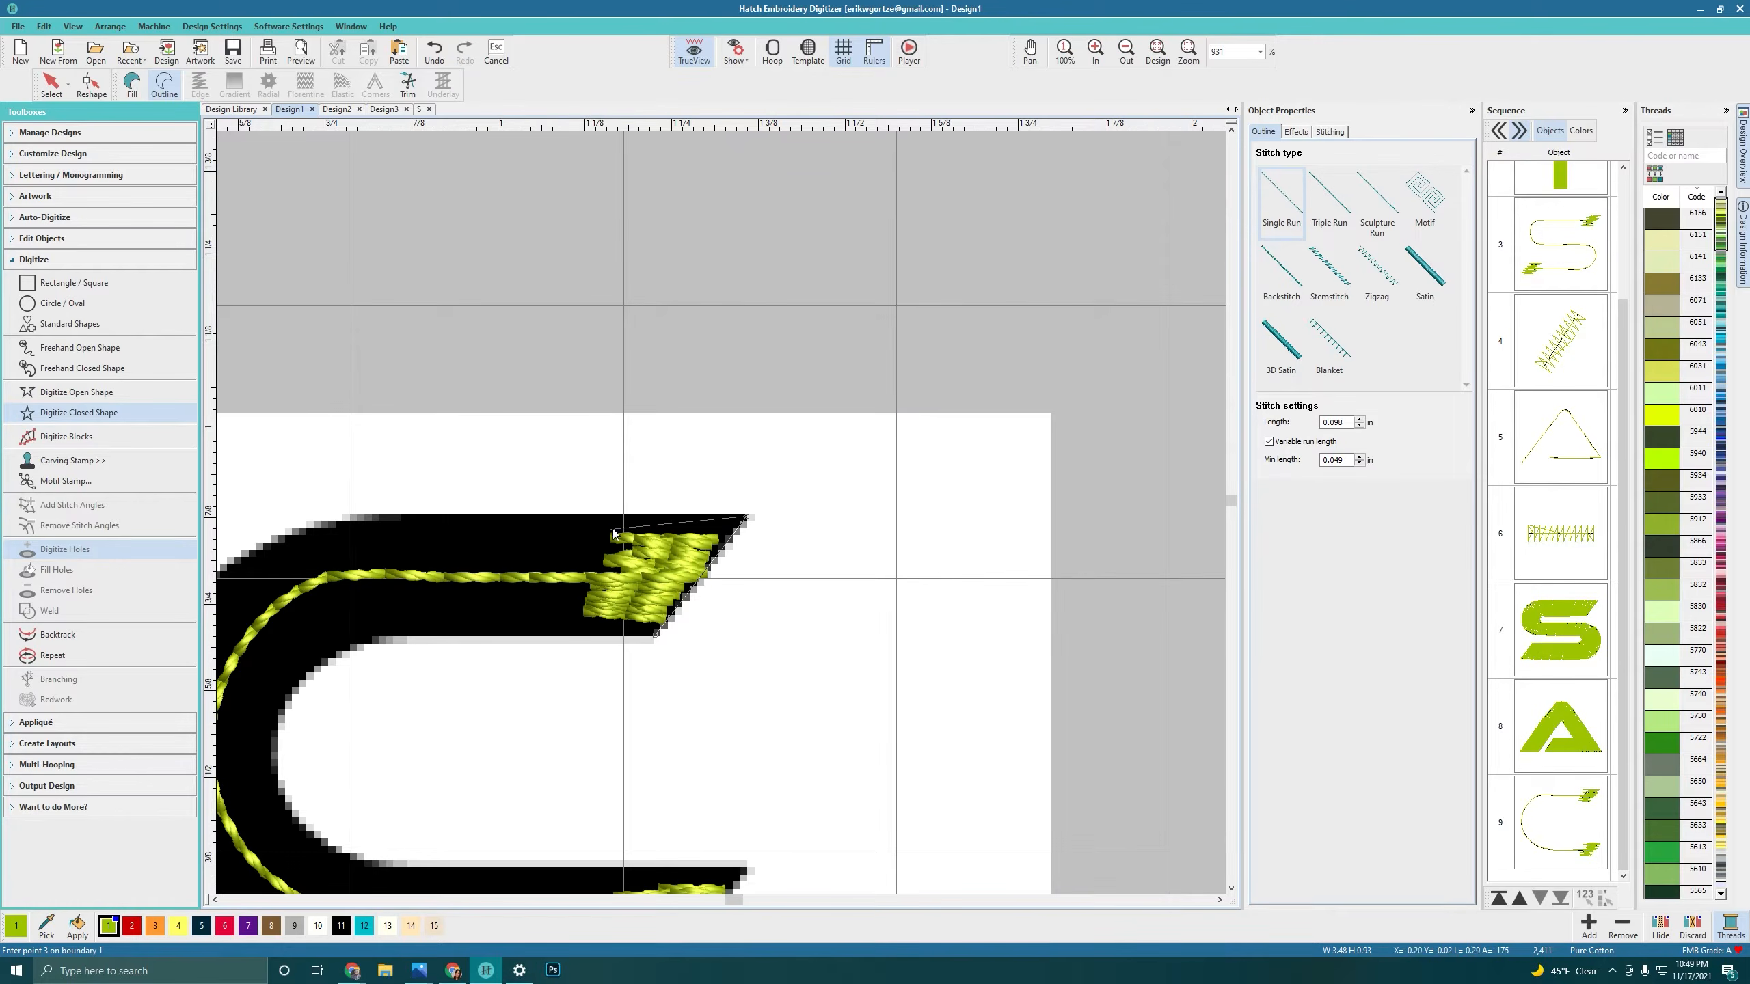
{"action": "key", "text": "BackSpace"}
{"action": "scroll", "coordinate": [709, 523], "scroll_direction": "up", "scroll_amount": 4}
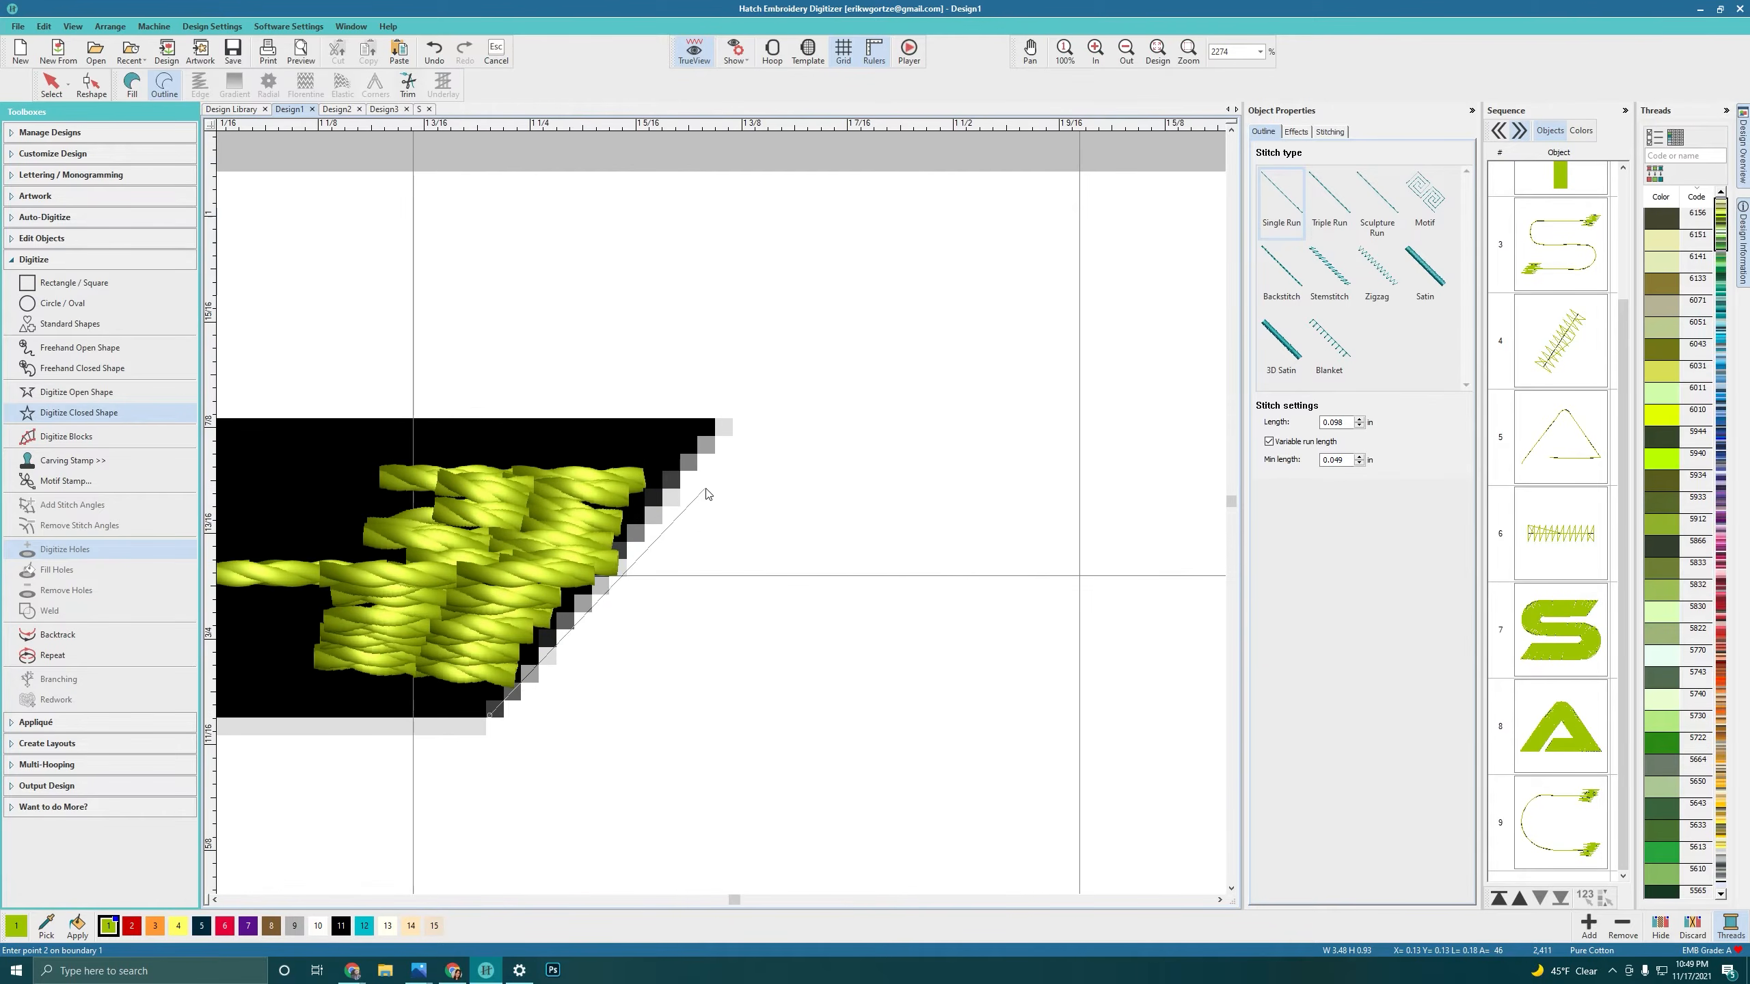
{"action": "left_click", "coordinate": [718, 427]}
Step: Outline the C's top edge and follow its outer curve down to the upper part of the rounded side
{"action": "scroll", "coordinate": [583, 530], "scroll_direction": "up", "scroll_amount": 5}
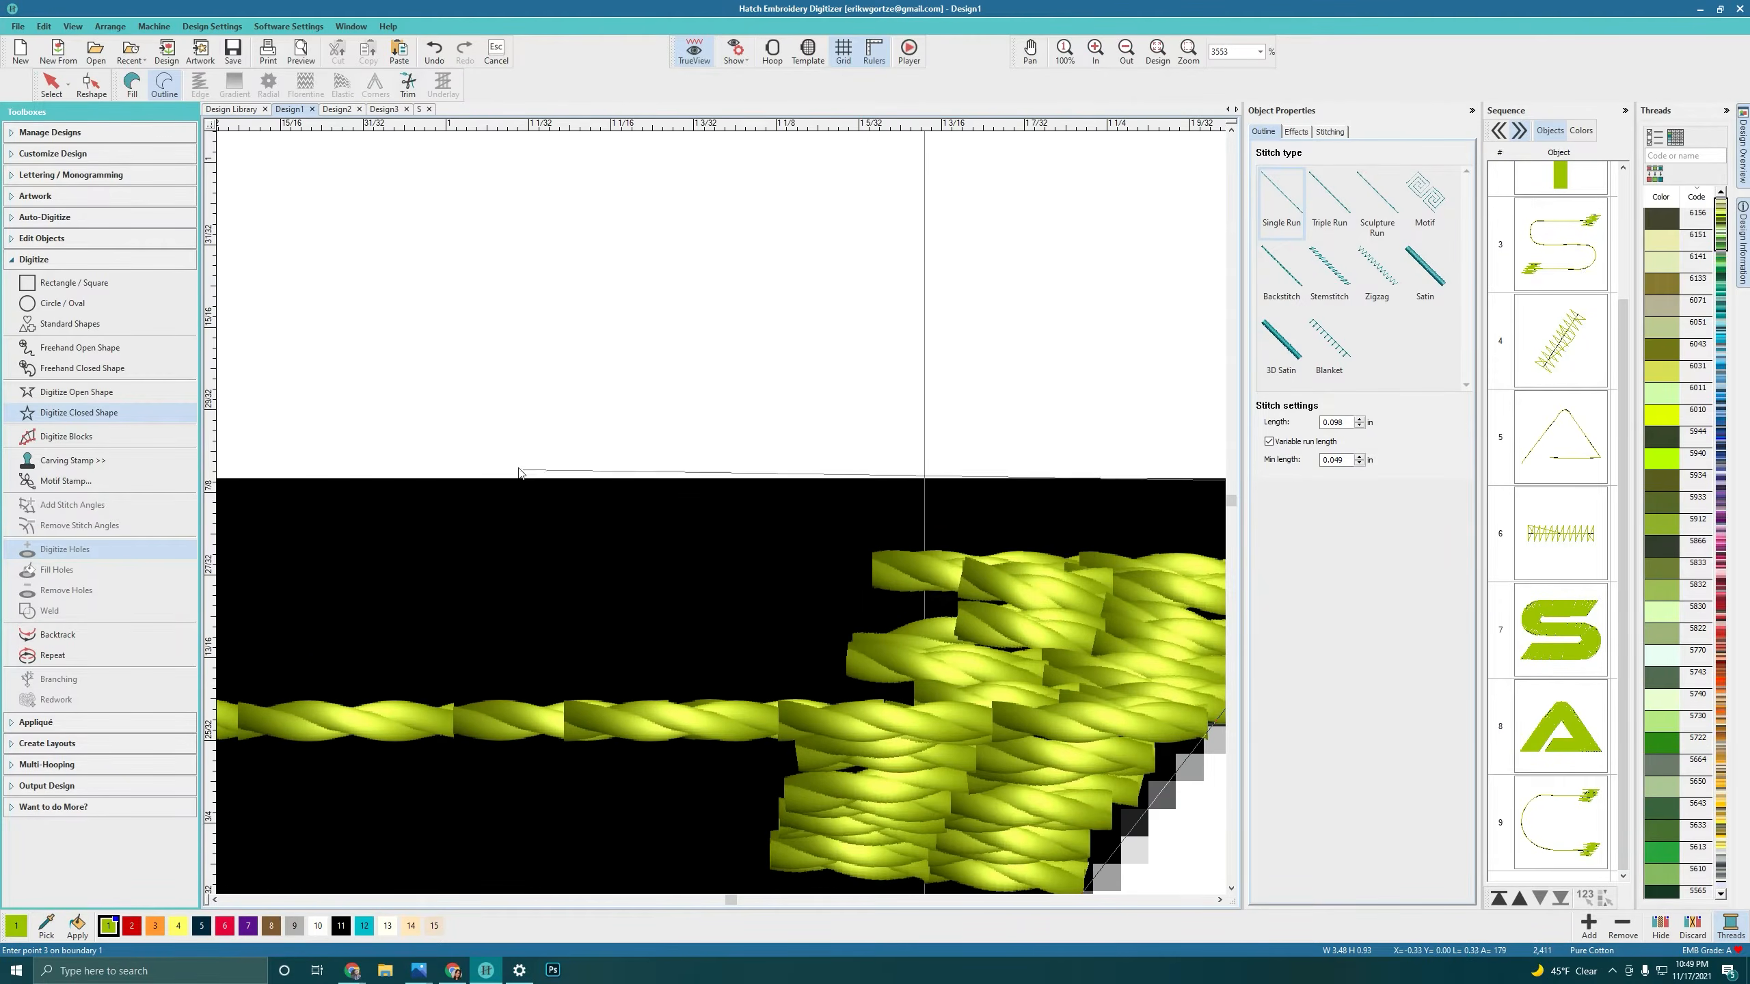
{"action": "scroll", "coordinate": [306, 556], "scroll_direction": "down", "scroll_amount": 6}
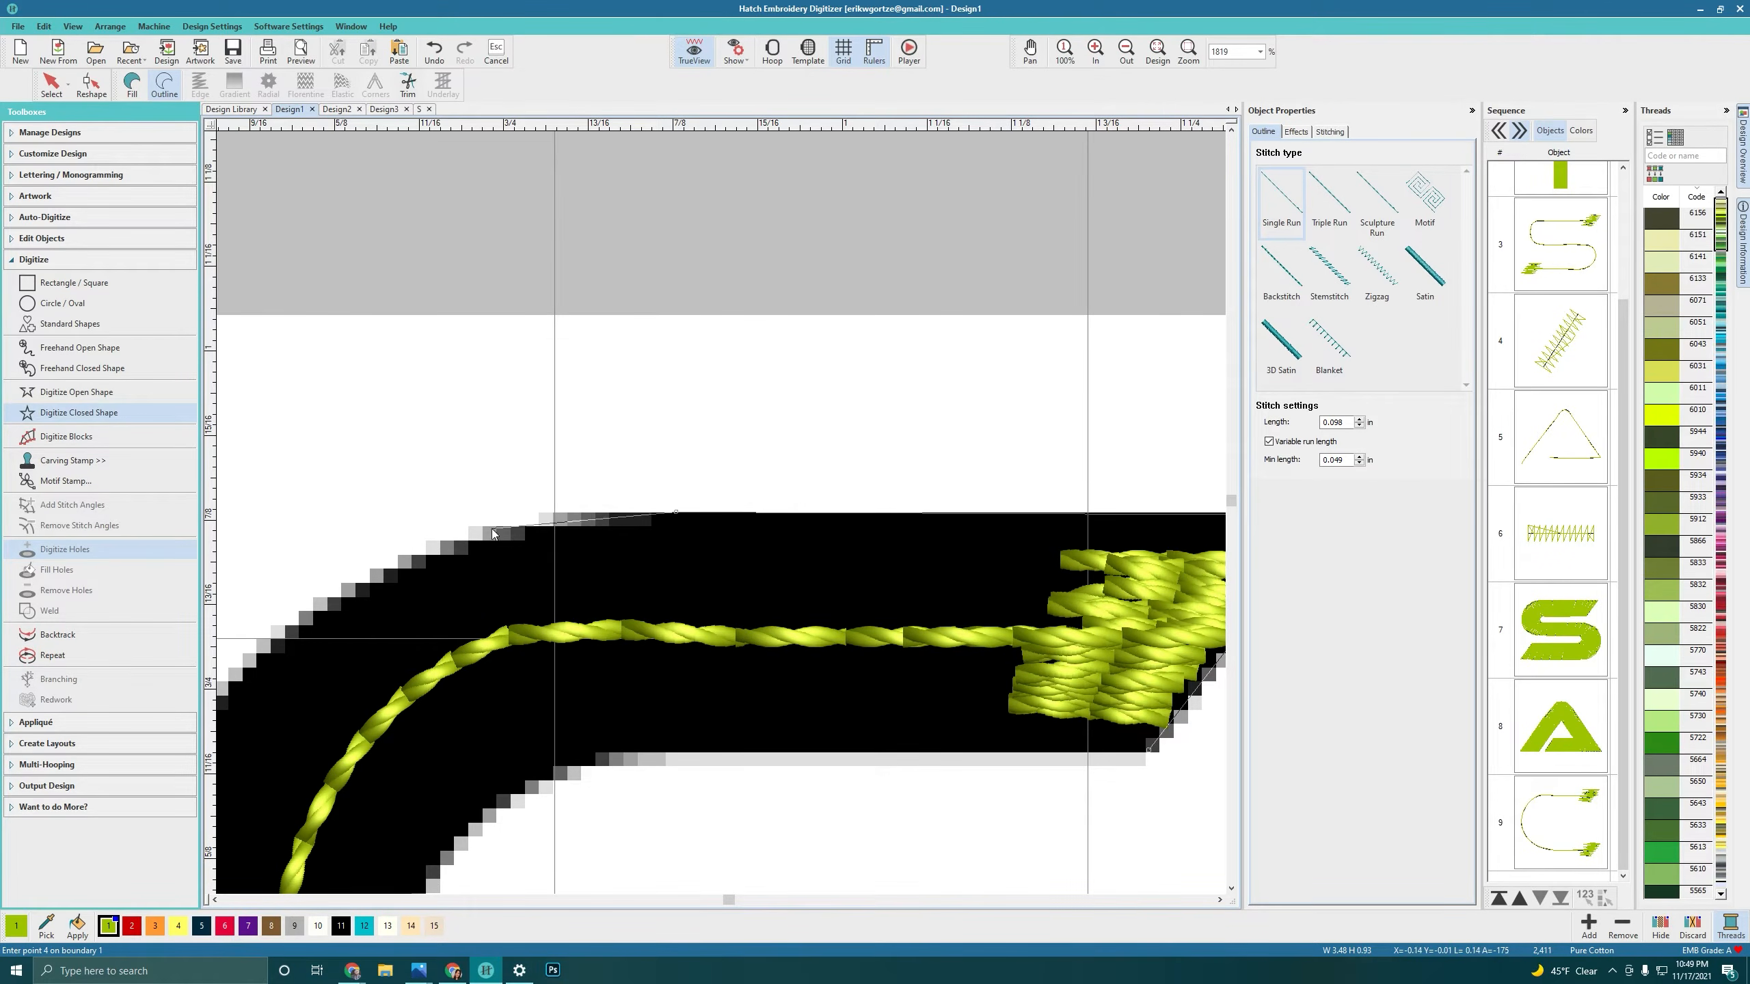
{"action": "left_click", "coordinate": [469, 531]}
{"action": "scroll", "coordinate": [469, 532], "scroll_direction": "down", "scroll_amount": 1}
{"action": "right_click", "coordinate": [718, 526]}
{"action": "right_click", "coordinate": [629, 666]}
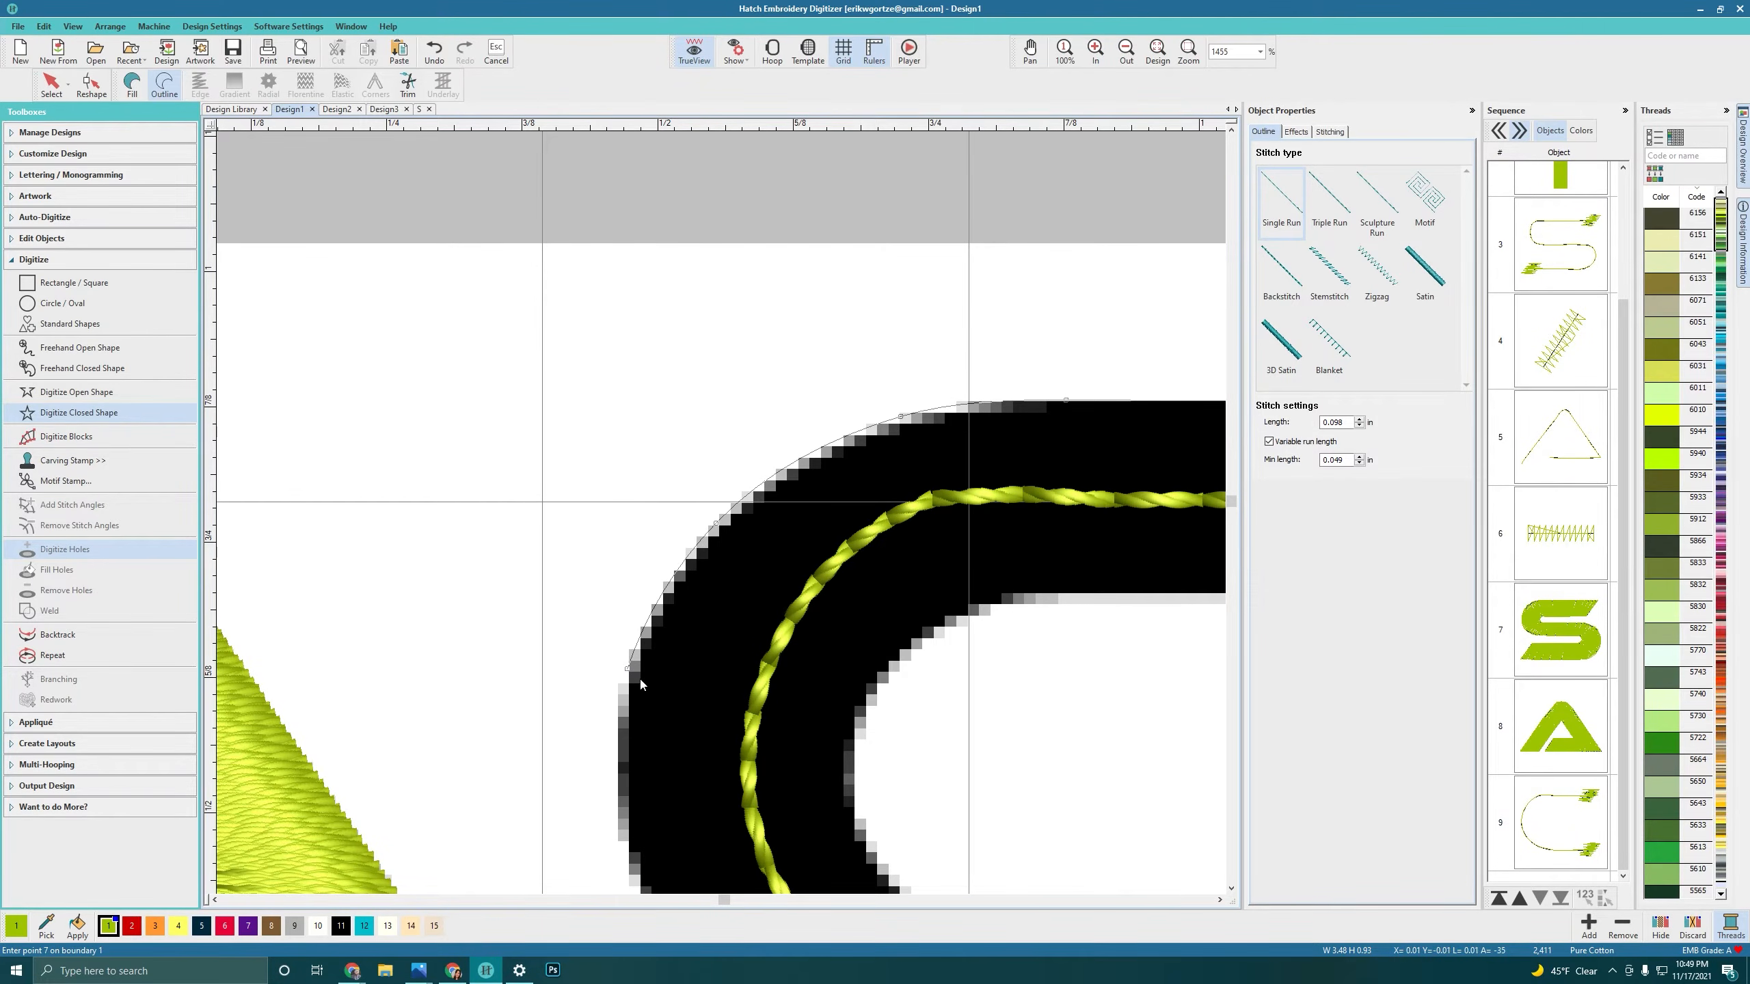
{"action": "scroll", "coordinate": [638, 680], "scroll_direction": "down", "scroll_amount": 3}
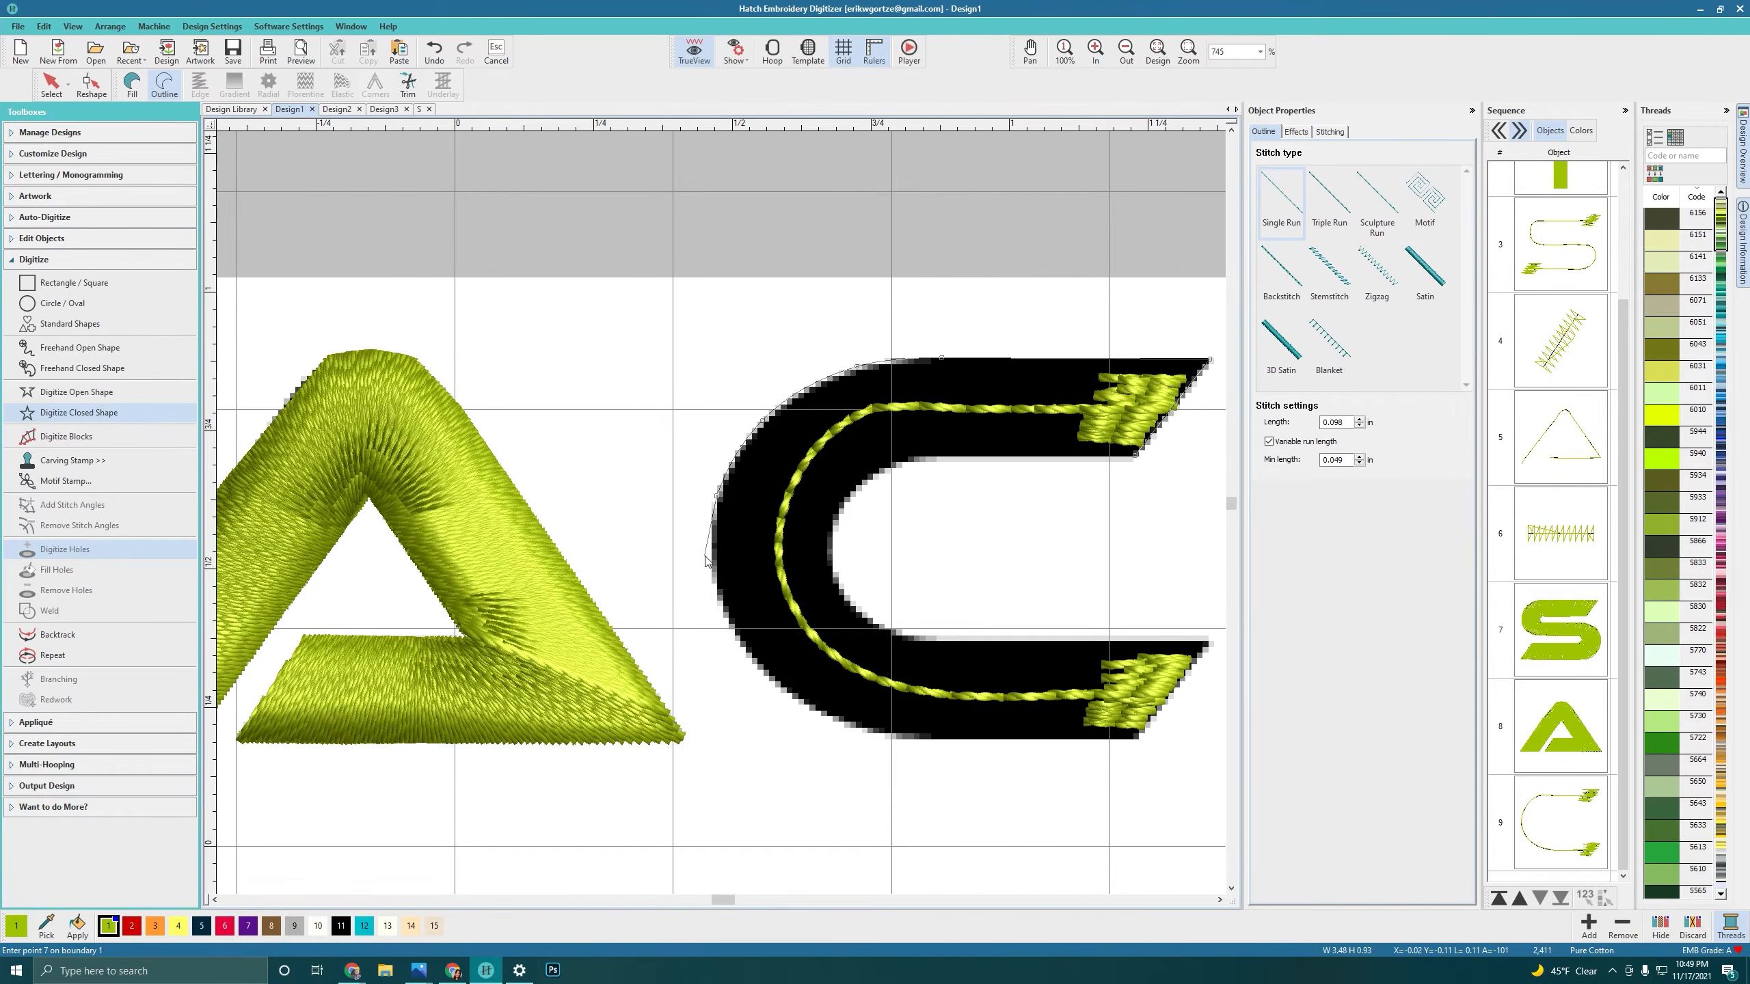
Step: Continue the C's outline with curve points around the lower outer bend to the start of the bottom arm's lower edge
{"action": "right_click", "coordinate": [718, 605]}
{"action": "right_click", "coordinate": [770, 677]}
{"action": "right_click", "coordinate": [848, 725]}
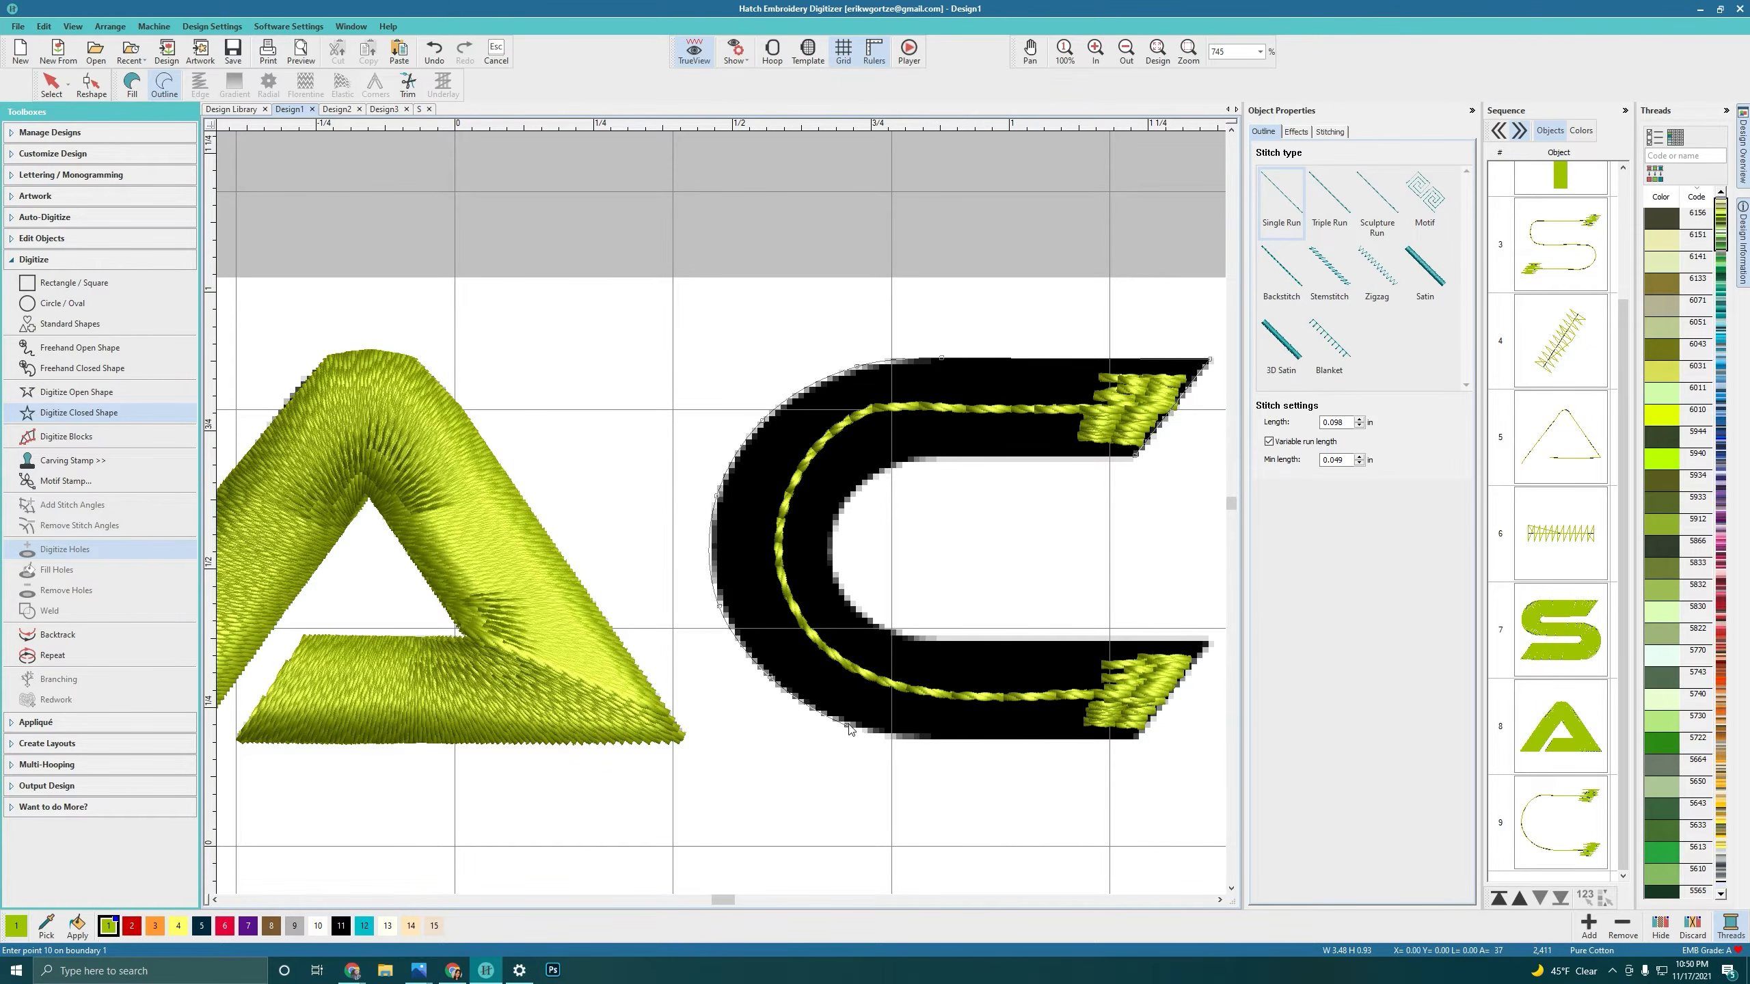
{"action": "right_click", "coordinate": [923, 742]}
{"action": "scroll", "coordinate": [758, 665], "scroll_direction": "up", "scroll_amount": 3}
{"action": "scroll", "coordinate": [723, 513], "scroll_direction": "down", "scroll_amount": 4}
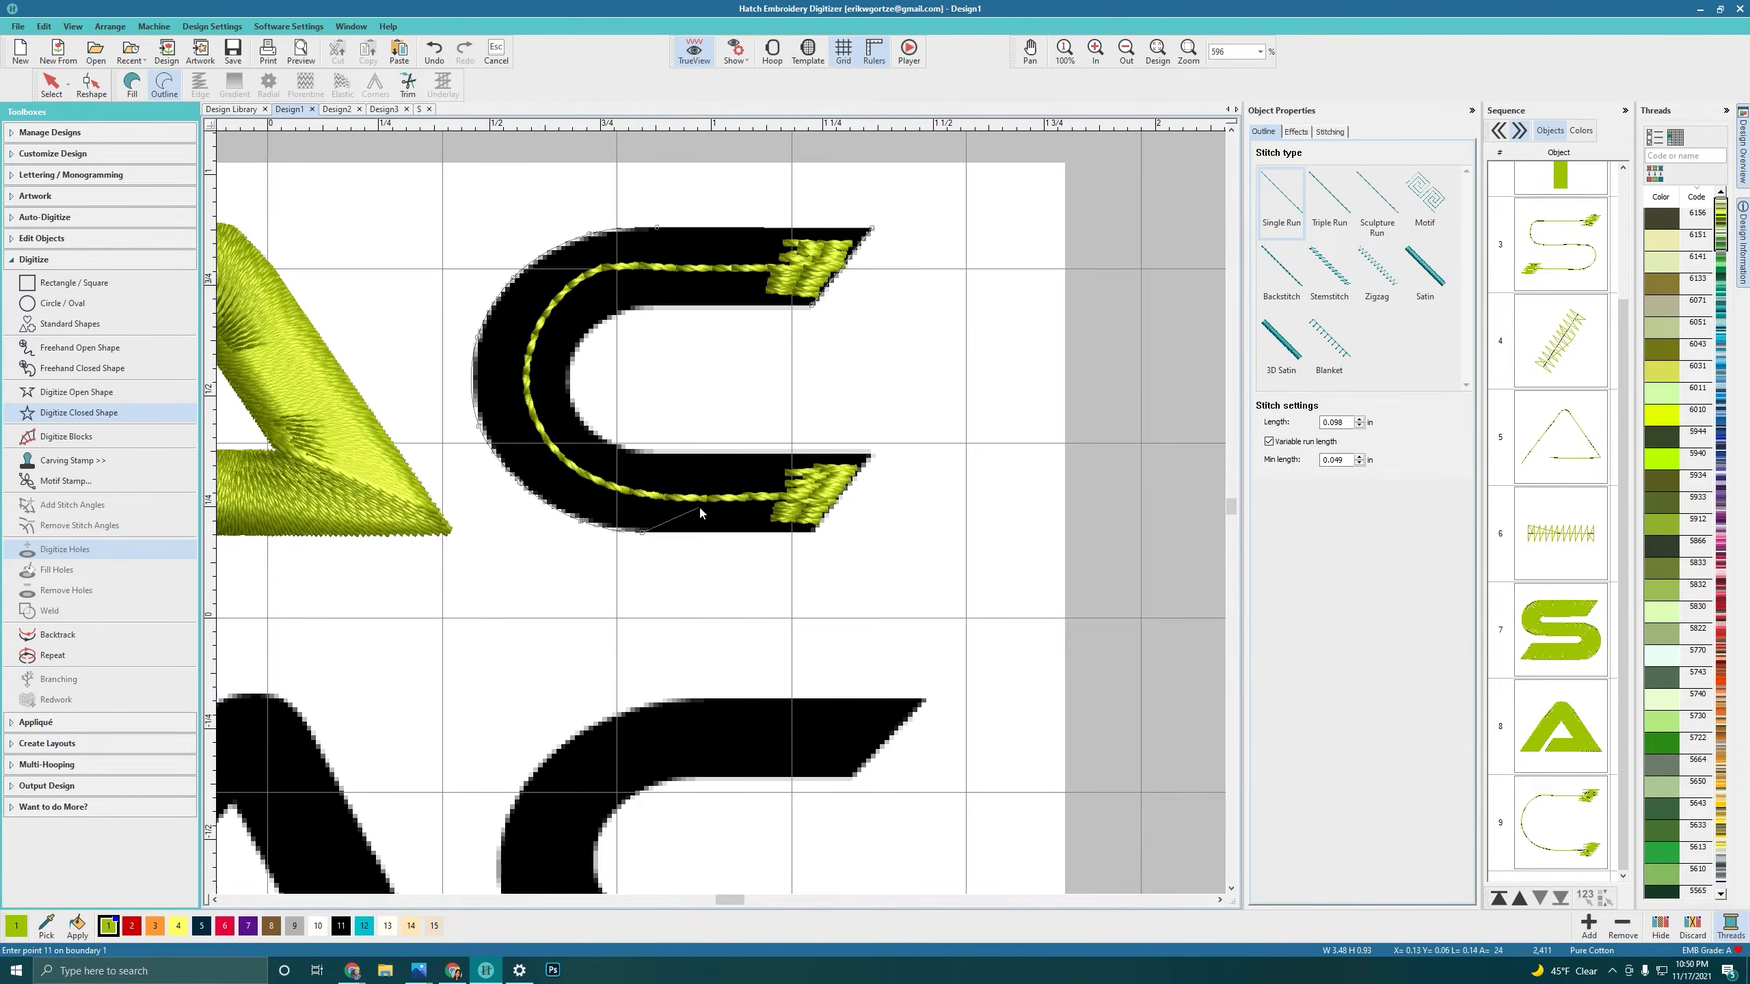
Step: Outline the bottom arm's slanted end from its lower corner up to its pointed tip
{"action": "scroll", "coordinate": [698, 504], "scroll_direction": "up", "scroll_amount": 5}
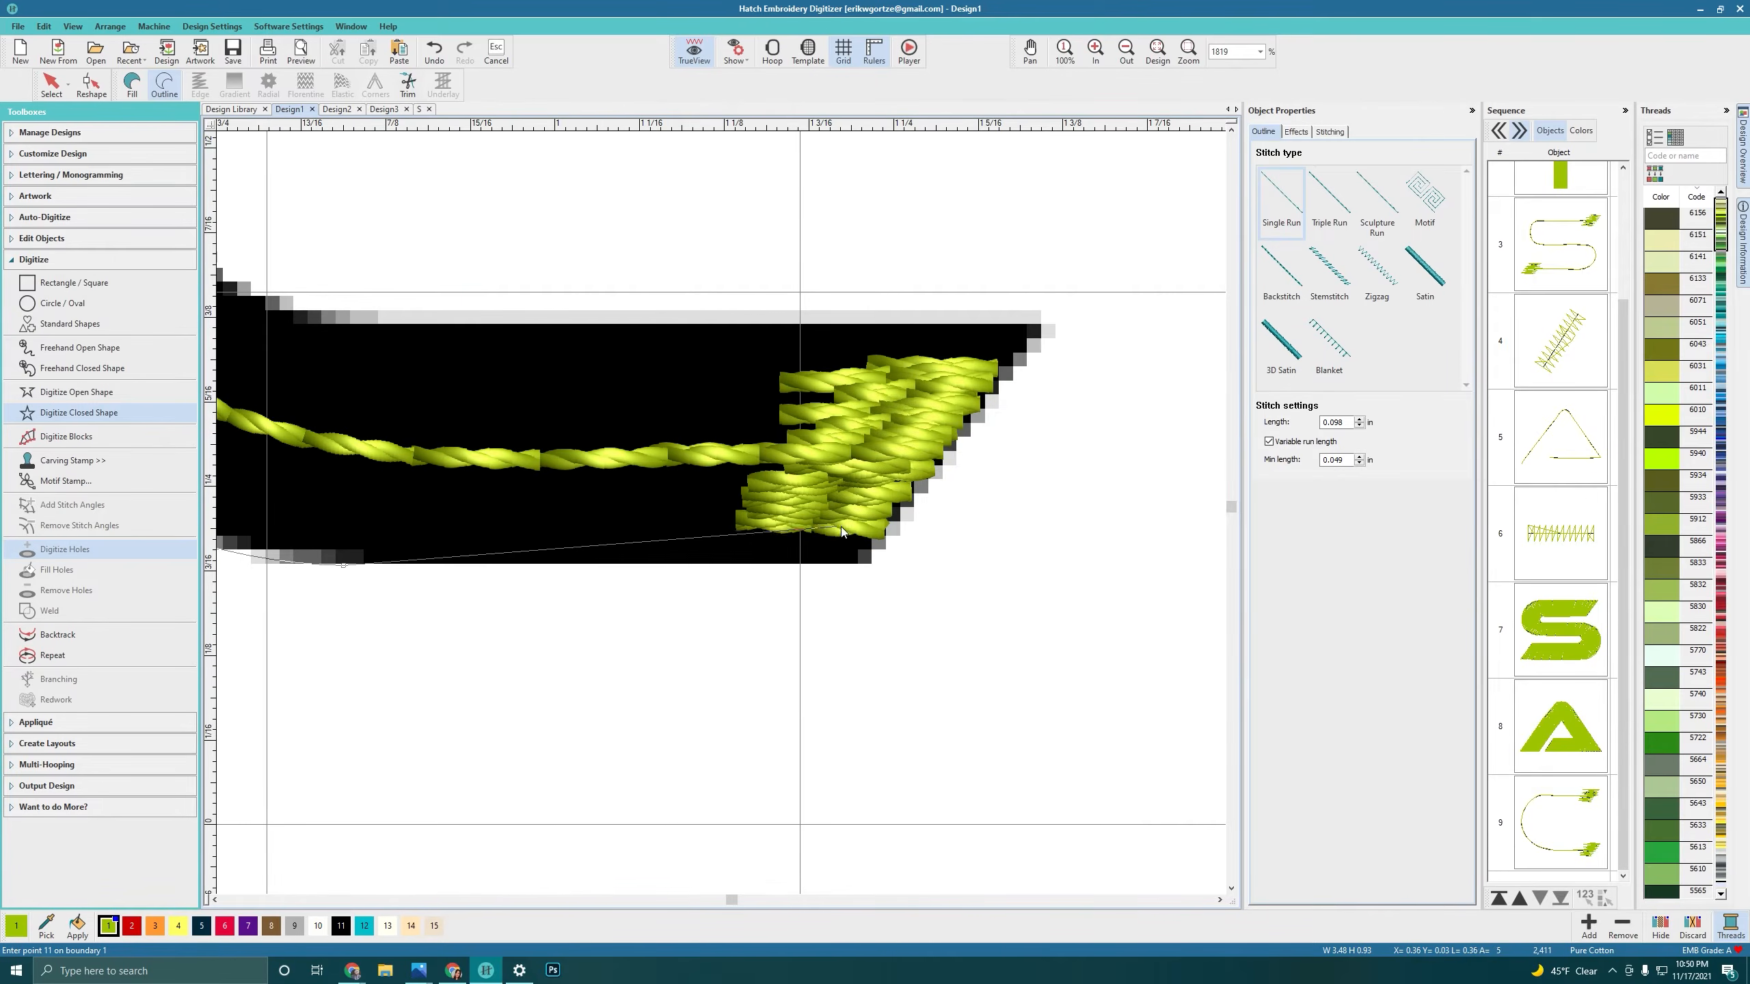
{"action": "left_click", "coordinate": [872, 565]}
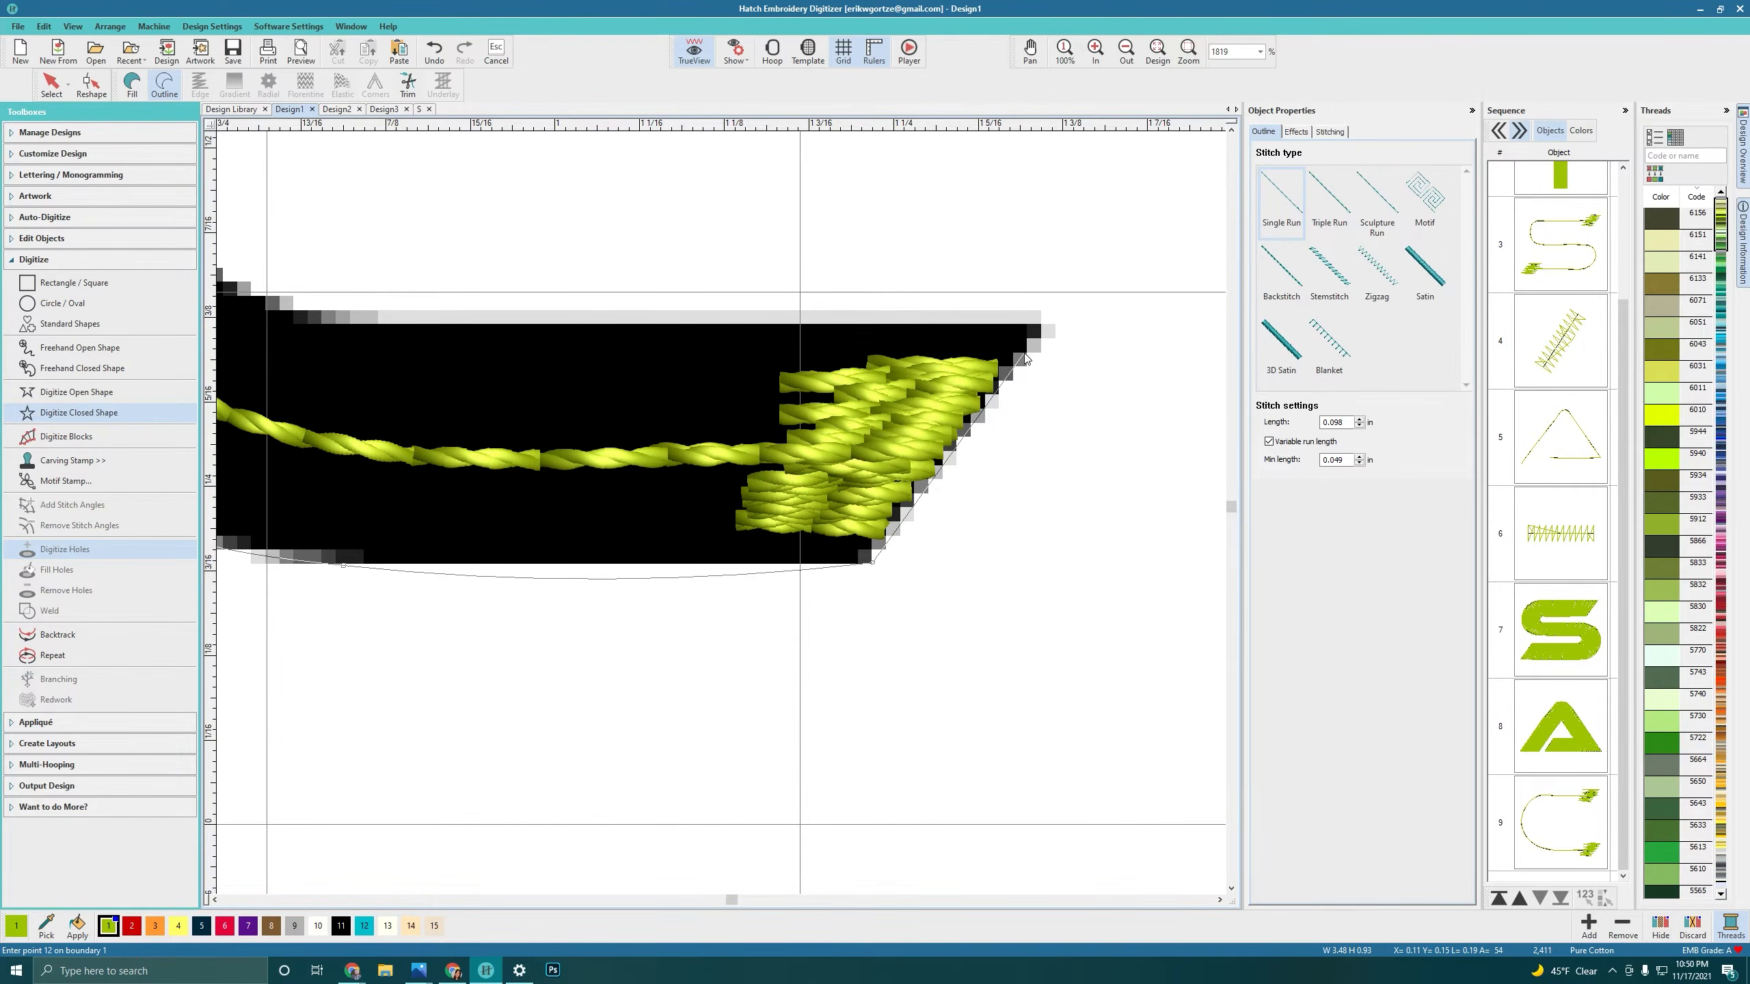
{"action": "left_click", "coordinate": [1048, 322]}
{"action": "scroll", "coordinate": [448, 516], "scroll_direction": "down", "scroll_amount": 2}
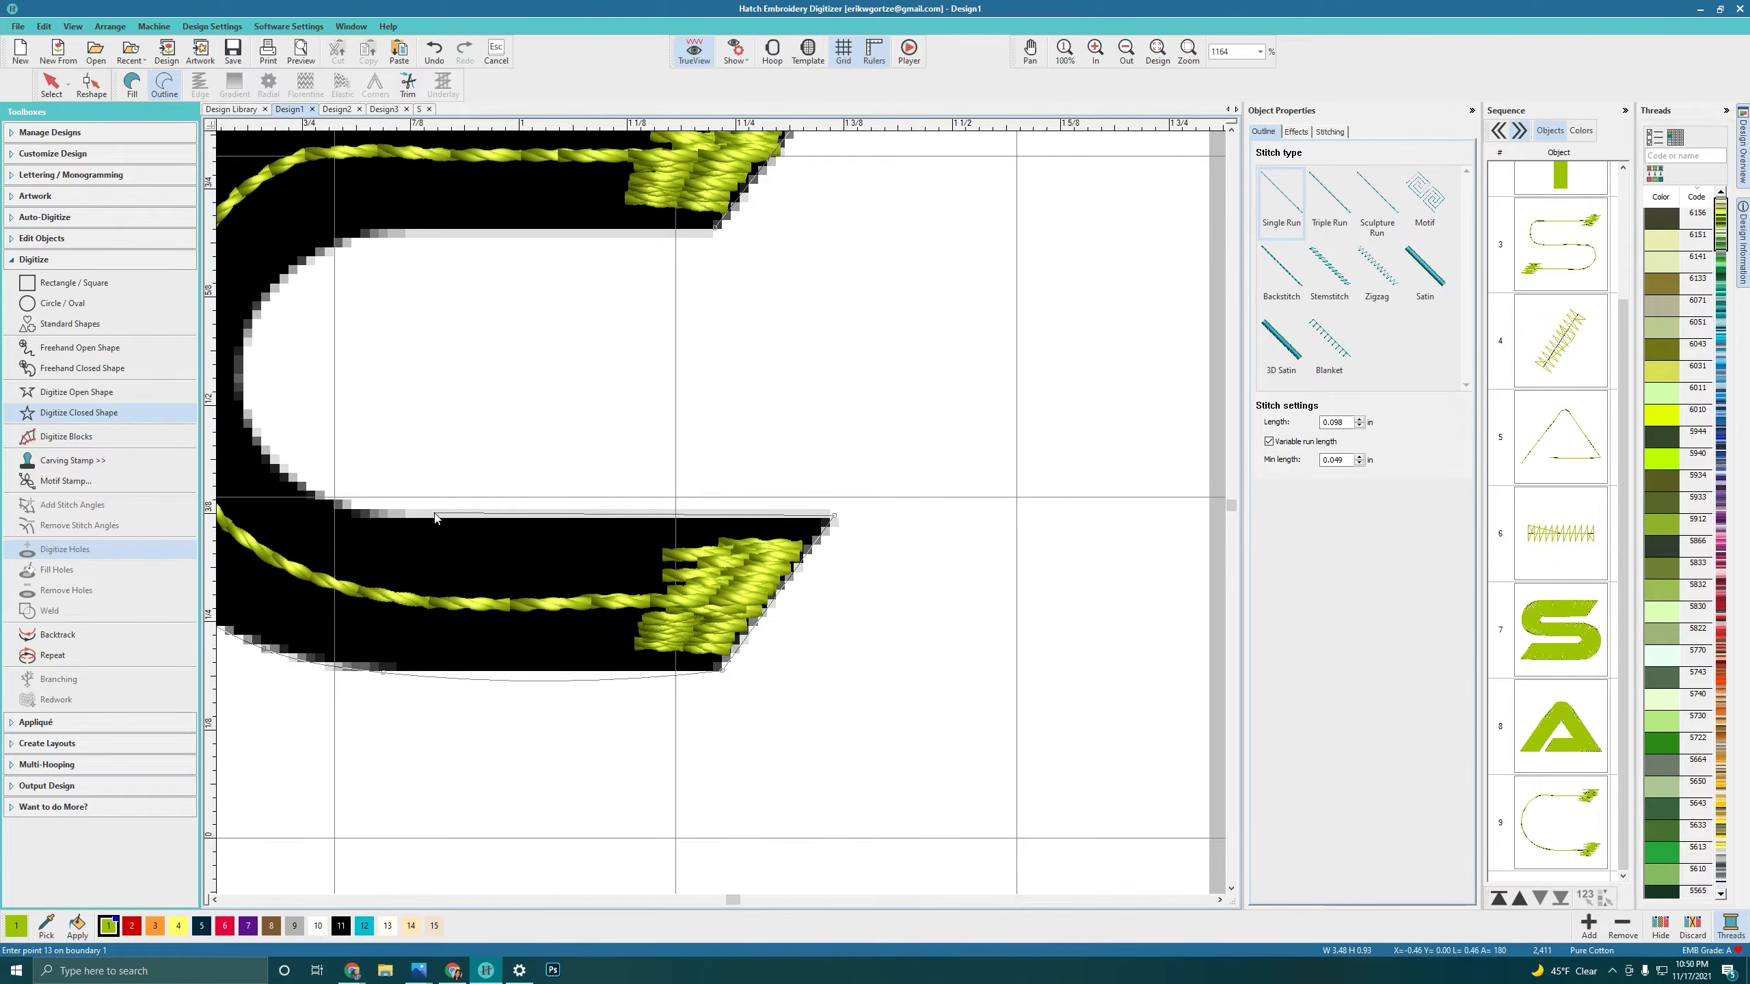
Step: Trace the C's inner edge along the bottom arm, around the inner curve and along the top arm, and close the shape
{"action": "left_click", "coordinate": [613, 518]}
{"action": "left_click", "coordinate": [330, 505]}
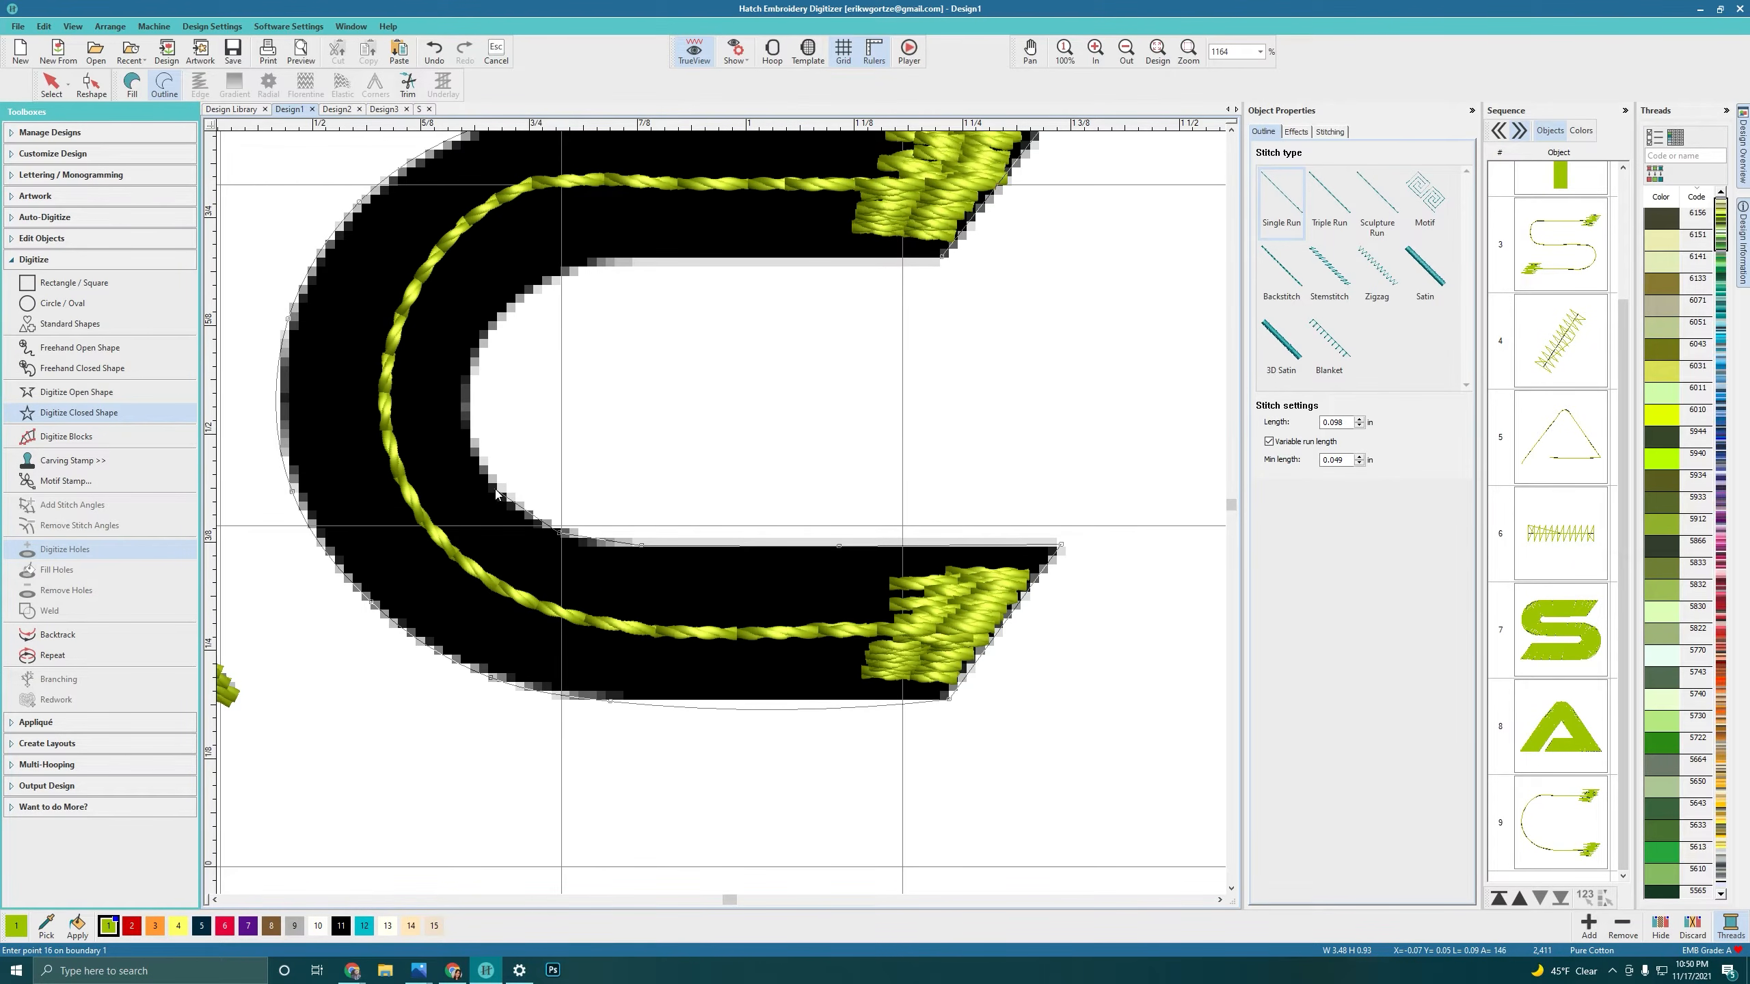
{"action": "left_click", "coordinate": [475, 446]}
{"action": "left_click", "coordinate": [465, 393]}
{"action": "left_click", "coordinate": [486, 338]}
{"action": "left_click", "coordinate": [565, 271]}
{"action": "left_click", "coordinate": [609, 261]}
{"action": "left_click", "coordinate": [852, 257]}
{"action": "key", "text": "Return"}
Step: Convert the C's closed outline into a Satin fill
{"action": "scroll", "coordinate": [1602, 834], "scroll_direction": "down", "scroll_amount": 1}
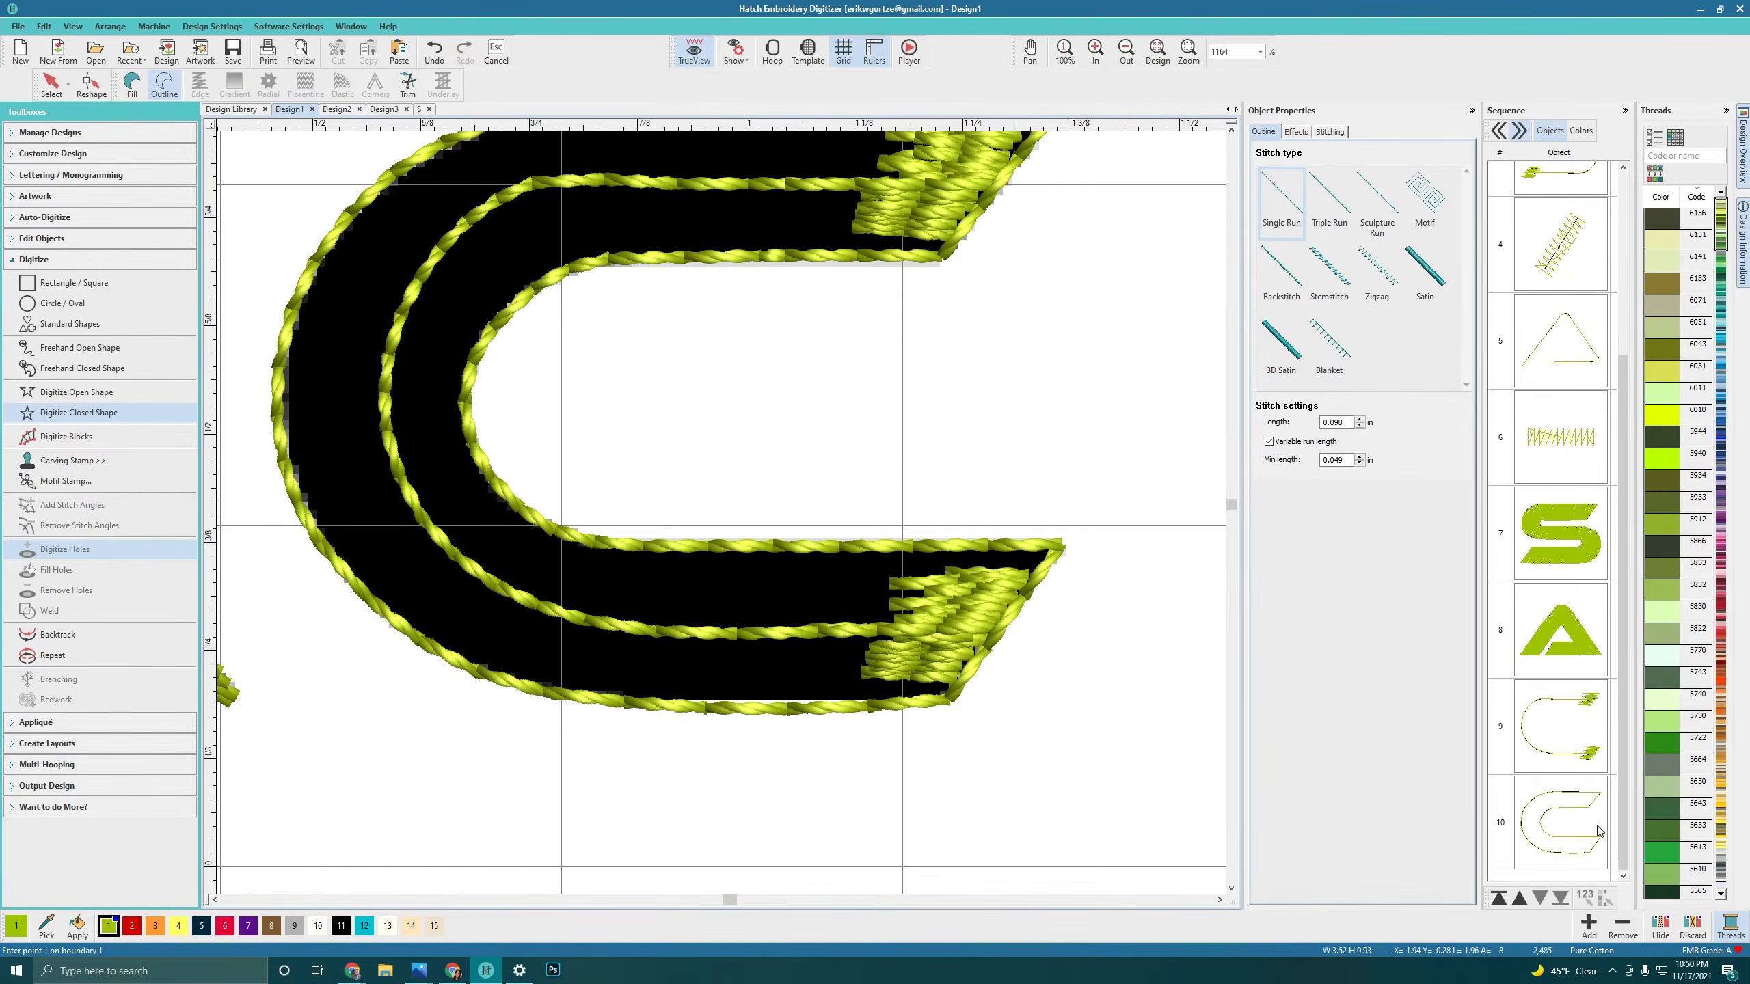
{"action": "left_click", "coordinate": [1564, 822]}
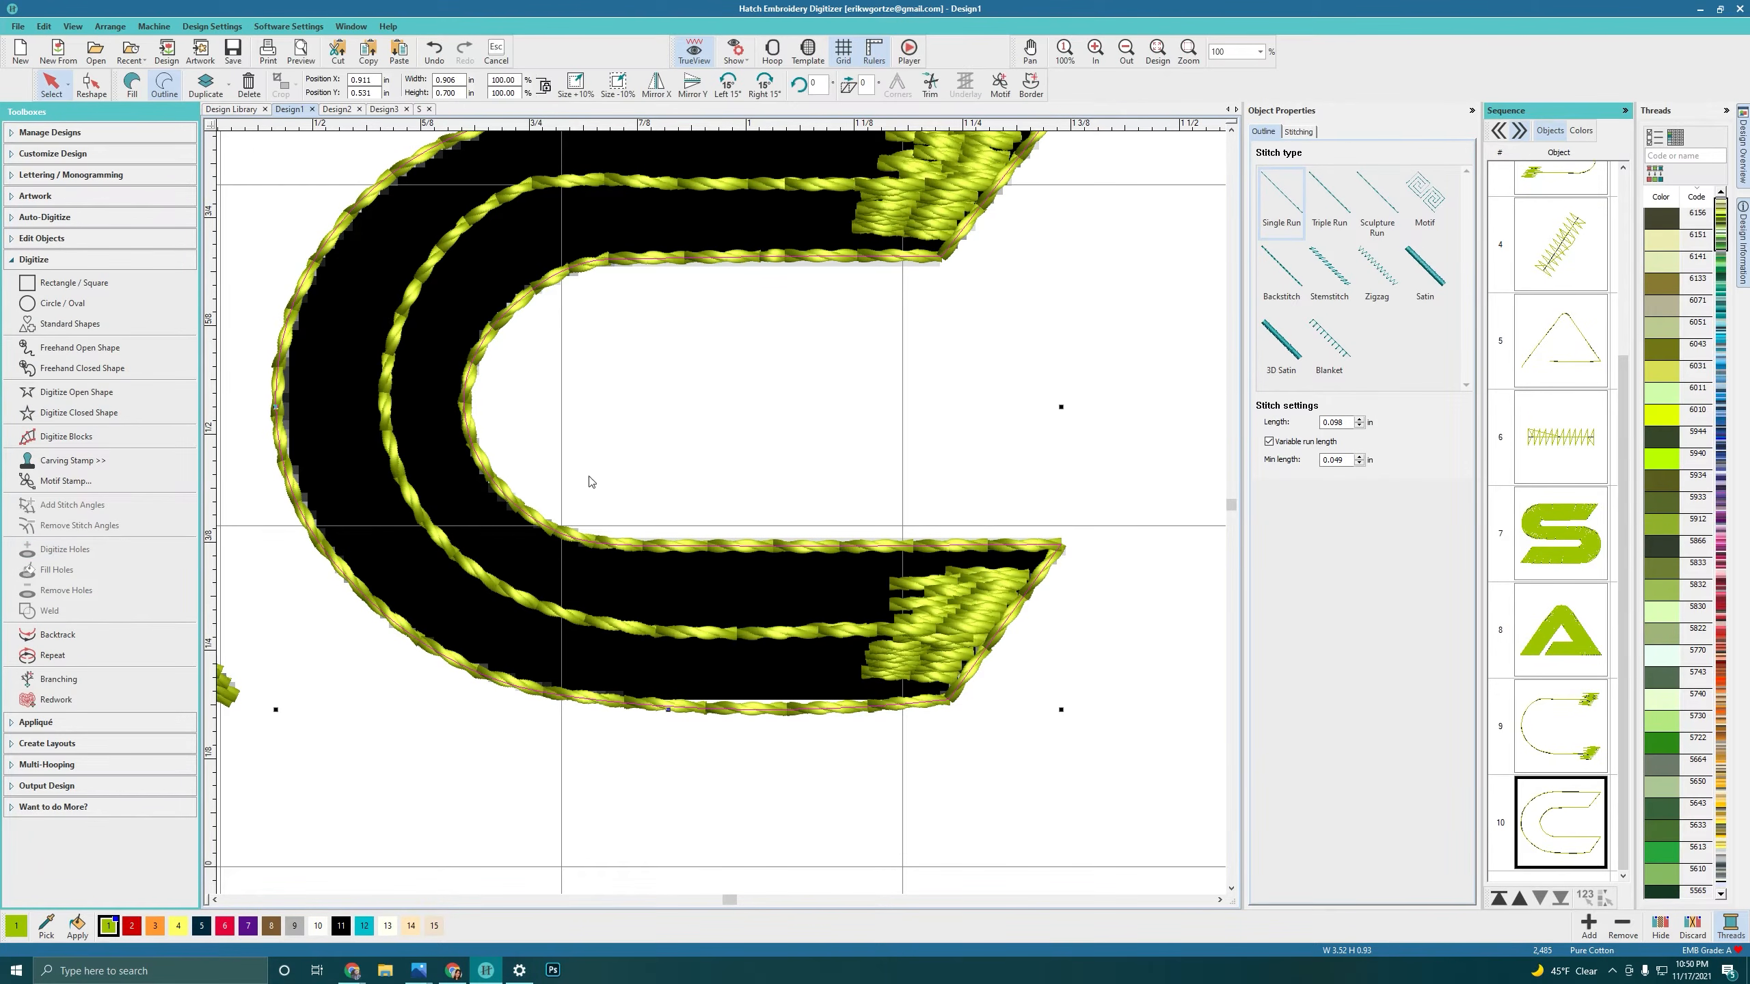
{"action": "left_click", "coordinate": [132, 84]}
{"action": "left_click", "coordinate": [1329, 194]}
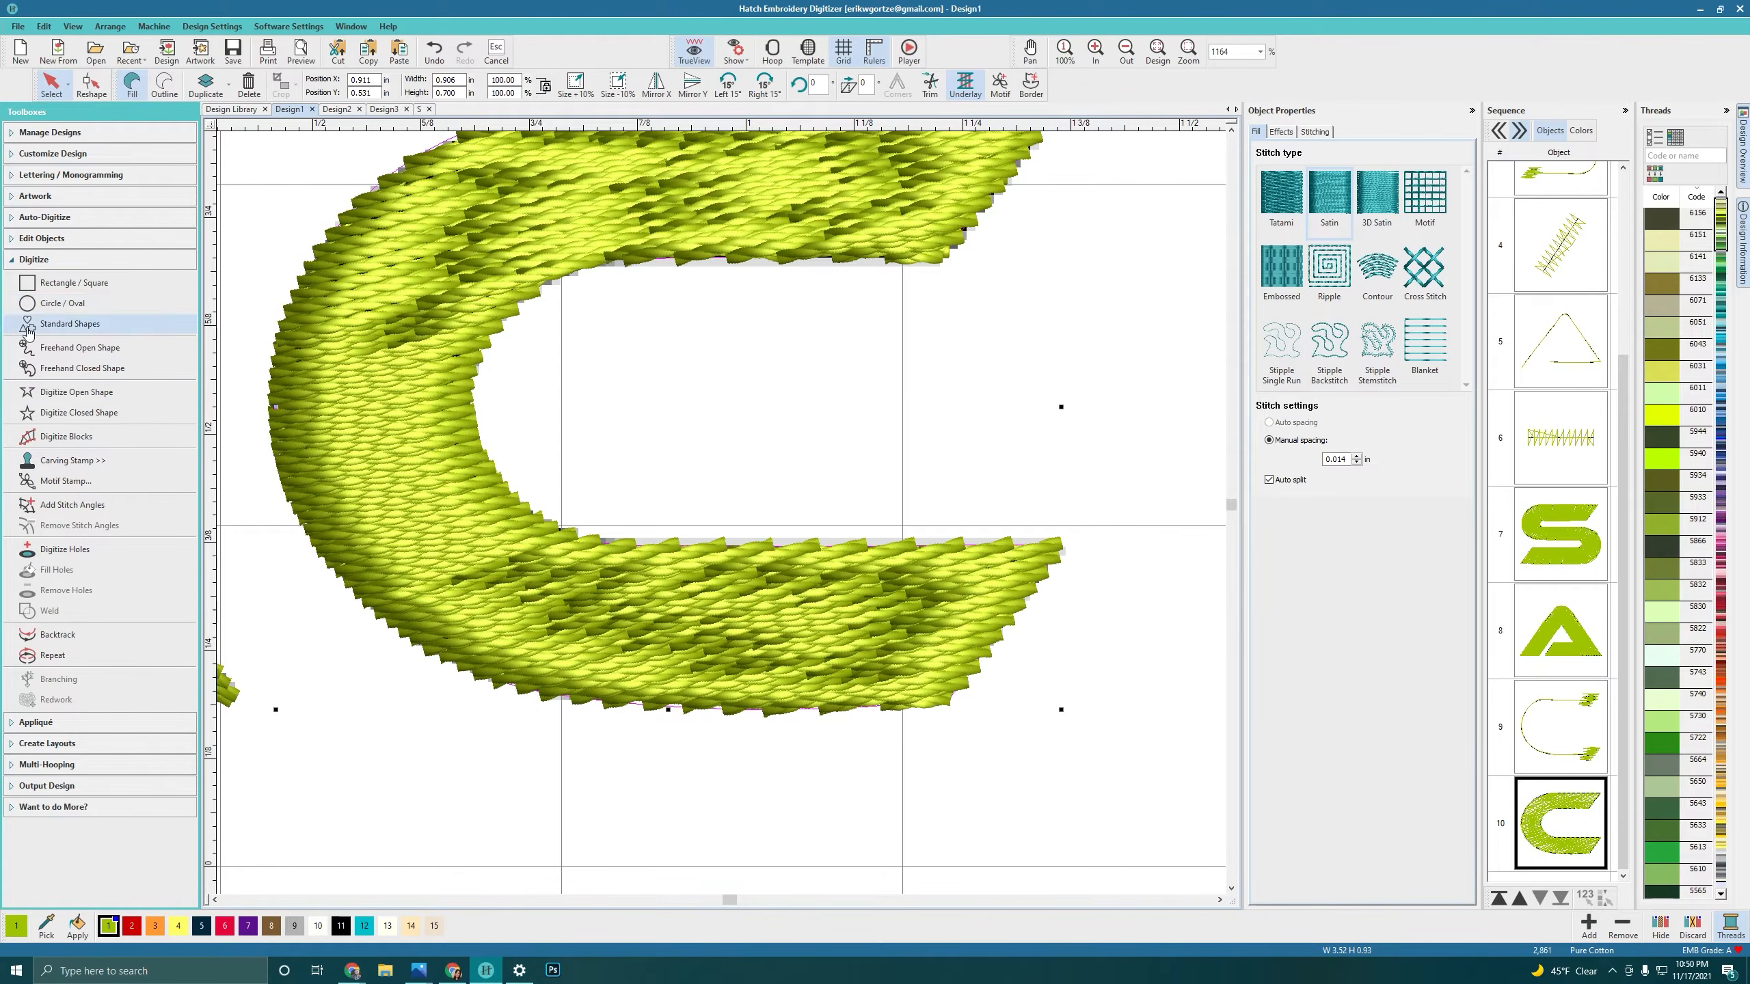
Step: Disable Auto split for the C's satin fill and set its manual spacing to 0.008 in
{"action": "left_click", "coordinate": [1270, 480]}
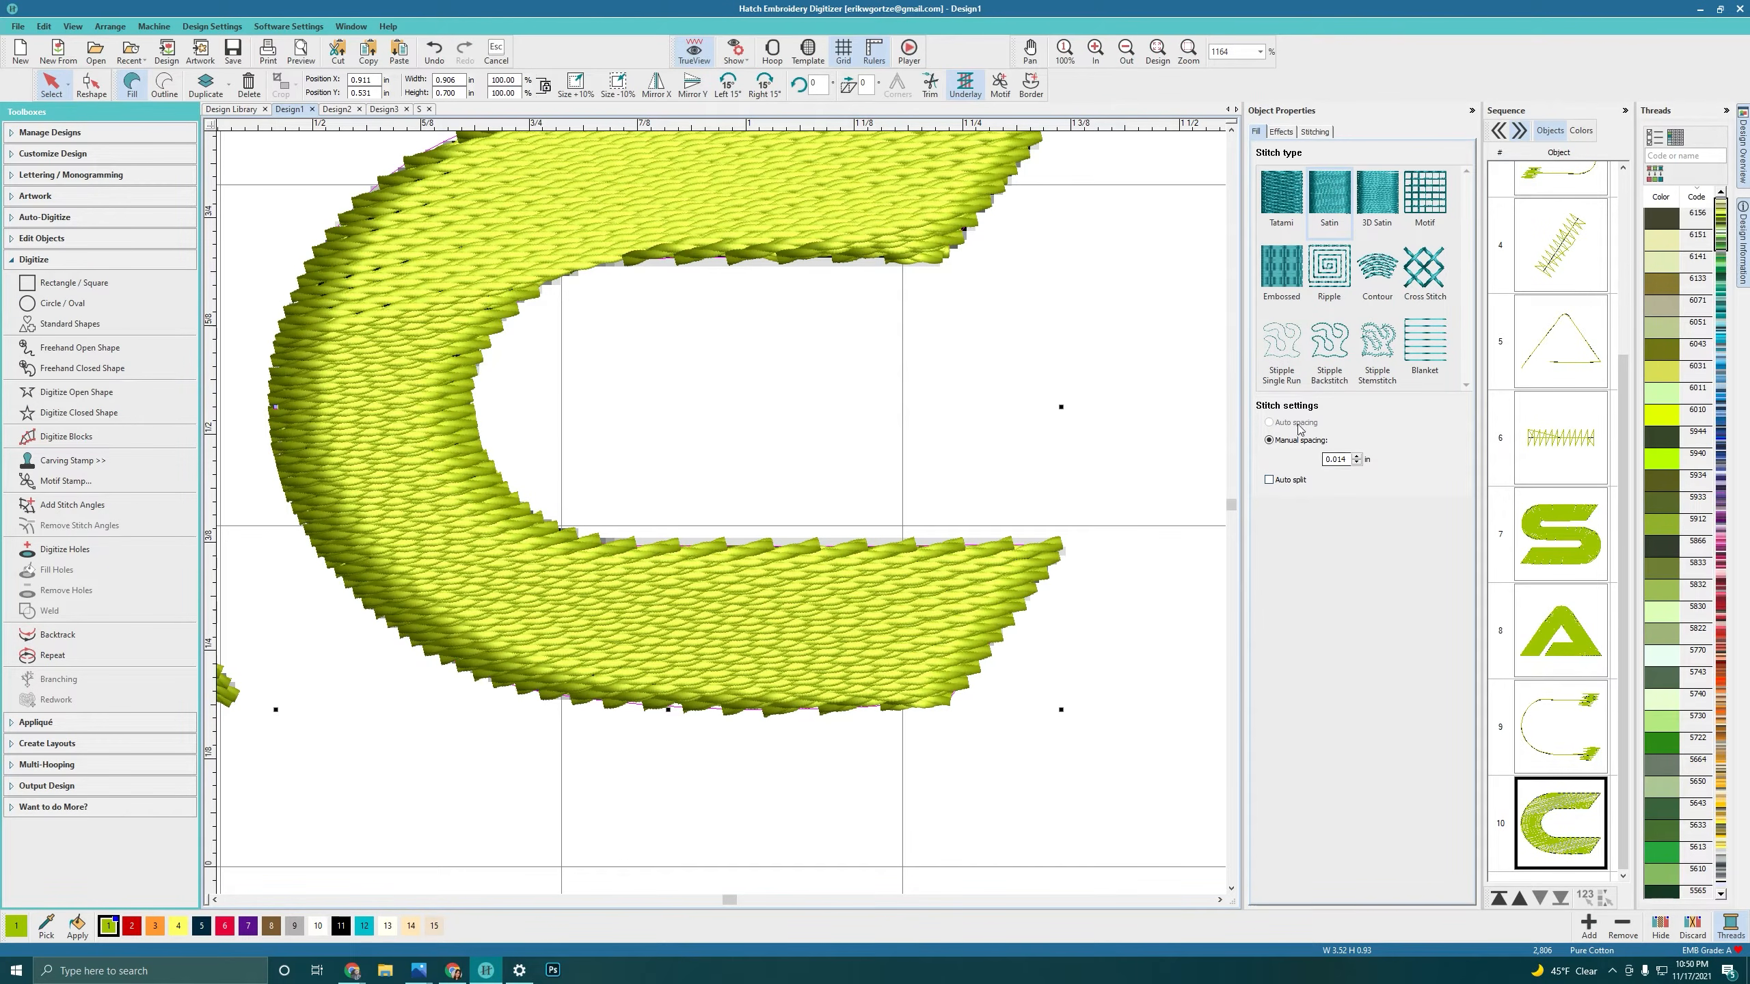
{"action": "left_click", "coordinate": [1358, 463]}
{"action": "left_click", "coordinate": [1358, 462]}
{"action": "left_click", "coordinate": [1358, 462]}
{"action": "left_click", "coordinate": [1357, 462]}
{"action": "left_click", "coordinate": [1357, 462]}
{"action": "left_click", "coordinate": [1357, 462]}
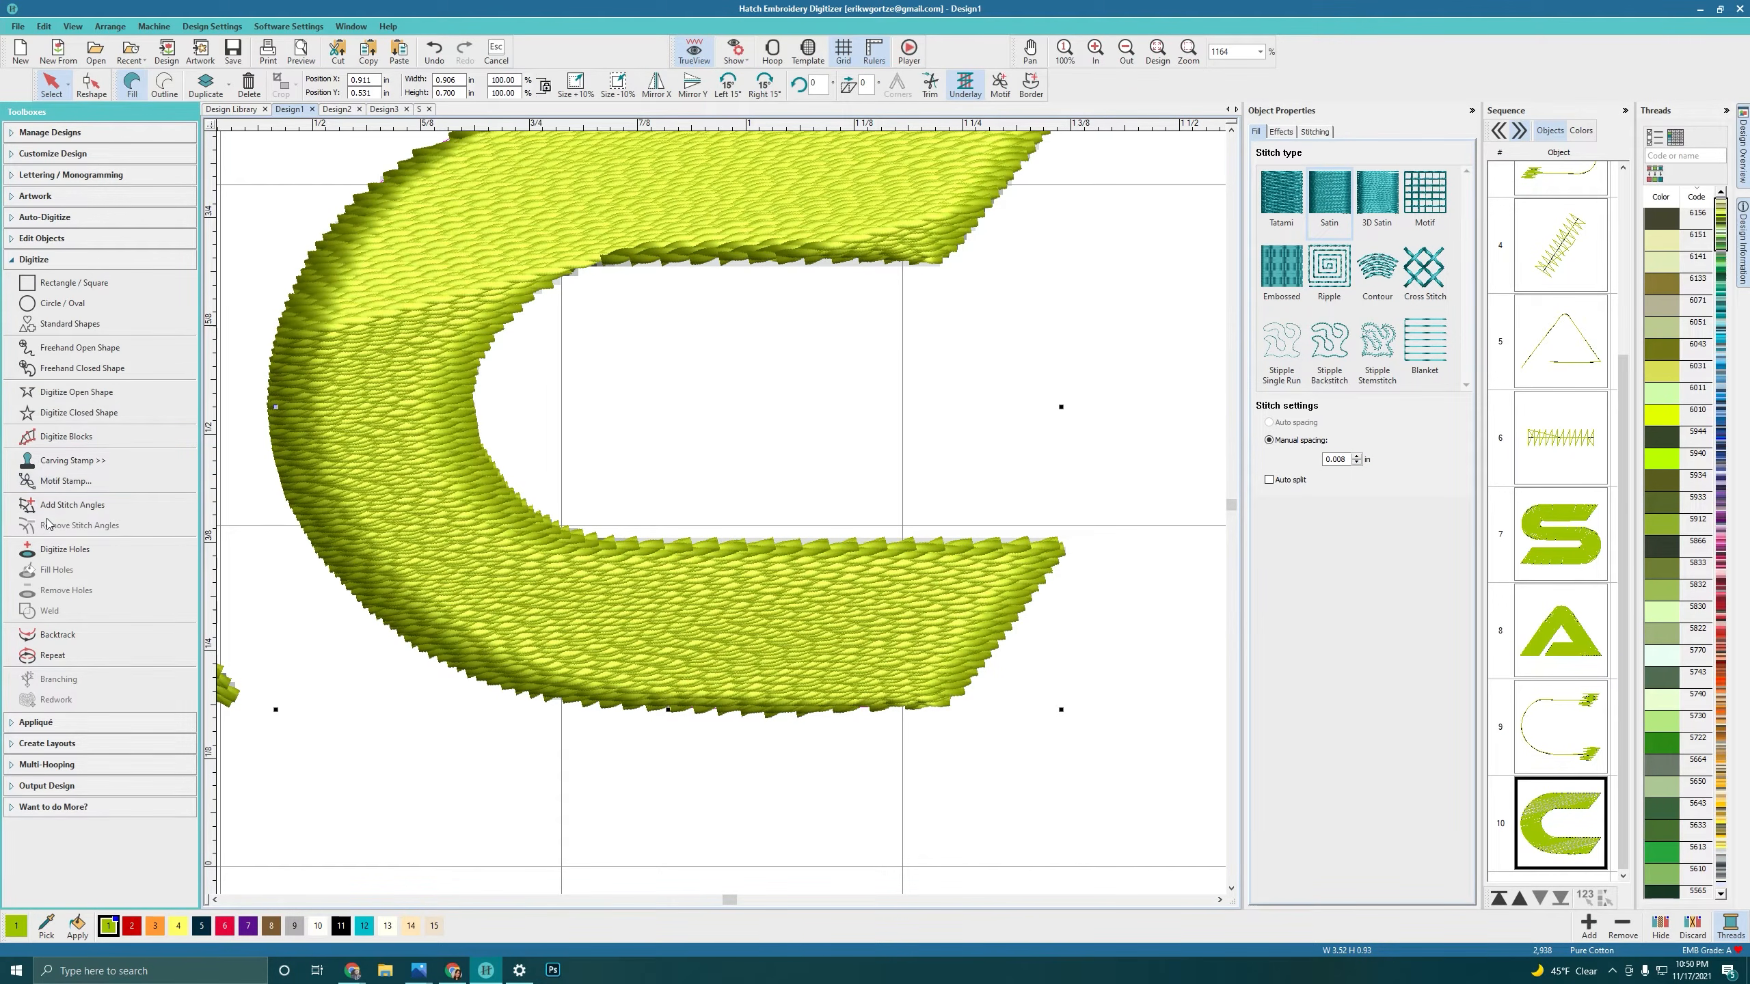
Step: Add stitch angles following the slanted ends of the C's bottom and top arms
{"action": "left_click", "coordinate": [65, 506]}
{"action": "scroll", "coordinate": [740, 521], "scroll_direction": "down", "scroll_amount": 2}
{"action": "left_click", "coordinate": [904, 443]}
{"action": "left_click", "coordinate": [810, 571]}
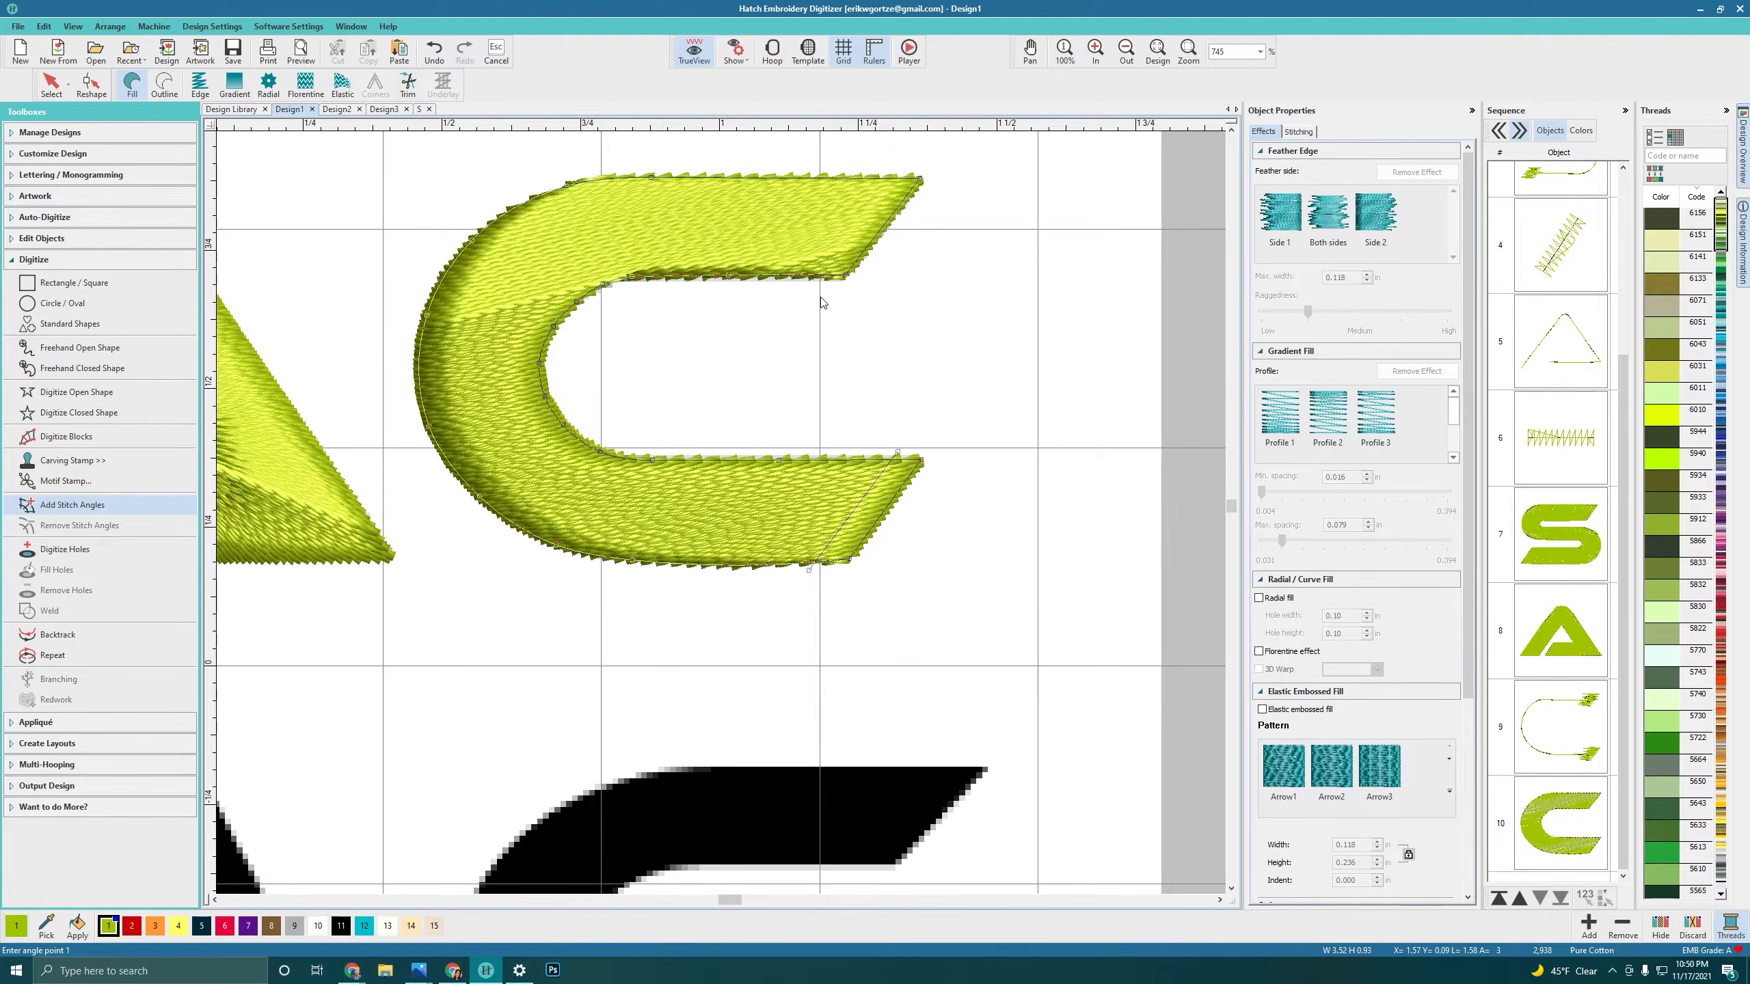
{"action": "left_click", "coordinate": [913, 171]}
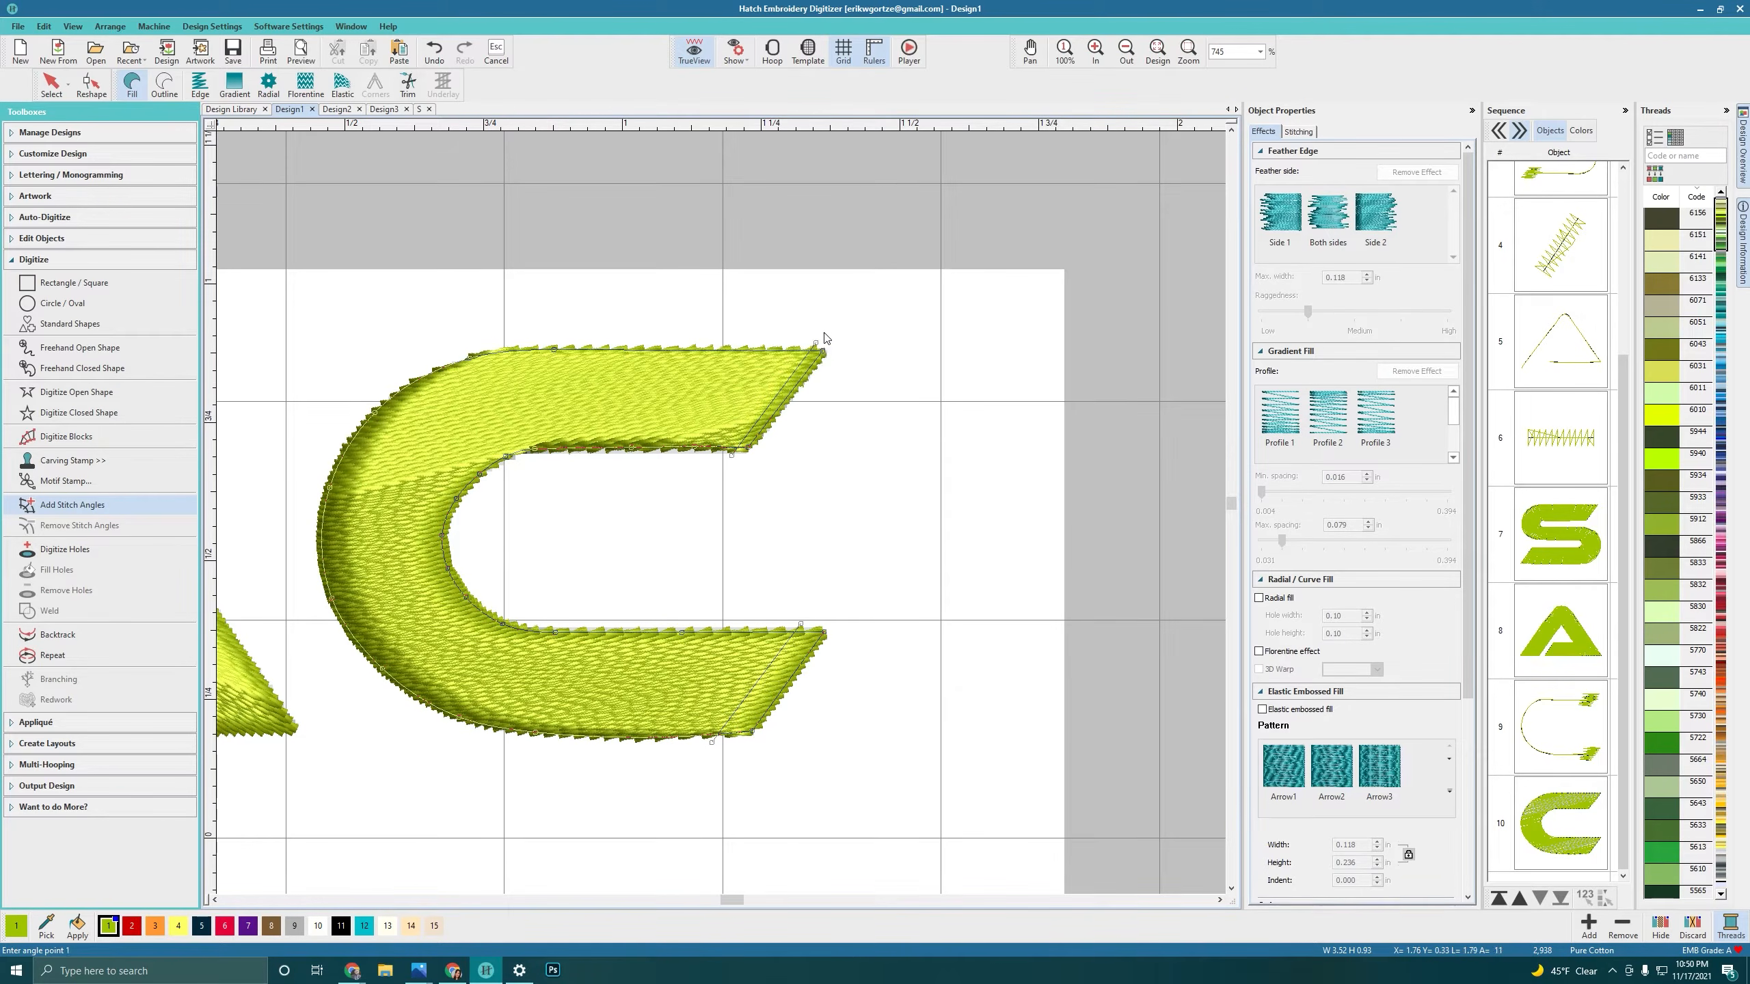
Step: Add crosswise stitch angles through the middle of the C's top and bottom arms
{"action": "left_click", "coordinate": [632, 459]}
{"action": "left_click", "coordinate": [635, 341]}
{"action": "left_click", "coordinate": [624, 622]}
{"action": "left_click", "coordinate": [605, 746]}
Step: Add stitch angles across the C's lower bend, upper bend and the middle of its curved side, and apply them
{"action": "left_click", "coordinate": [514, 619]}
{"action": "left_click", "coordinate": [421, 710]}
{"action": "left_click", "coordinate": [533, 458]}
{"action": "left_click", "coordinate": [468, 350]}
{"action": "left_click", "coordinate": [451, 543]}
{"action": "left_click", "coordinate": [311, 552]}
{"action": "key", "text": "Return"}
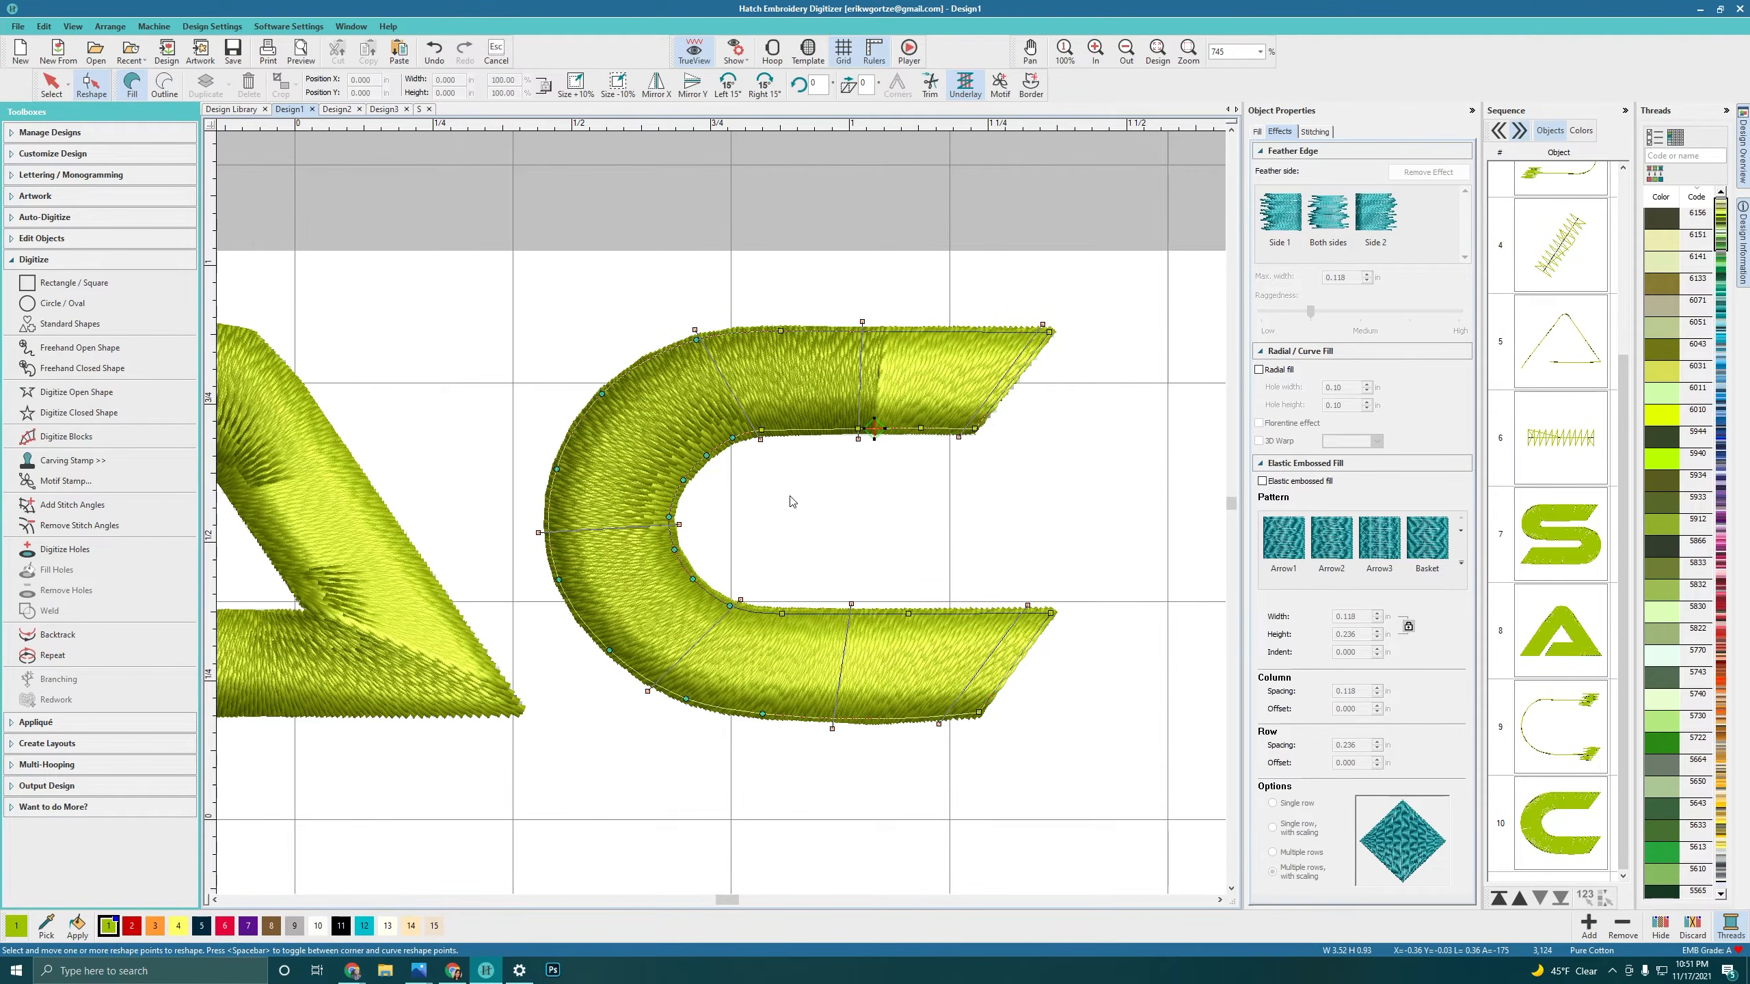
Step: Finish reshaping the C and delete the spare satin bar beside the lettering artwork
{"action": "scroll", "coordinate": [717, 521], "scroll_direction": "down", "scroll_amount": 5}
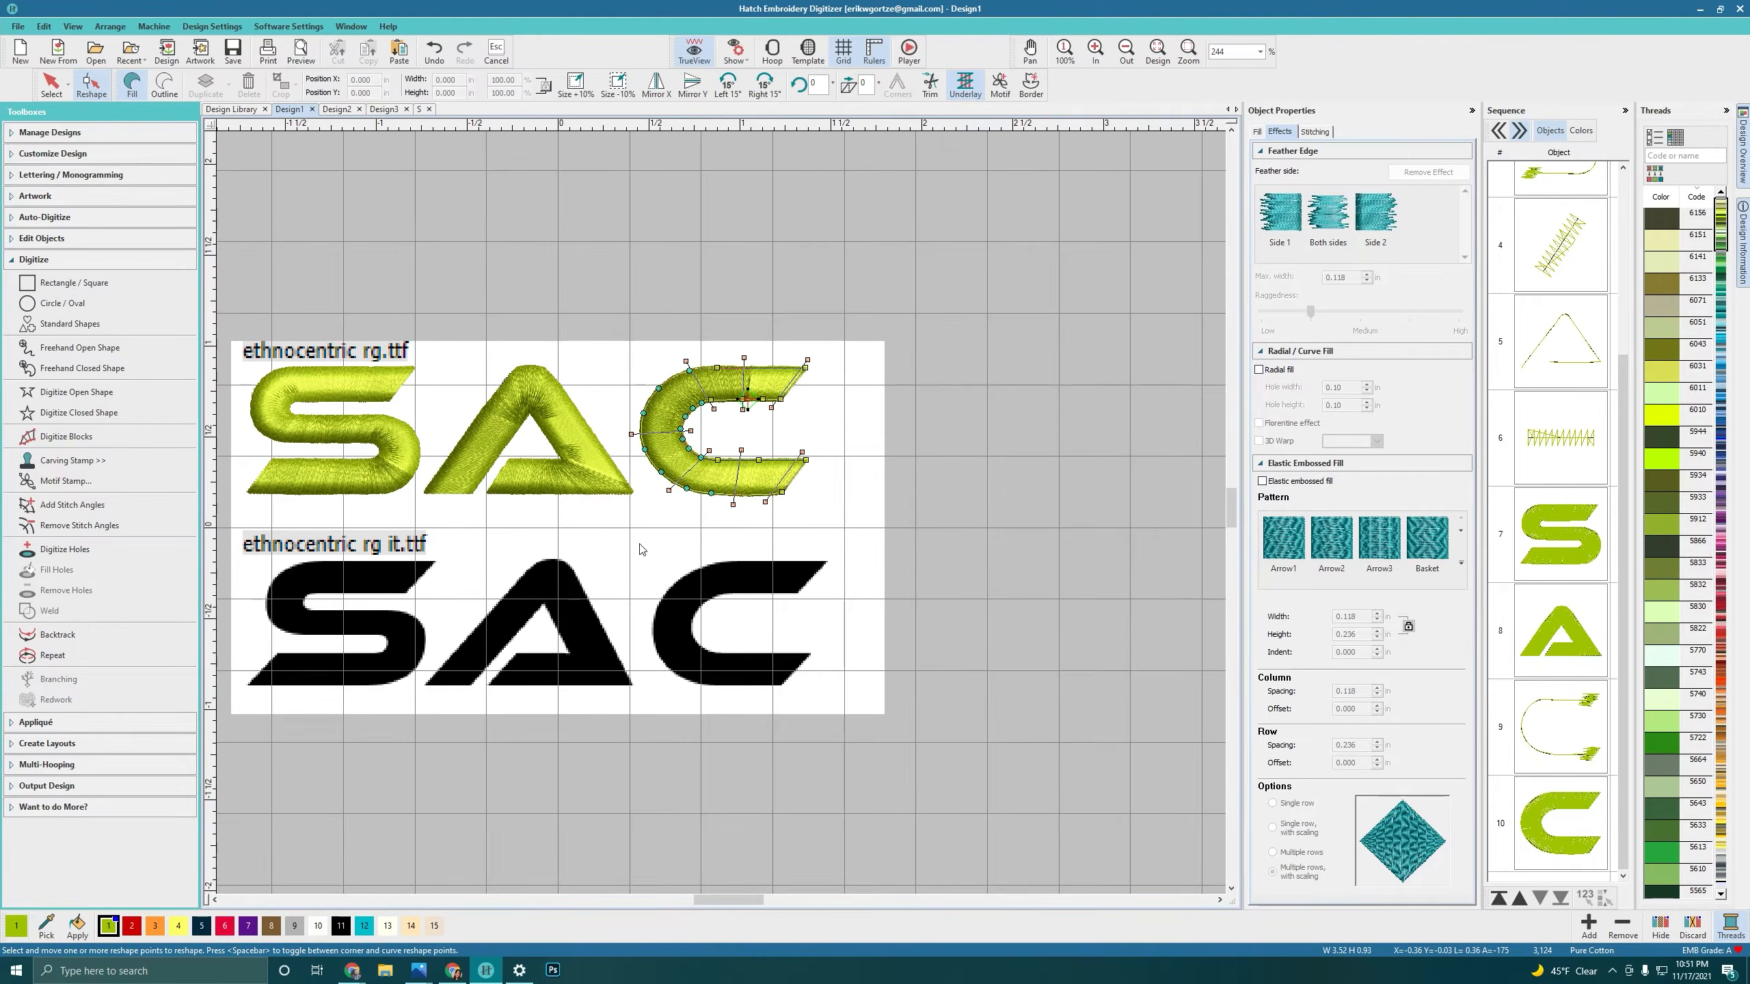
{"action": "left_click", "coordinate": [51, 85]}
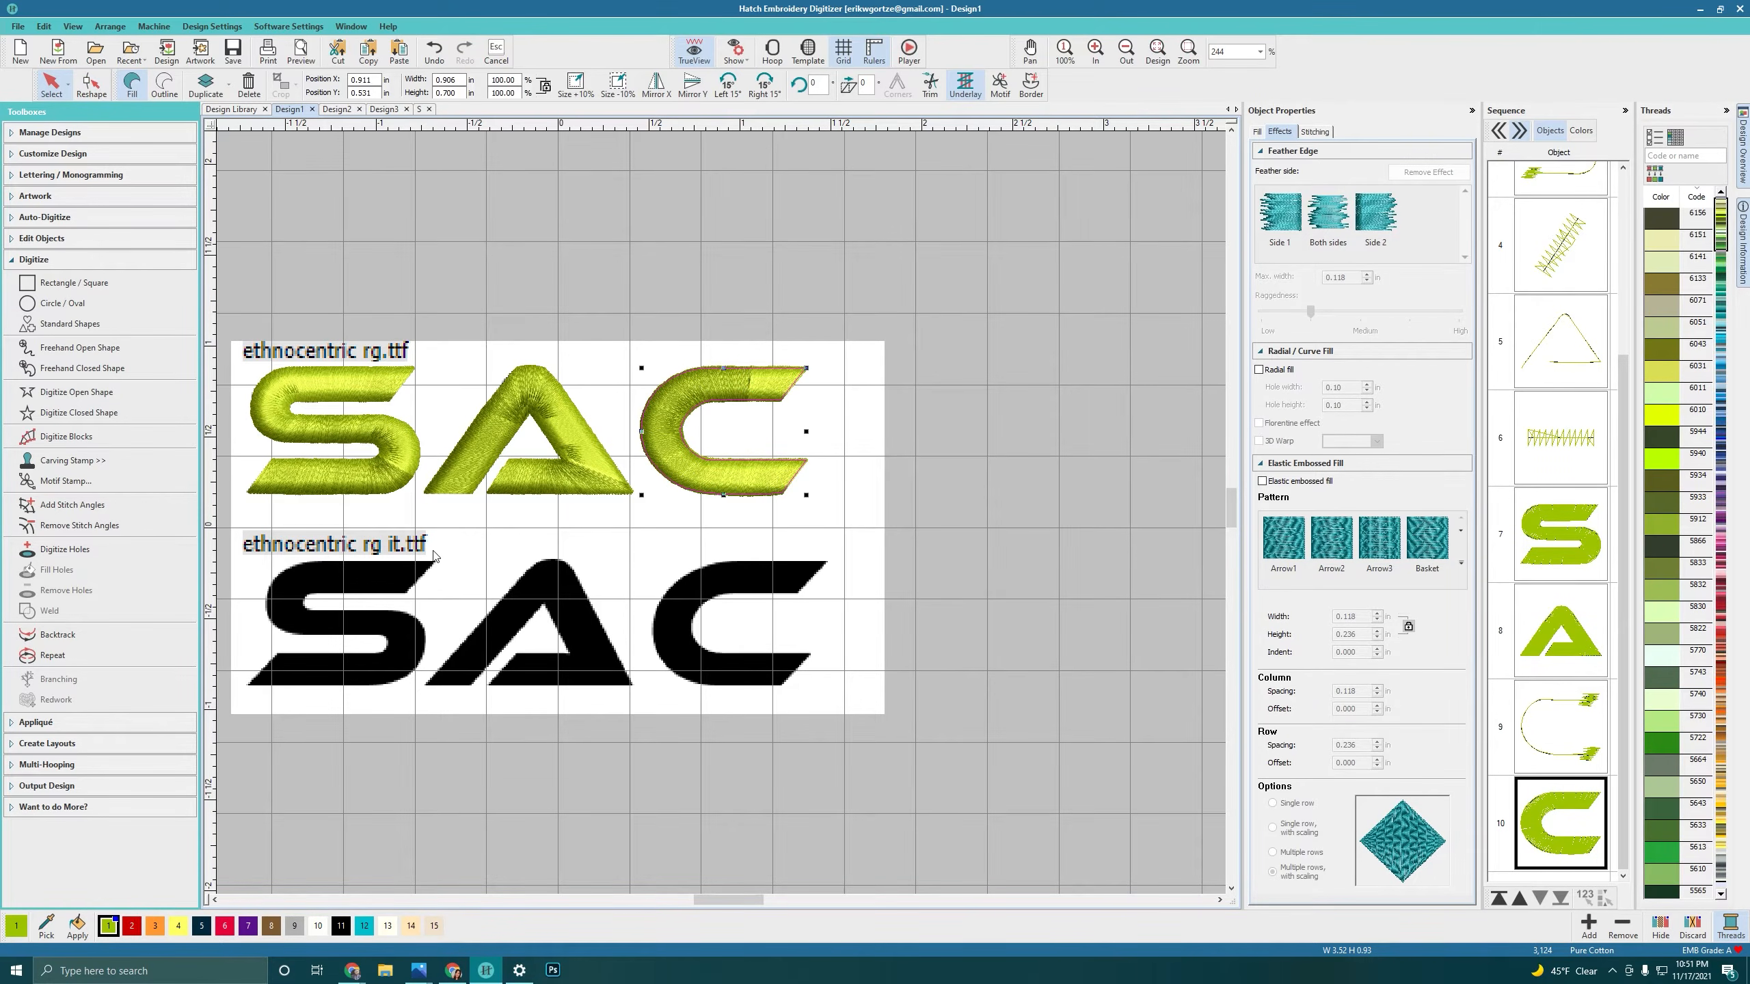
{"action": "left_click", "coordinate": [469, 605]}
{"action": "scroll", "coordinate": [469, 605], "scroll_direction": "down", "scroll_amount": 4}
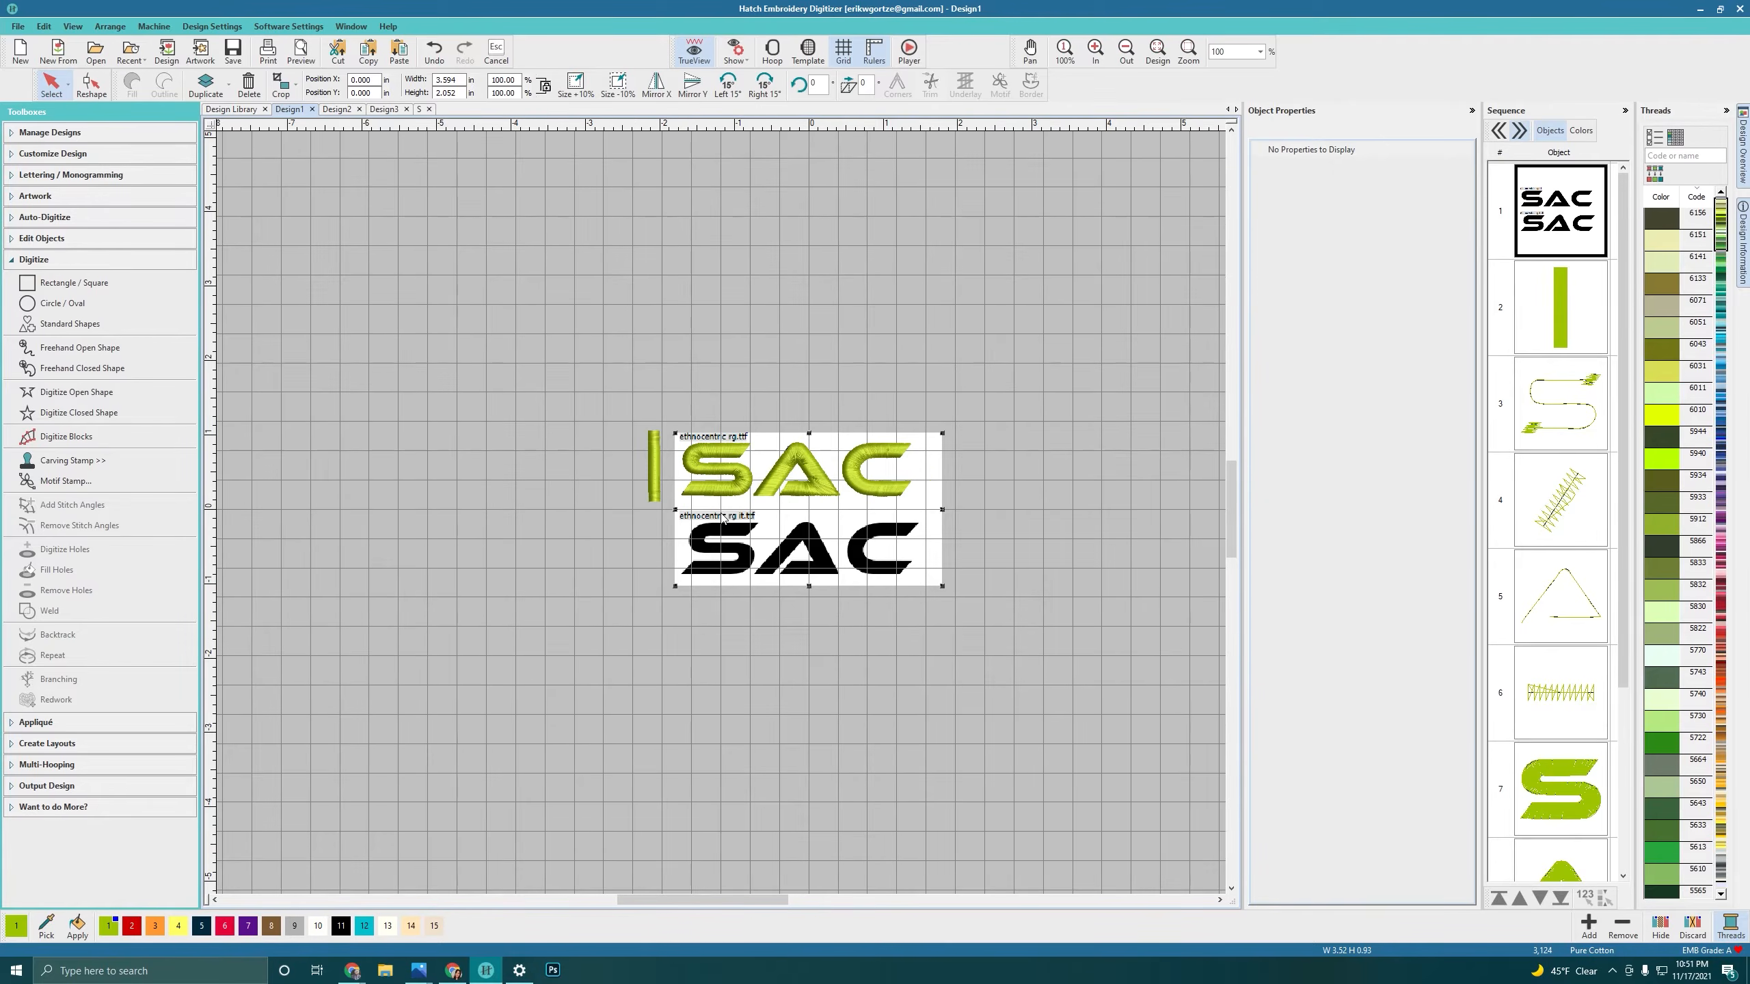
{"action": "left_click", "coordinate": [652, 476]}
{"action": "key", "text": "Delete"}
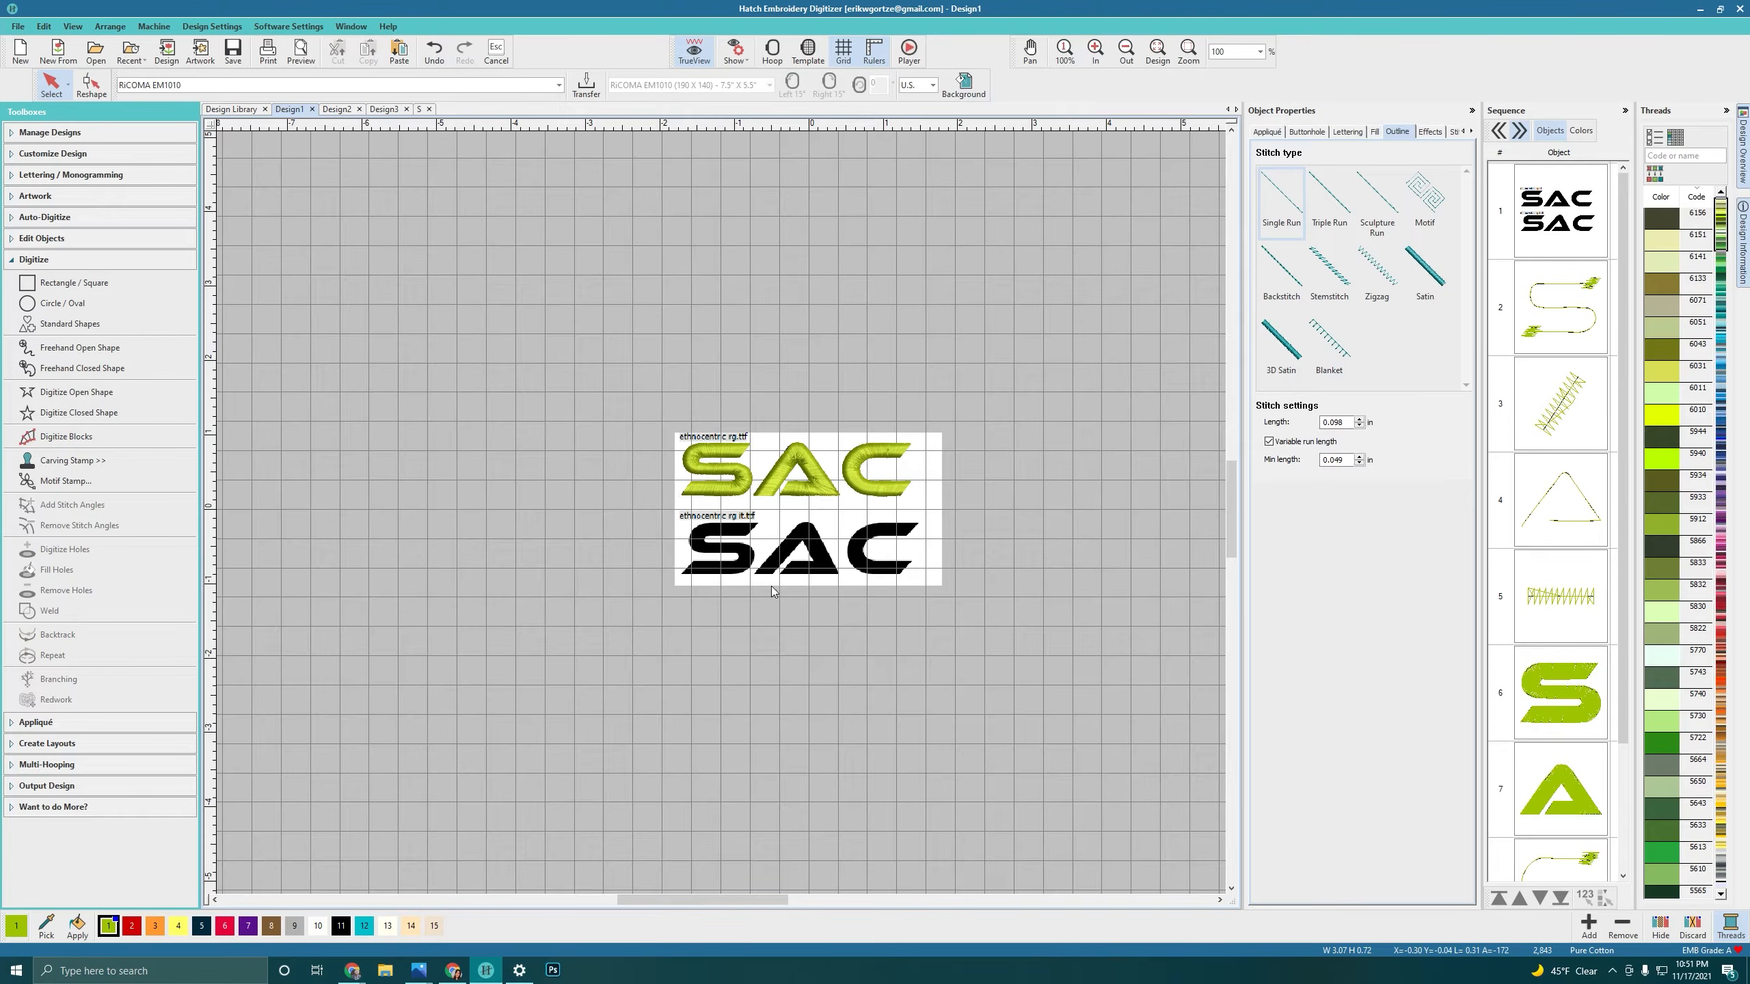
Step: Hide the background lettering artwork so only the embroidered letters show
{"action": "right_click", "coordinate": [921, 565]}
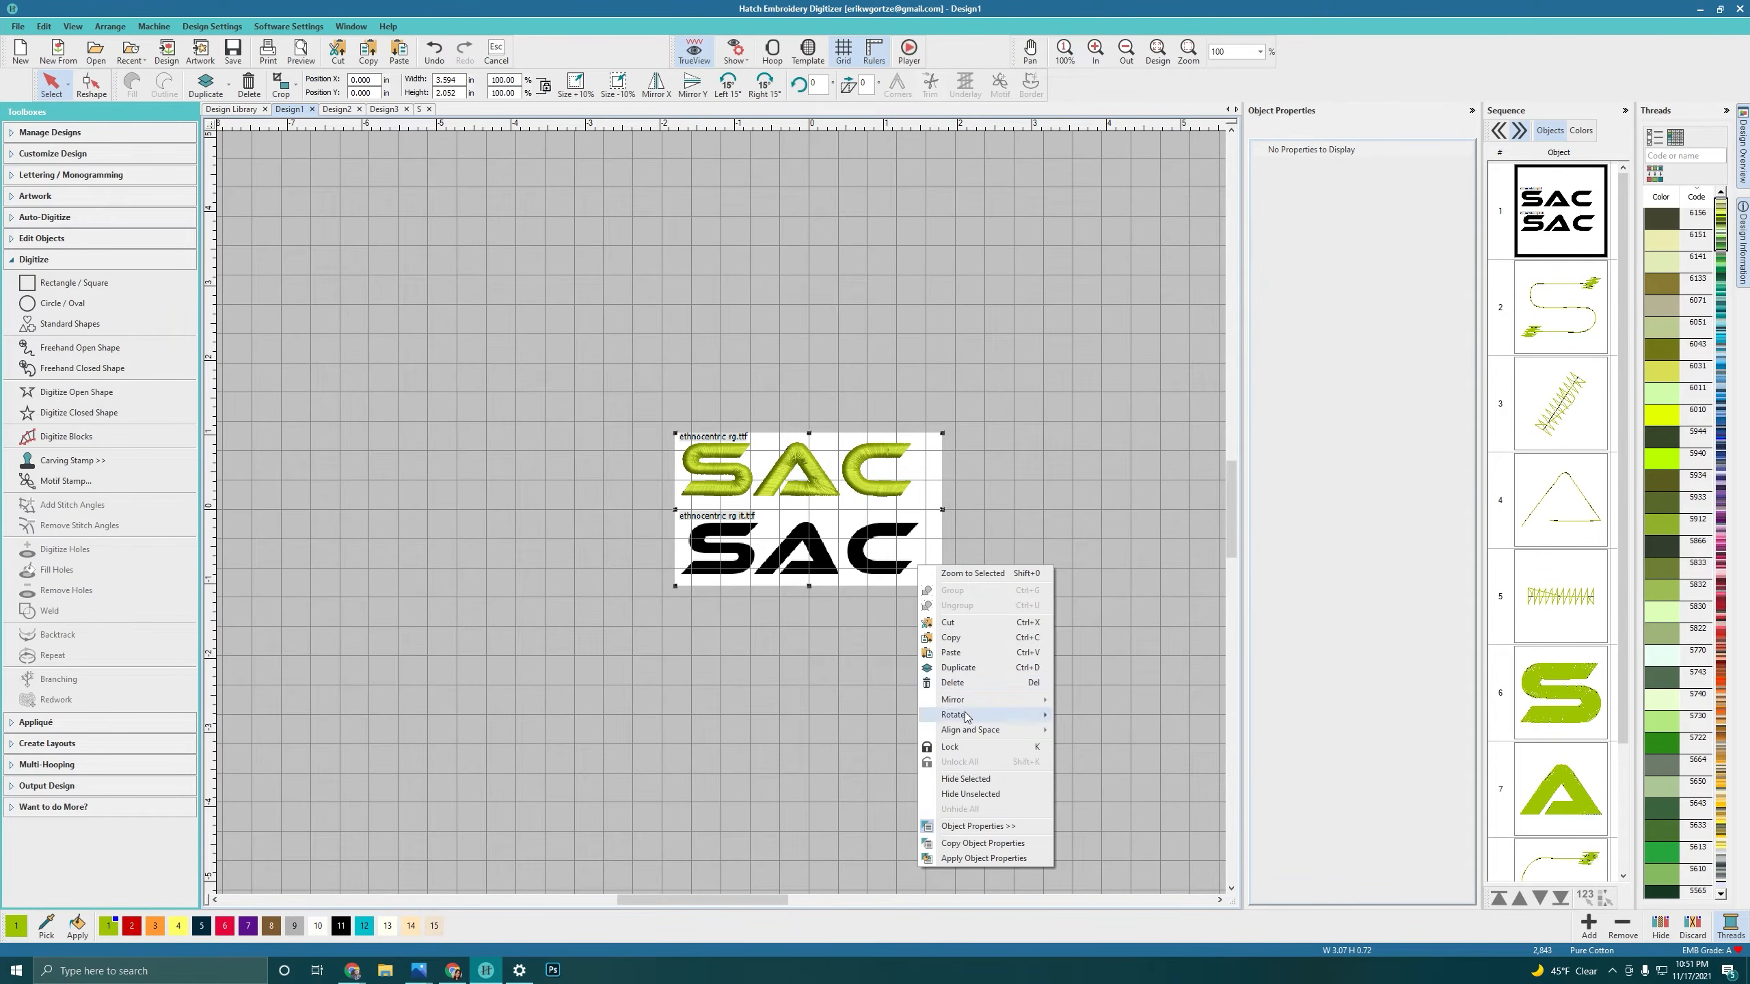
{"action": "left_click", "coordinate": [965, 778]}
{"action": "scroll", "coordinate": [790, 517], "scroll_direction": "up", "scroll_amount": 4}
{"action": "scroll", "coordinate": [707, 480], "scroll_direction": "down", "scroll_amount": 2}
Step: Recolor all the embroidered SAC letters and their tack-down runs black
{"action": "left_click_drag", "start_coordinate": [503, 350], "coordinate": [1063, 638]}
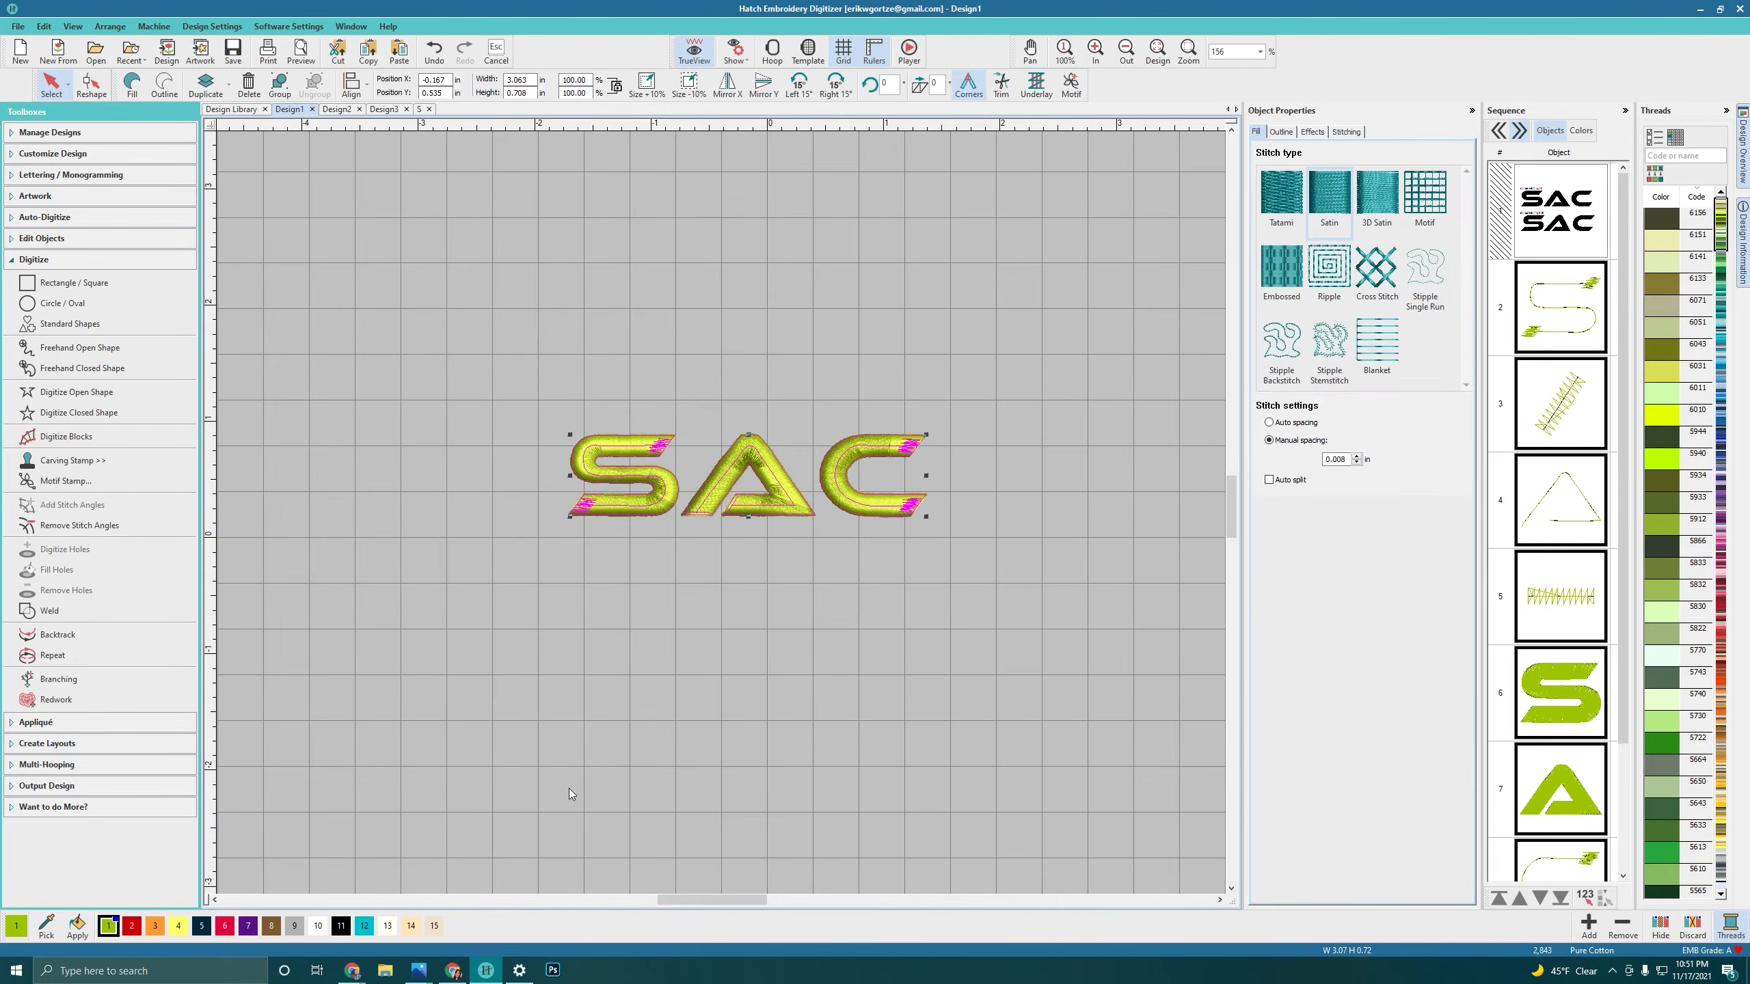
{"action": "left_click", "coordinate": [341, 925]}
{"action": "left_click", "coordinate": [634, 692]}
{"action": "scroll", "coordinate": [734, 441], "scroll_direction": "up", "scroll_amount": 3}
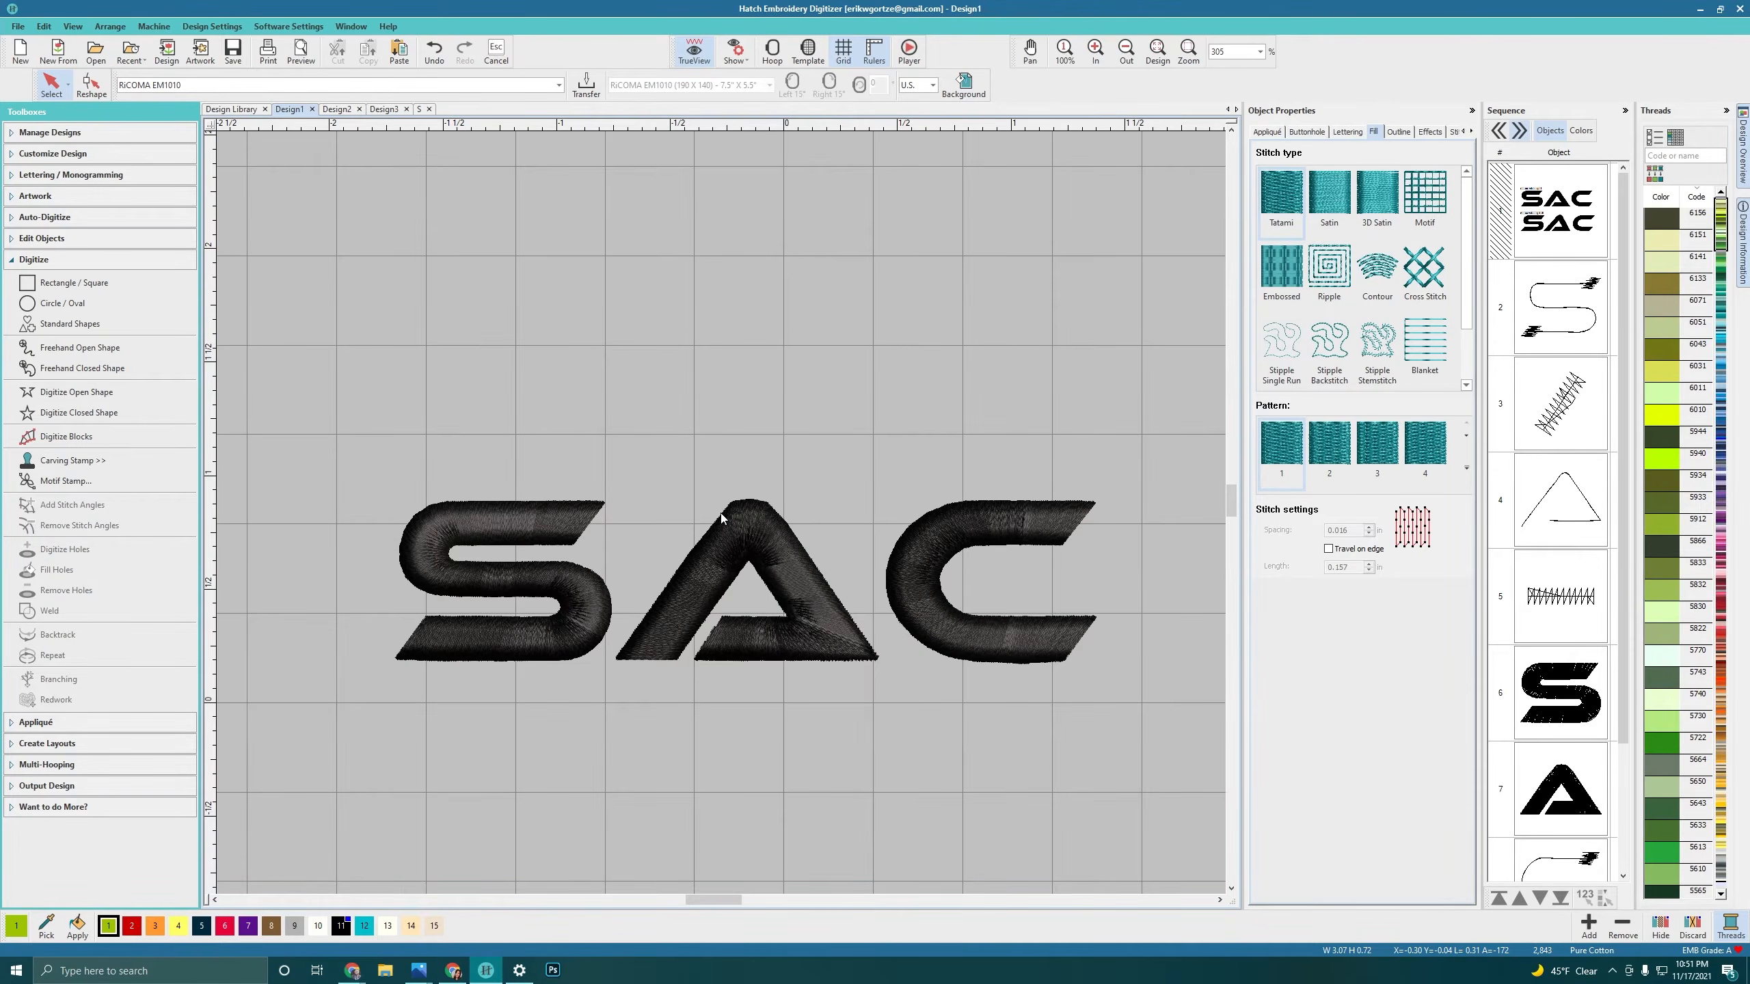
Step: Scale the whole SAC lettering up proportionally to 167.65%, about 5.13 in wide
{"action": "scroll", "coordinate": [722, 518], "scroll_direction": "down", "scroll_amount": 1}
{"action": "scroll", "coordinate": [723, 516], "scroll_direction": "down", "scroll_amount": 1}
{"action": "left_click_drag", "start_coordinate": [506, 210], "coordinate": [1135, 497]}
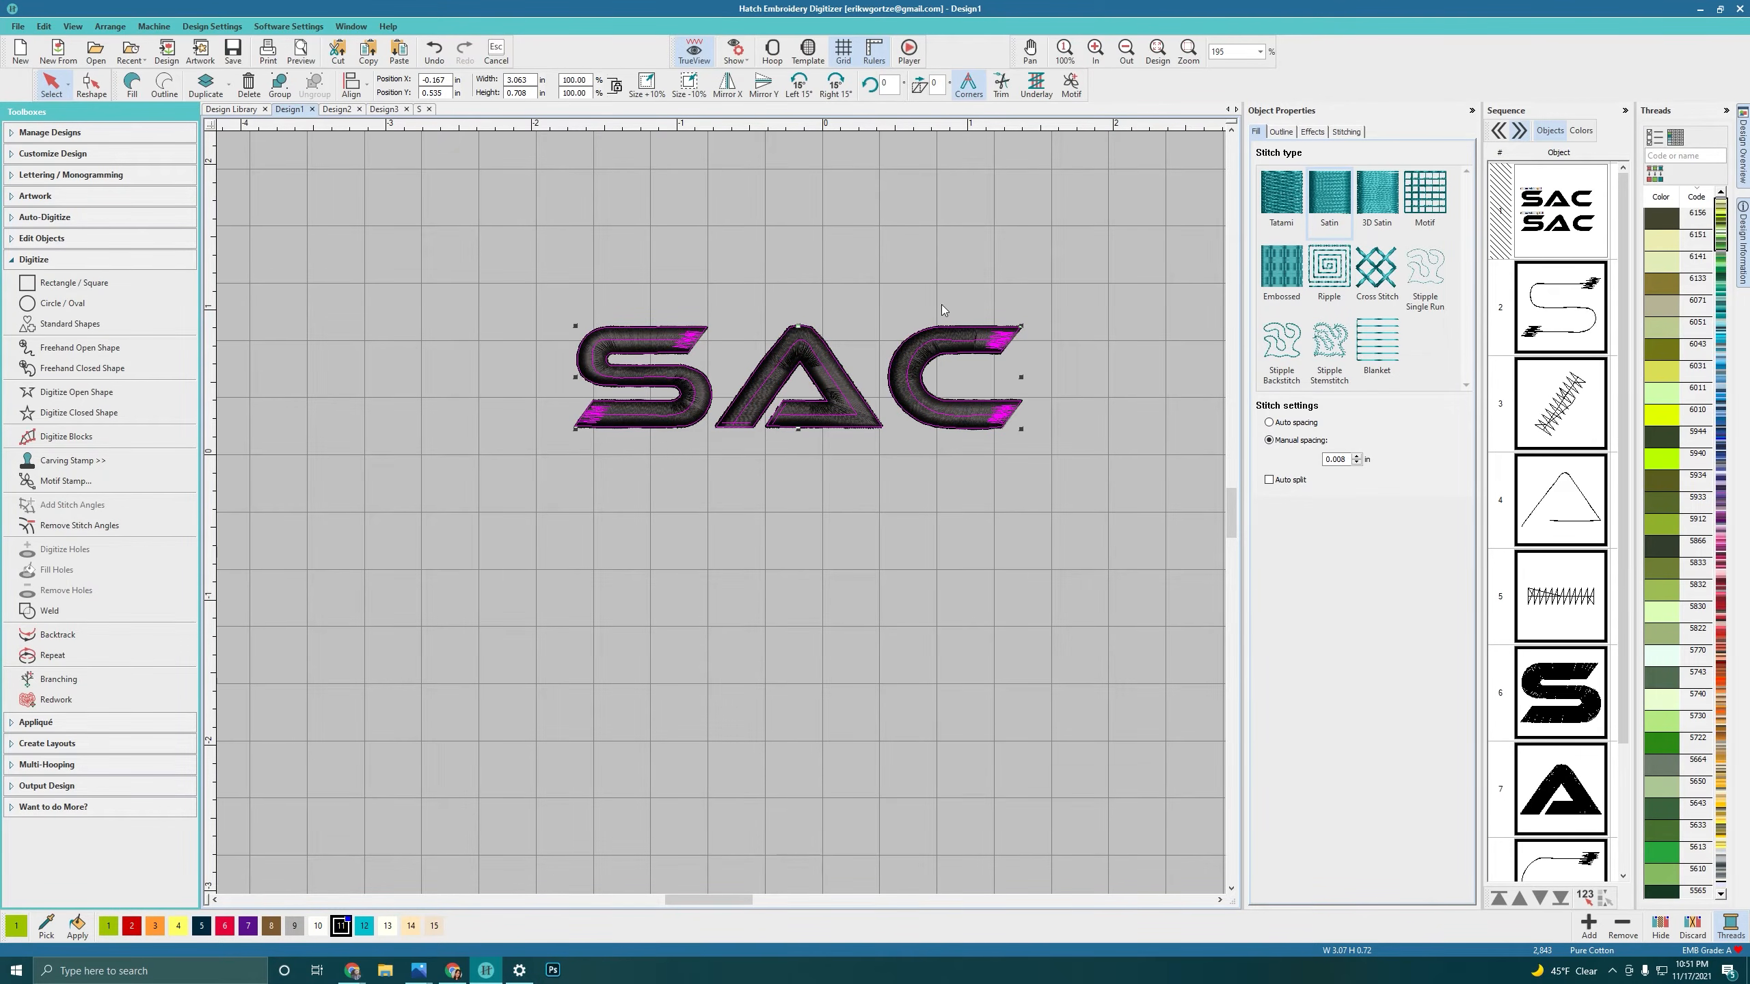
{"action": "left_click_drag", "start_coordinate": [1021, 326], "coordinate": [1100, 277]}
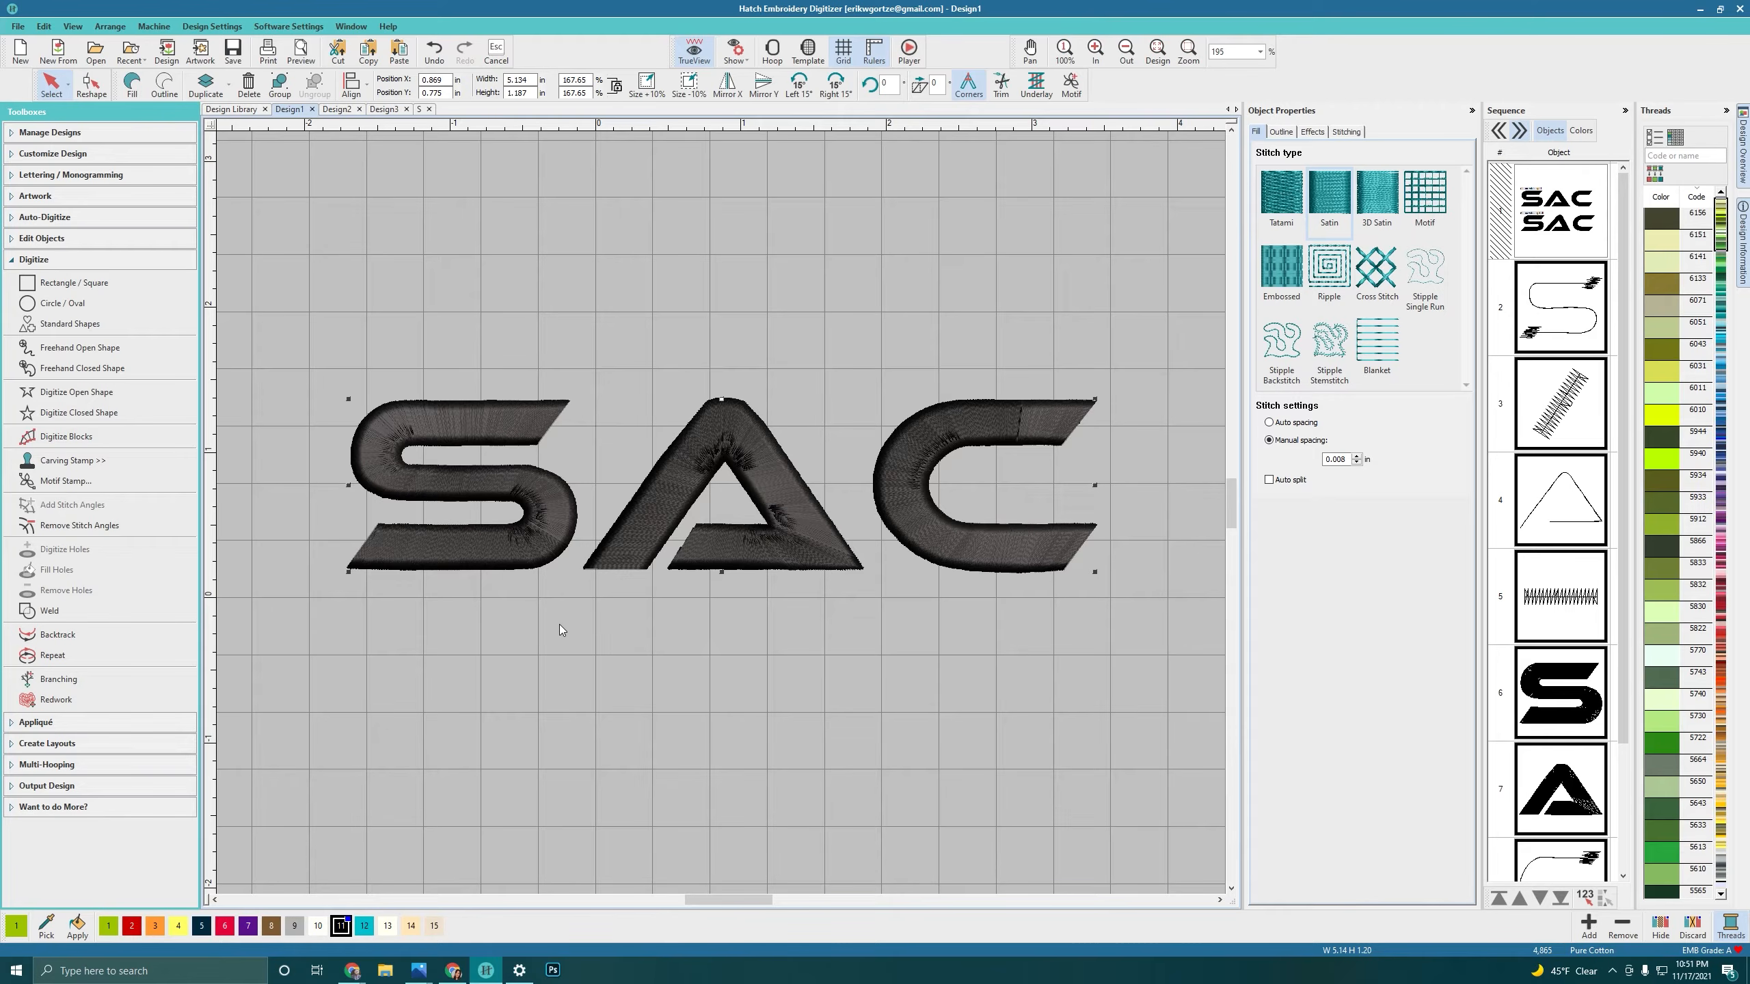
Step: Examine the satin coverage and stitch angles of the enlarged S, A and C, both up close and as a whole
{"action": "scroll", "coordinate": [719, 474], "scroll_direction": "up", "scroll_amount": 2}
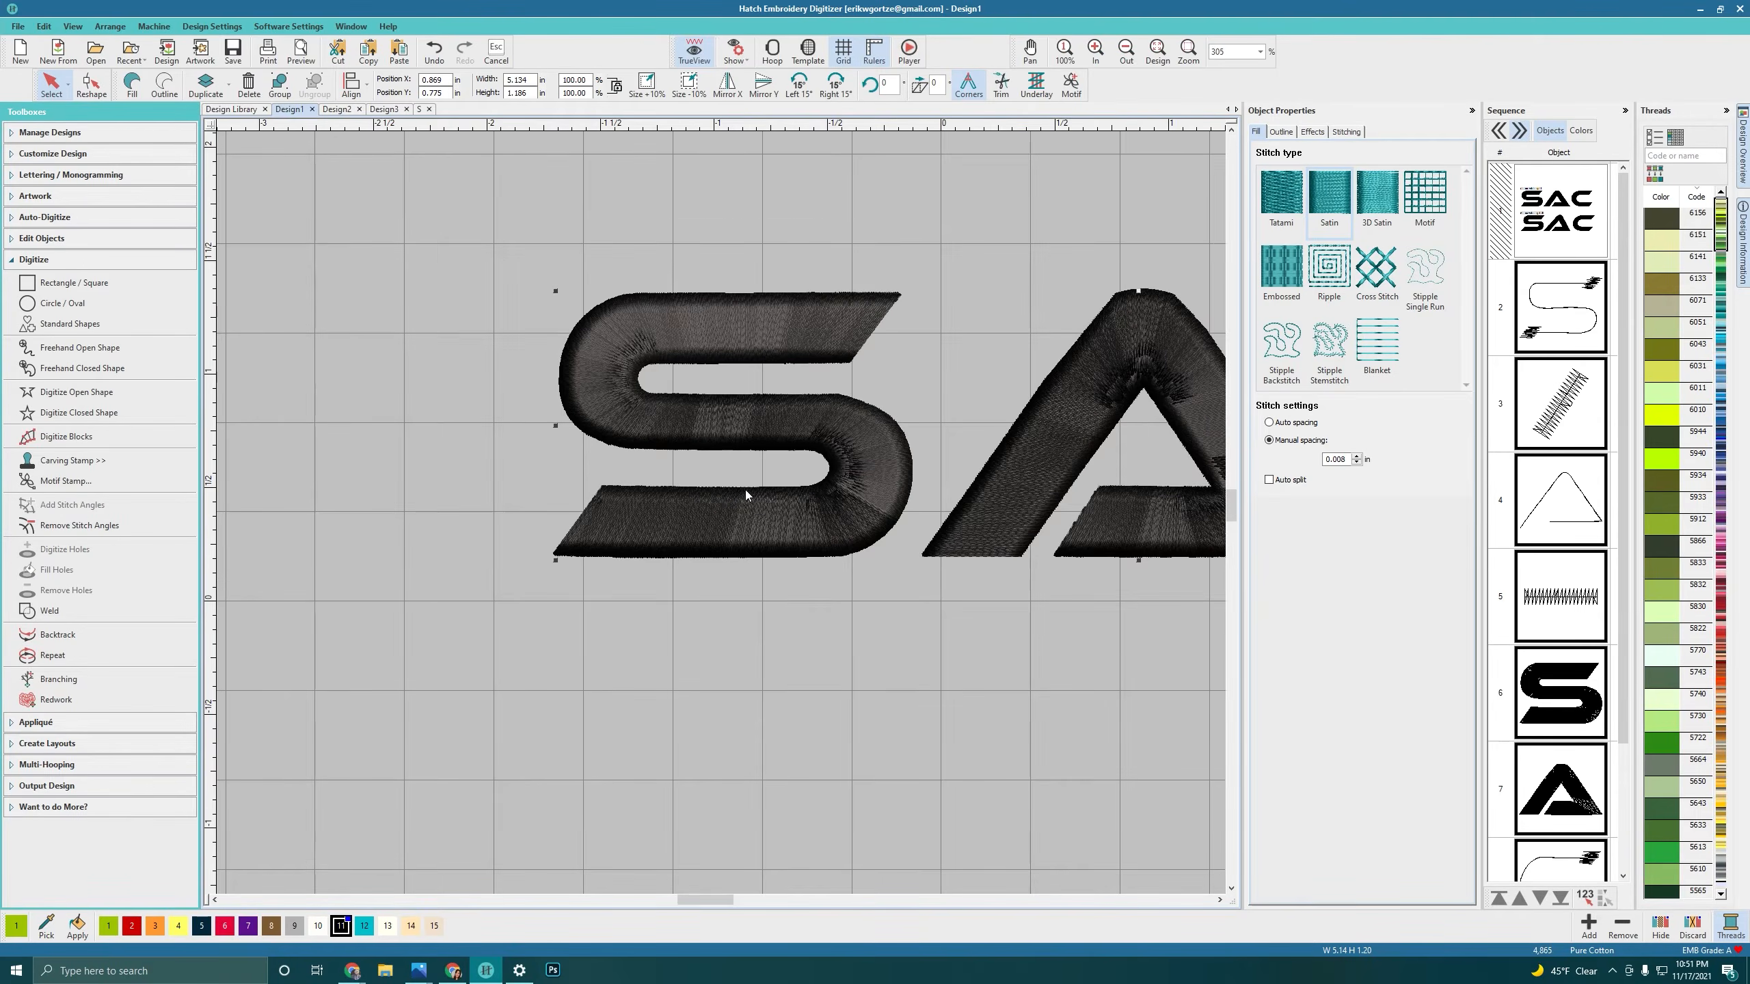
{"action": "scroll", "coordinate": [737, 495], "scroll_direction": "down", "scroll_amount": 4}
{"action": "scroll", "coordinate": [763, 521], "scroll_direction": "up", "scroll_amount": 1}
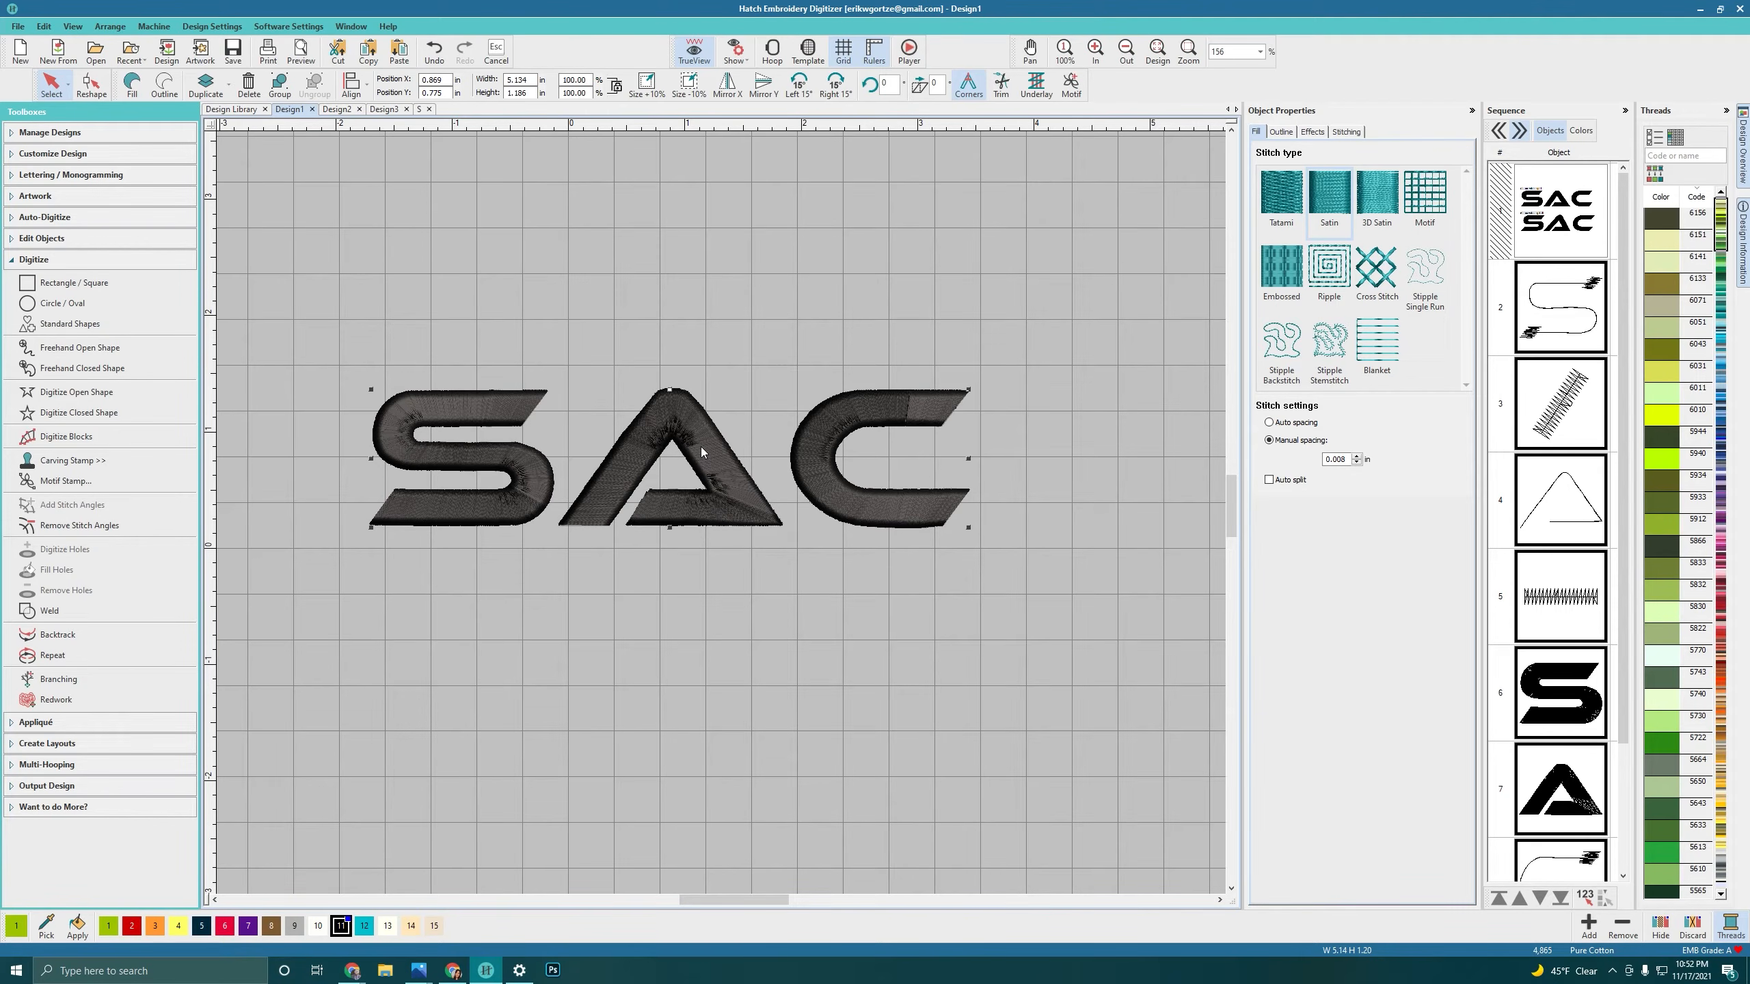
{"action": "scroll", "coordinate": [517, 482], "scroll_direction": "up", "scroll_amount": 3}
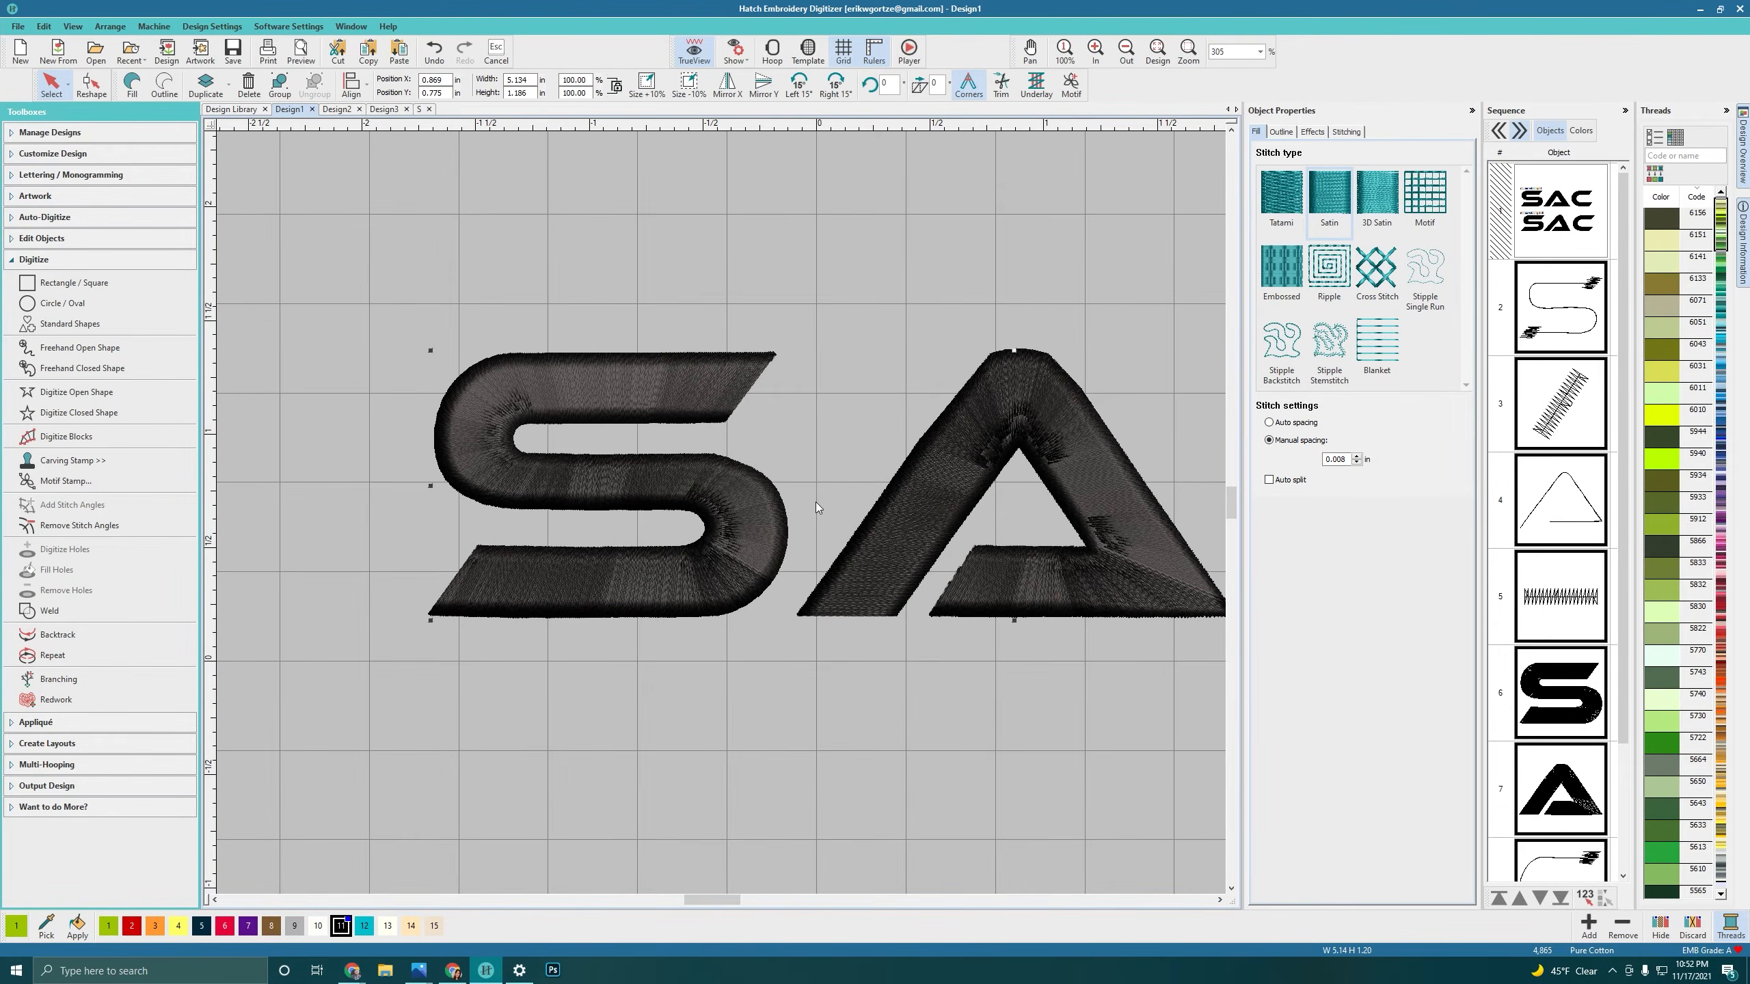
{"action": "scroll", "coordinate": [817, 508], "scroll_direction": "down", "scroll_amount": 1}
{"action": "scroll", "coordinate": [720, 508], "scroll_direction": "down", "scroll_amount": 1}
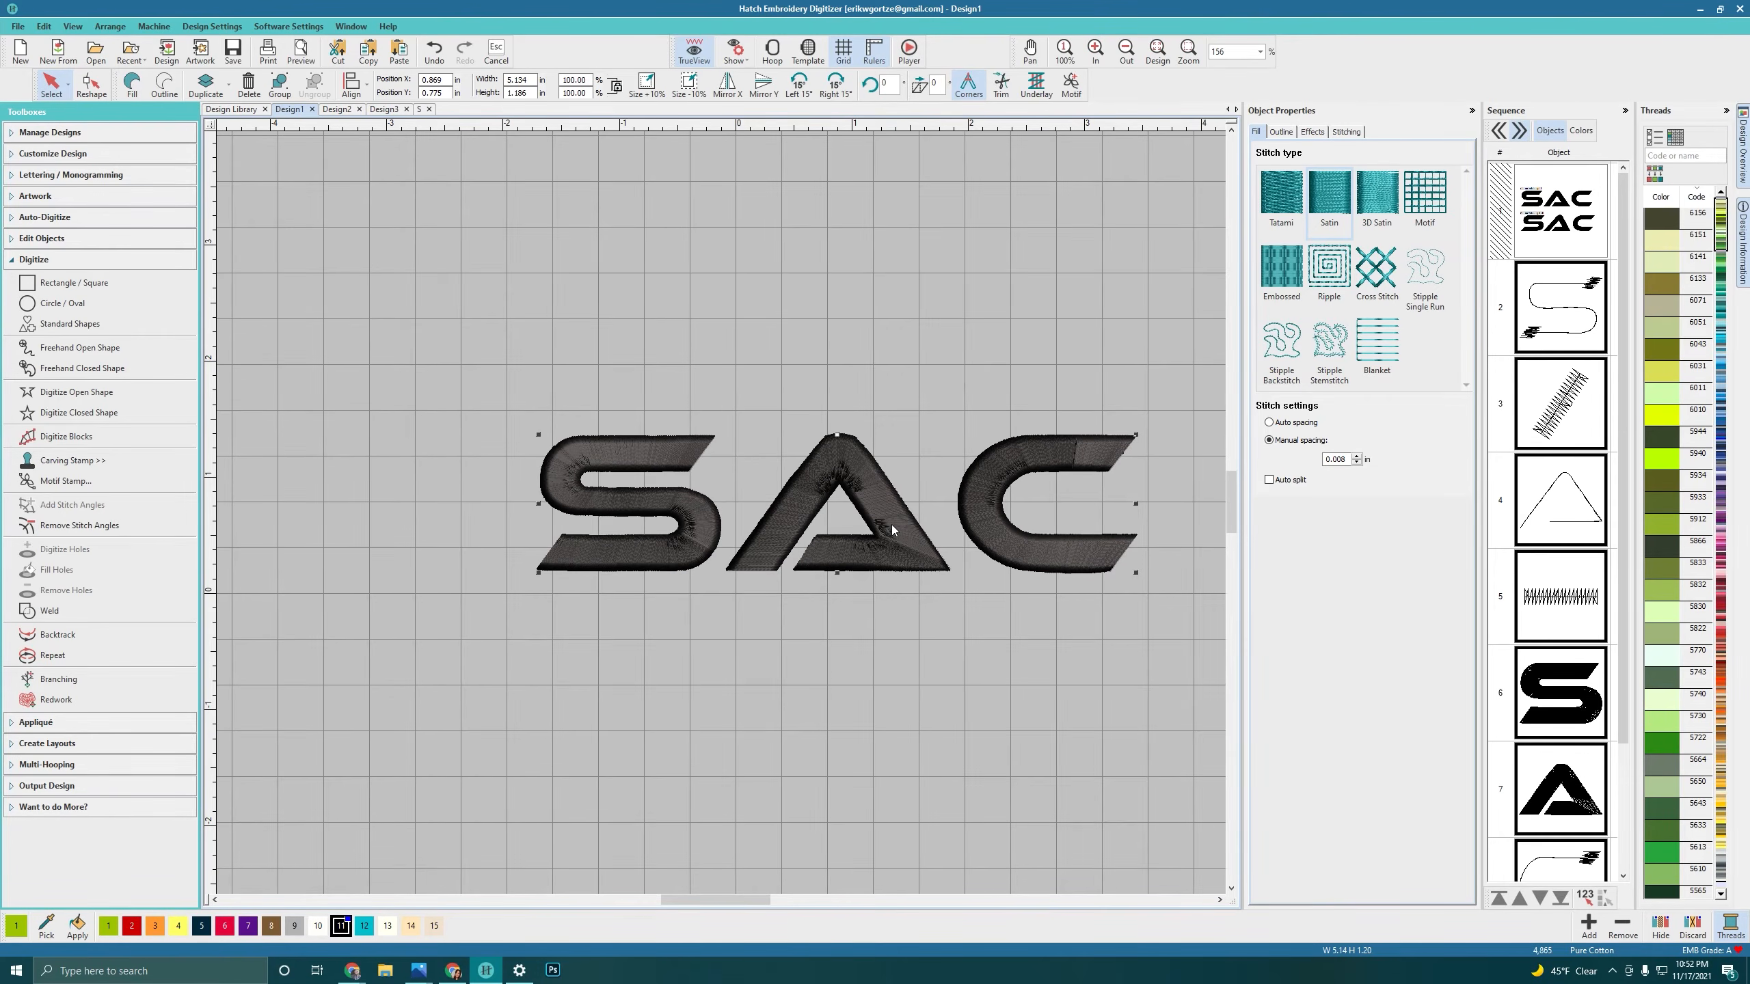
{"action": "scroll", "coordinate": [507, 504], "scroll_direction": "up", "scroll_amount": 2}
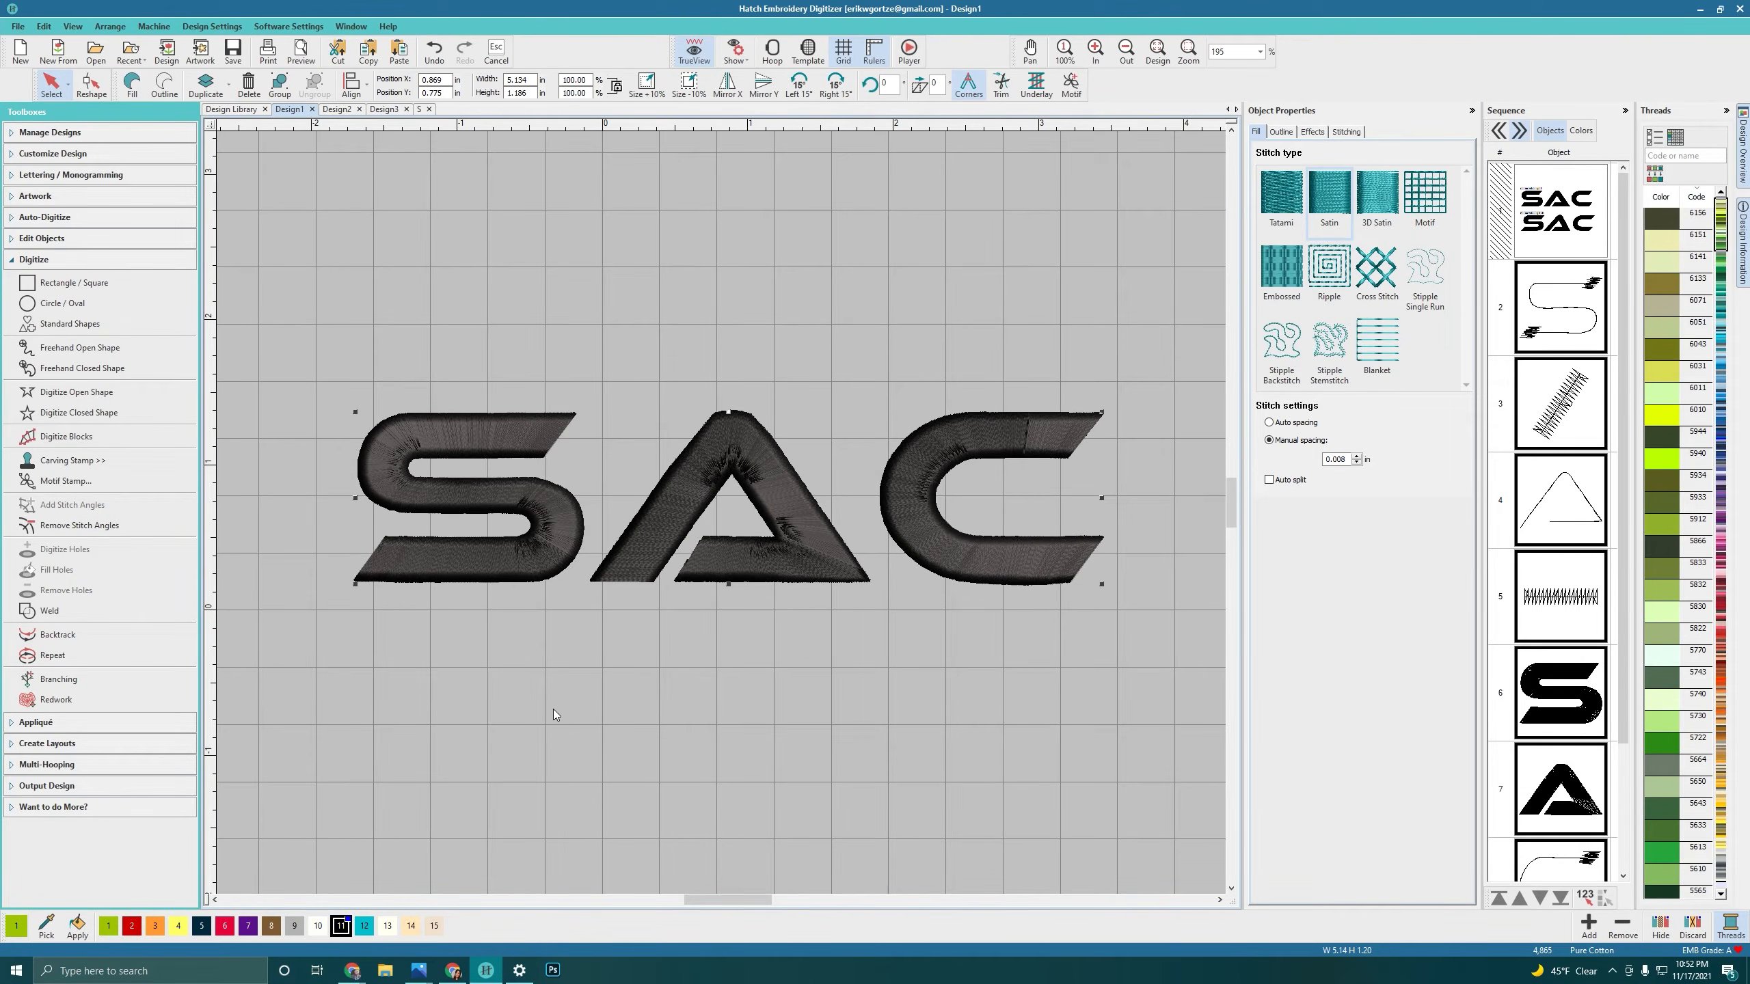
{"action": "scroll", "coordinate": [700, 531], "scroll_direction": "down", "scroll_amount": 5}
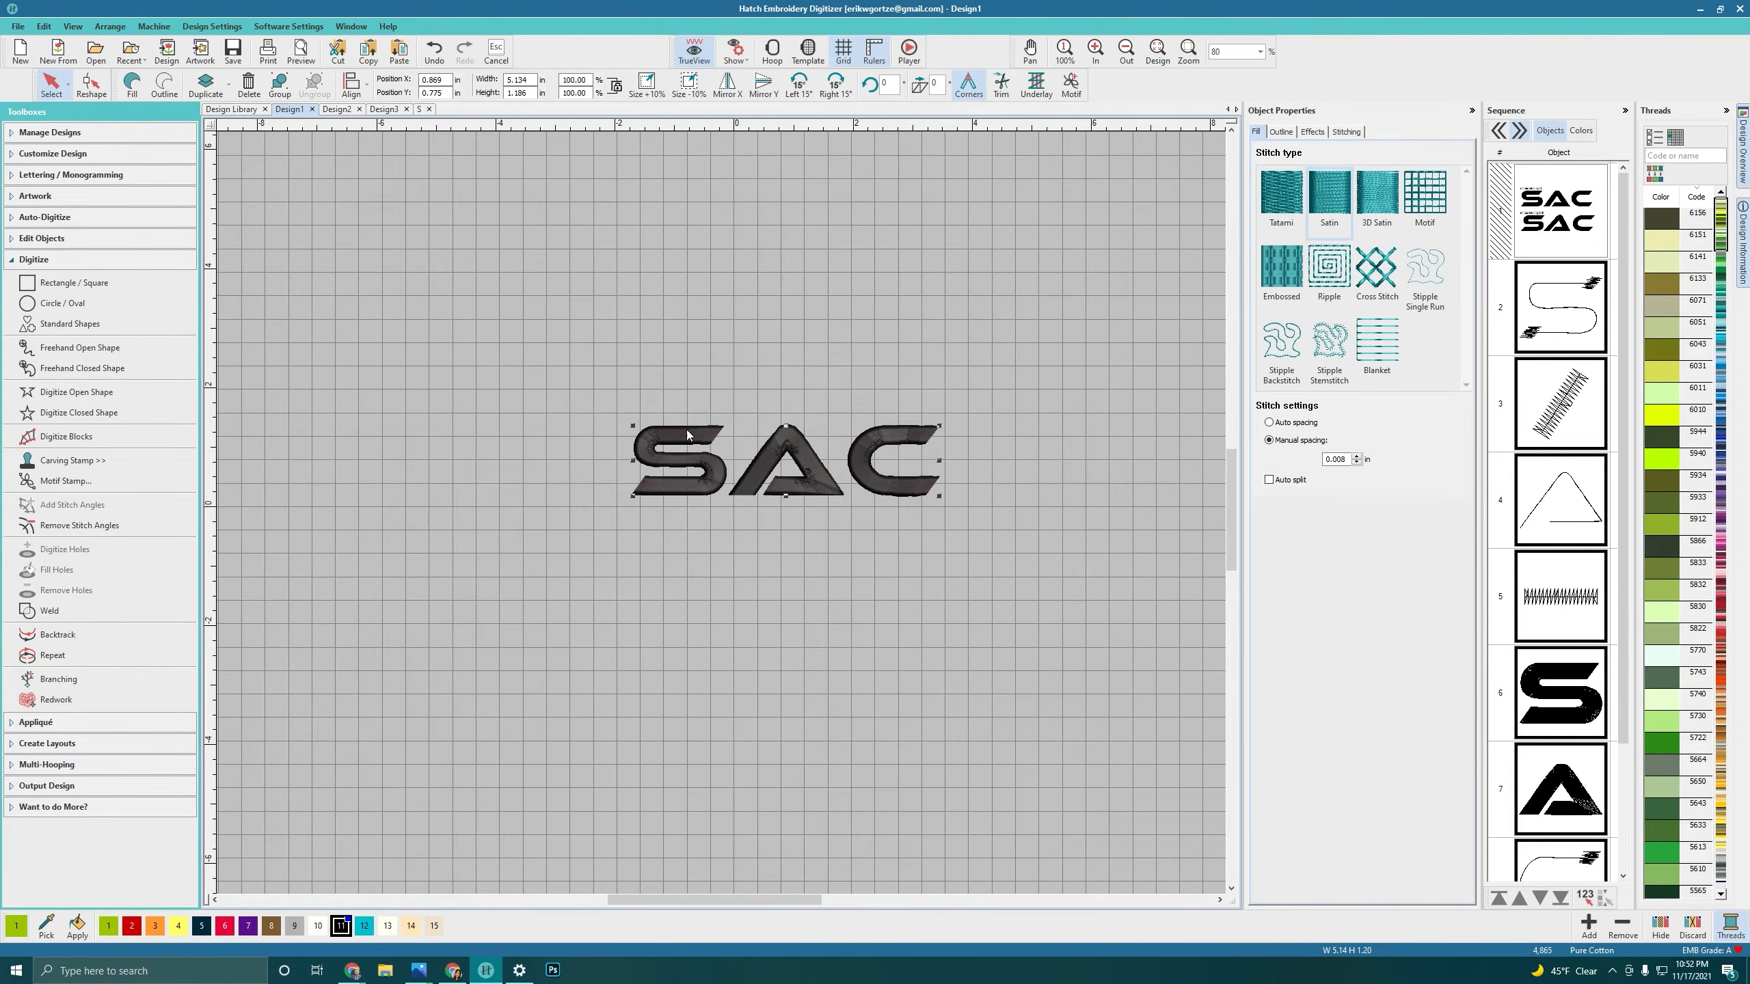
{"action": "scroll", "coordinate": [669, 441], "scroll_direction": "up", "scroll_amount": 5}
{"action": "scroll", "coordinate": [722, 518], "scroll_direction": "down", "scroll_amount": 3}
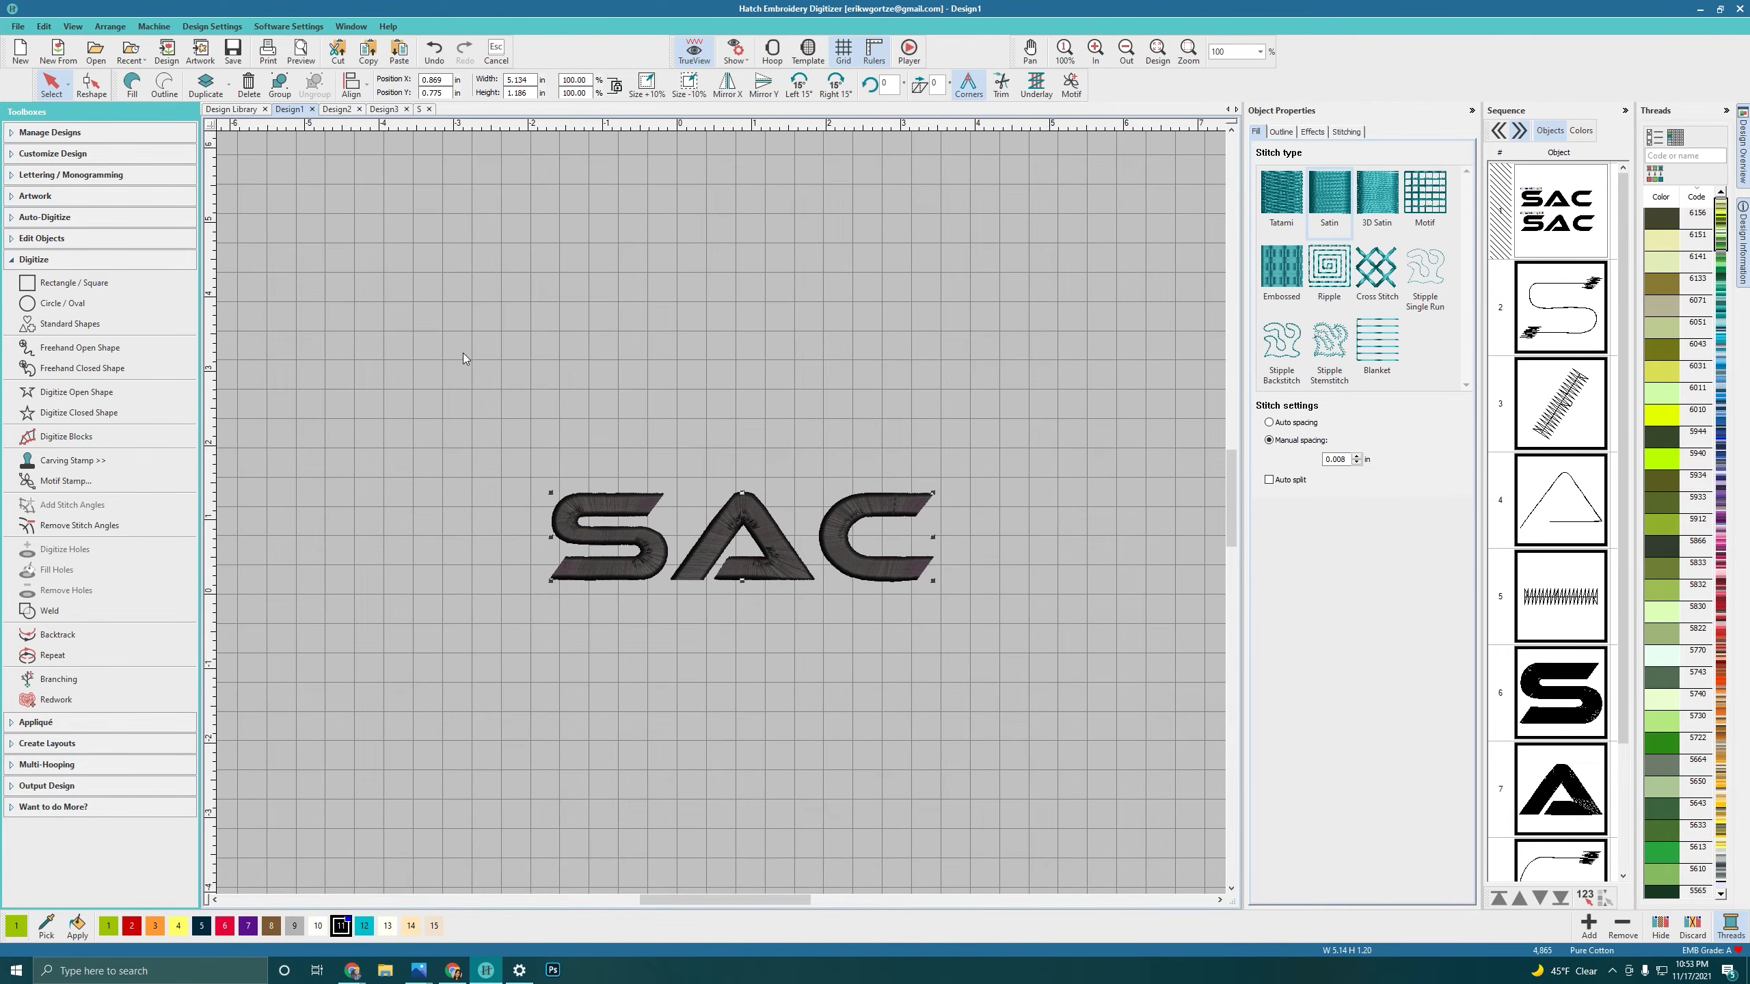
Step: Deselect the lettering and inspect the finished stitching, especially around the A's corners
{"action": "left_click", "coordinate": [453, 391]}
{"action": "left_click_drag", "start_coordinate": [439, 438], "coordinate": [984, 659]}
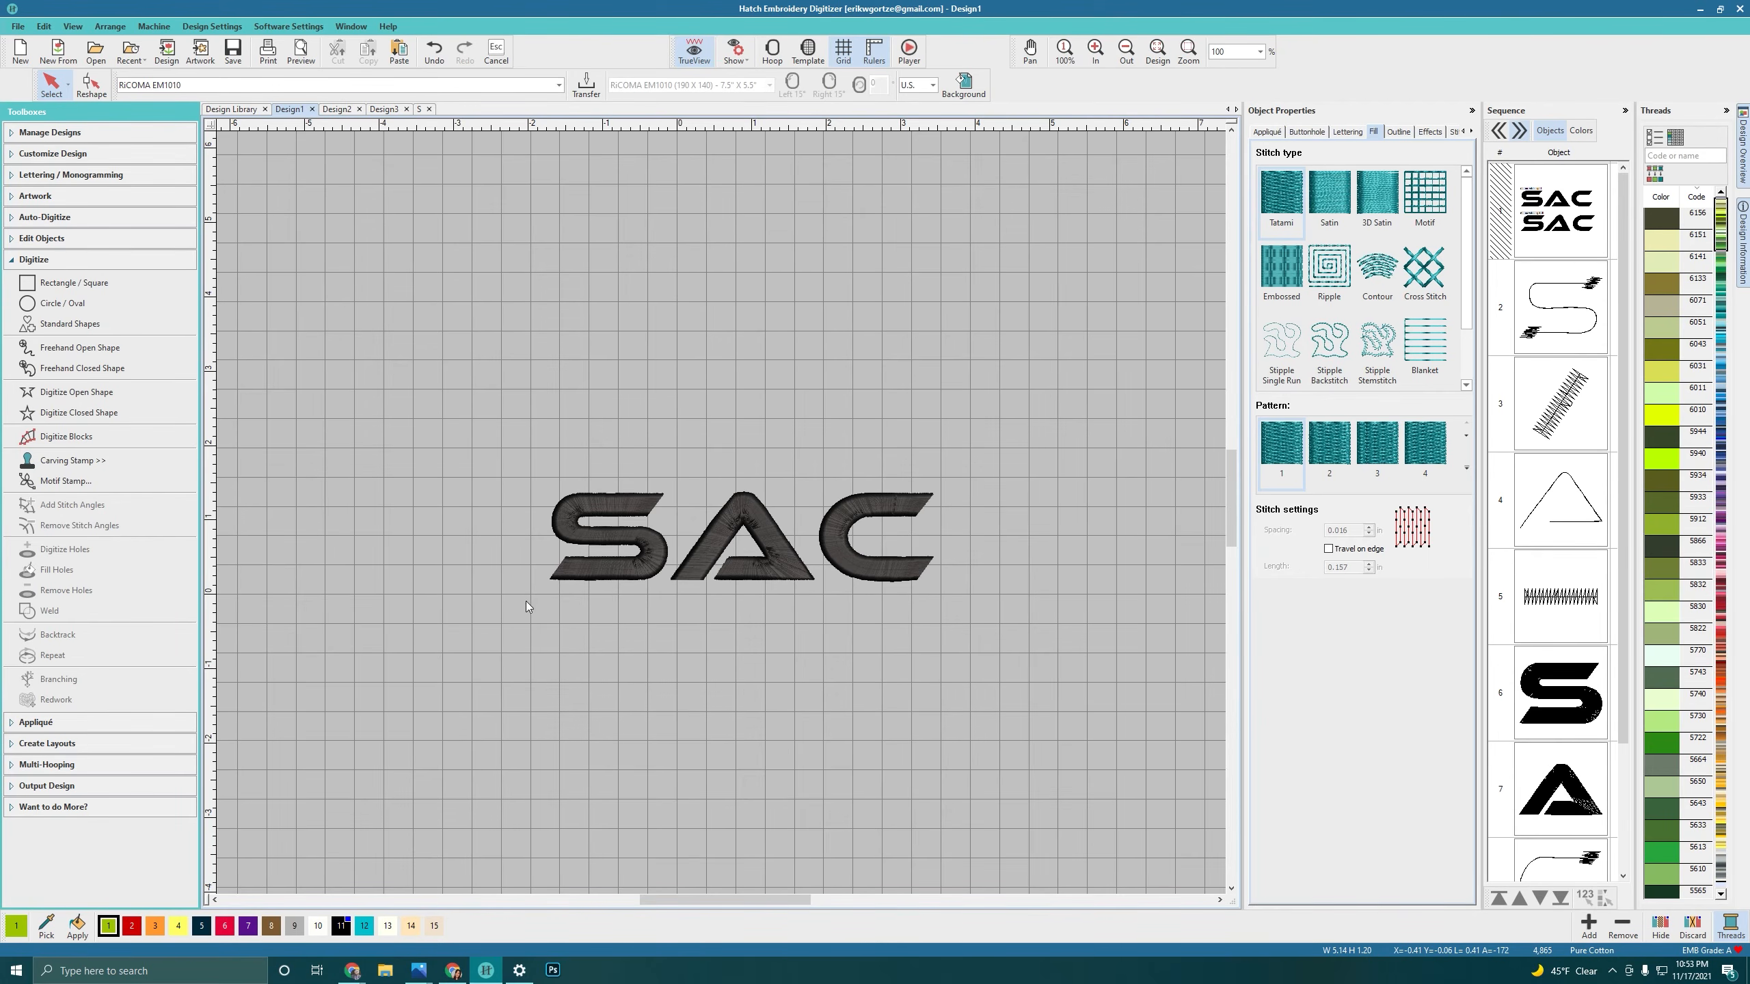
{"action": "scroll", "coordinate": [586, 593], "scroll_direction": "up", "scroll_amount": 3}
{"action": "scroll", "coordinate": [734, 529], "scroll_direction": "down", "scroll_amount": 3}
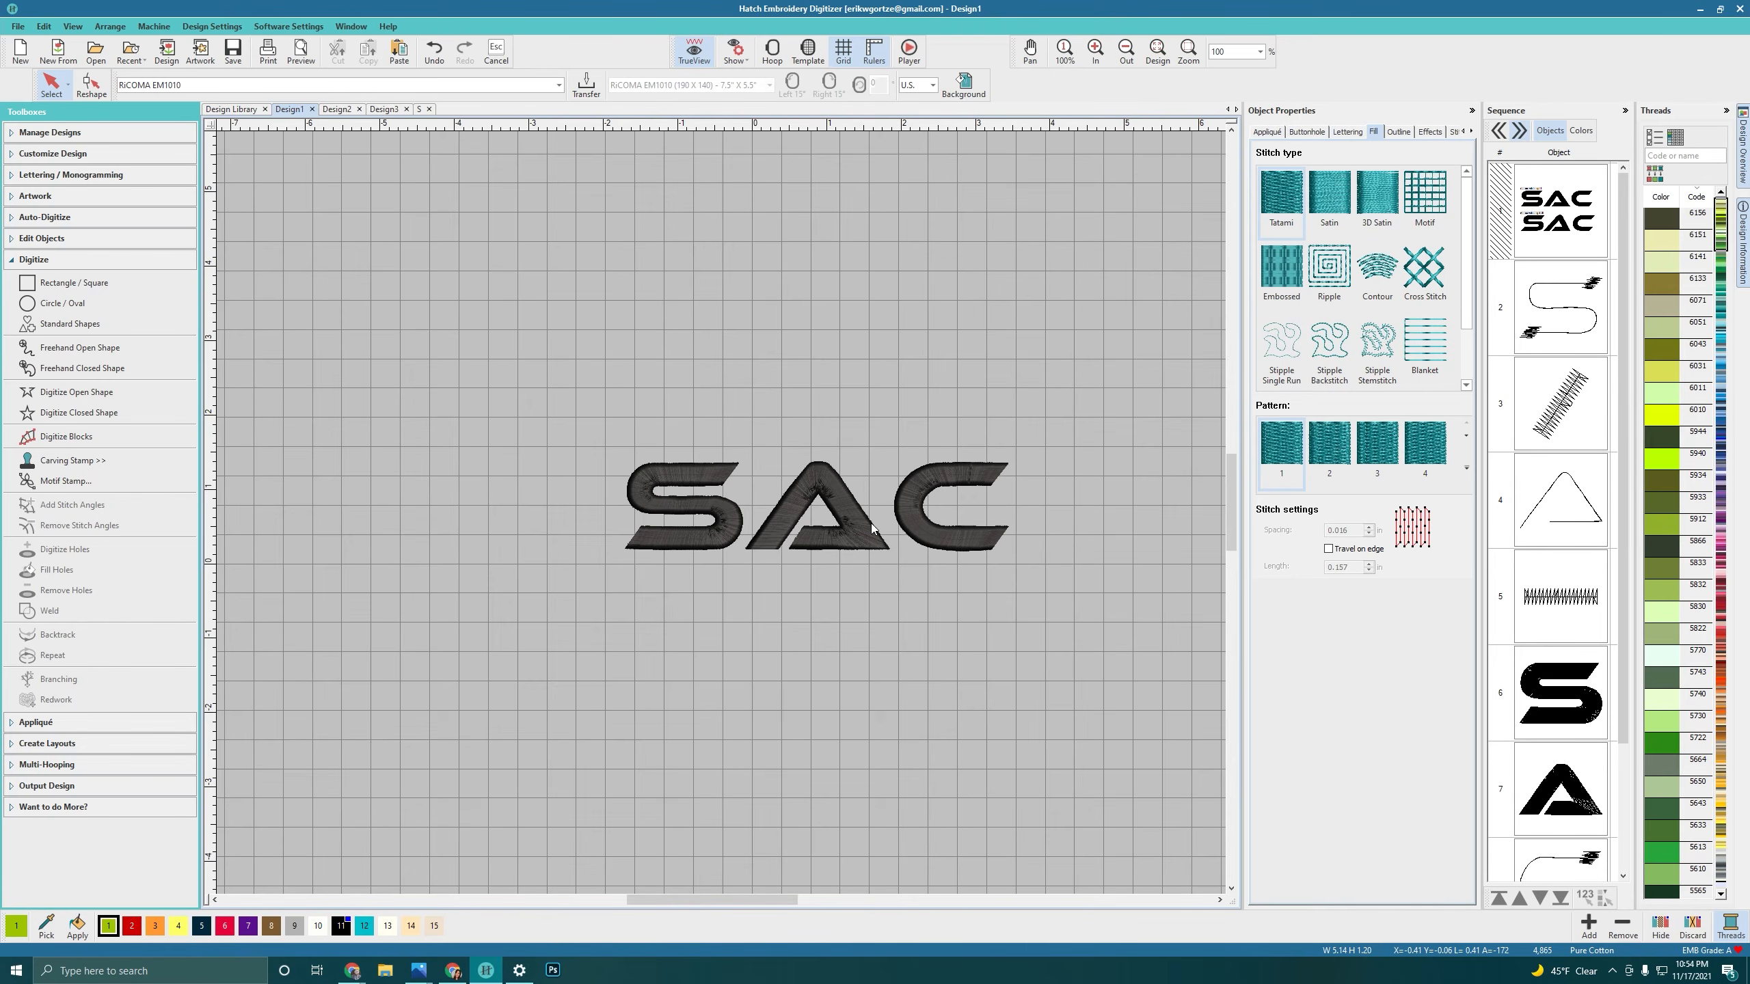
{"action": "scroll", "coordinate": [873, 528], "scroll_direction": "up", "scroll_amount": 4}
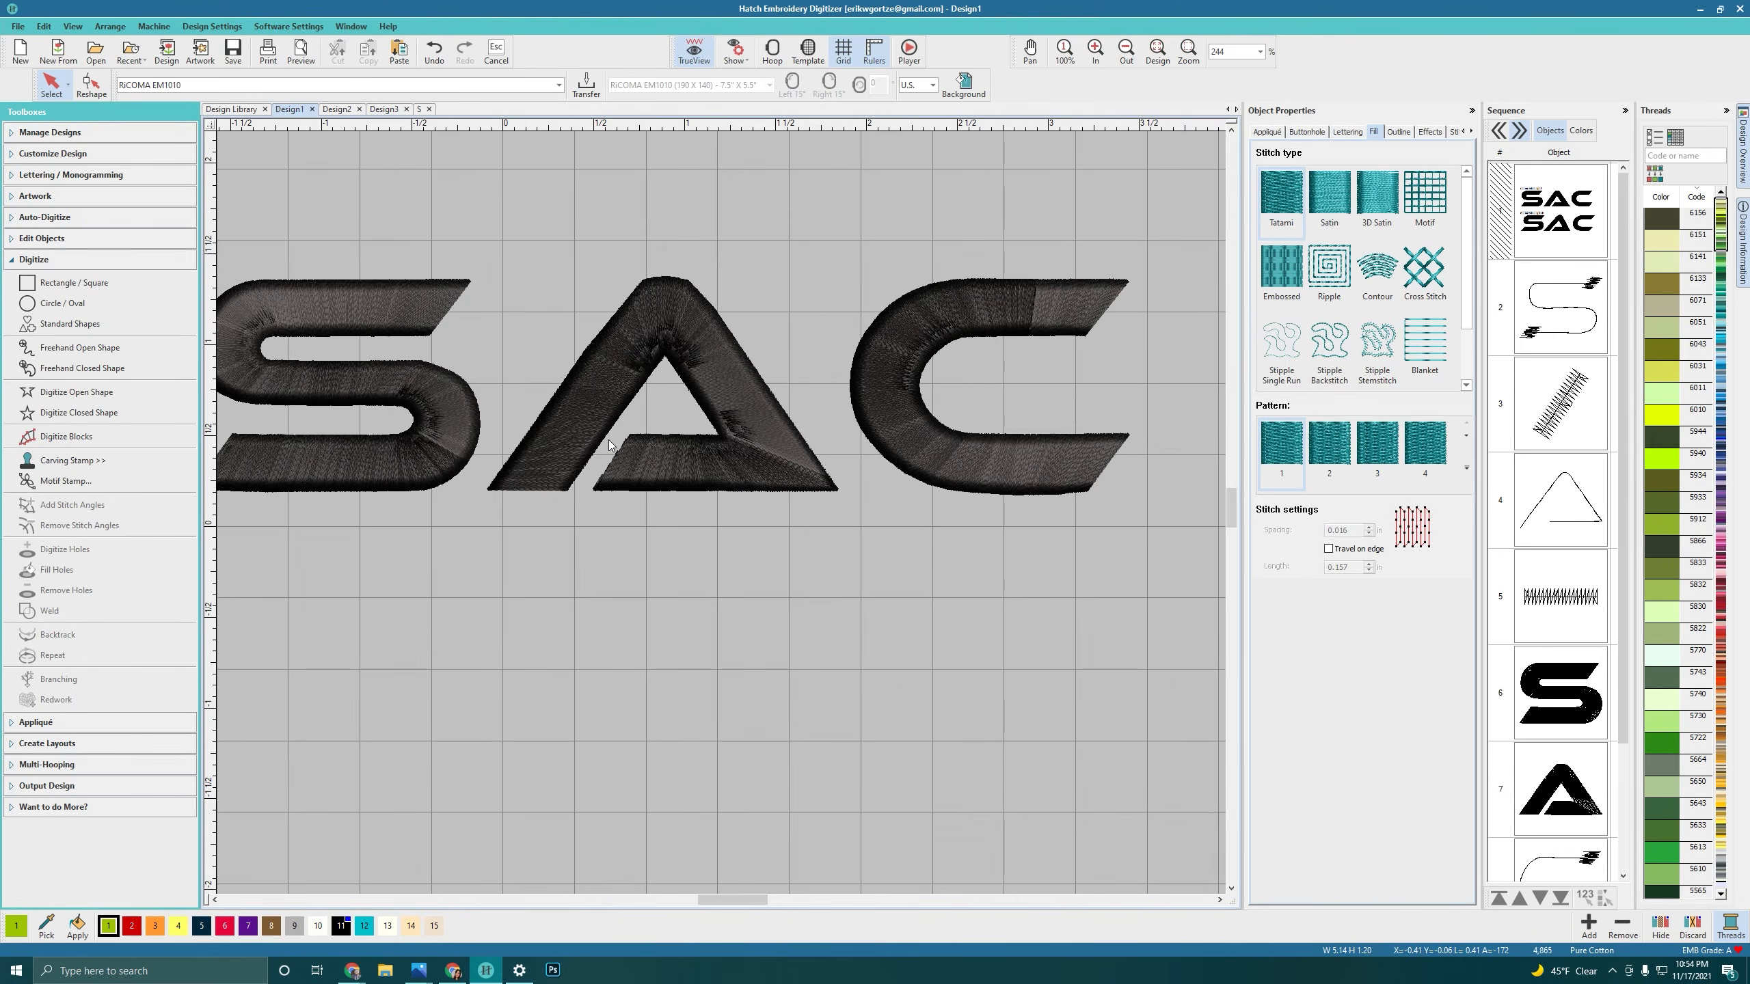
{"action": "scroll", "coordinate": [632, 417], "scroll_direction": "down", "scroll_amount": 1}
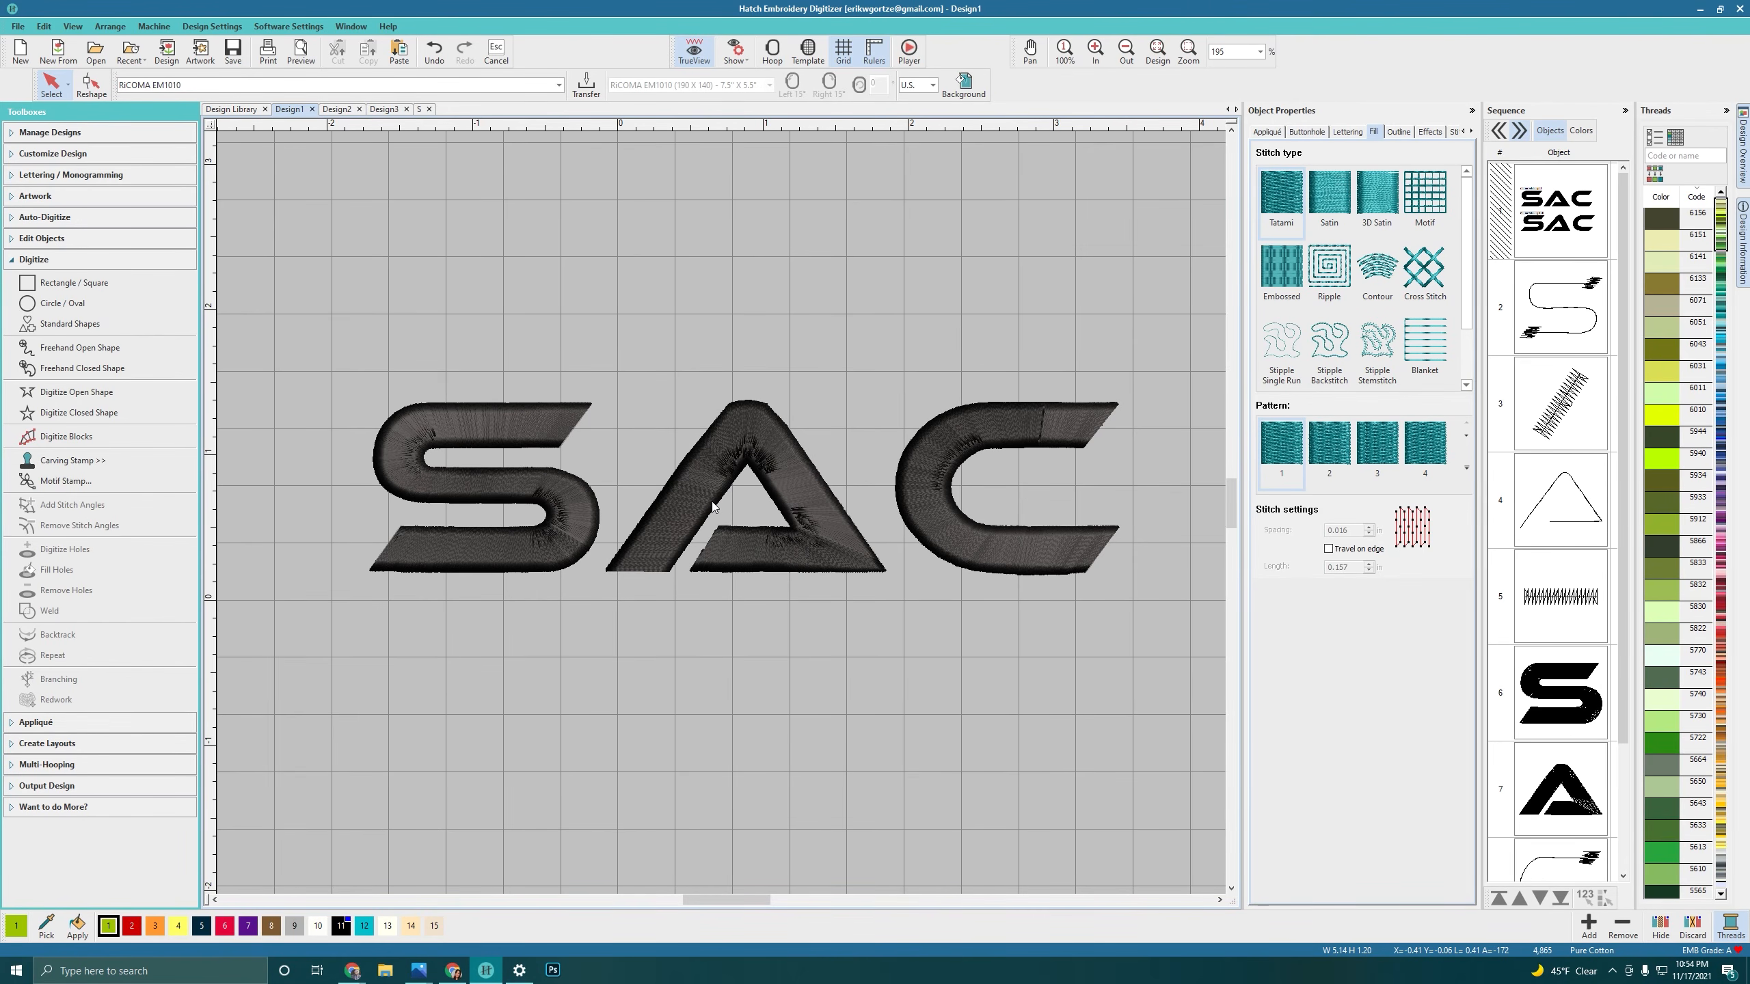